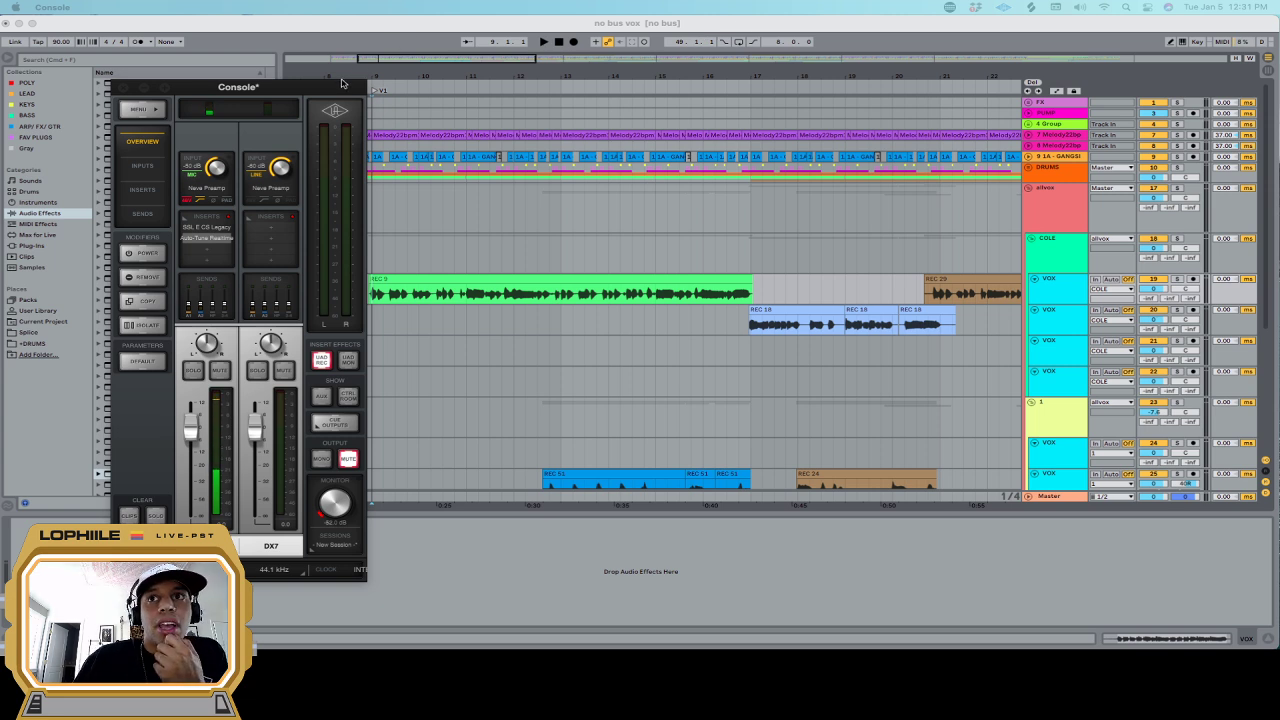
Review the MIC/GTR channel's Neve preamp and SSL E Channel Strip Legacy settings beside the Console mixer
drag(290, 88, 316, 74)
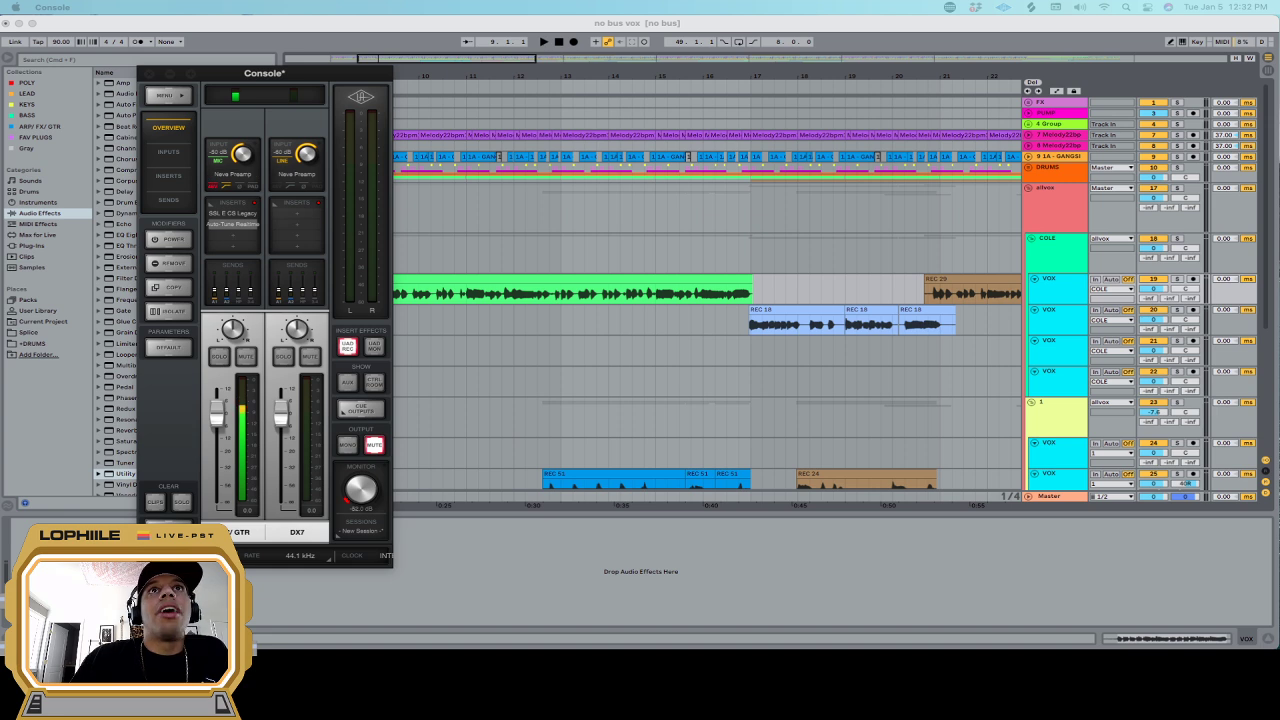
drag(863, 476, 592, 87)
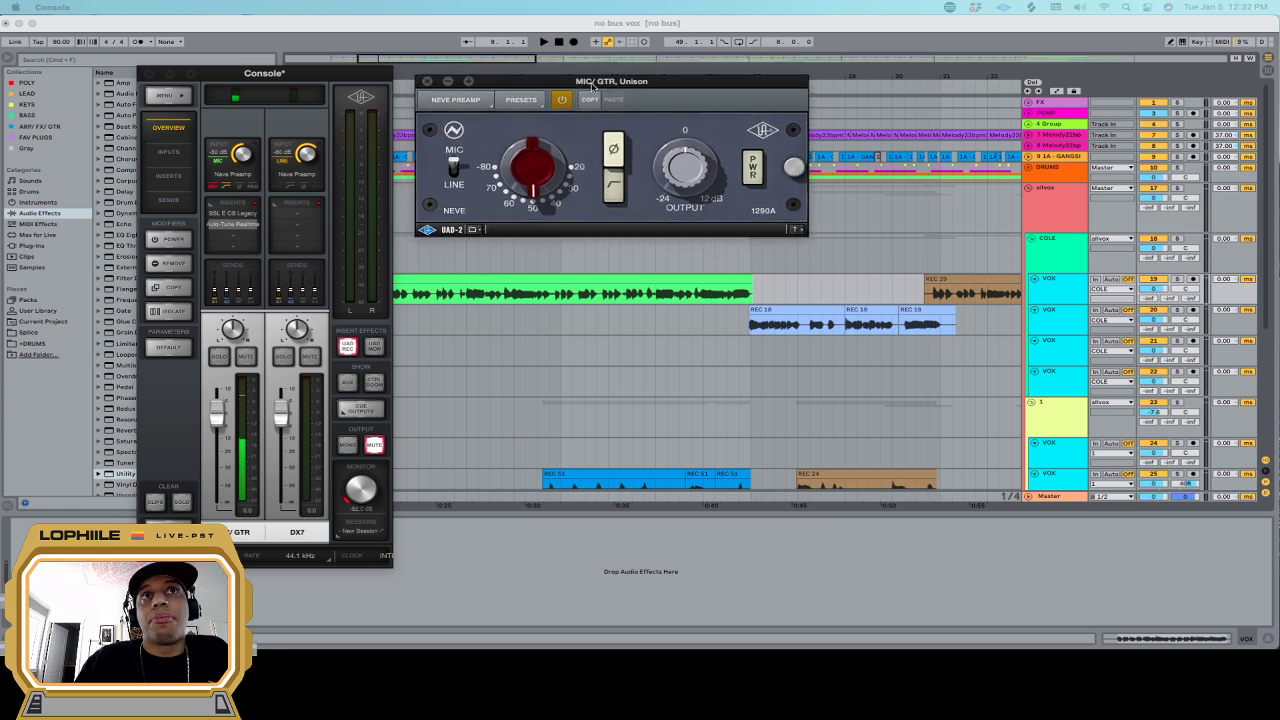
click(238, 218)
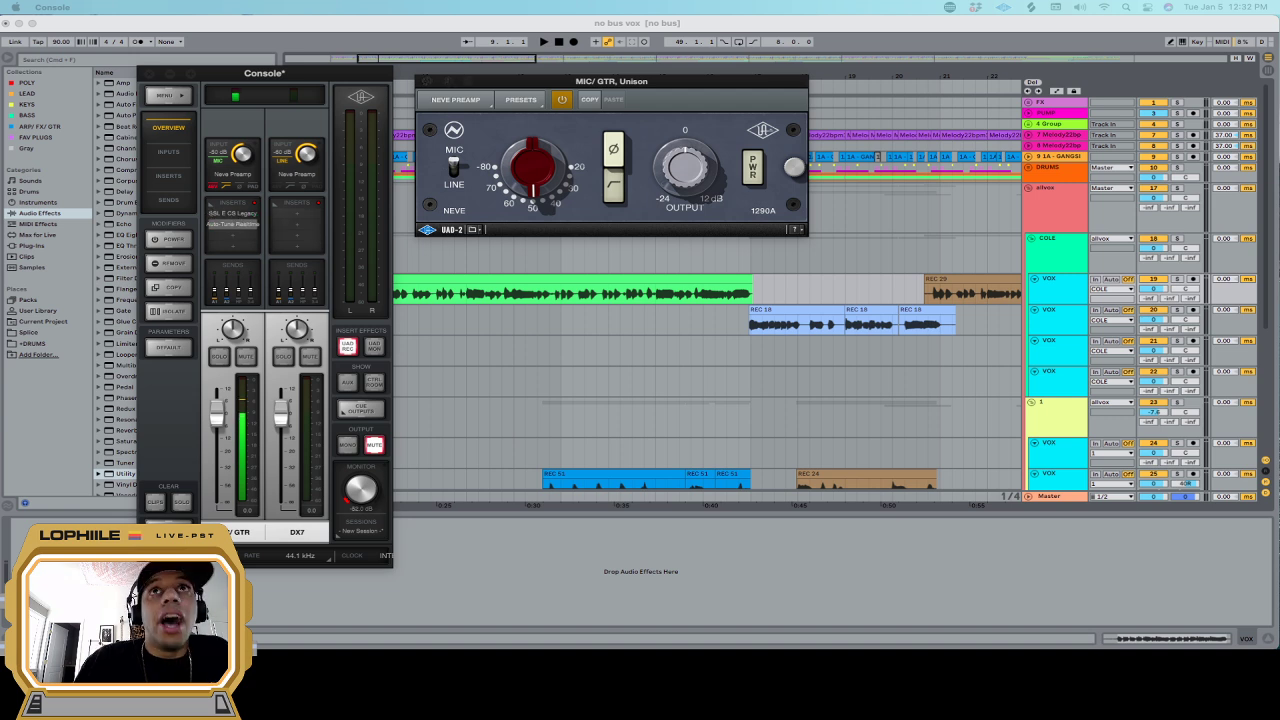
drag(813, 23, 501, 248)
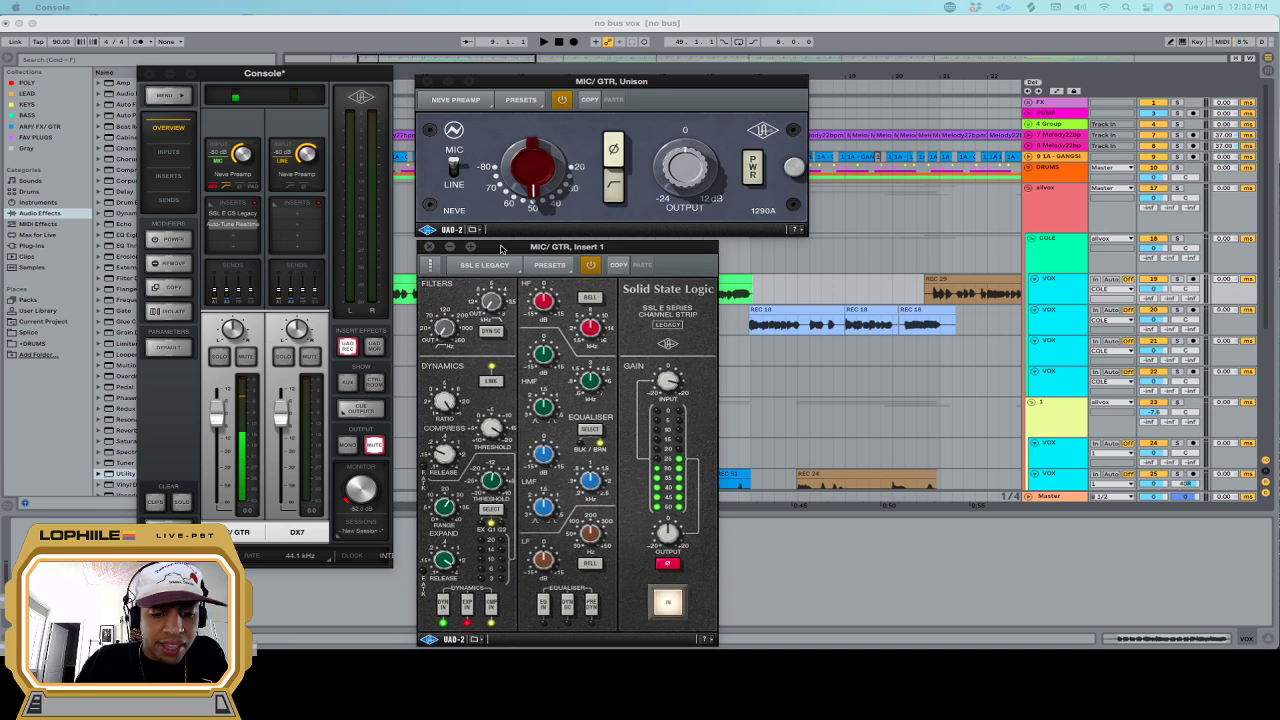
drag(502, 248, 576, 197)
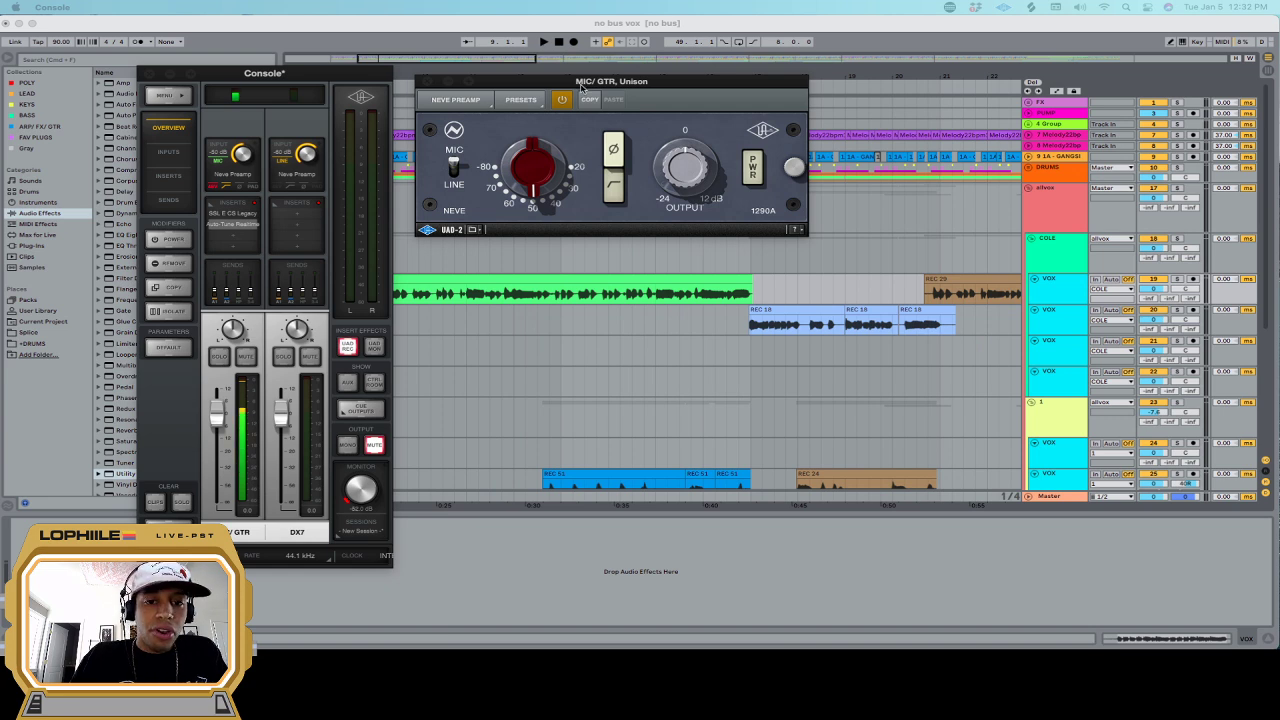
drag(582, 82, 583, 75)
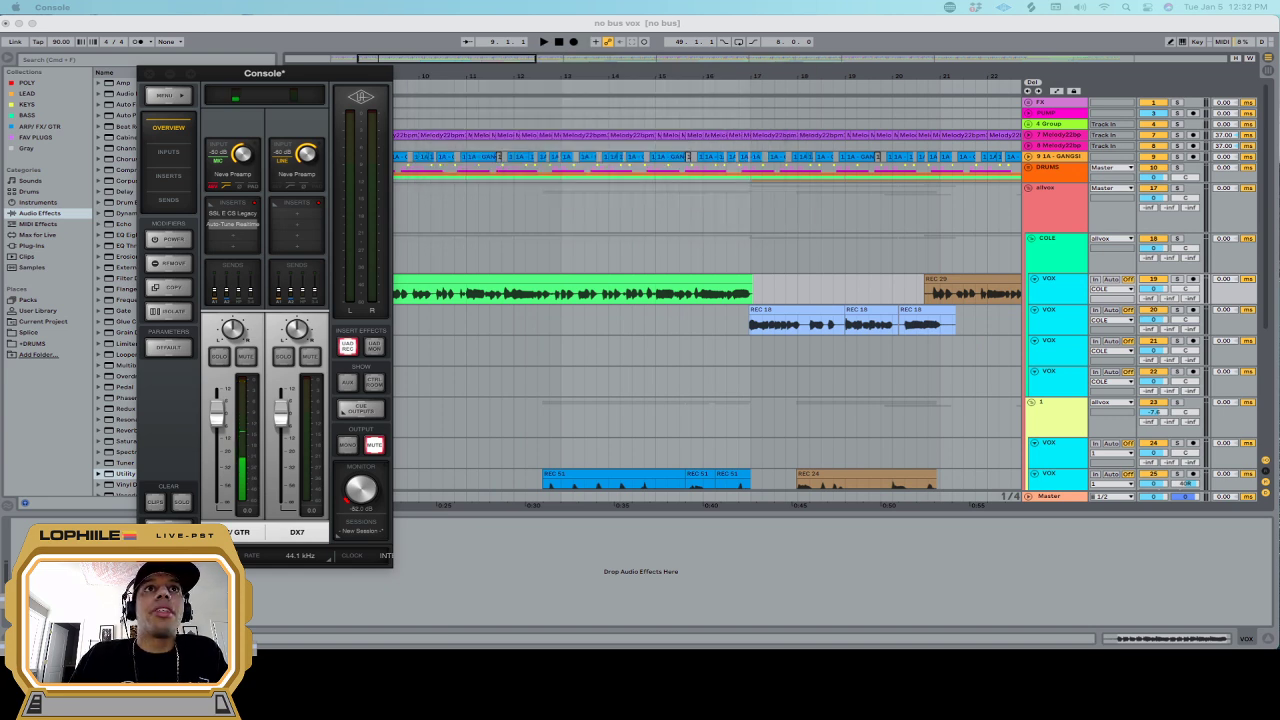
drag(286, 77, 280, 67)
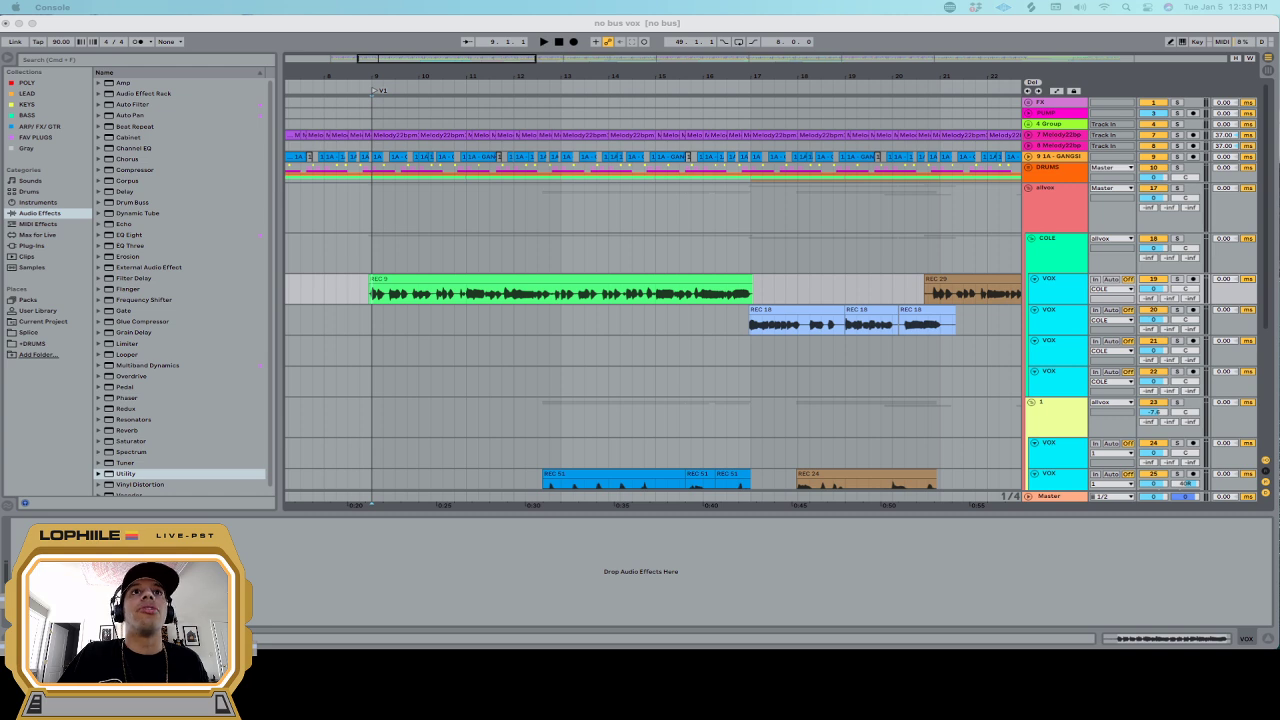
Bring the MIC/GTR channel's SSL E Channel Strip Legacy window back on screen to examine its dynamics and equaliser settings
drag(528, 2, 462, 0)
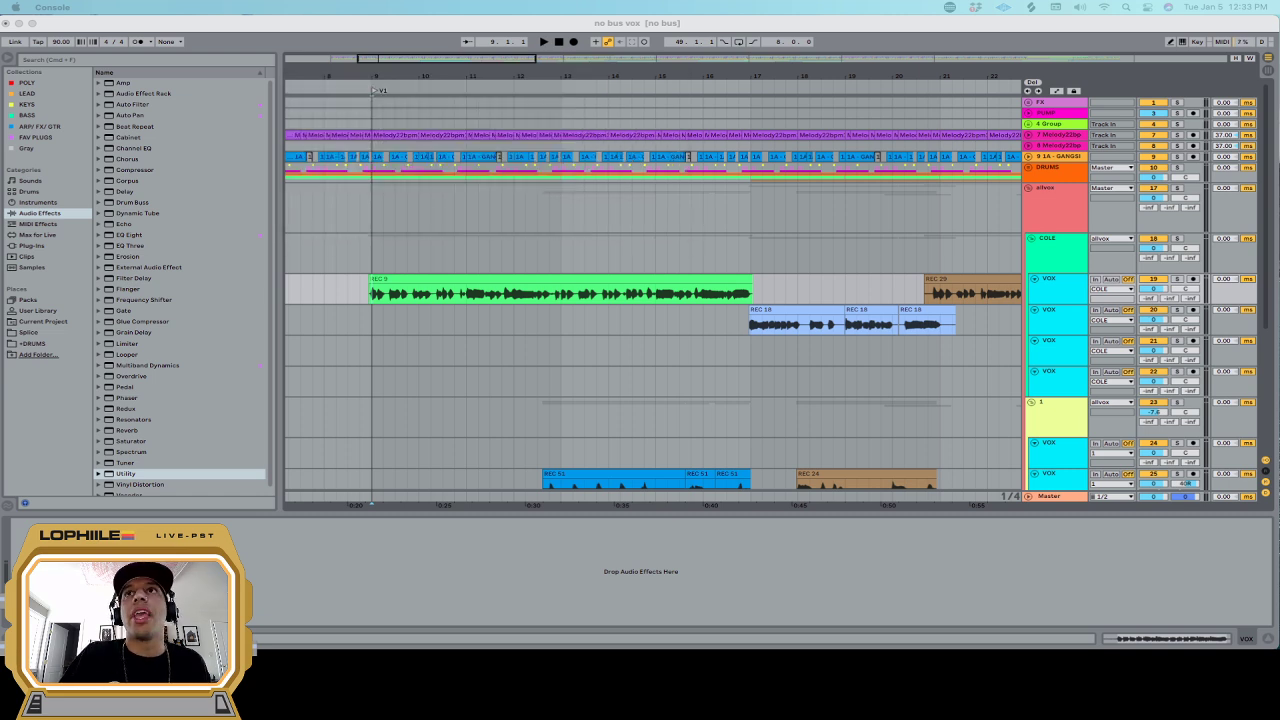
drag(510, 2, 457, 118)
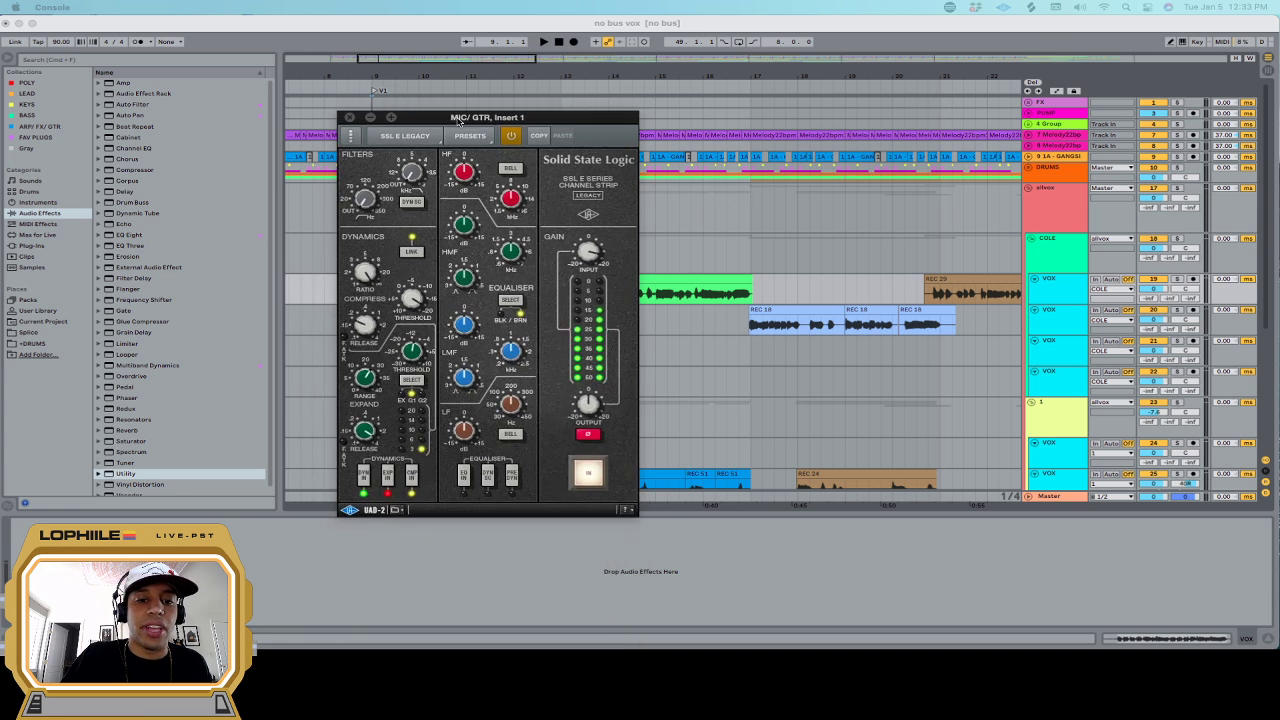
drag(545, 115, 580, 0)
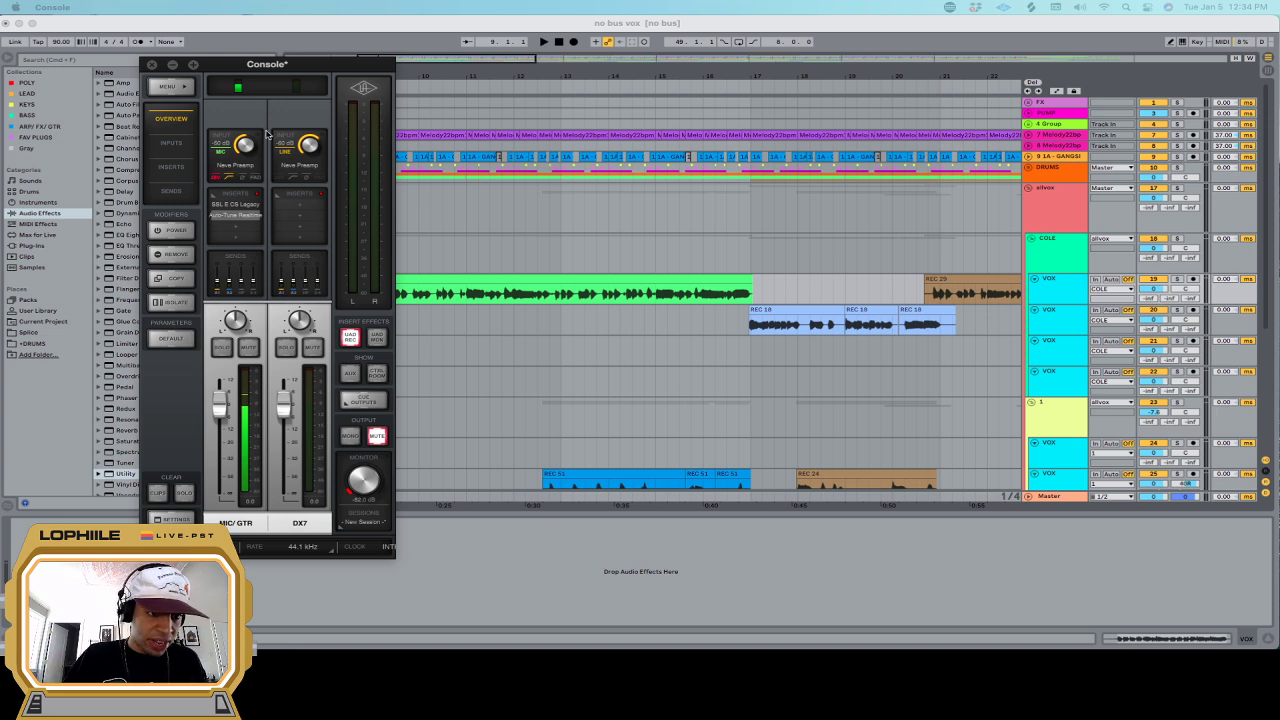
Bring the Console mixer back and view the options available for the MIC/GTR channel's Neve preamp, then return to the Live arrangement
drag(273, 70, 270, 75)
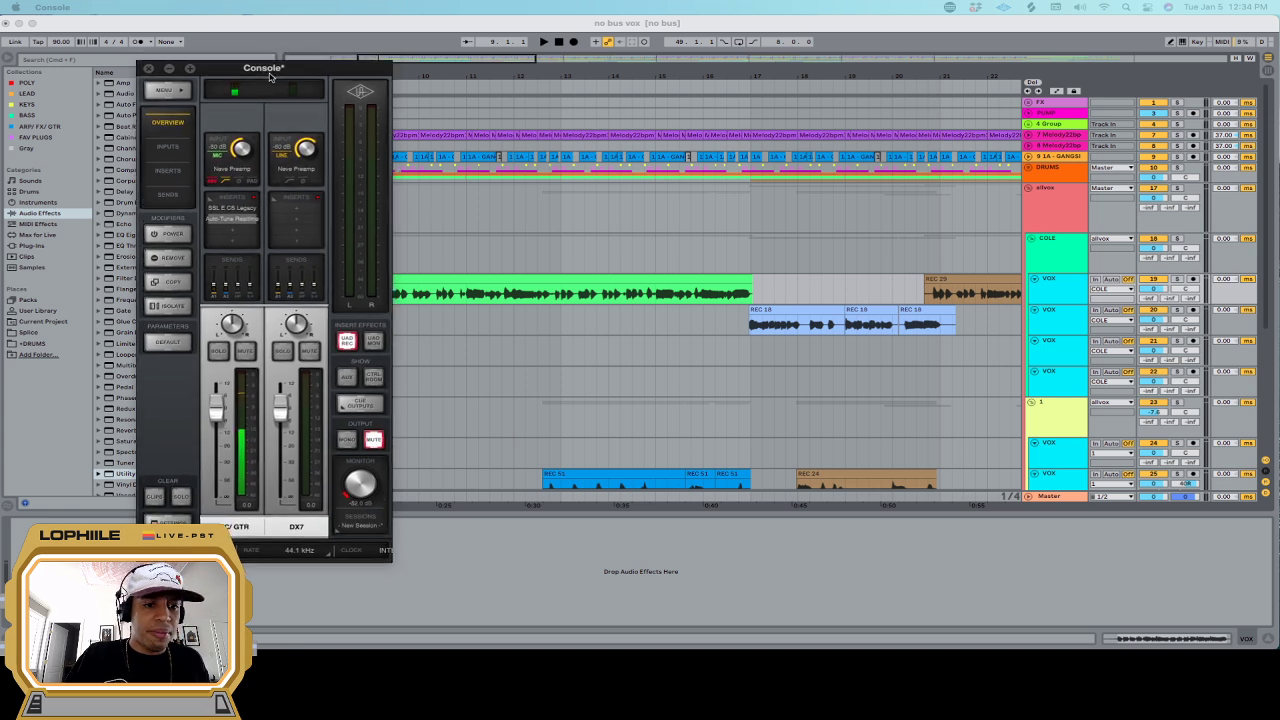
right_click(235, 171)
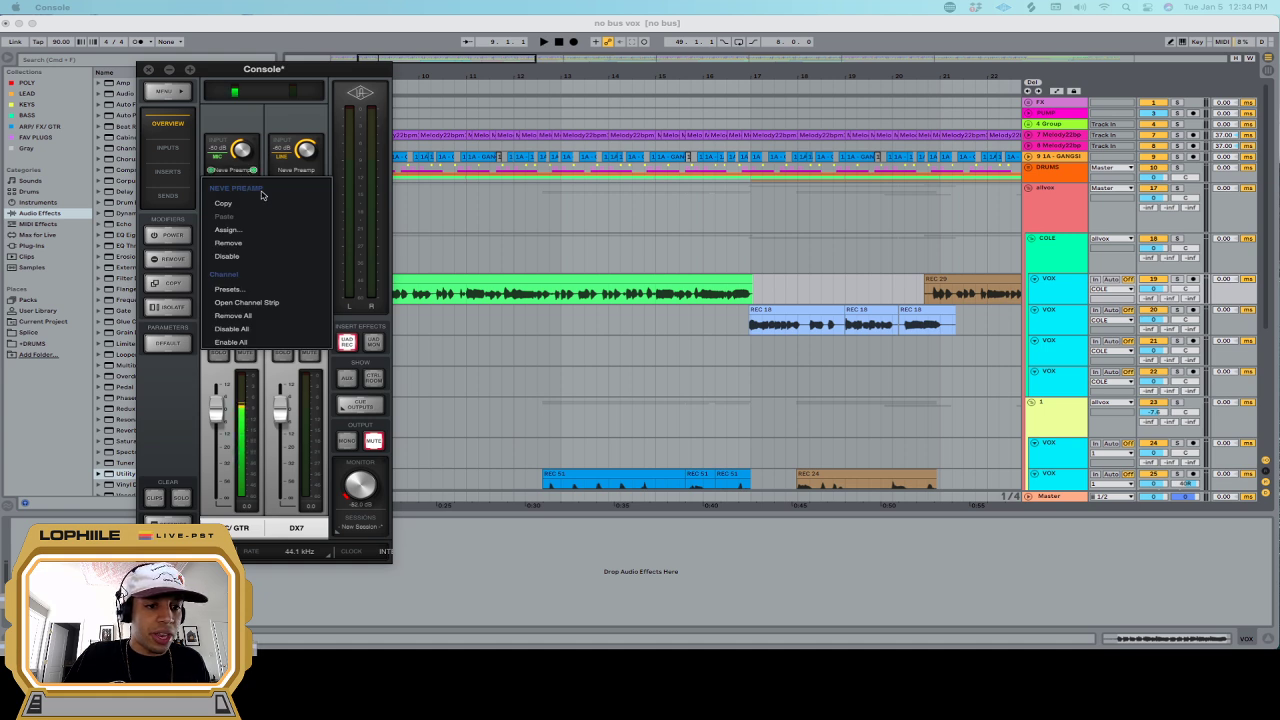
click(253, 73)
key(super+w)
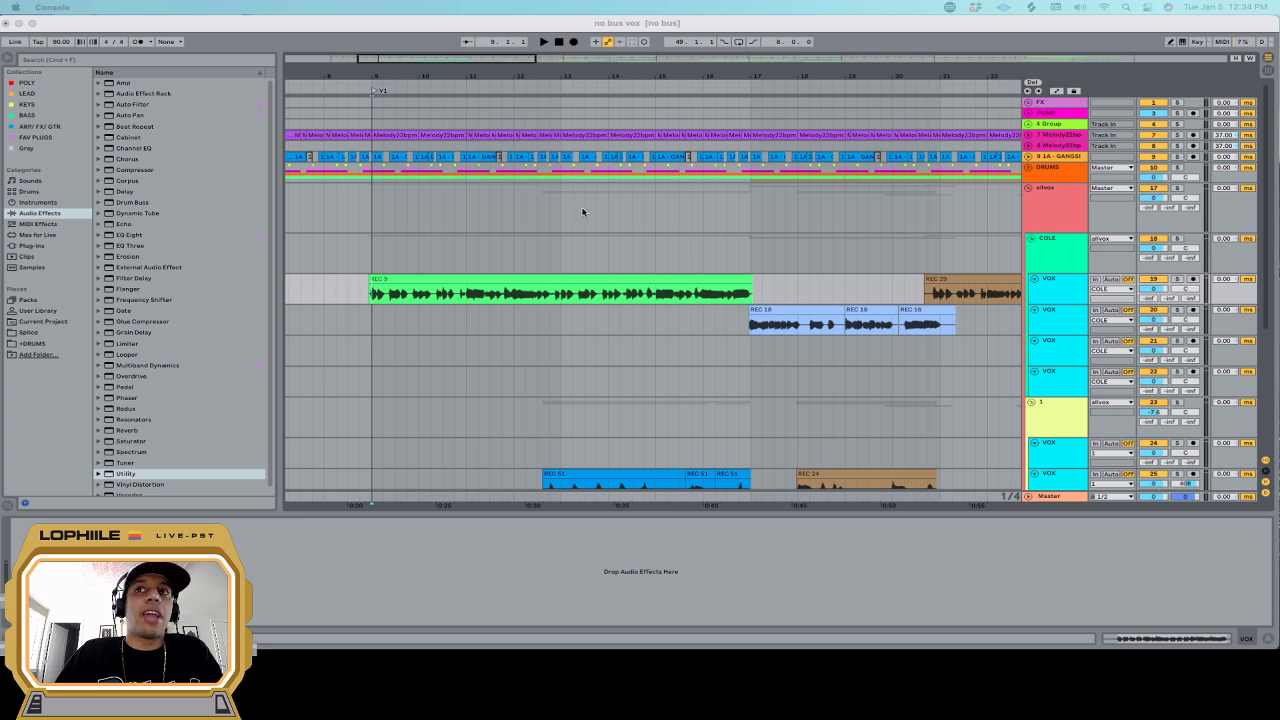
click(377, 257)
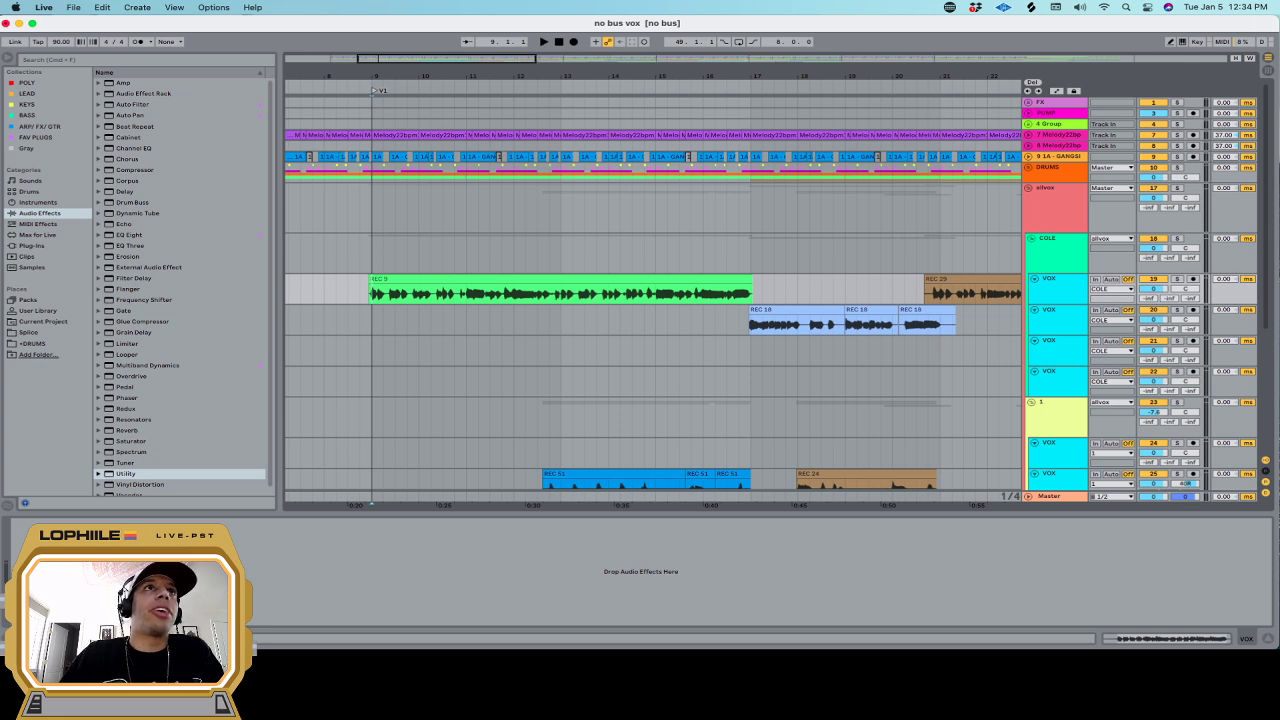
Bring the Console mixer over the arrangement and check its UAD REC insert effects setting
drag(0, 23, 312, 23)
click(396, 297)
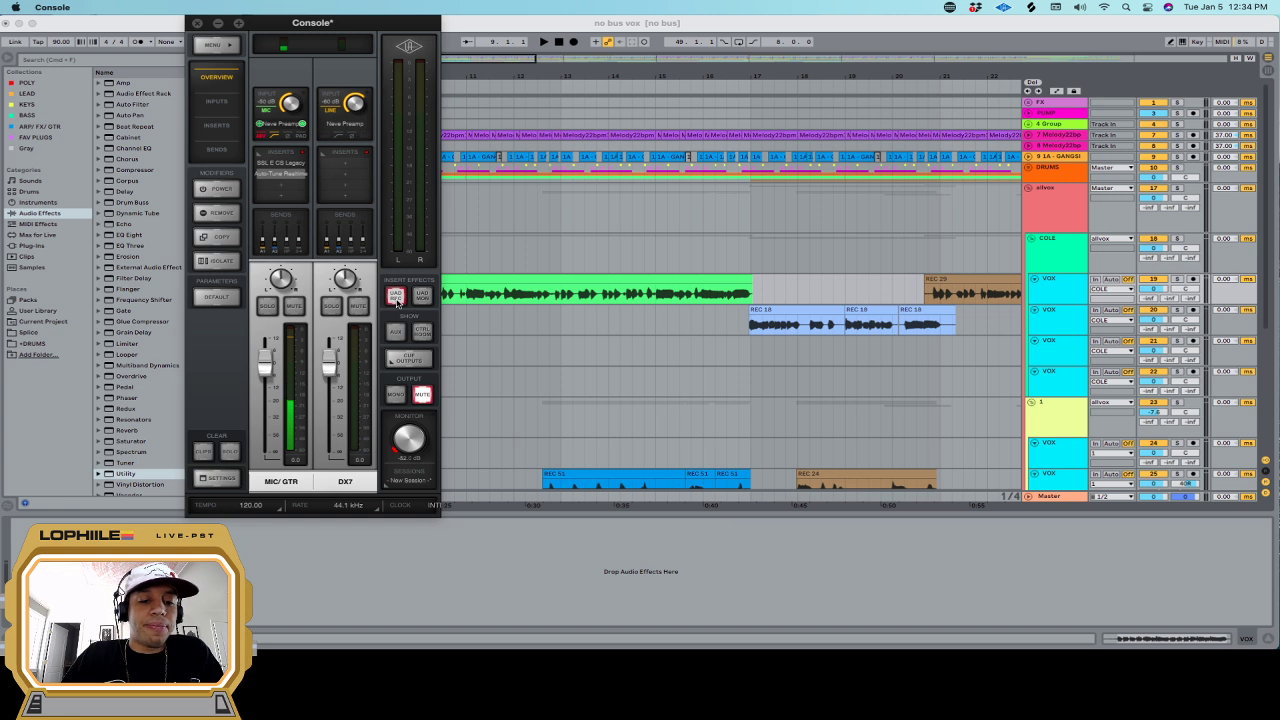
click(396, 298)
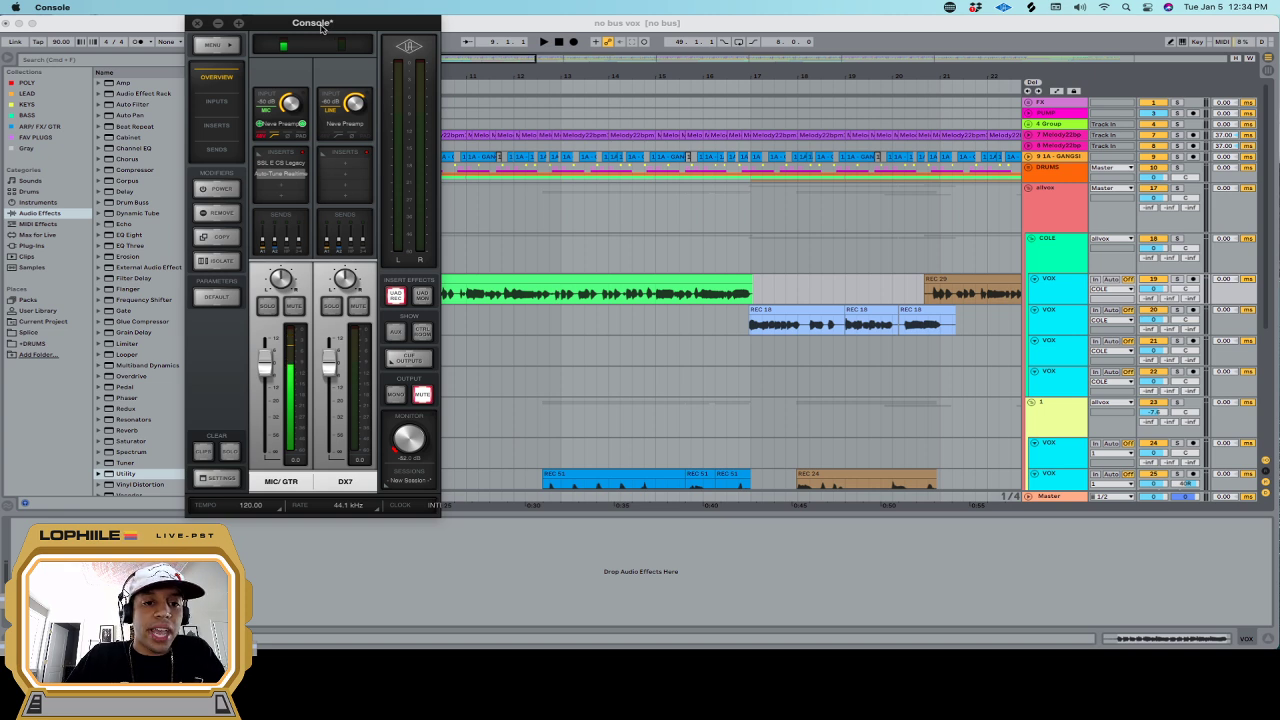
drag(321, 30, 309, 80)
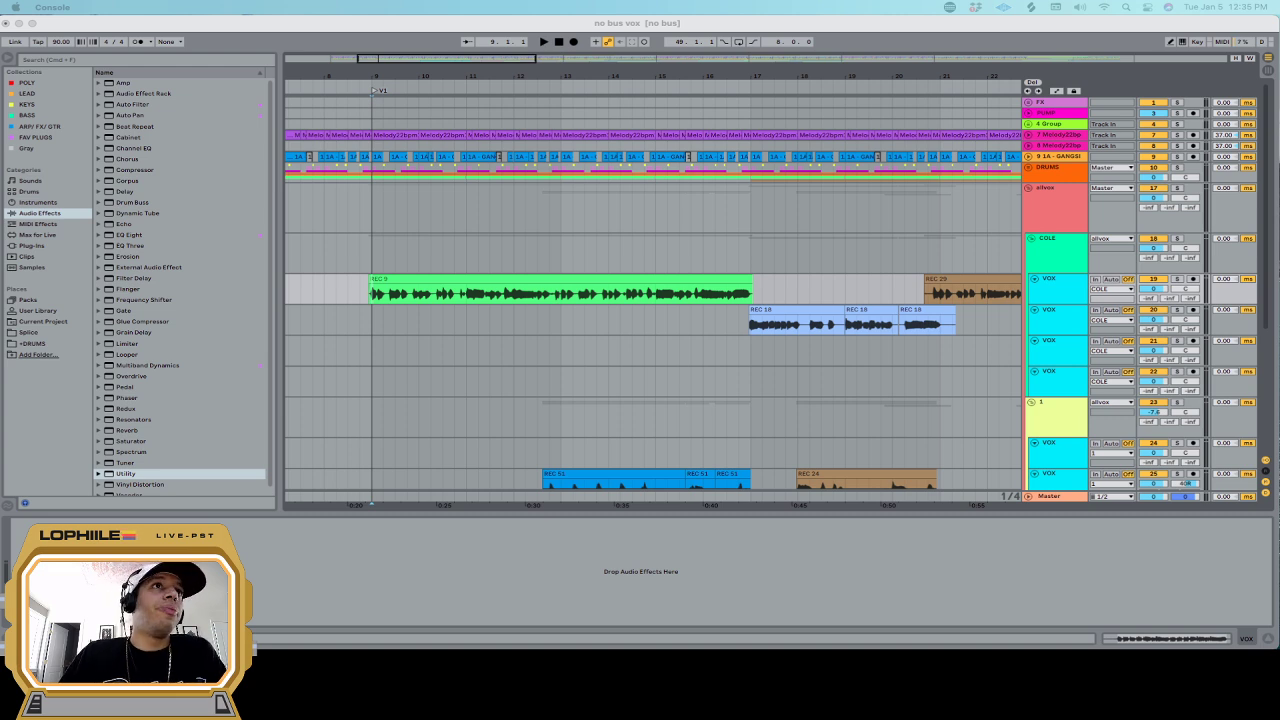
Look through the Dynamics plug-ins available for the MIC/GTR channel's third insert, and close the list without choosing one
drag(355, 22, 279, 22)
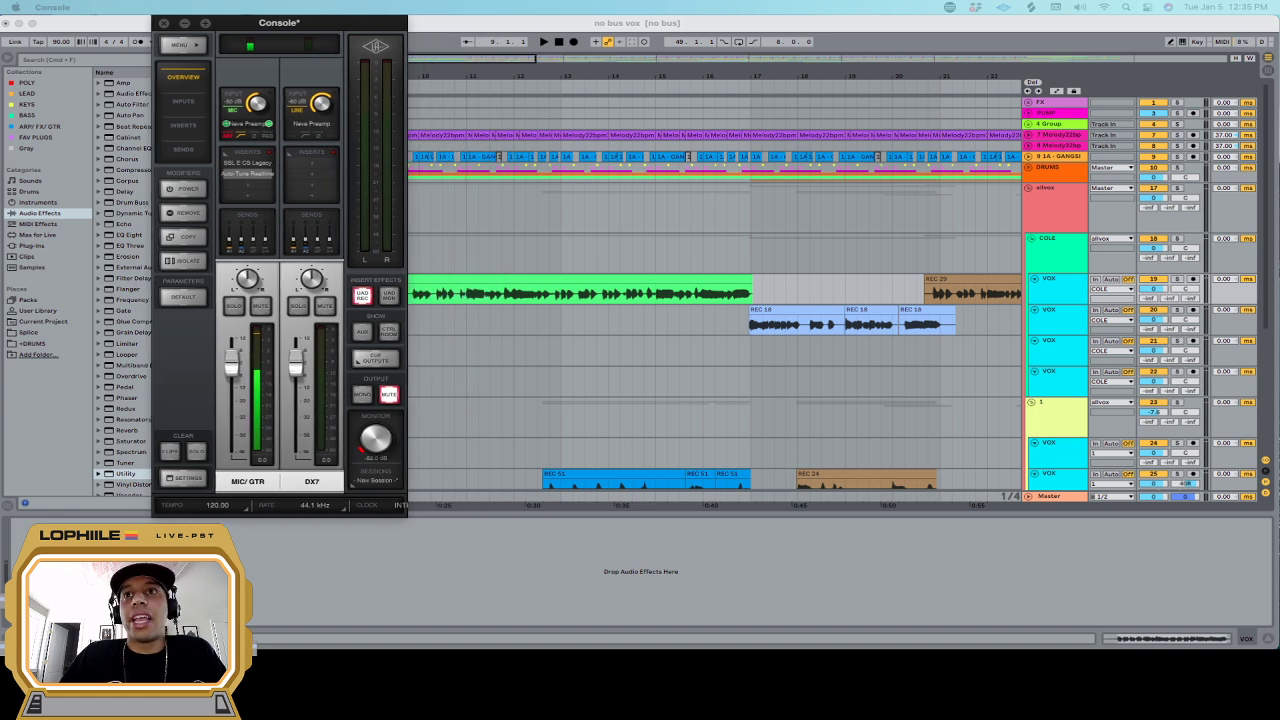
click(252, 186)
click(366, 246)
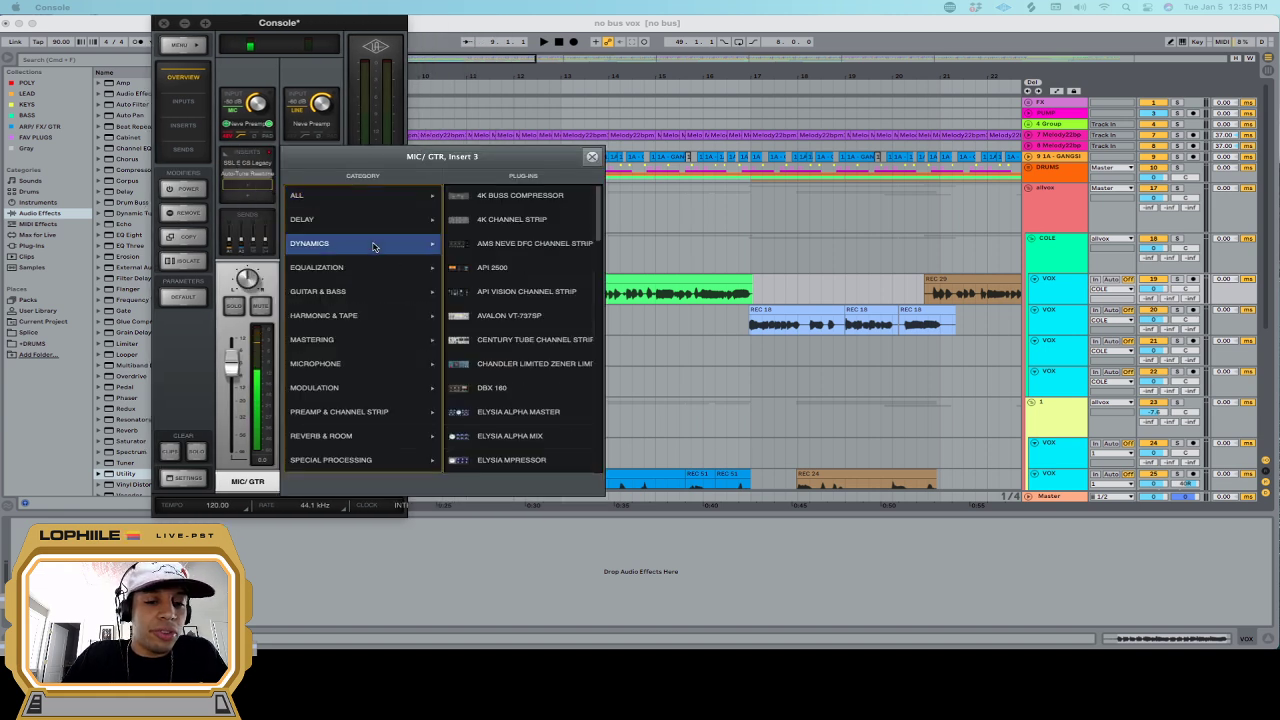
scroll(513, 303, down, 5)
scroll(513, 303, down, 10)
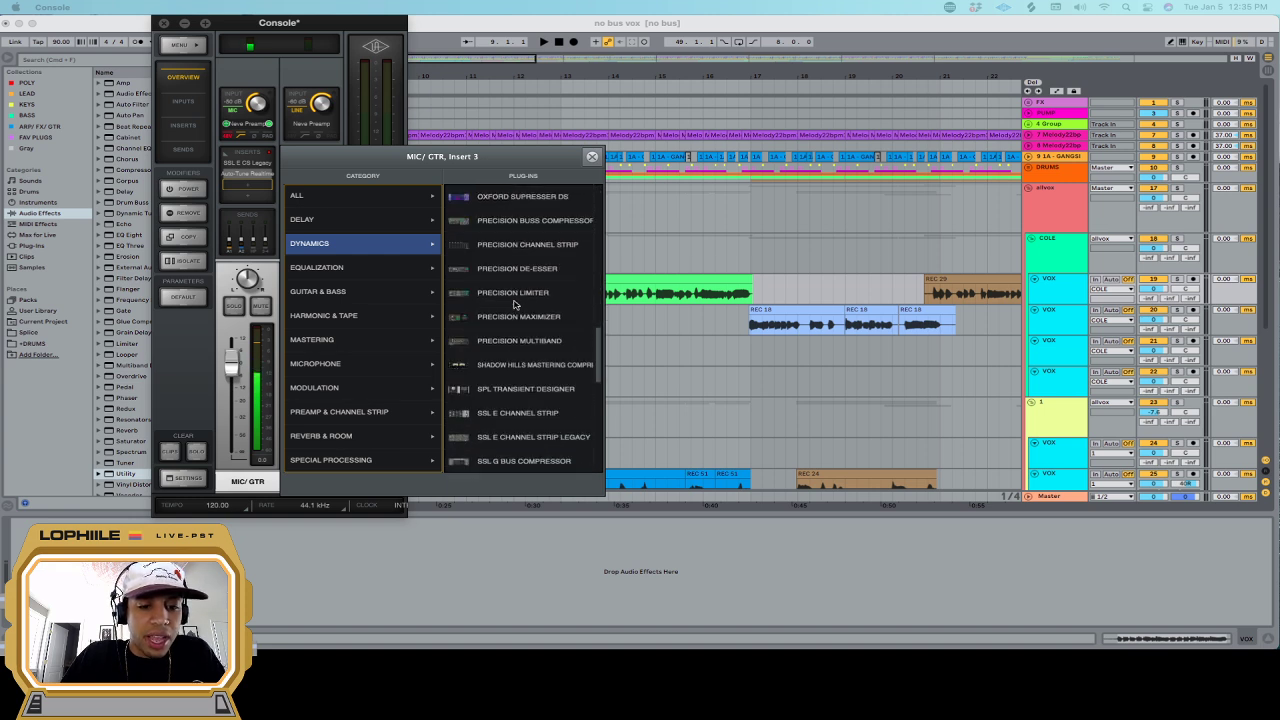
scroll(527, 316, down, 5)
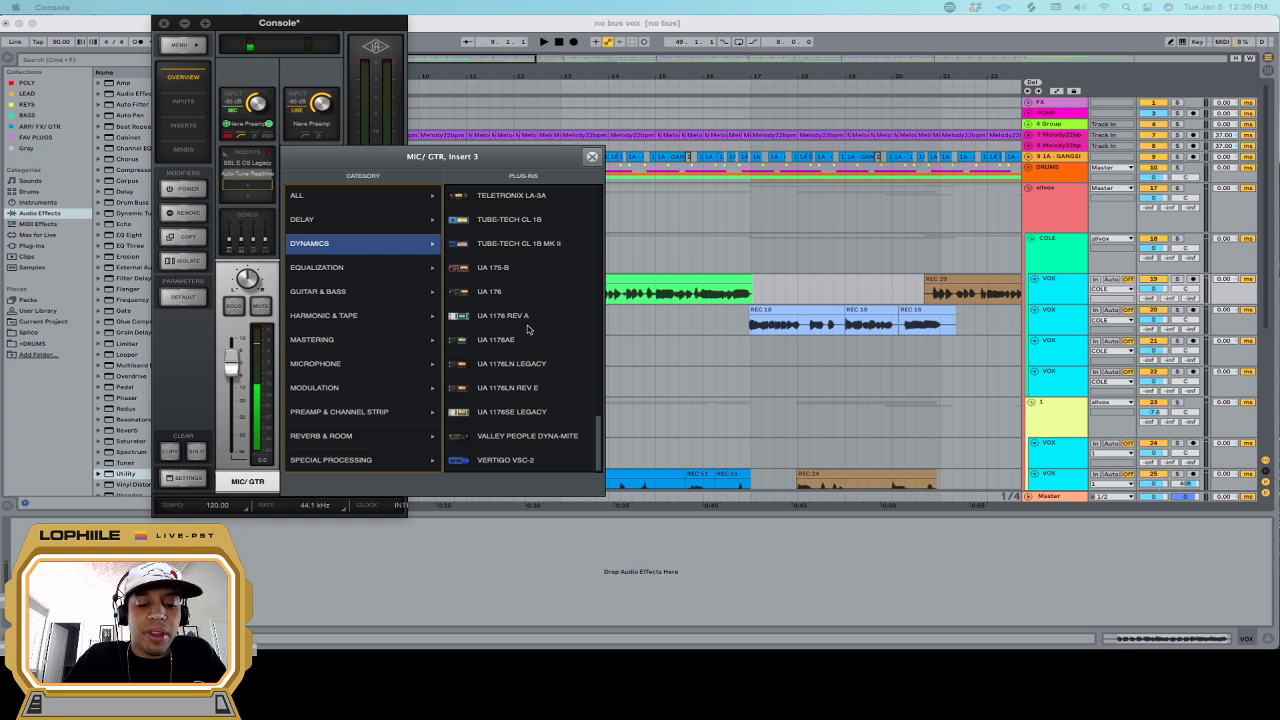
scroll(528, 329, up, 1)
scroll(528, 329, down, 1)
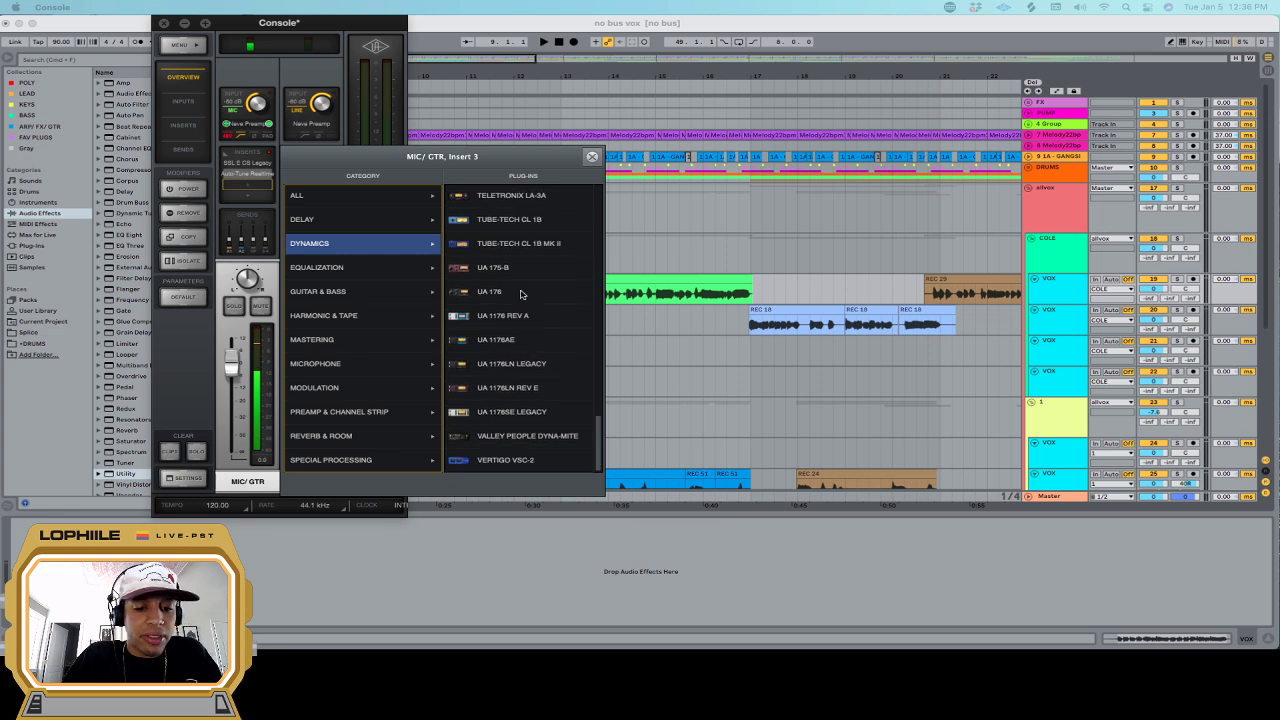
scroll(518, 290, up, 1)
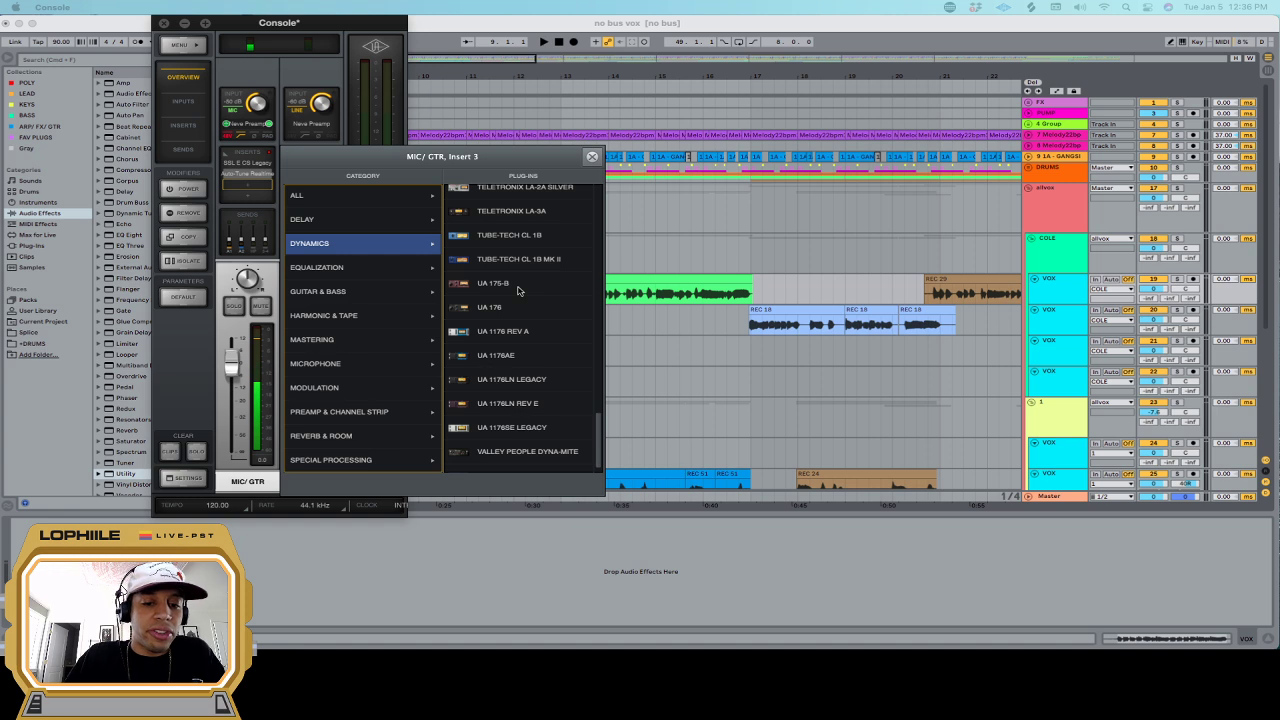
scroll(526, 315, down, 1)
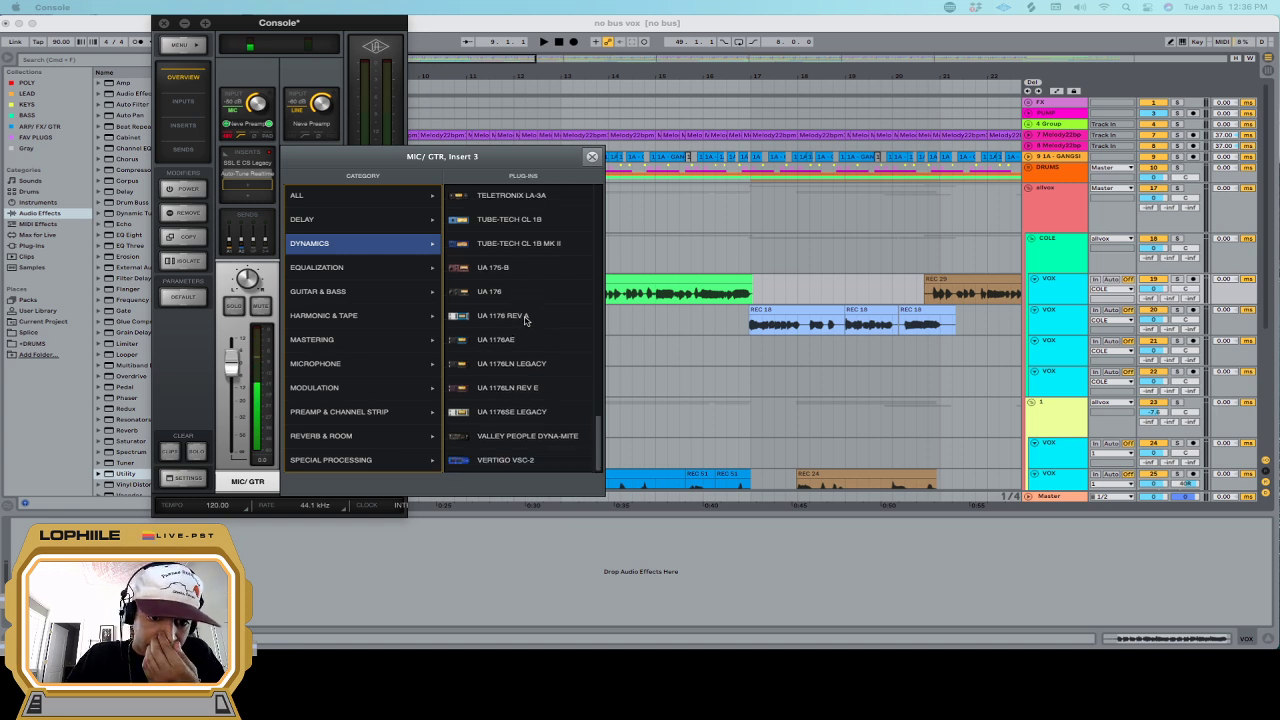
scroll(527, 320, up, 2)
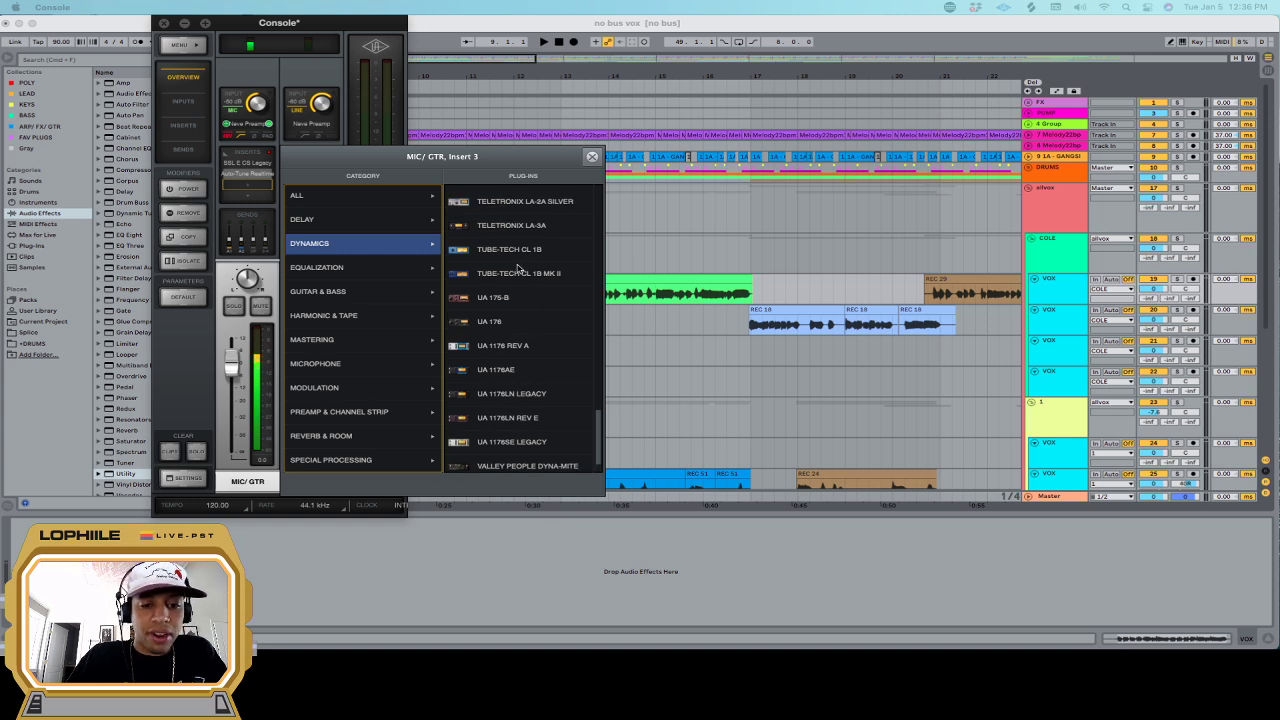
scroll(516, 283, down, 2)
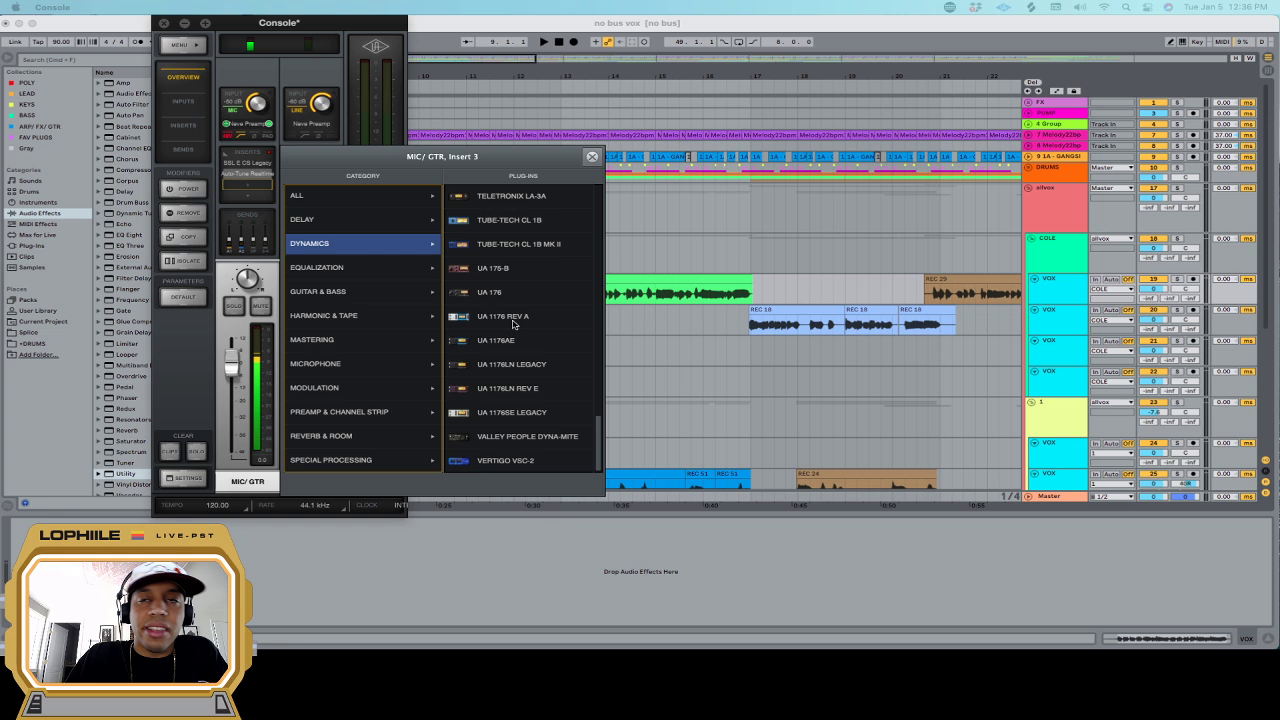
click(592, 157)
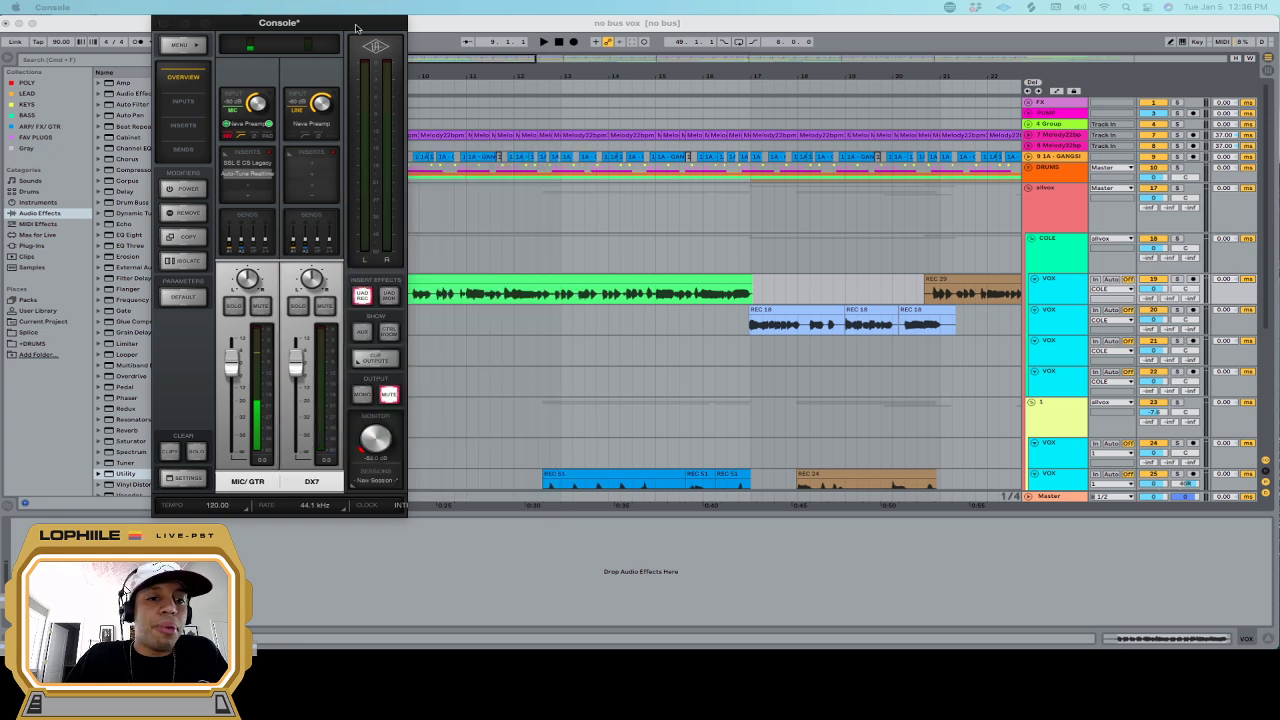
Assign the UA 1176AE compressor from the Dynamics category to the MIC/GTR channel's third insert
click(251, 185)
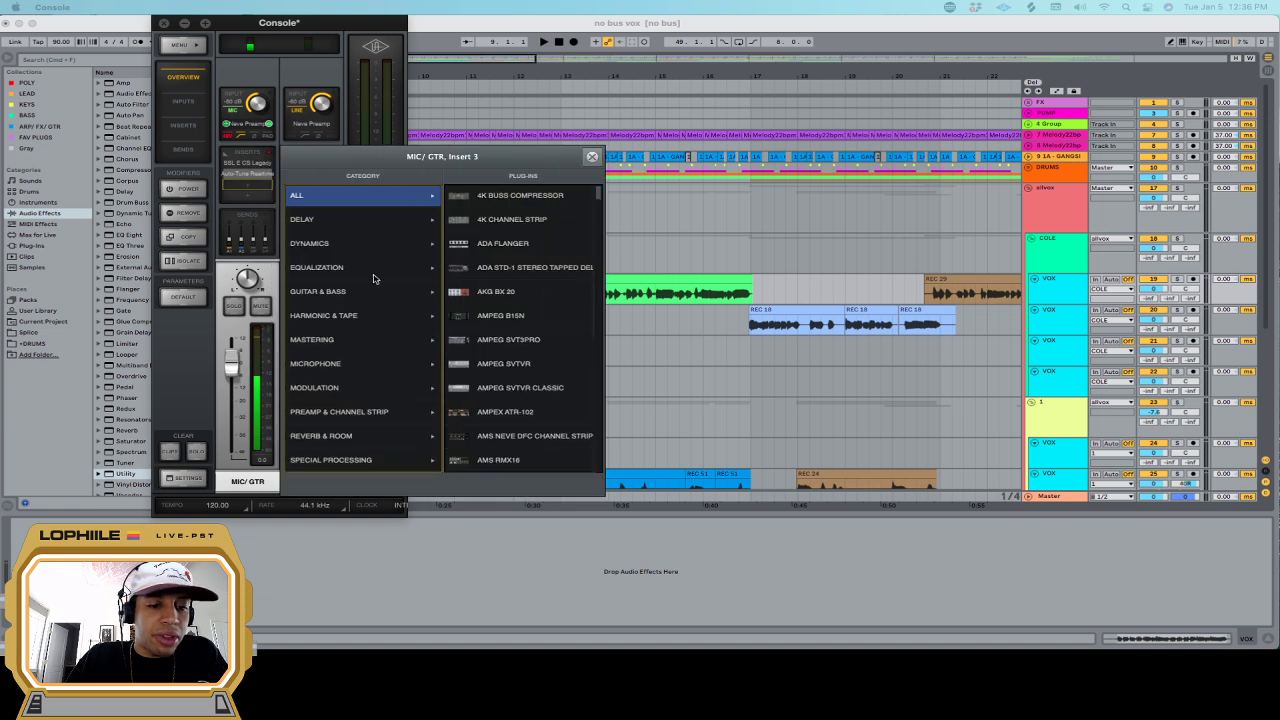
scroll(520, 300, down, 15)
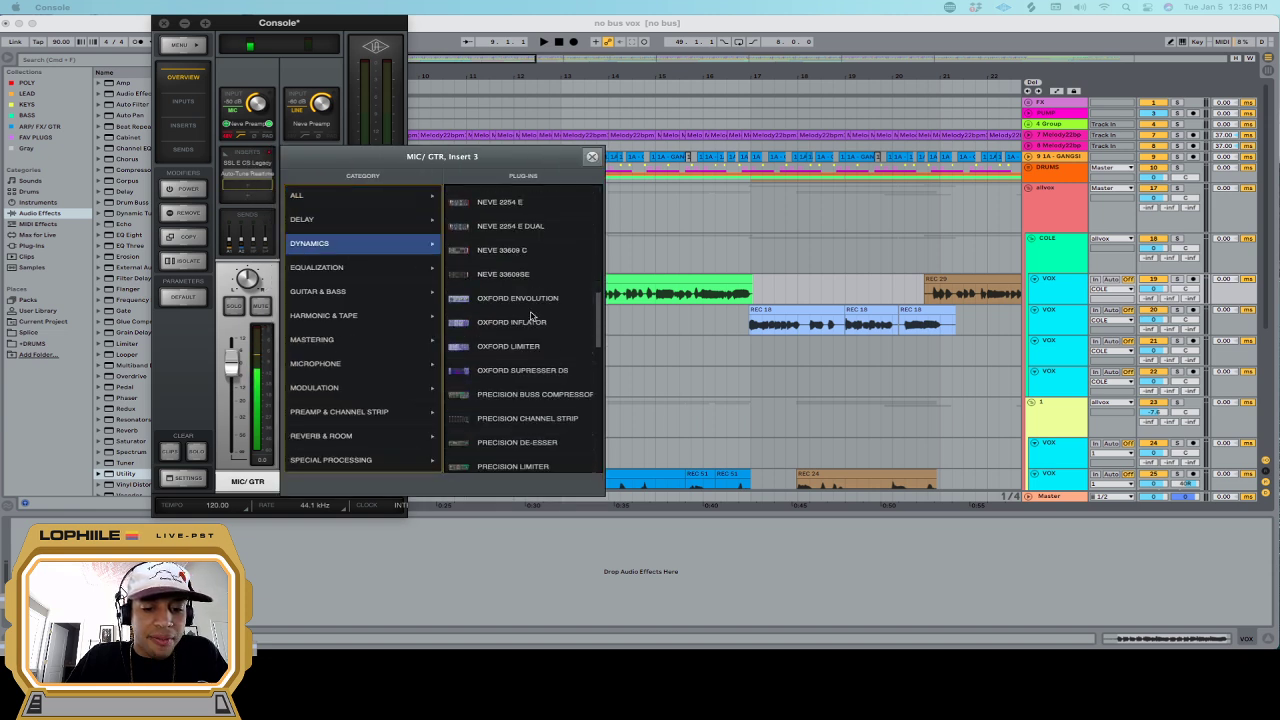
scroll(531, 316, down, 6)
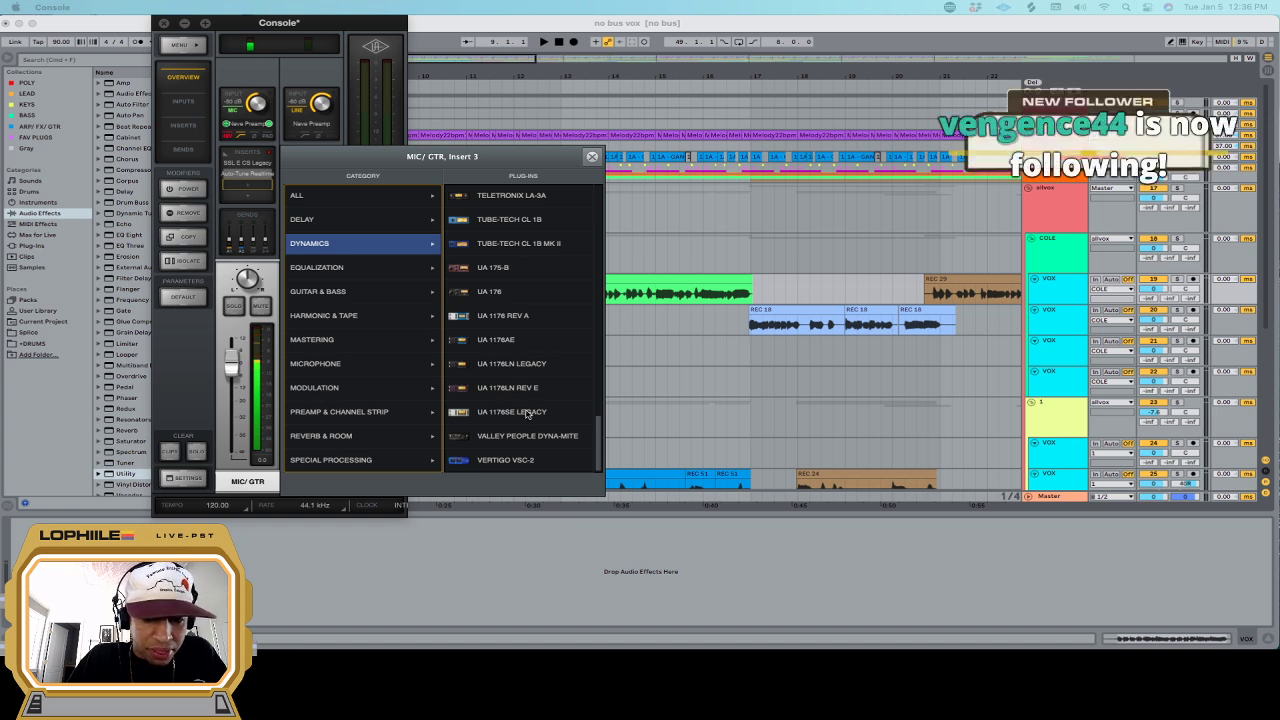
click(517, 345)
click(517, 345)
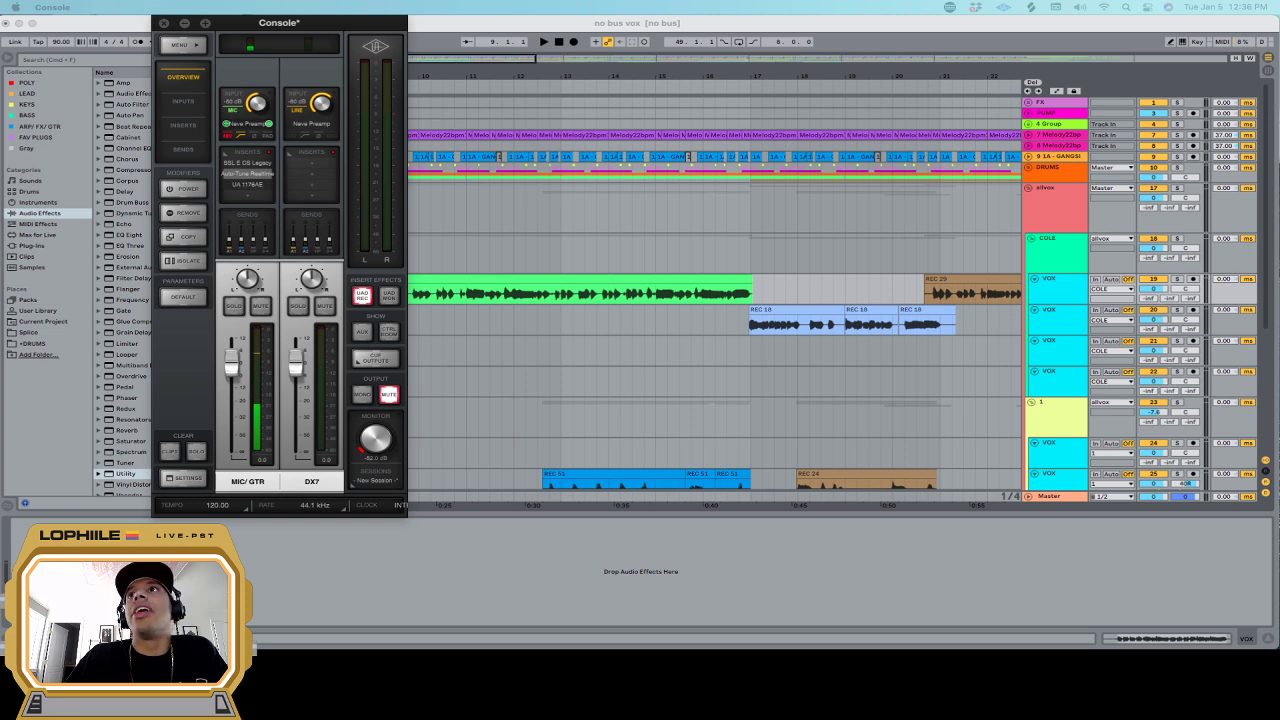
Open the UA 1176AE on the MIC/GTR channel, position its window over the arrangement and move the Console mixer off screen
click(247, 184)
drag(753, 71, 629, 156)
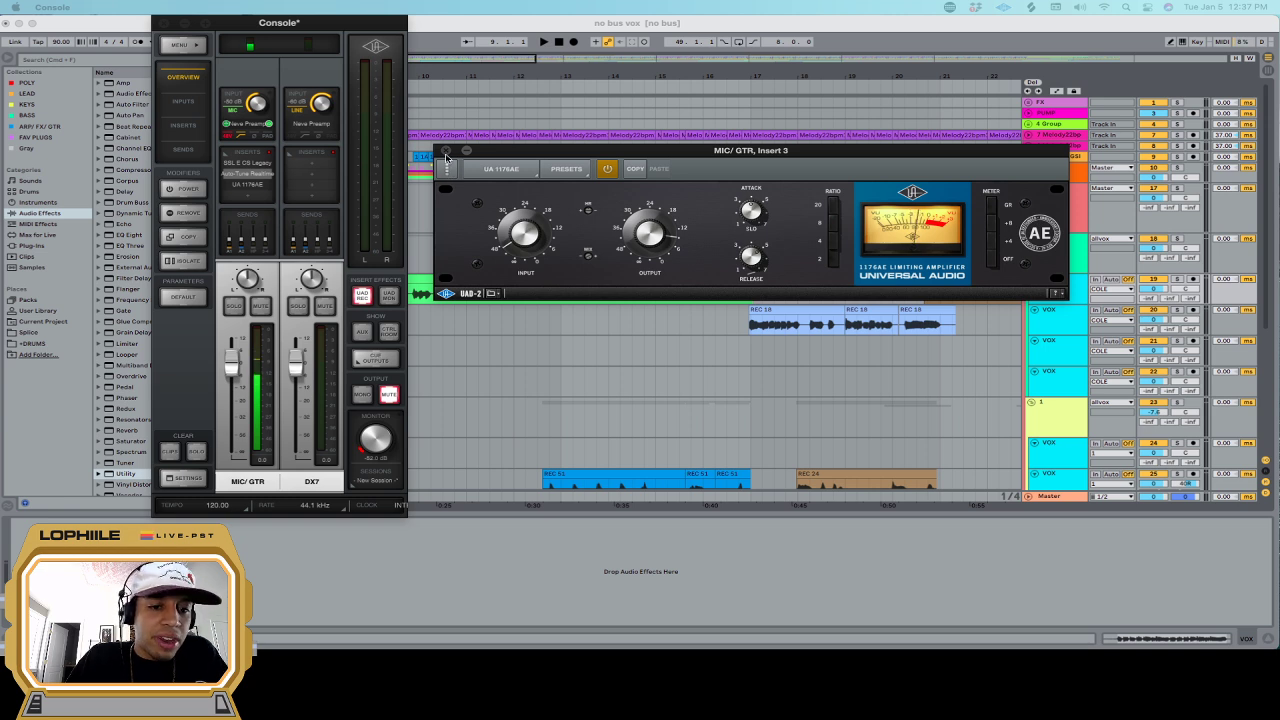
drag(514, 152, 588, 138)
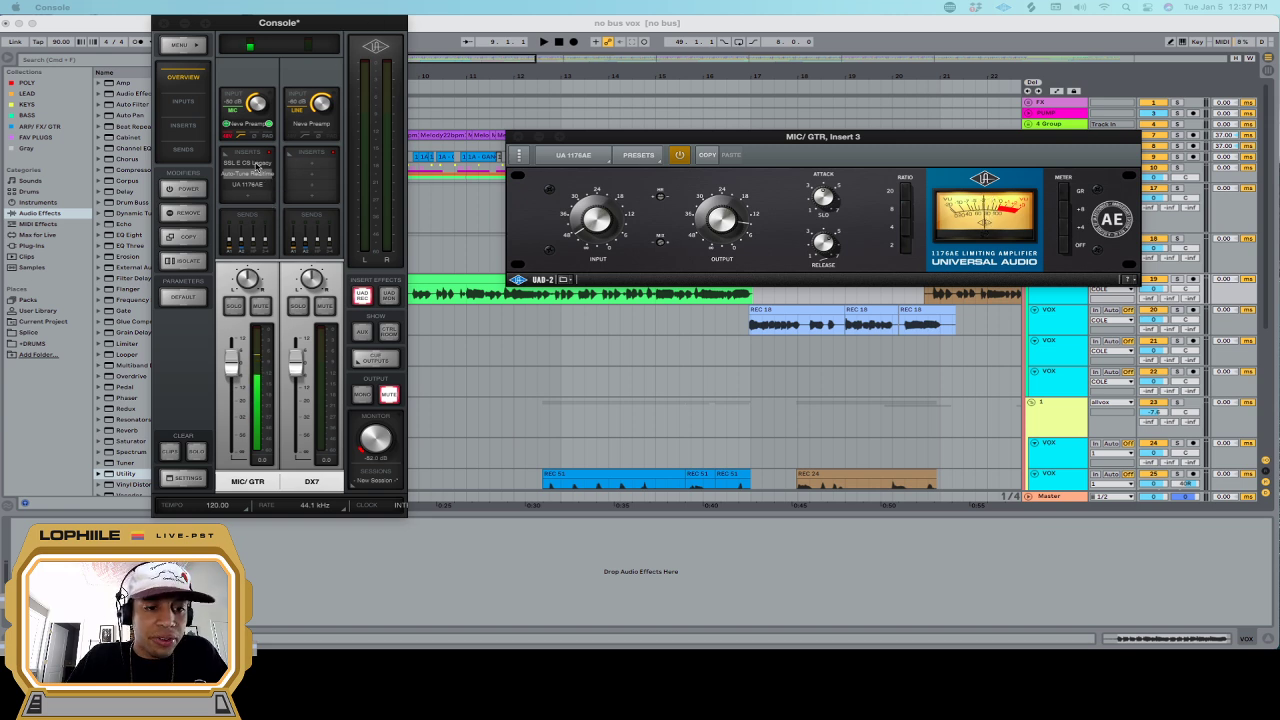
drag(720, 142, 692, 144)
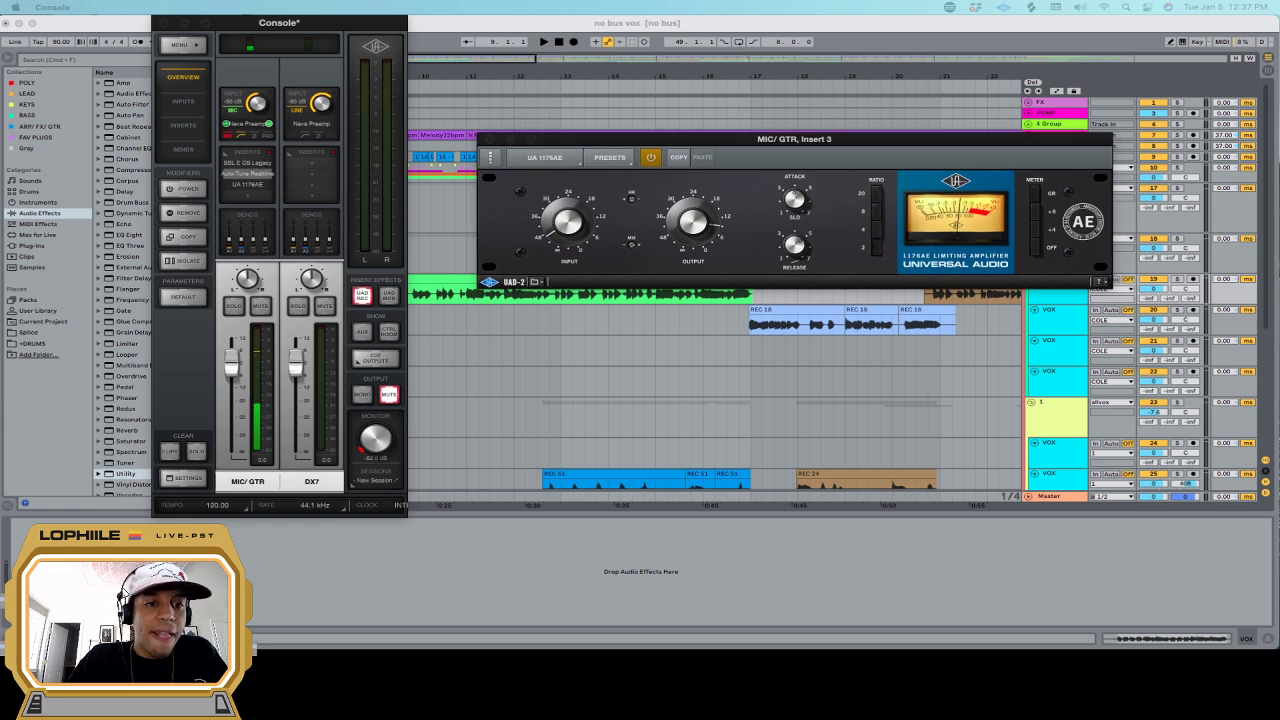
drag(285, 26, 2, 28)
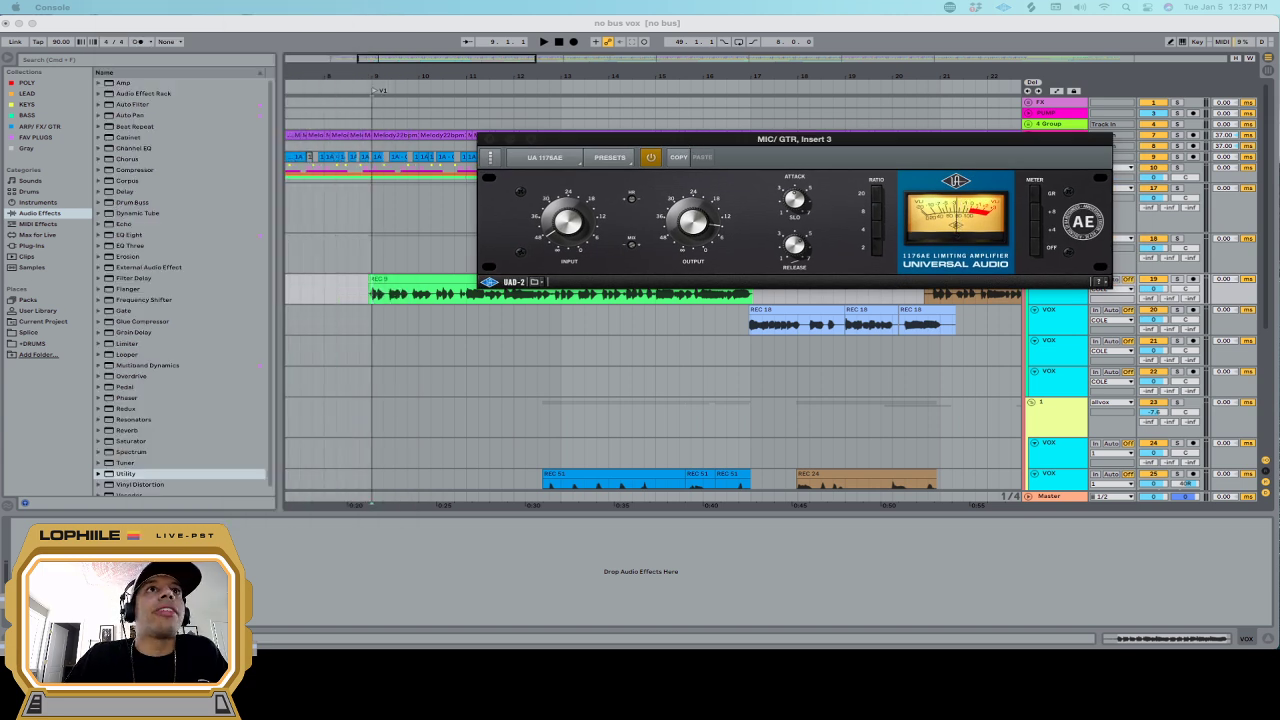
Close the UA 1176AE window, play the arrangement from just before the REC 9 clip and solo its VOX track
click(489, 138)
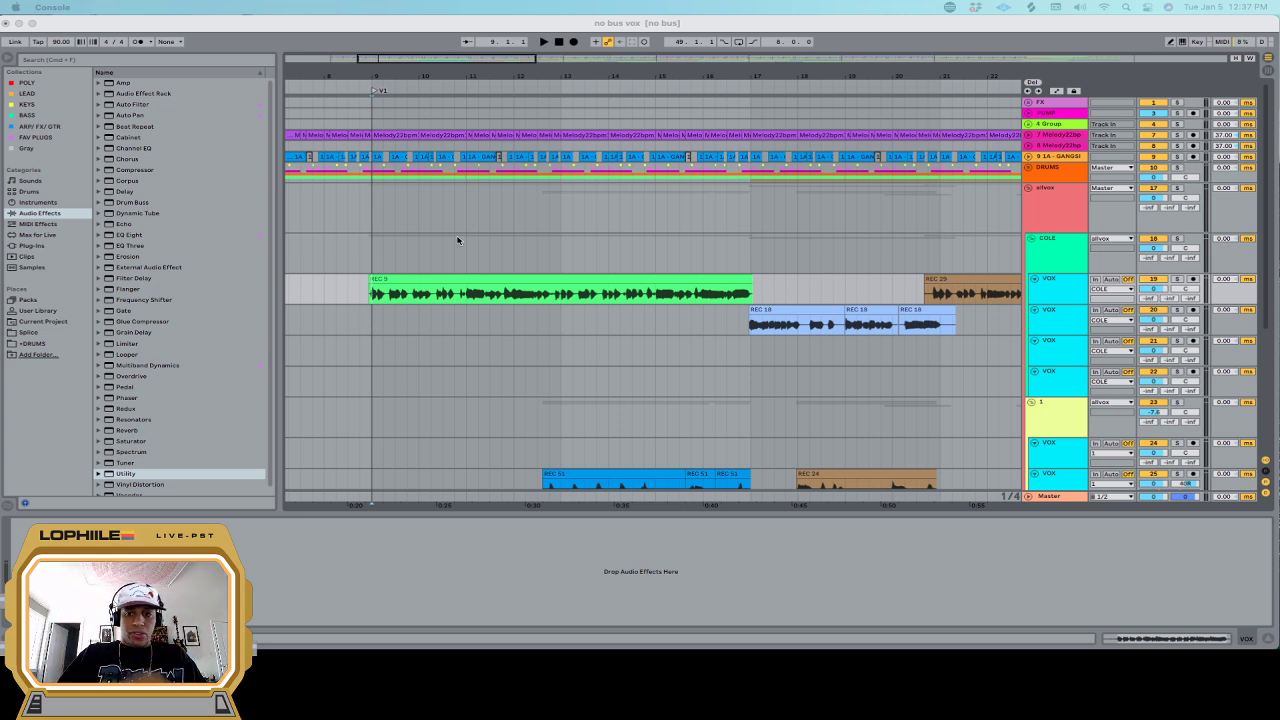
click(357, 289)
key(space)
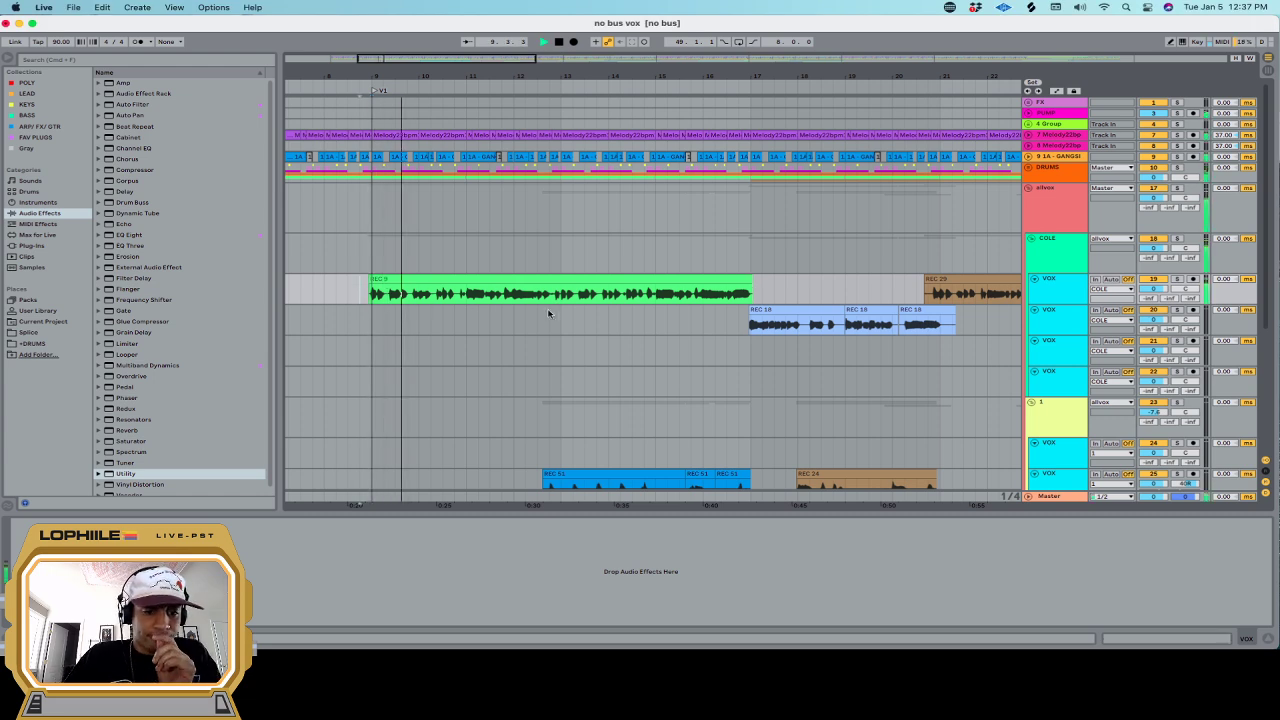
click(1177, 279)
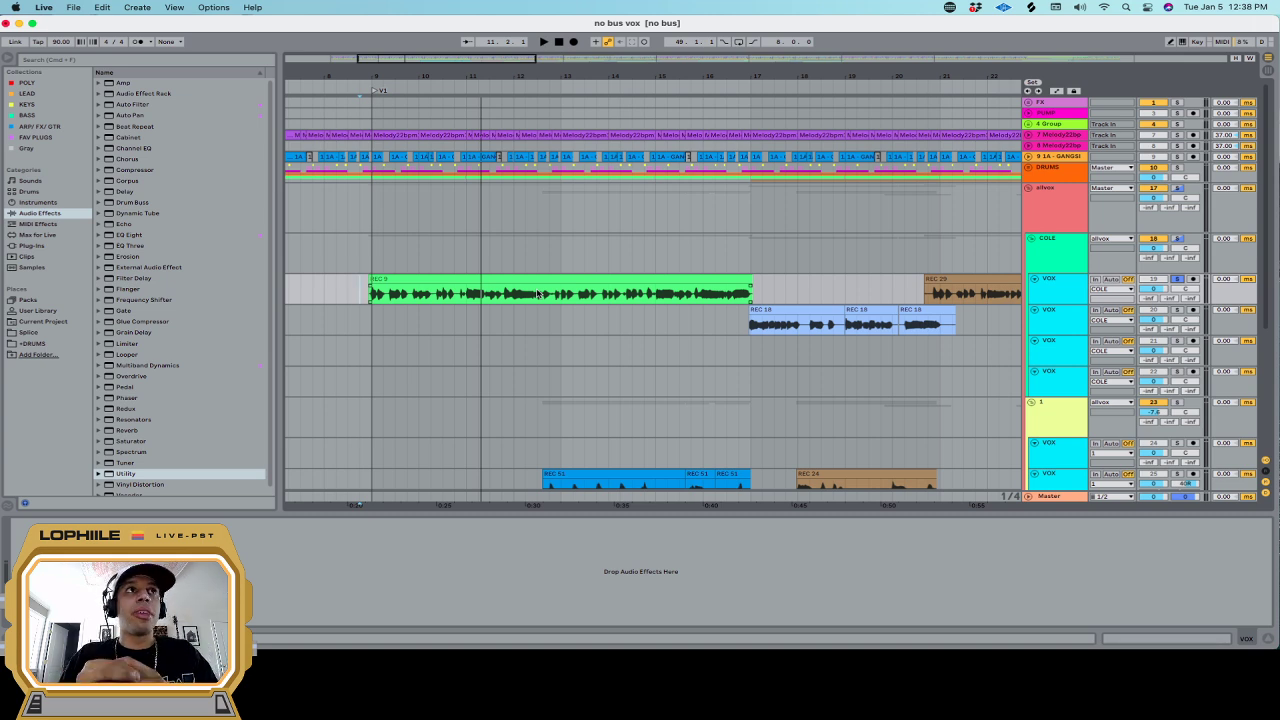
Switch to the Console mixer, show the MIC/GTR insert chain over the arrangement and move the mixer off screen
key(super+Tab)
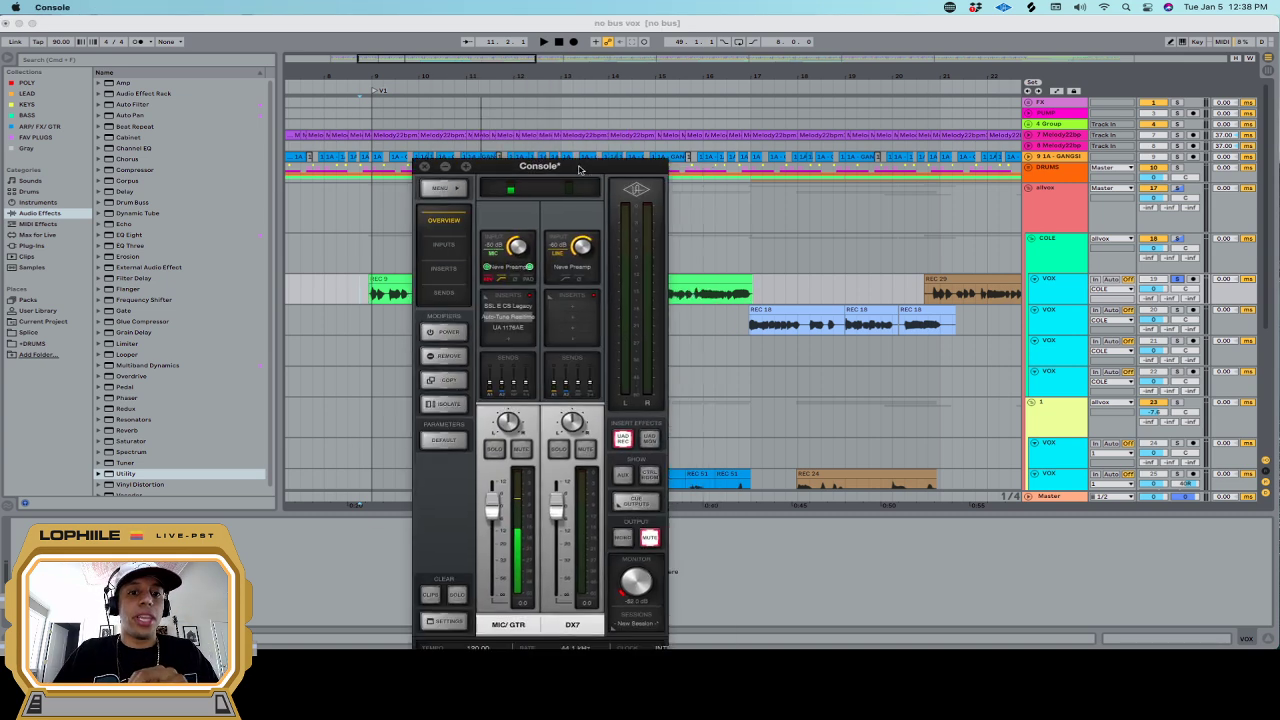
drag(580, 168, 508, 106)
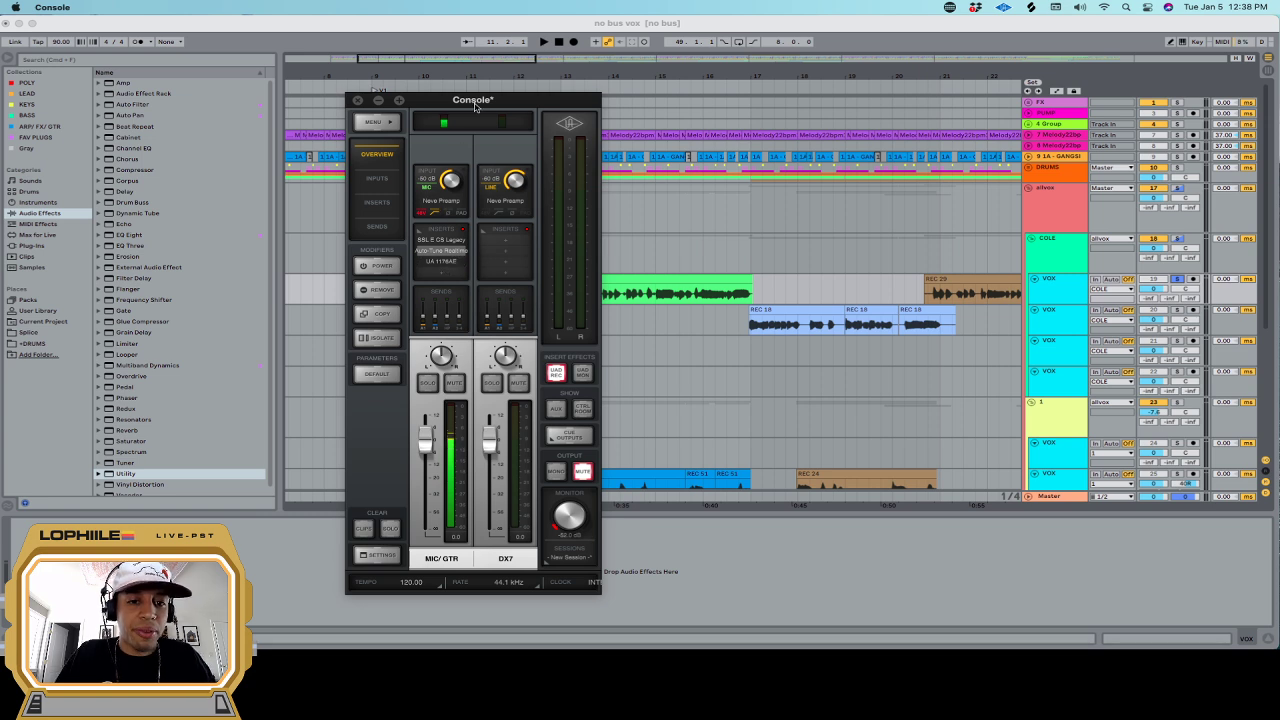
drag(480, 101, 430, 0)
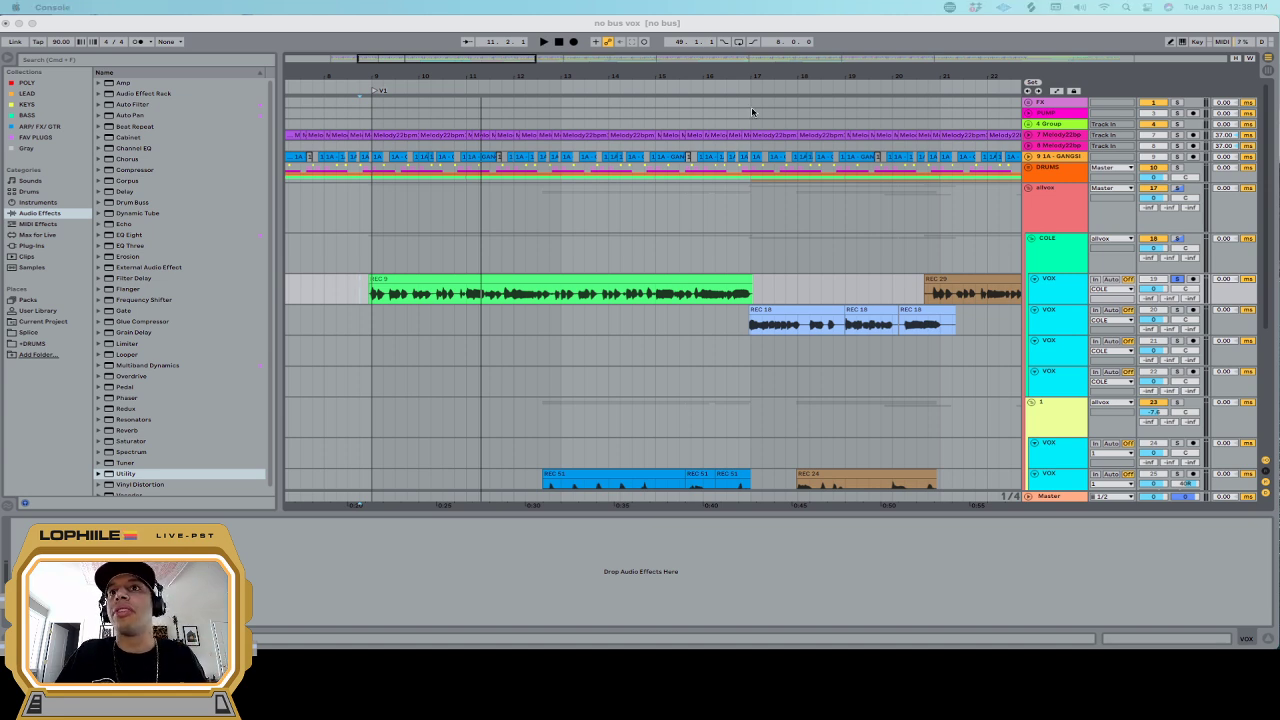
Play the soloed REC 9 vocal from the start of the V1 section
click(372, 298)
click(371, 298)
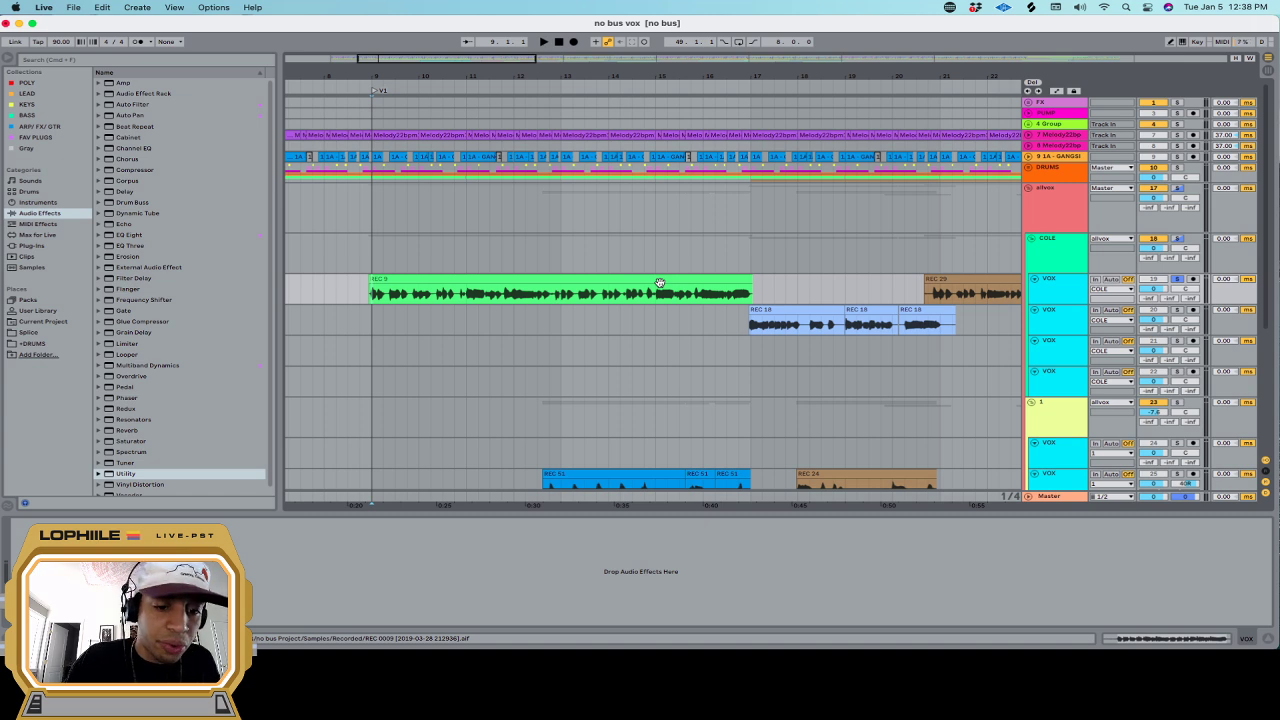
key(space)
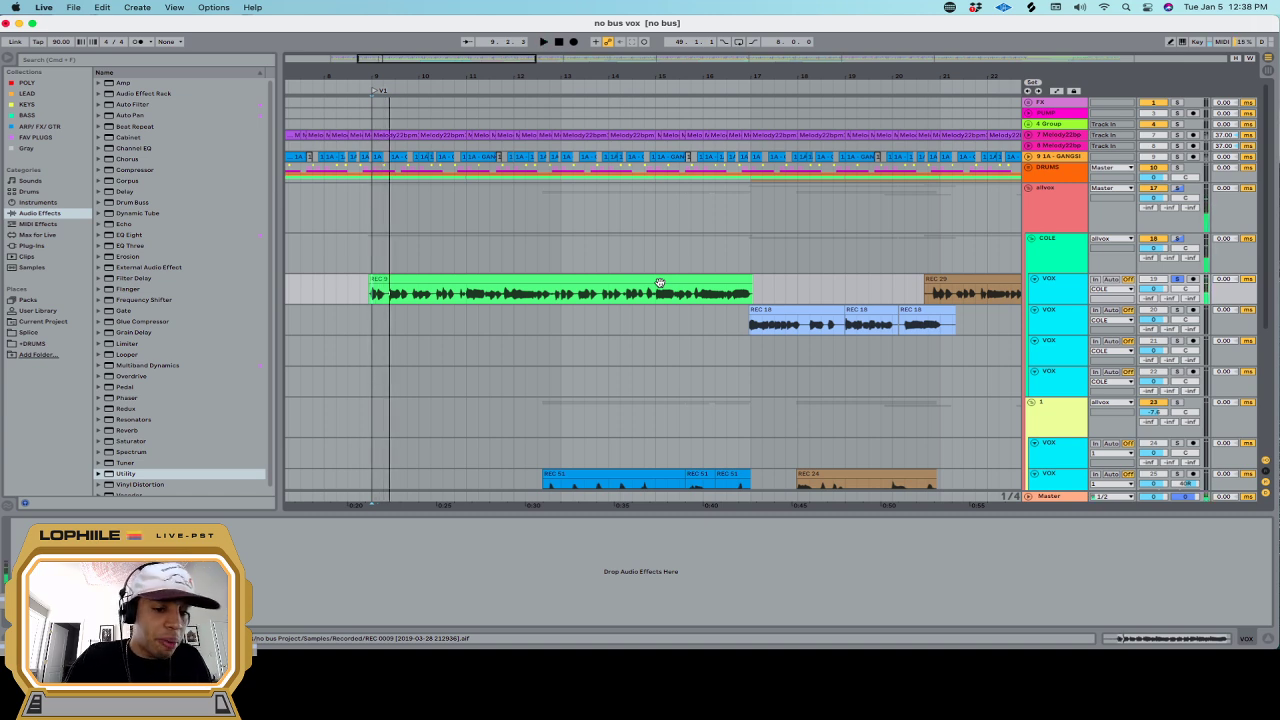
Stop playback and check the device chains of the allvox group, the COLE group and the REC 9 VOX track
click(1027, 223)
key(shift+Tab)
key(shift+Tab)
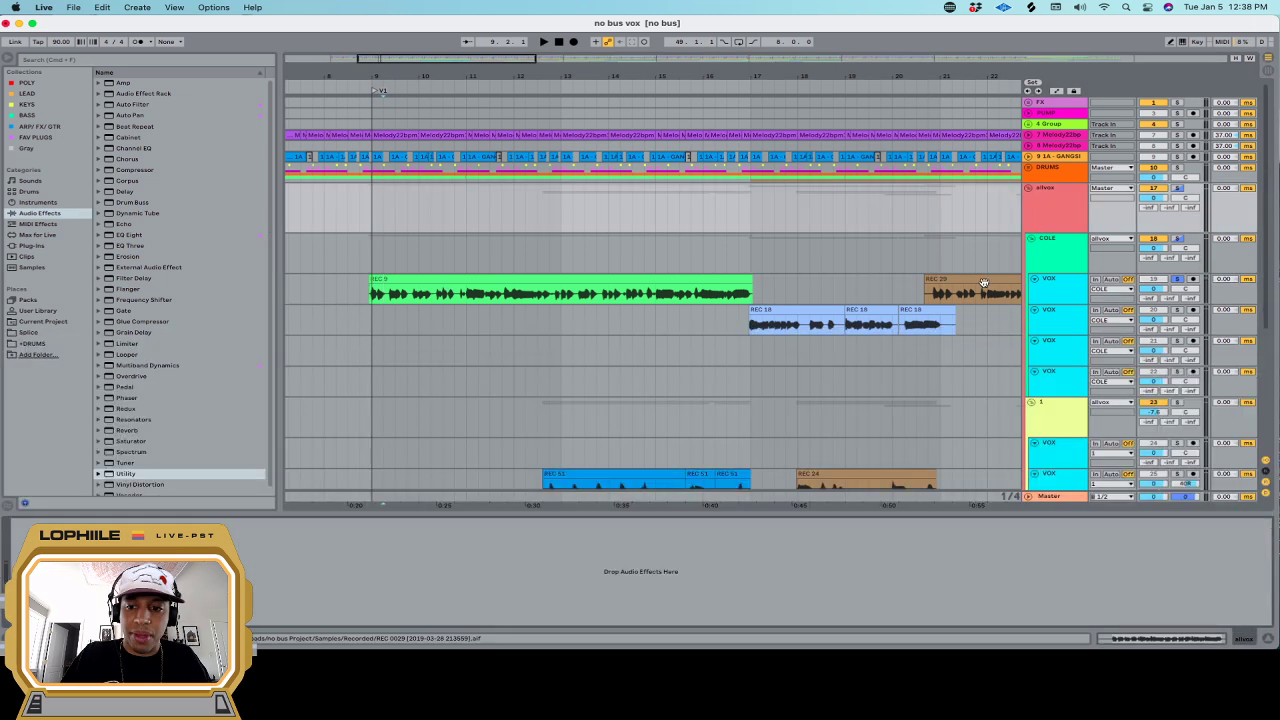
click(1048, 261)
click(1050, 293)
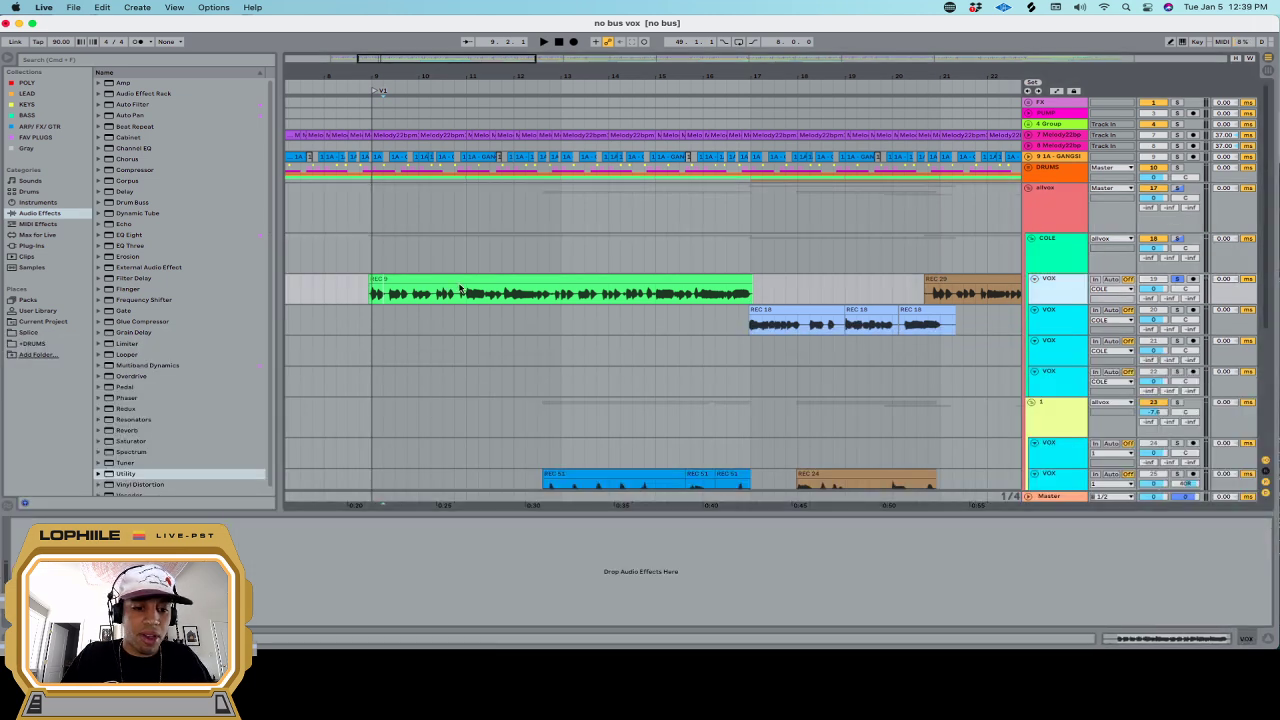
Examine the REC 9 waveform up close while playing the soloed vocal, and stop playback
key(plus)
key(plus)
key(plus)
click(366, 298)
key(space)
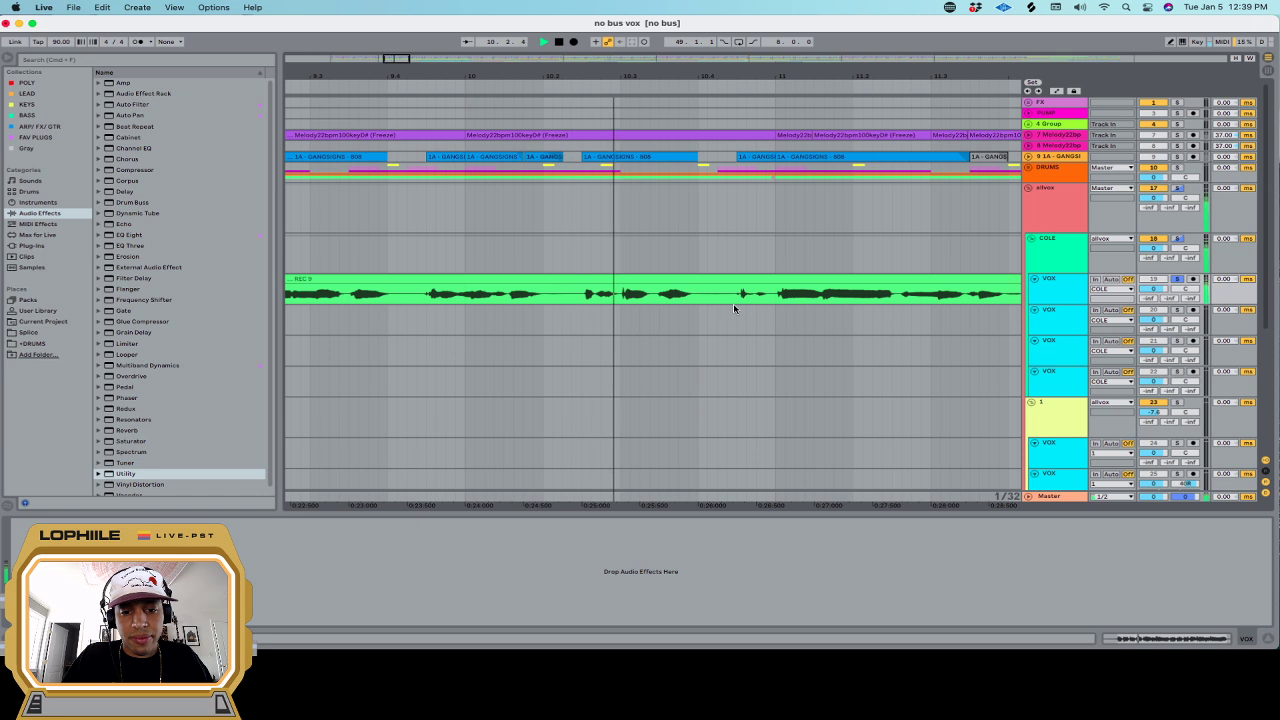
key(space)
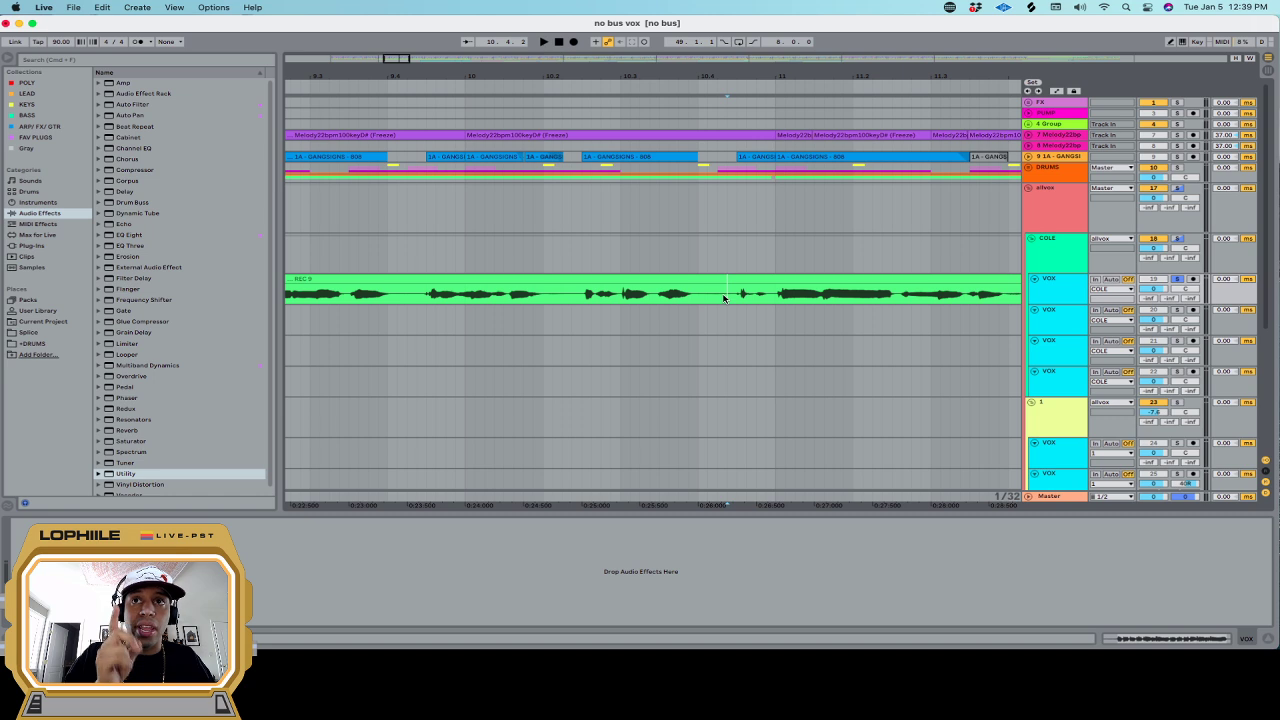
Turn off the VOX track's solo and play REC 9 with the full mix from just before V1
click(671, 293)
key(minus)
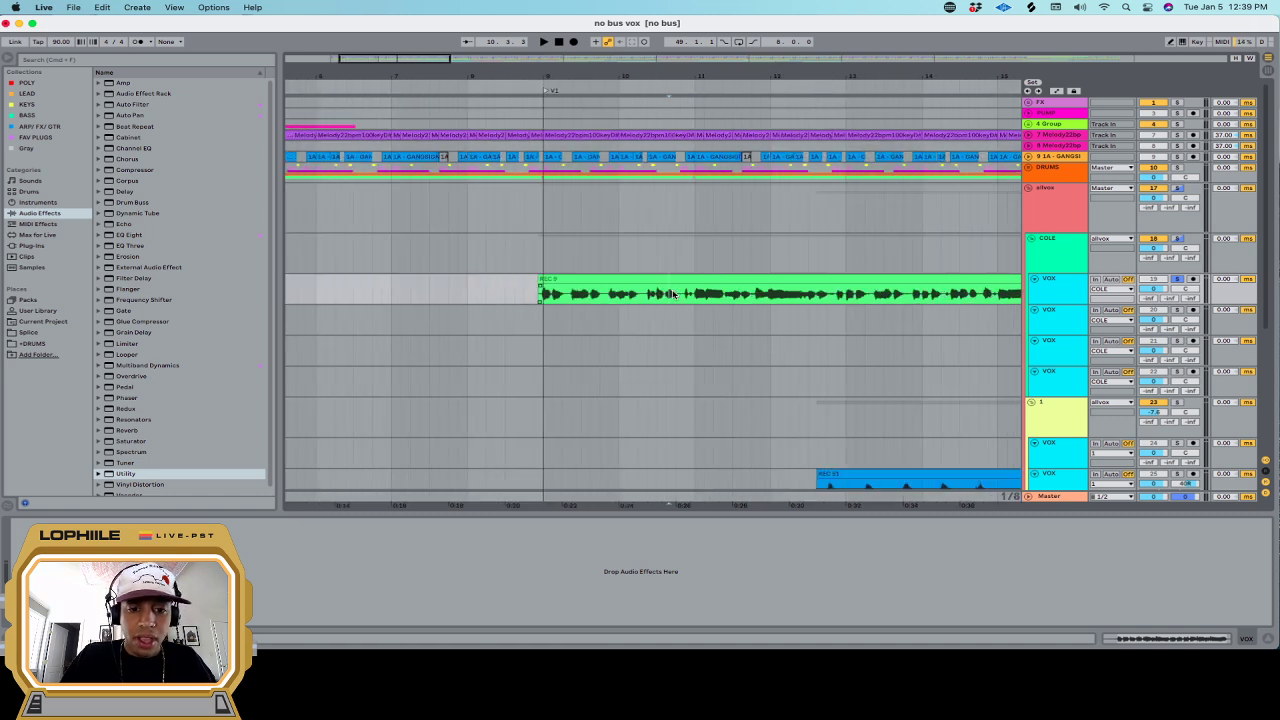
click(537, 293)
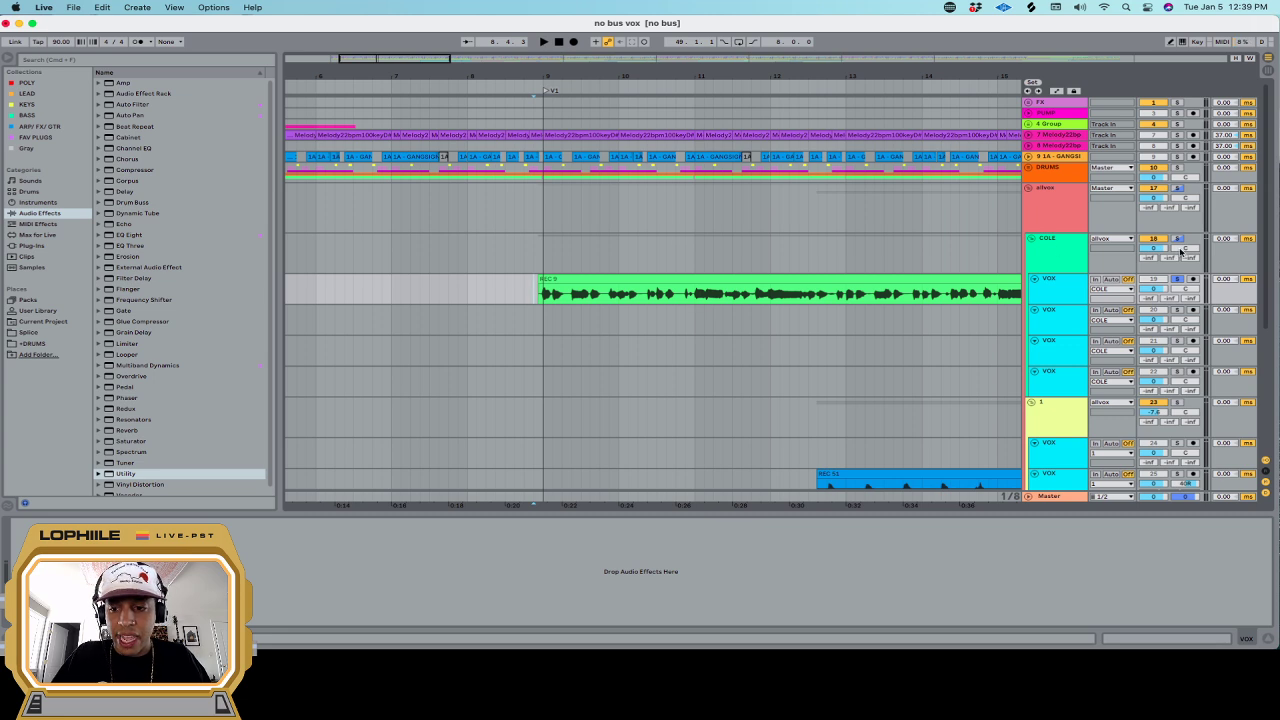
key(space)
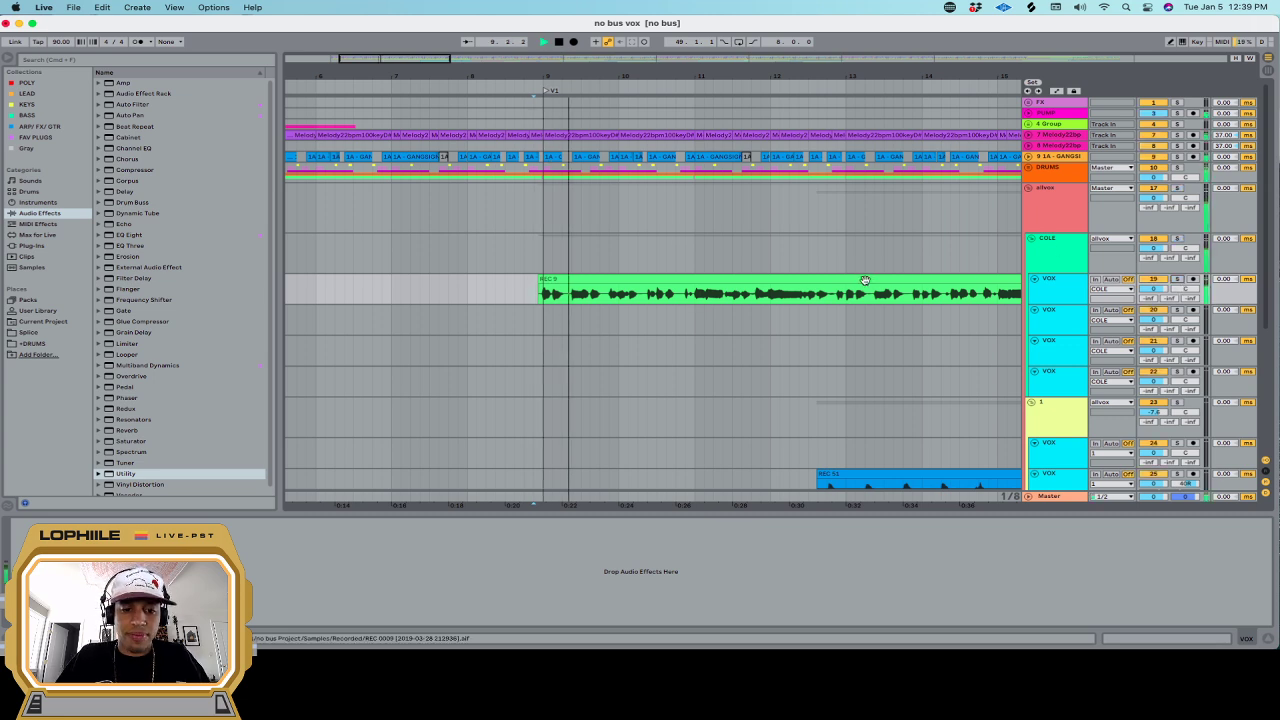
key(space)
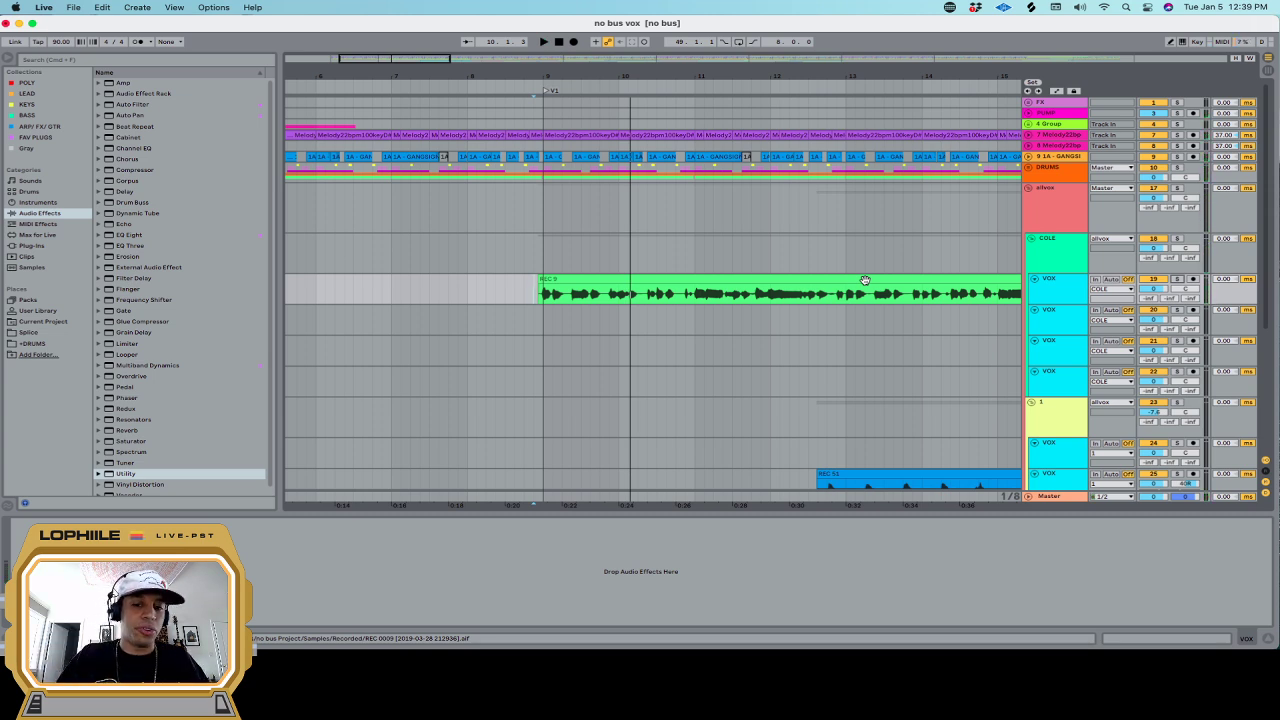
Review the layout of the vocal clips on the VOX tracks from START through V2
click(562, 294)
scroll(645, 300, right, 5)
scroll(710, 294, left, 5)
scroll(720, 293, right, 4)
click(1038, 267)
click(873, 297)
key(minus)
key(minus)
key(minus)
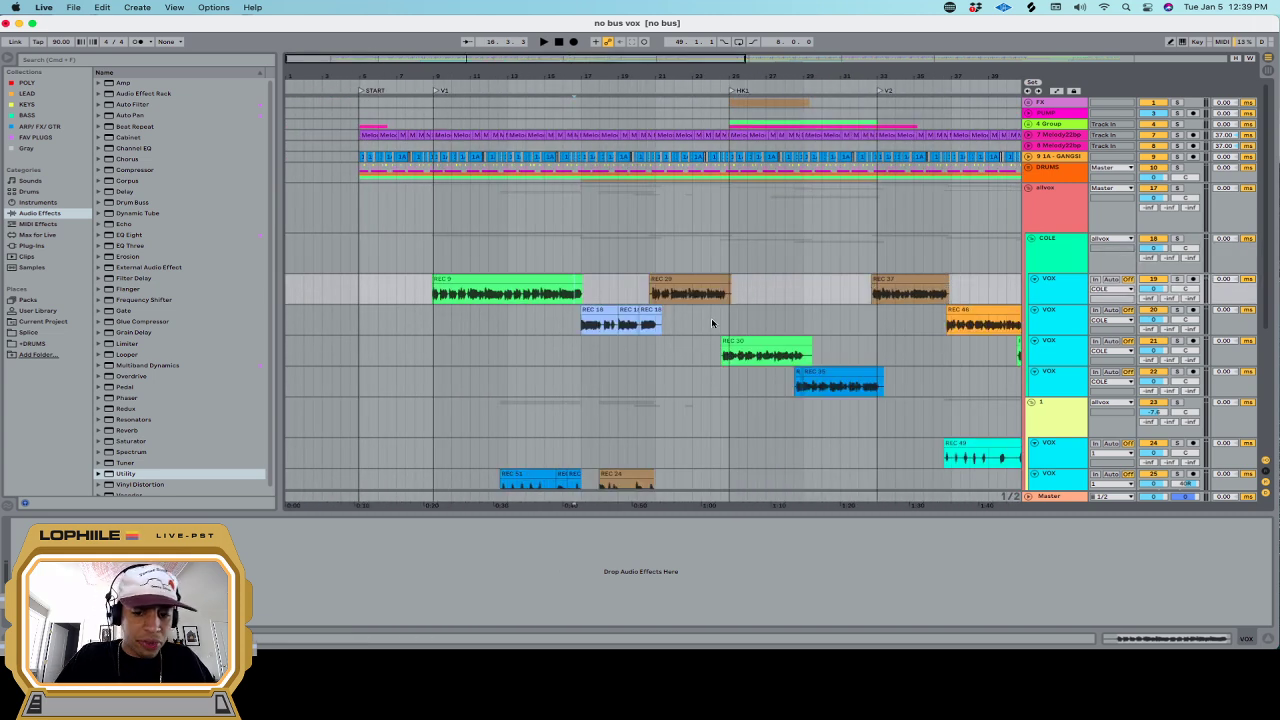
Check the COLE group and its first two VOX tracks for effect devices and compare their vocal clips
click(564, 320)
click(1067, 259)
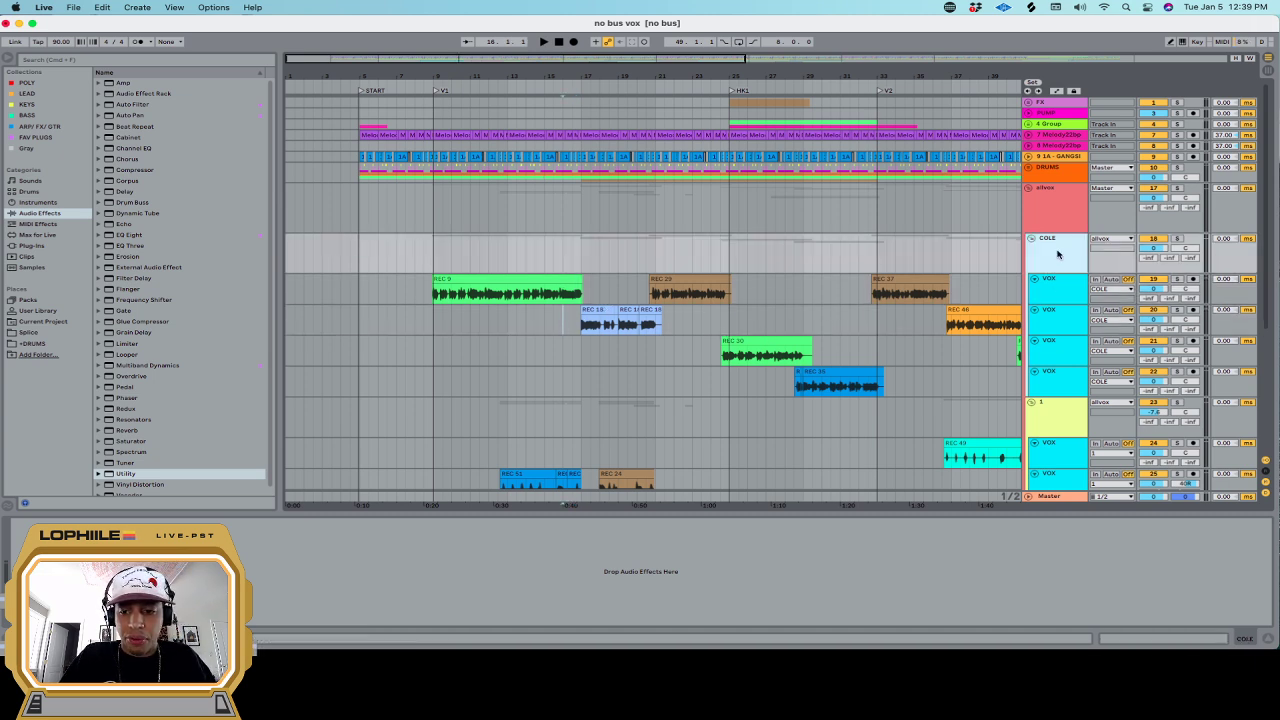
click(1050, 299)
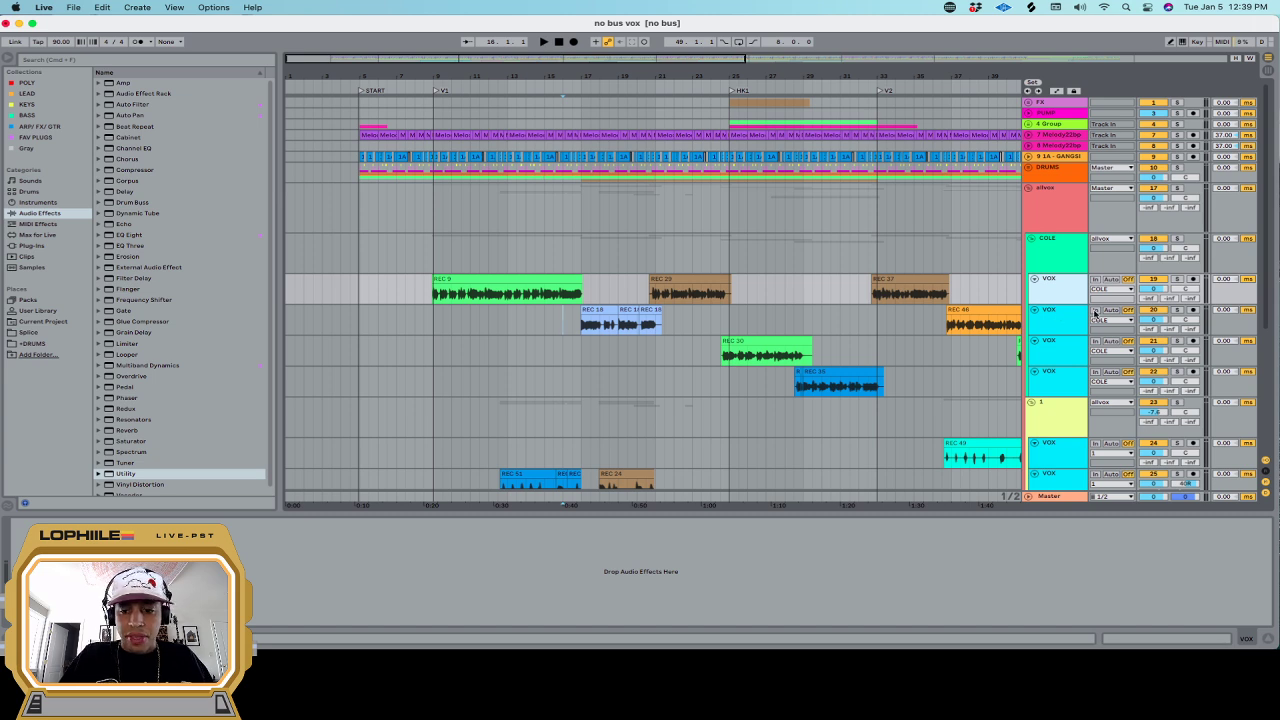
click(1060, 316)
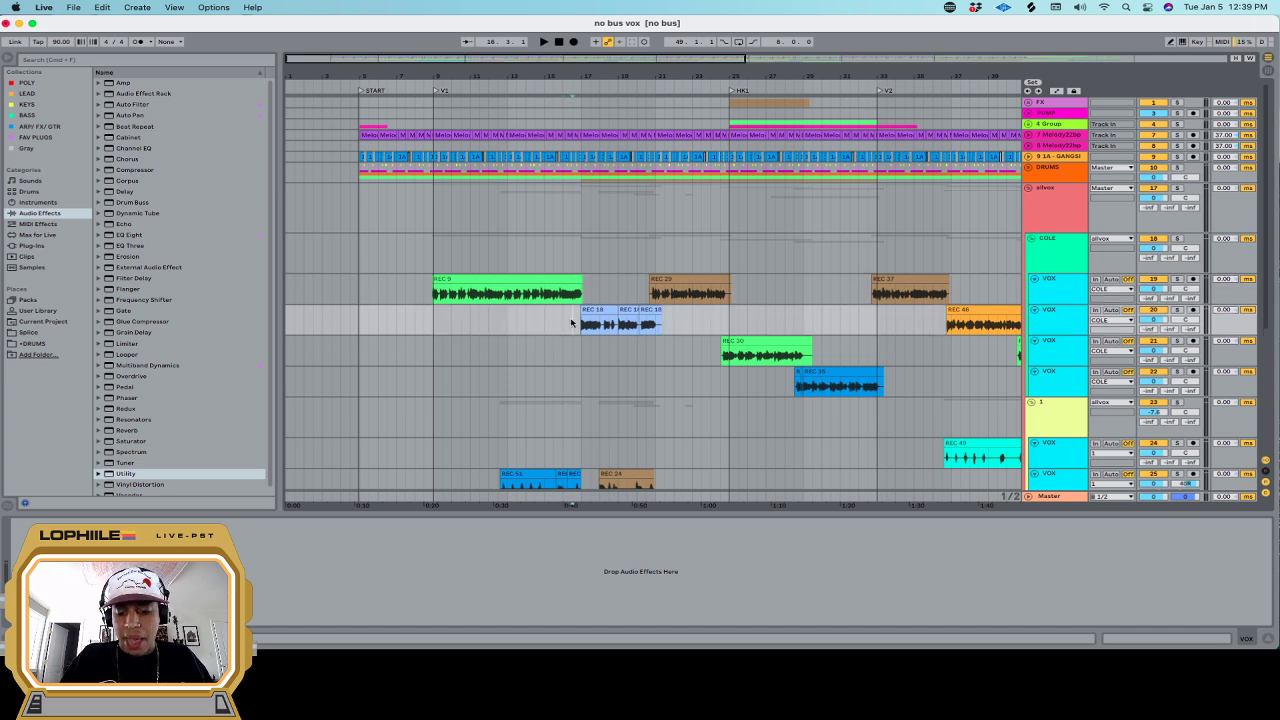
scroll(571, 322, up, 5)
click(1070, 295)
click(1059, 325)
click(795, 293)
scroll(794, 293, down, 8)
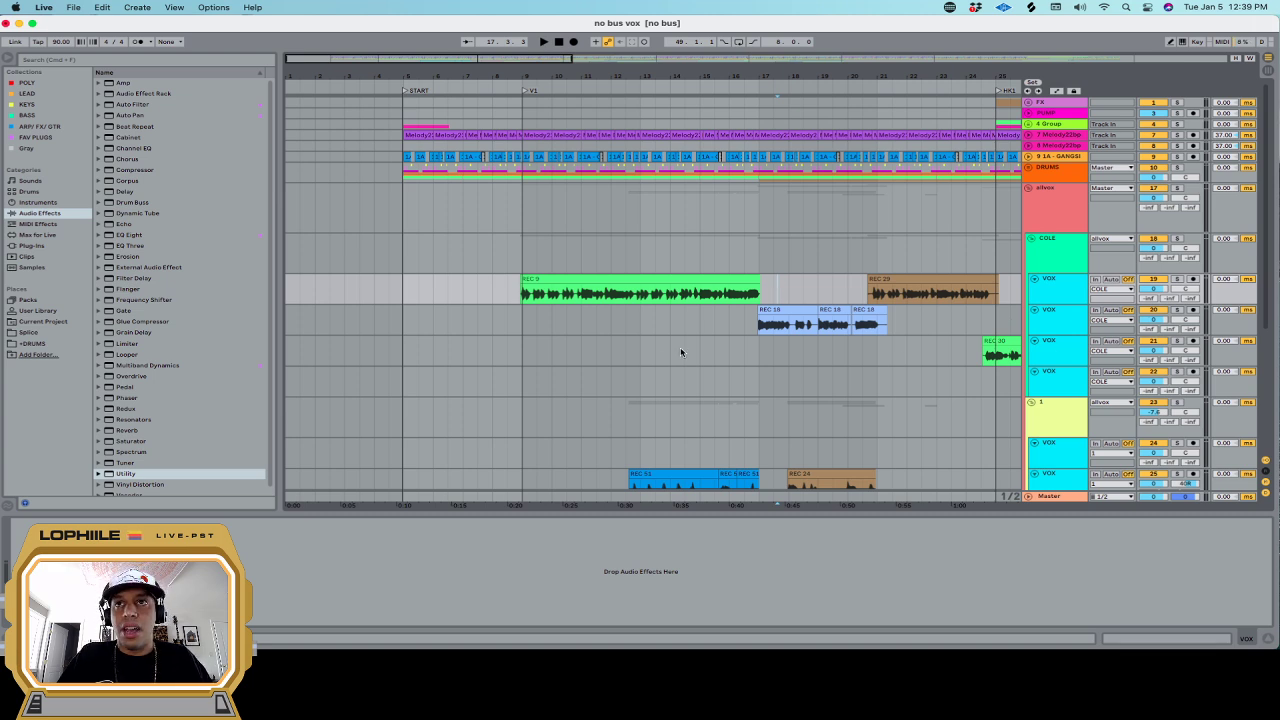
Examine the COLE group's vocal takes across HK1, V2 and HK2, and return to the V1 marker
scroll(680, 347, right, 5)
click(1043, 252)
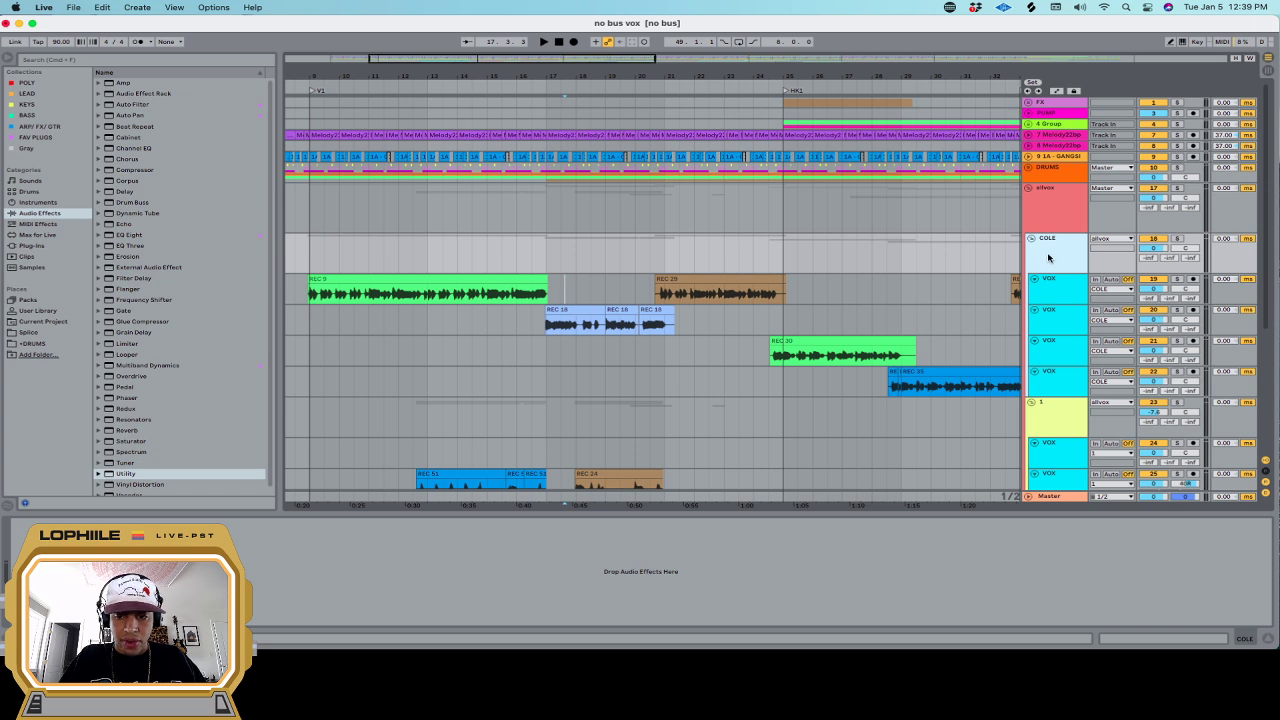
click(1009, 260)
click(908, 257)
click(851, 259)
scroll(851, 259, right, 8)
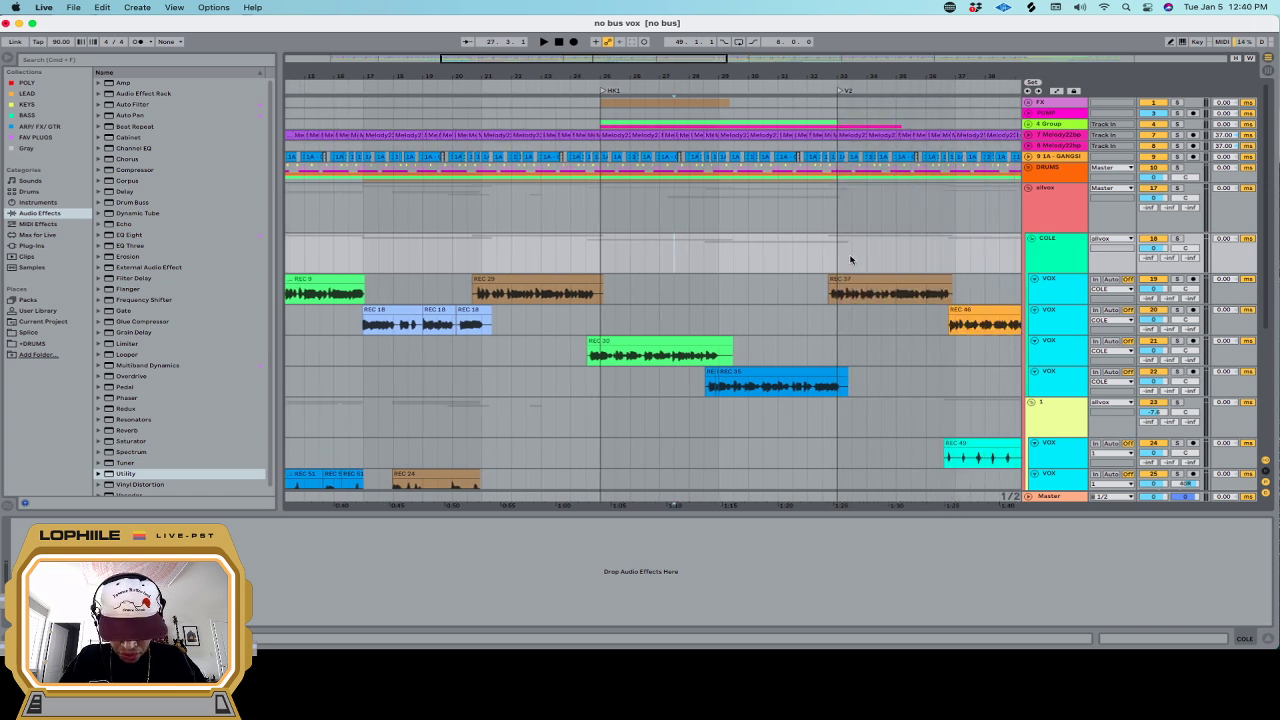
scroll(829, 257, right, 2)
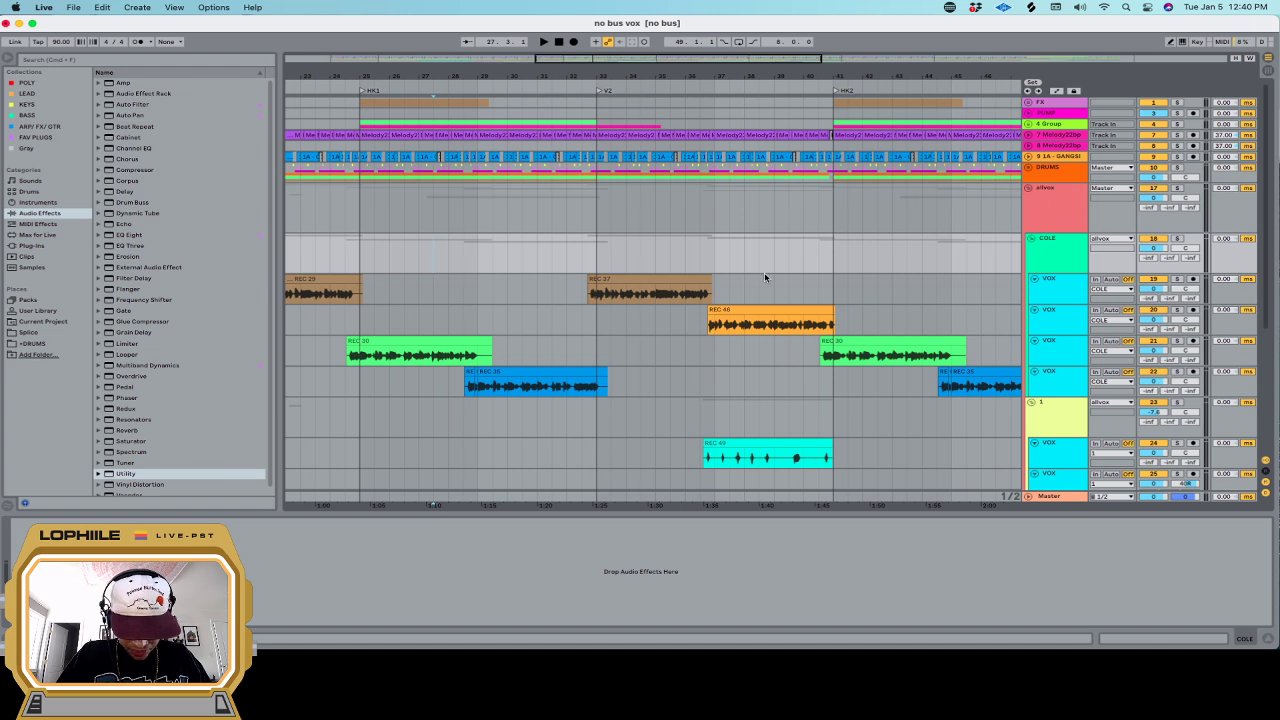
click(509, 257)
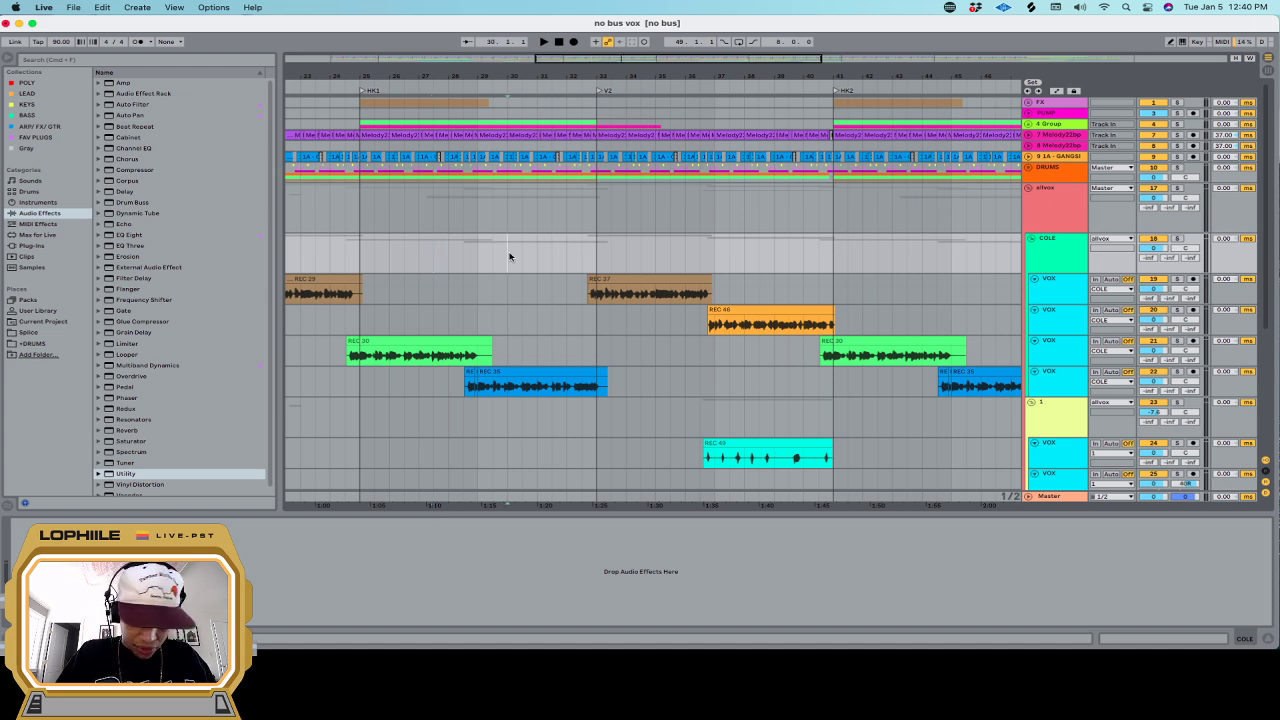
scroll(509, 257, down, 3)
scroll(733, 262, left, 10)
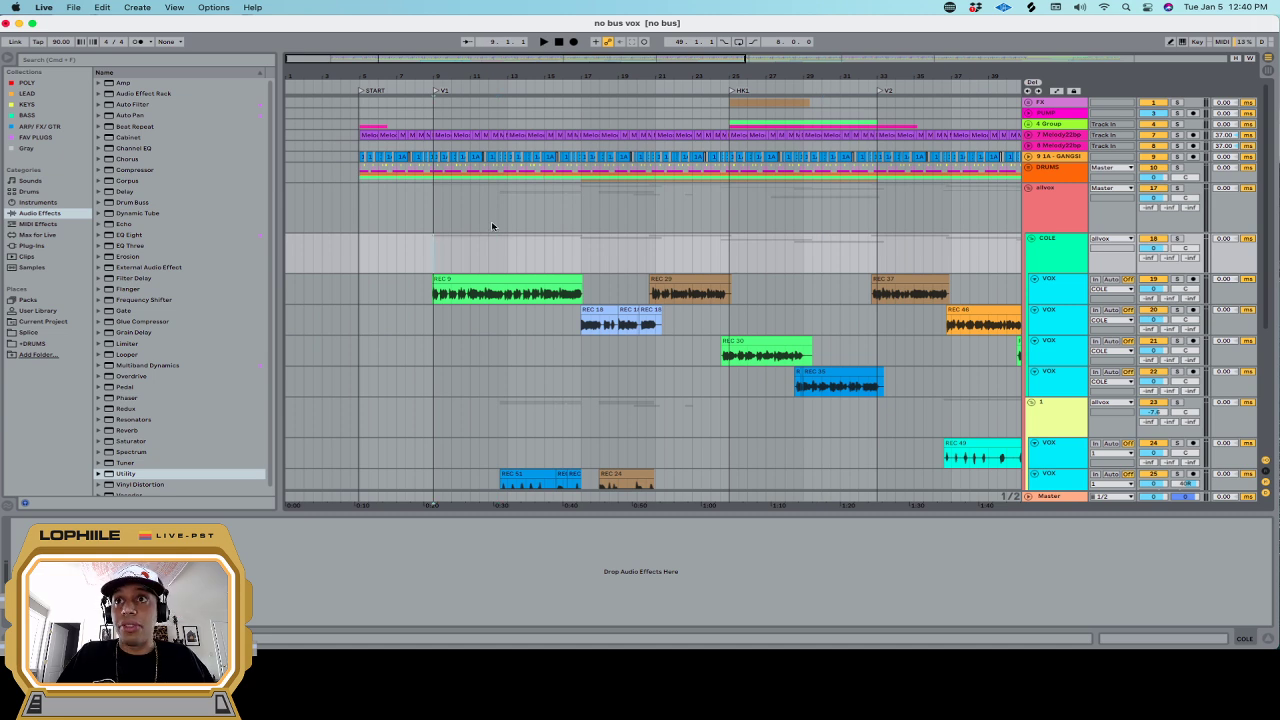
Play from V1, solo the COLE group during playback and stop
key(space)
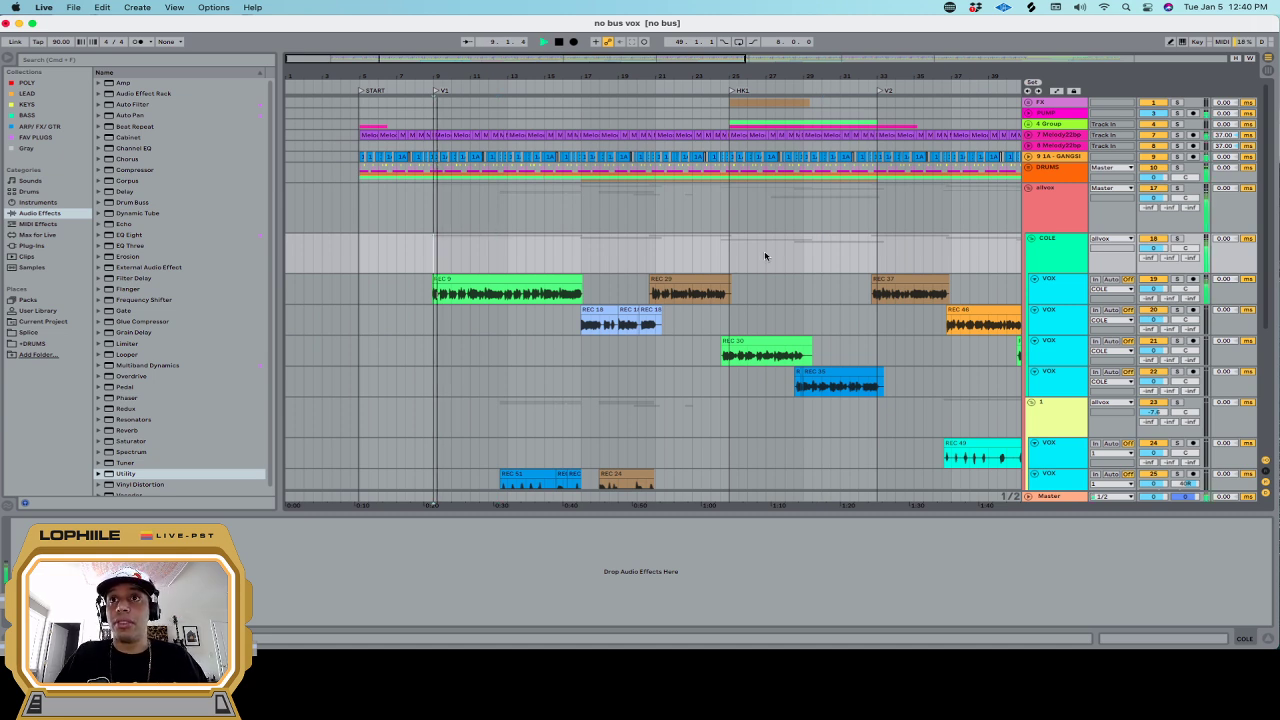
click(1178, 238)
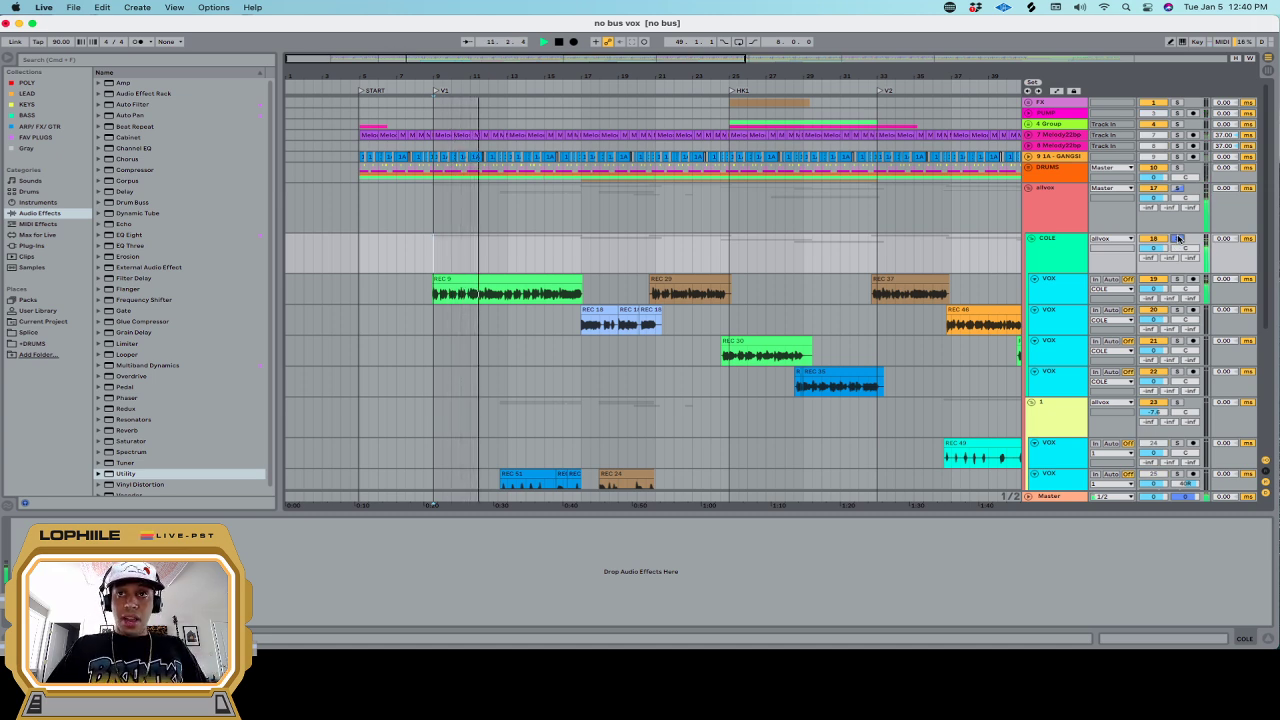
key(space)
Find UAD Antares Auto-Tune Realtime by searching the plug-ins for "AUTO", load it on the COLE group and reposition its window
click(61, 60)
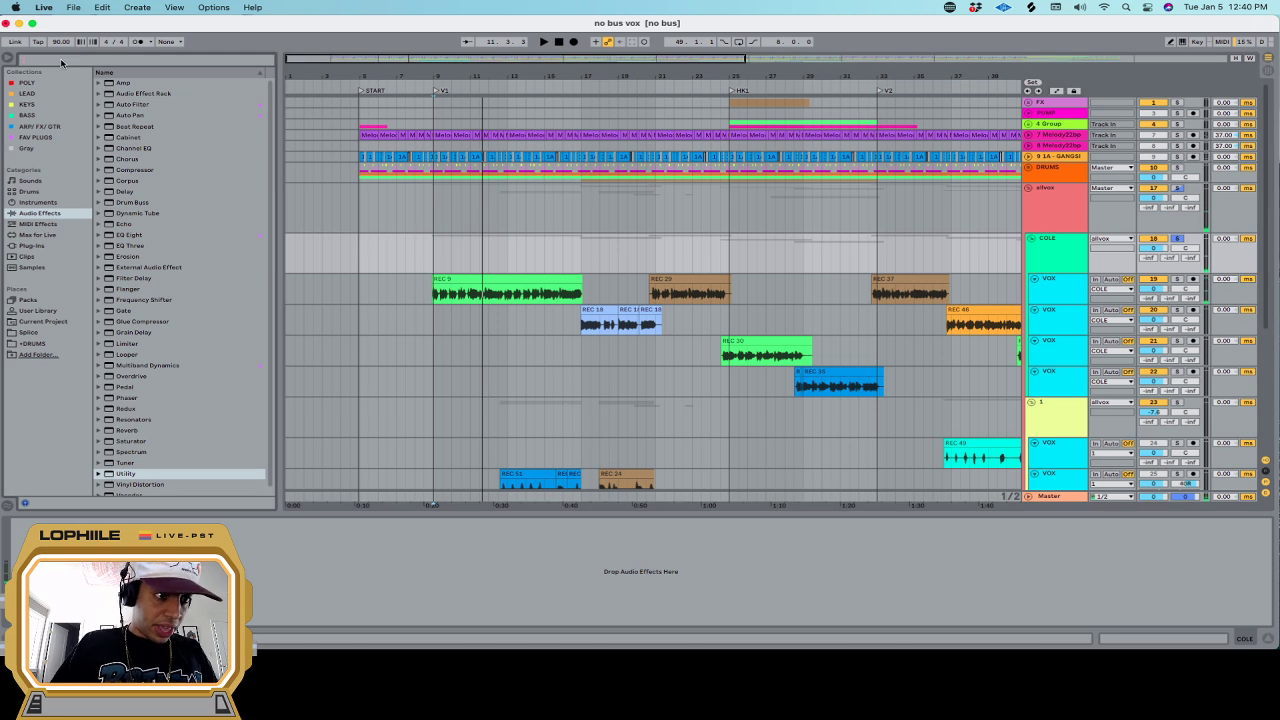
text(AUTO)
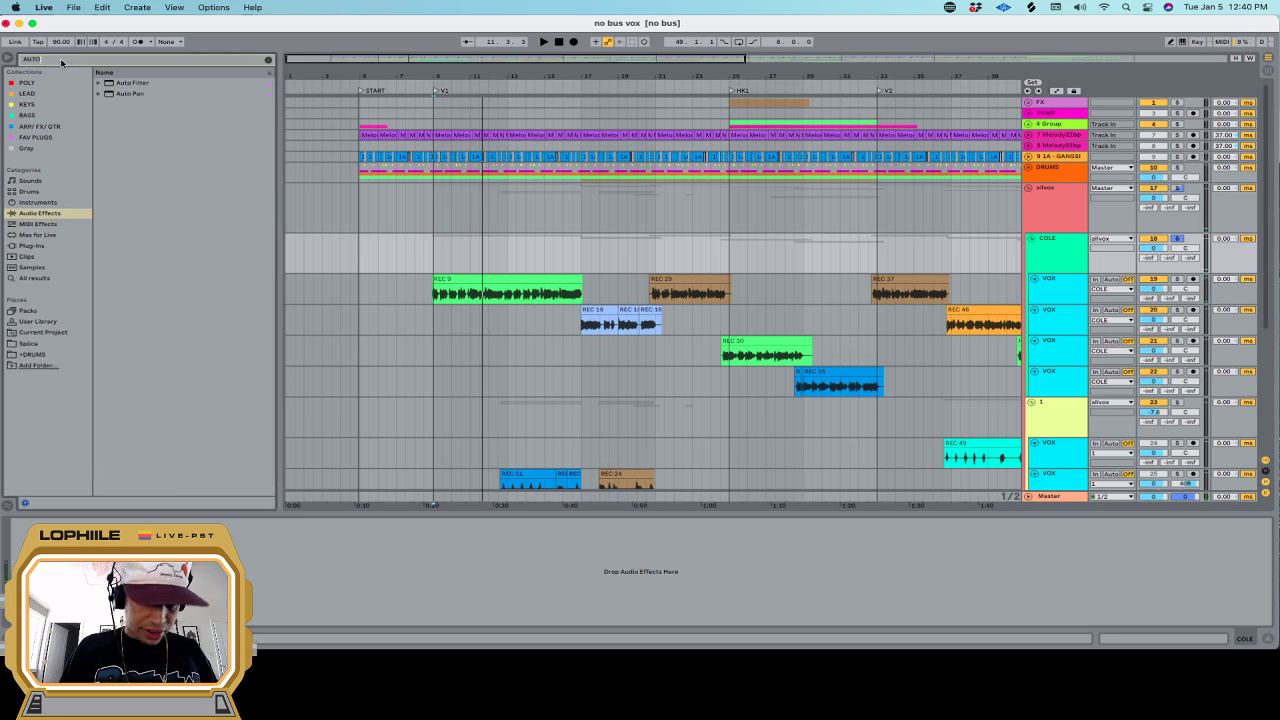
click(42, 247)
key(Down)
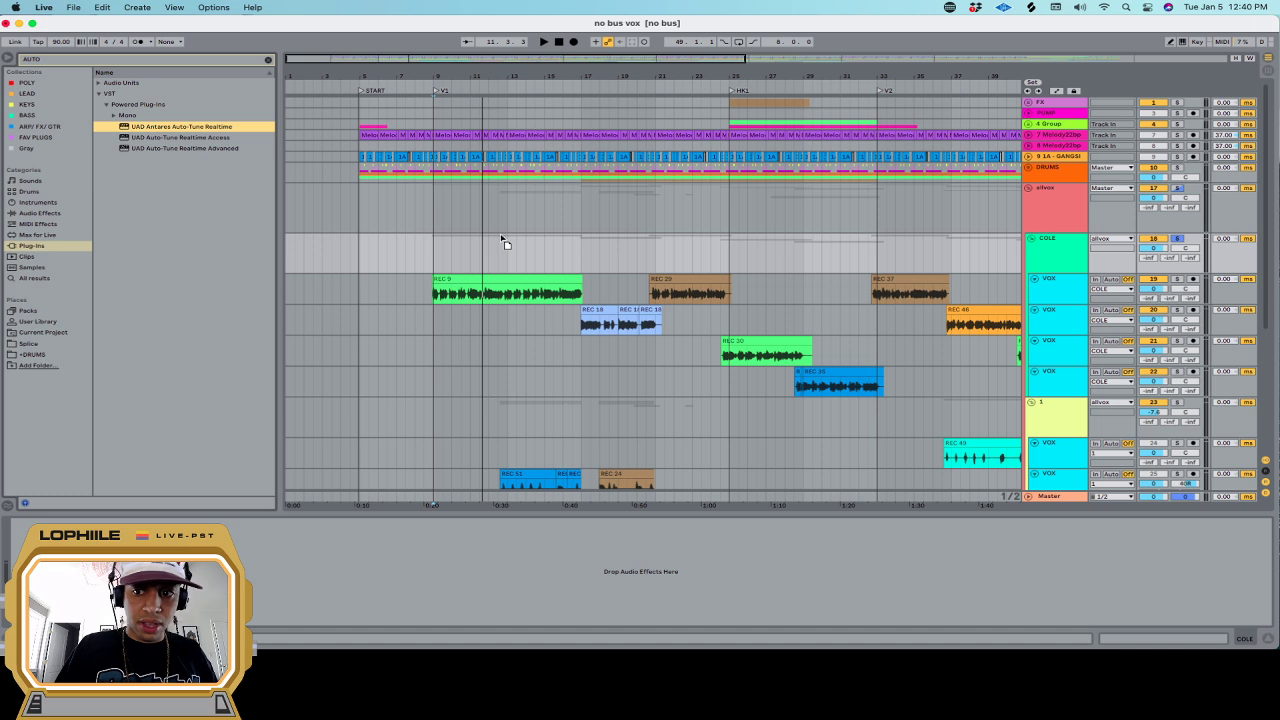
key(Return)
drag(515, 113, 917, 205)
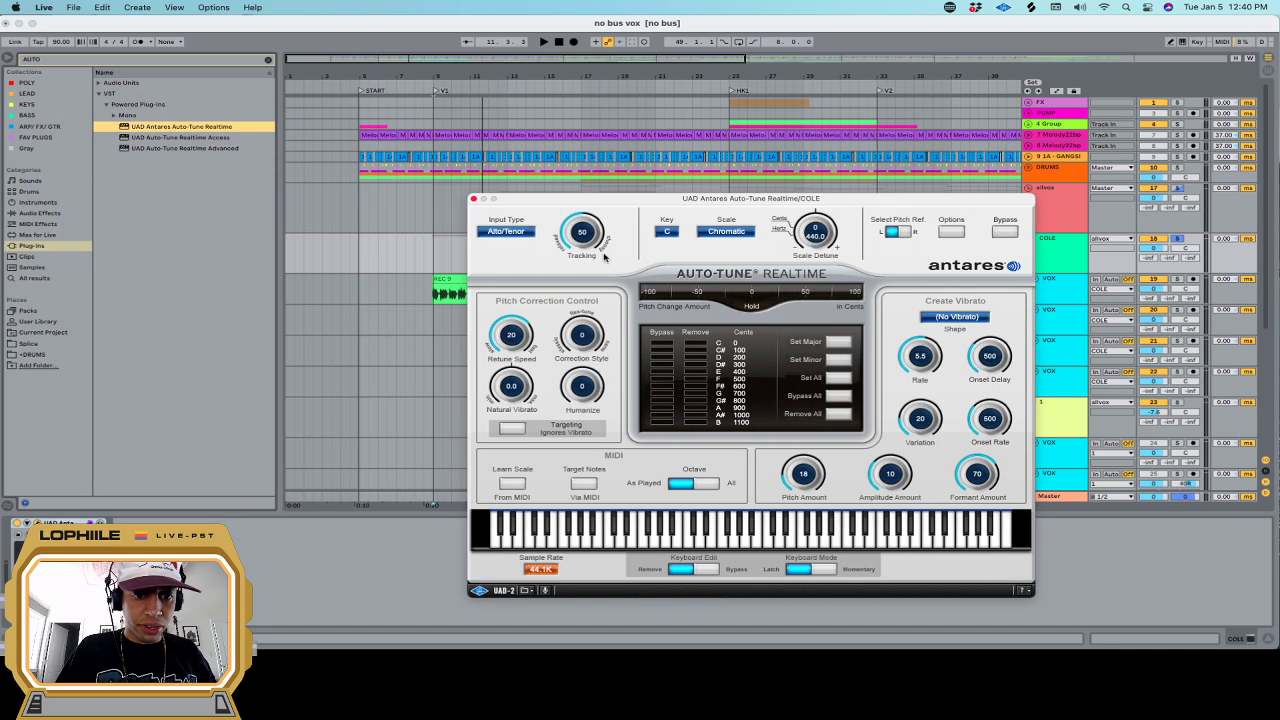
Play the soloed COLE vocals from V1, try Auto-Tune's Retune Speed at 0, settle it at 14 and stop playback
click(434, 262)
key(space)
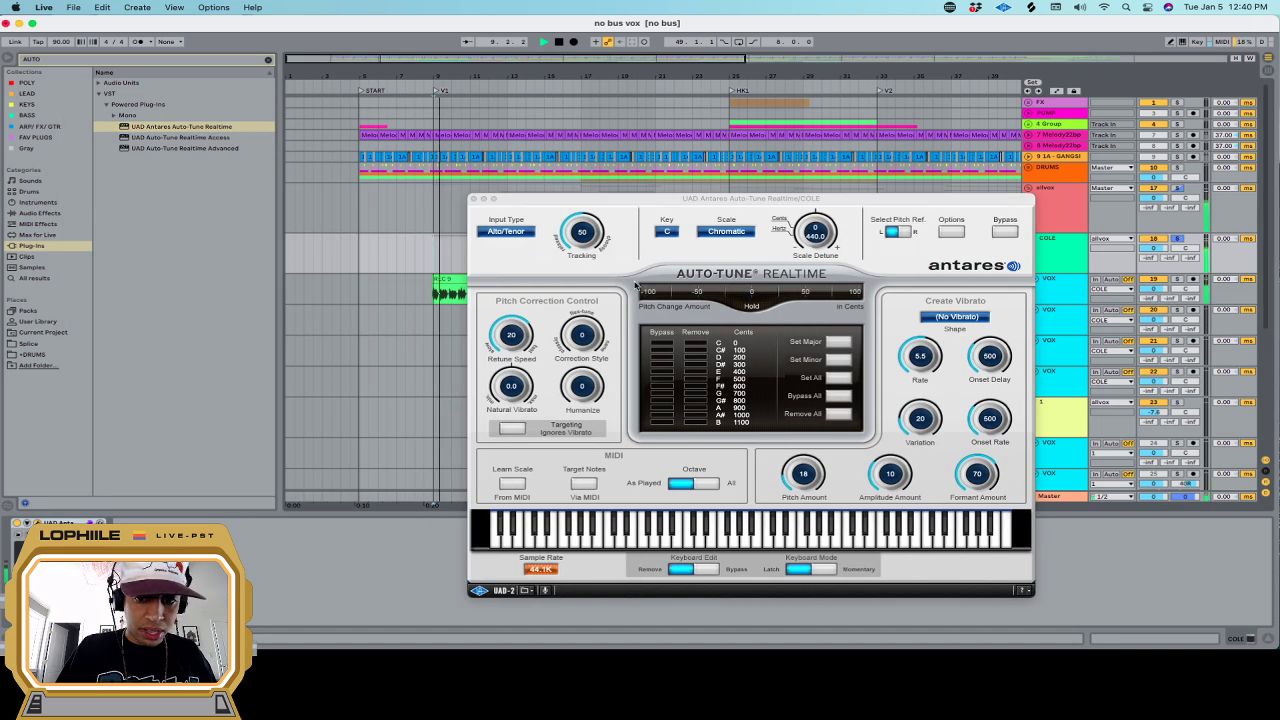
drag(517, 336, 529, 296)
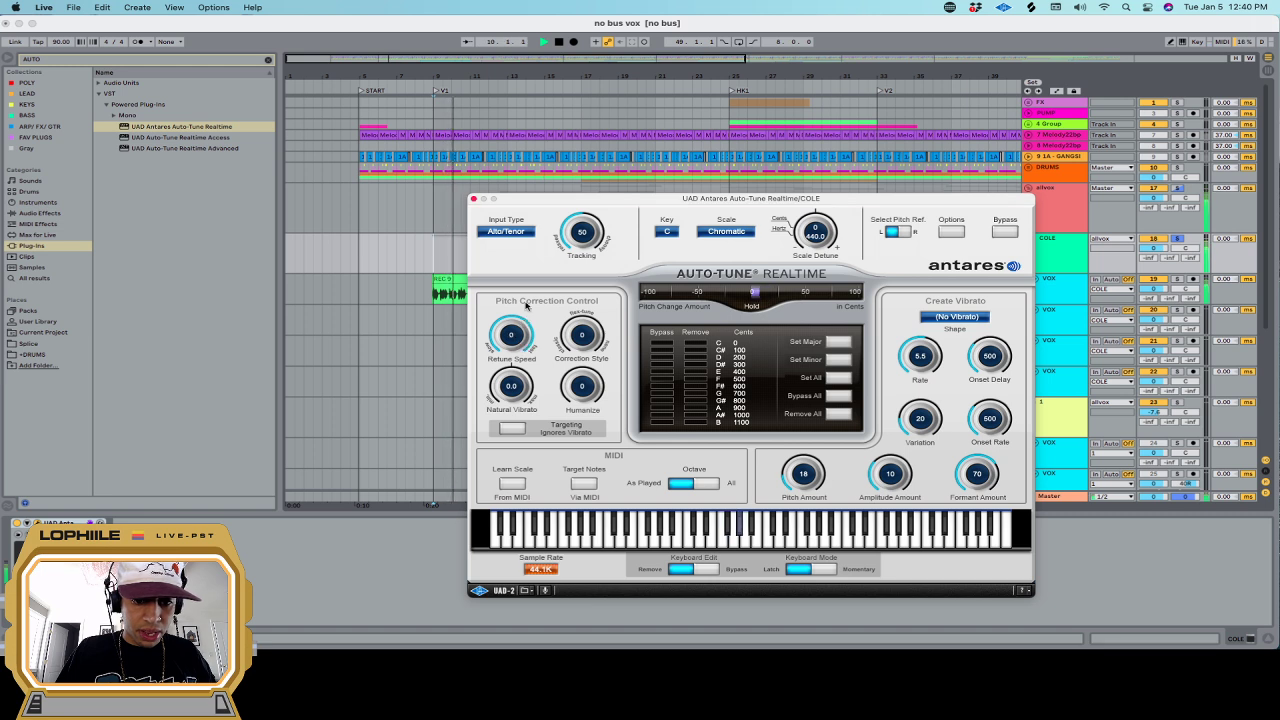
key(space)
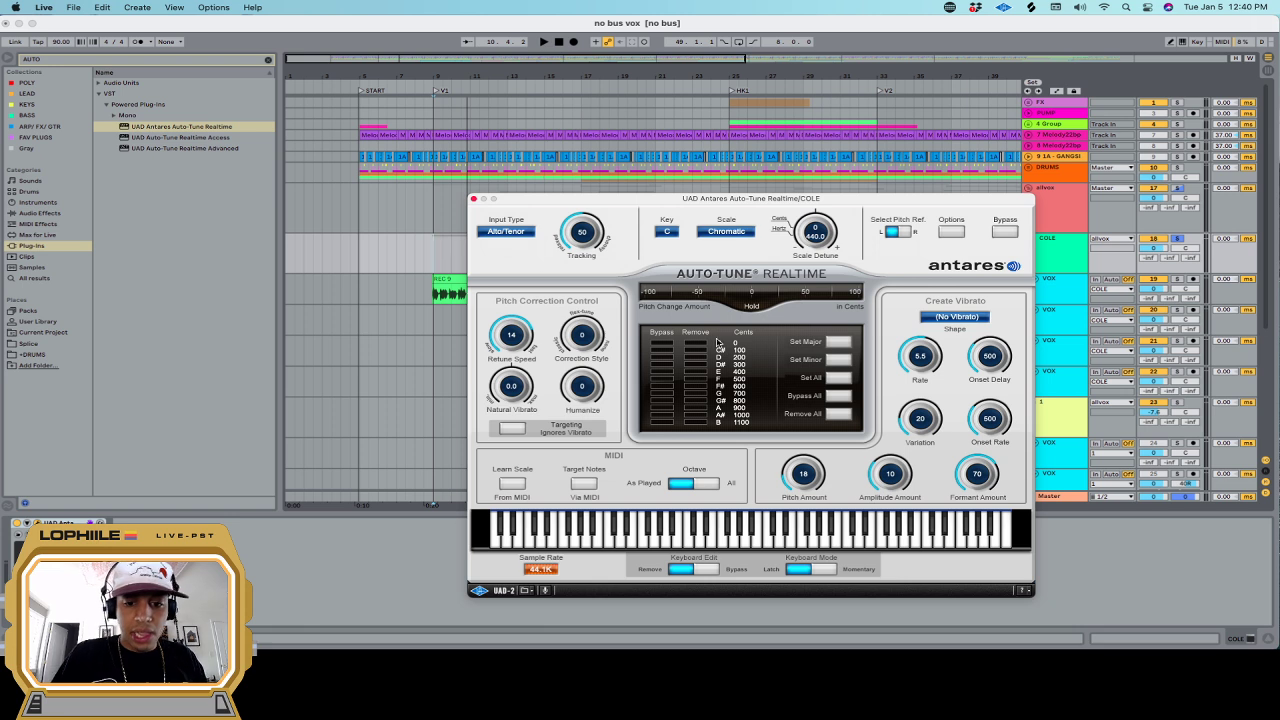
Set Auto-Tune's key to Eb with the minor note set, keeping the Chromatic scale
click(679, 236)
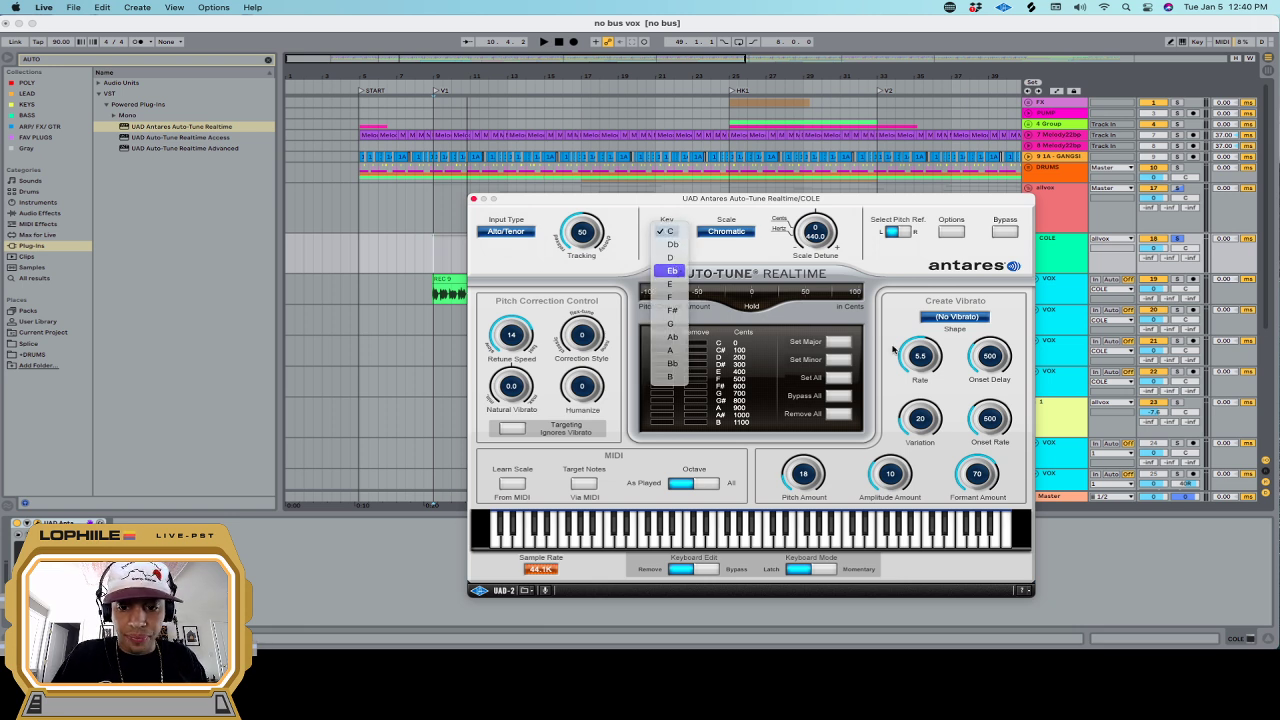
click(676, 267)
click(843, 360)
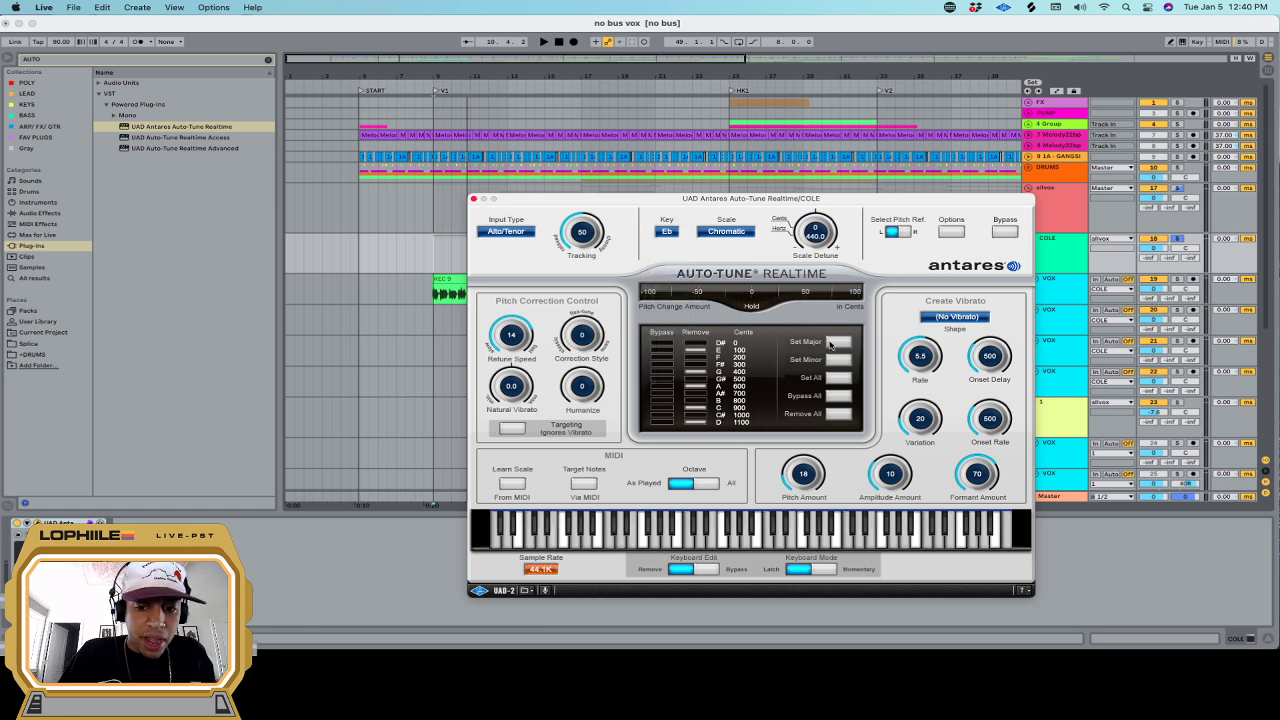
click(738, 232)
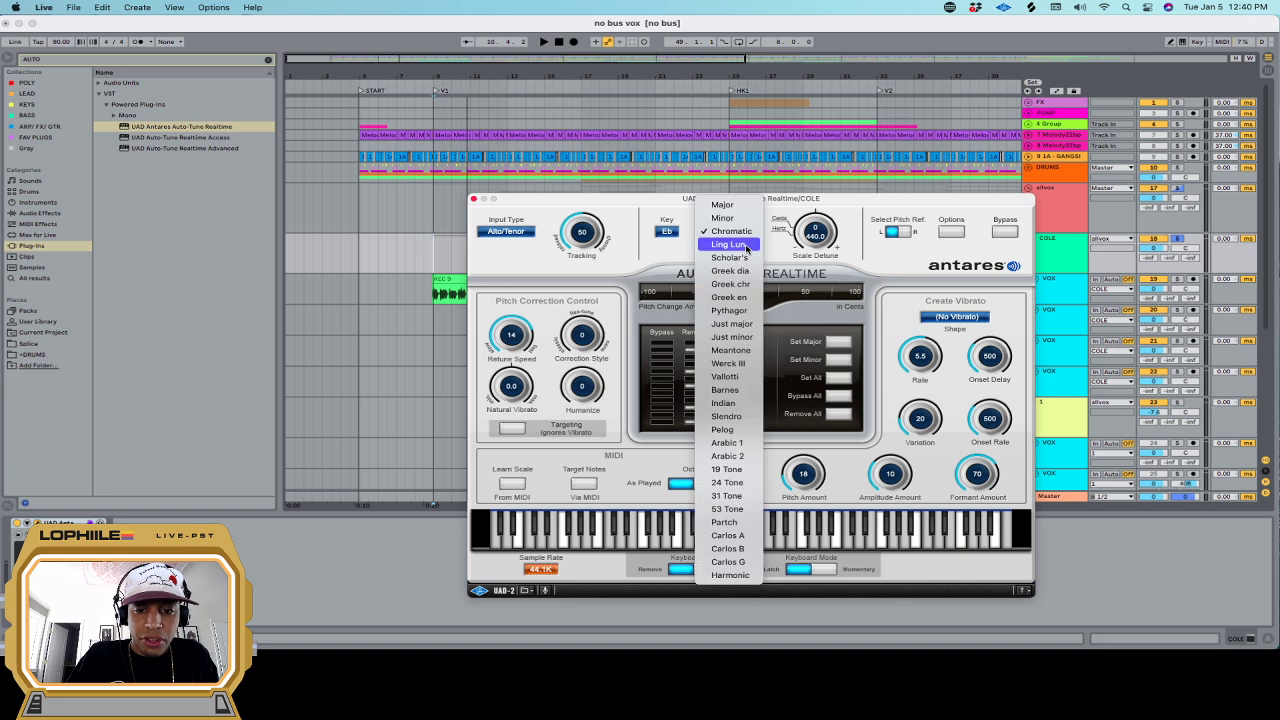
click(829, 269)
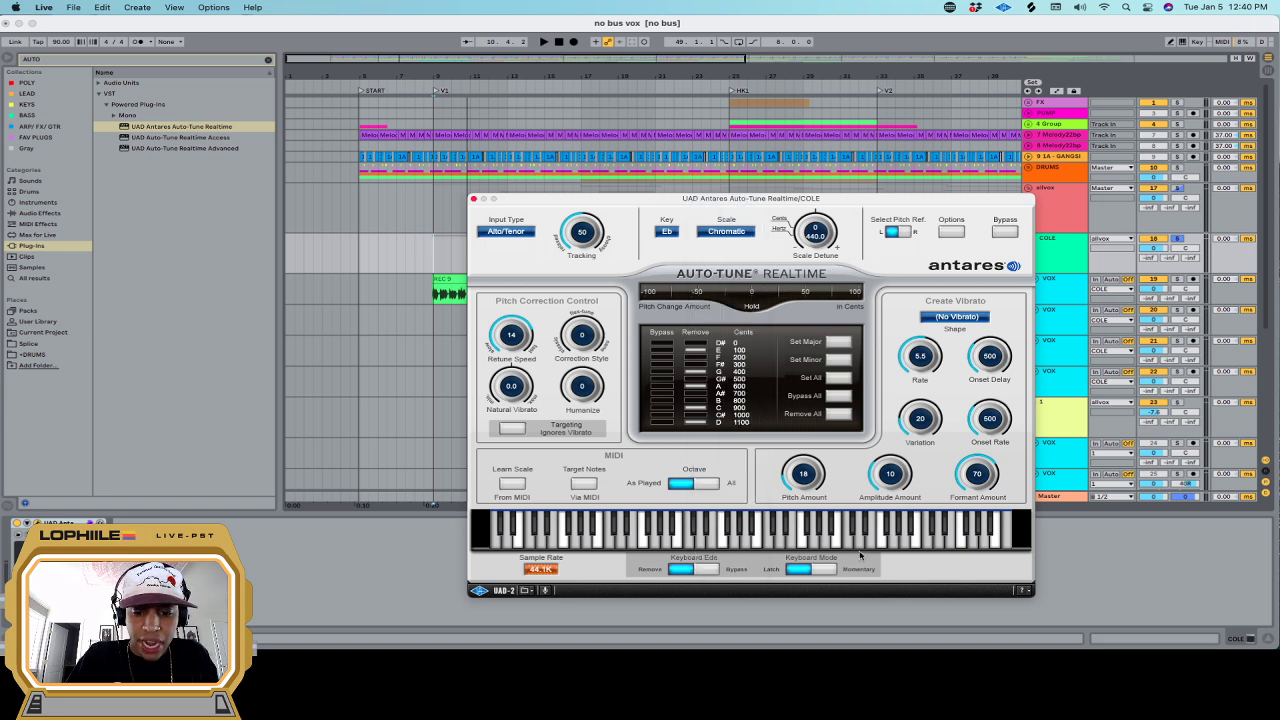
Audition the COLE vocals while raising Auto-Tune's Retune Speed to 28 and Humanize to 18, and close the plug-in window
key(space)
mouse_move(524, 348)
mouse_down()
mouse_move(522, 337)
mouse_move(510, 345)
mouse_up()
key(space)
drag(573, 393, 581, 385)
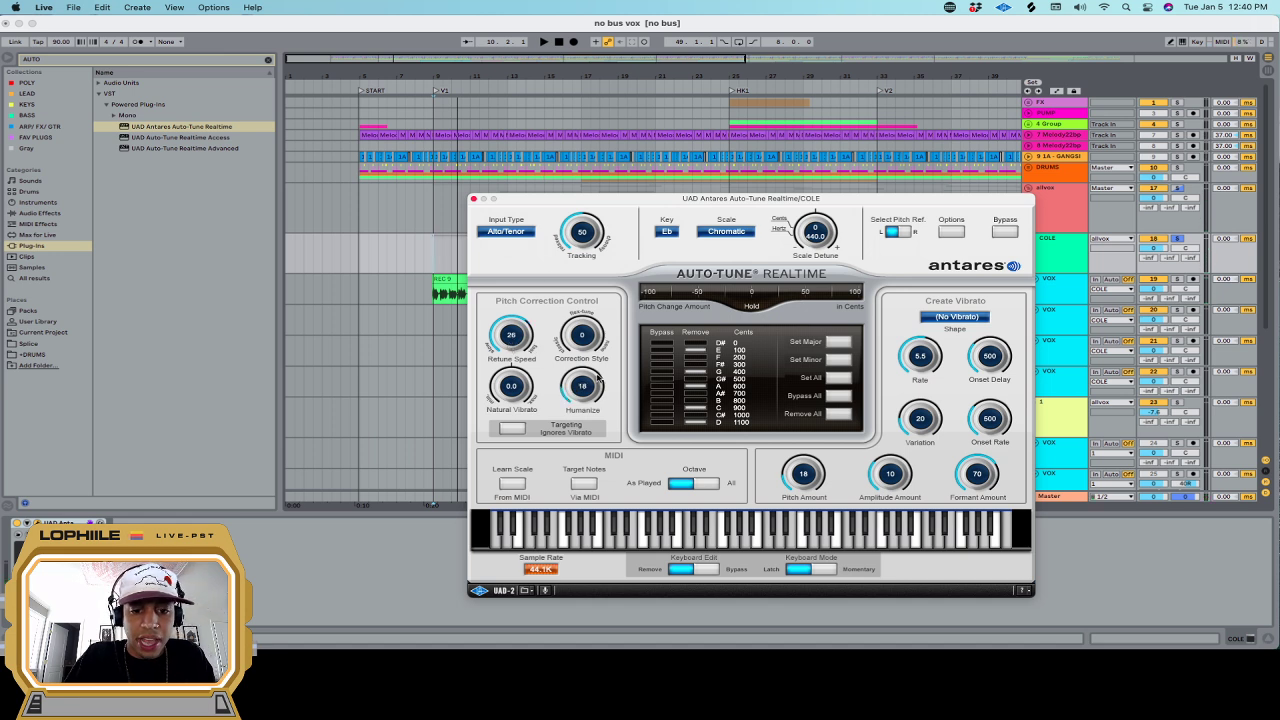
key(space)
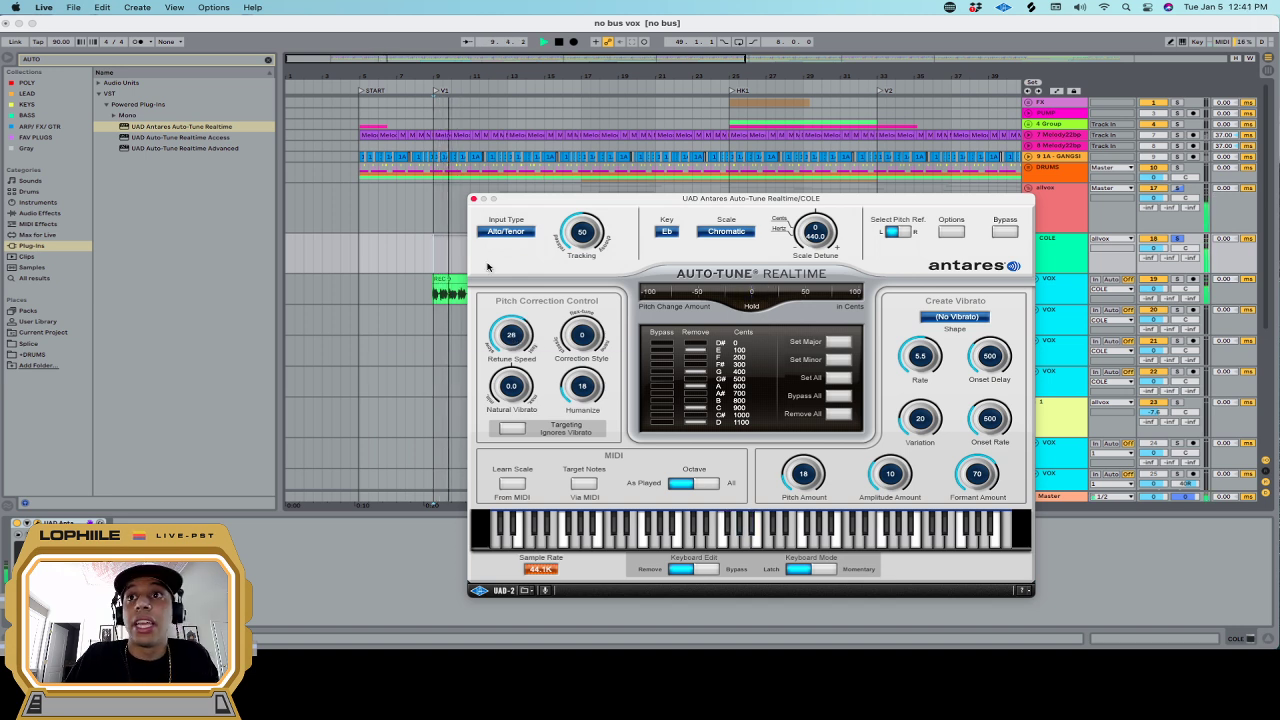
click(474, 199)
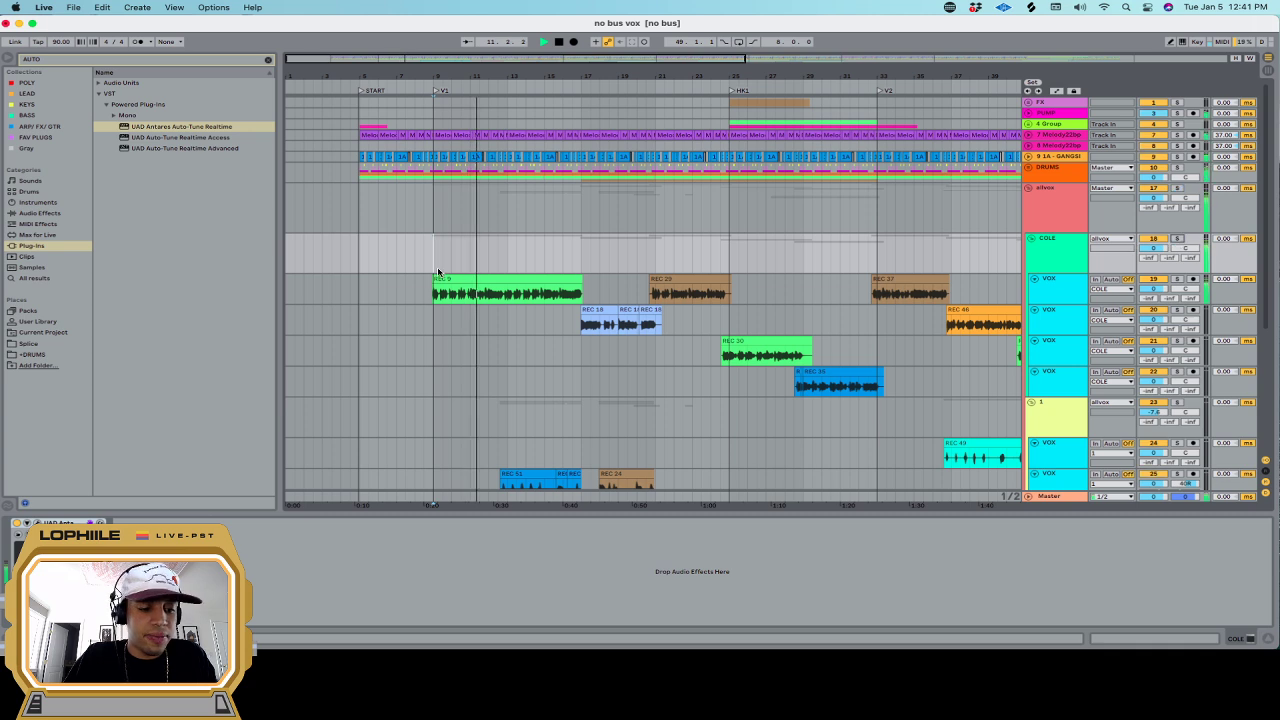
key(space)
Find RDeEsser Stereo by searching the plug-ins for "rde" and load it on the COLE group
click(267, 60)
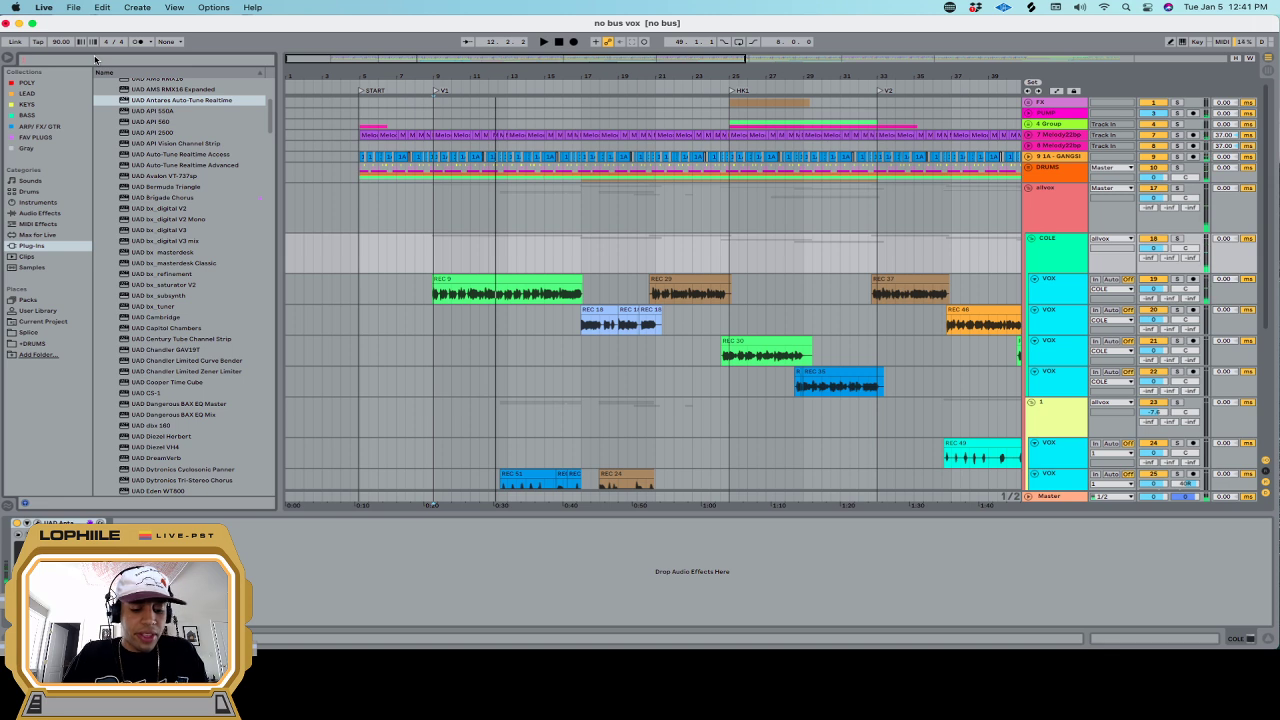
text(reel)
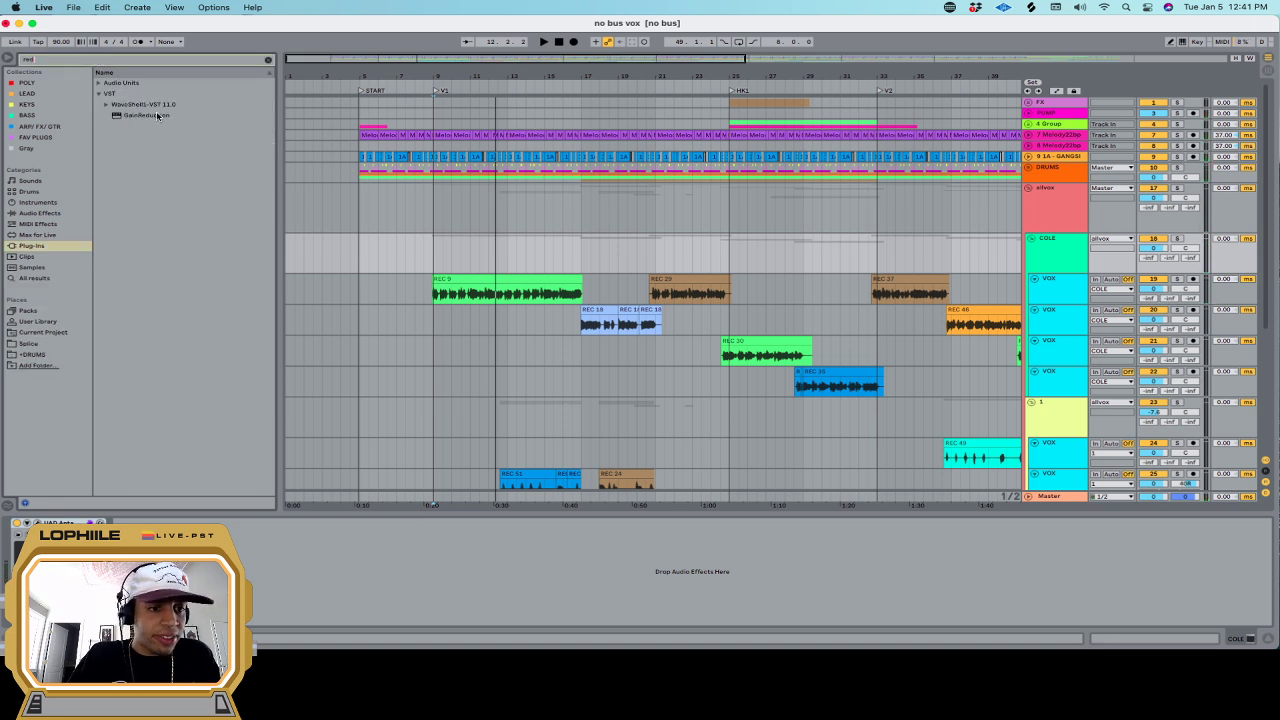
click(105, 105)
click(60, 61)
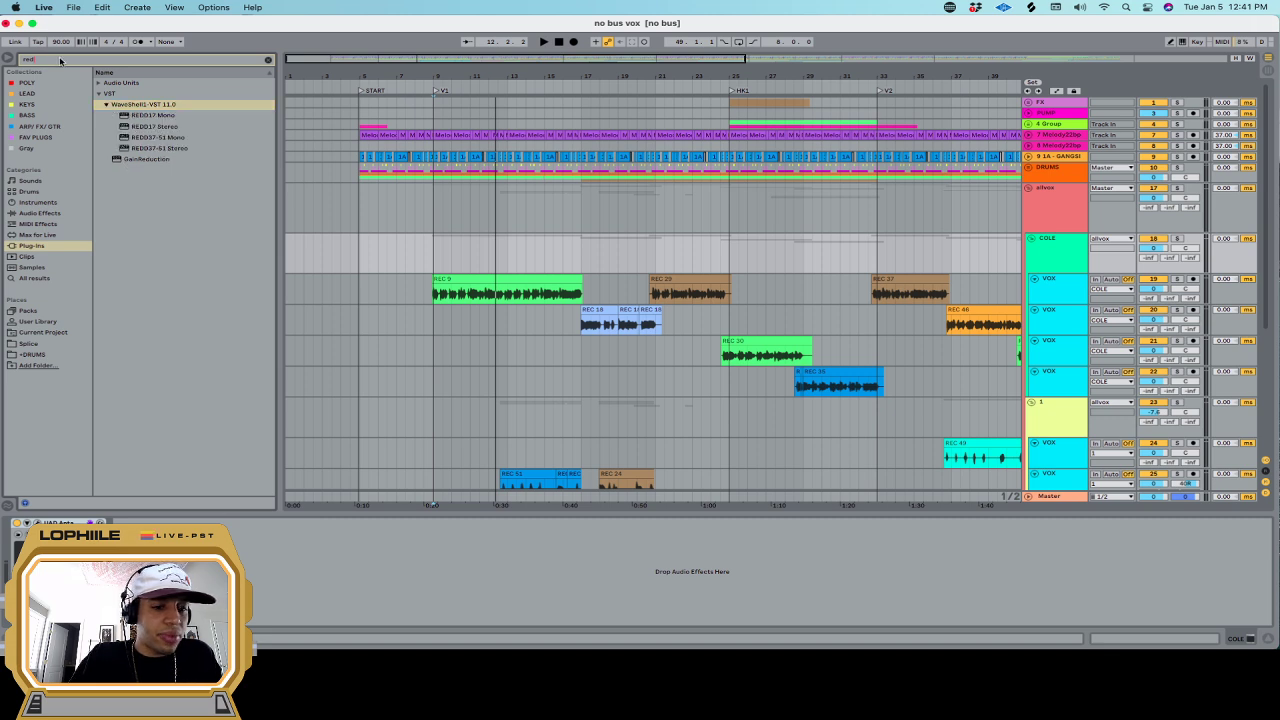
key(BackSpace)
text(de)
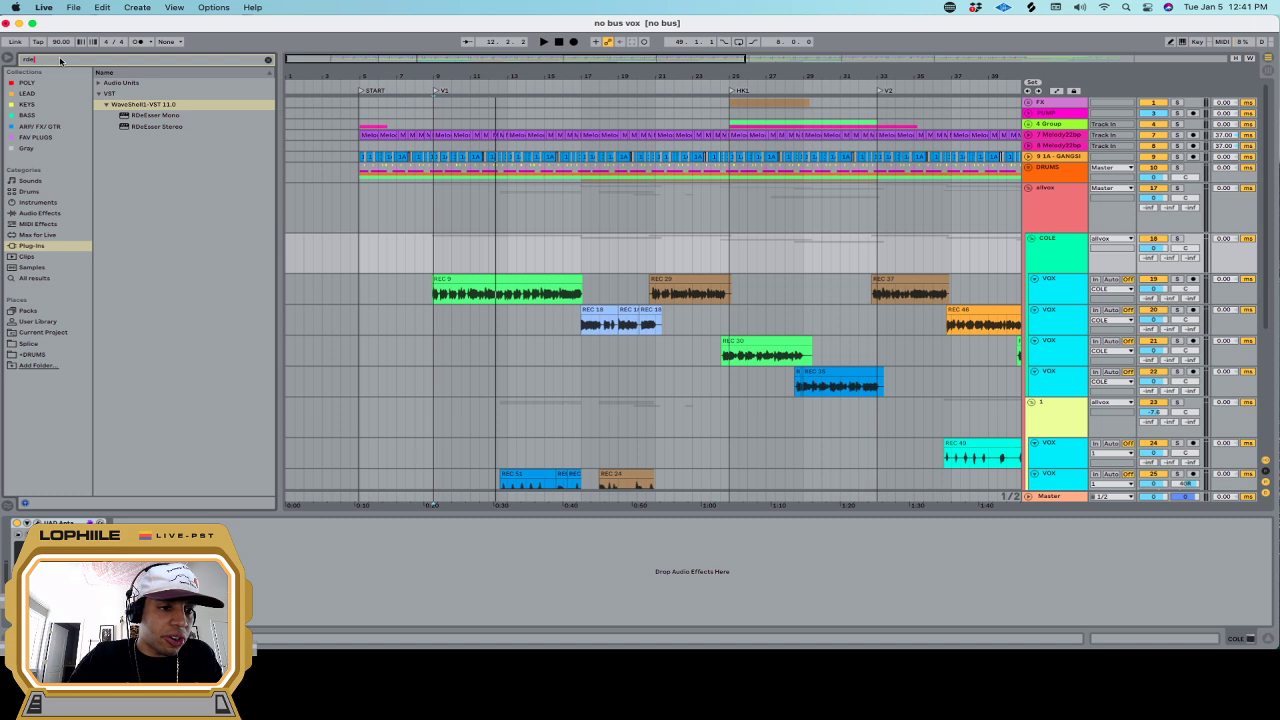
drag(157, 127, 450, 248)
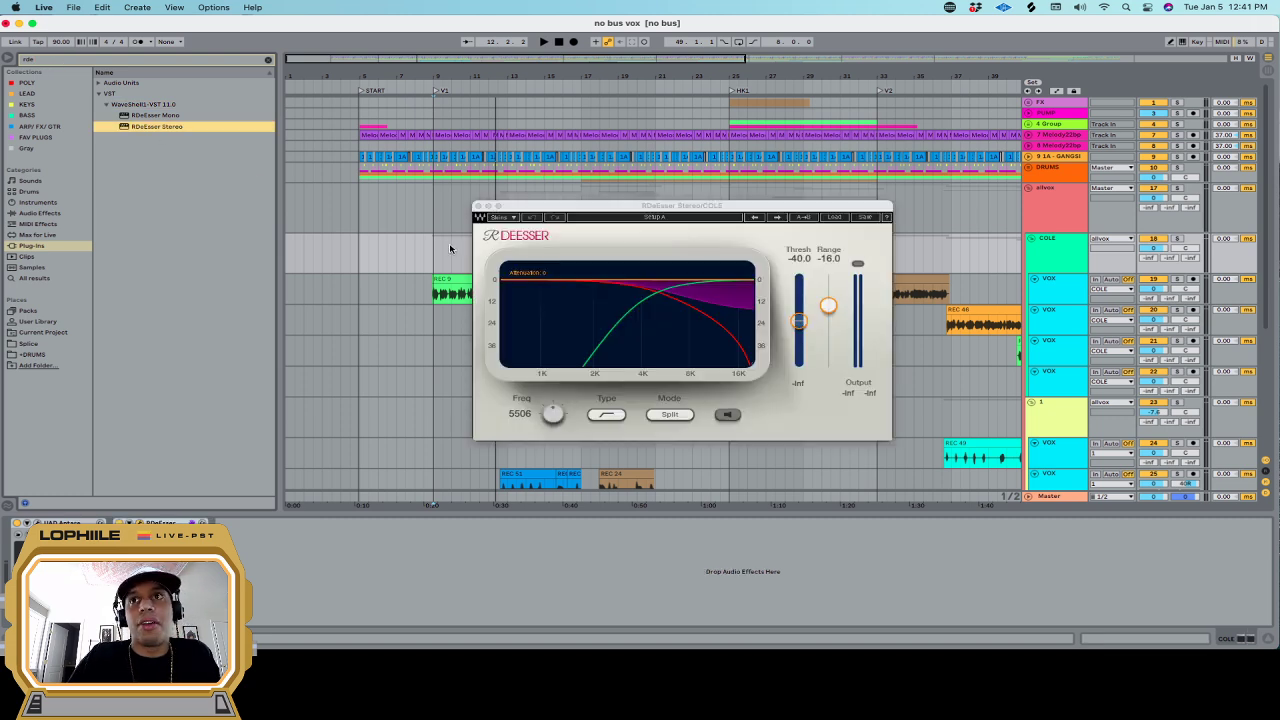
Play the COLE vocals briefly through the RDeEsser and switch the plug-in to its legacy skin
key(space)
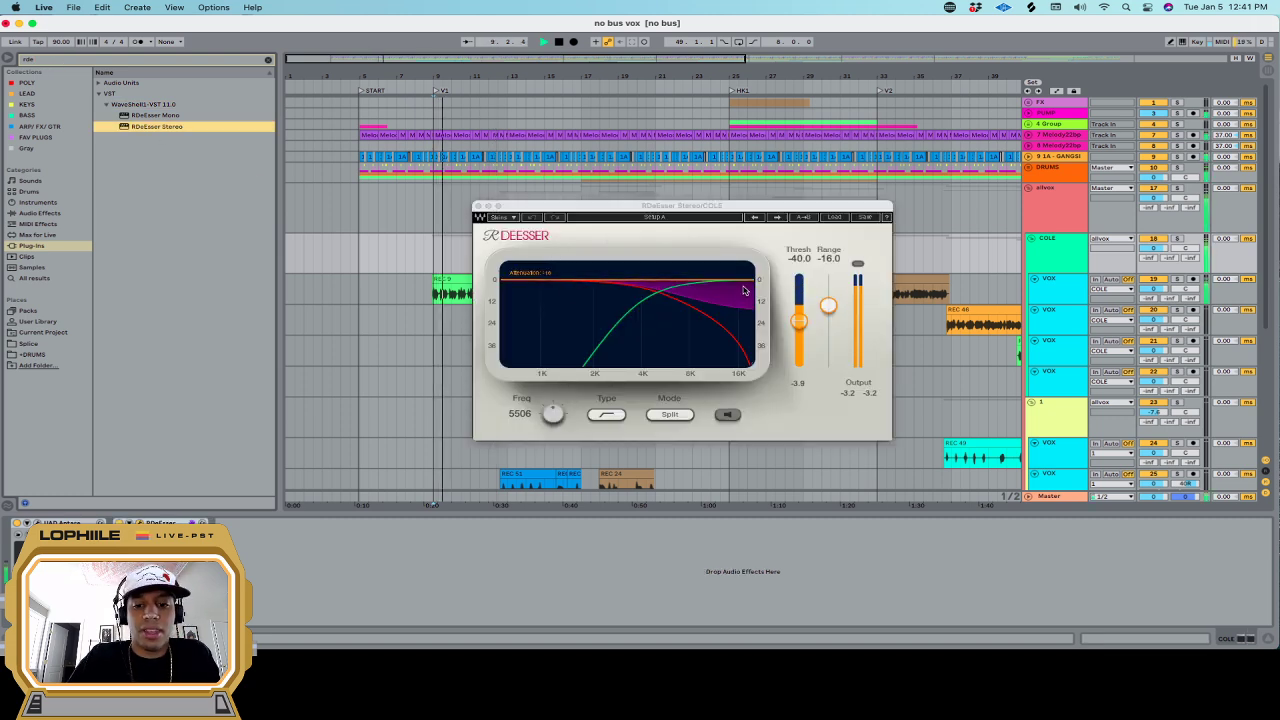
key(space)
click(504, 217)
click(943, 346)
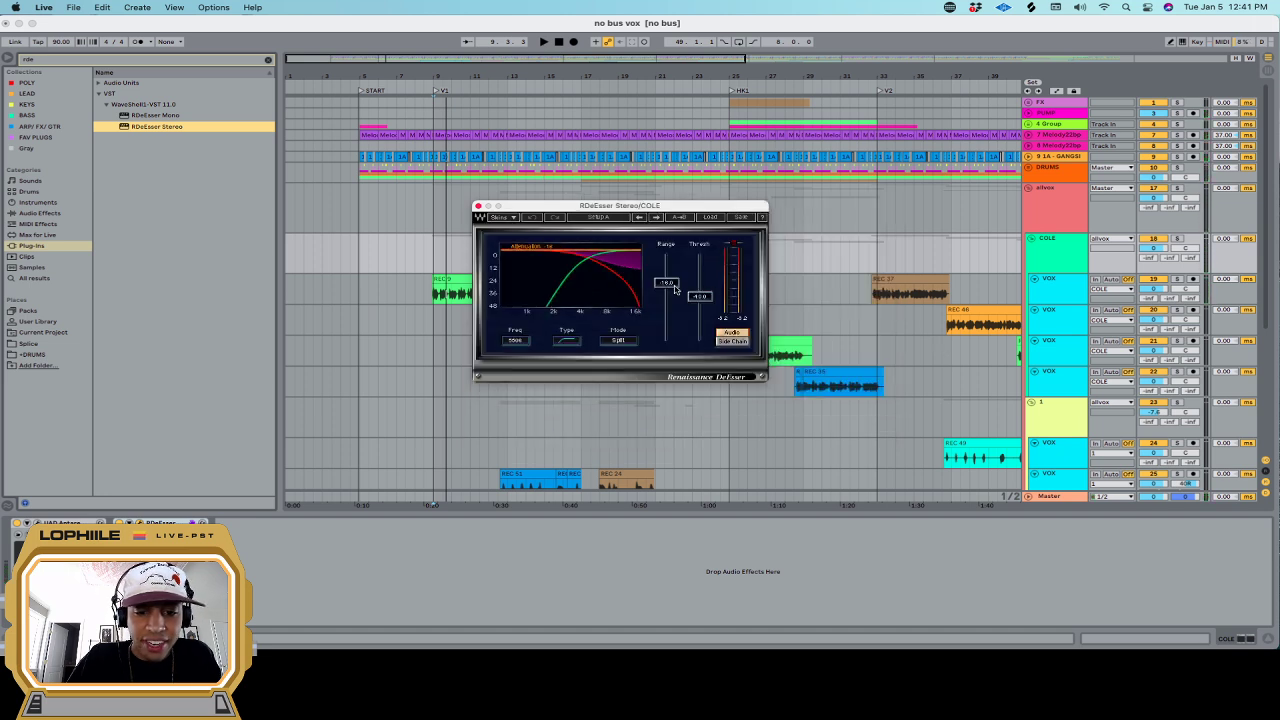
Toggle the RDeEsser's Mode away from Split and back to Split
key(space)
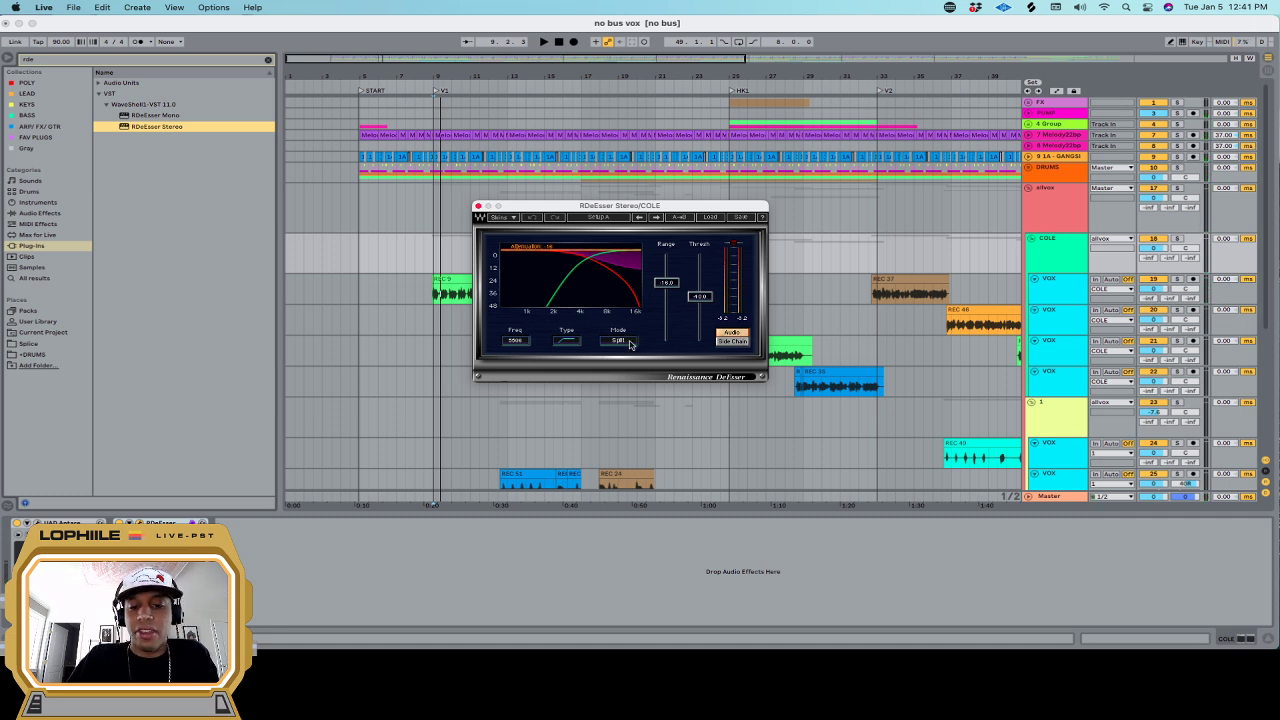
click(622, 341)
click(628, 342)
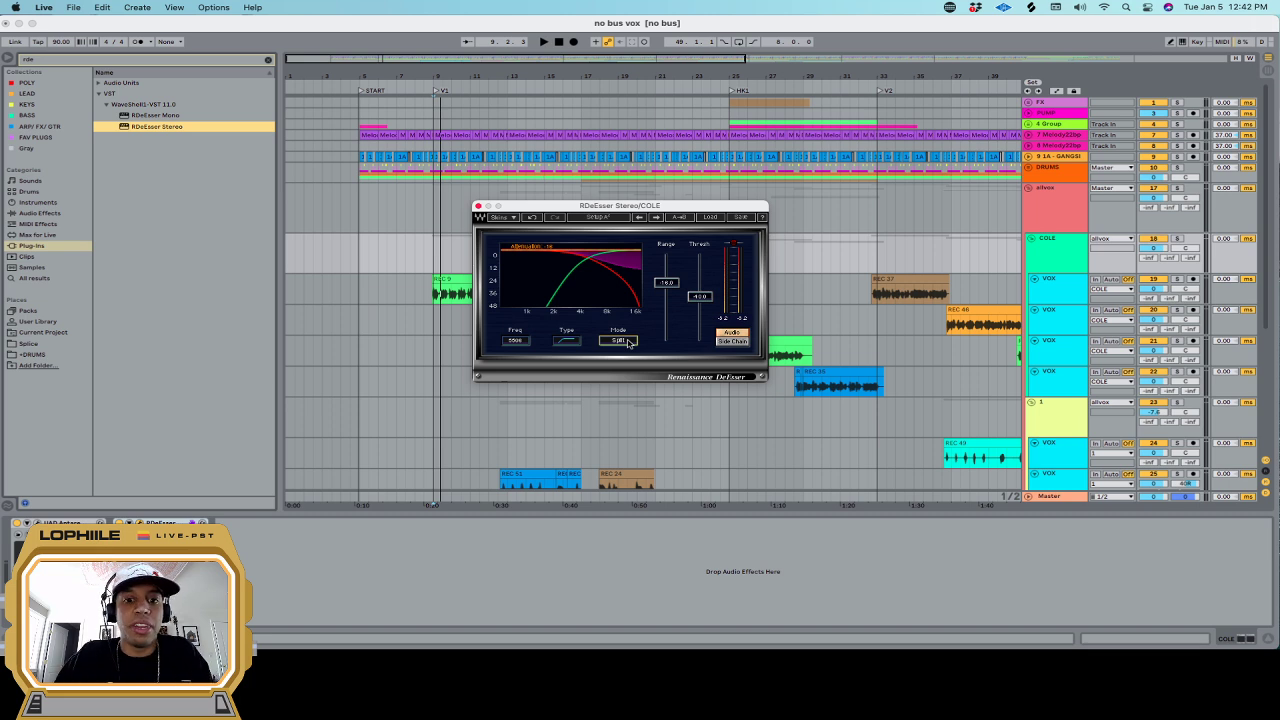
Try a deeper RDeEsser Range during playback, settle it at about -8 and close the plug-in window
drag(666, 282, 667, 300)
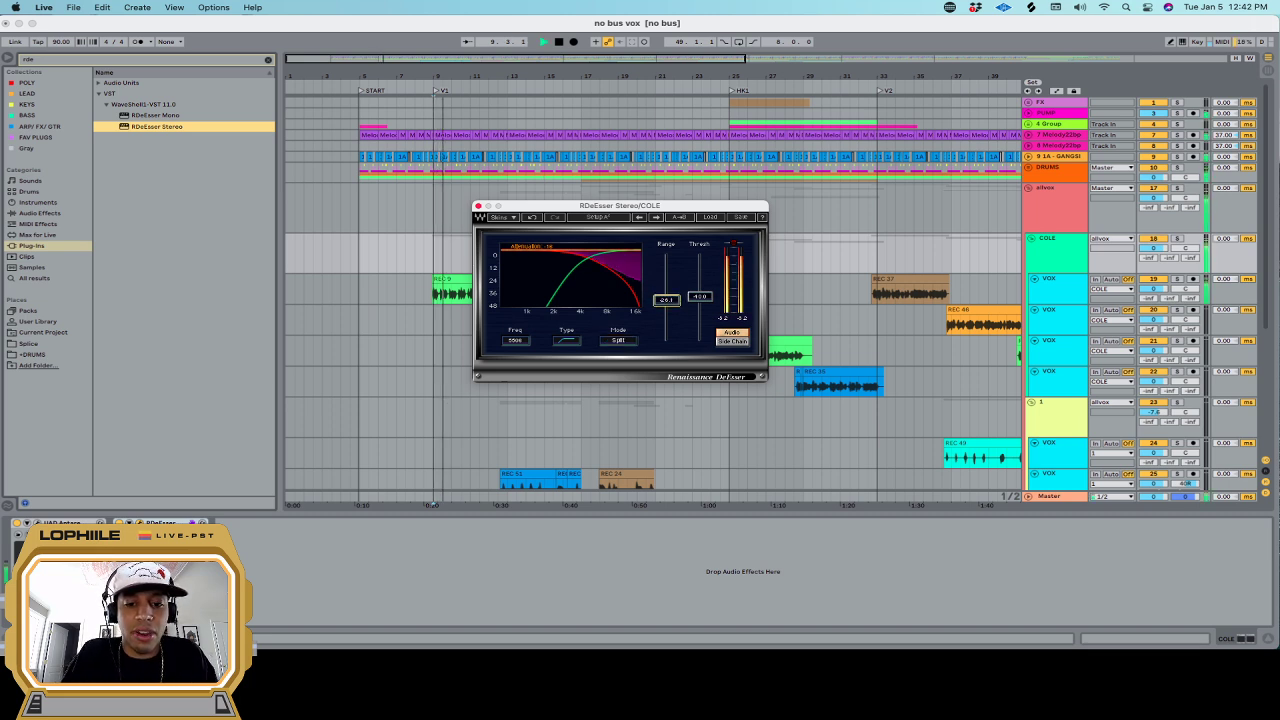
key(space)
drag(675, 303, 675, 271)
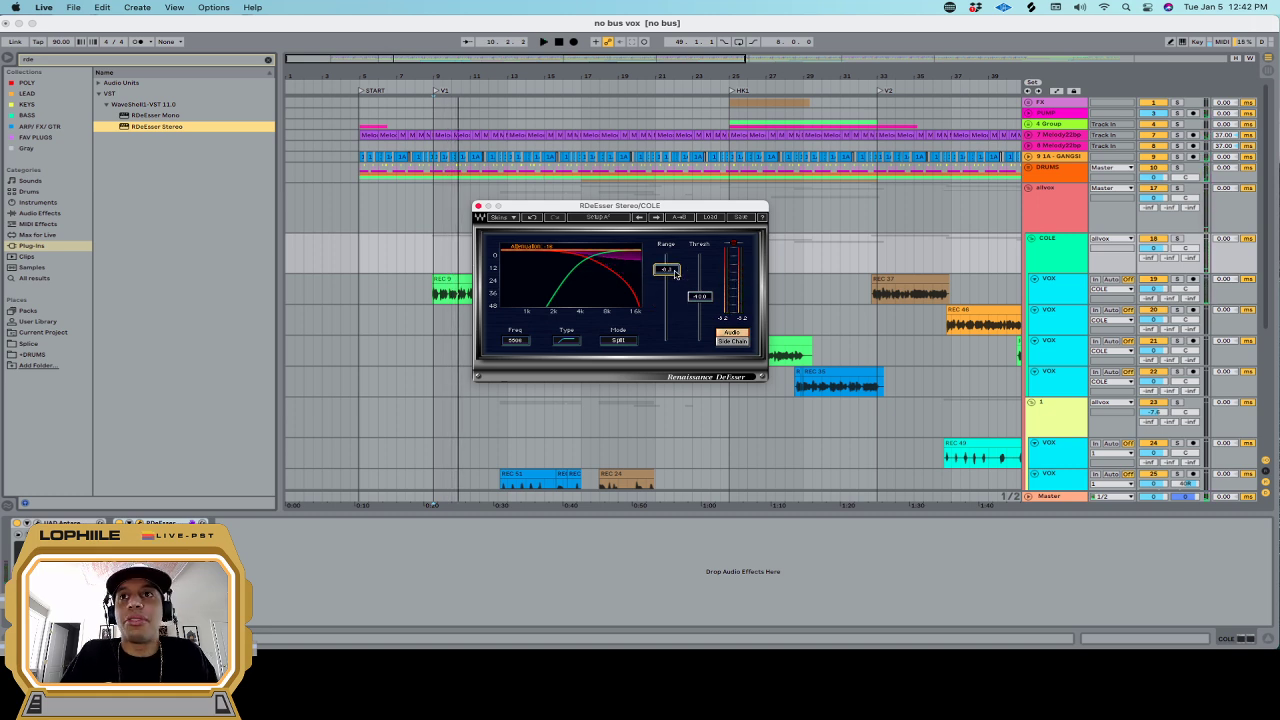
drag(674, 273, 674, 274)
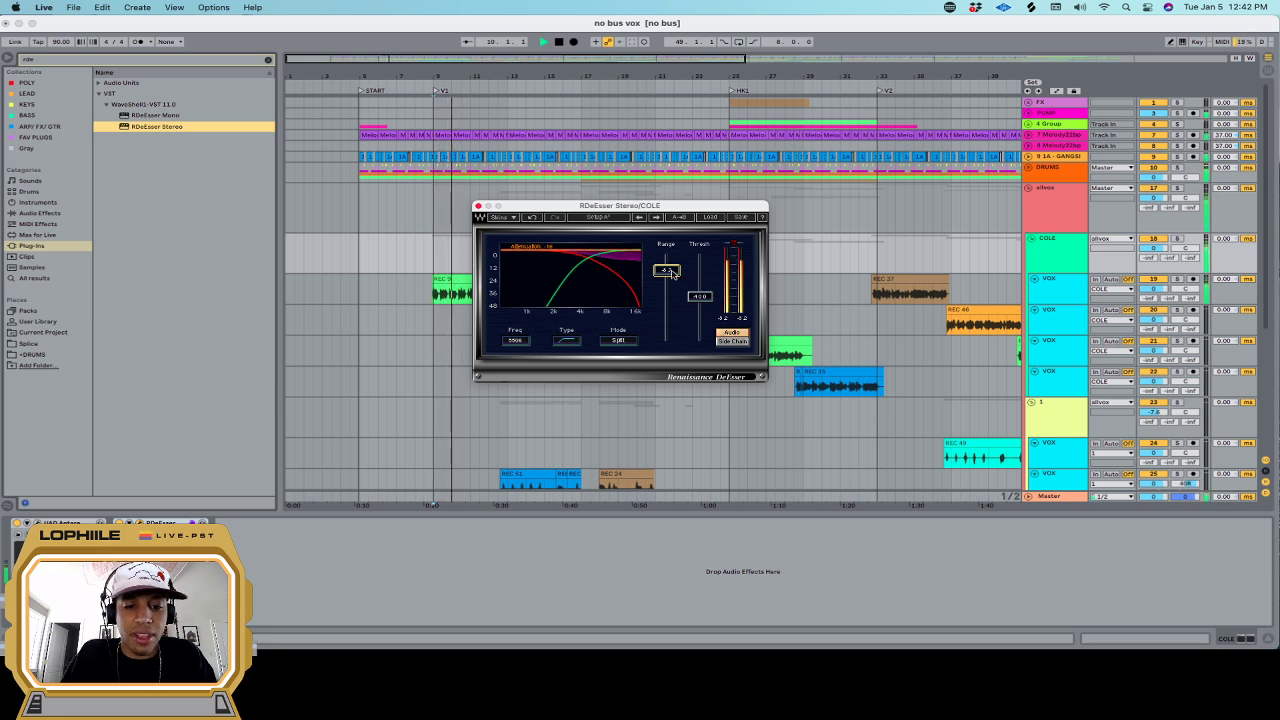
key(space)
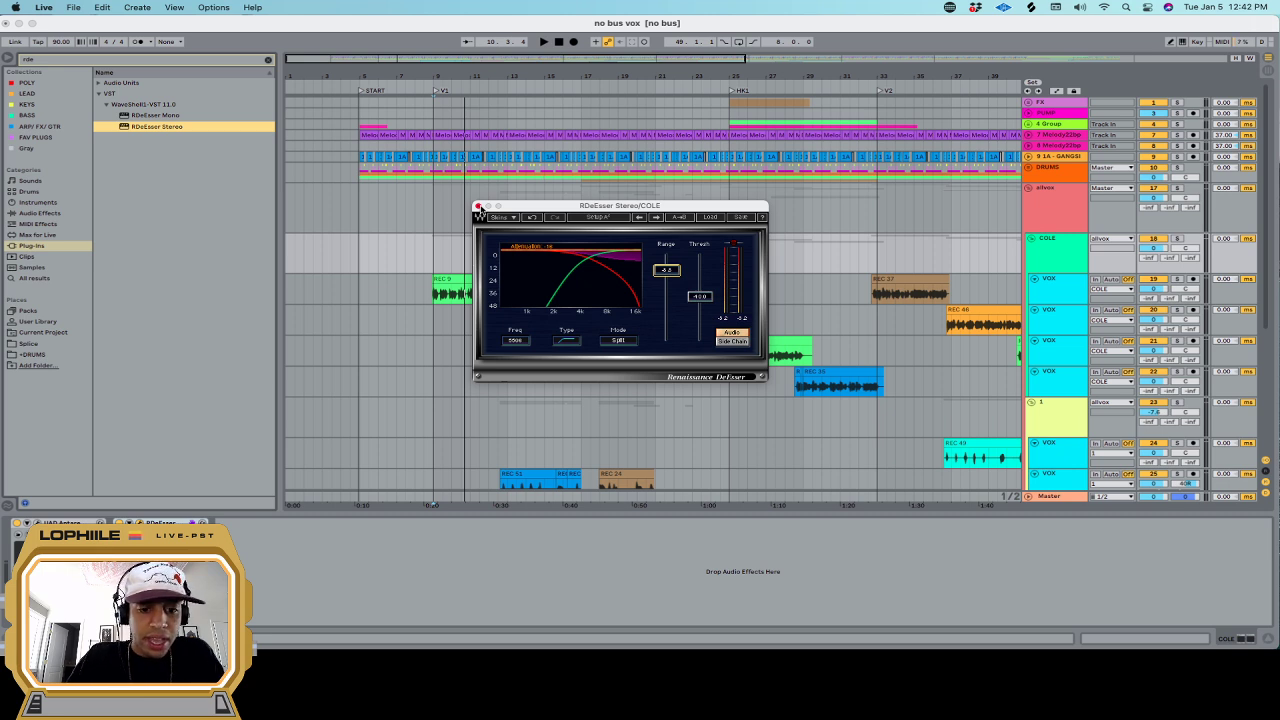
click(478, 206)
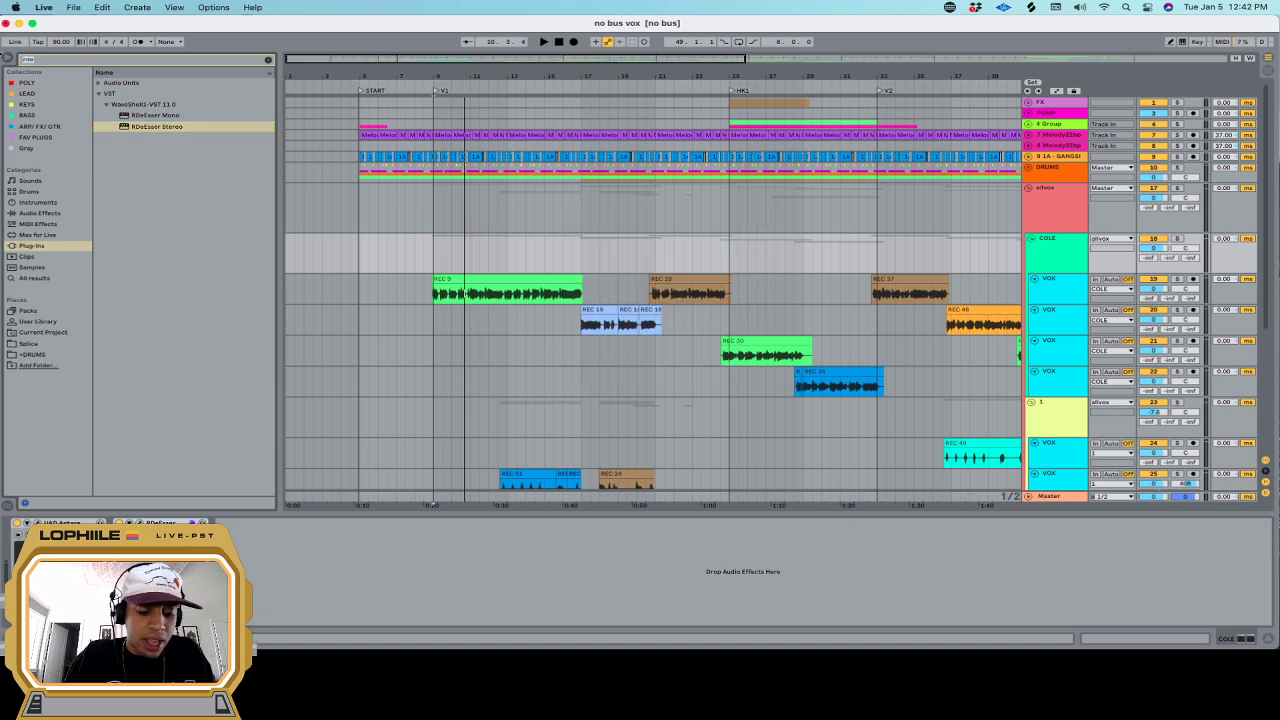
Find RVox Stereo by searching the plug-ins for "rvox" and load it on the COLE group
key(super+f)
text(rev)
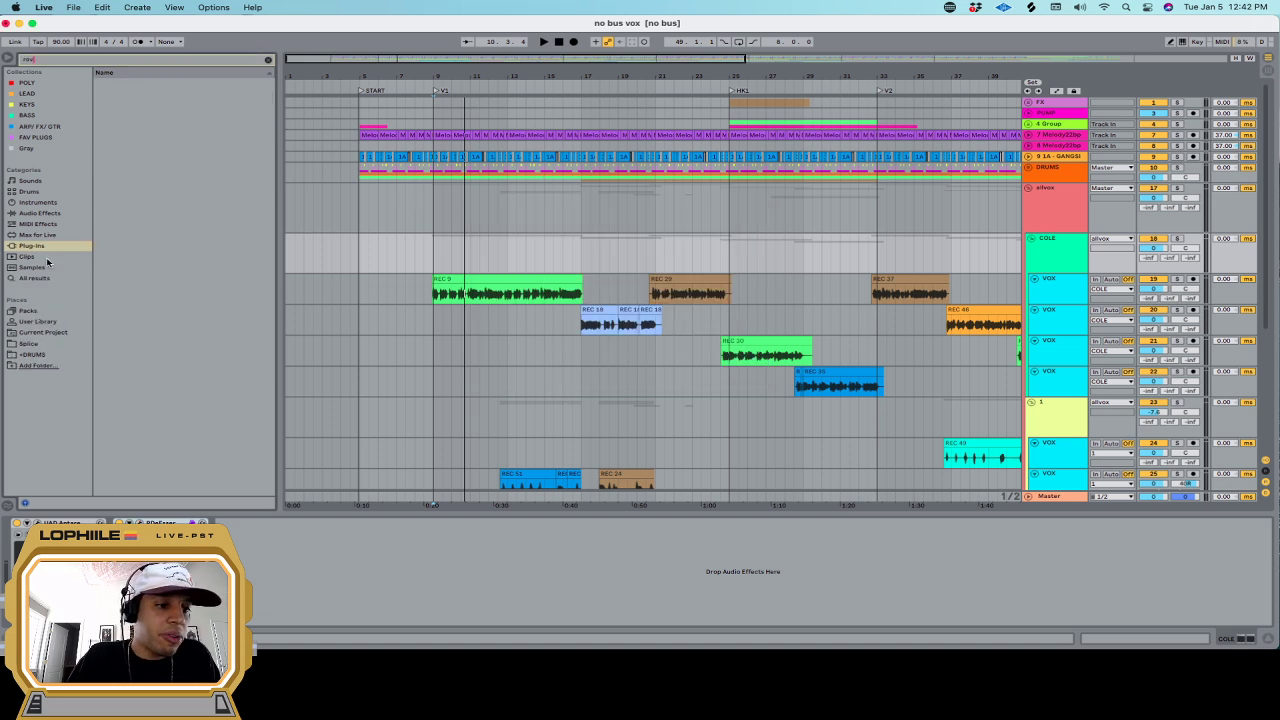
key(BackSpace)
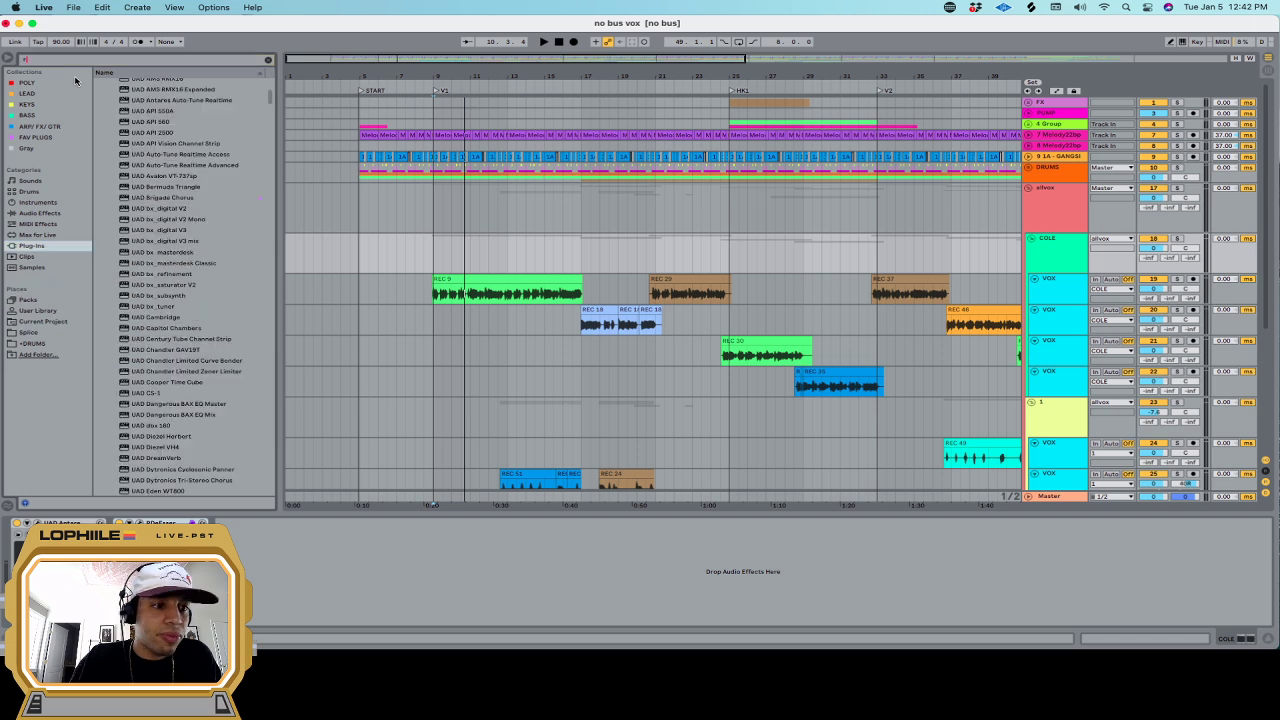
text(rvox)
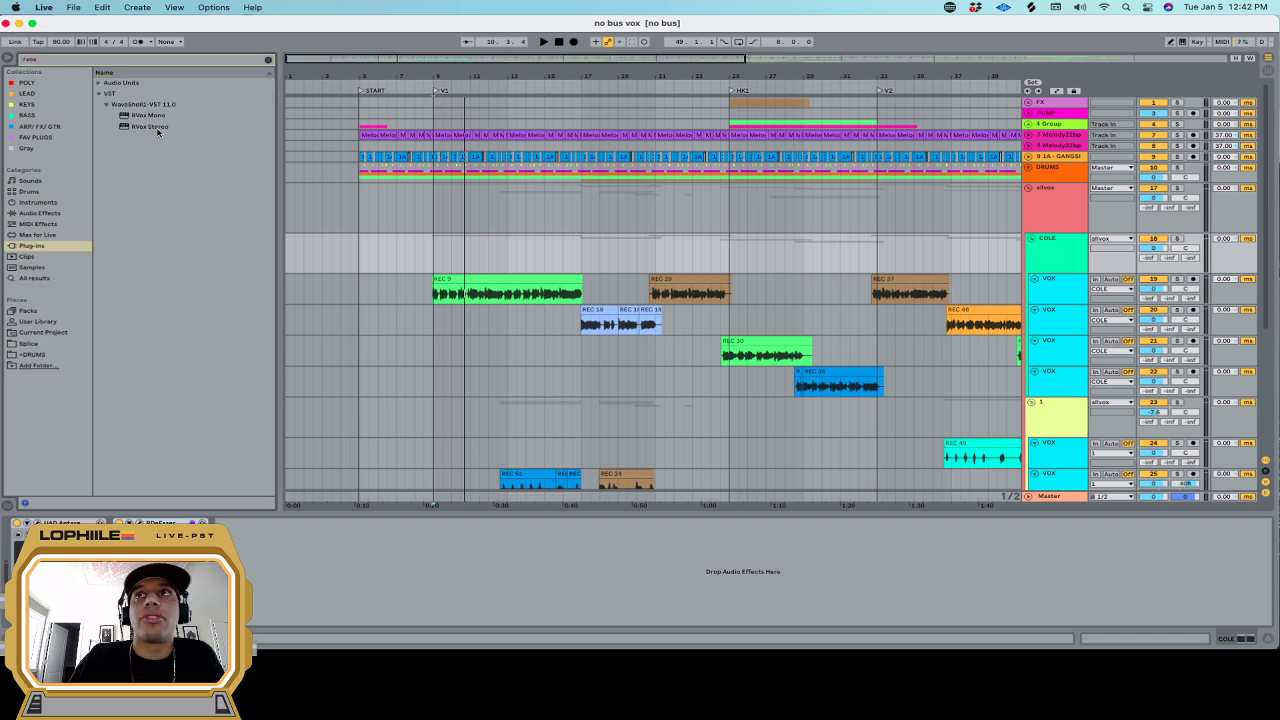
double_click(150, 127)
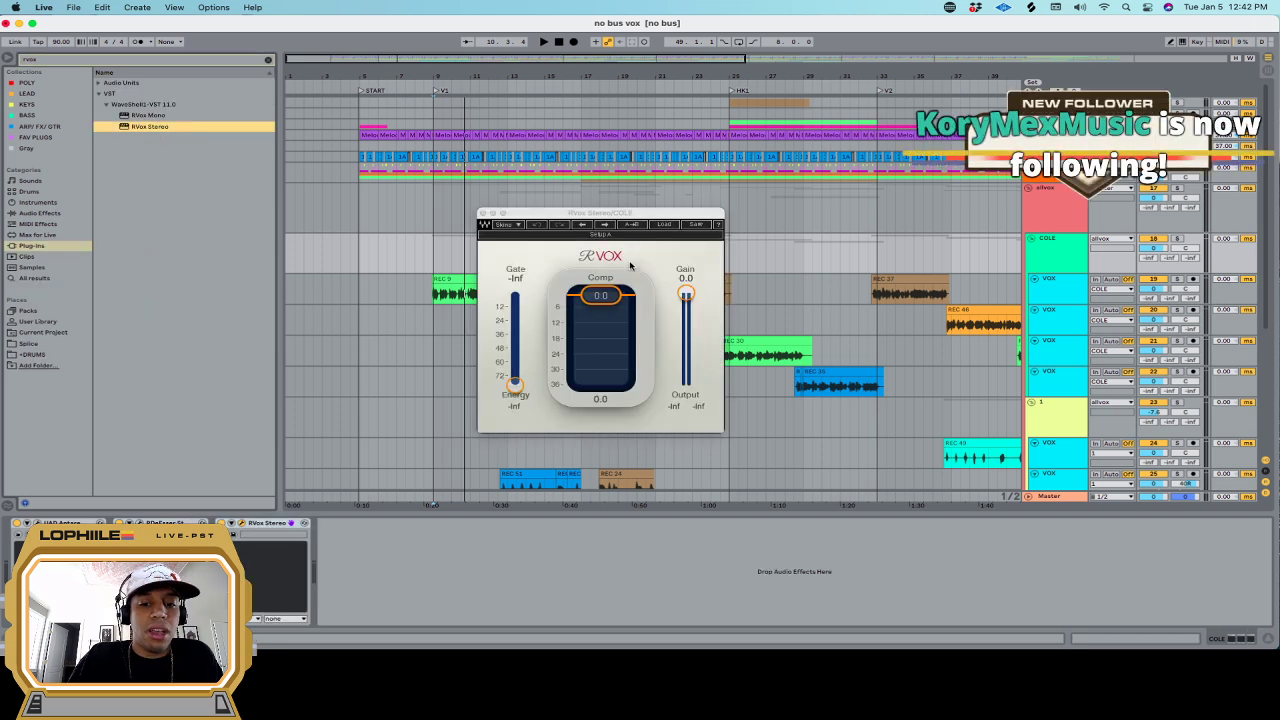
Dismiss RVox's preset list without loading one and switch the plug-in to the Legacy skin
click(662, 225)
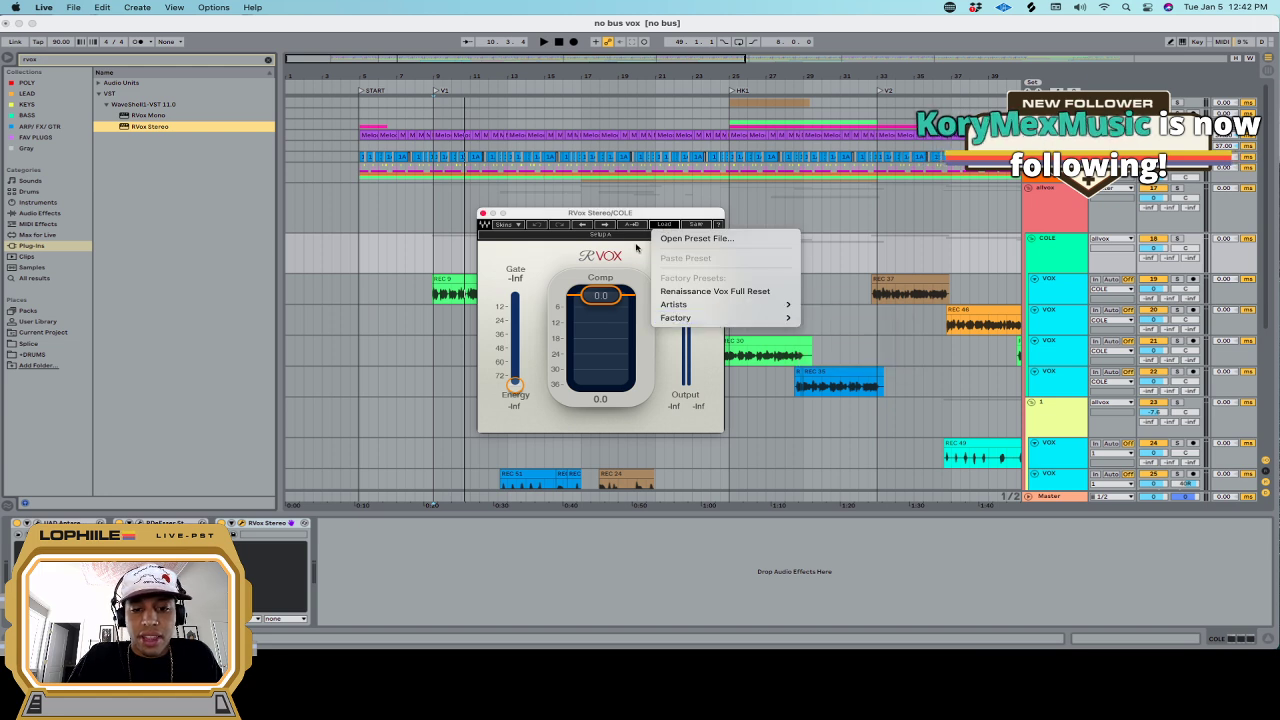
click(512, 226)
click(512, 226)
click(521, 266)
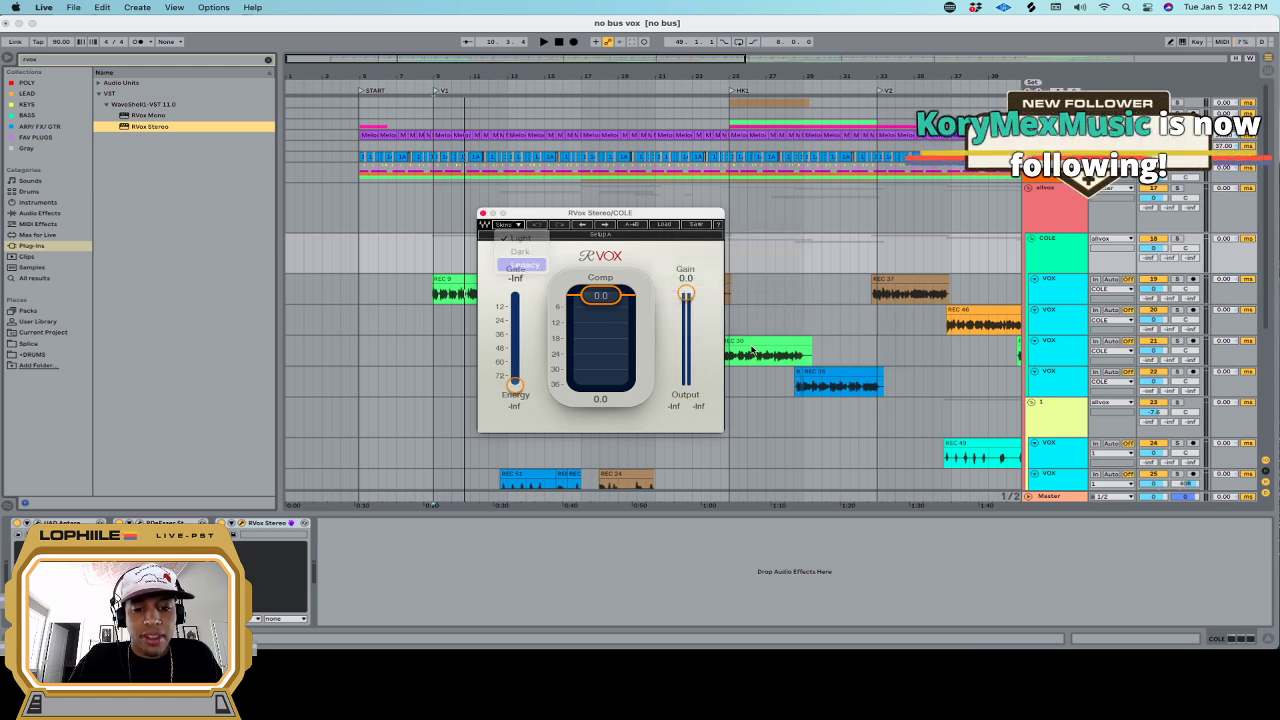
Lower RVox's Comp to about -8.5 while repeatedly playing and stopping the COLE vocals from V1
key(space)
drag(649, 262, 649, 284)
key(space)
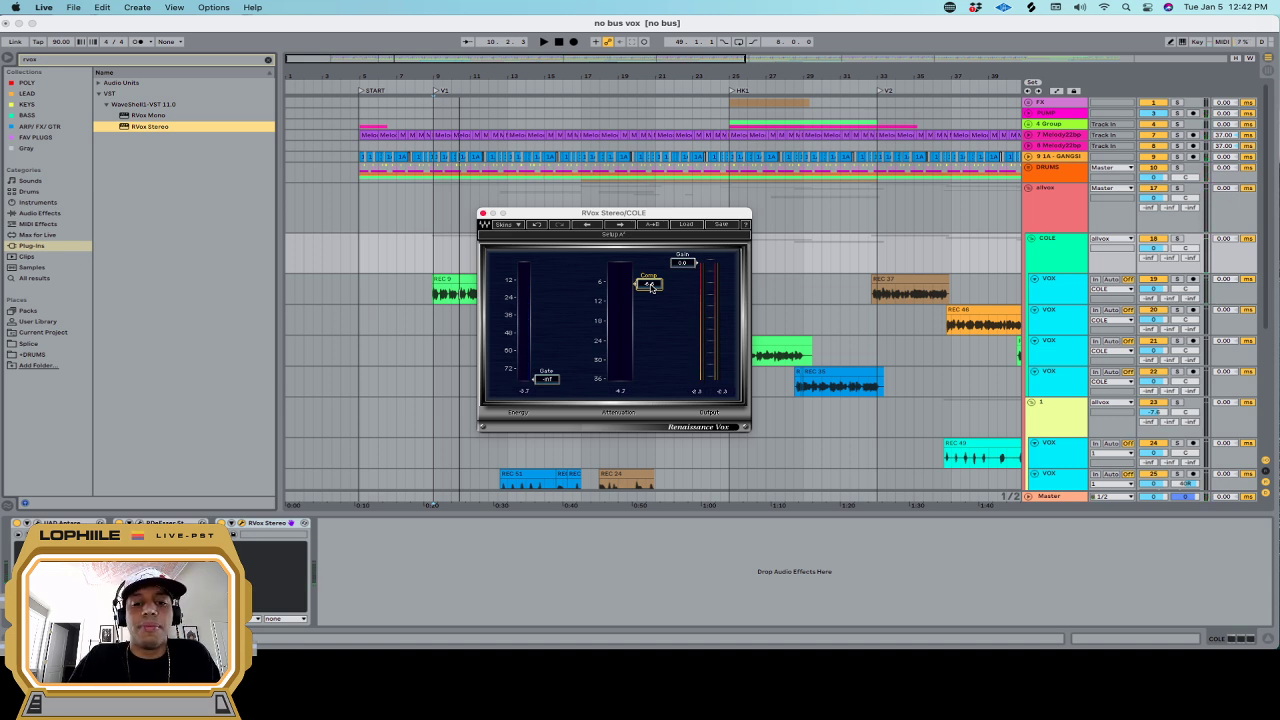
key(space)
drag(650, 286, 650, 291)
key(space)
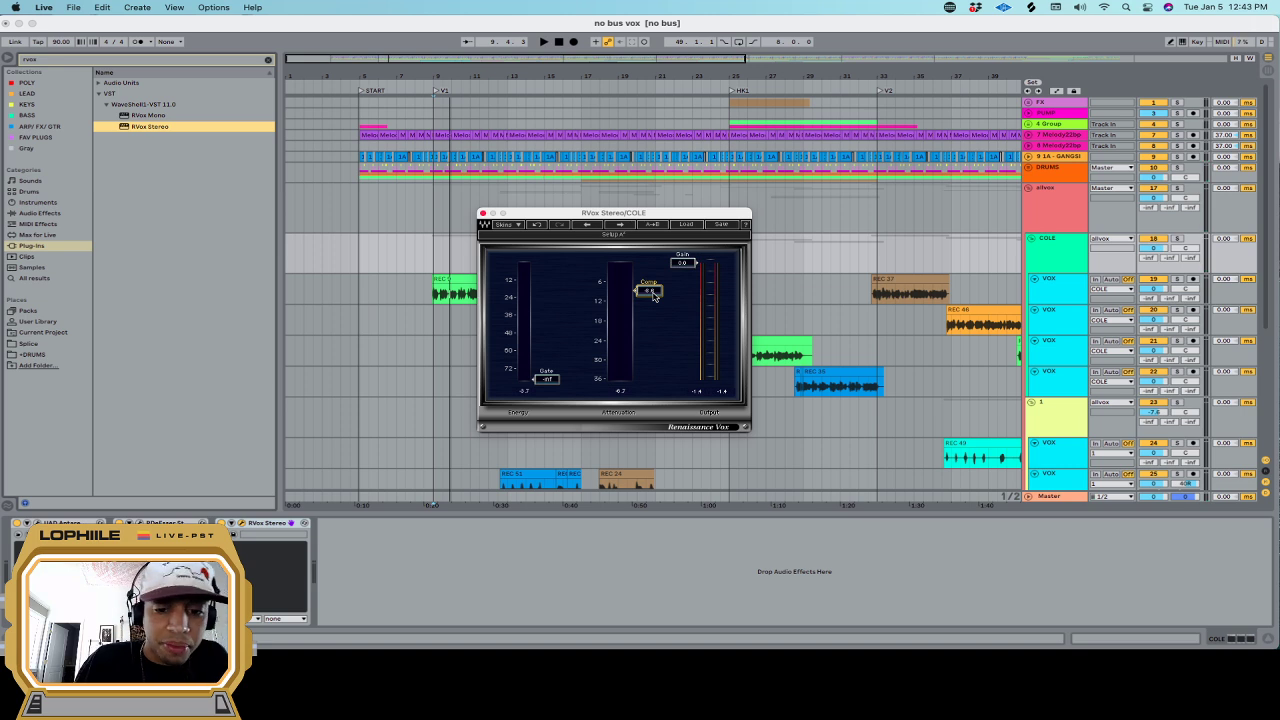
drag(652, 293, 650, 290)
key(space)
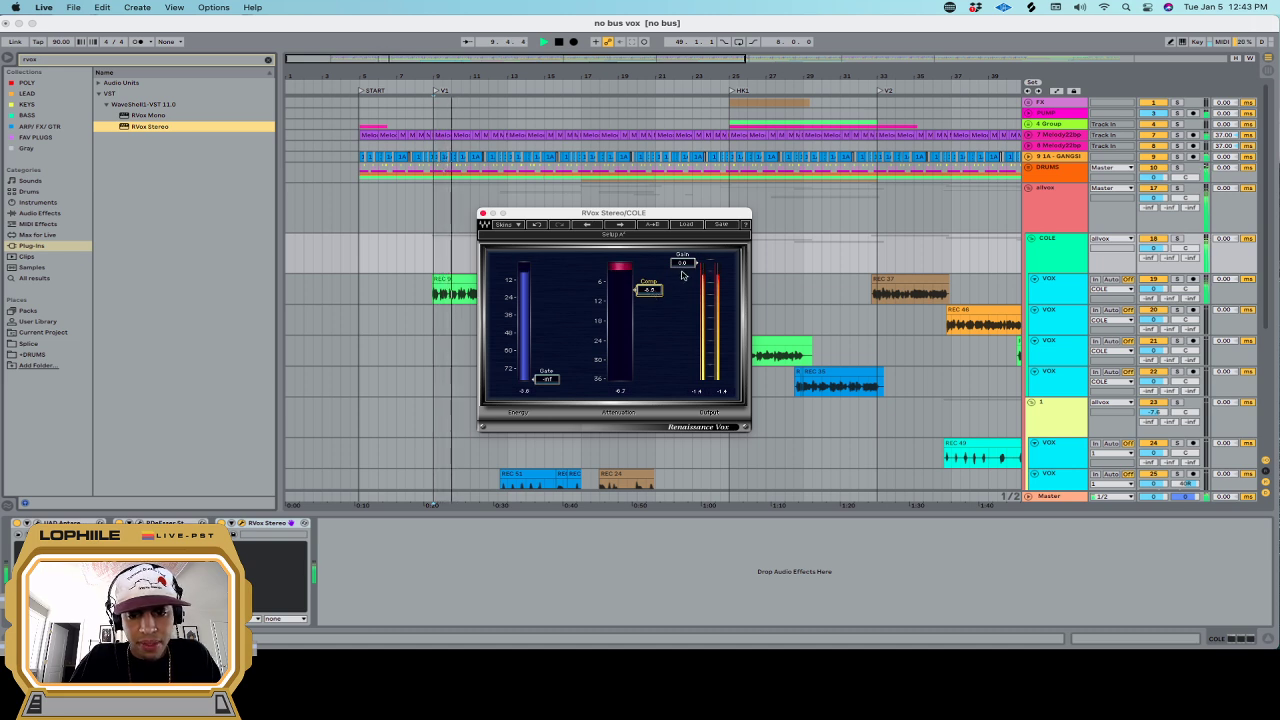
key(space)
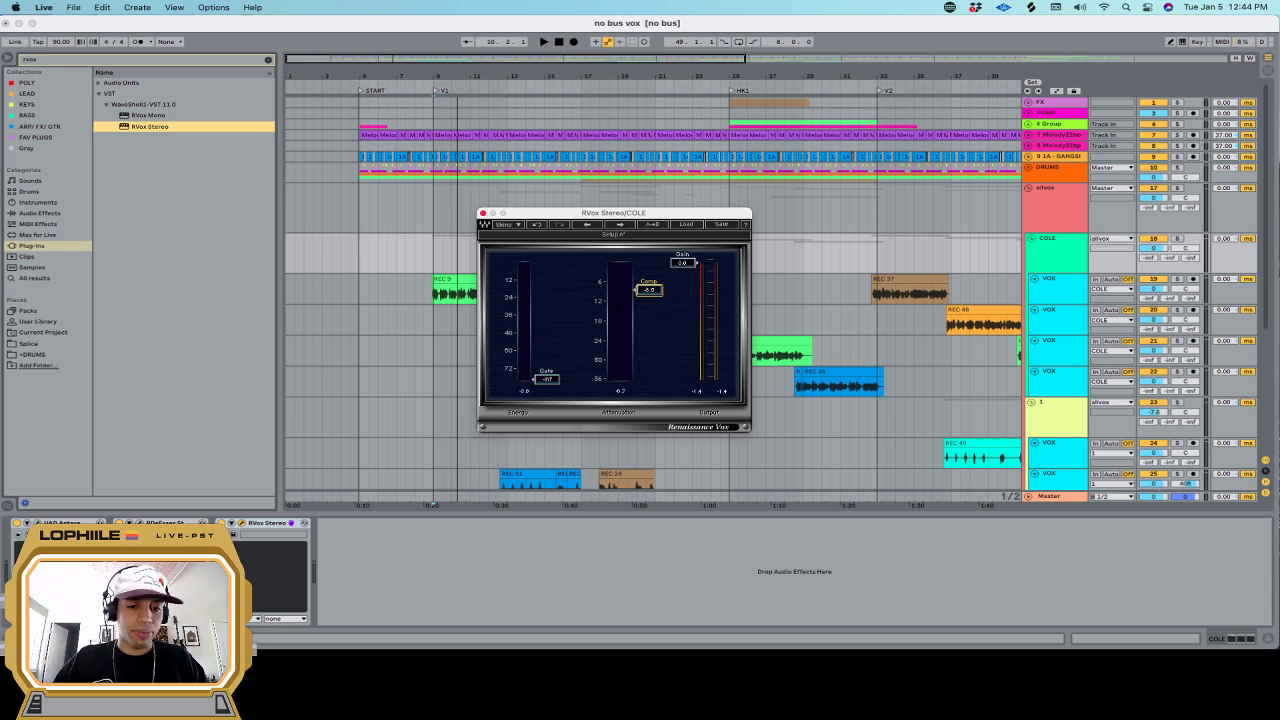
Replay the COLE vocals from V1, fine-tune RVox's Comp to about -8.2 and stop playback
click(433, 254)
key(space)
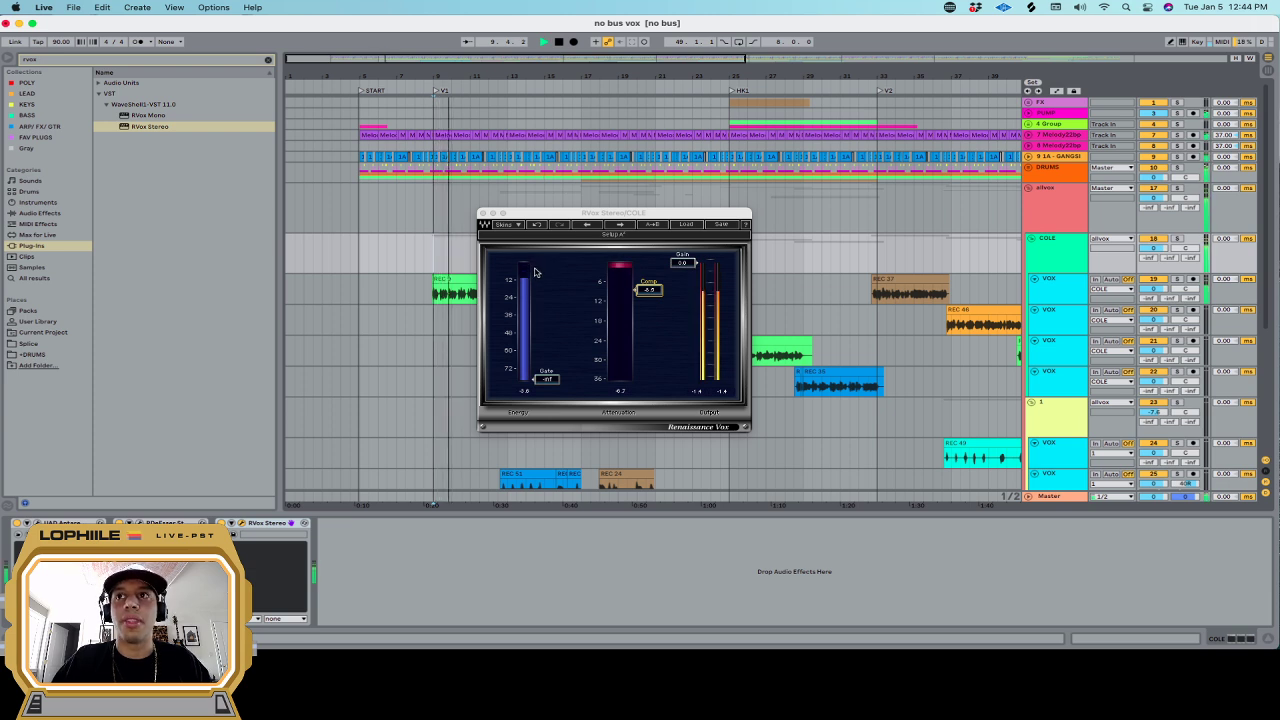
click(649, 290)
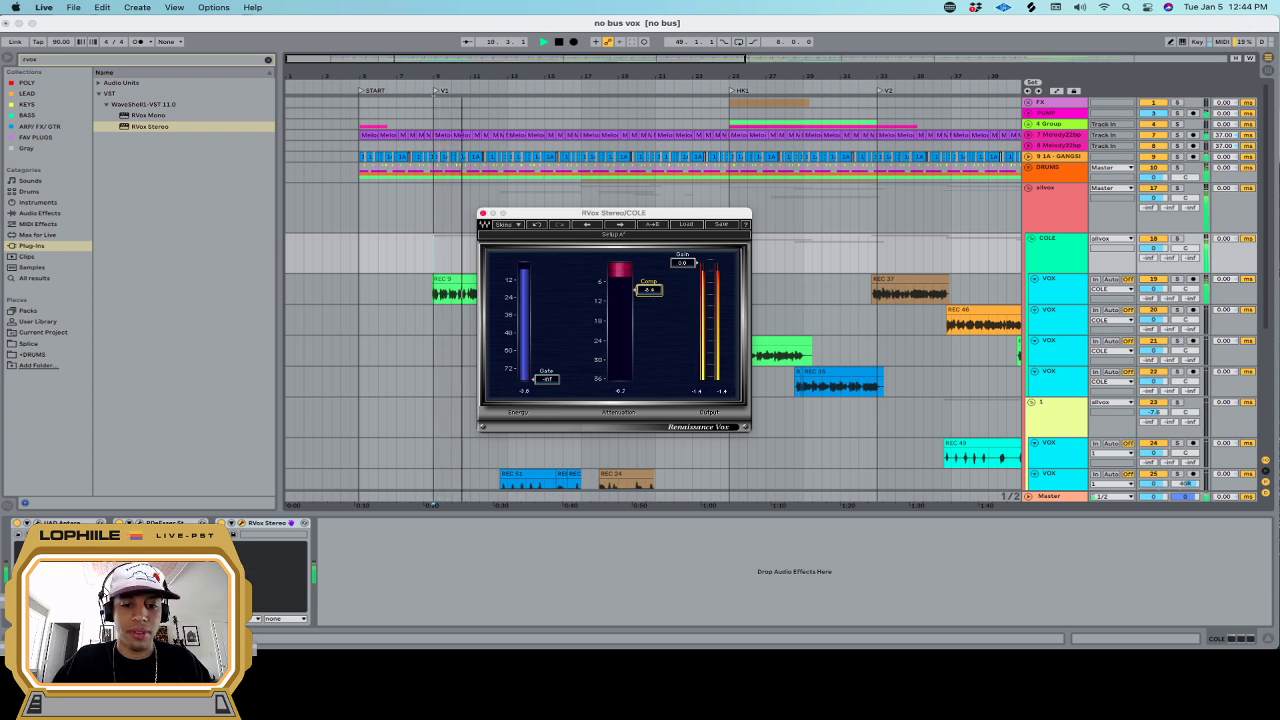
key(space)
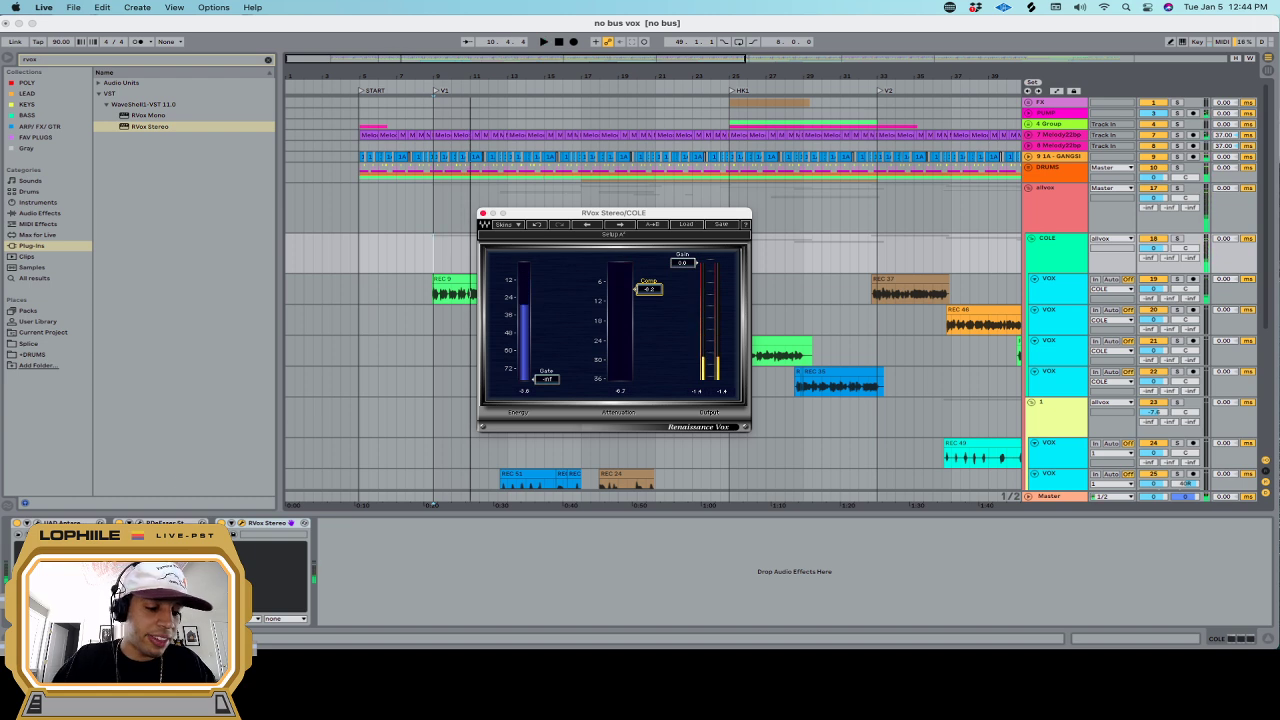
Reopen RDeEsser on the COLE group, set its Range to about -7.2, audition the vocals briefly, and close the RDeEsser and RVox windows
click(138, 523)
click(666, 269)
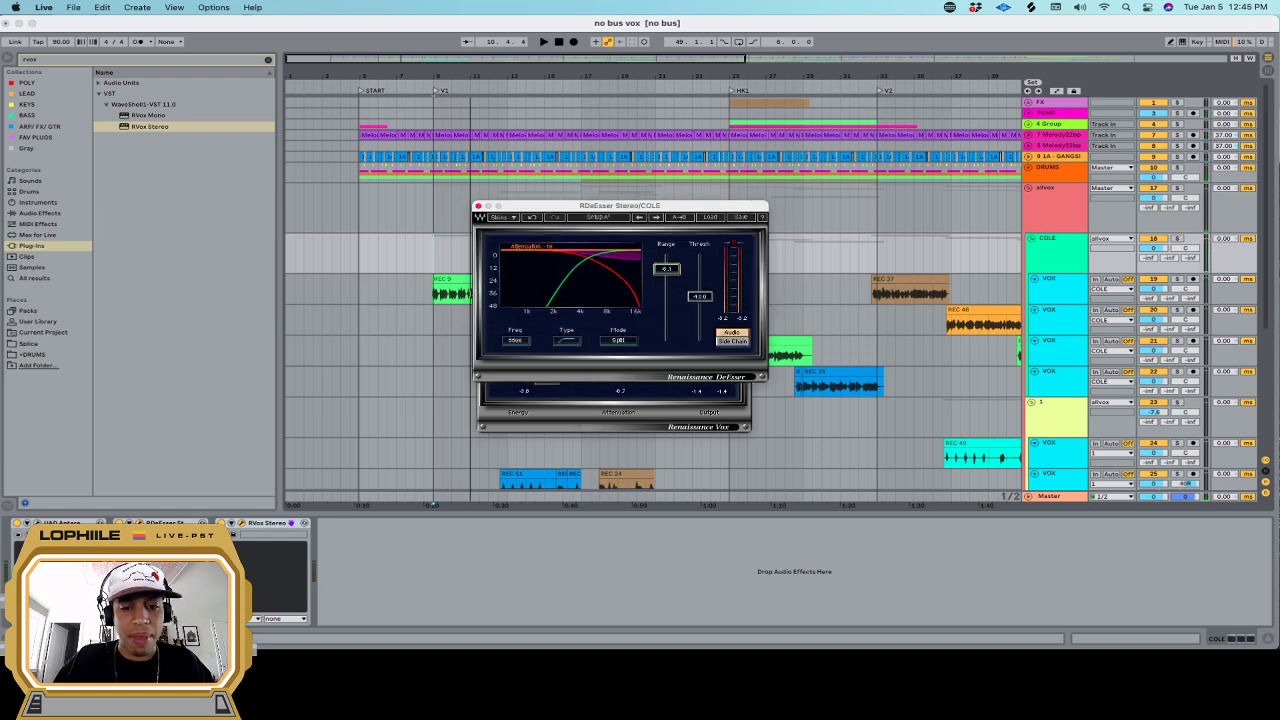
drag(666, 269, 666, 268)
key(space)
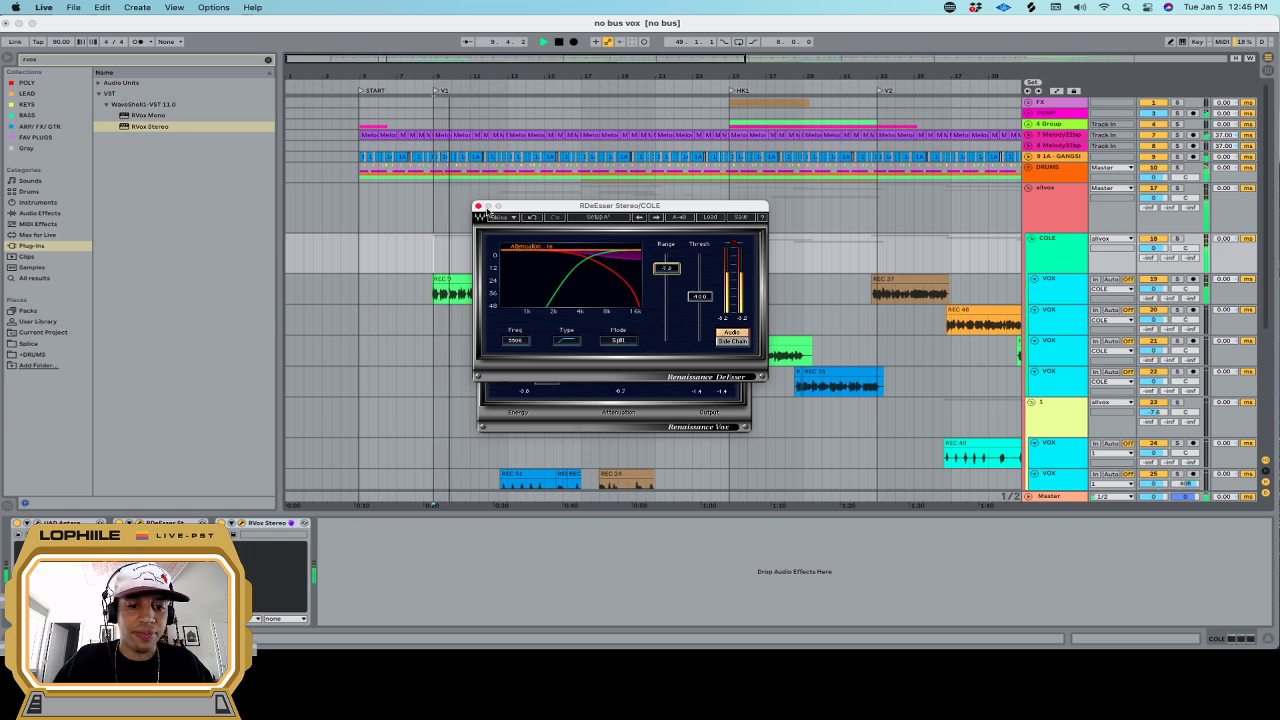
click(479, 207)
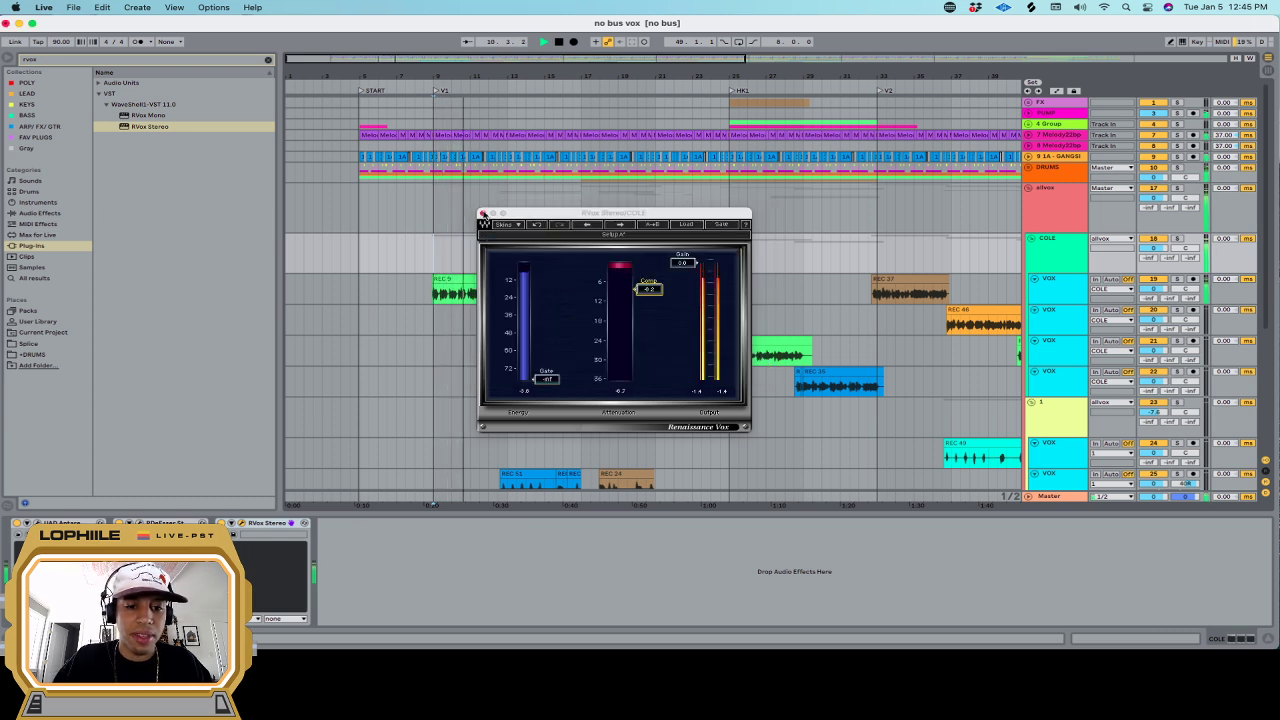
click(481, 209)
key(space)
Clear the plug-in search and load EQ Eight from the audio effects onto the COLE group after RVox
click(267, 60)
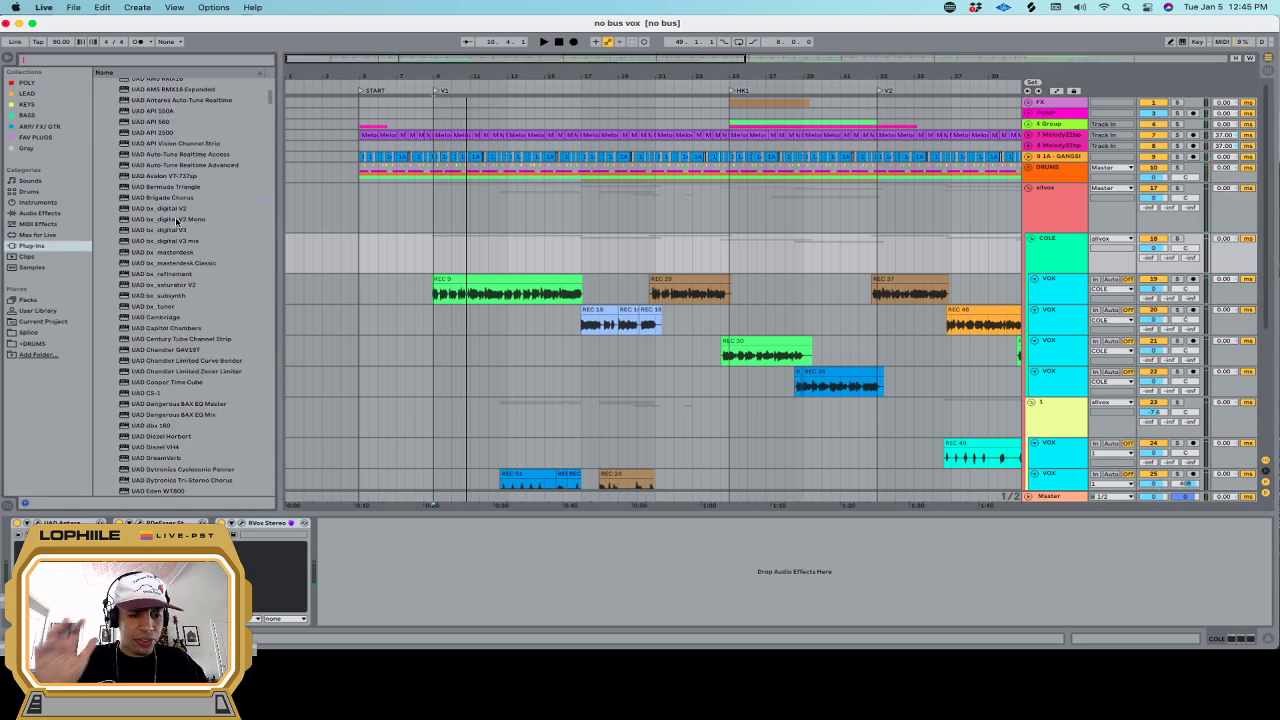
click(45, 213)
click(126, 235)
key(Return)
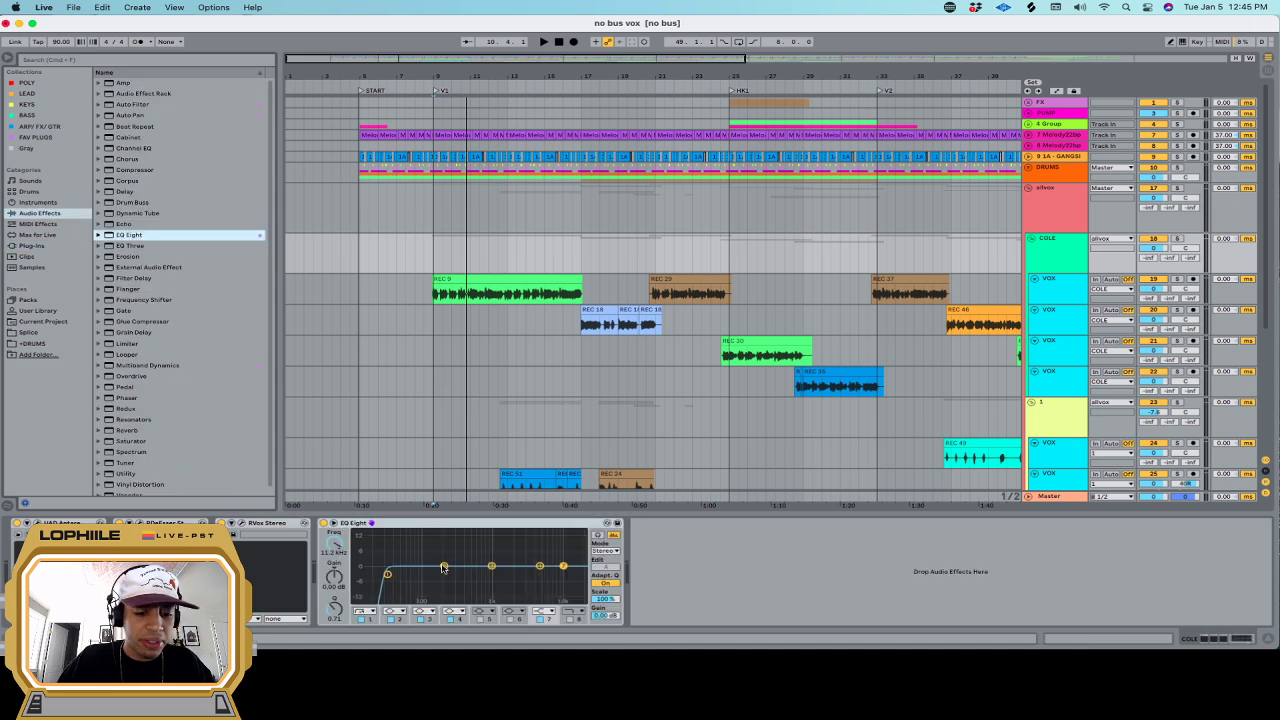
Change EQ Eight's band 1 to a gentler low-cut filter and raise its frequency to about 60 Hz
click(372, 612)
click(371, 554)
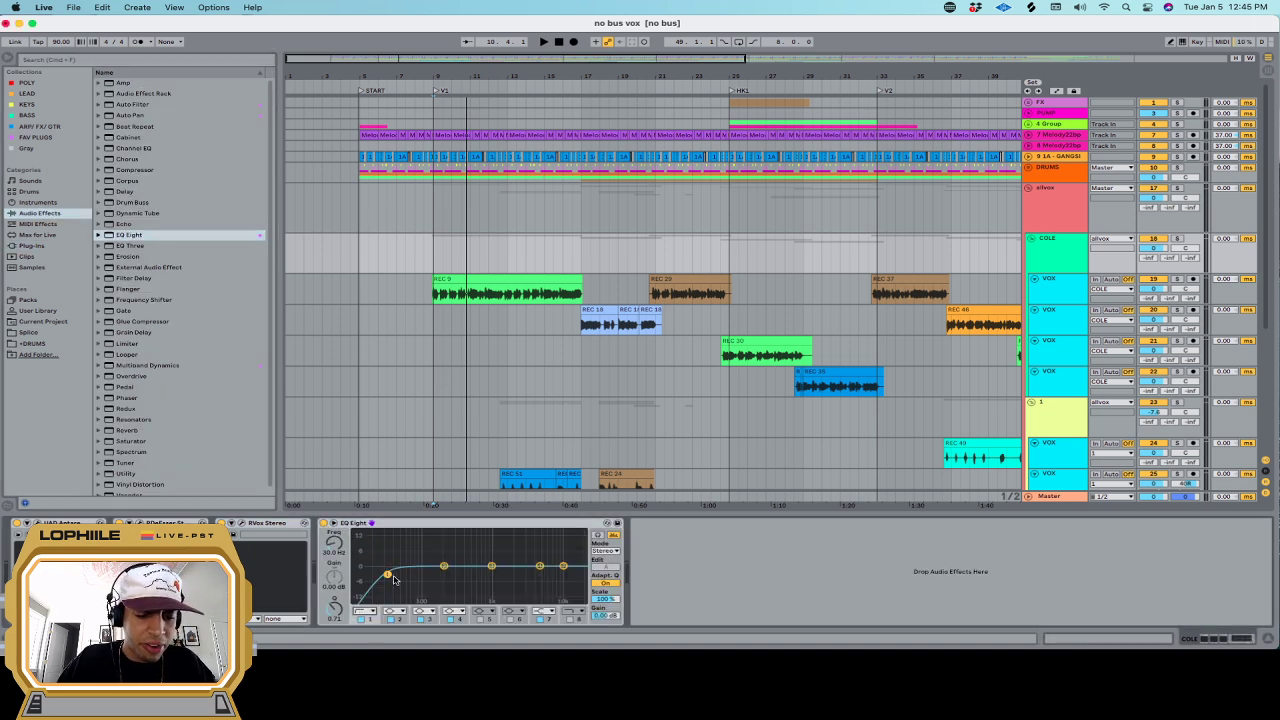
drag(388, 574, 403, 576)
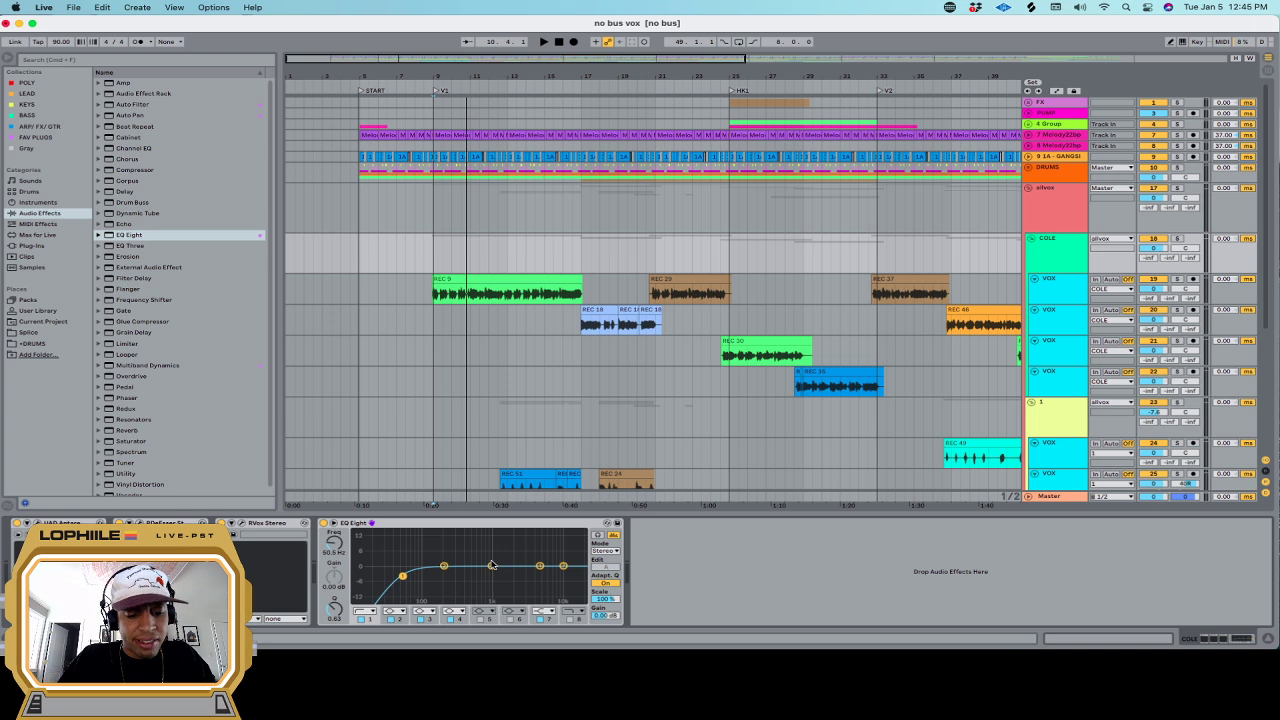
Try narrow cuts with EQ Eight's bands 3 and 4 near 3.37 kHz and 5.16 kHz, and switch both bands off
drag(491, 566, 527, 573)
drag(335, 609, 335, 570)
drag(540, 566, 540, 583)
drag(336, 609, 336, 550)
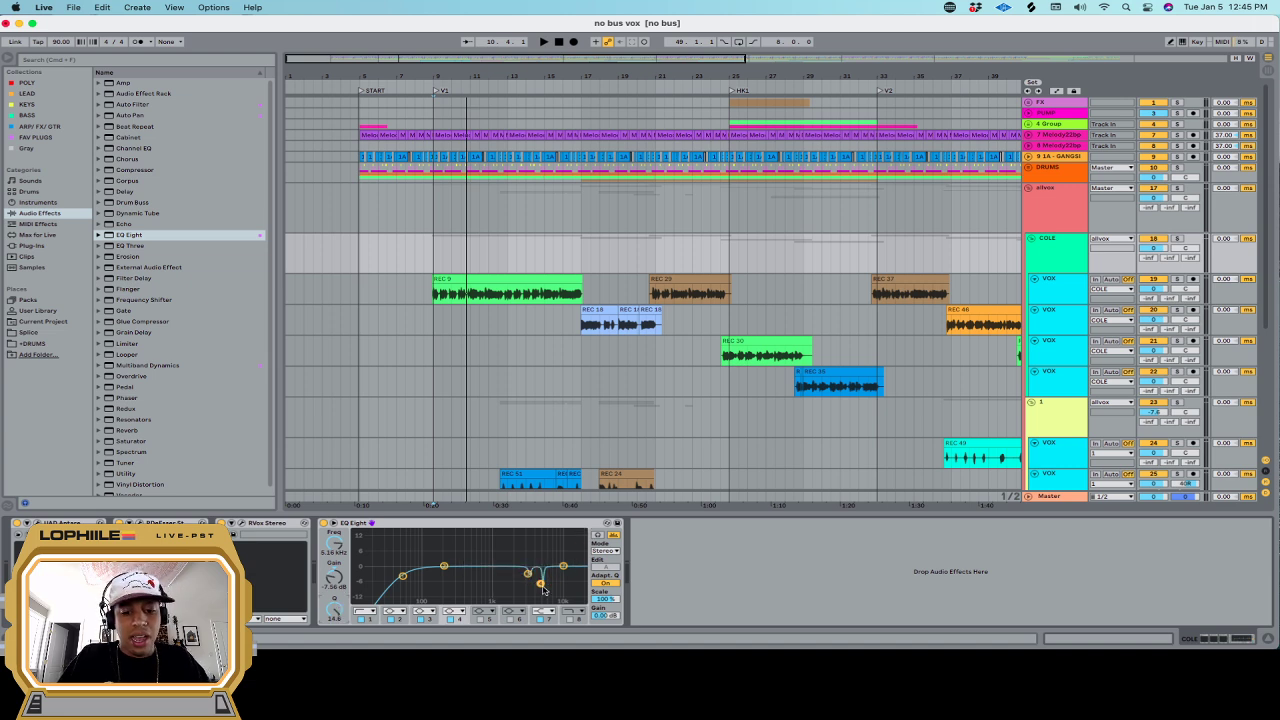
click(452, 620)
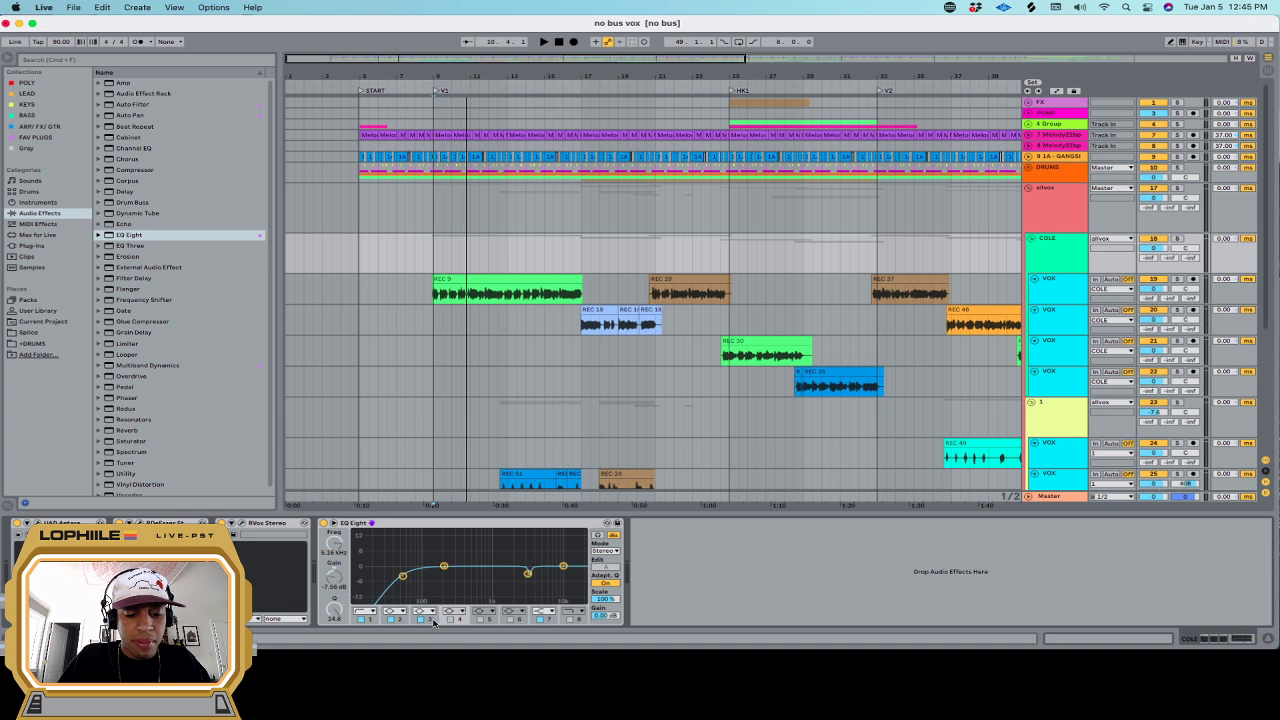
click(423, 620)
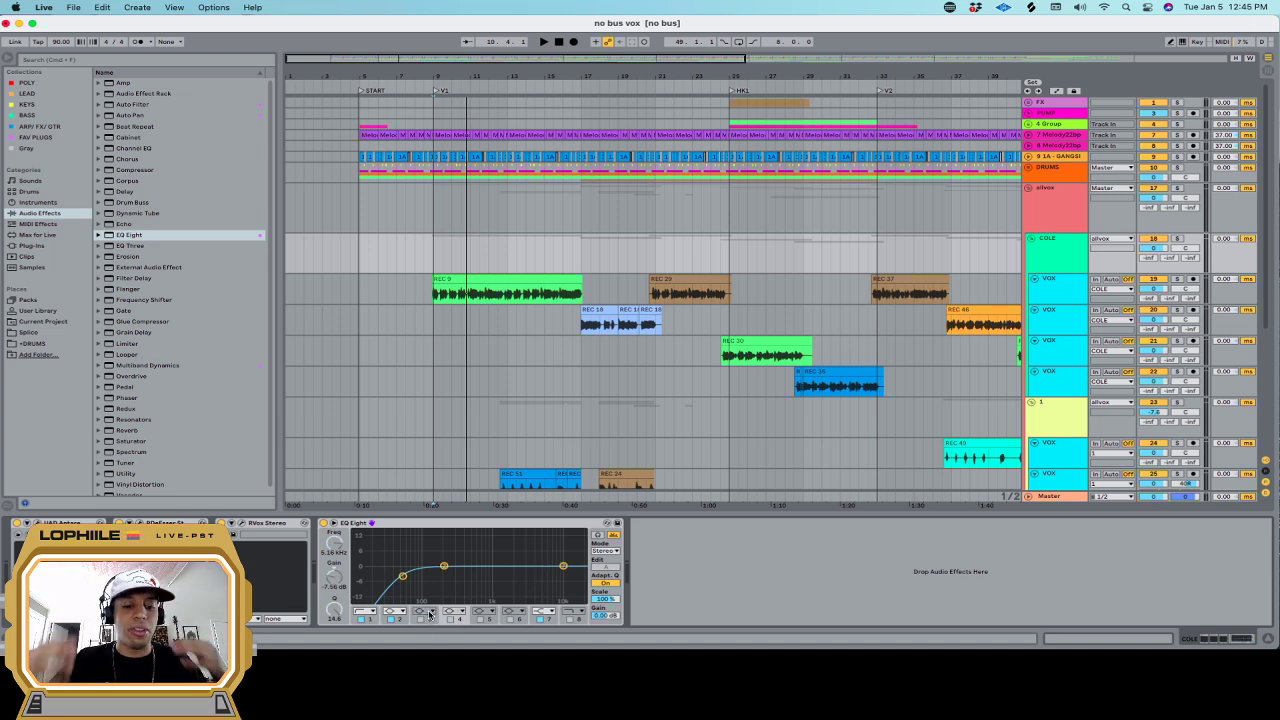
click(423, 617)
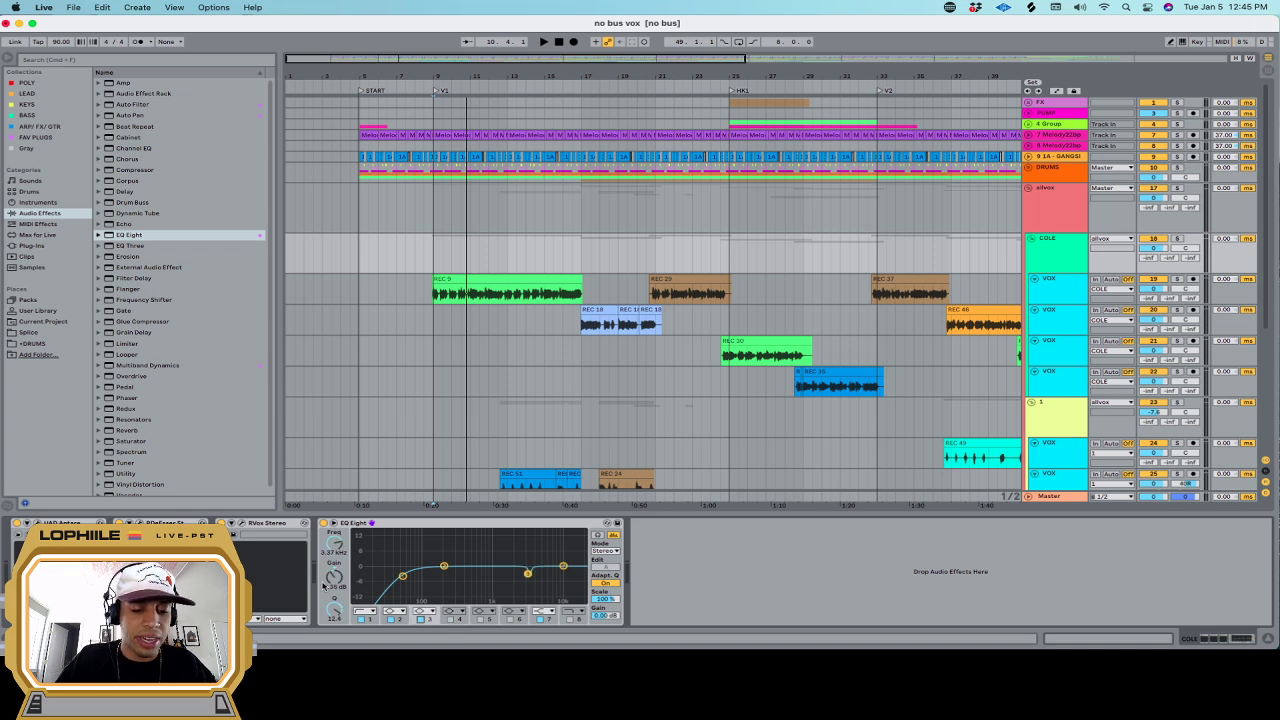
click(422, 618)
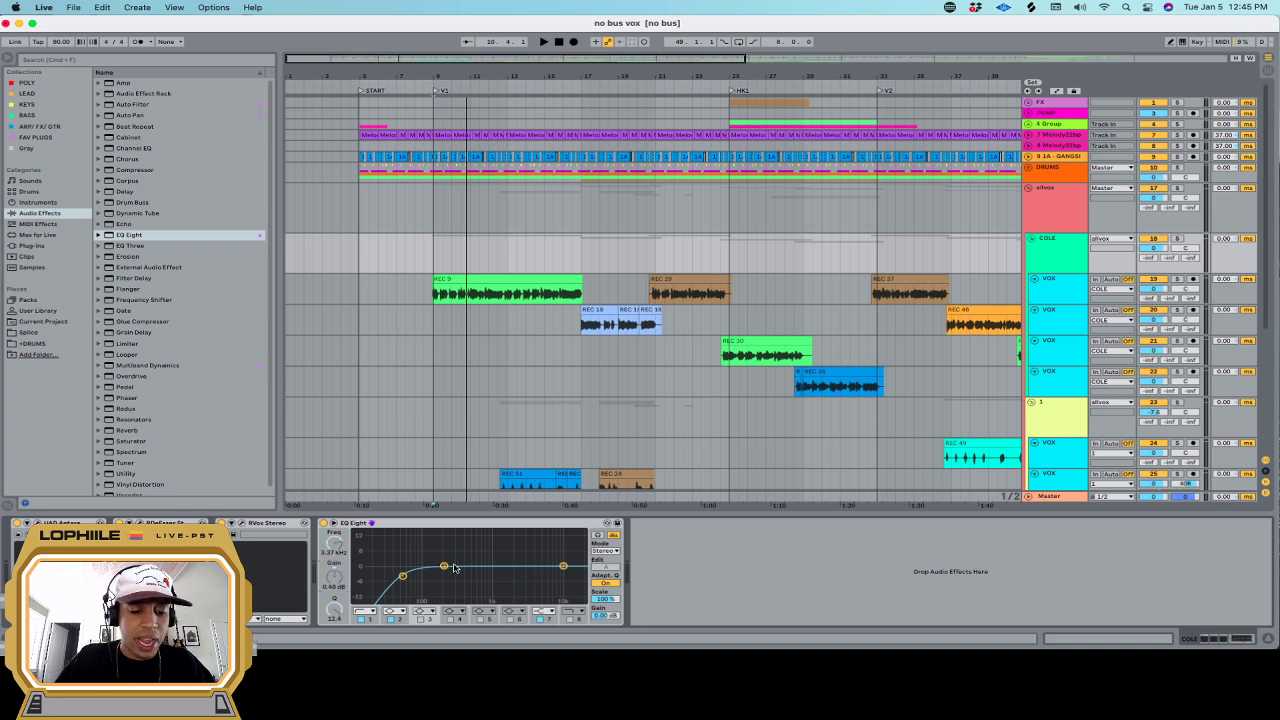
Push EQ Eight's band 2 into a wide 13.3 dB boost at about 11.1 kHz with Q 0.20 while auditioning the vocals from V1
drag(445, 567, 569, 541)
key(space)
drag(340, 577, 340, 581)
key(space)
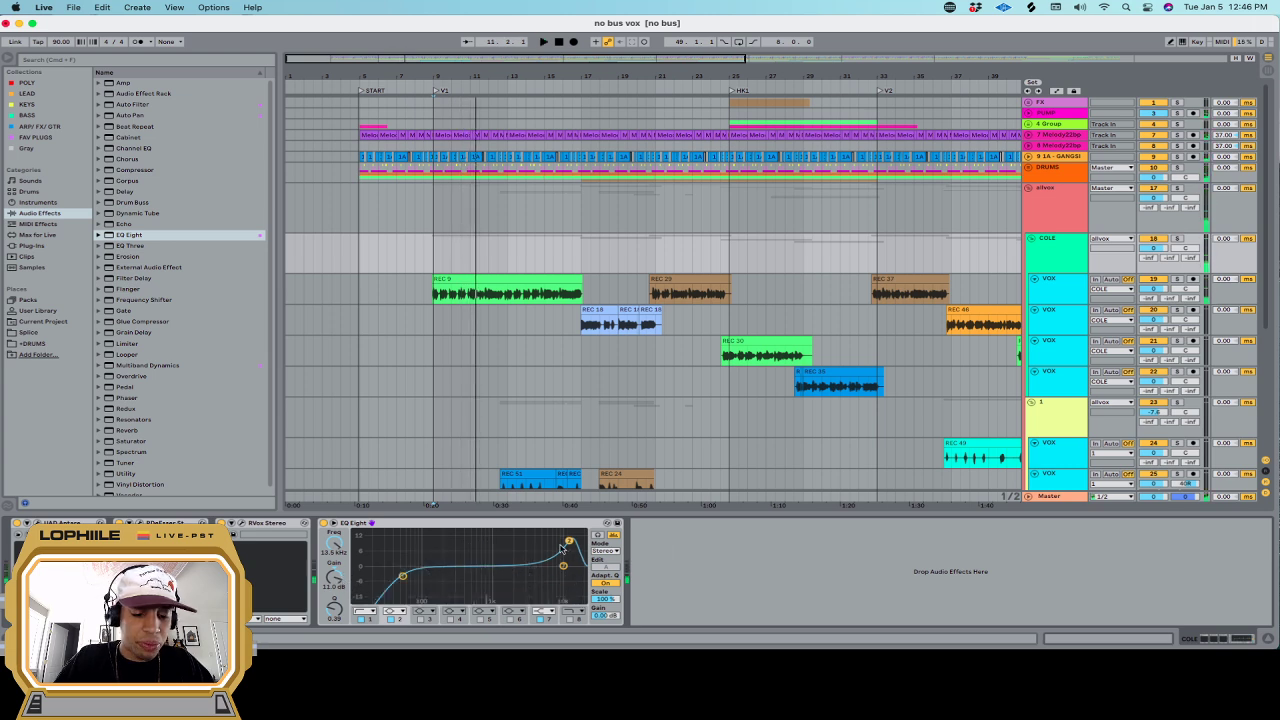
key(space)
drag(336, 577, 335, 620)
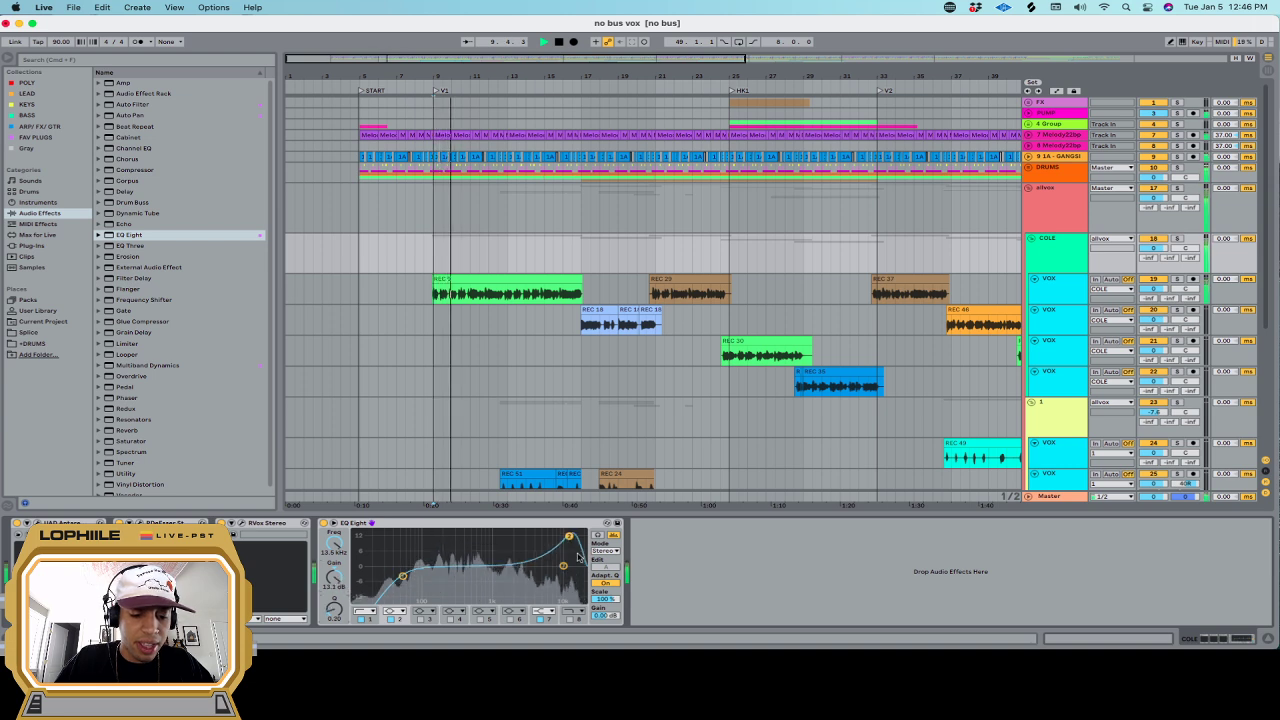
drag(570, 536, 563, 535)
key(space)
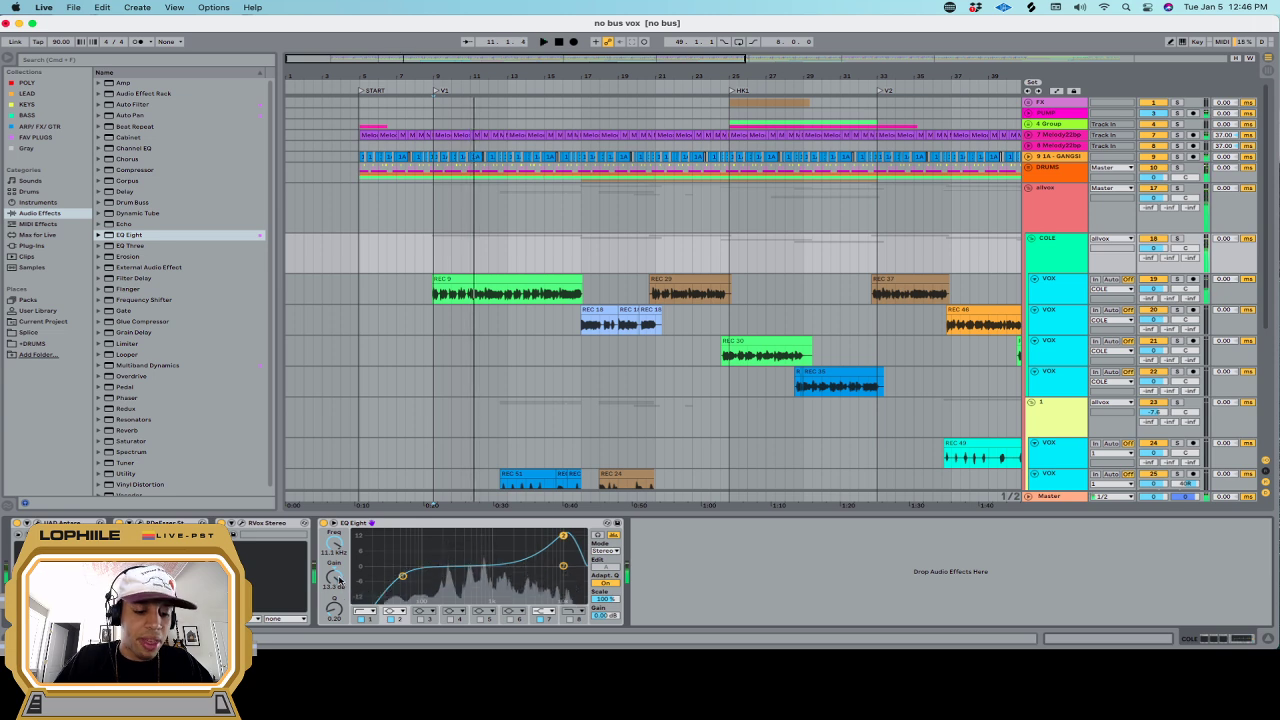
Reduce band 2's boost to about 3.10 dB with Q 0.29 during playback, and stop the vocals
key(space)
drag(335, 608, 335, 599)
drag(563, 555, 563, 560)
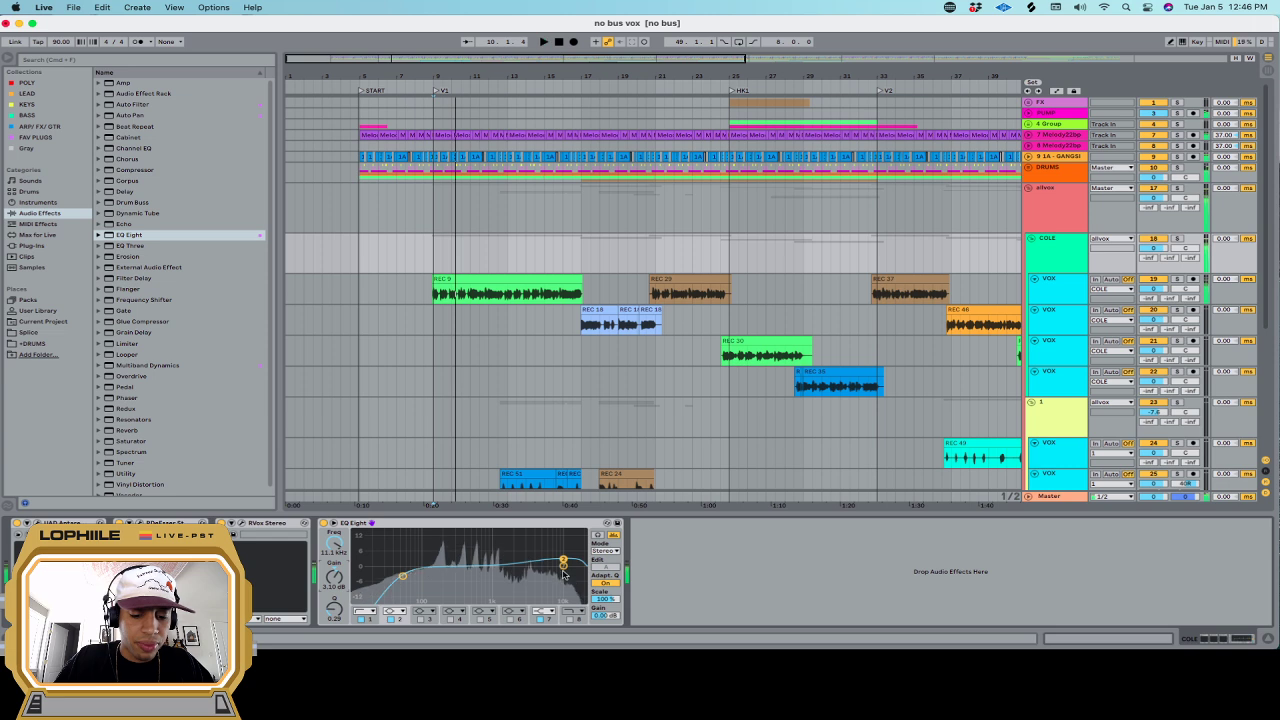
key(space)
Enable band 3, switch band 7 off, shape band 3 as a broad 2.14 dB boost at about 1.14 kHz with Q 1.29, and play the vocals
click(421, 619)
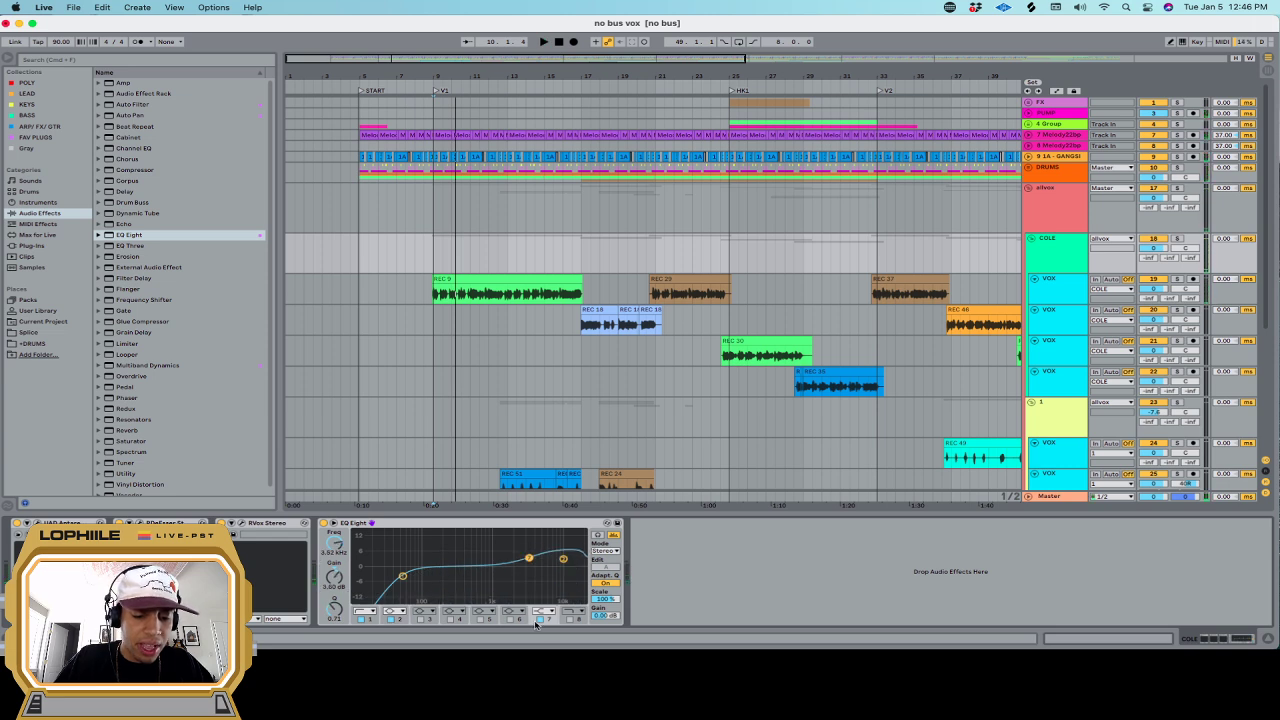
click(421, 619)
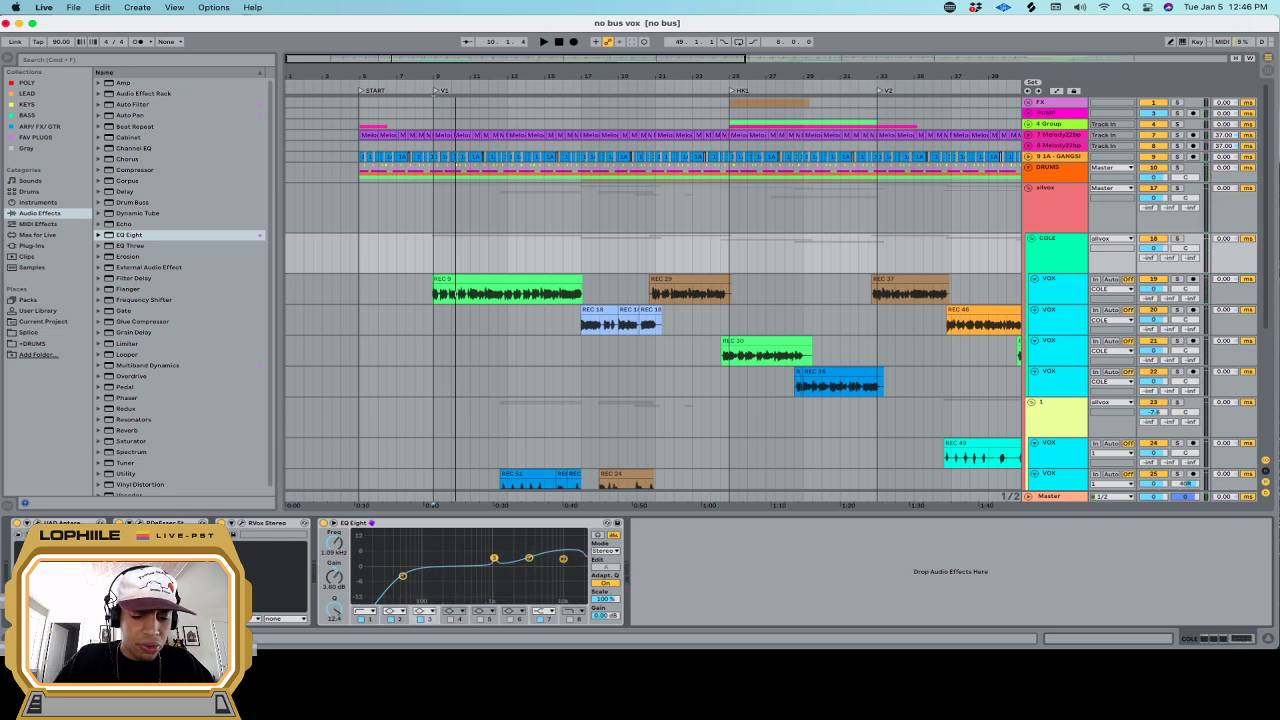
click(540, 619)
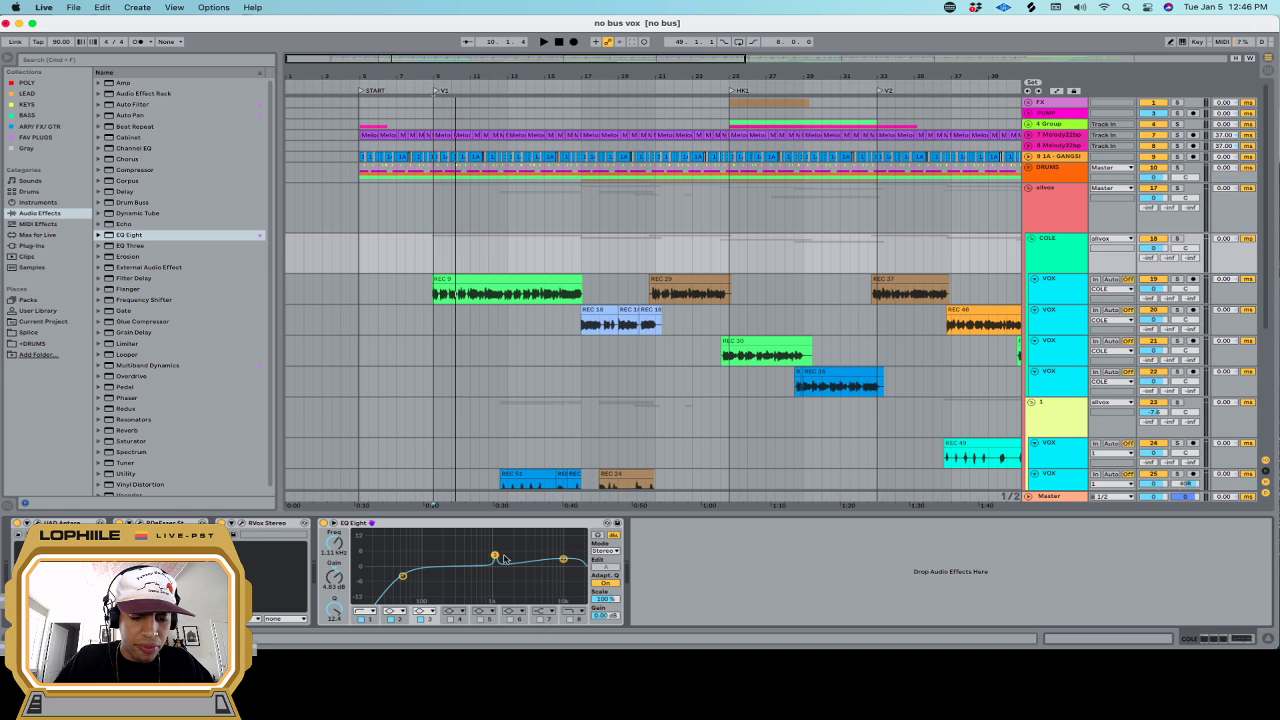
drag(335, 608, 335, 640)
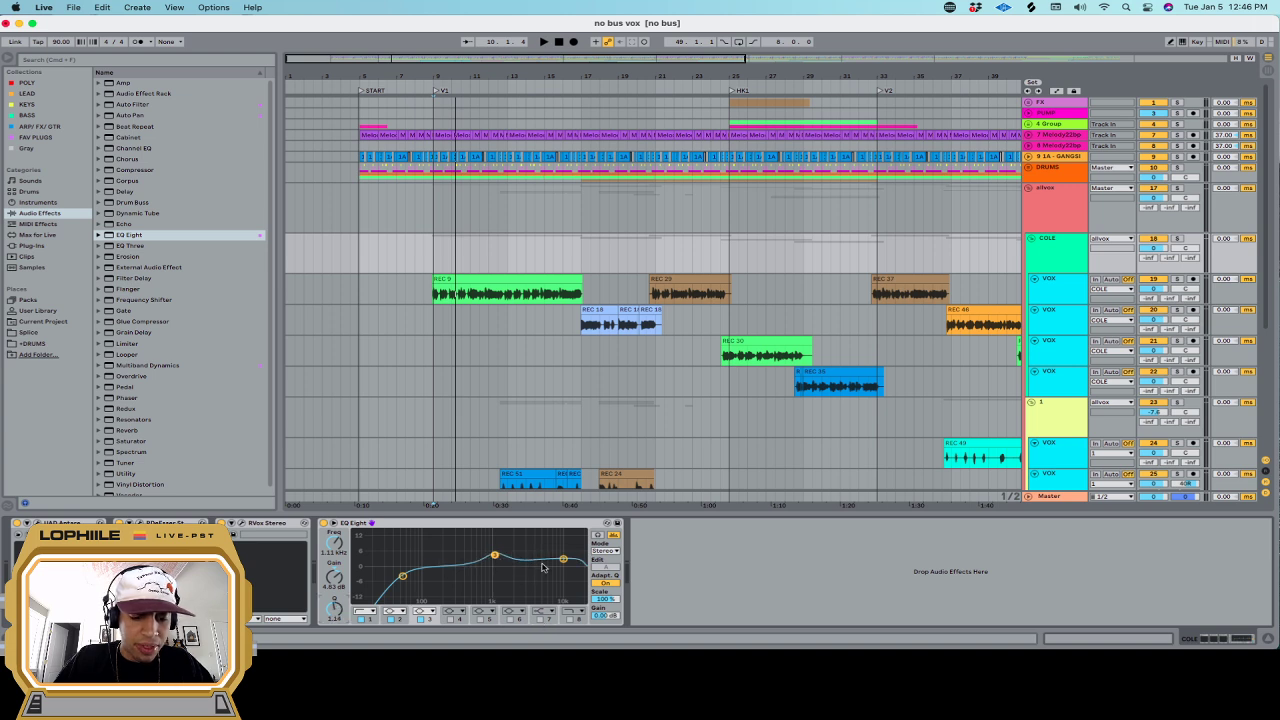
drag(494, 557, 510, 558)
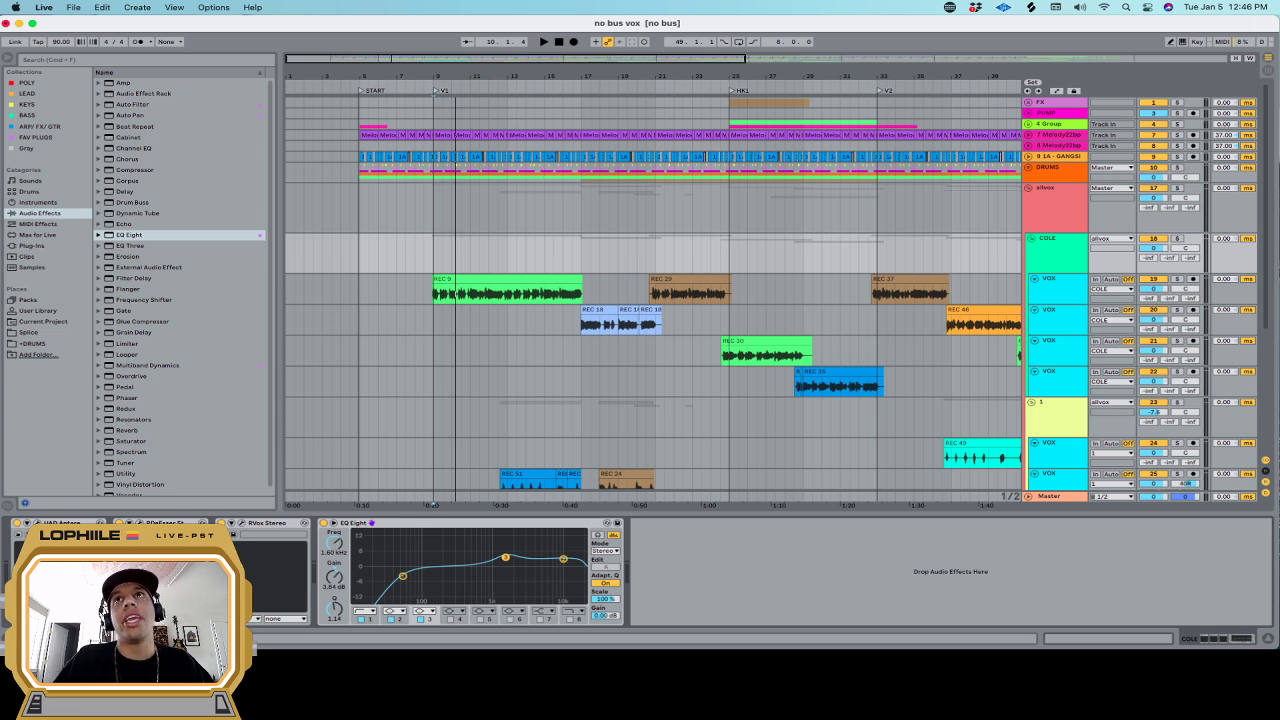
mouse_move(505, 557)
mouse_down()
mouse_move(530, 557)
mouse_move(495, 563)
mouse_up()
key(space)
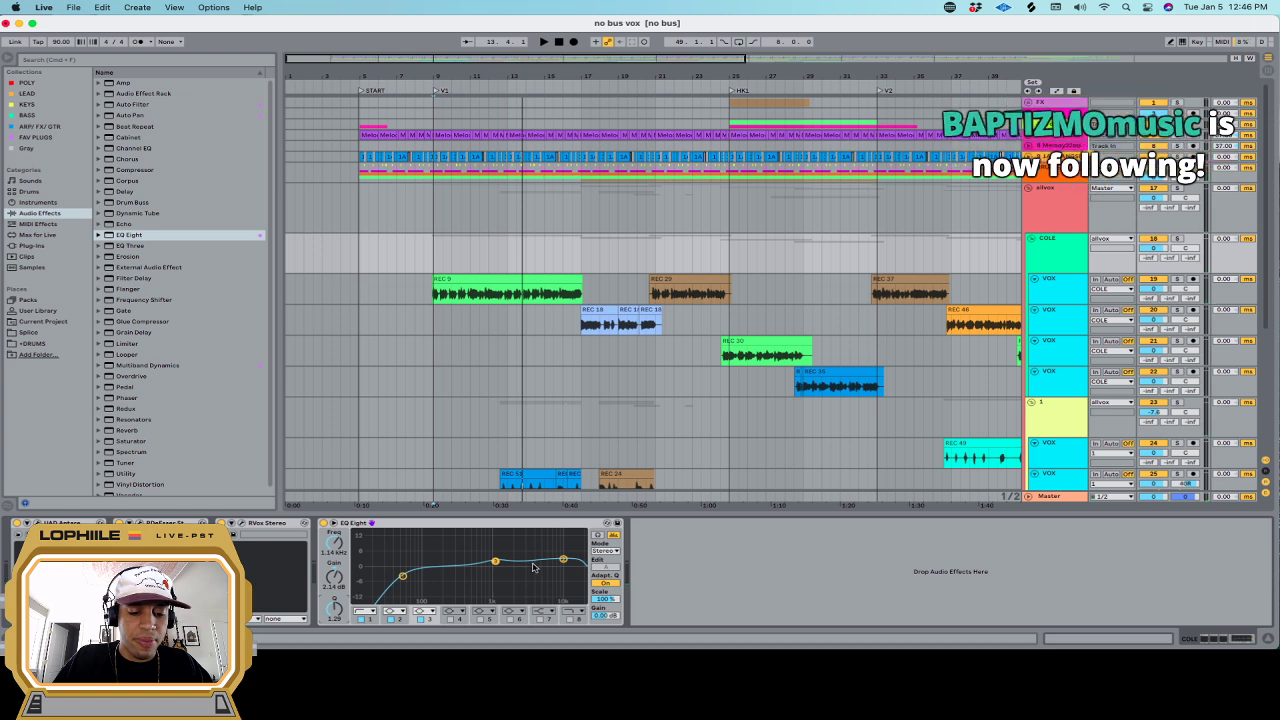
Enable EQ Eight's band 6 as a cut of about -1.61 dB at 4.00 kHz and audition the vocals from V1
click(518, 619)
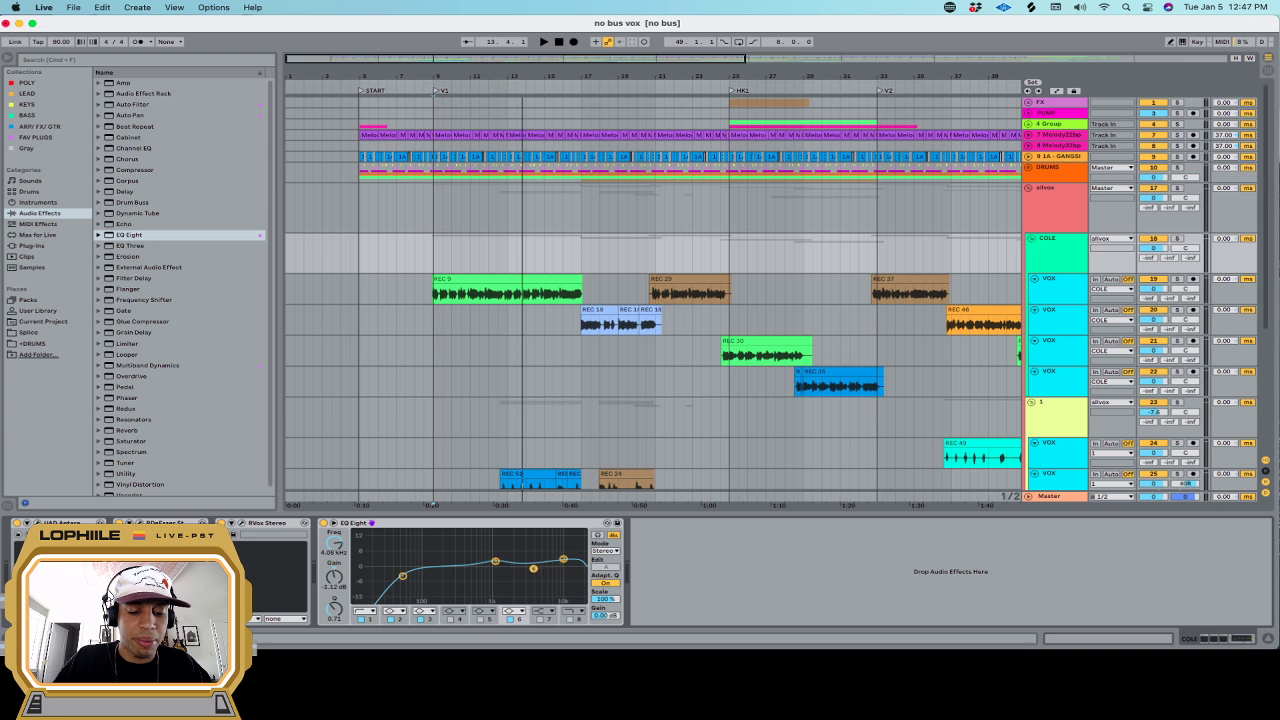
drag(533, 569, 533, 570)
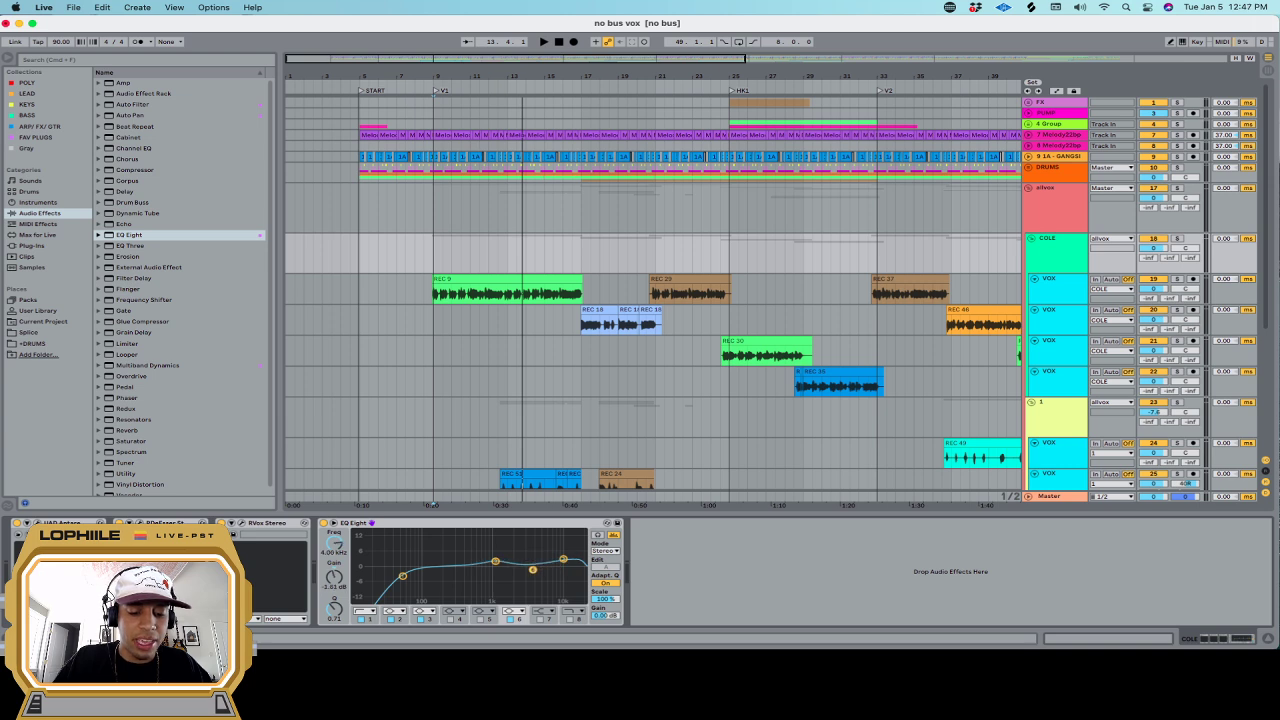
key(space)
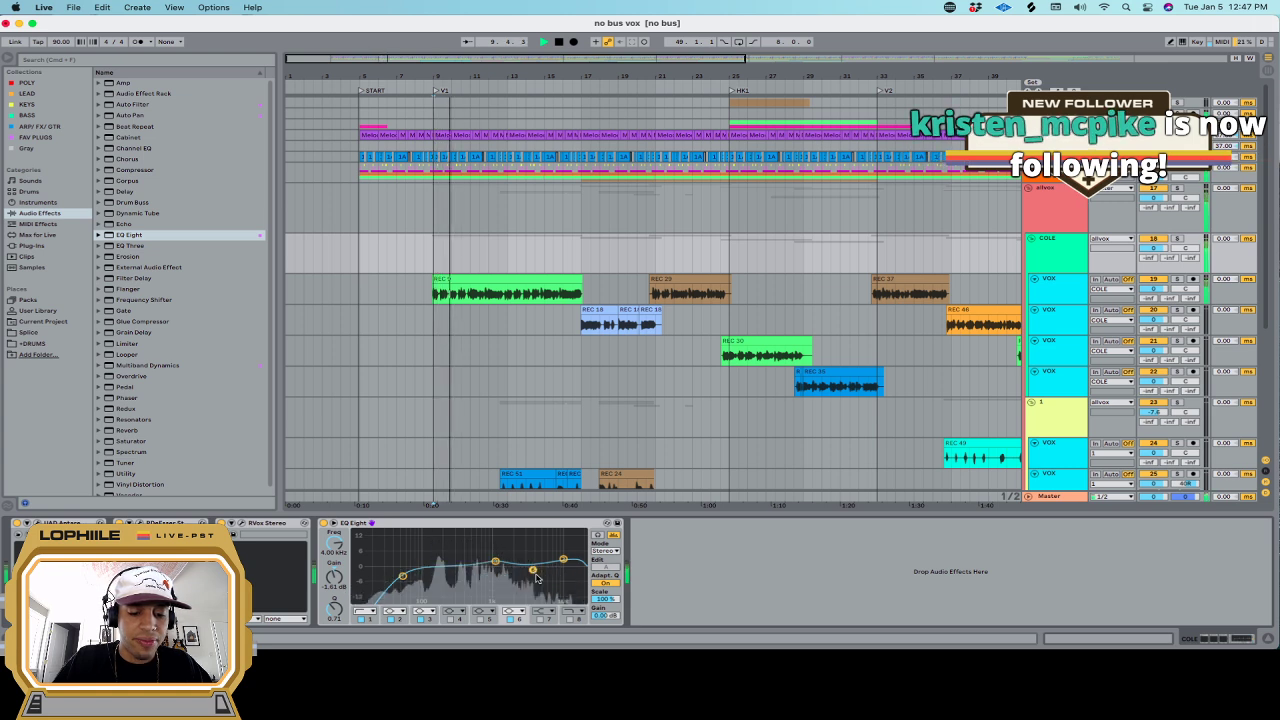
key(space)
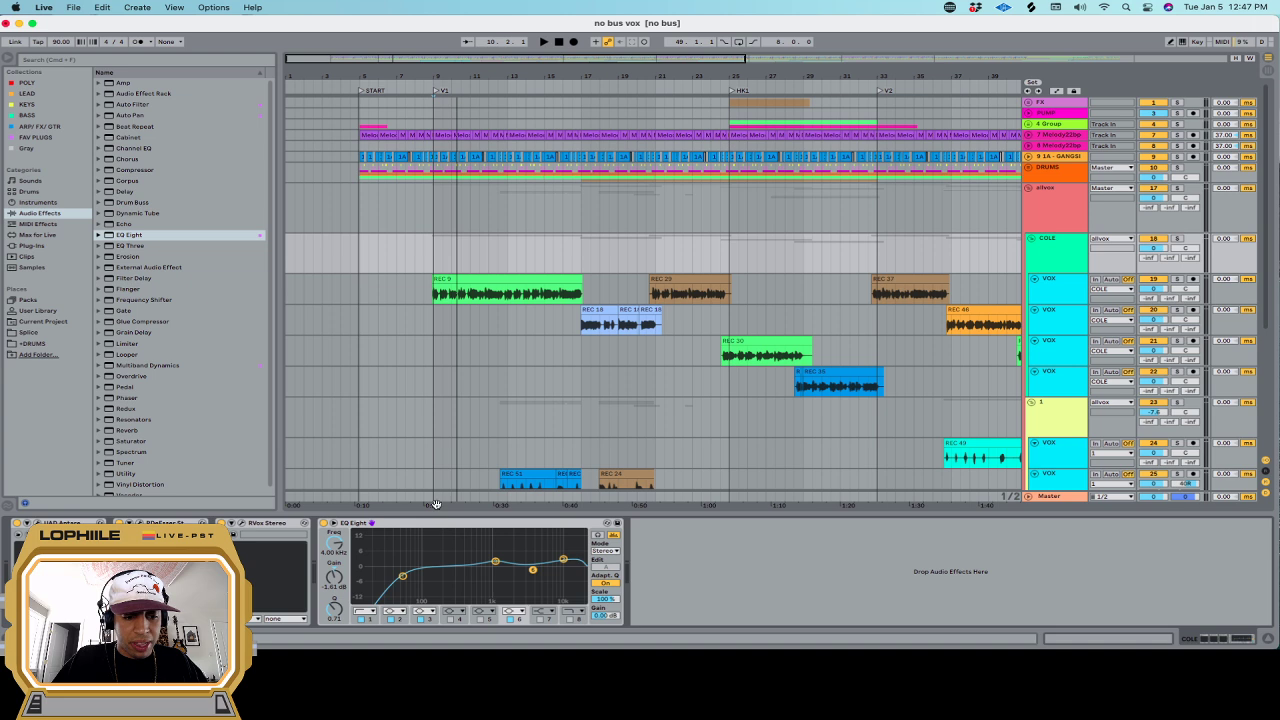
Find Clariphonic DSP MKII by searching the plug-ins for "kush", load it after EQ Eight on the COLE group, and reposition its window
click(92, 61)
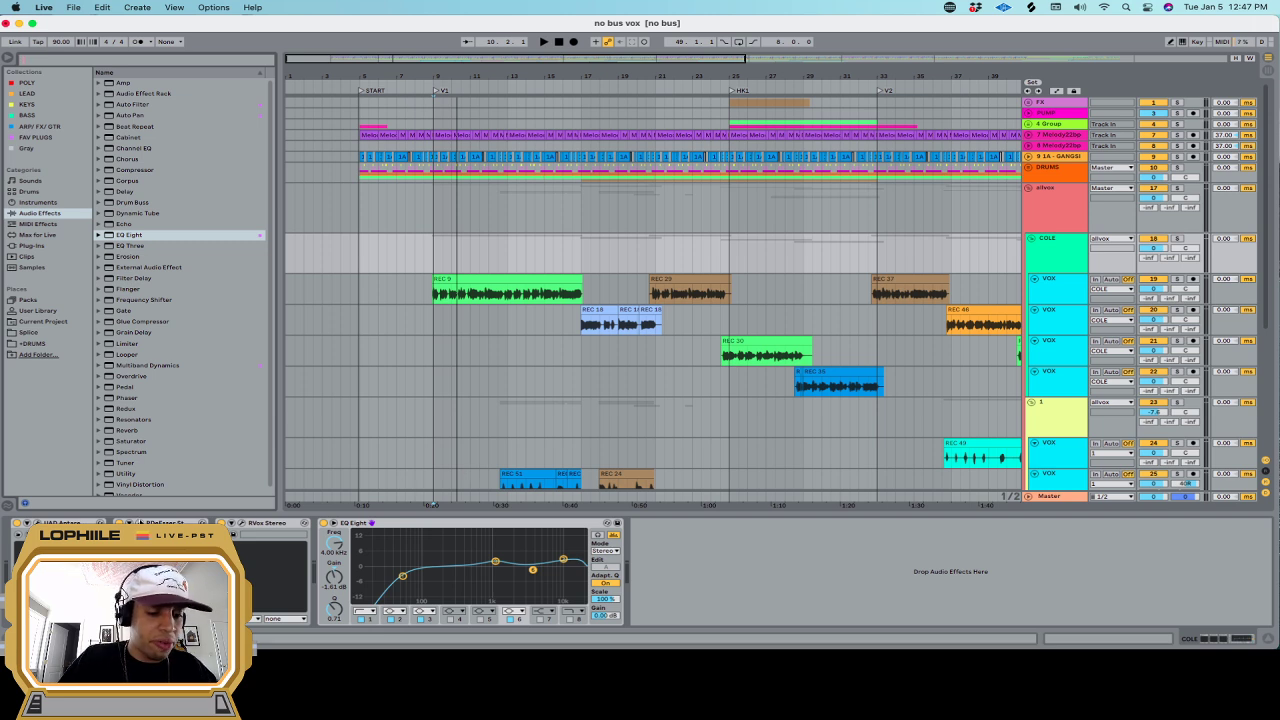
click(62, 524)
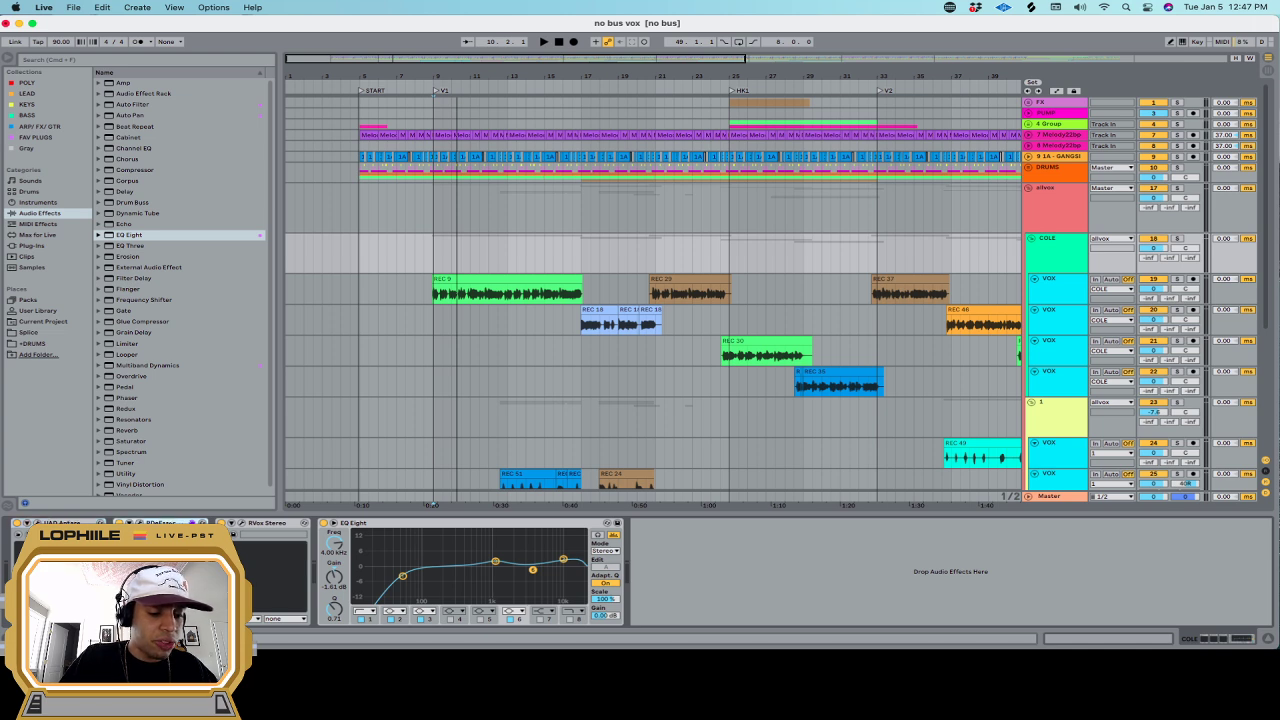
click(373, 524)
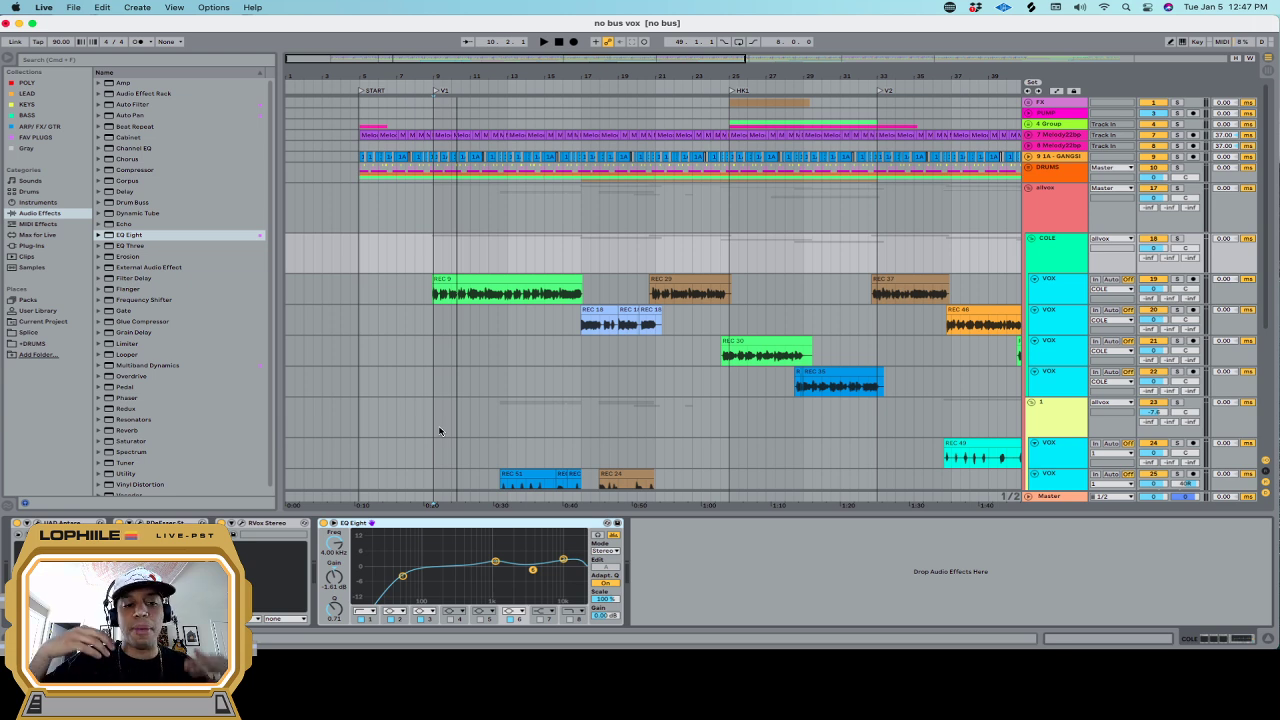
click(140, 59)
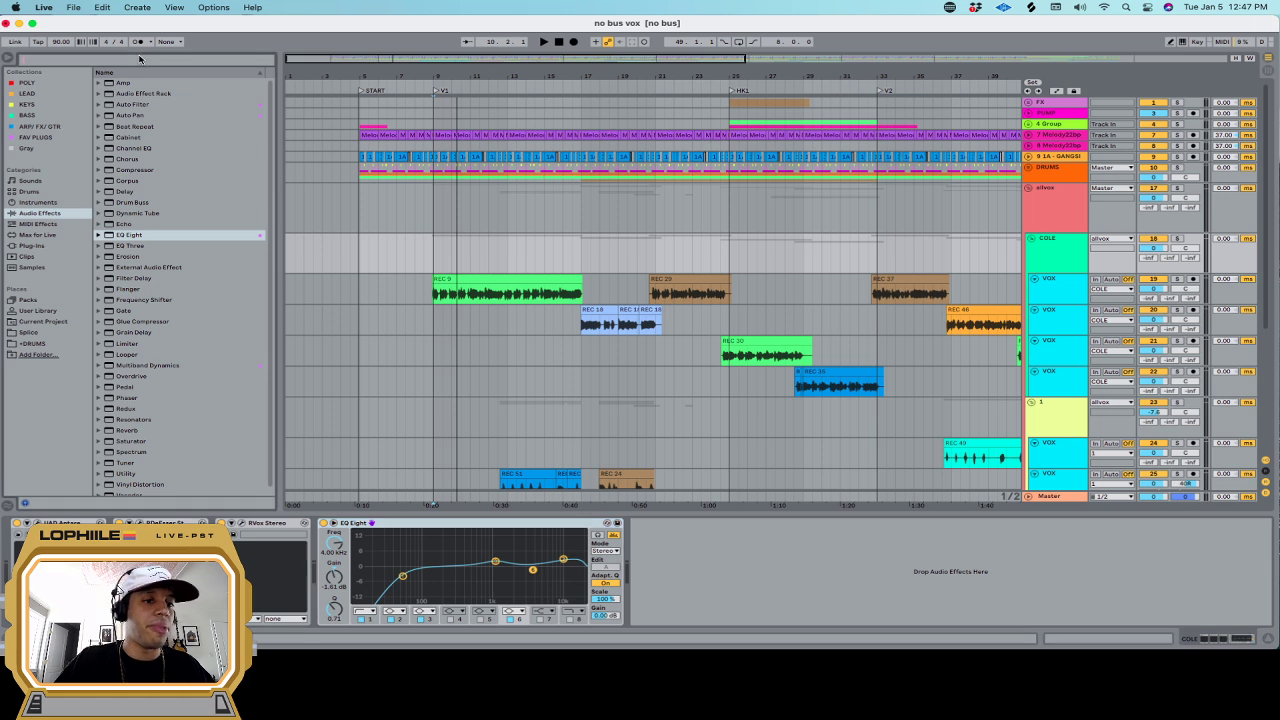
text(kush)
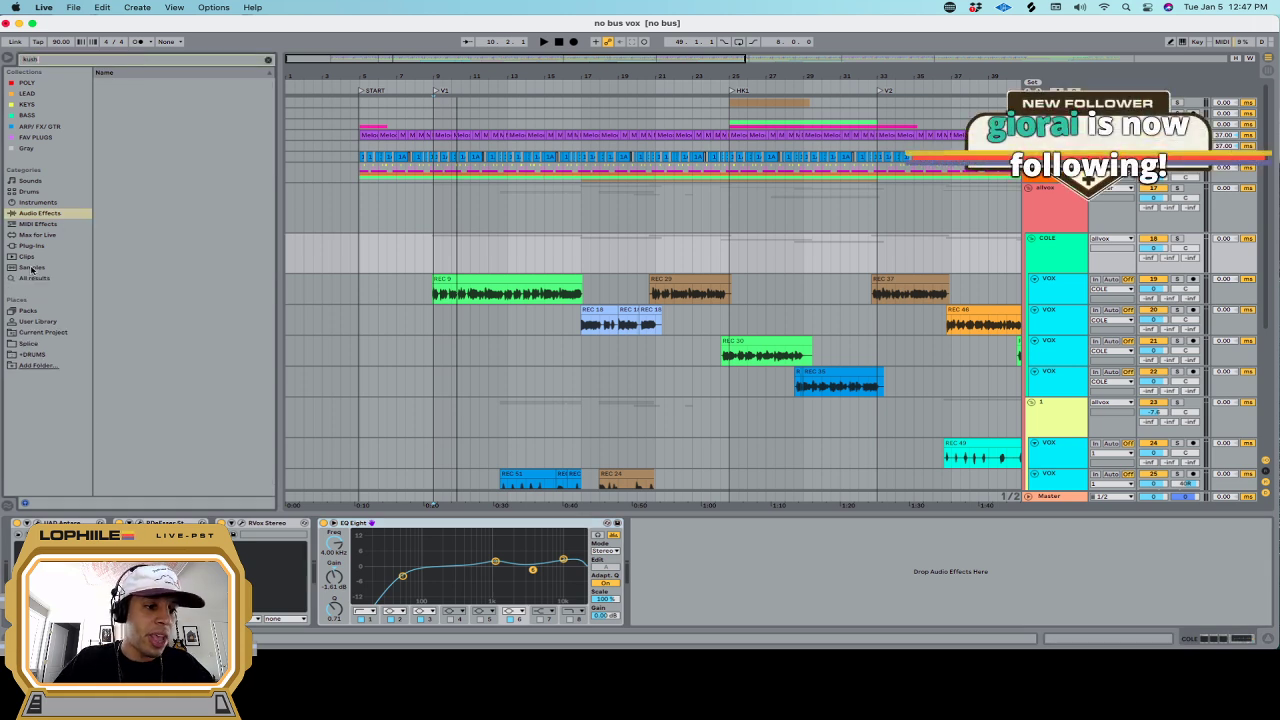
click(40, 246)
click(100, 83)
click(108, 94)
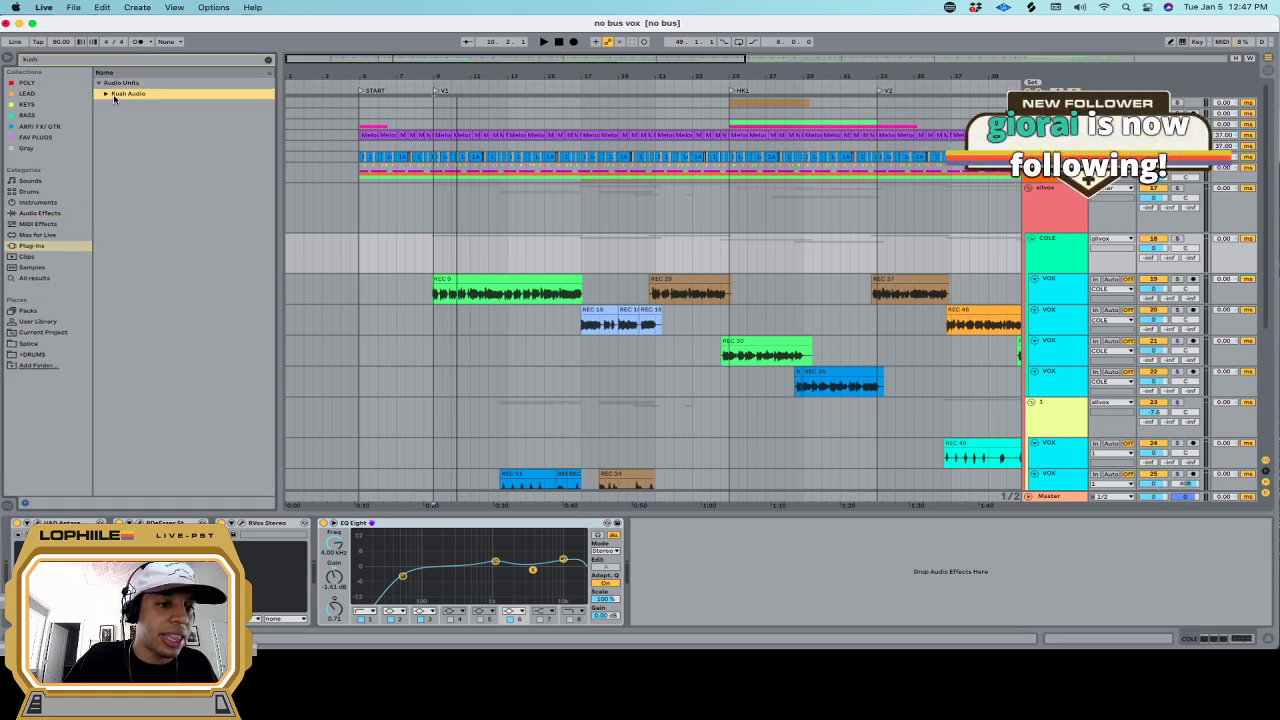
click(150, 105)
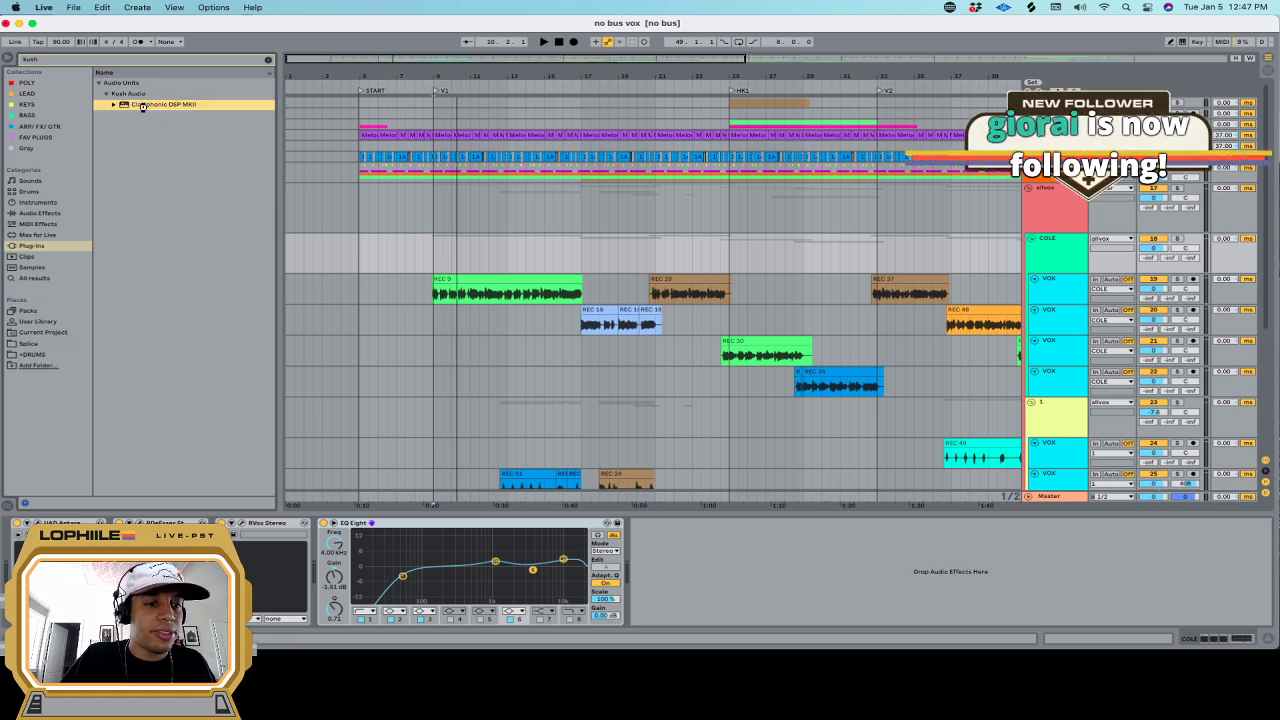
drag(967, 456, 967, 456)
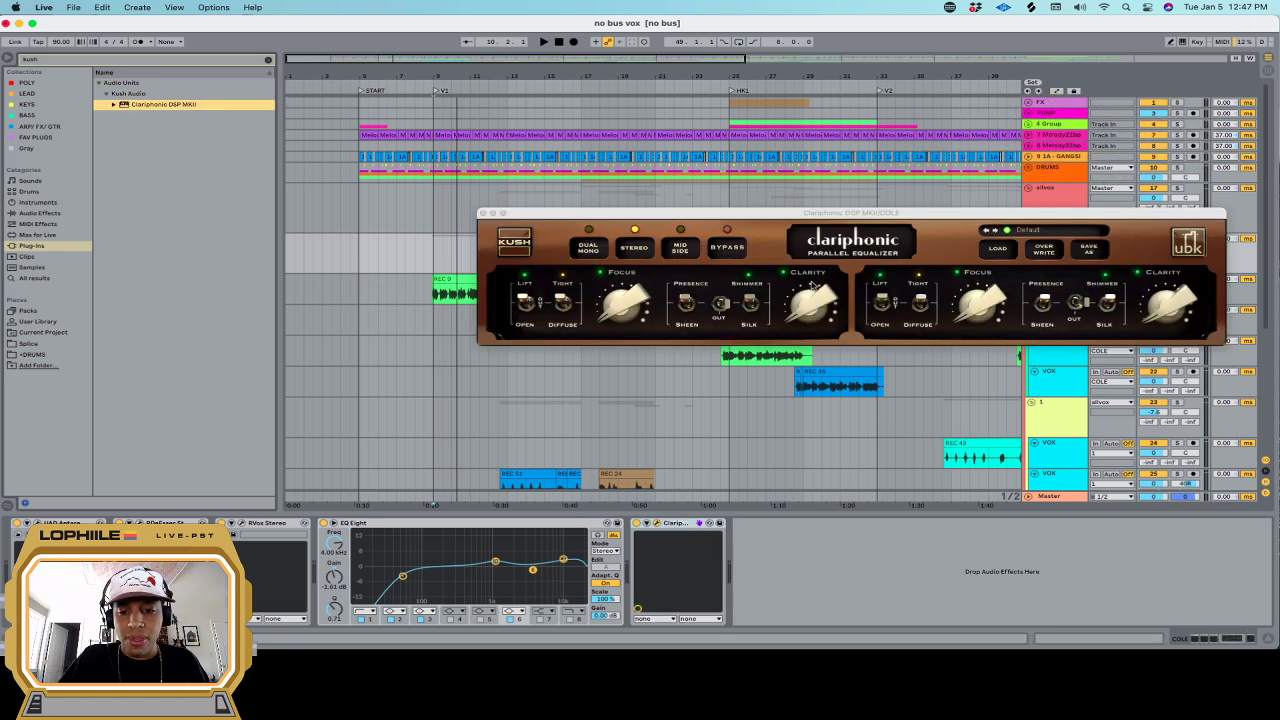
drag(862, 212, 676, 207)
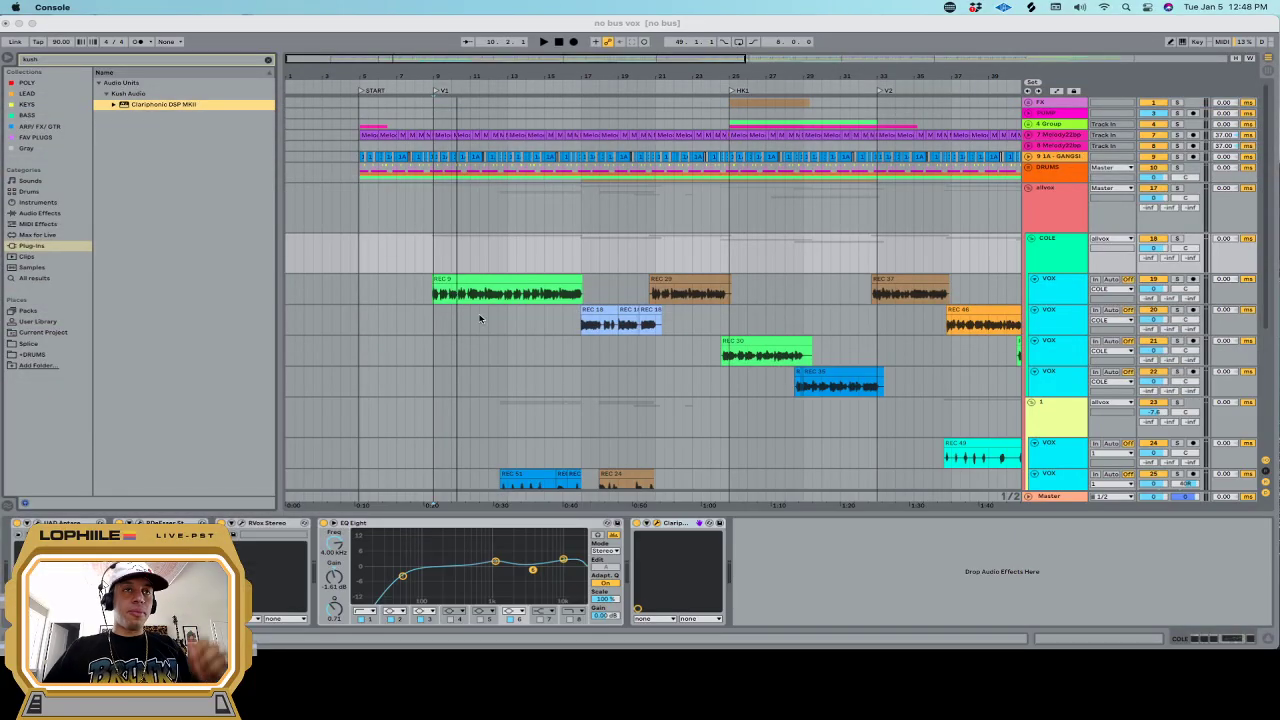
Open and reposition the Clariphonic DSP MKII window, solo the COLE group and audition the vocals with the Clarity knob raised
click(656, 524)
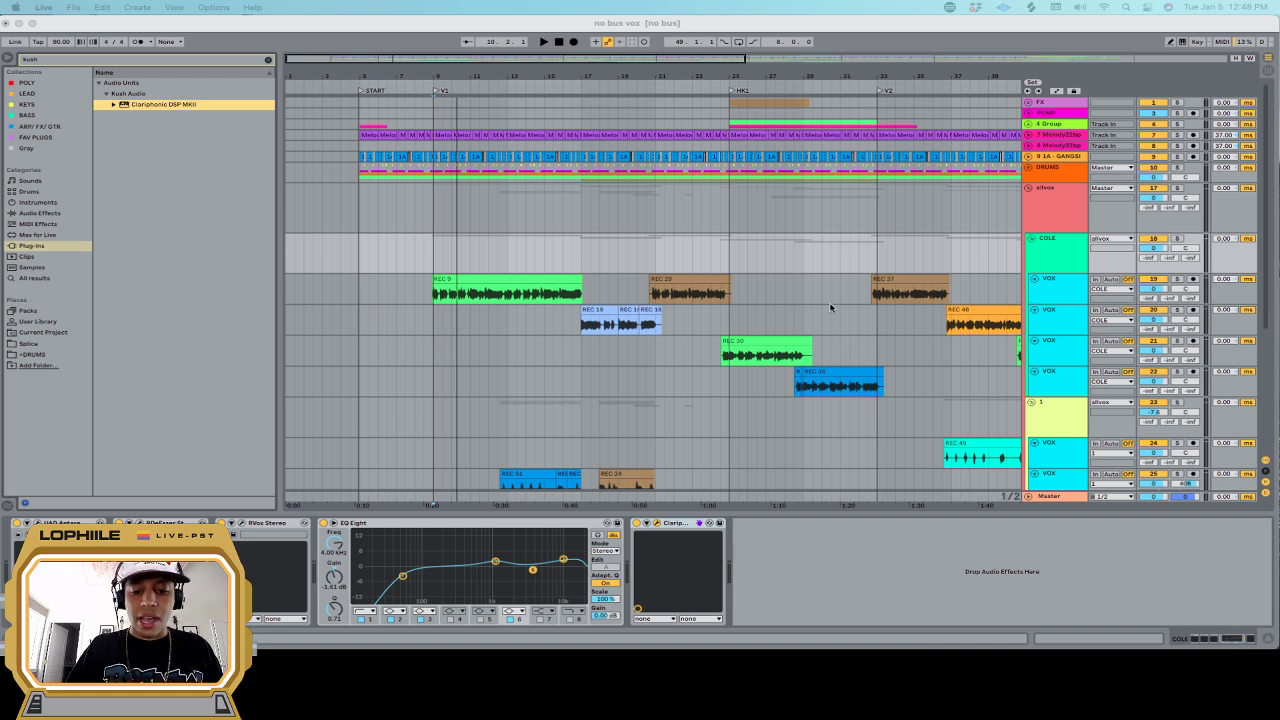
click(656, 524)
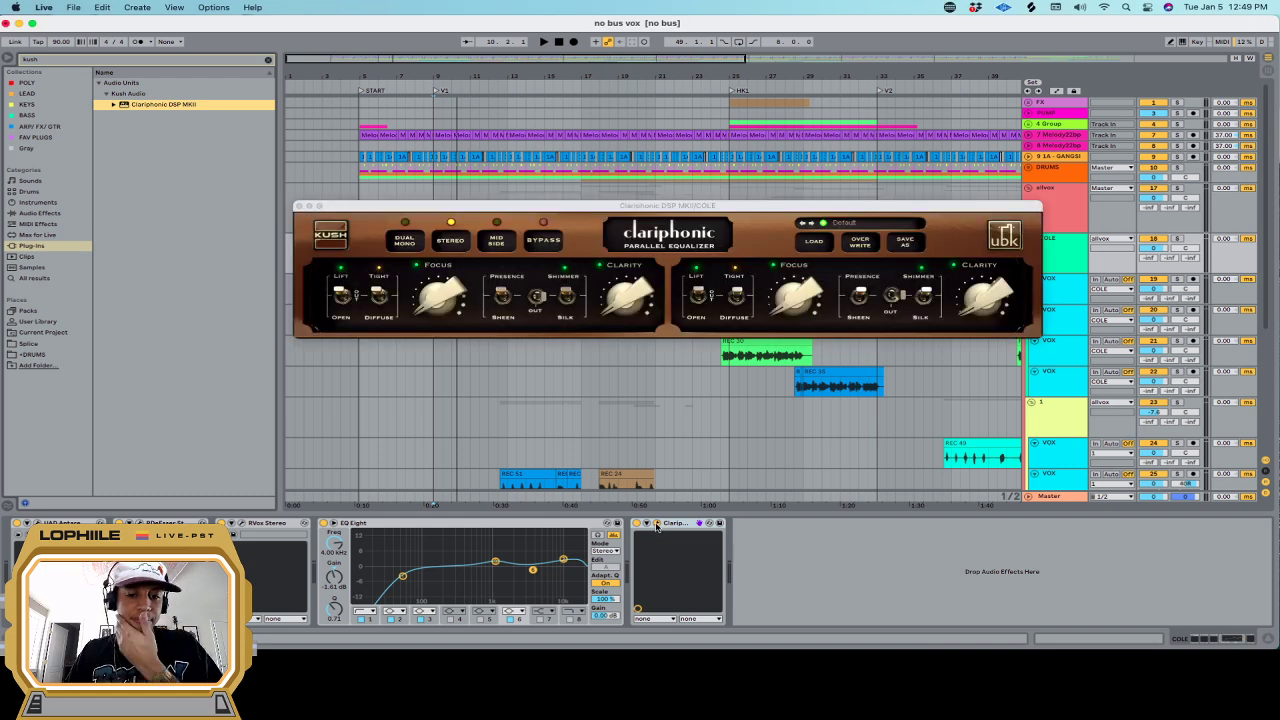
drag(717, 206, 652, 198)
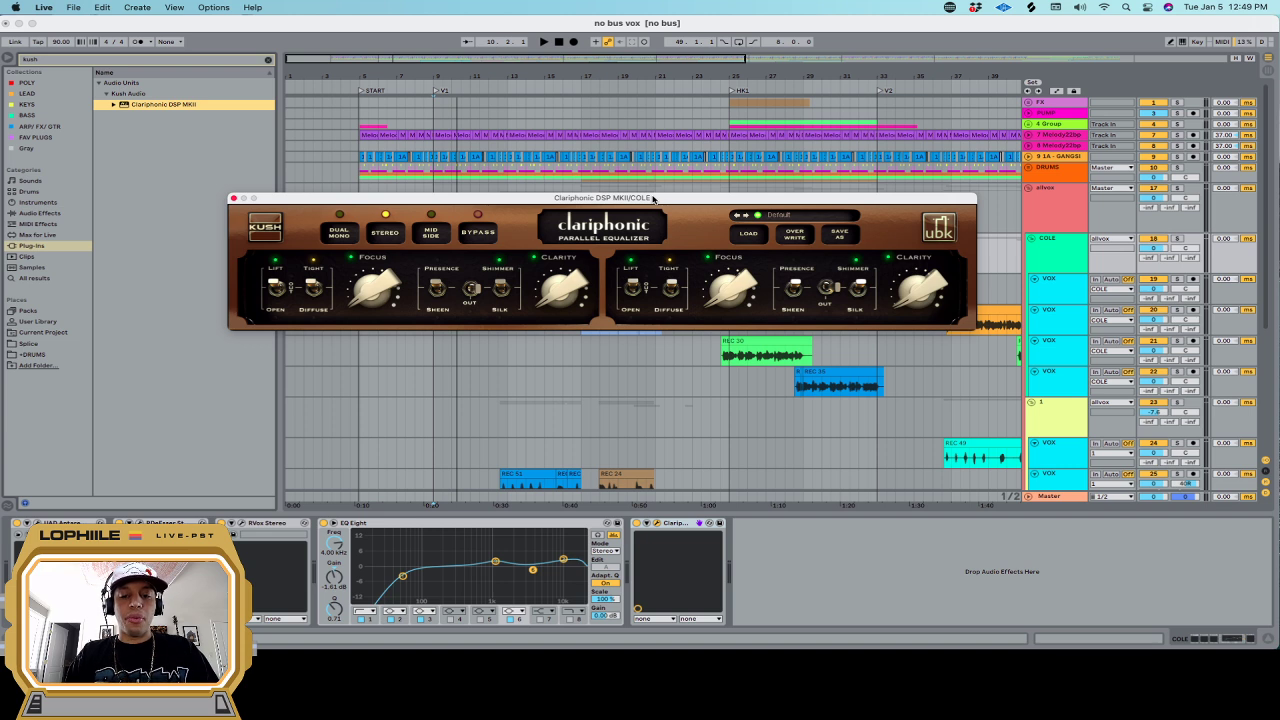
click(1180, 240)
key(space)
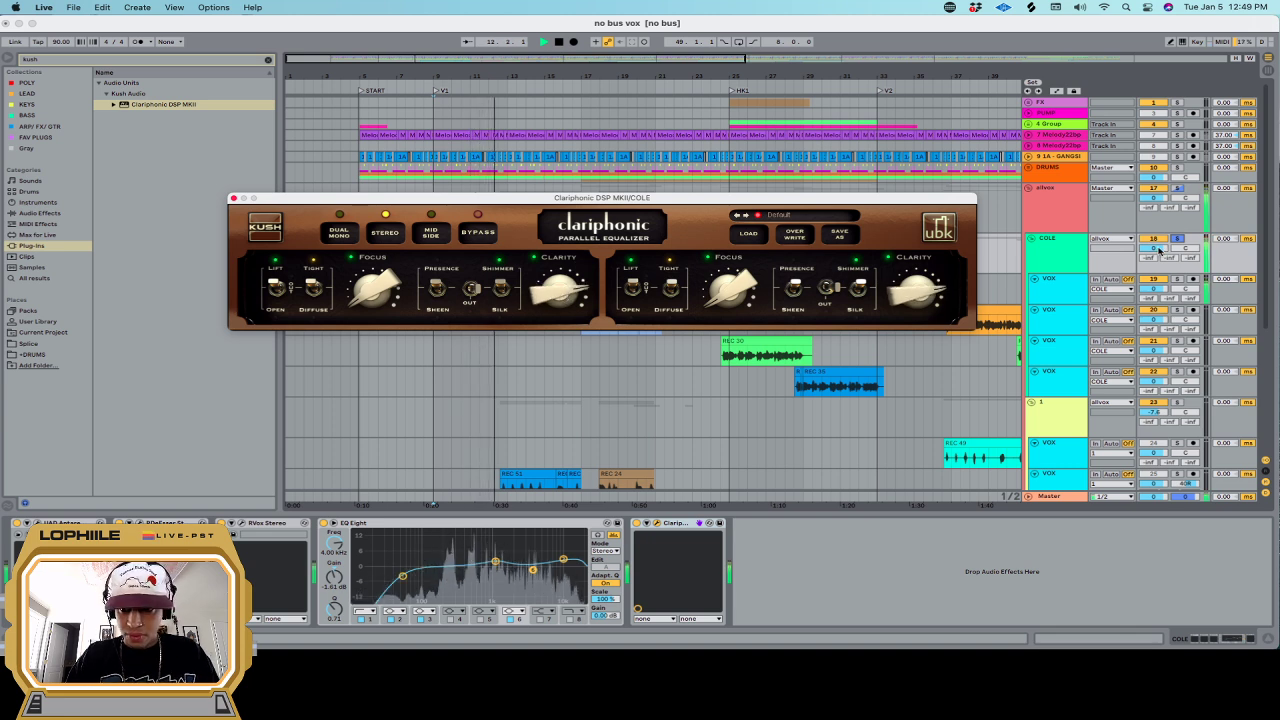
key(space)
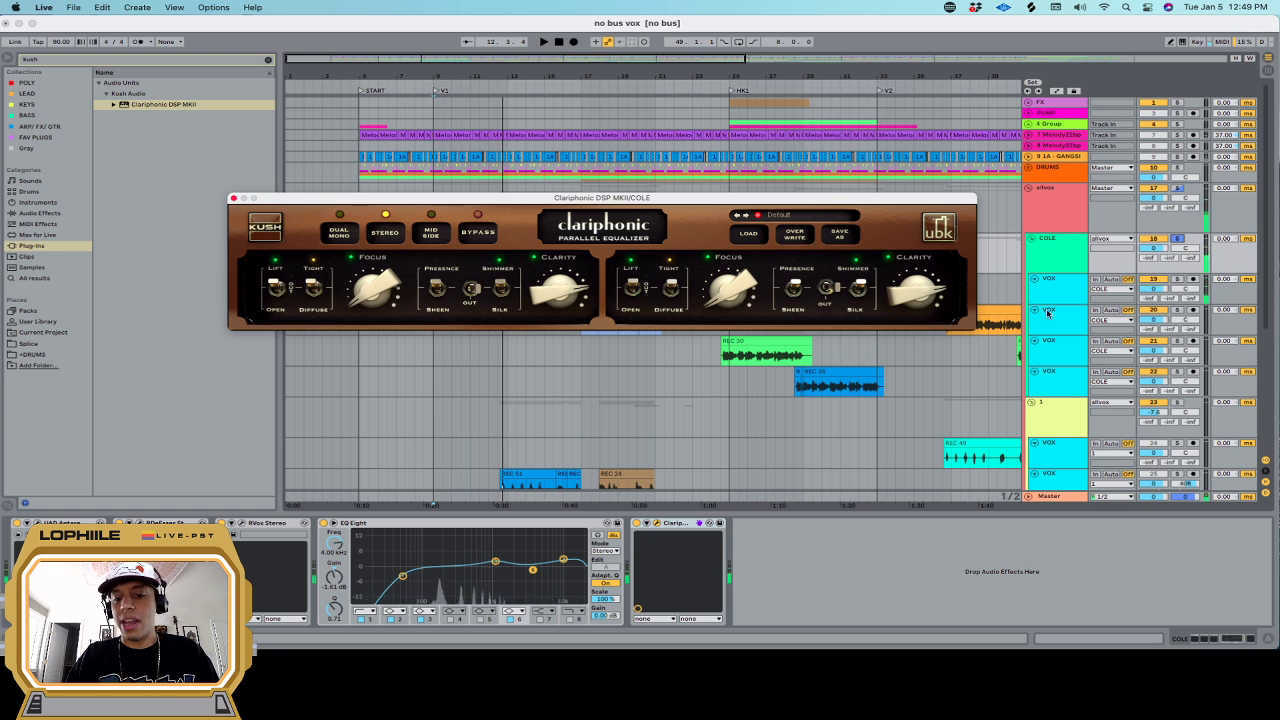
Lower the COLE group's volume to -4.4 dB while the soloed vocals play, and stop playback
click(1160, 250)
key(space)
drag(1160, 250, 1160, 259)
key(space)
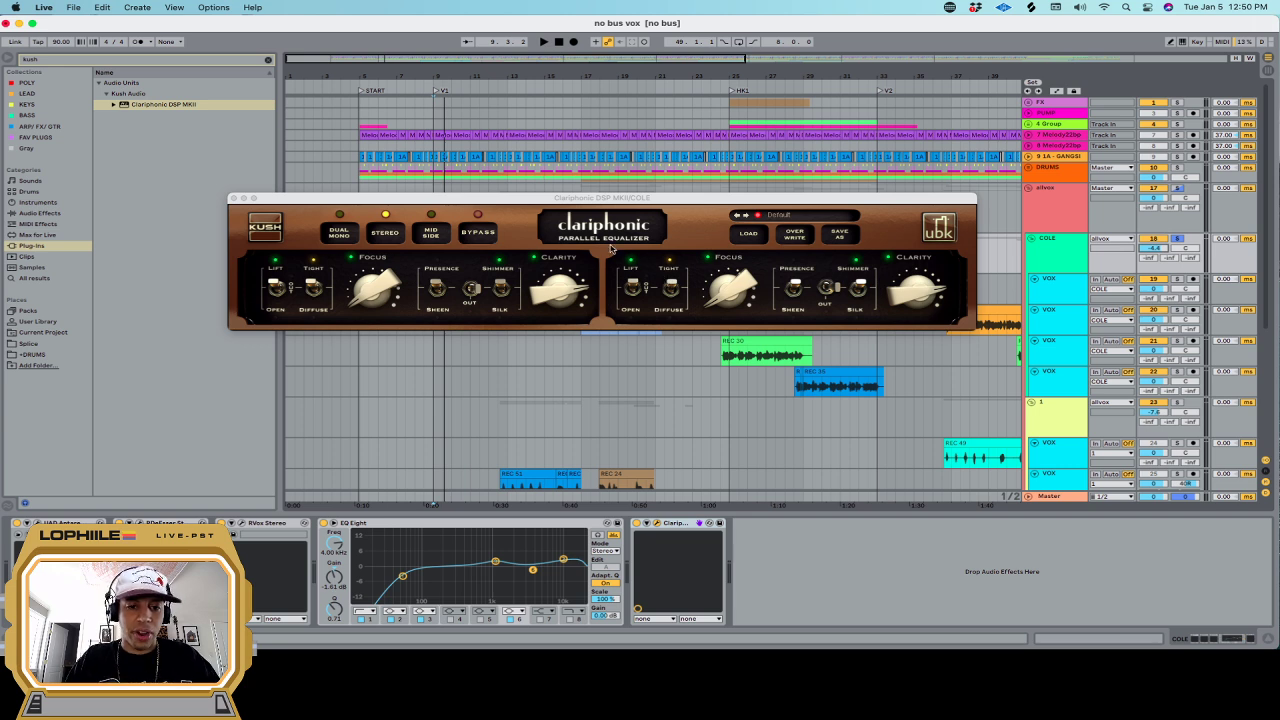
Adjust Clariphonic's Clarity, unsolo the COLE group and lower its volume to -6.2 dB while auditioning it against the full mix
drag(553, 290, 553, 305)
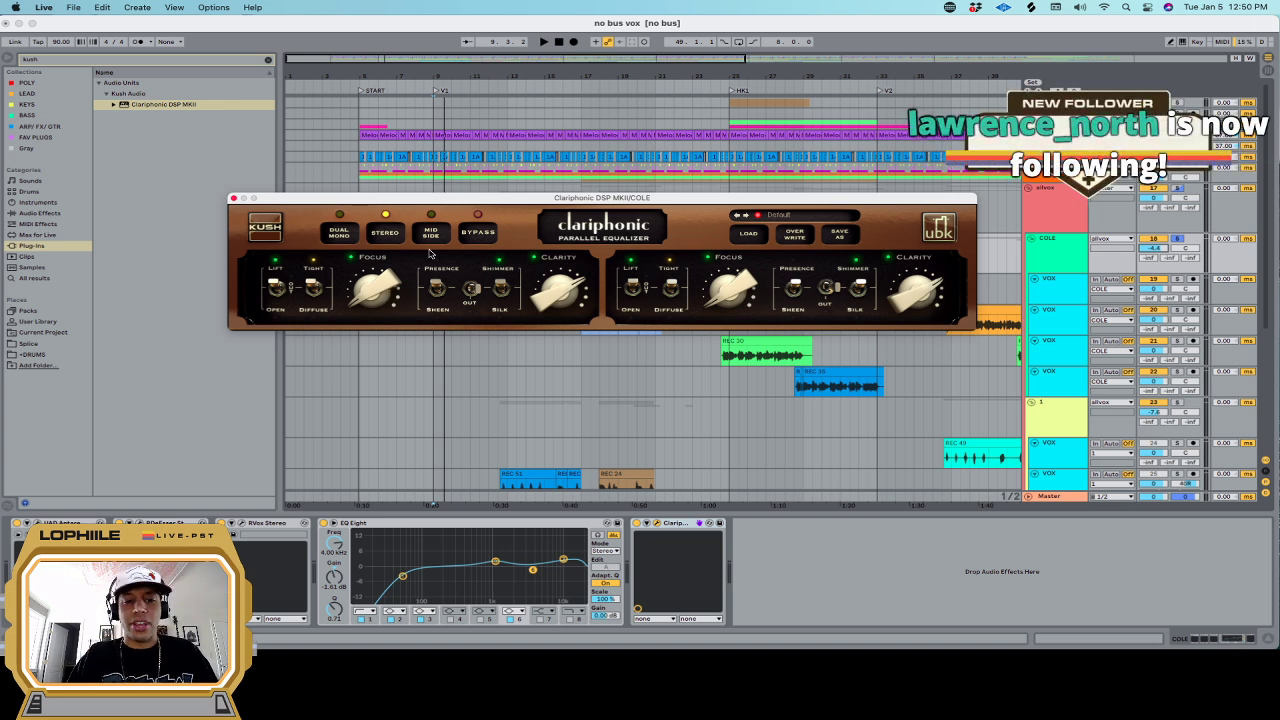
key(space)
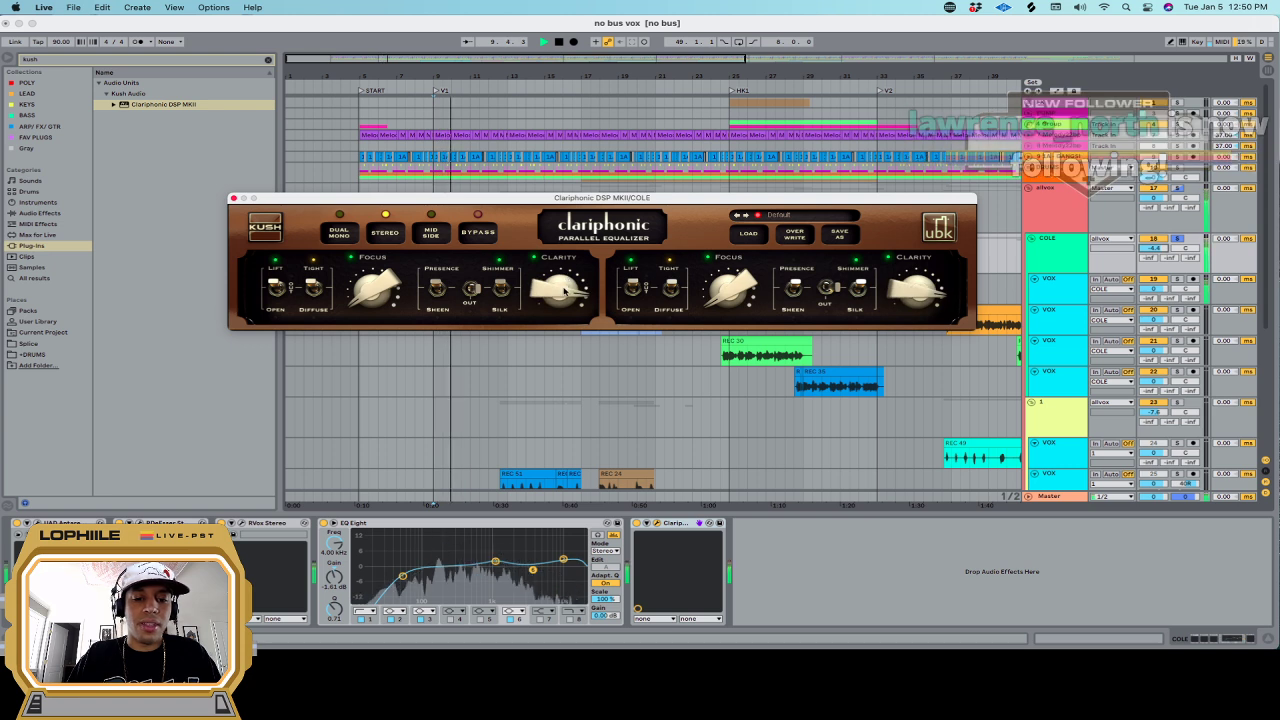
click(1180, 239)
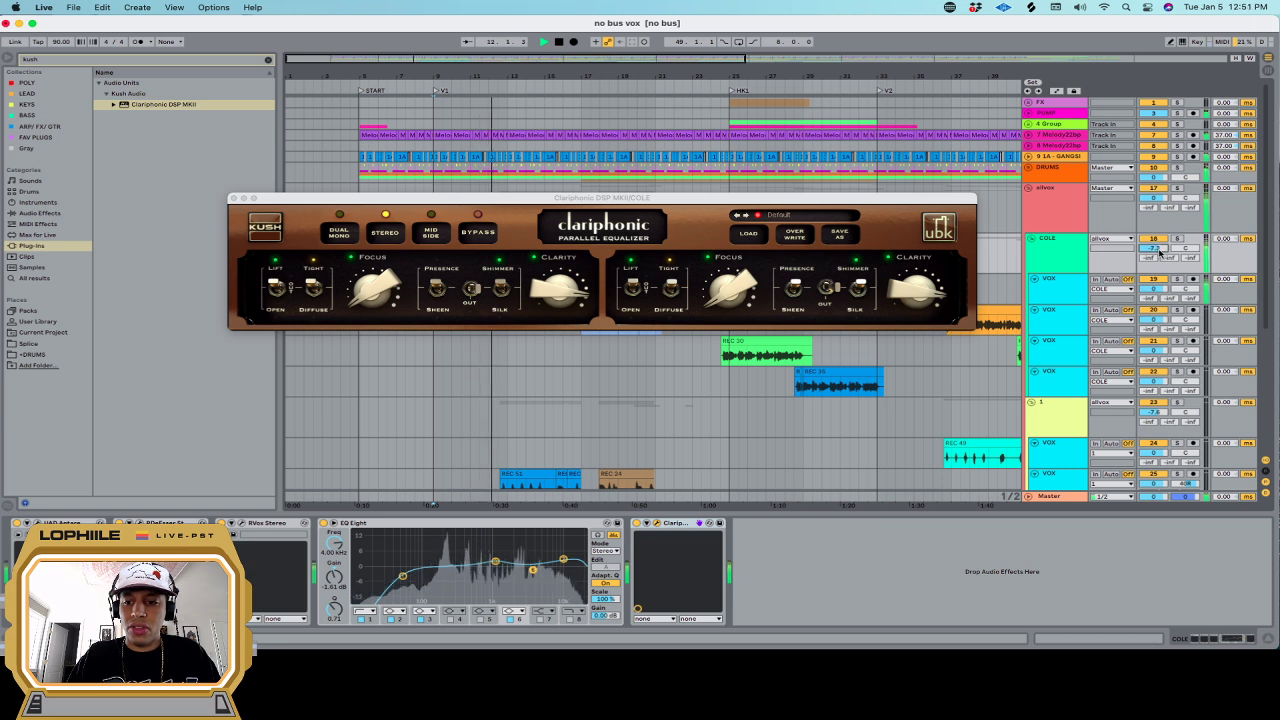
key(space)
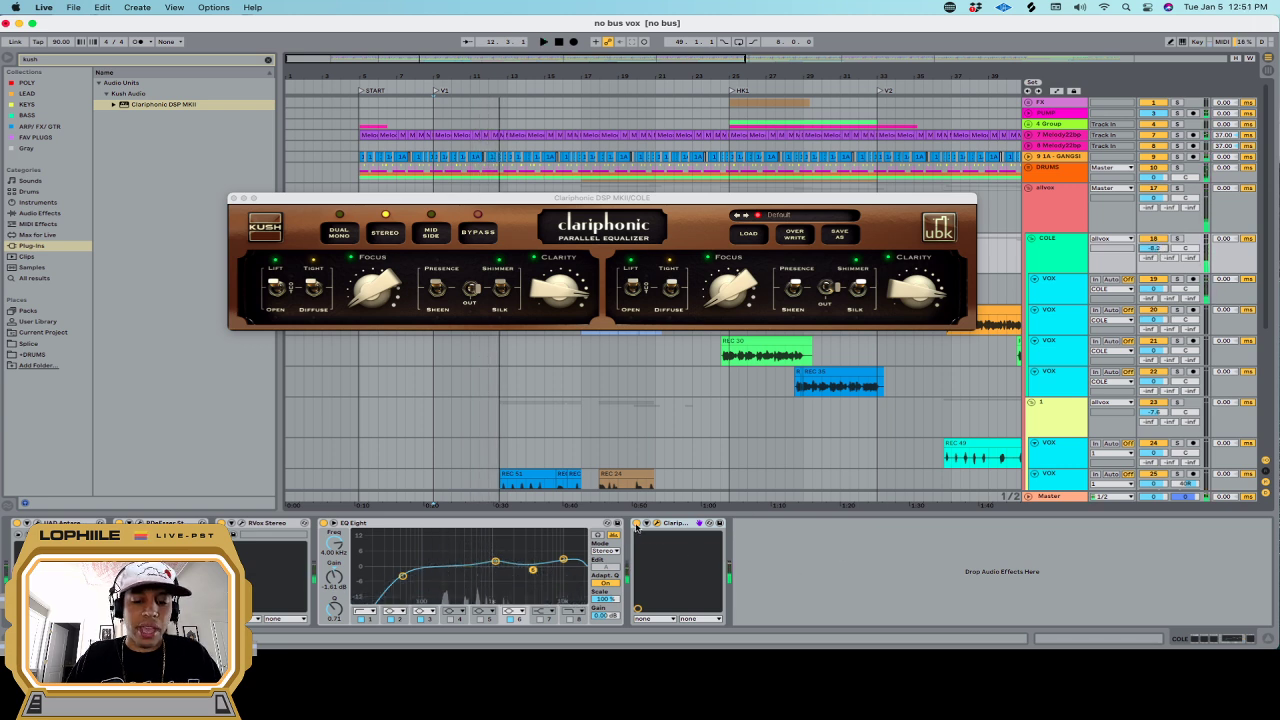
key(space)
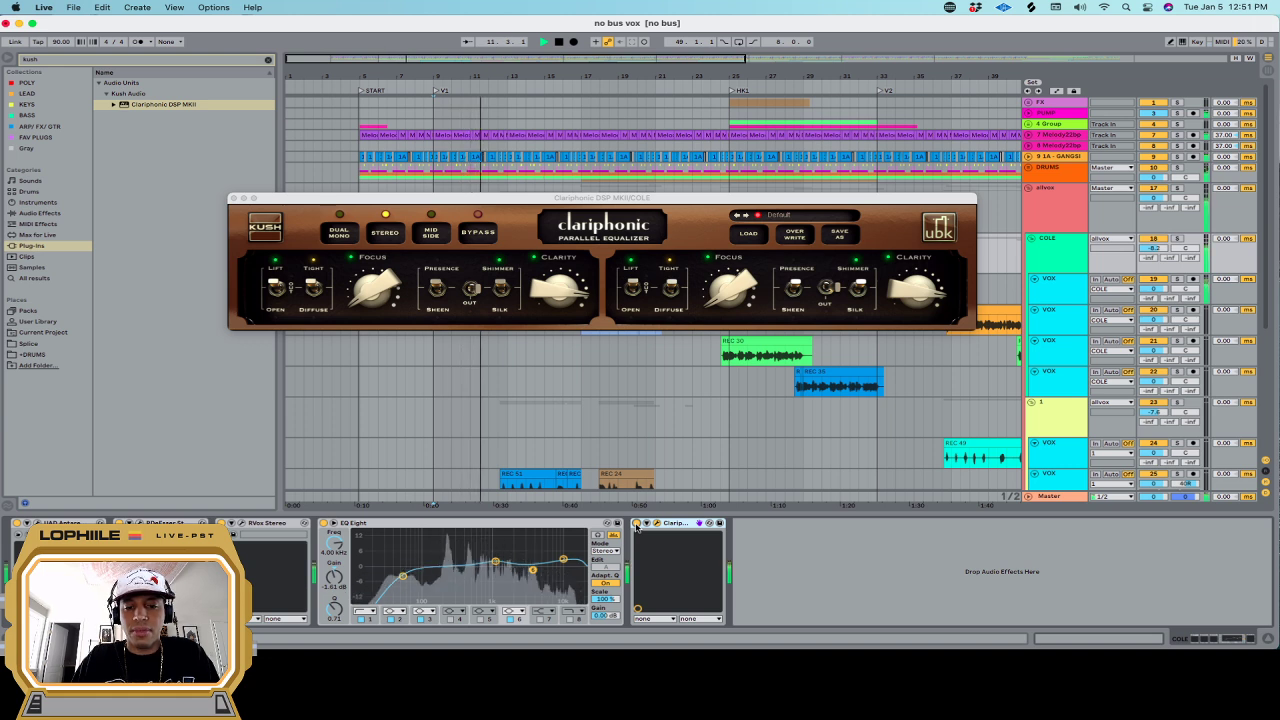
key(space)
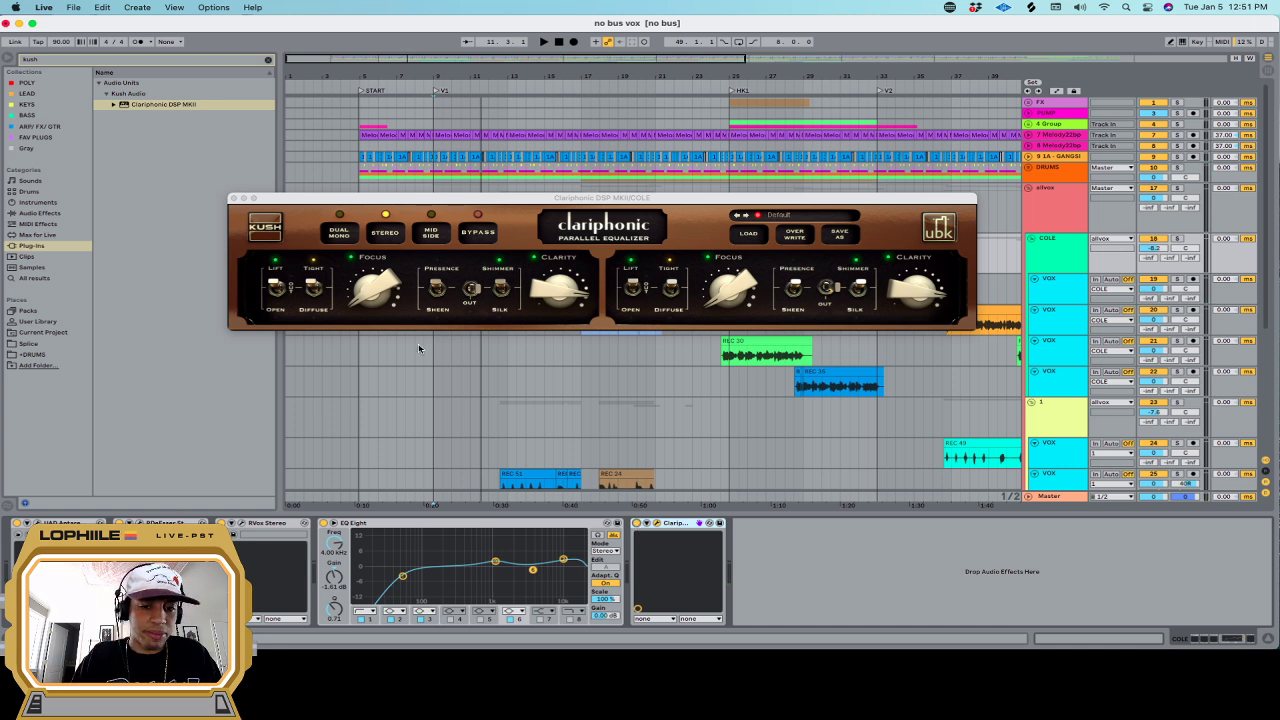
Close the Clariphonic window, briefly play the mix and search the plug-ins for "de e"
click(234, 199)
key(space)
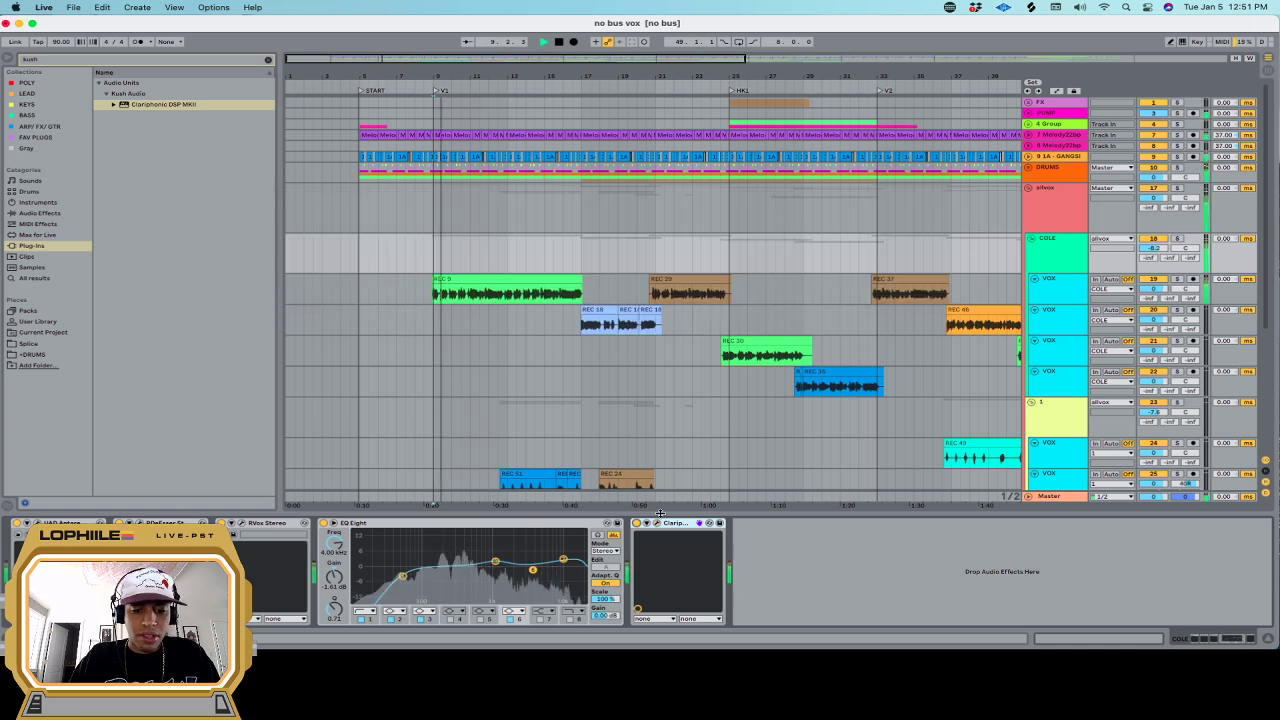
drag(46, 59, 1, 58)
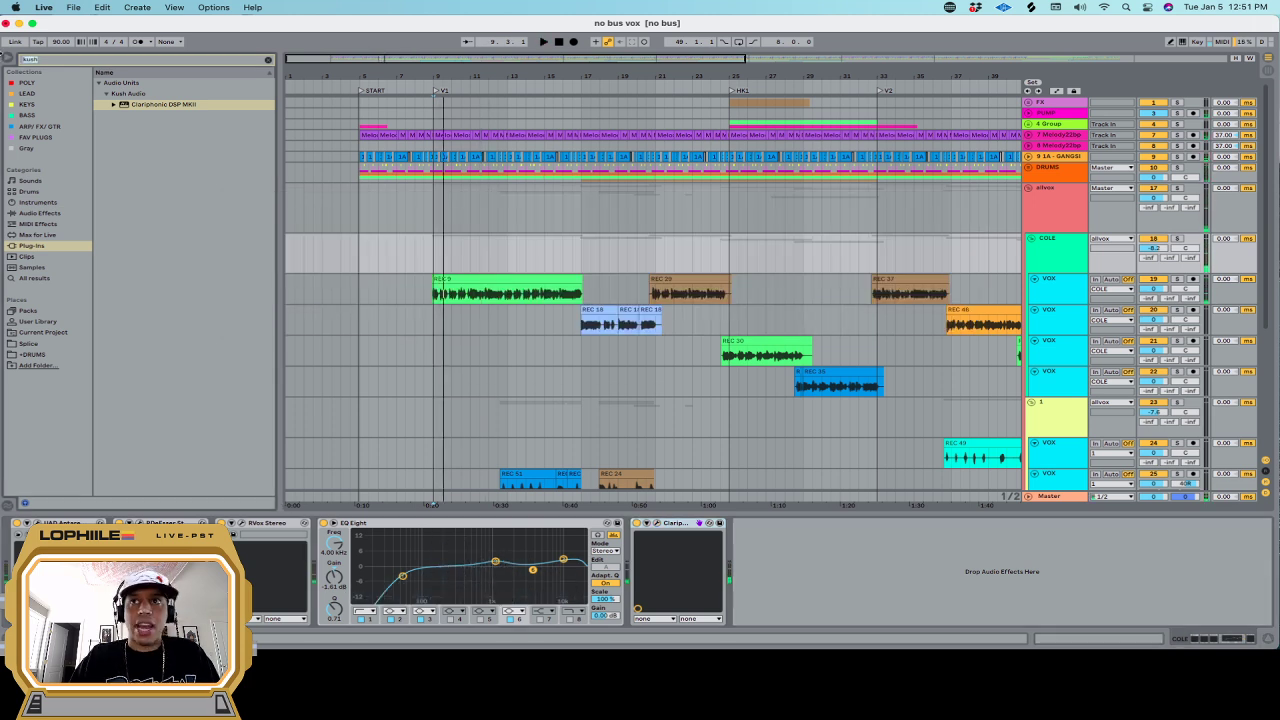
text(dees)
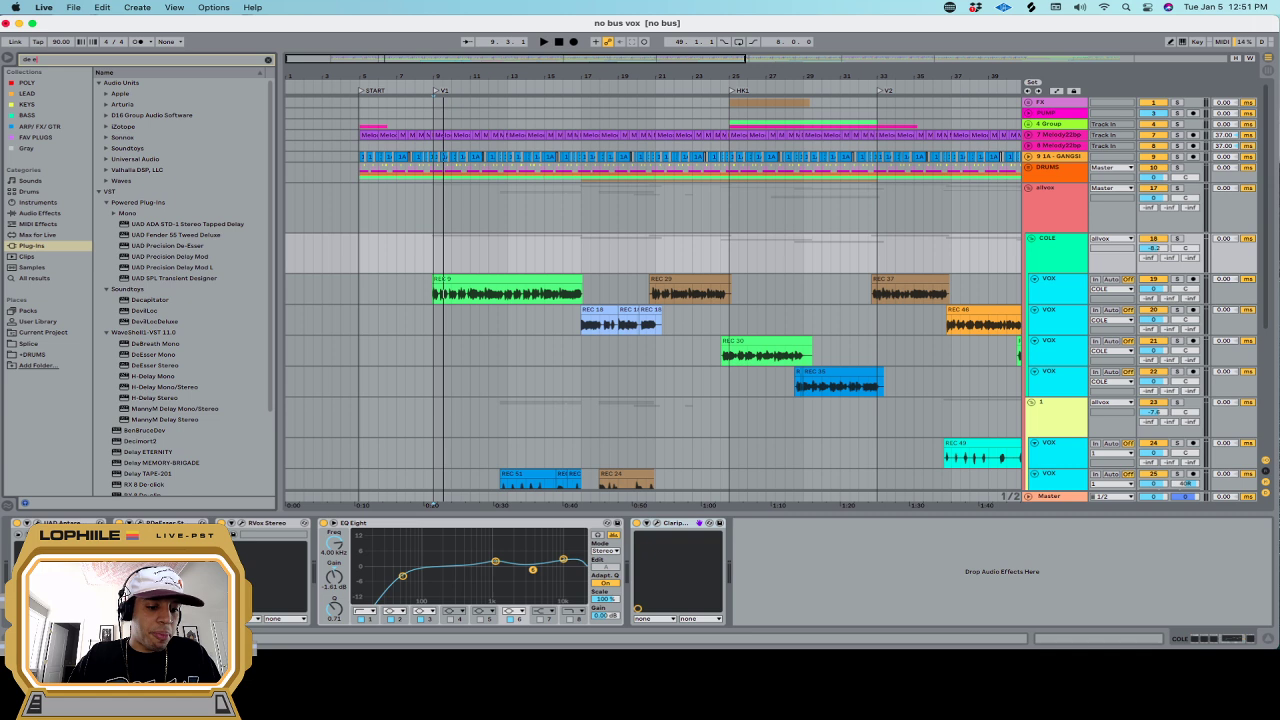
Readjust the Range of the COLE group's RDeEsser during playback, stop the vocals and close the plug-in window
key(space)
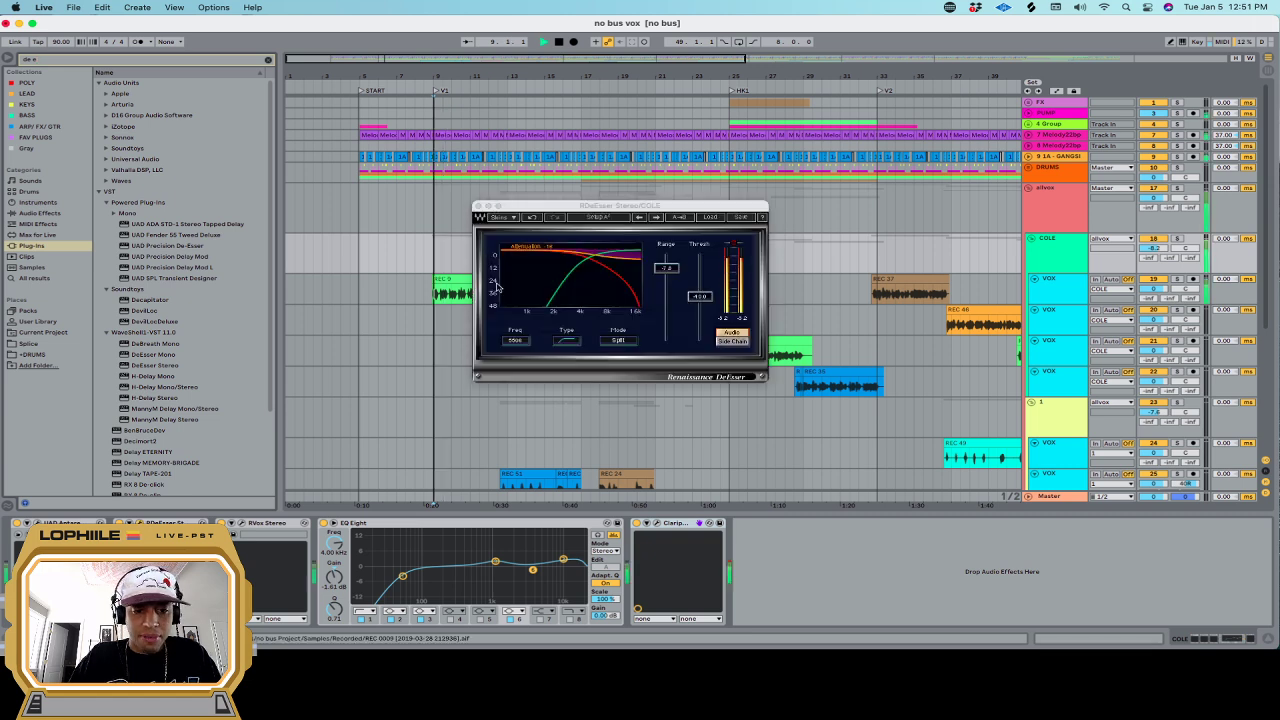
key(space)
click(663, 268)
key(space)
key(space)
key(space)
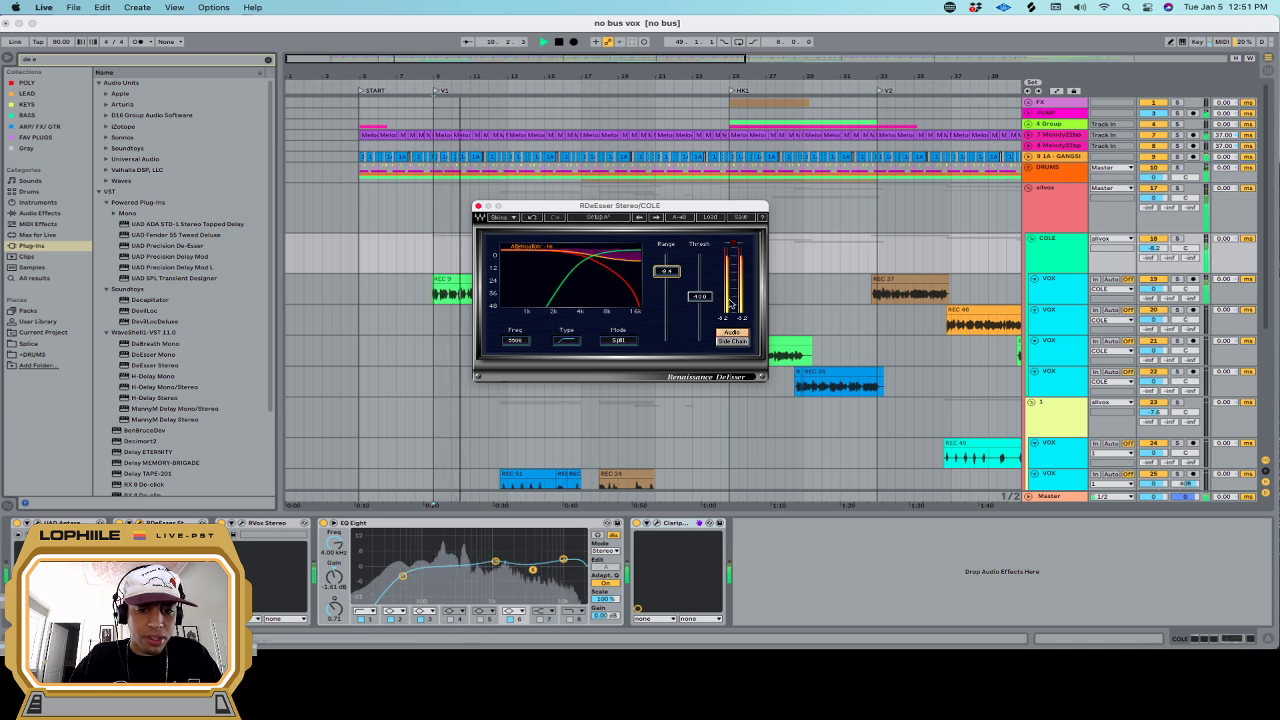
drag(674, 275, 674, 273)
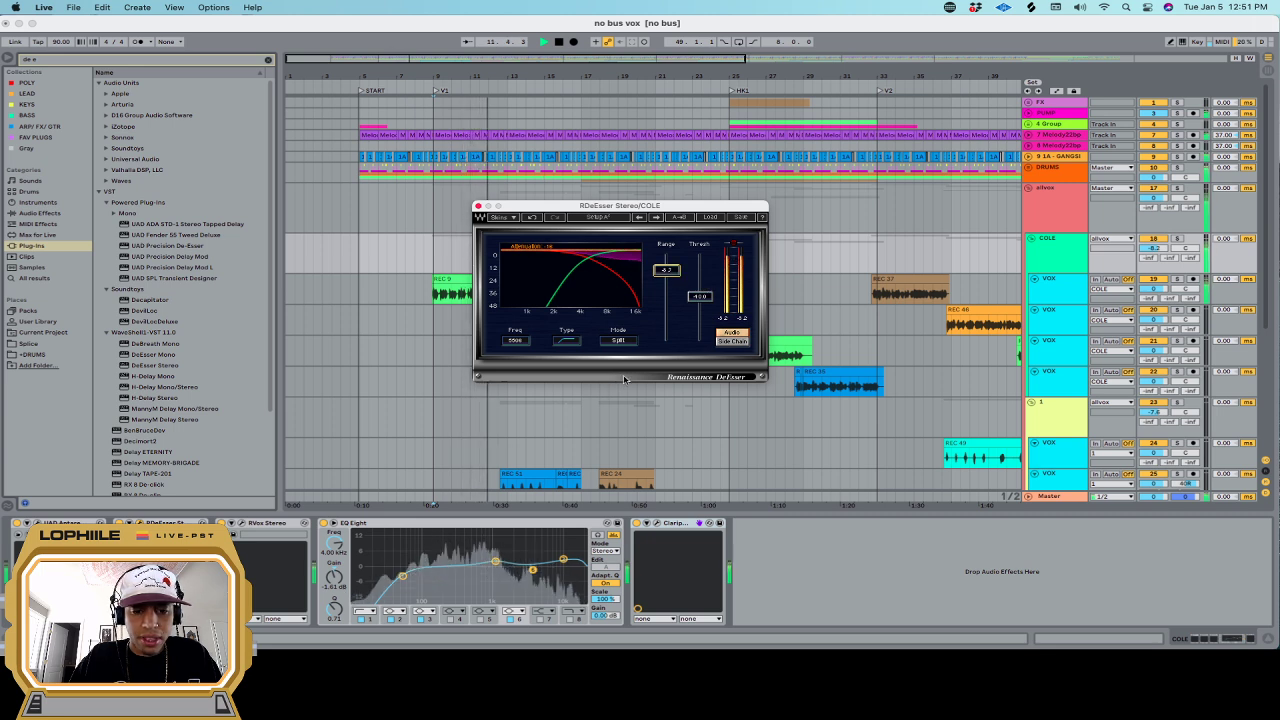
key(space)
click(477, 205)
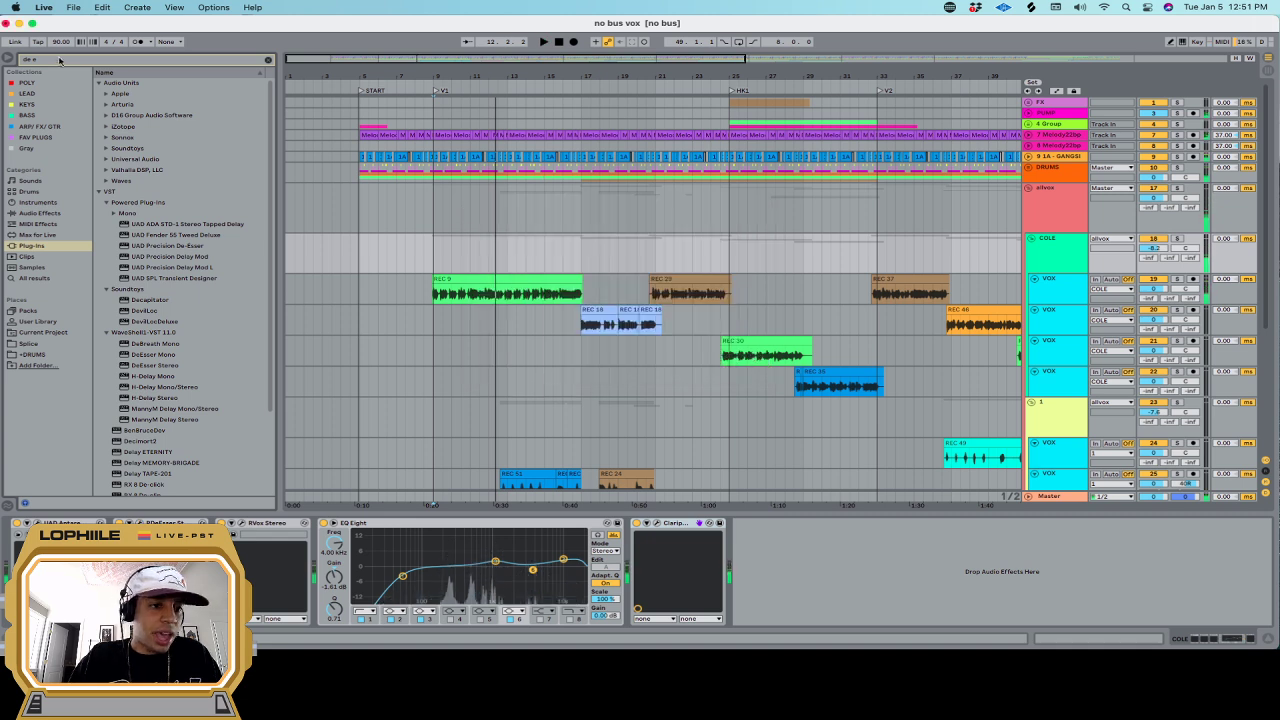
Search the plug-ins for "de es" and insert UAD Precision De-Esser between EQ Eight and Clariphonic on the COLE group
click(58, 62)
text(de es)
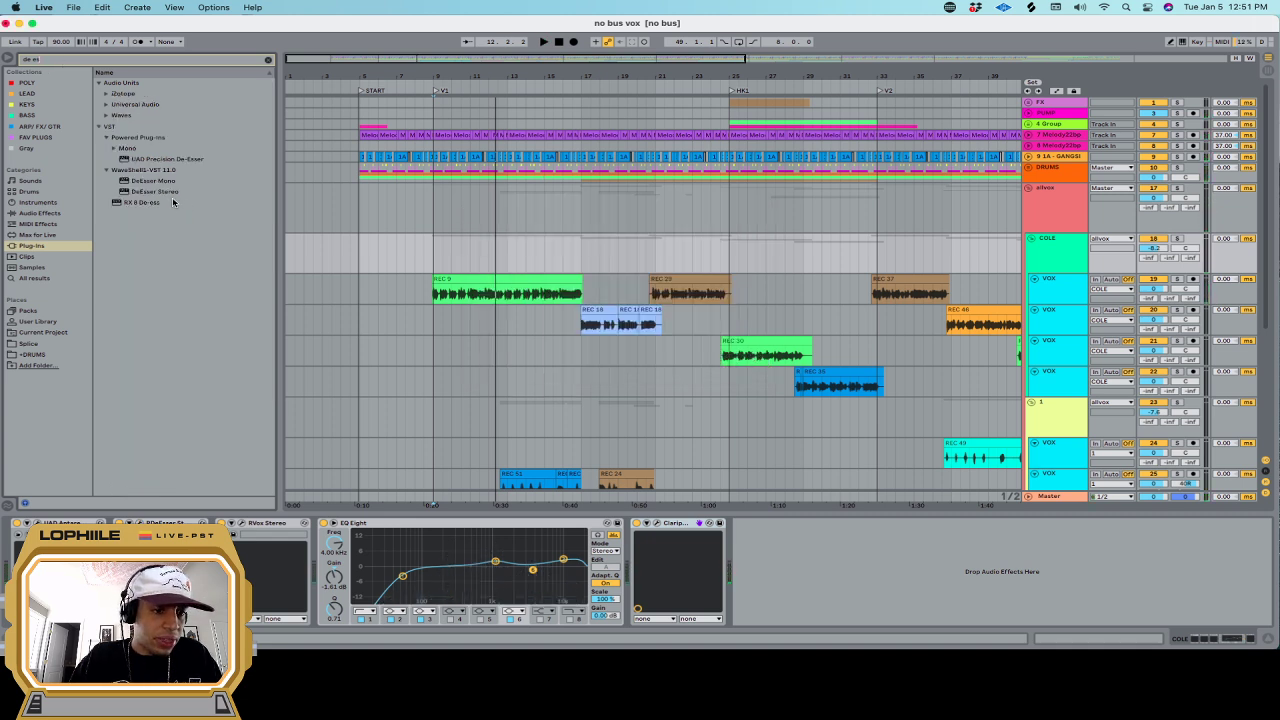
drag(165, 161, 622, 532)
Set the UAD Precision De-Esser's threshold to -17.40 dB while auditioning the vocals, and close its window
key(space)
mouse_move(515, 237)
mouse_down()
mouse_move(511, 317)
mouse_move(520, 236)
mouse_up()
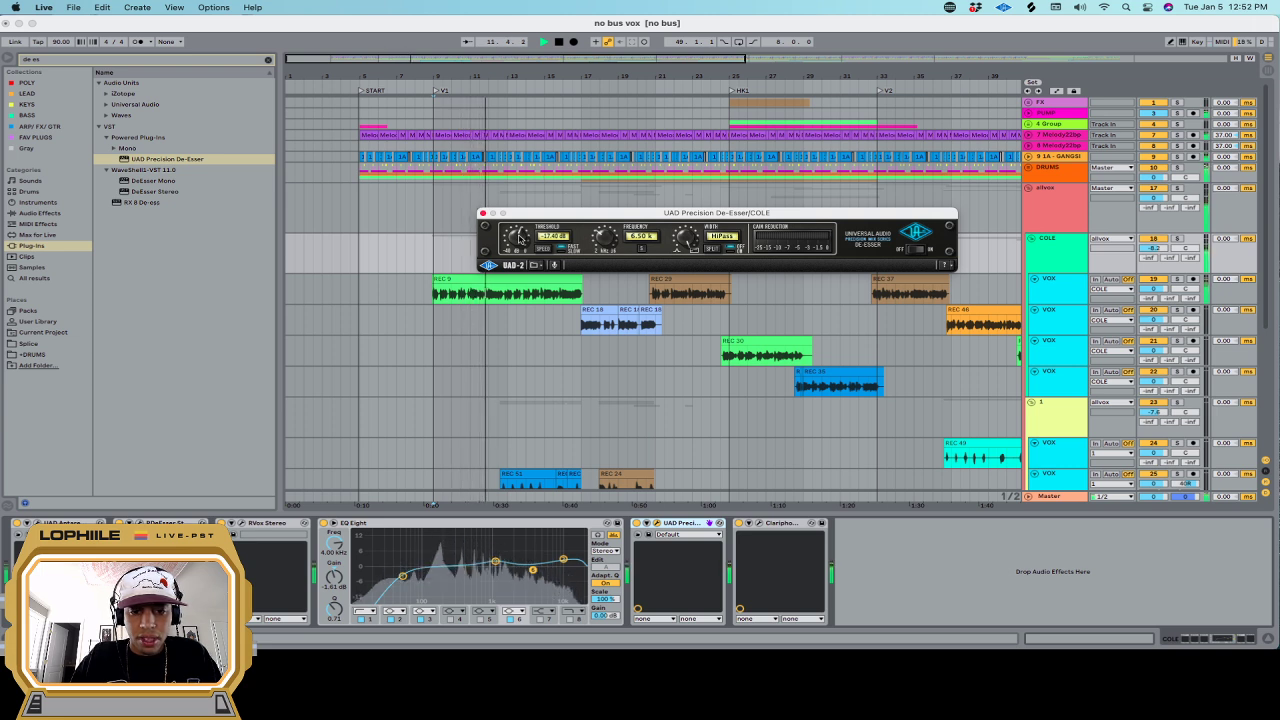
key(space)
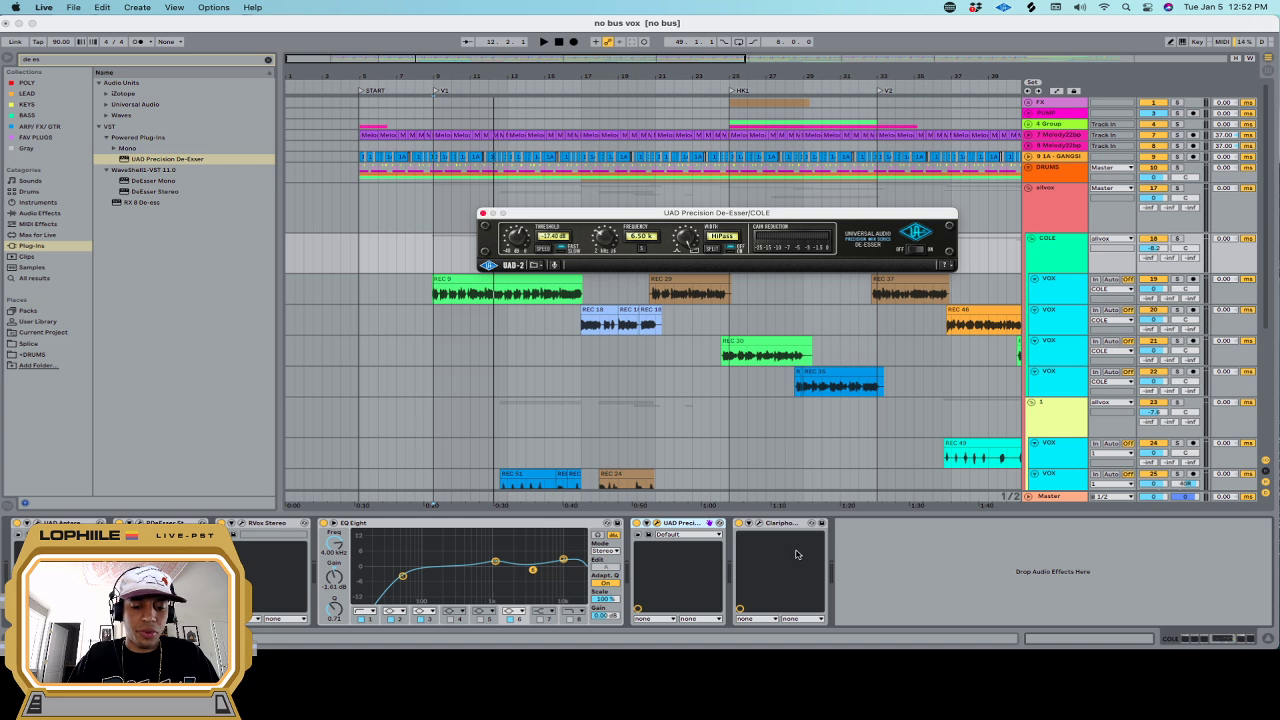
key(space)
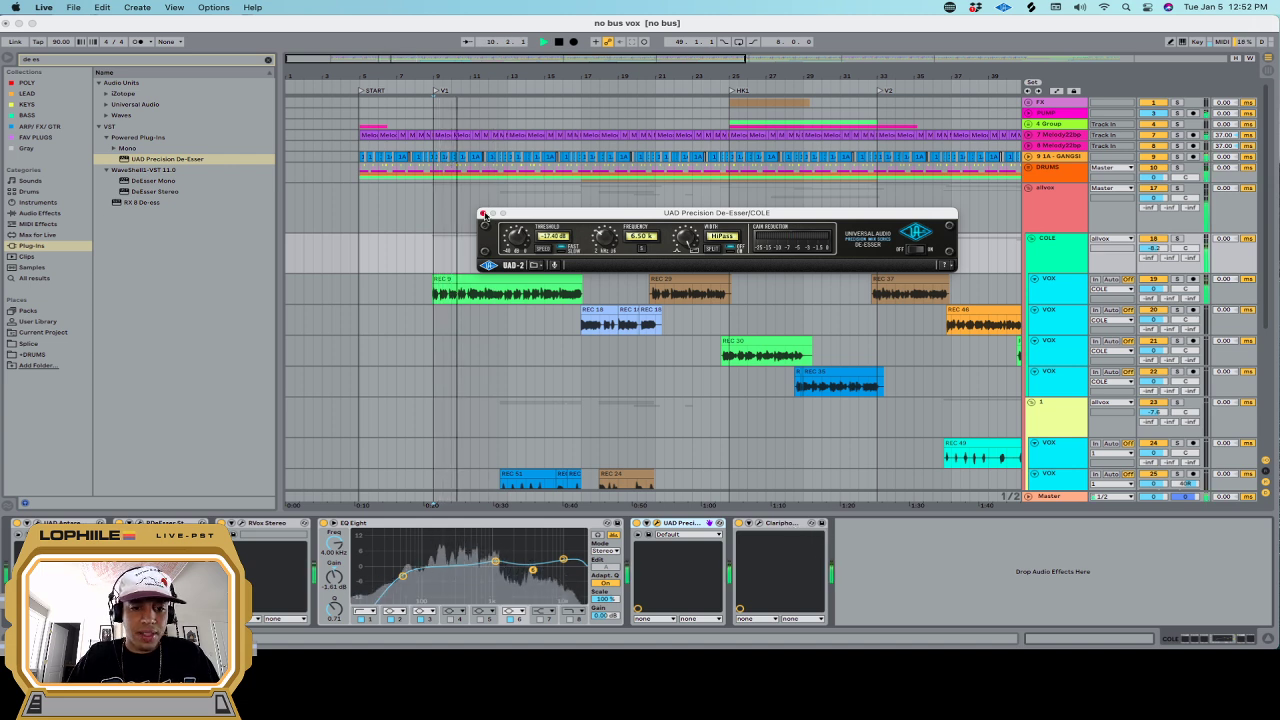
key(space)
click(482, 214)
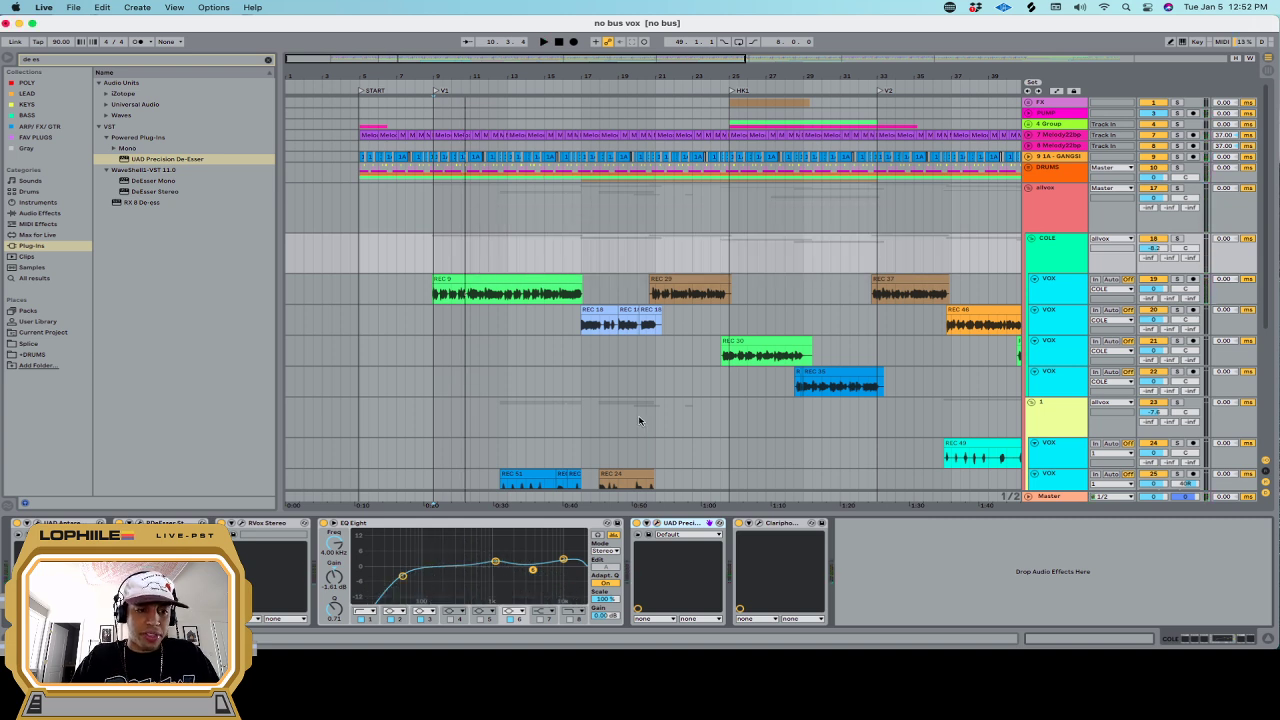
Clear the plug-in search and audition the vocal chain from V1 on the COLE group
drag(51, 60, 1, 54)
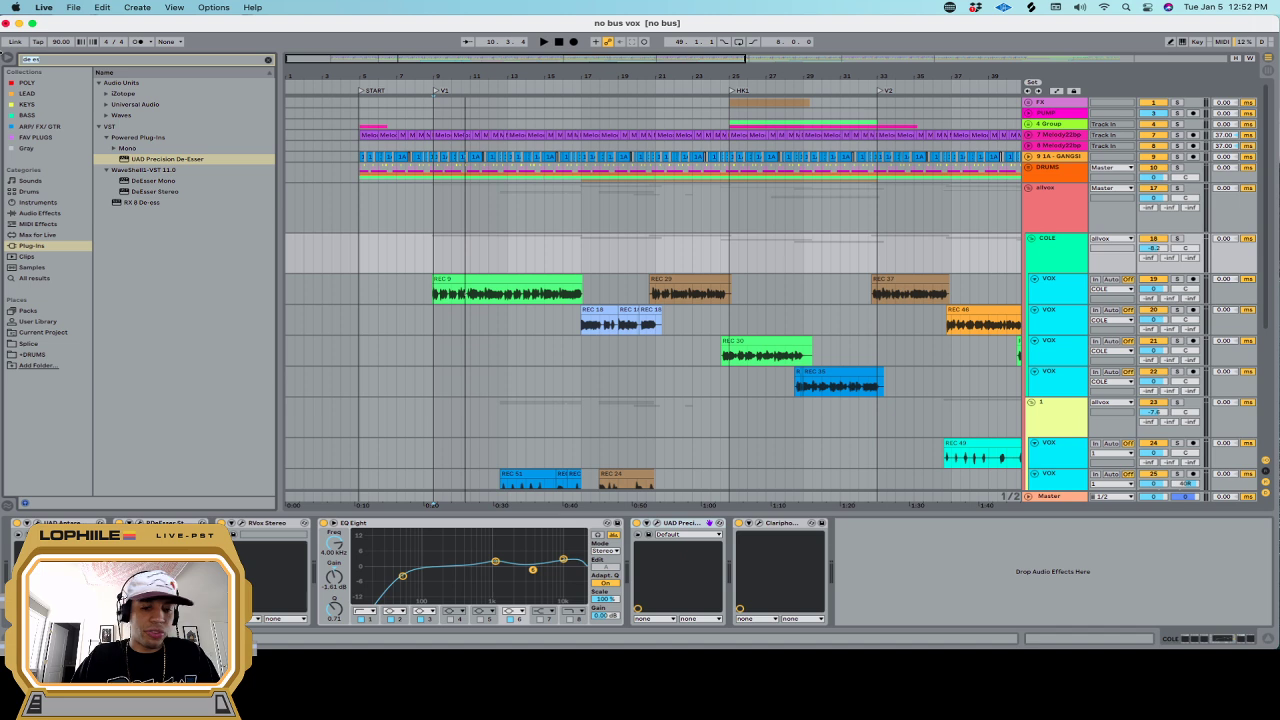
key(BackSpace)
click(432, 251)
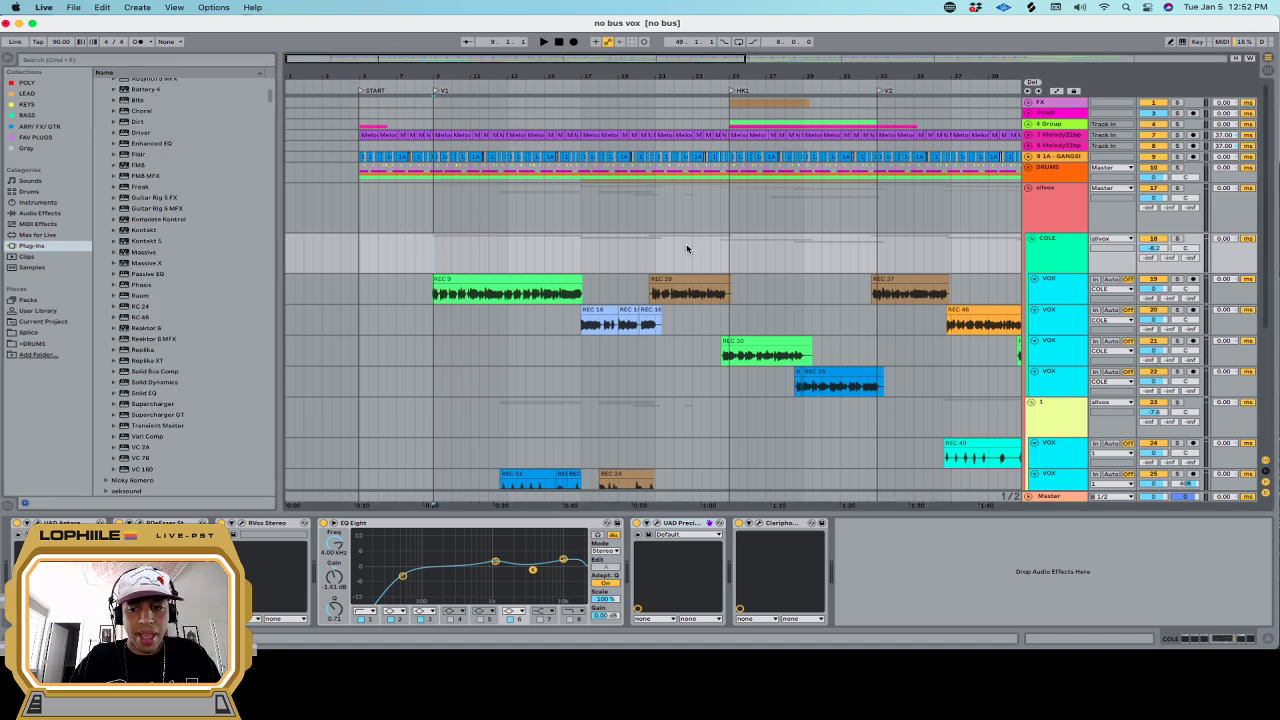
key(space)
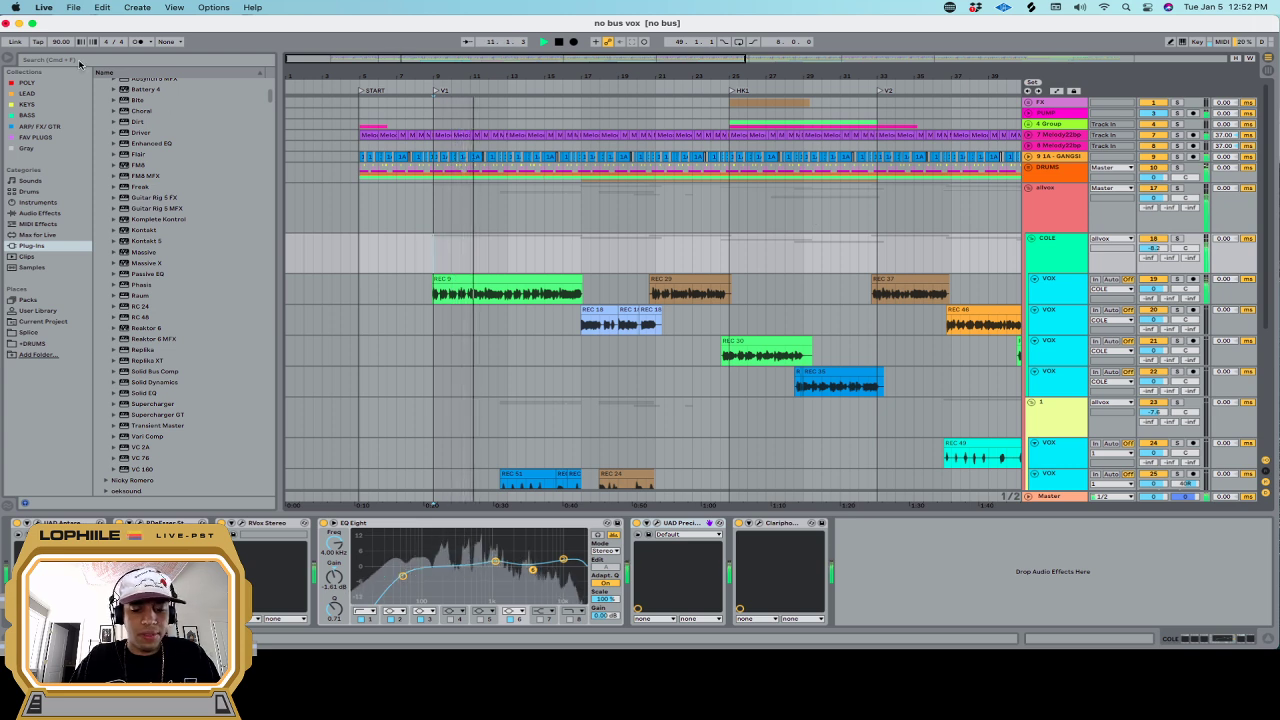
key(space)
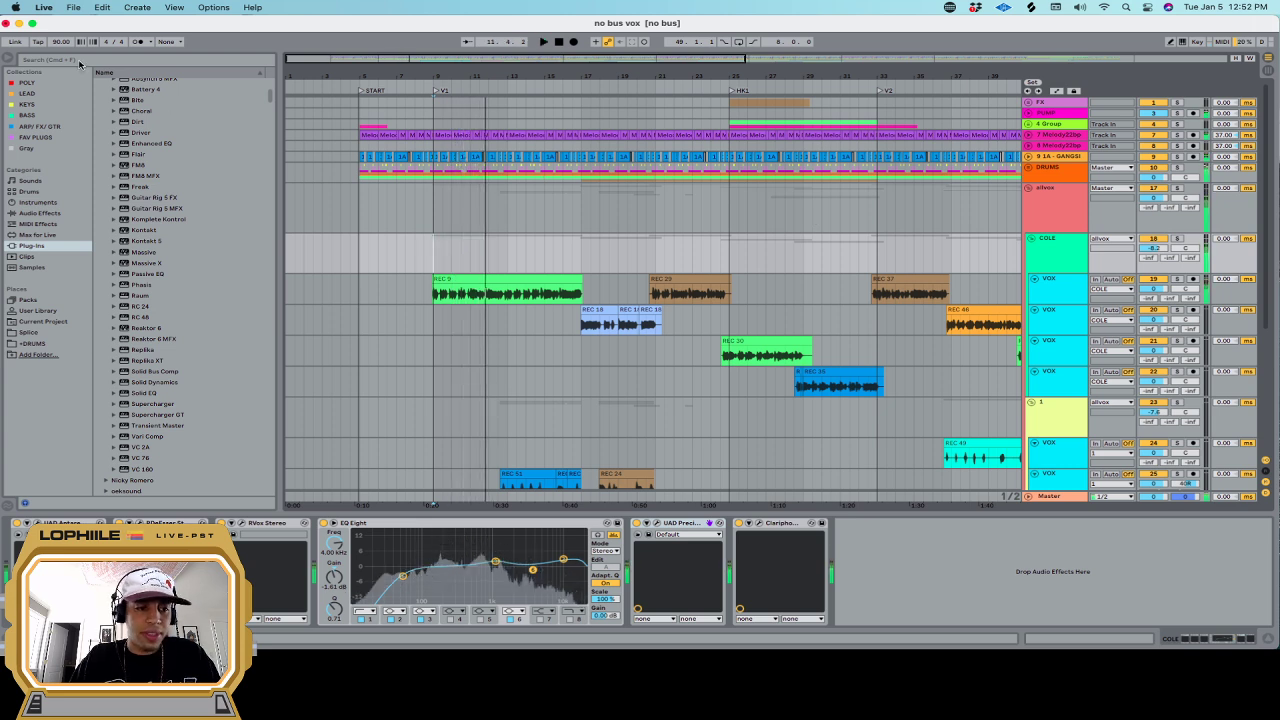
Search the plug-ins for "l1" and load L1 limiter Stereo at the end of the COLE group's chain
click(79, 63)
text(l1)
double_click(170, 137)
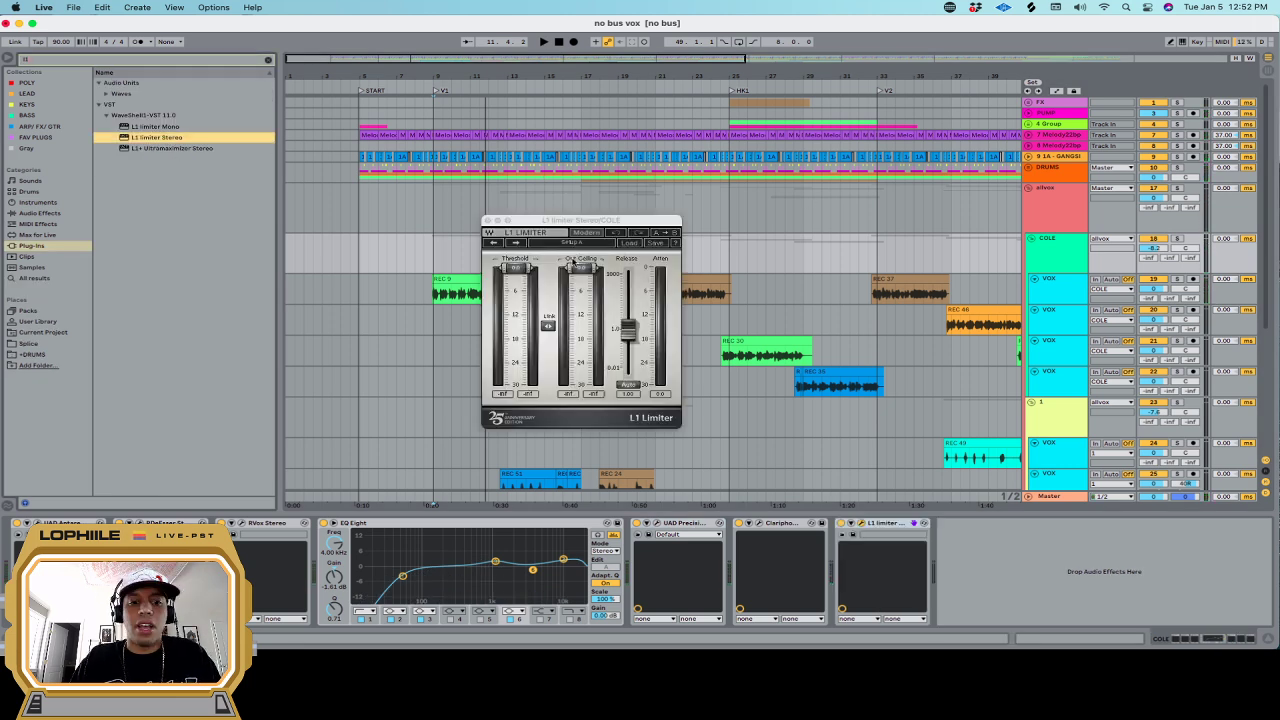
Lower the L1 limiter's threshold slightly, audition the vocals with it and close its window
click(531, 271)
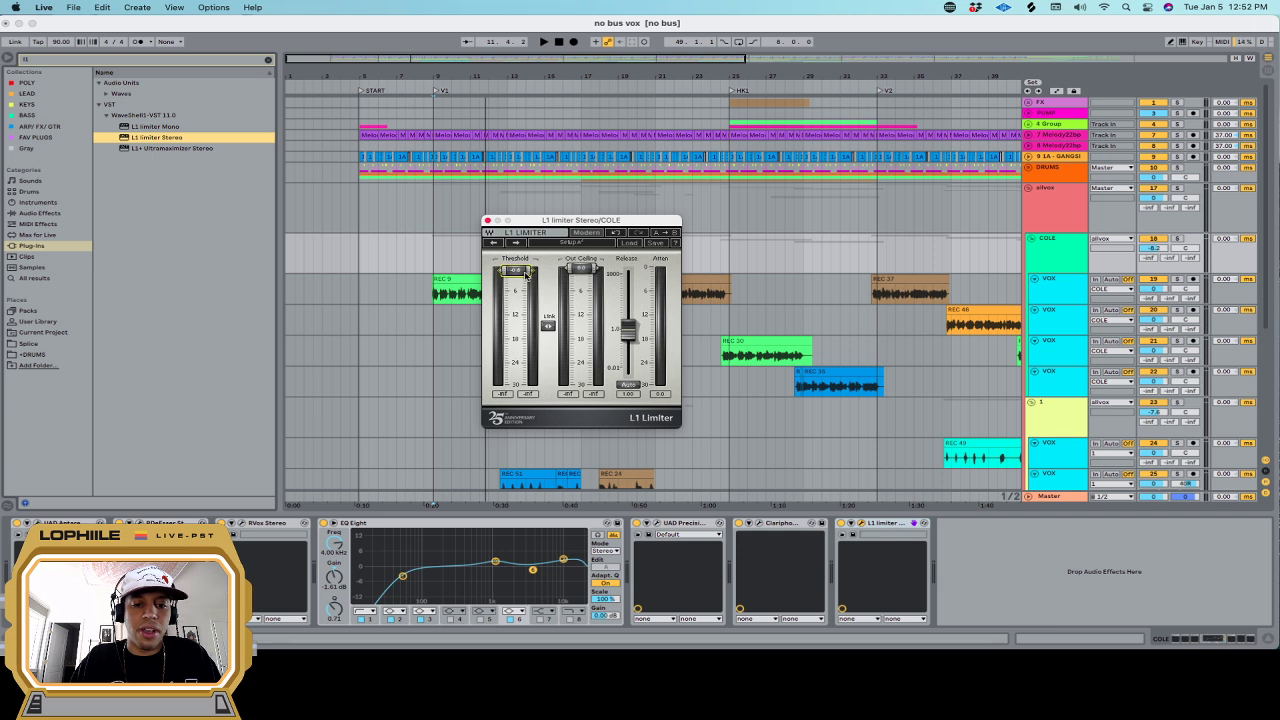
drag(522, 274, 522, 272)
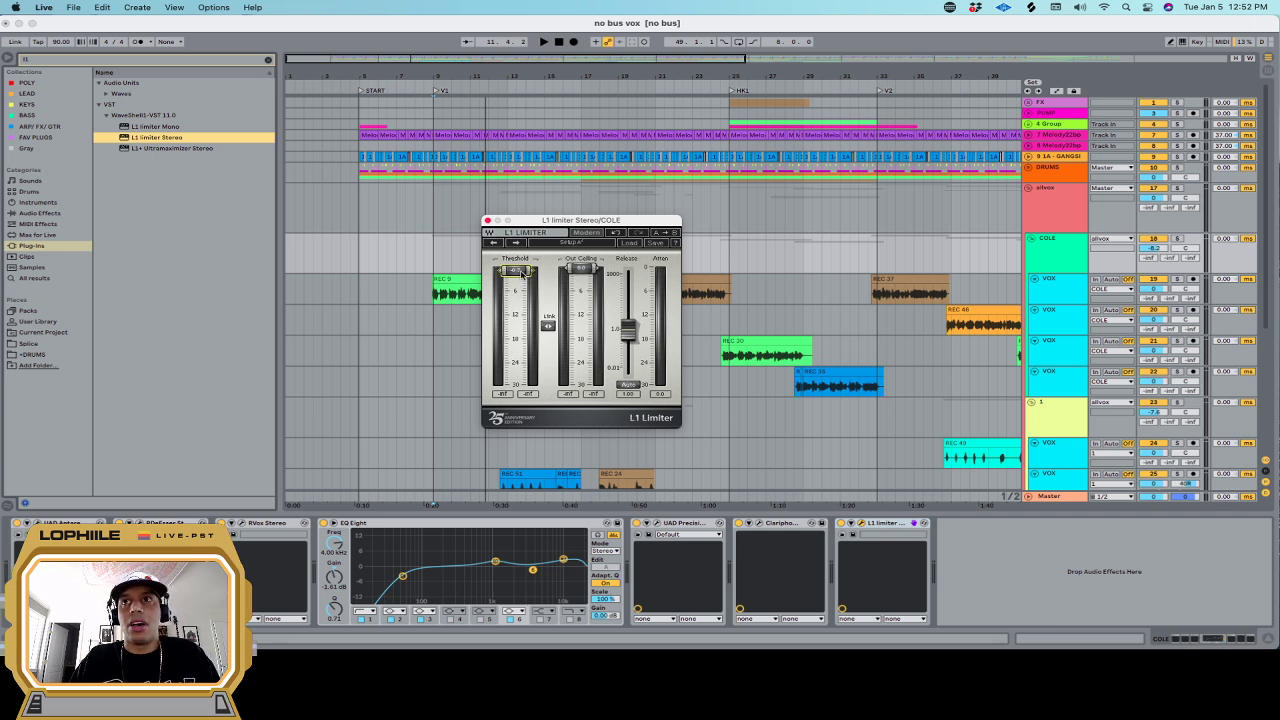
key(space)
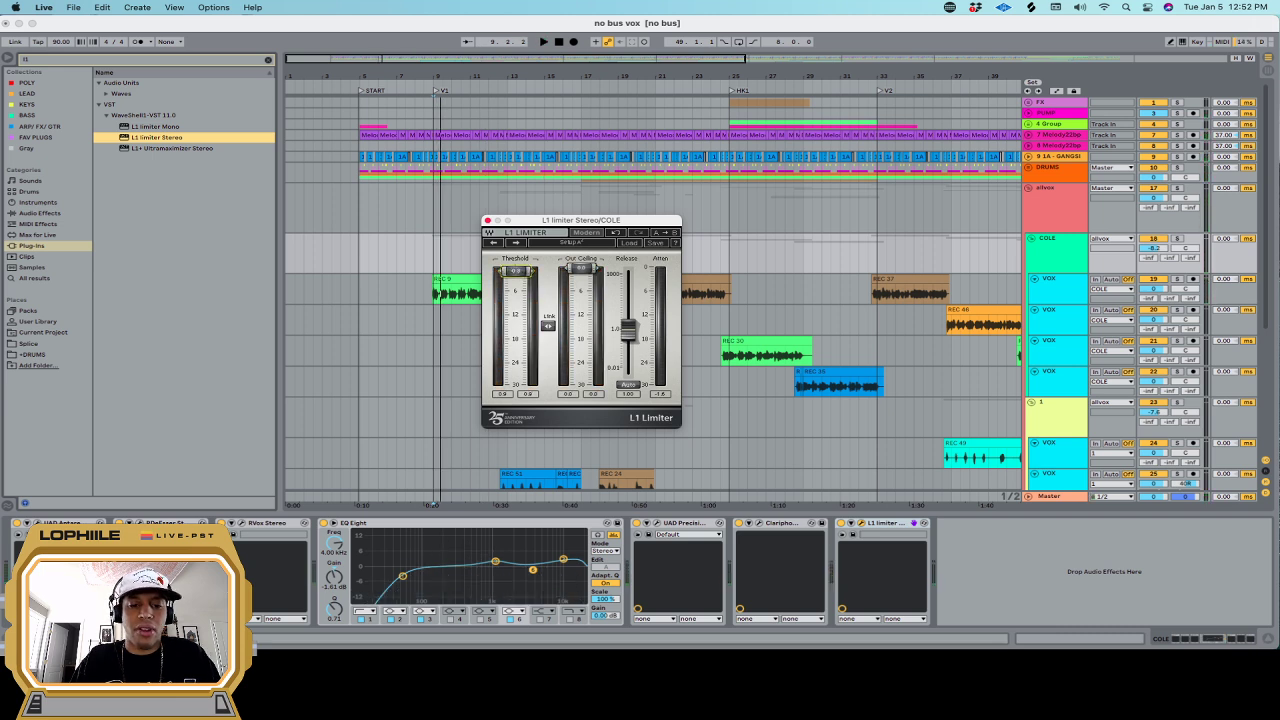
key(space)
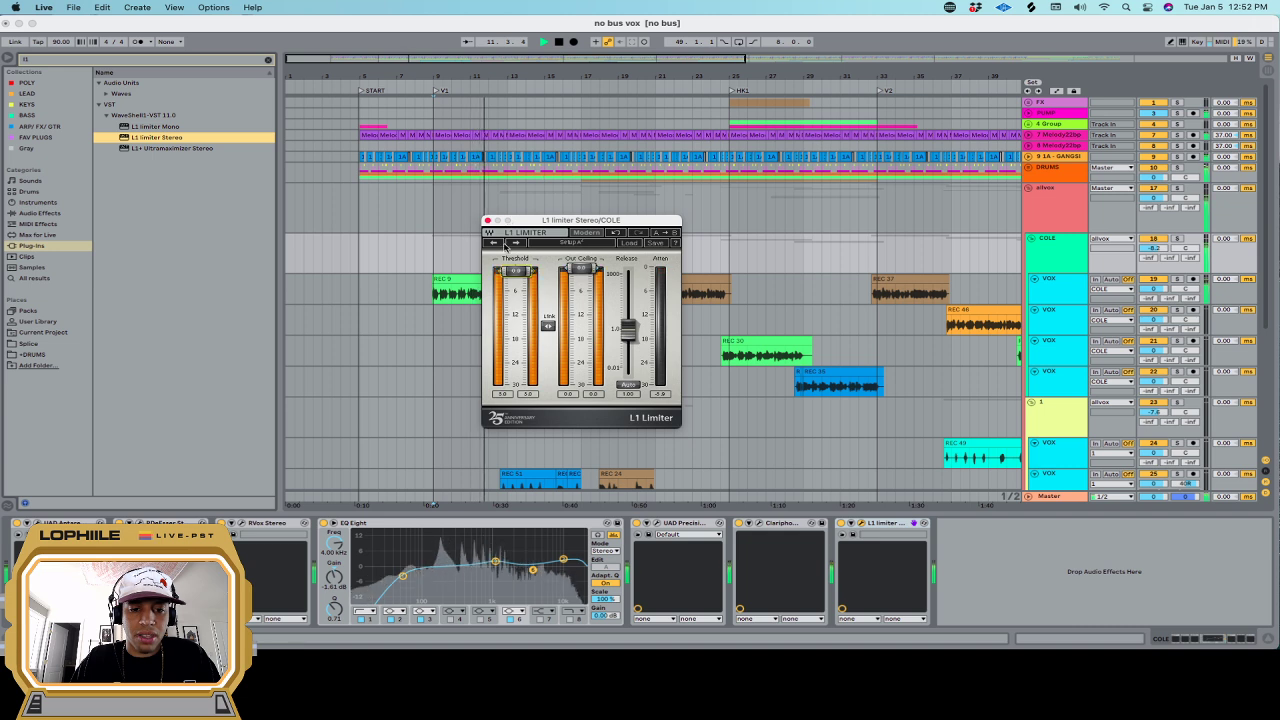
click(488, 221)
key(space)
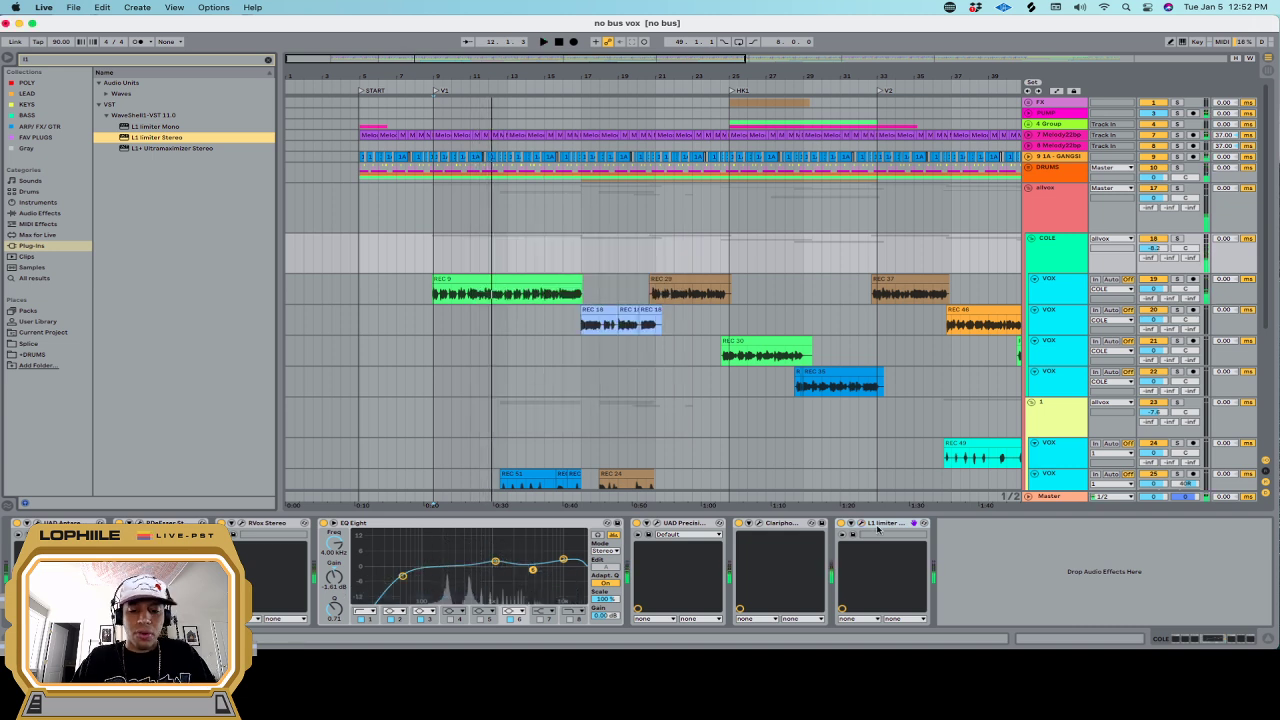
Group all the COLE group's effects from Auto-Tune to the L1 limiter into one rack, collapse it and rename it PRE VOX CHAIN
click(886, 528)
shift+click(76, 523)
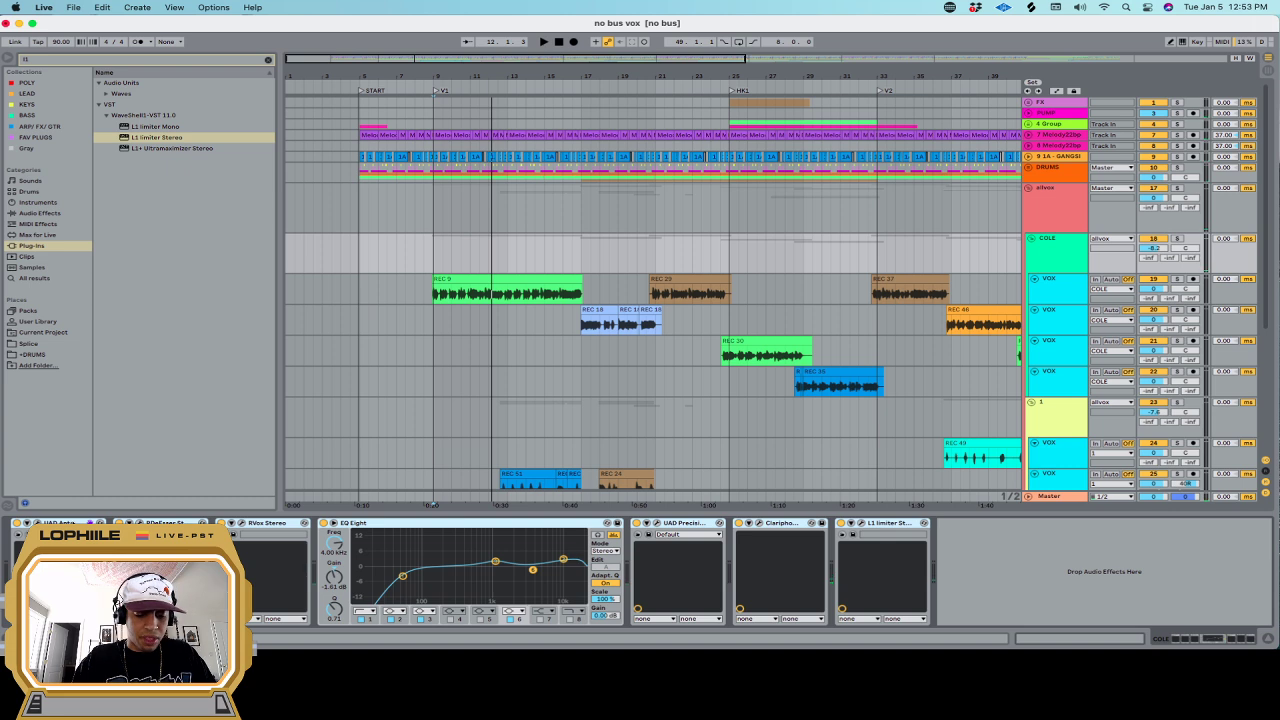
key(super+g)
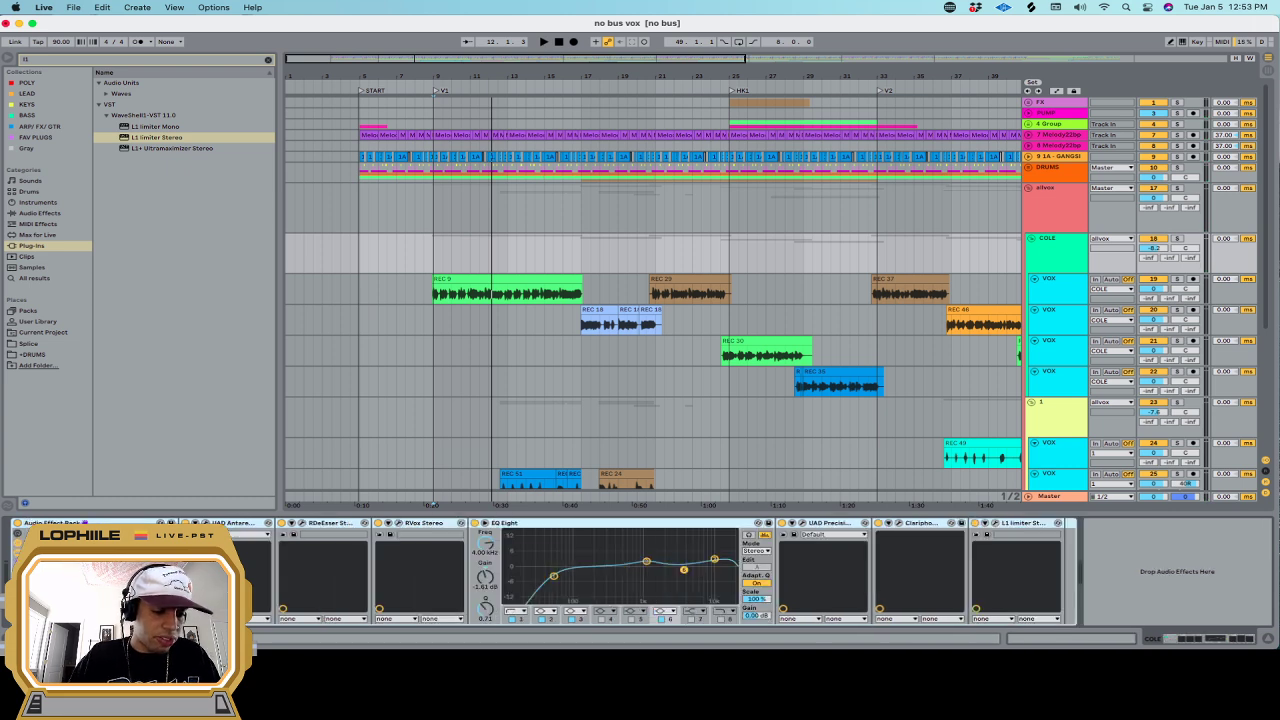
click(17, 554)
key(super+r)
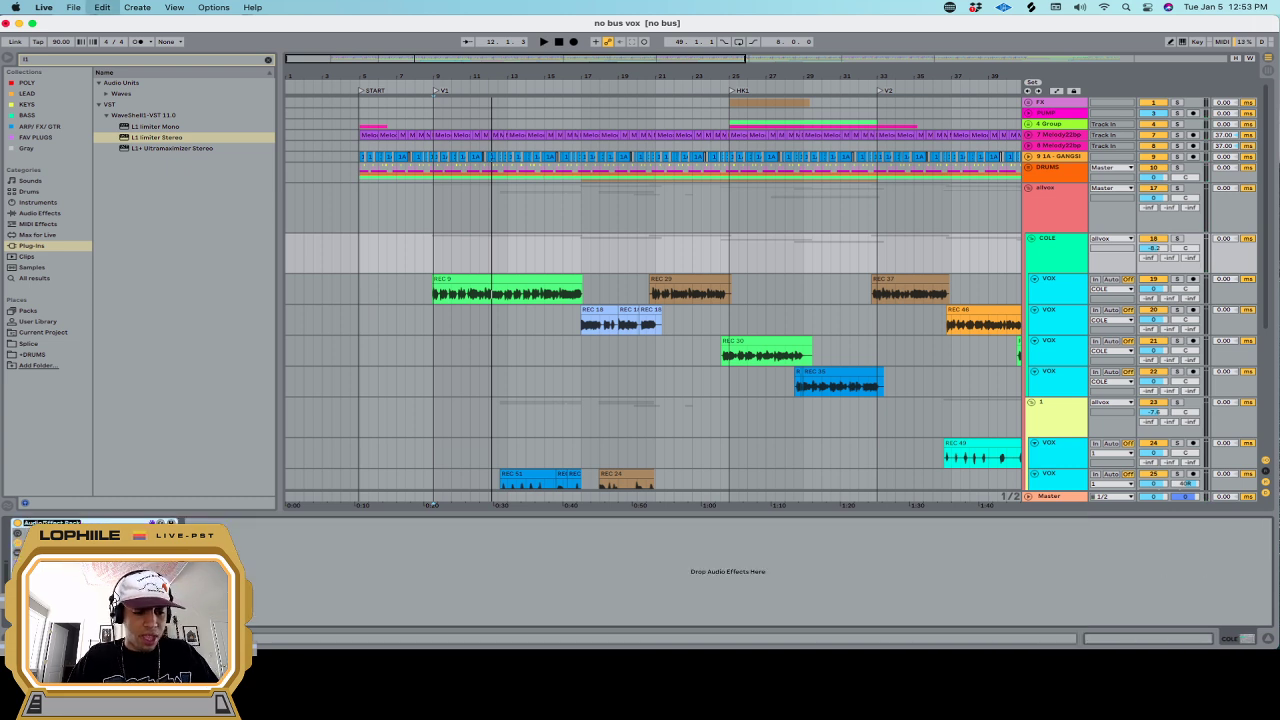
text(PRE VOX CHAIN)
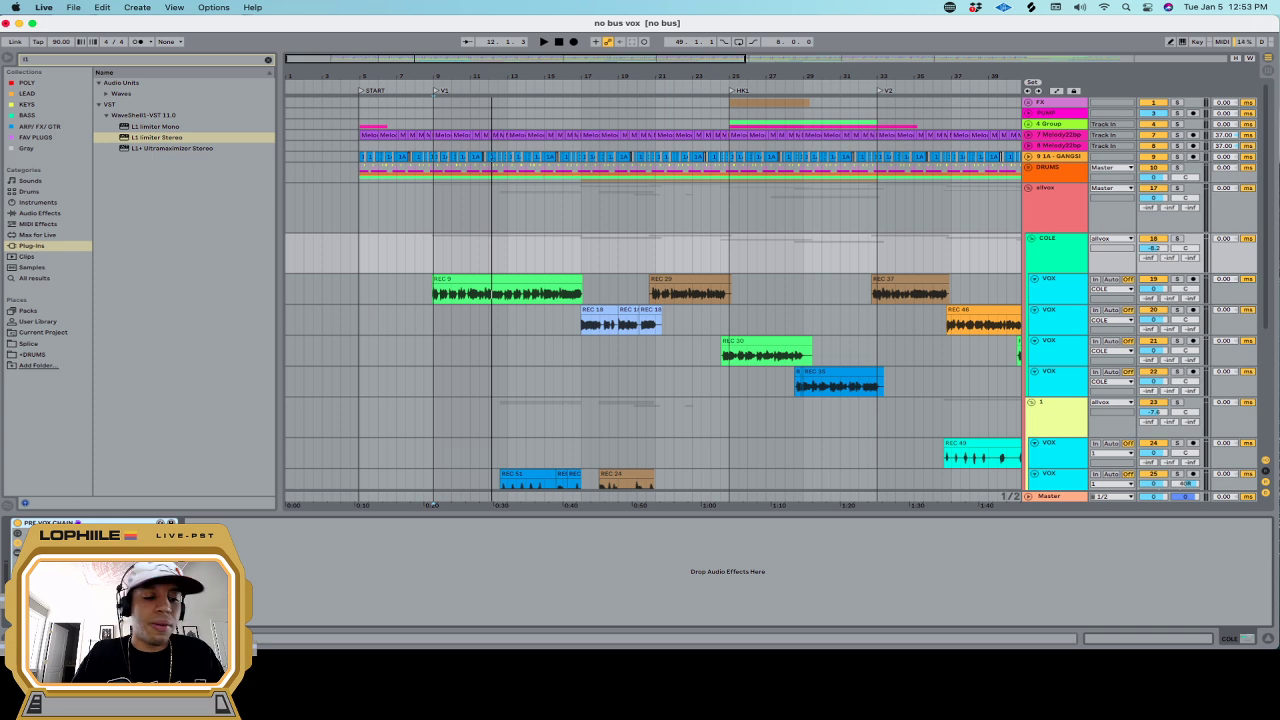
Audition the vocals from V1 through the PRE VOX CHAIN rack and adjust the COLE group's volume slightly
click(431, 248)
key(space)
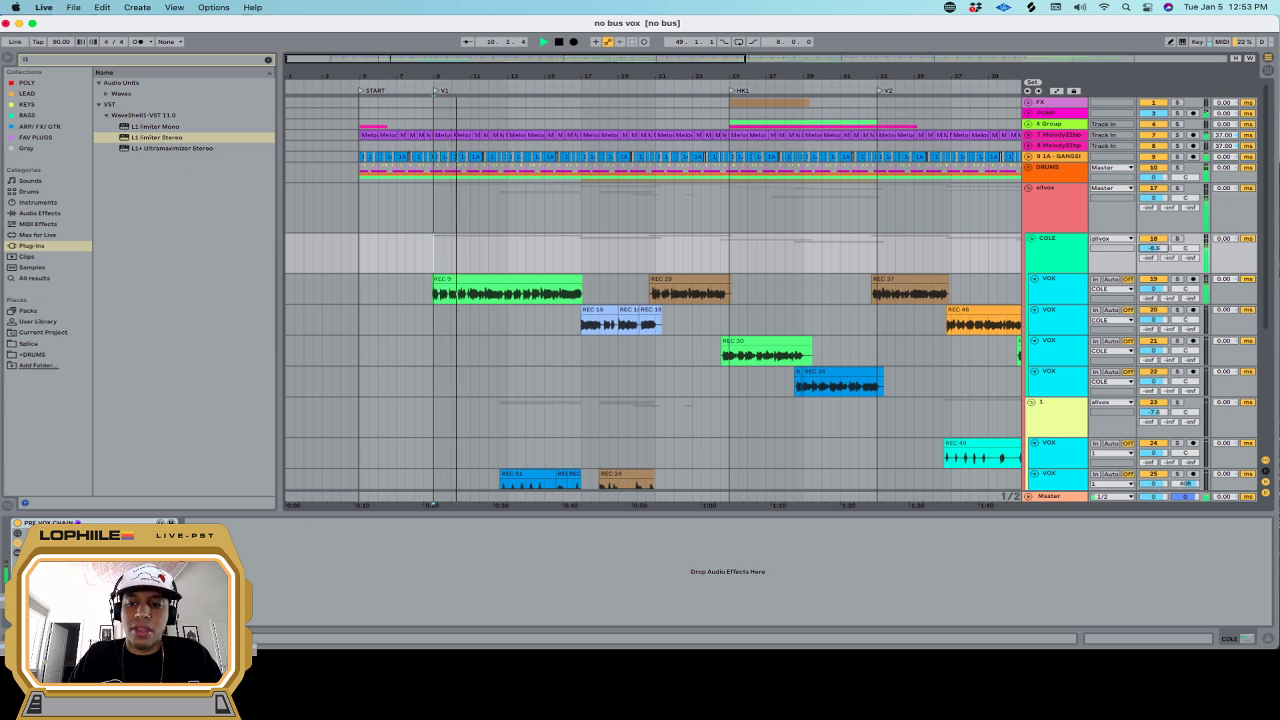
click(1043, 262)
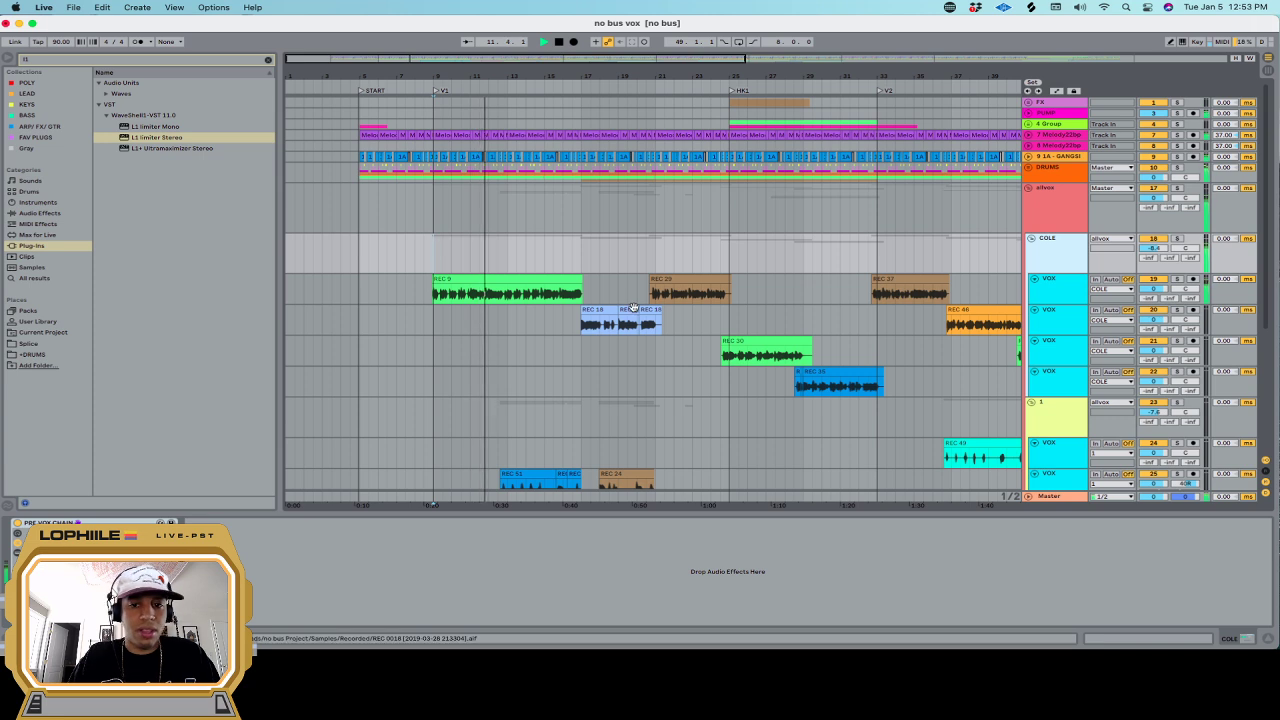
key(space)
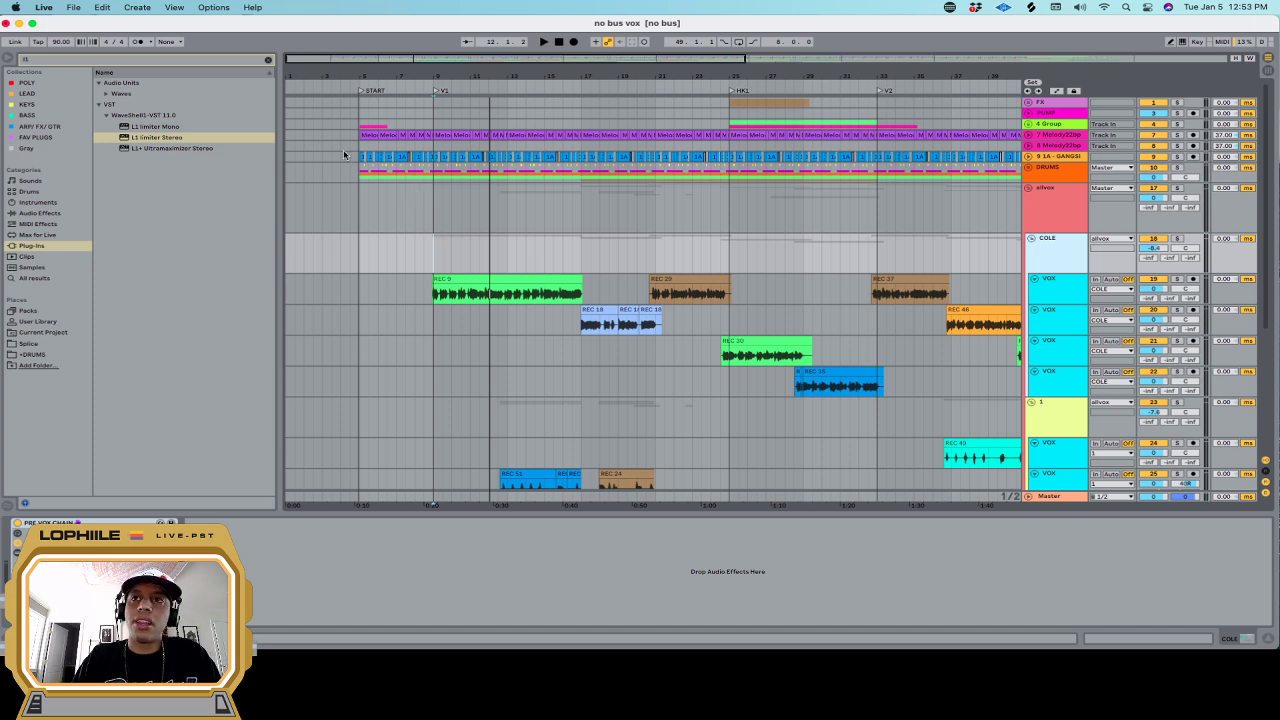
Clear the plug-in search and add an EQ Eight after the PRE VOX CHAIN rack on the COLE group
click(76, 64)
key(BackSpace)
key(BackSpace)
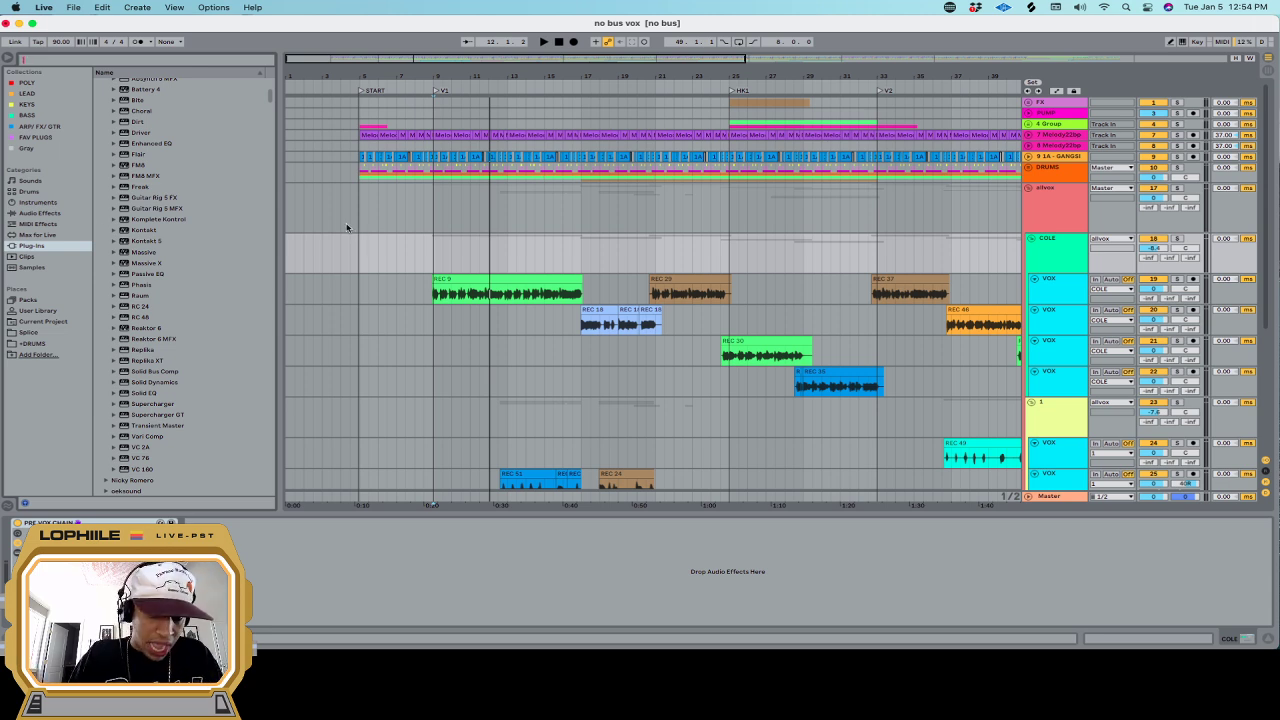
click(435, 254)
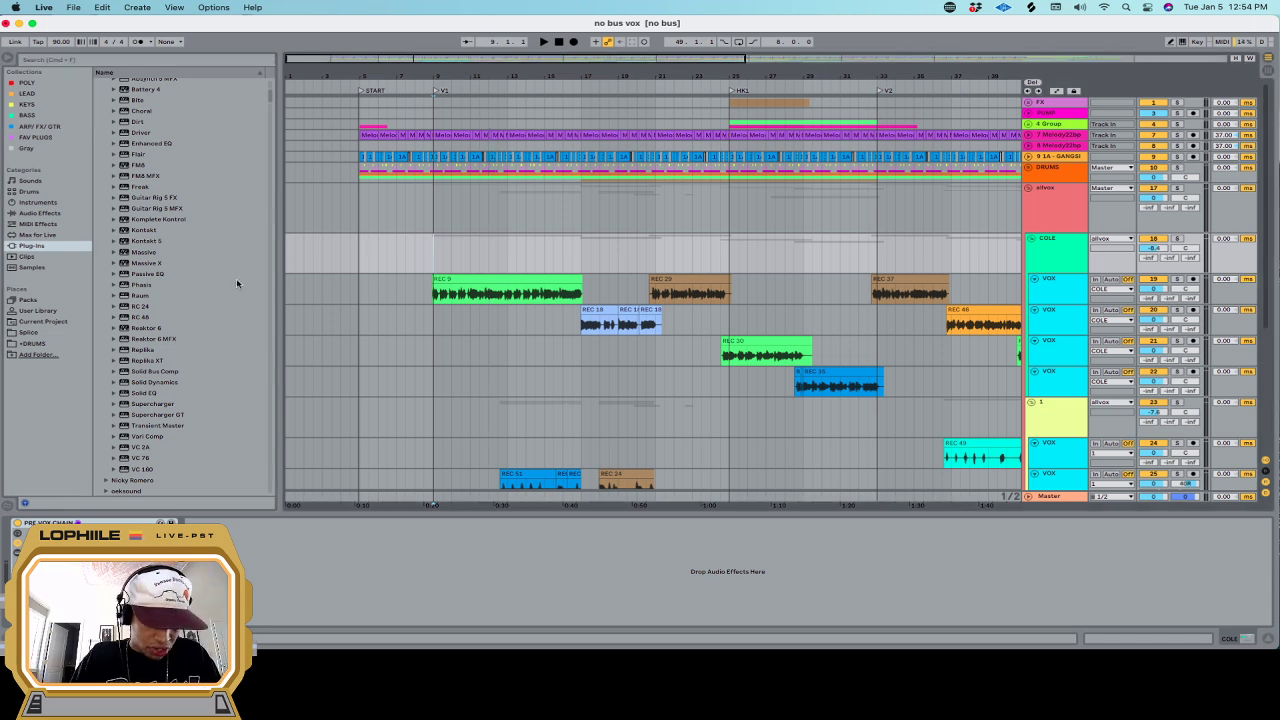
click(52, 213)
click(140, 236)
drag(410, 634, 408, 630)
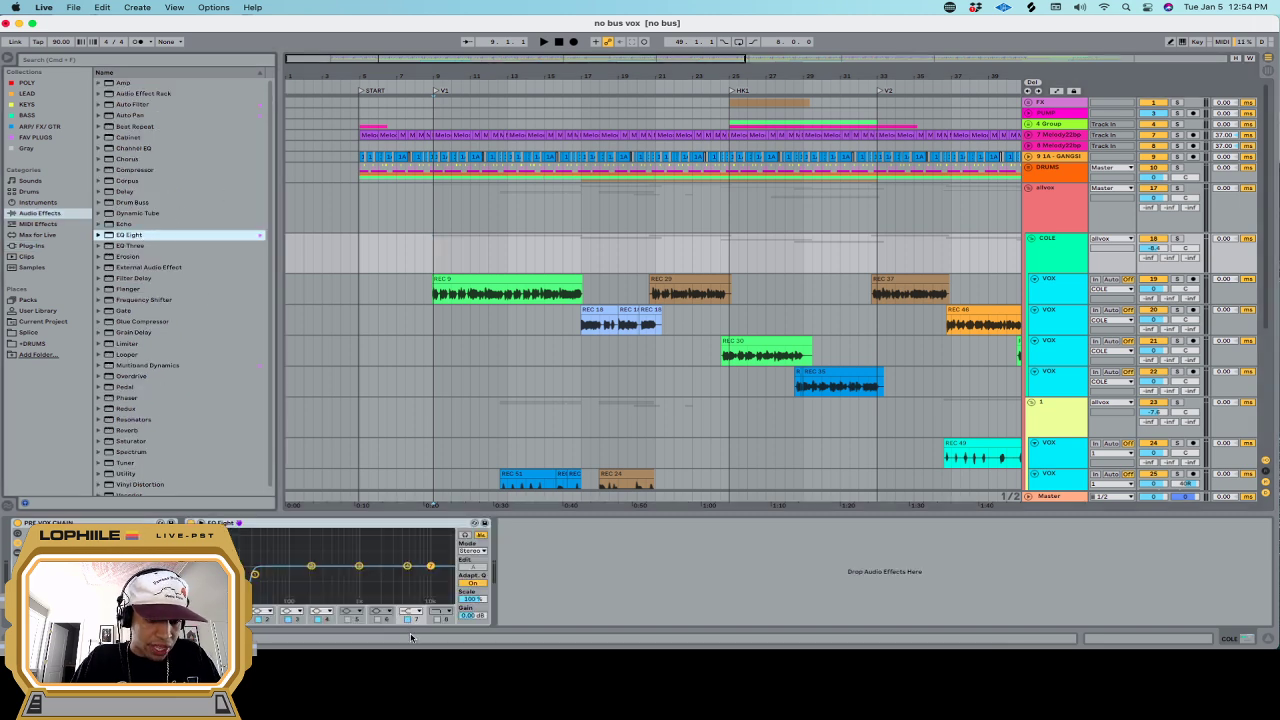
Group the new EQ Eight into an Audio Effect Rack, show its chain list, and rename and recolour the chain
click(298, 527)
key(super+g)
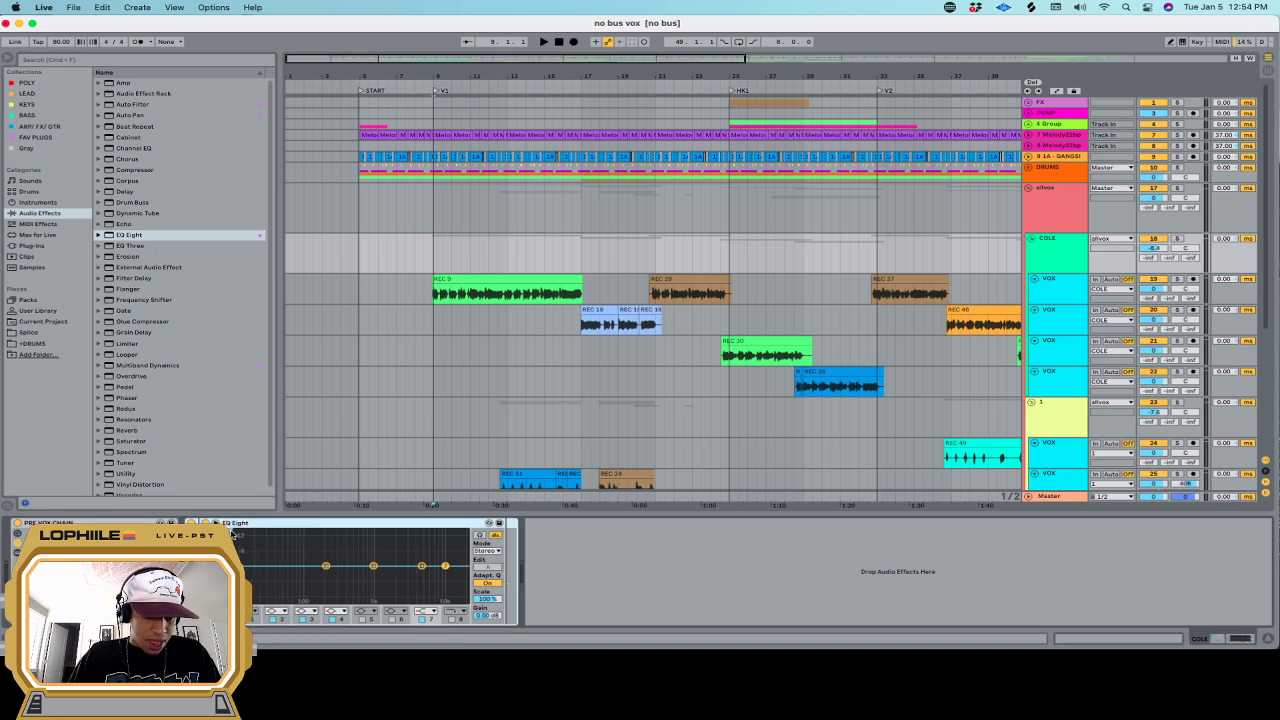
click(191, 544)
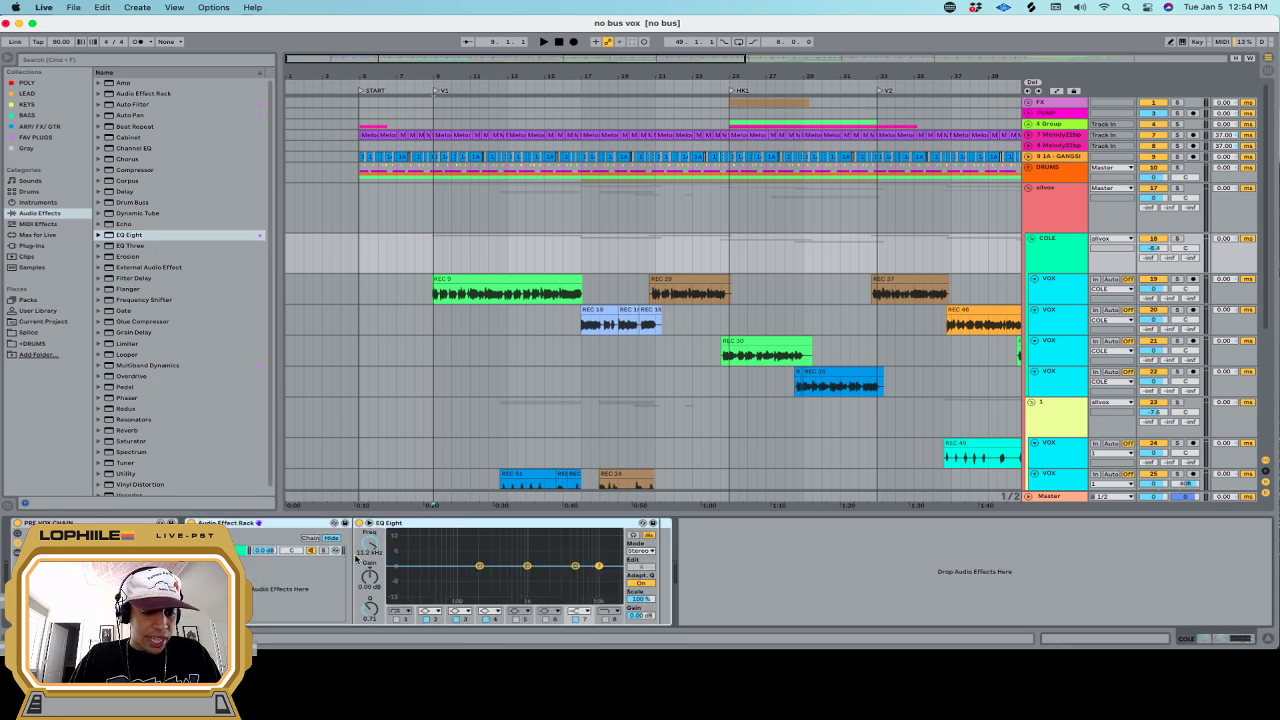
click(218, 550)
key(super+r)
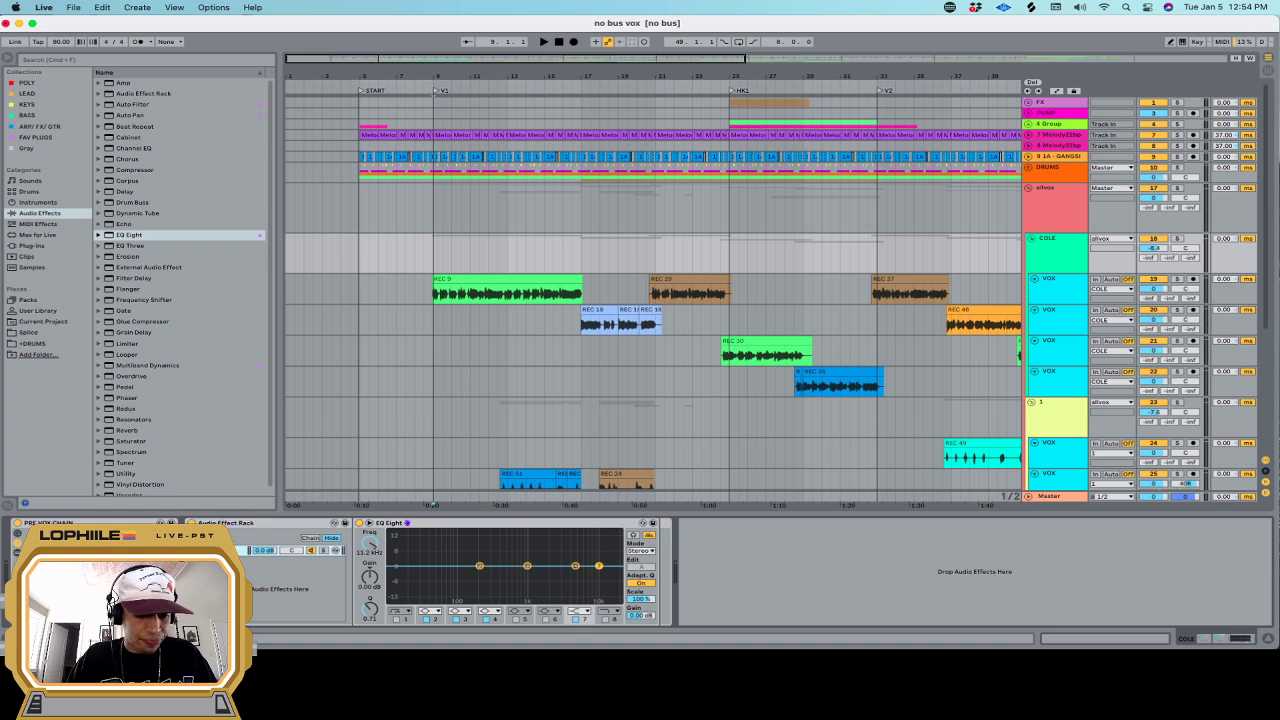
right_click(220, 551)
click(260, 509)
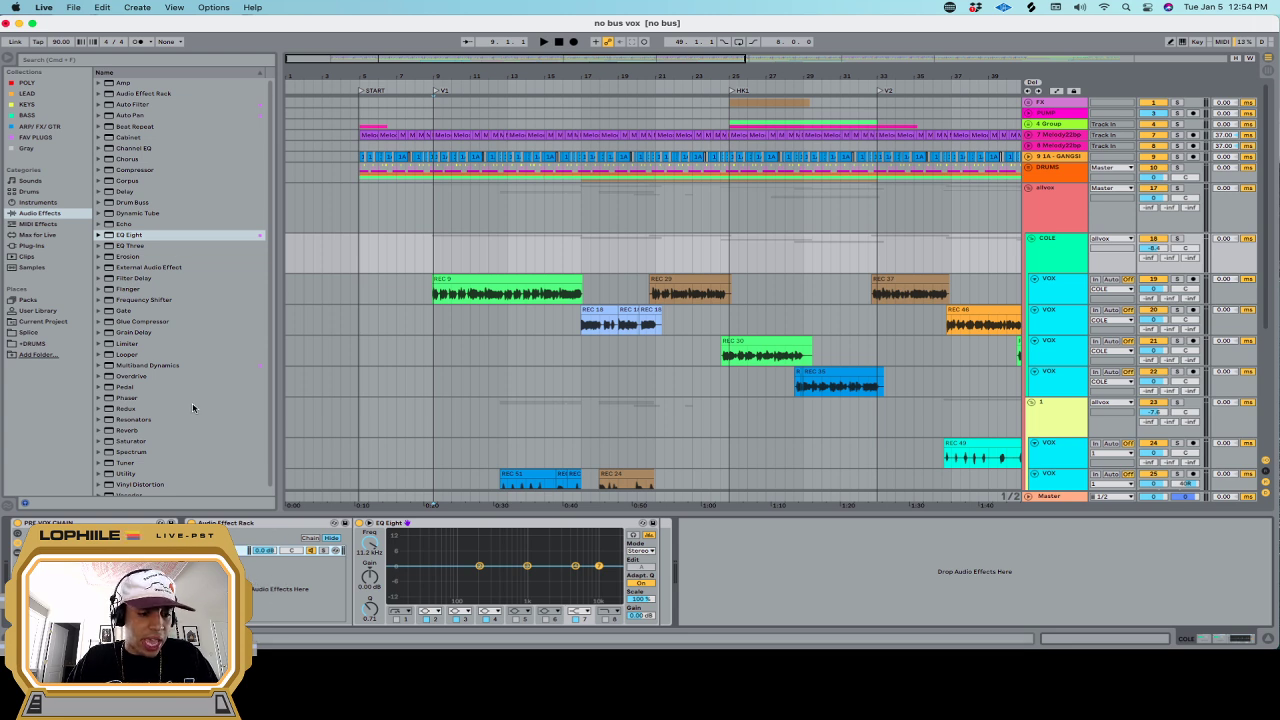
Search the plug-ins for "DOUBLE" and load Doubler2 Stereo as a second chain in the Audio Effect Rack
scroll(193, 407, down, 1)
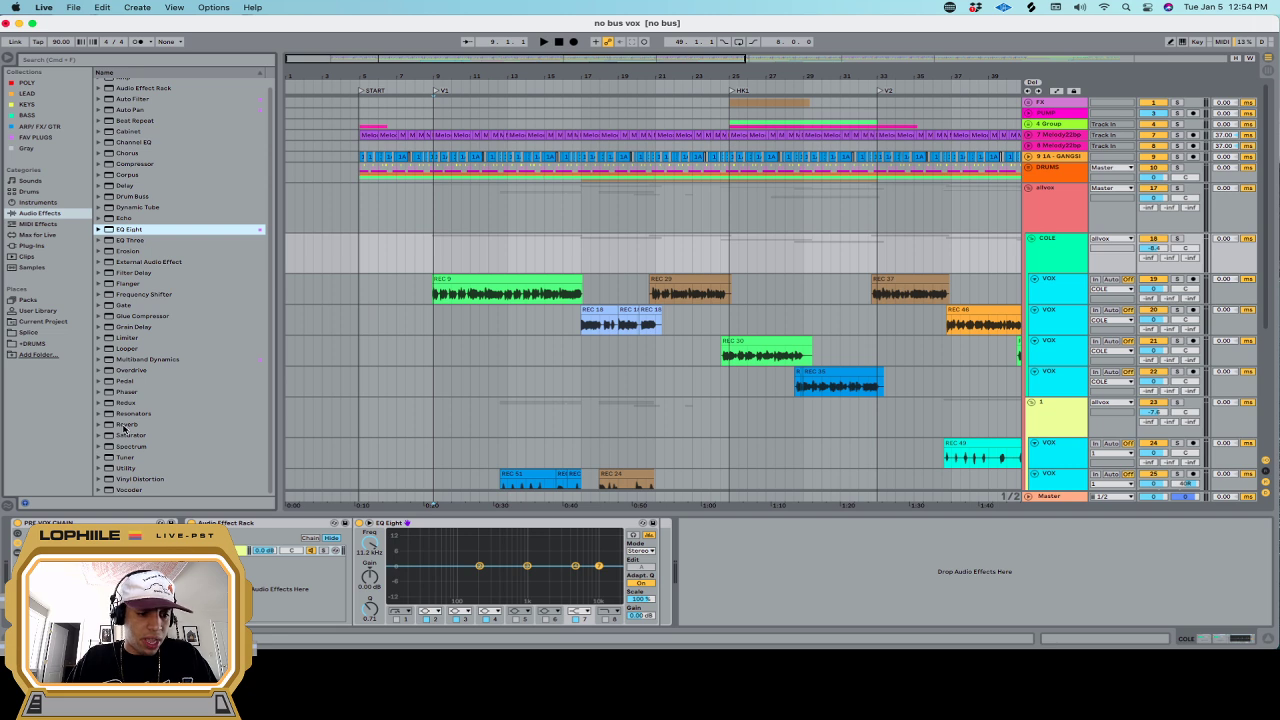
click(62, 62)
text(bou)
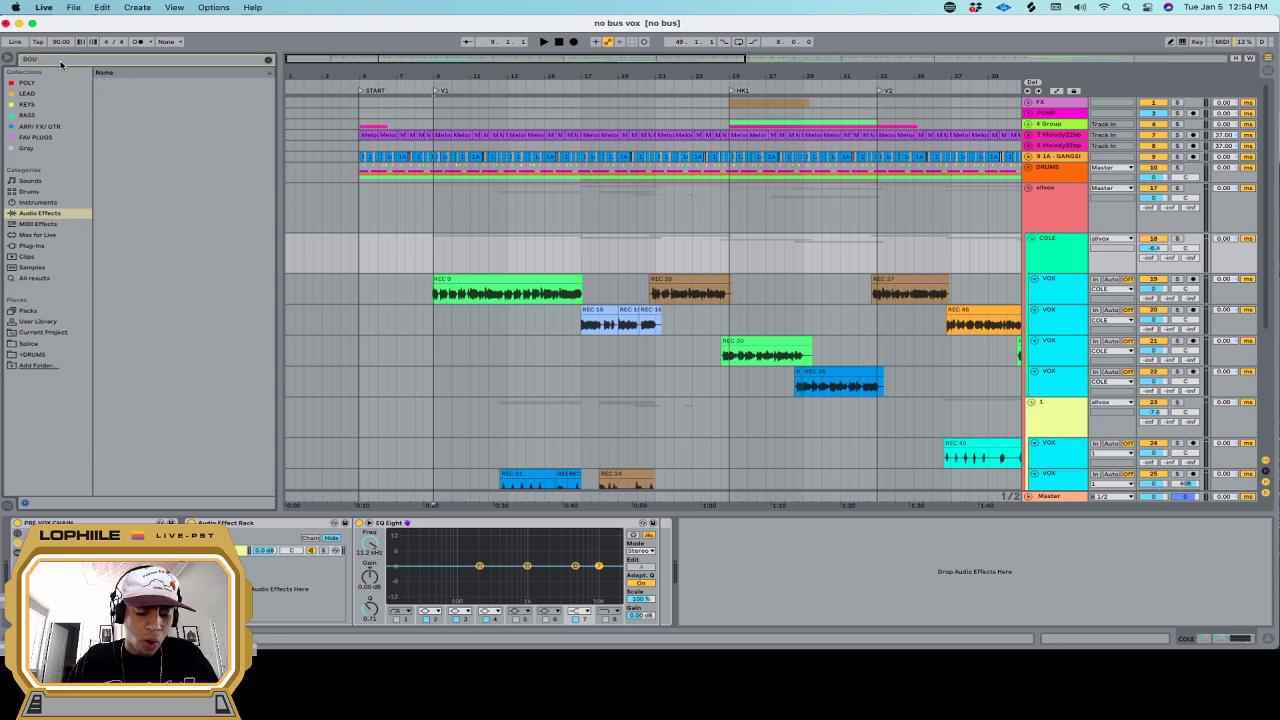
click(30, 245)
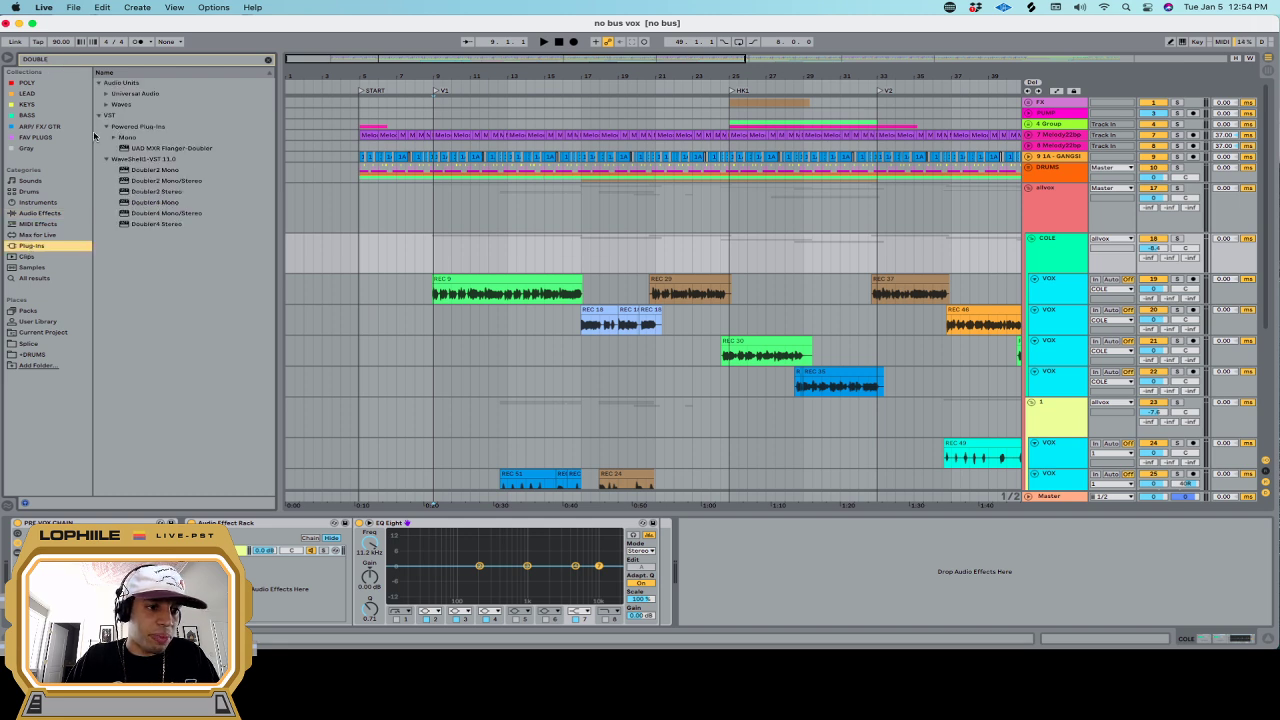
double_click(169, 195)
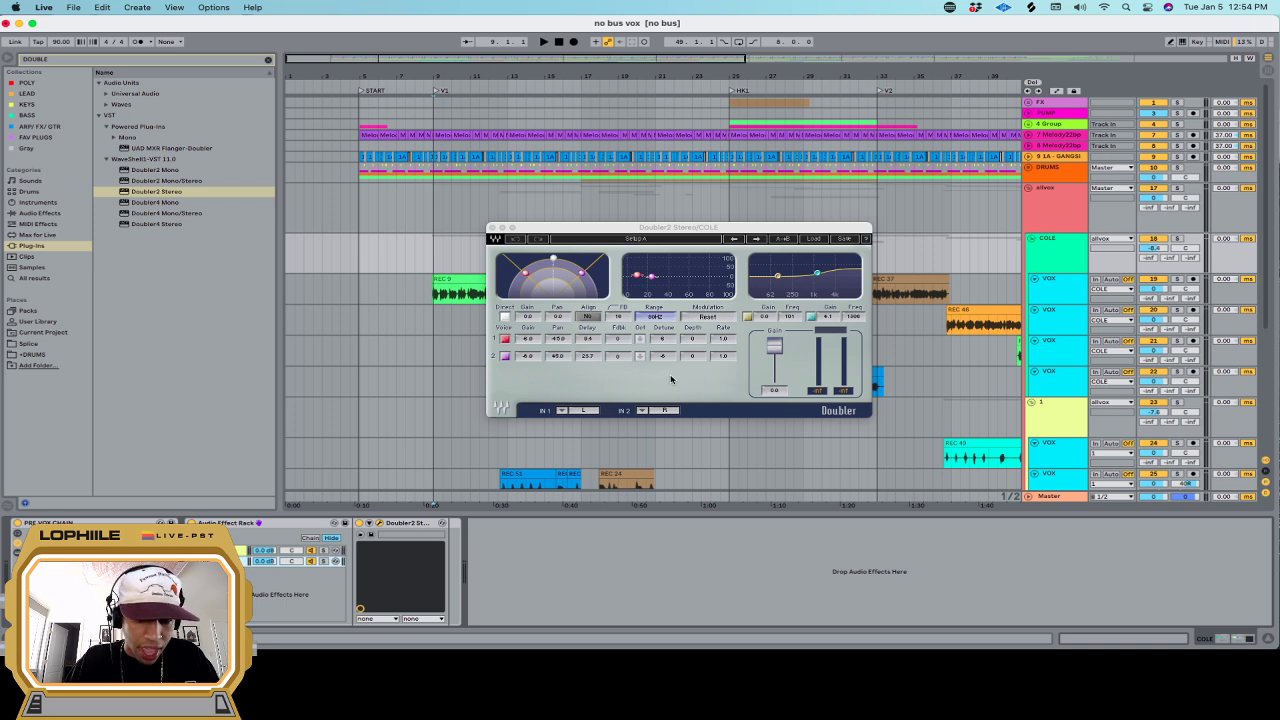
Turn off the Doubler's direct signal and briefly audition the doubled vocals from V1
click(504, 317)
key(space)
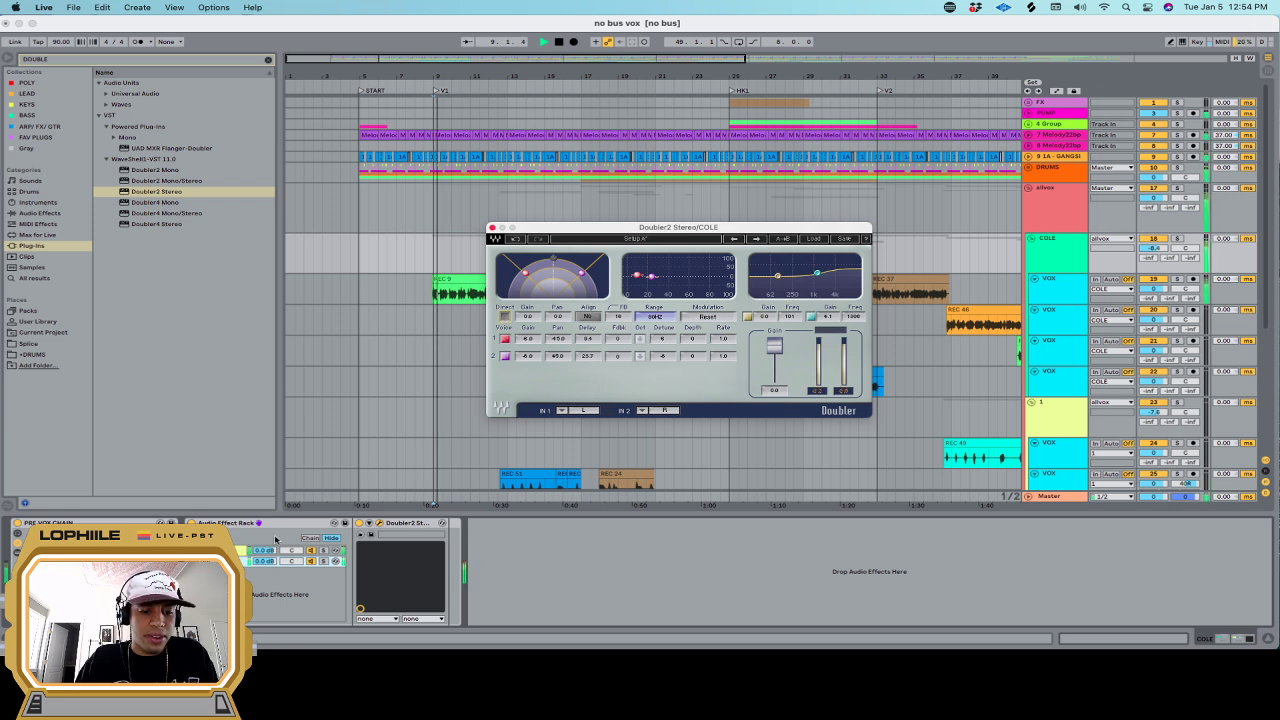
key(space)
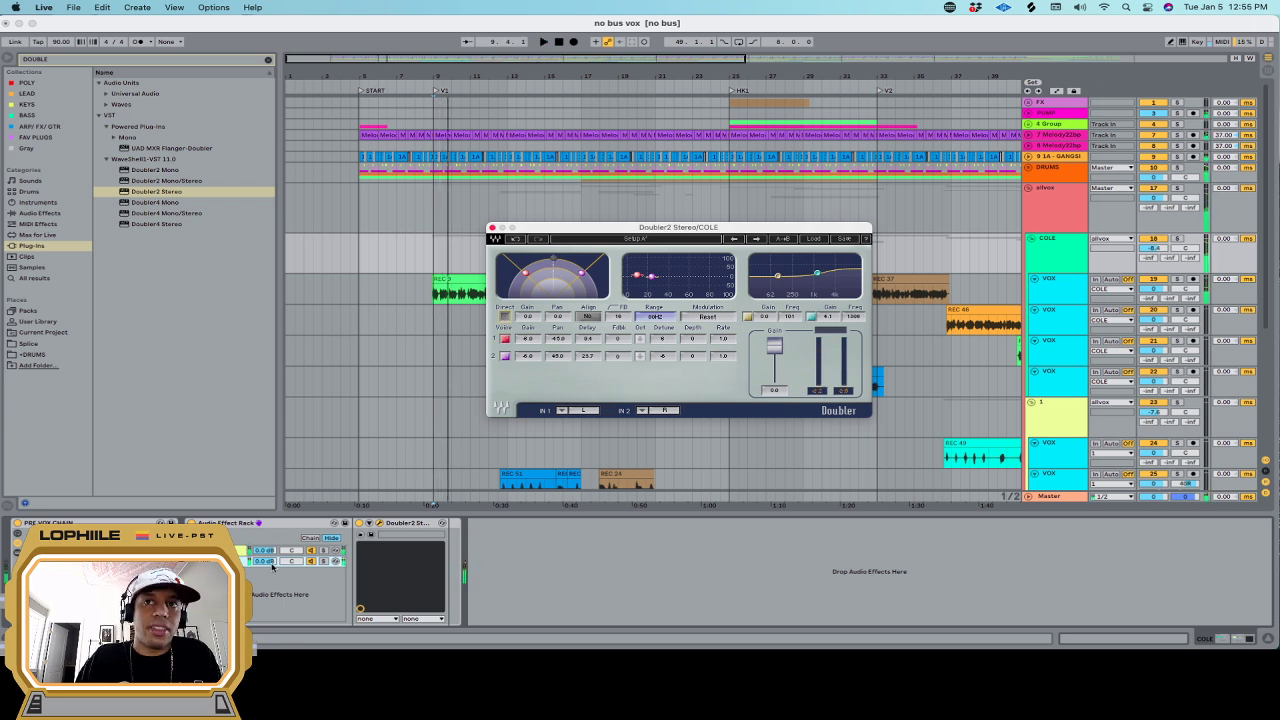
Lower the Doubler chain's volume to about -9 dB while auditioning the vocals, and close the Doubler window
drag(268, 561, 268, 630)
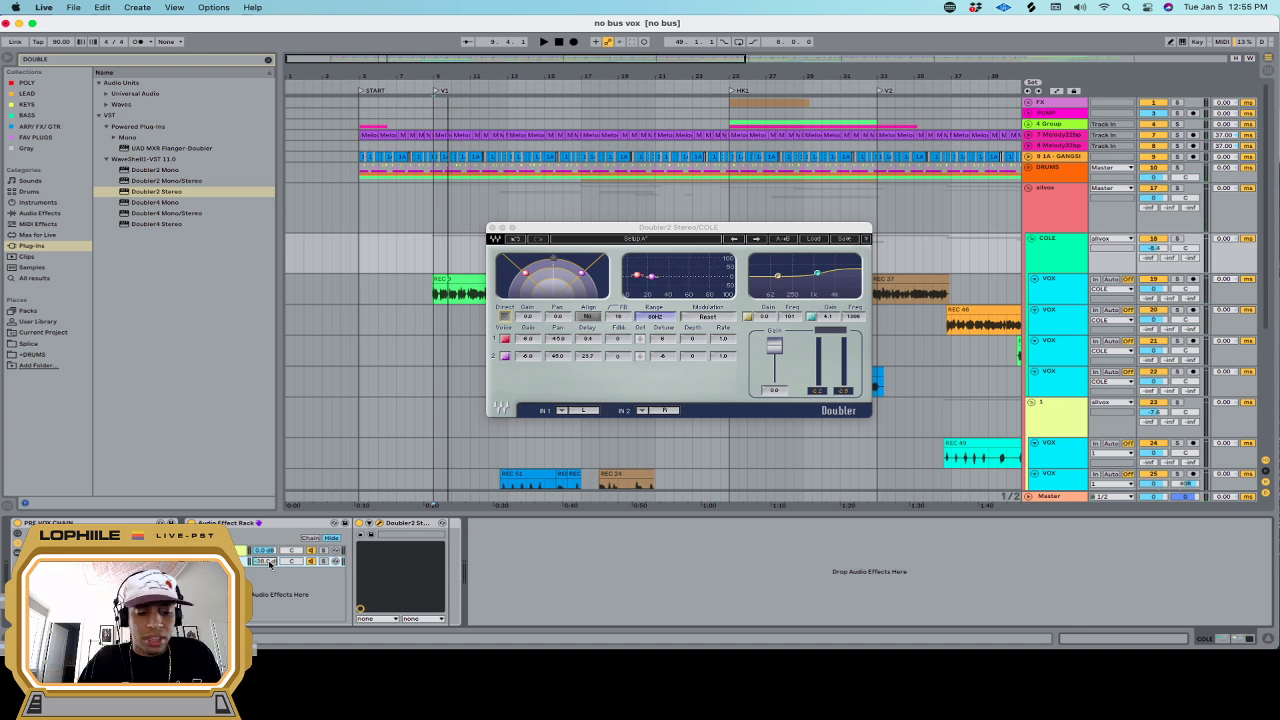
key(space)
mouse_move(268, 563)
mouse_down()
mouse_move(268, 535)
mouse_move(265, 550)
mouse_up()
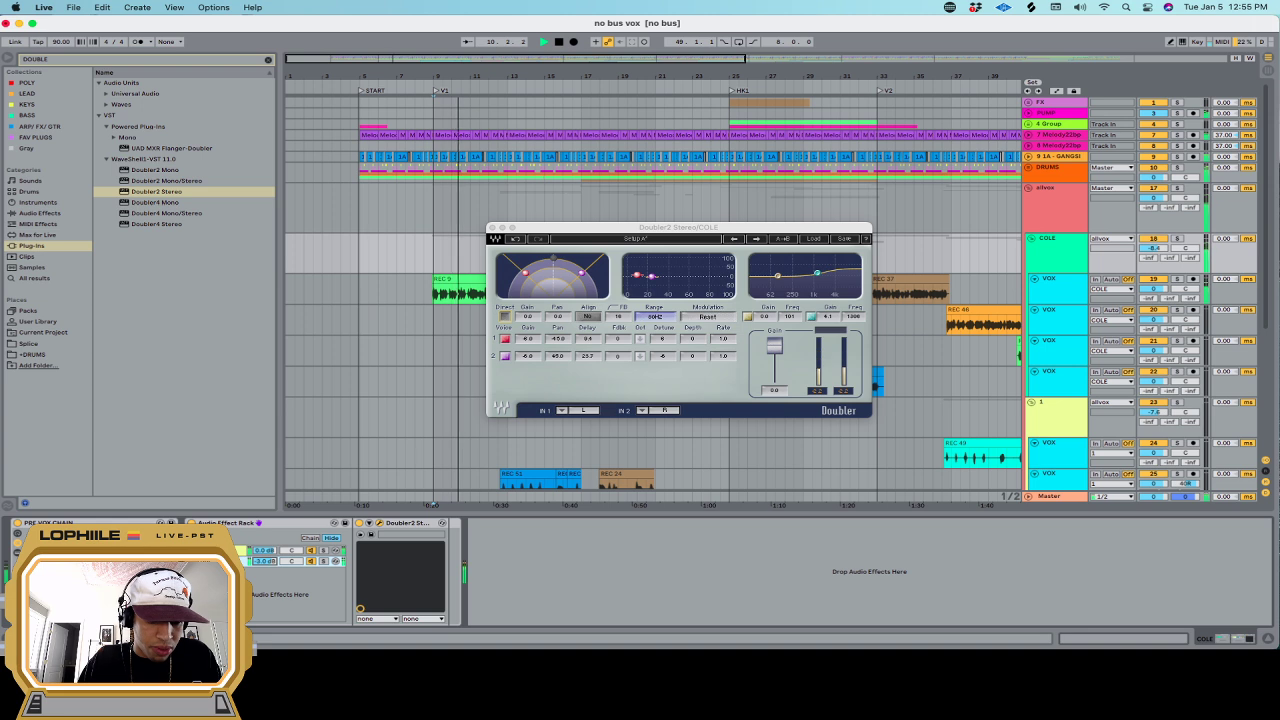
drag(265, 561, 265, 572)
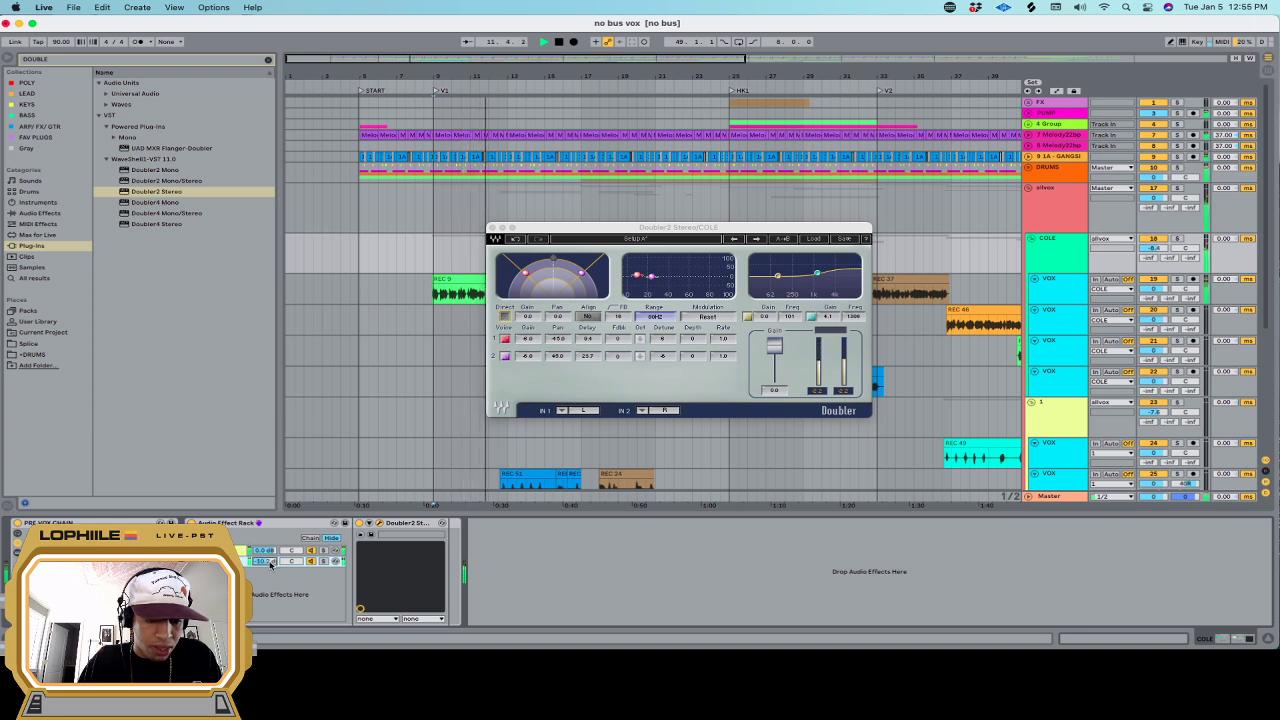
drag(270, 565, 270, 563)
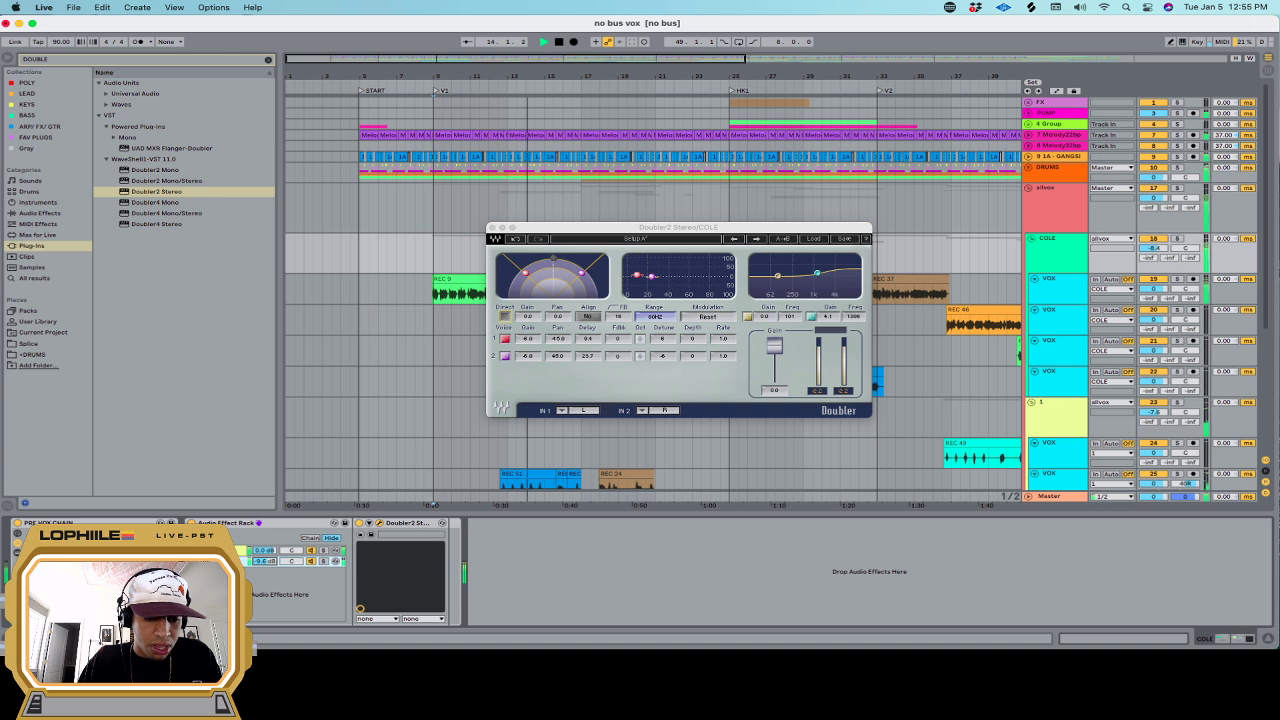
key(space)
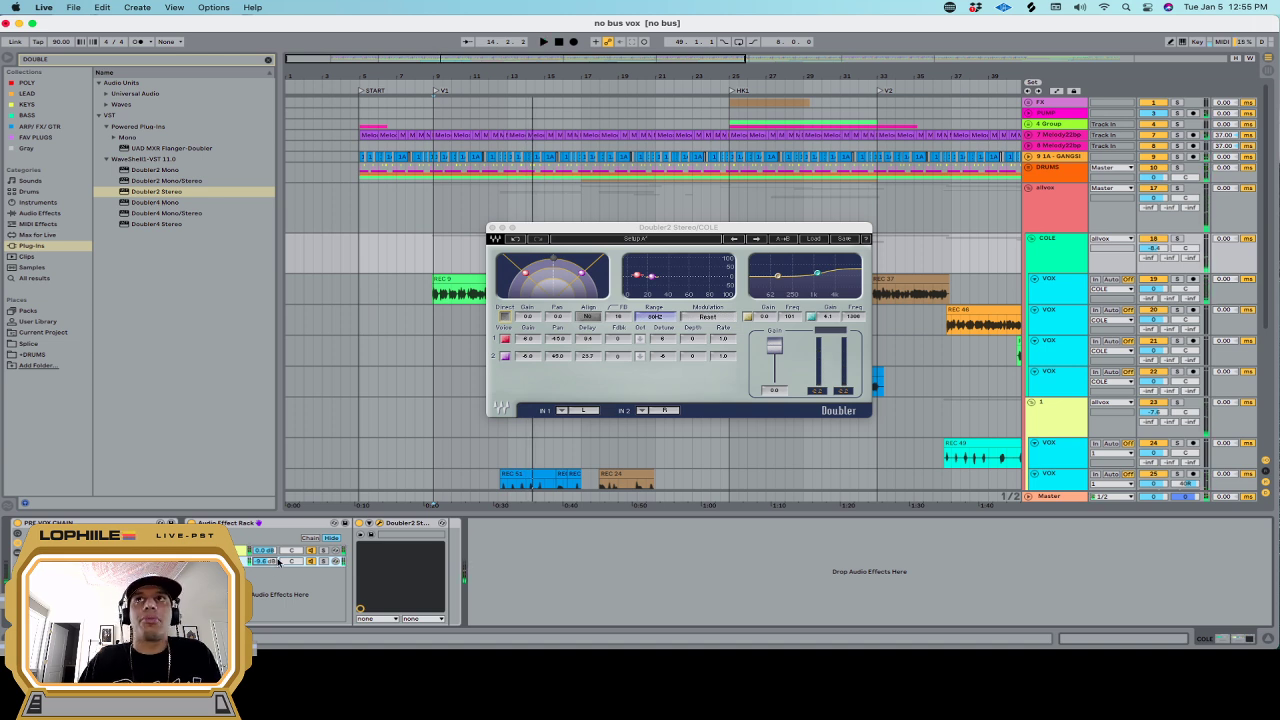
click(491, 228)
Audition the COLE vocals from V1 with the parallel Doubler chain and clear the plug-in search
click(435, 313)
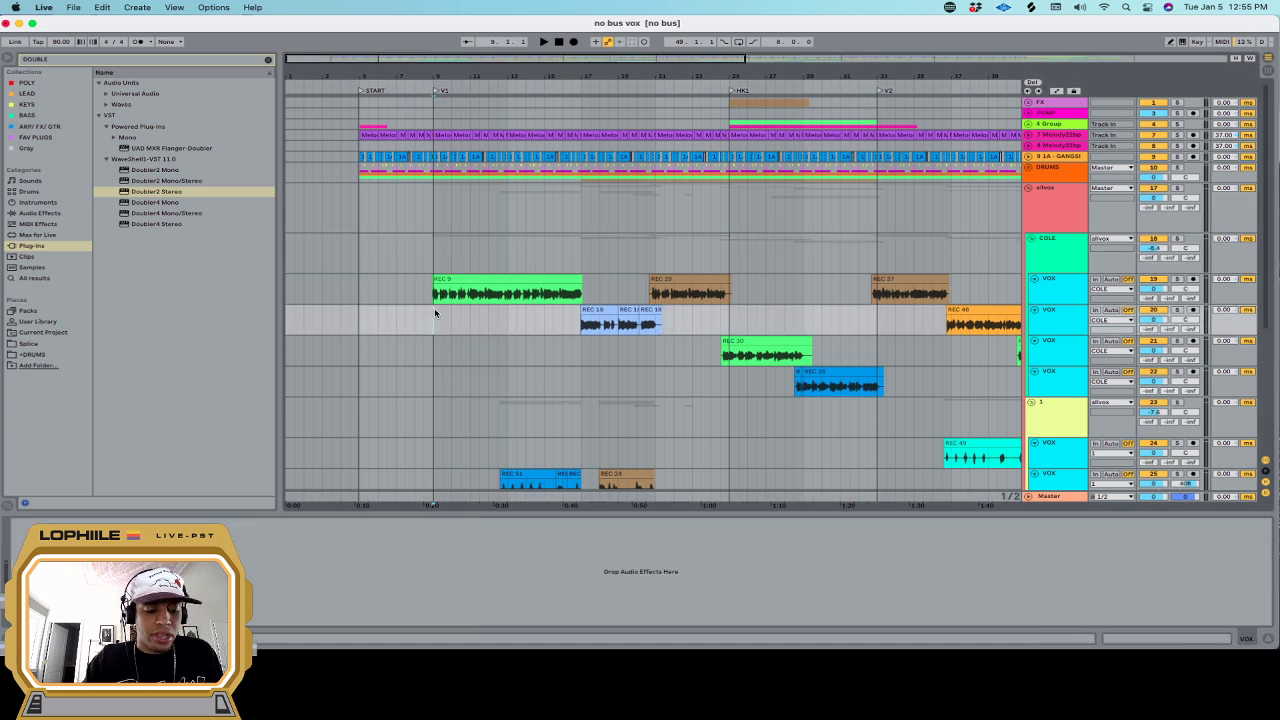
click(435, 245)
key(space)
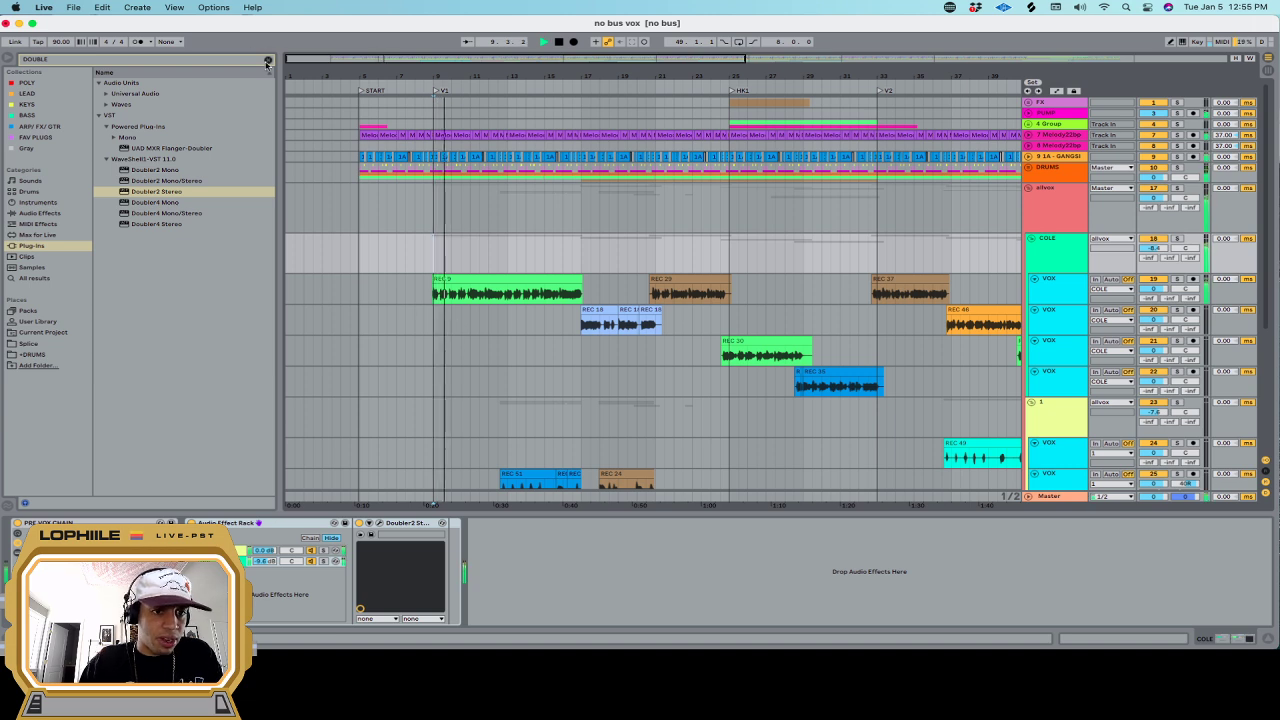
click(267, 59)
click(432, 308)
key(space)
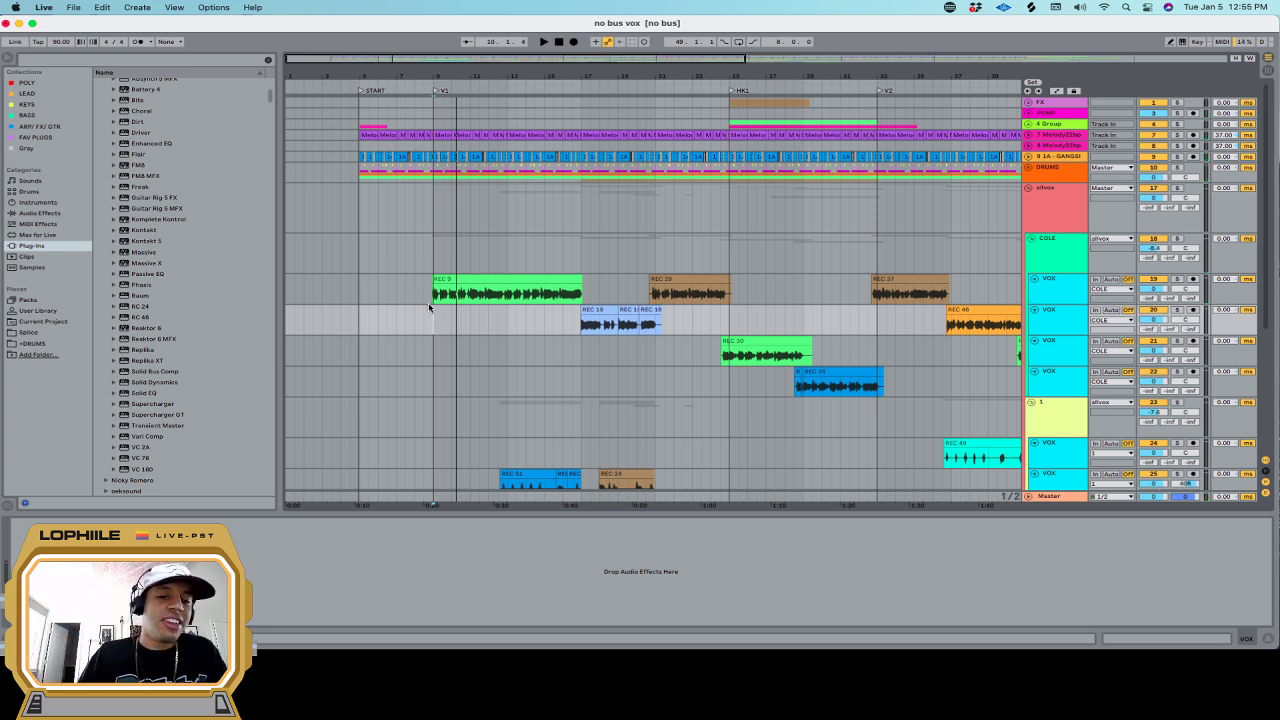
Add Ableton's Reverb as a third chain in the COLE group's Audio Effect Rack and reselect the Doubler chain
click(430, 268)
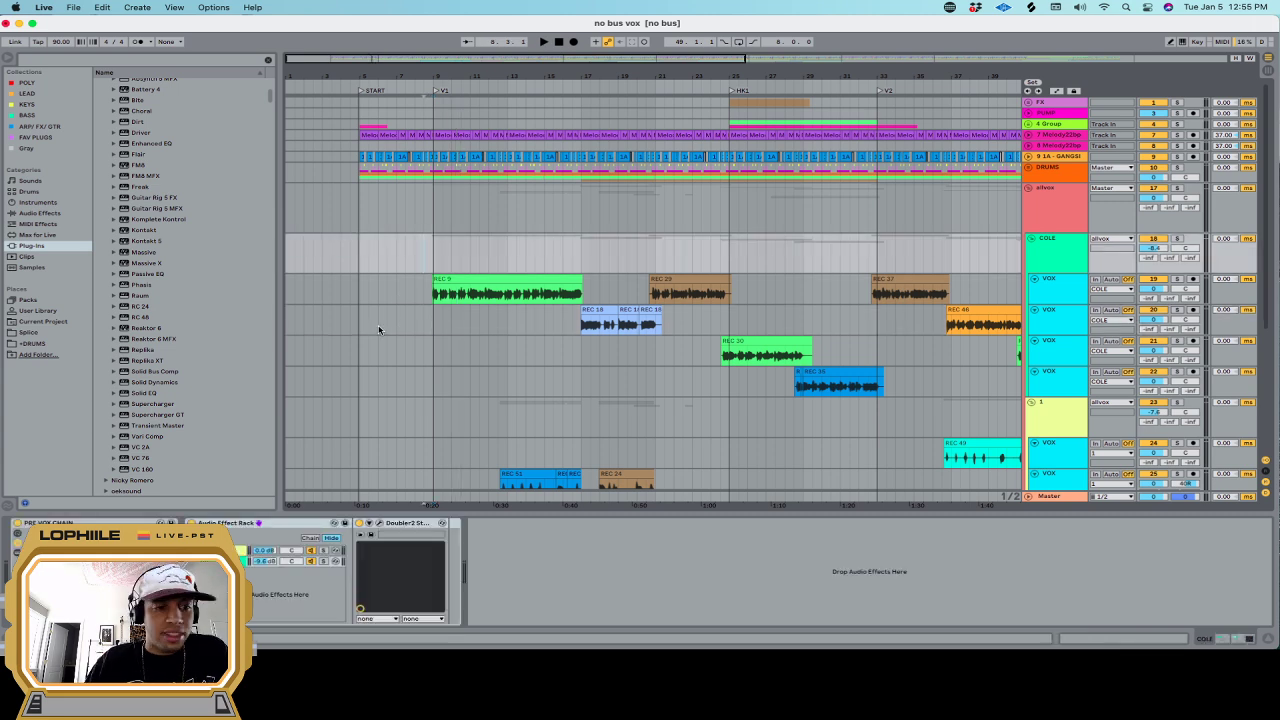
click(38, 202)
click(40, 213)
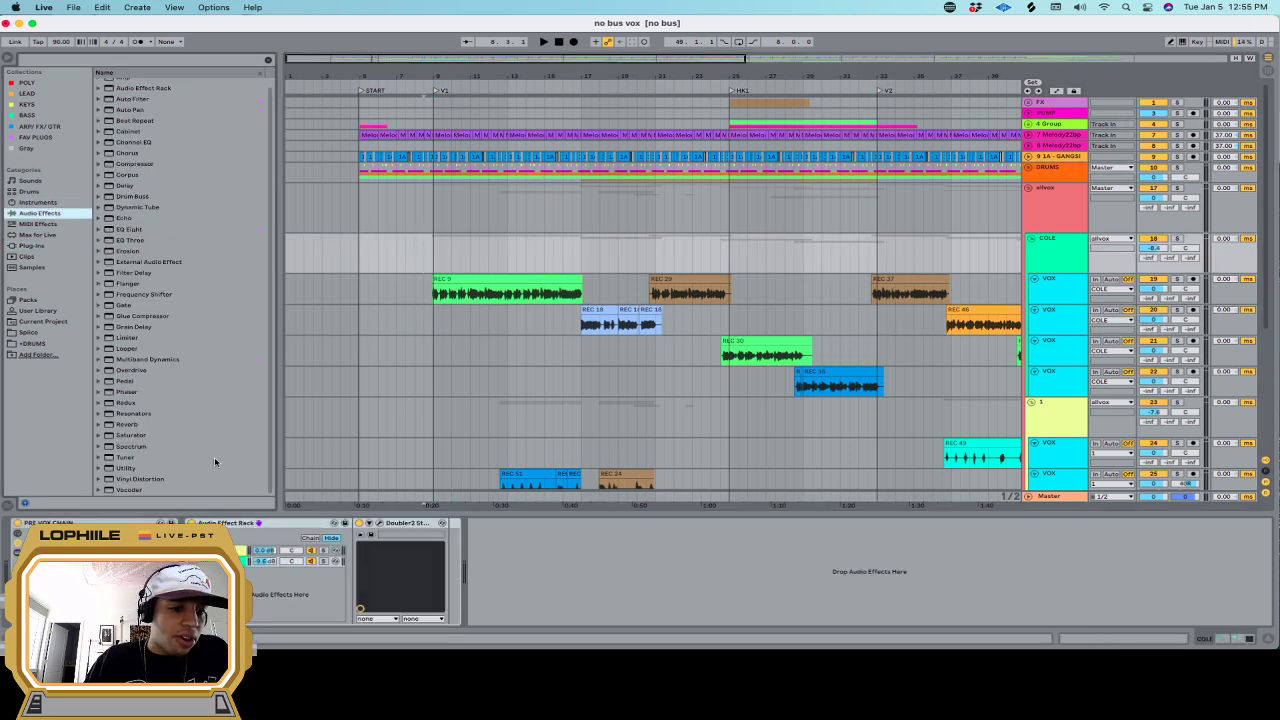
double_click(126, 425)
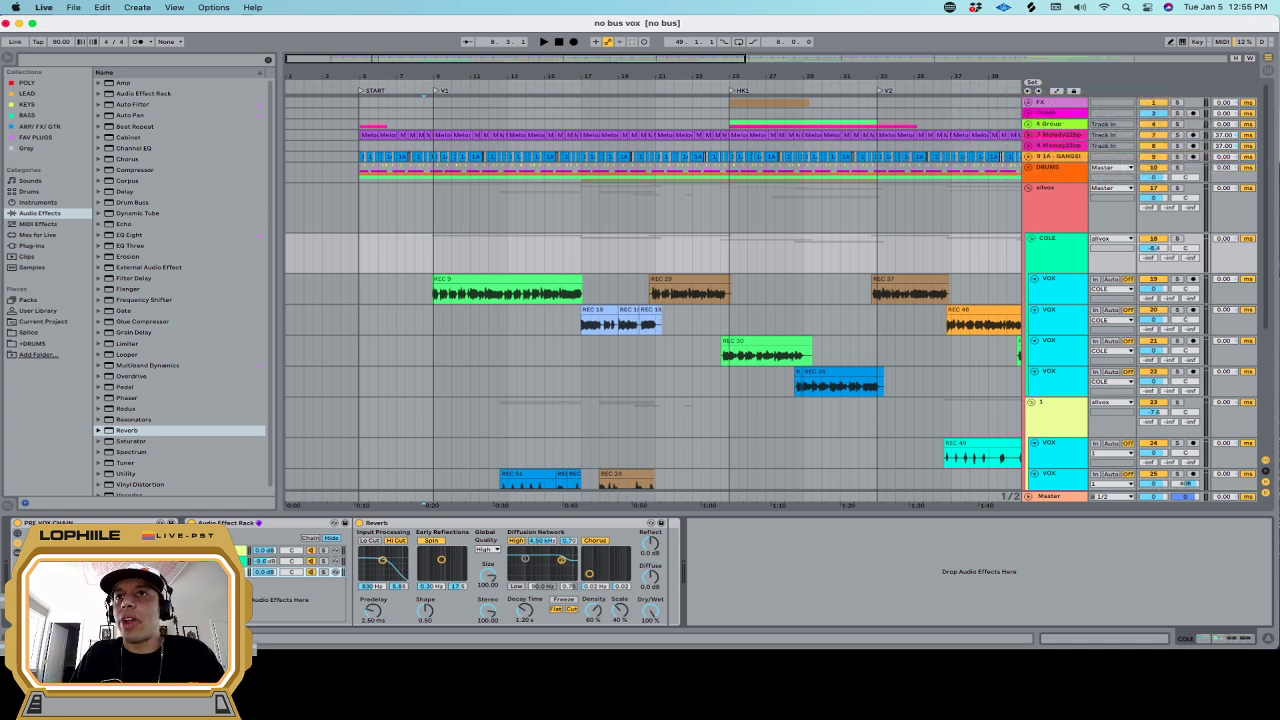
click(222, 561)
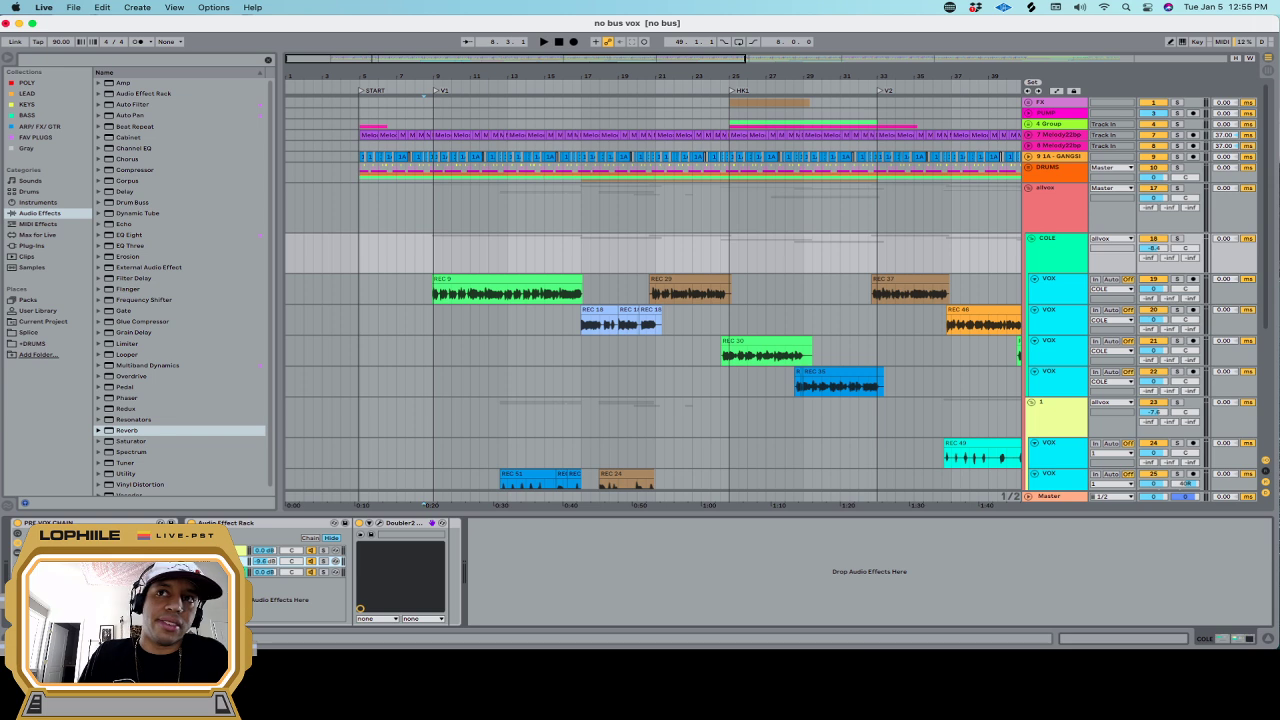
Examine the effects on the verb and ping-pong return tracks, hide the returns and go back to the COLE group
click(1265, 472)
click(1053, 465)
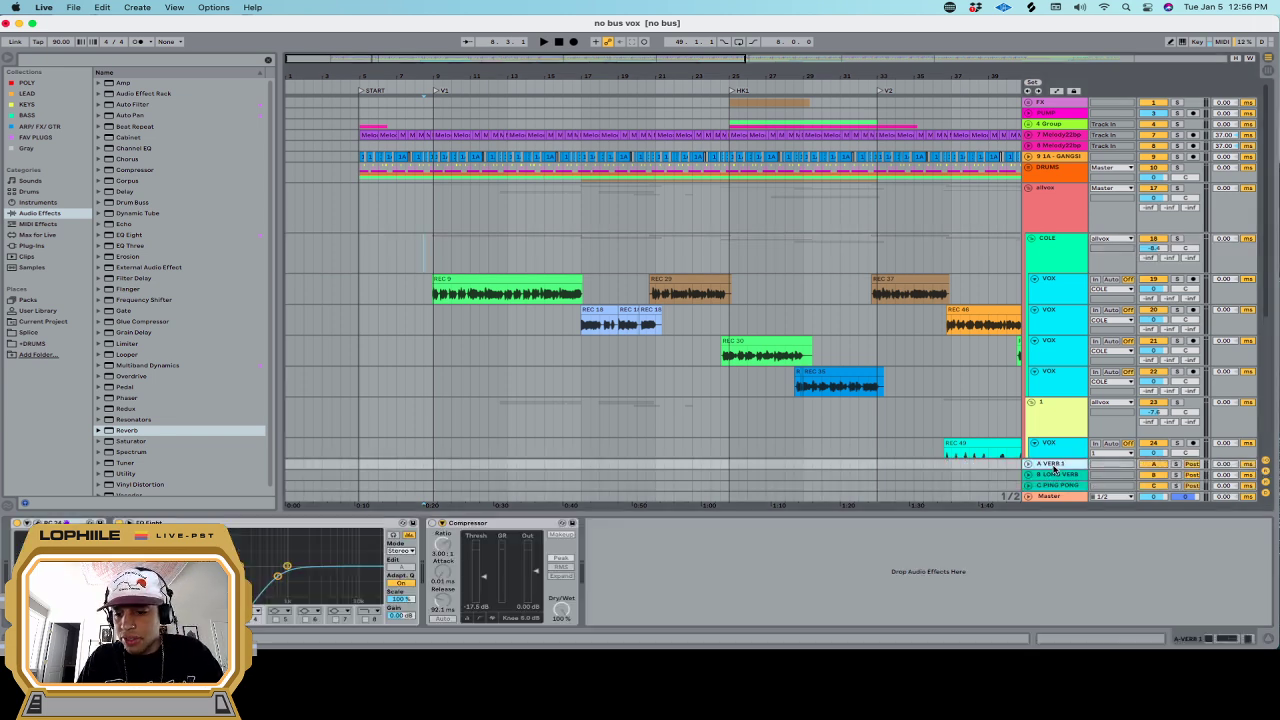
click(1062, 485)
click(1060, 474)
click(1056, 465)
click(1060, 474)
click(1265, 471)
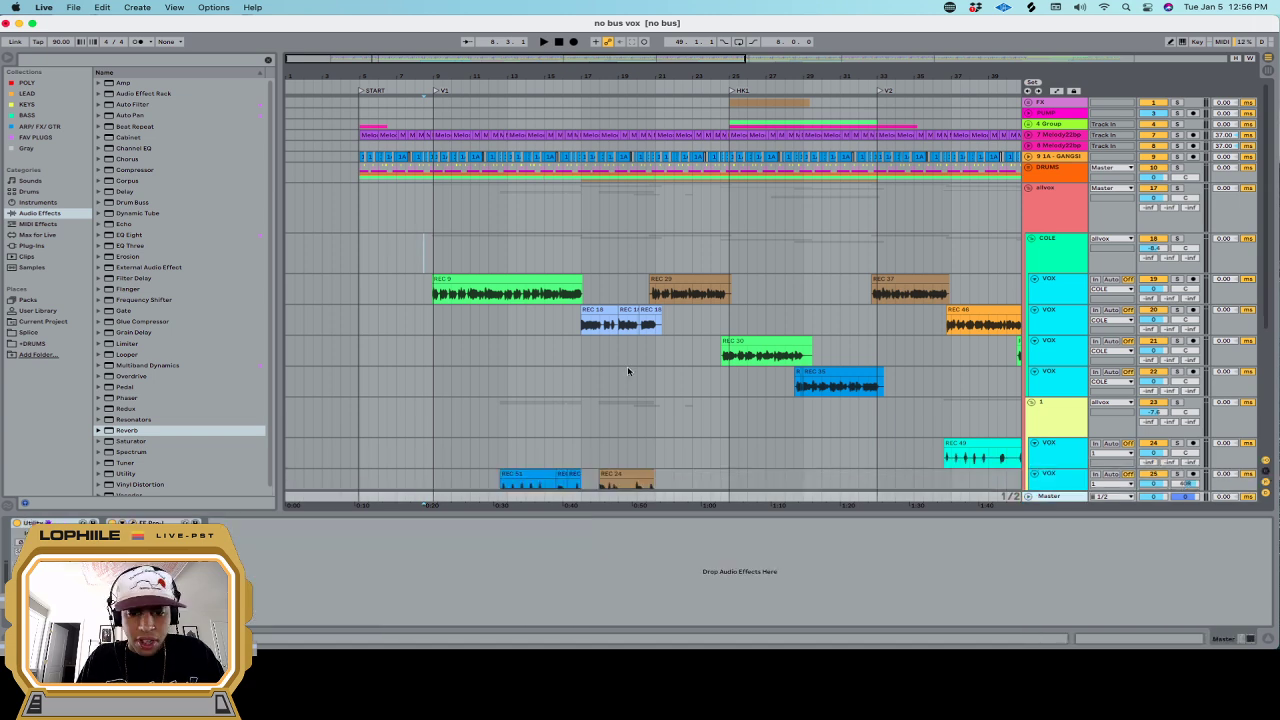
click(465, 263)
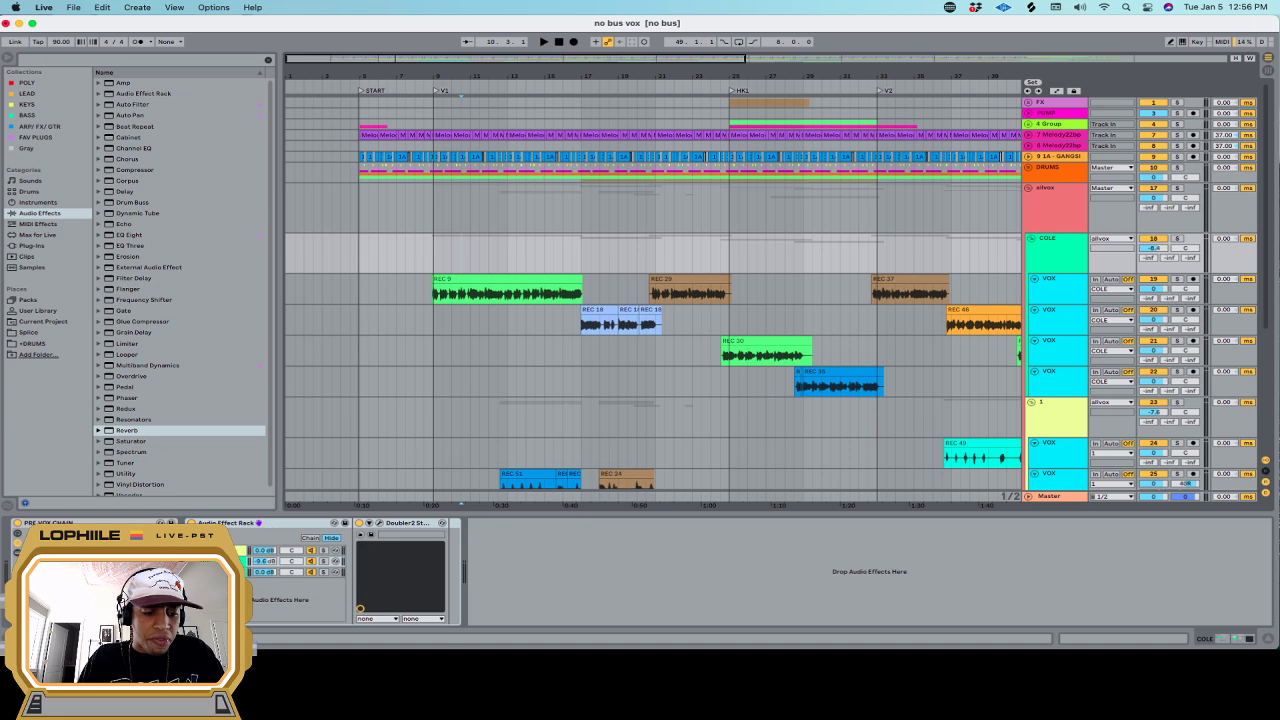
Check the Doubler chain's settings, switch to the Reverb chain on the COLE group and lower the Reverb's Size to about 5
click(226, 561)
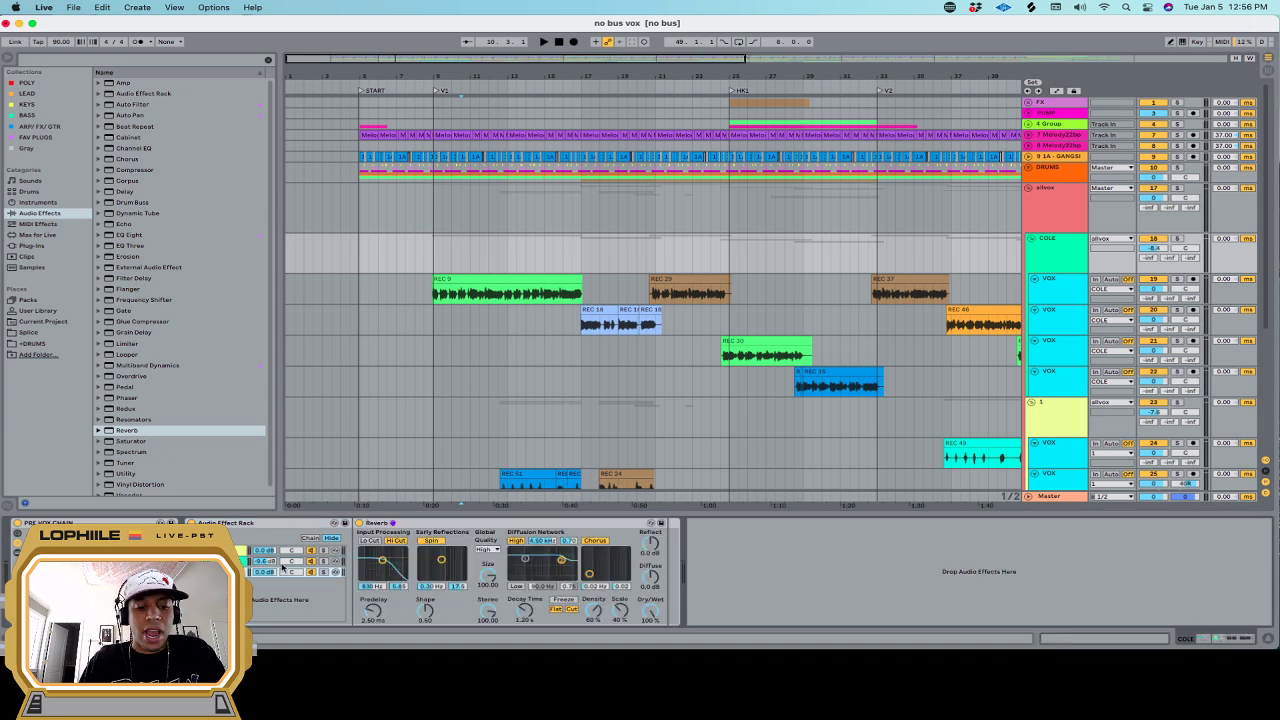
click(228, 561)
click(380, 525)
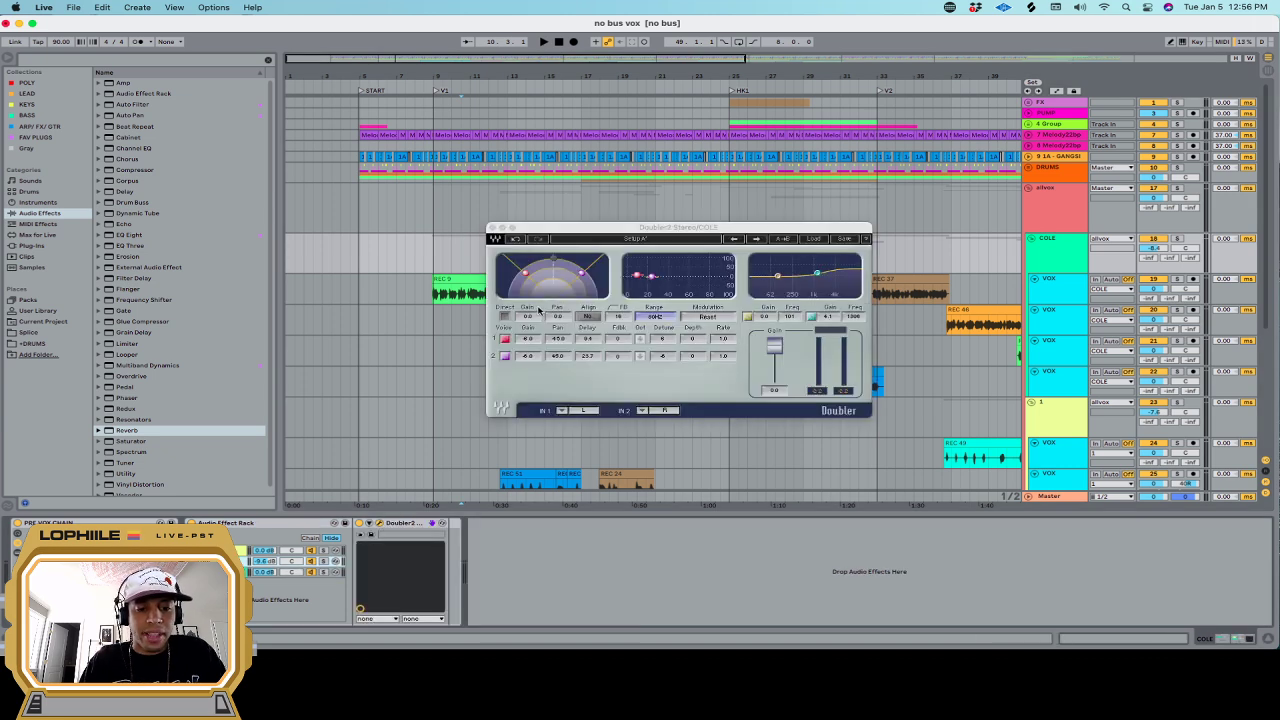
click(228, 572)
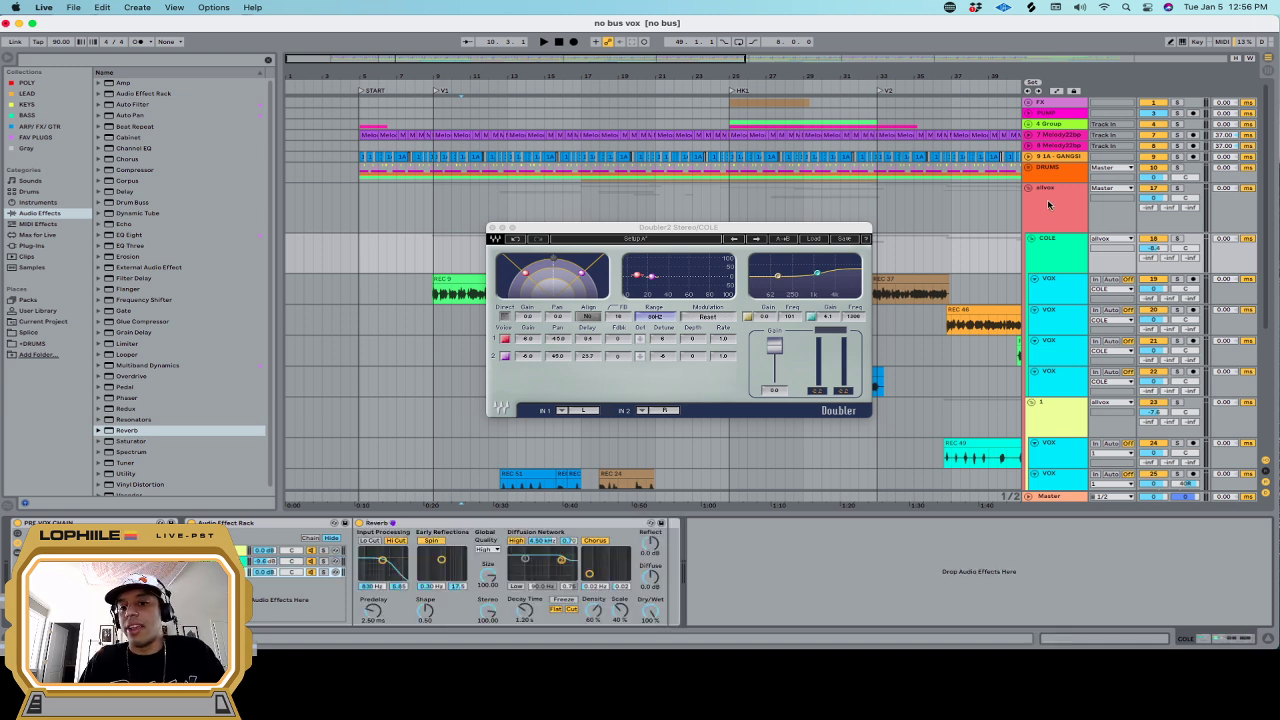
click(1058, 252)
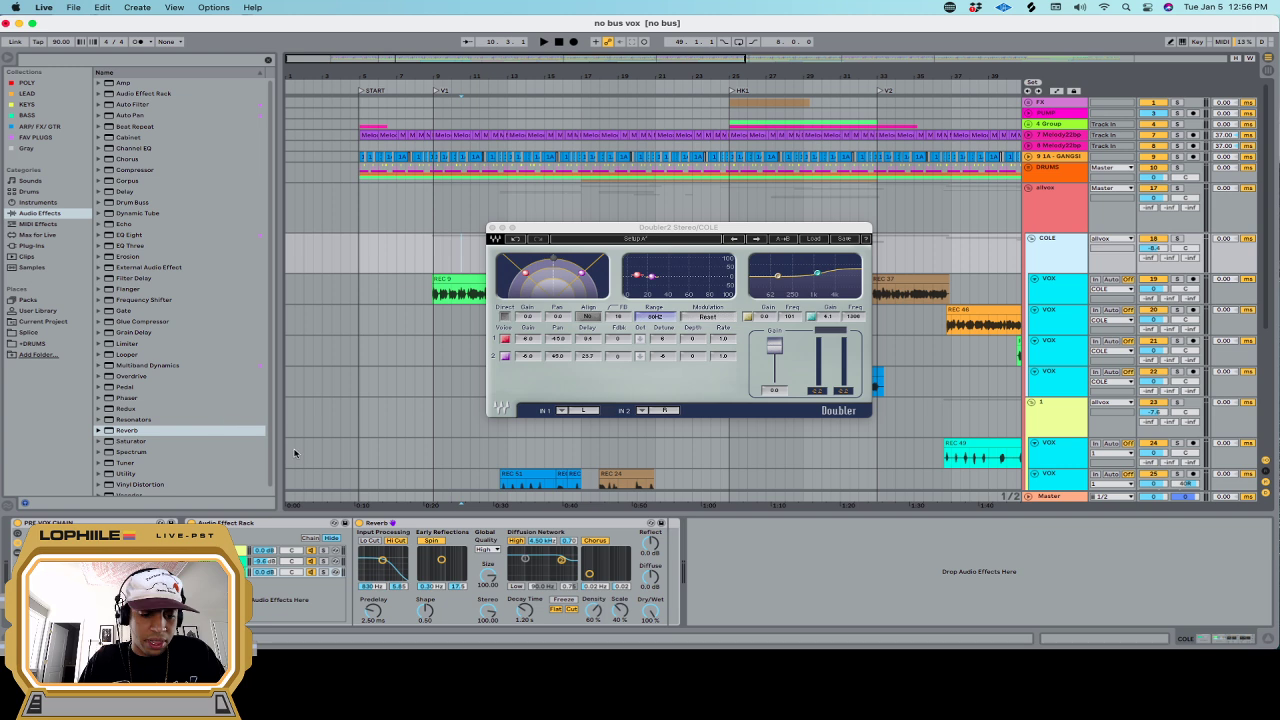
click(492, 580)
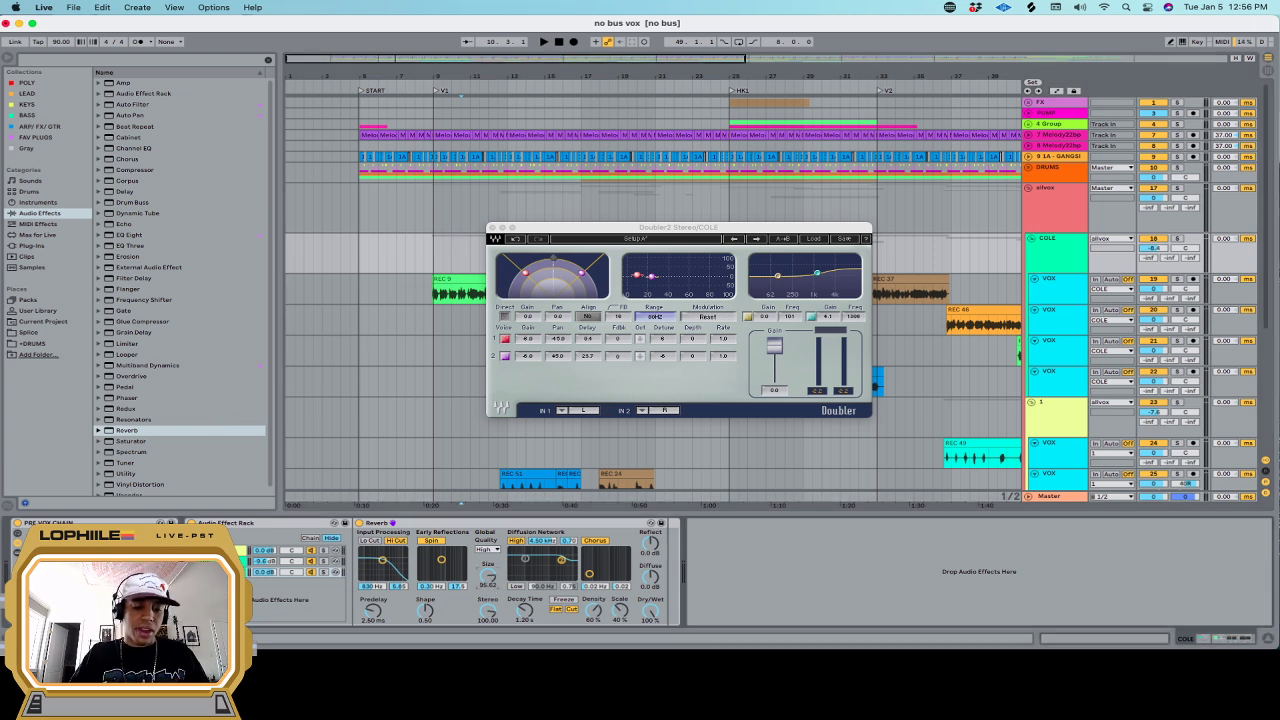
click(393, 523)
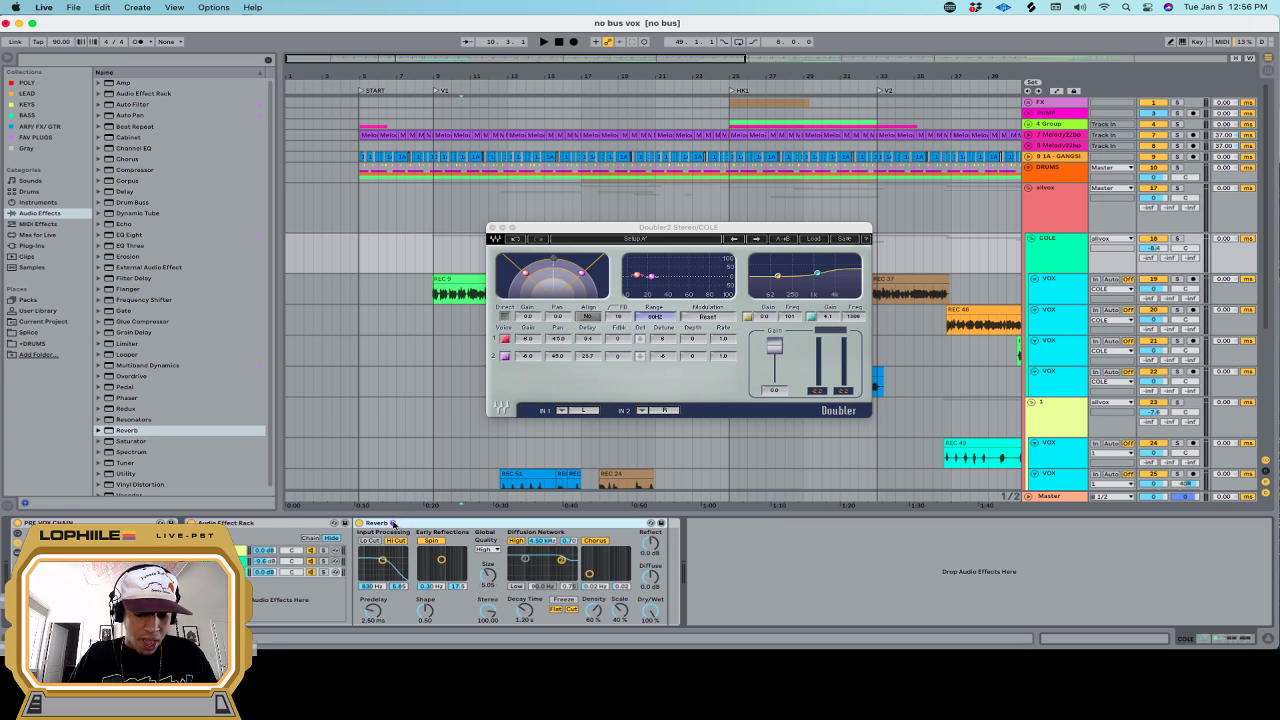
Rename the Reverb chain in the COLE group's parallel rack and colour it violet
click(228, 572)
key(super+r)
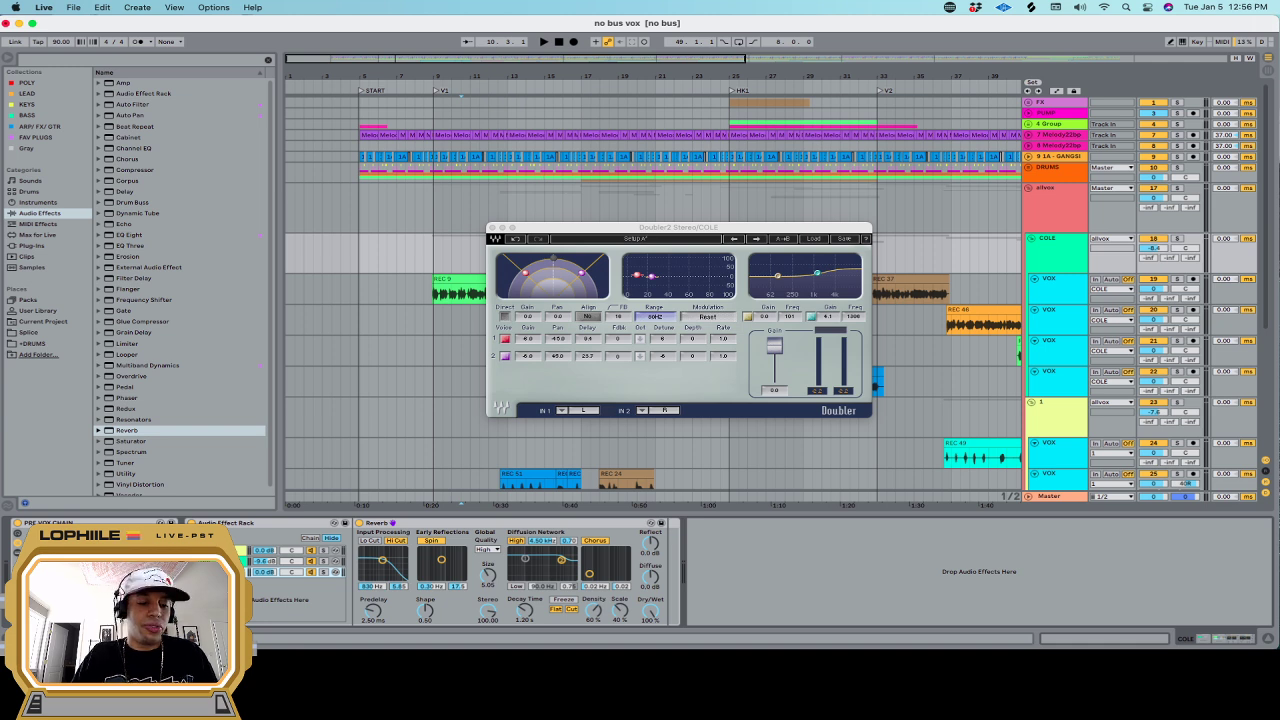
right_click(228, 575)
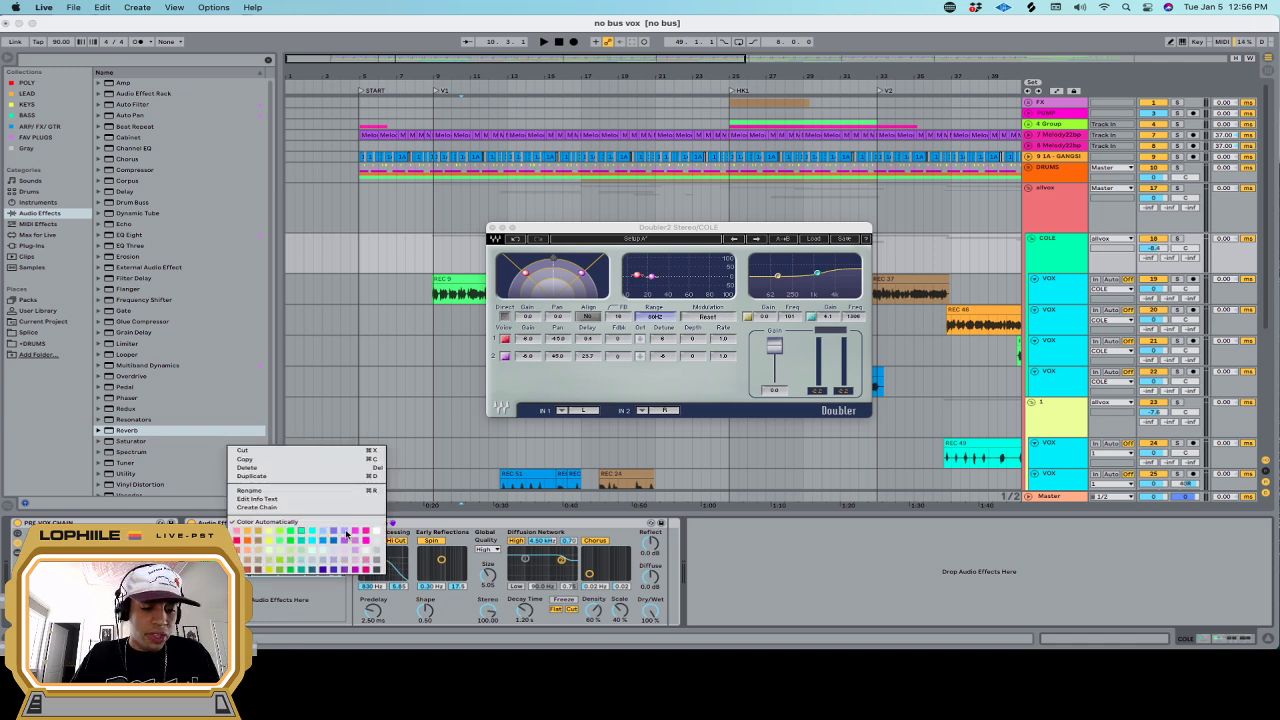
click(339, 533)
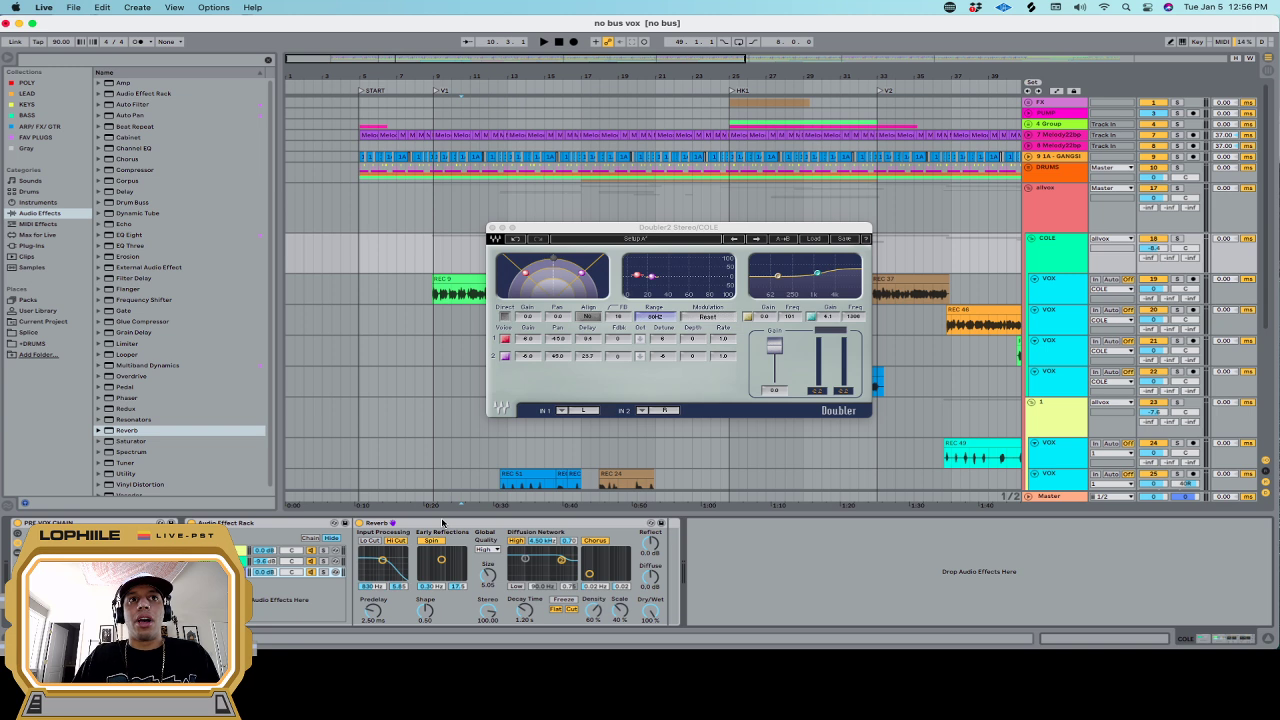
Group the Reverb device into its own nested rack, show that rack's chain list and name the rack VERBZ
click(441, 523)
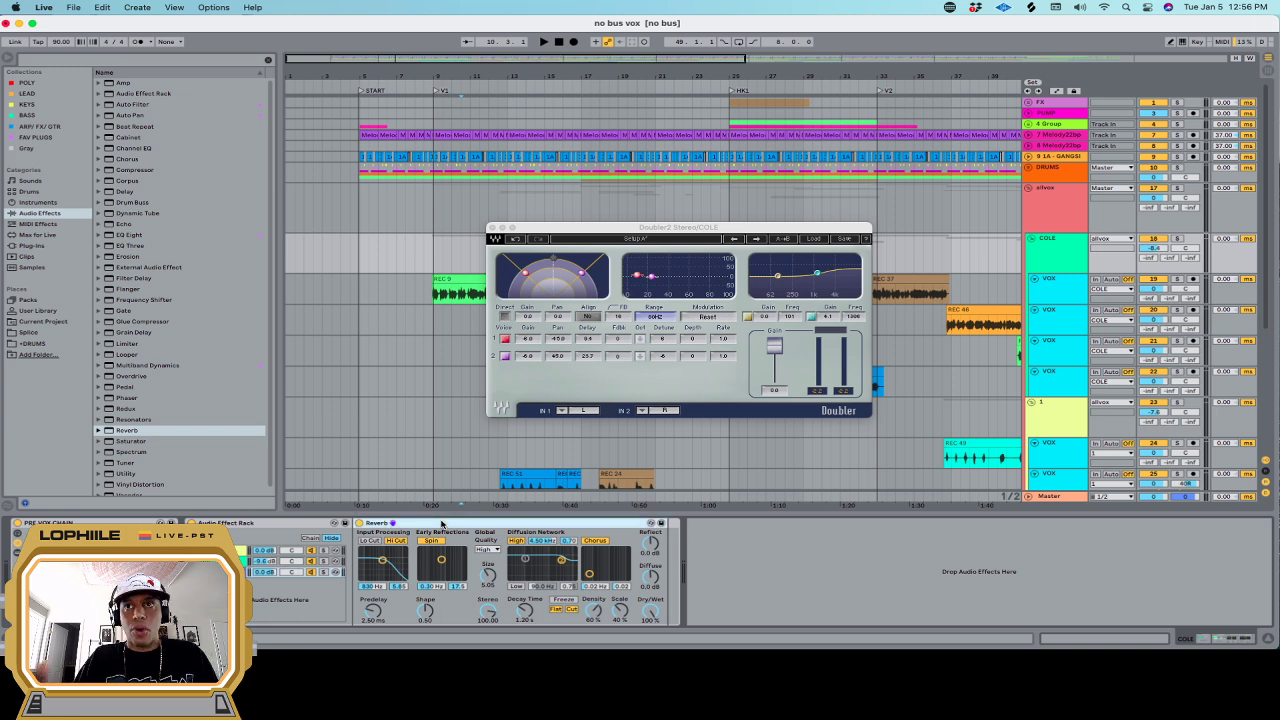
key(super+g)
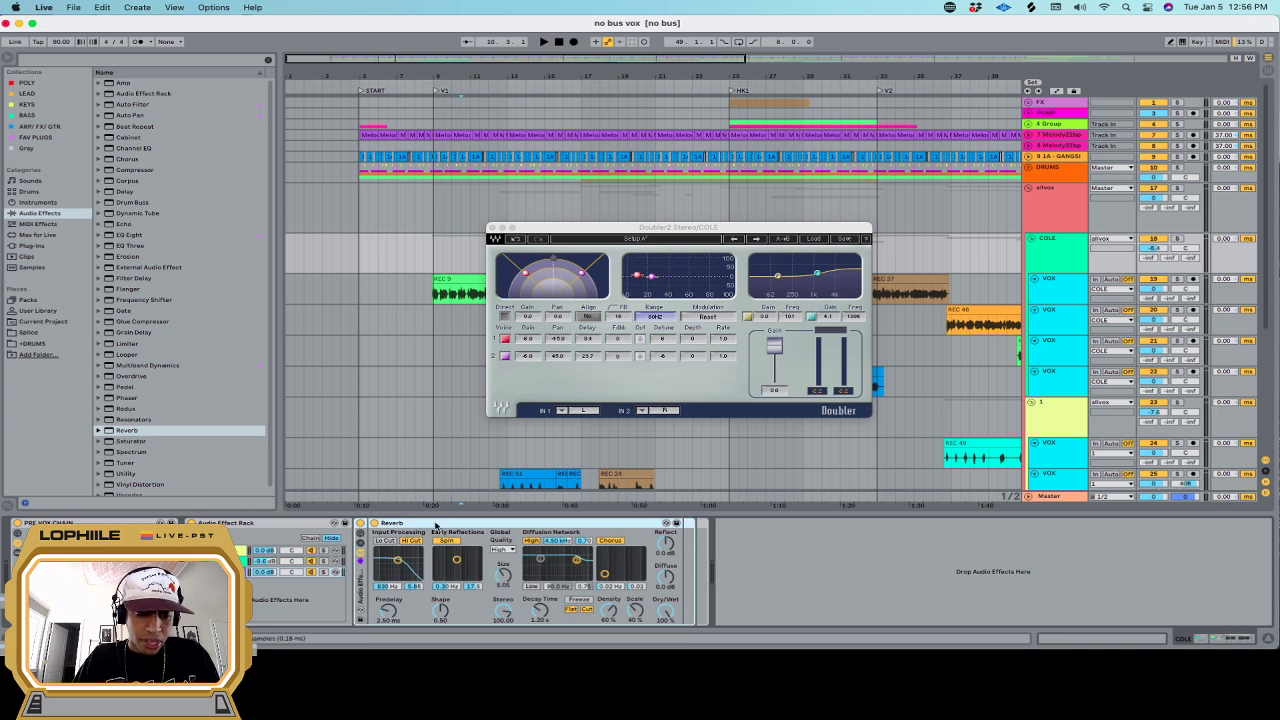
click(362, 545)
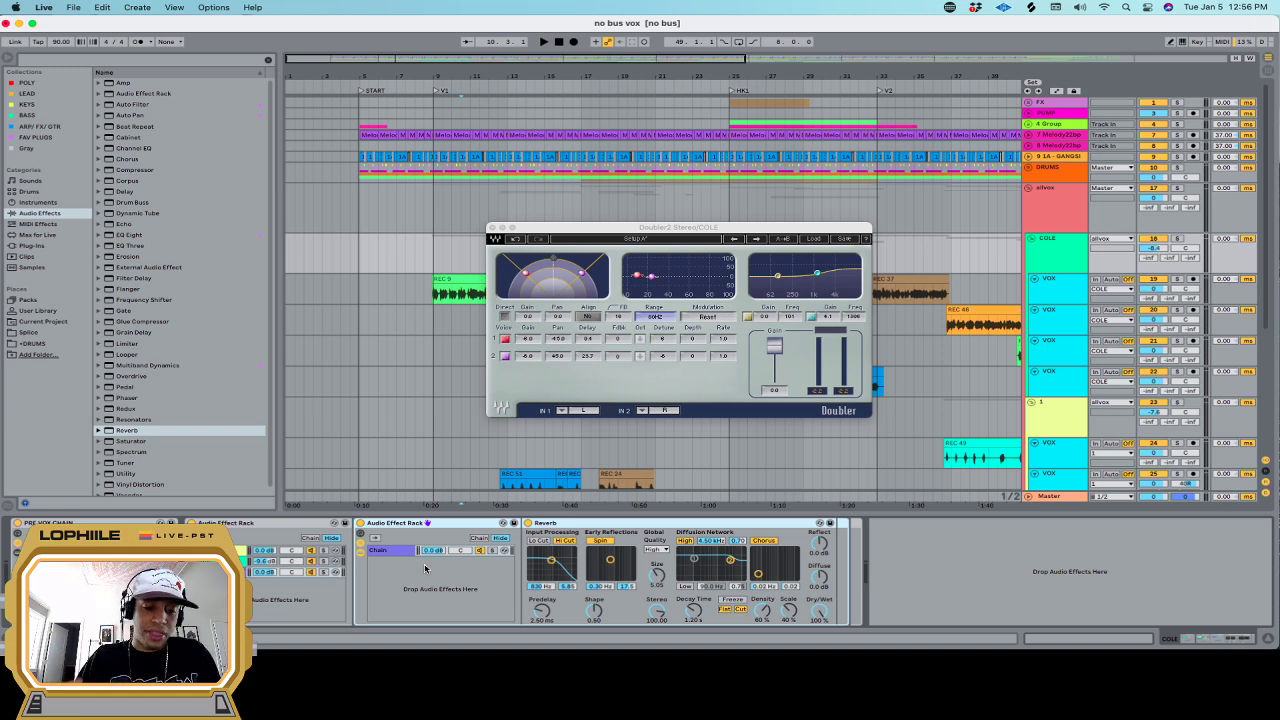
click(225, 572)
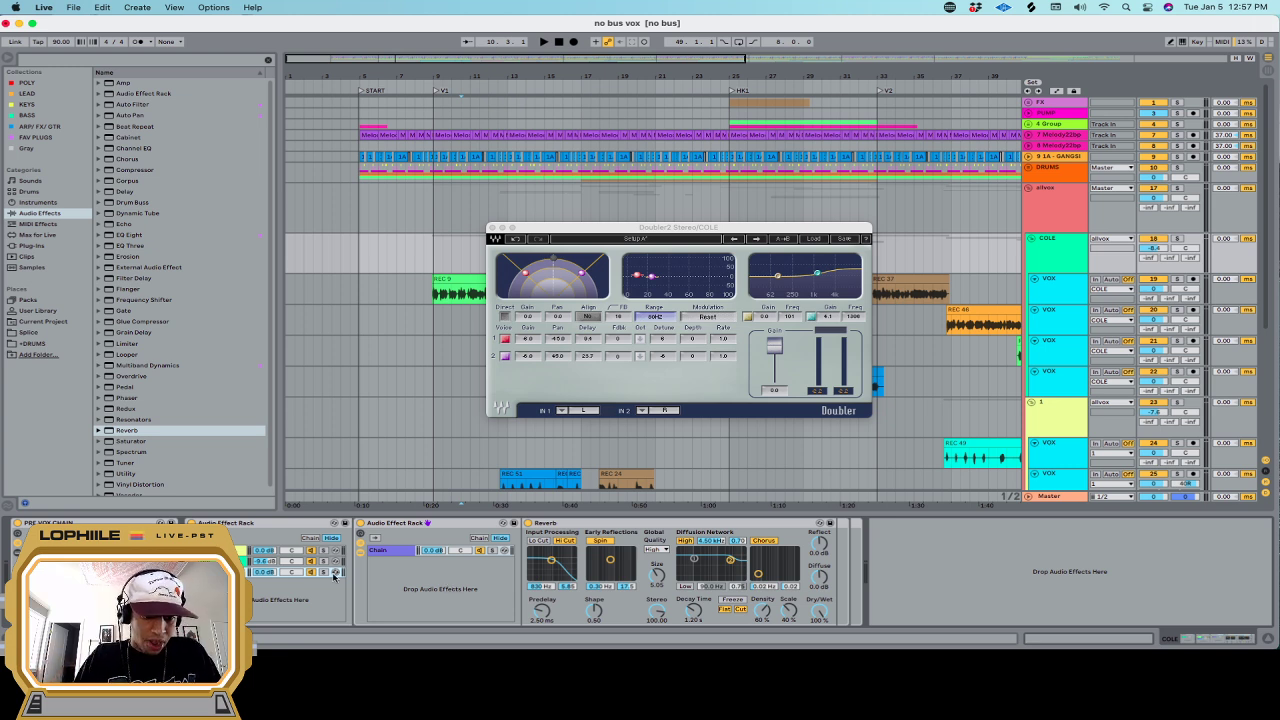
click(400, 522)
key(super+r)
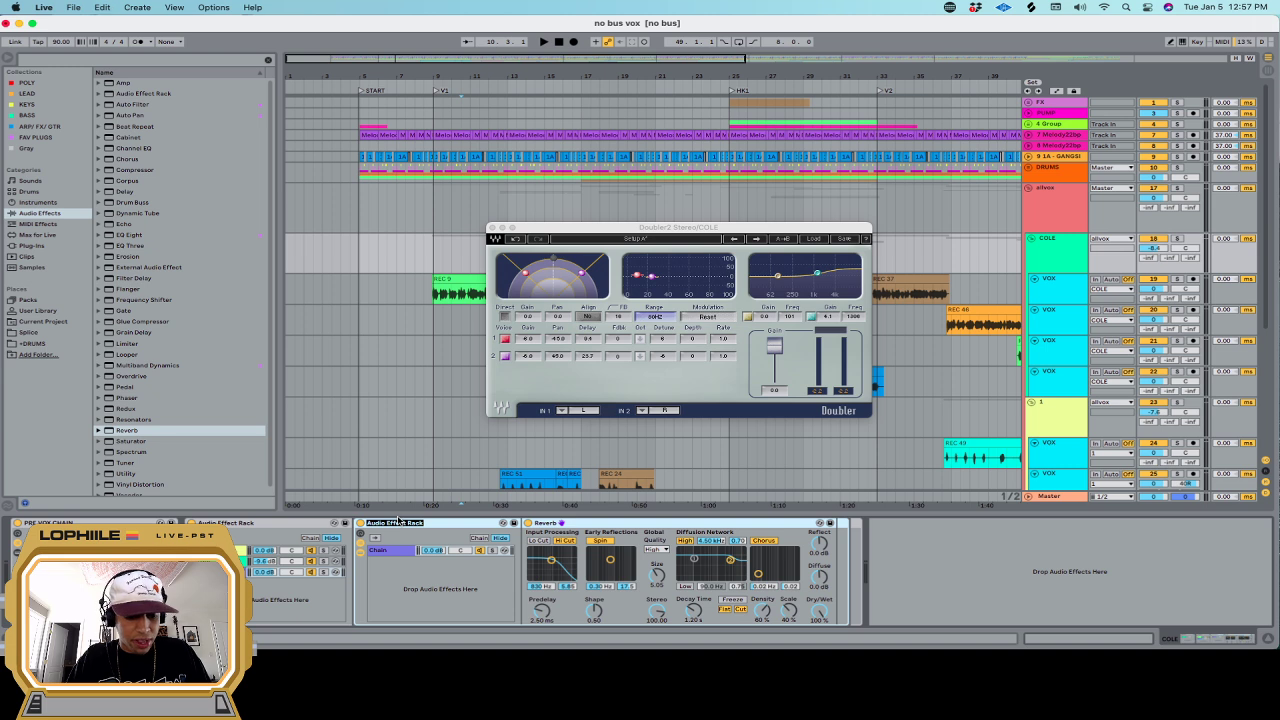
text(VERBZ)
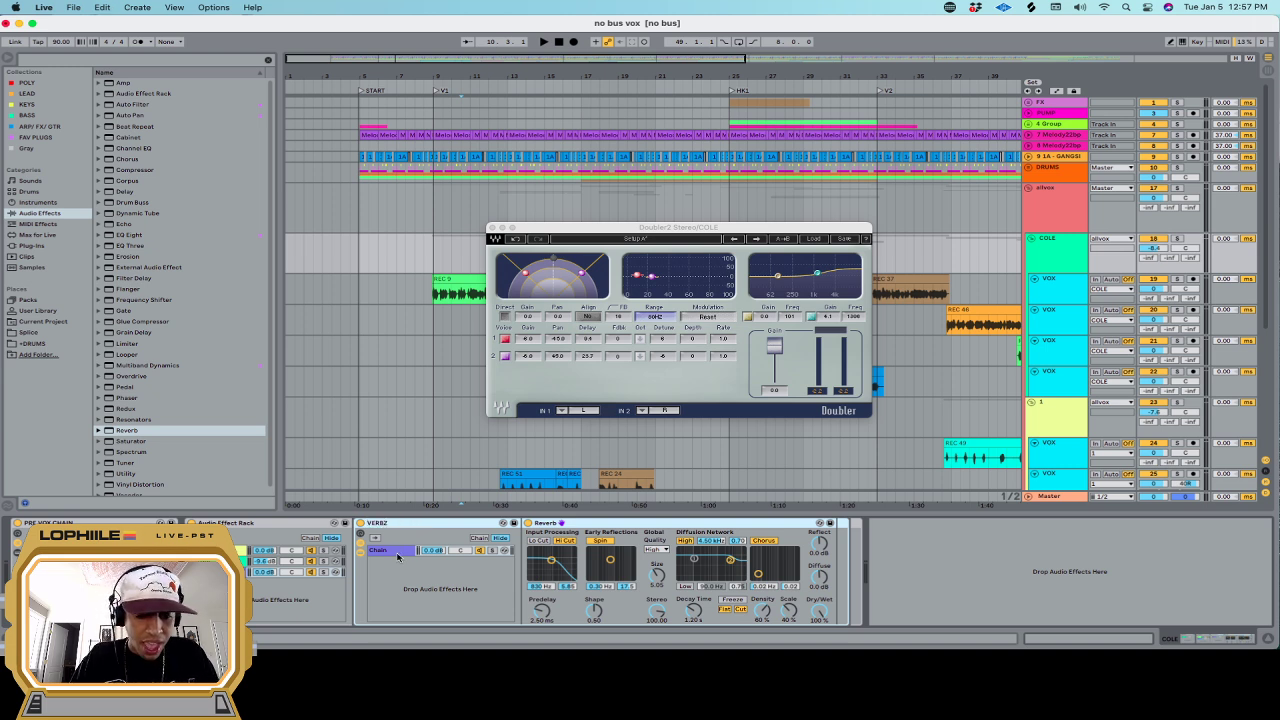
While auditioning from V1, reduce the Reverb's Size further and set its Decay Time to about 710 ms
click(398, 555)
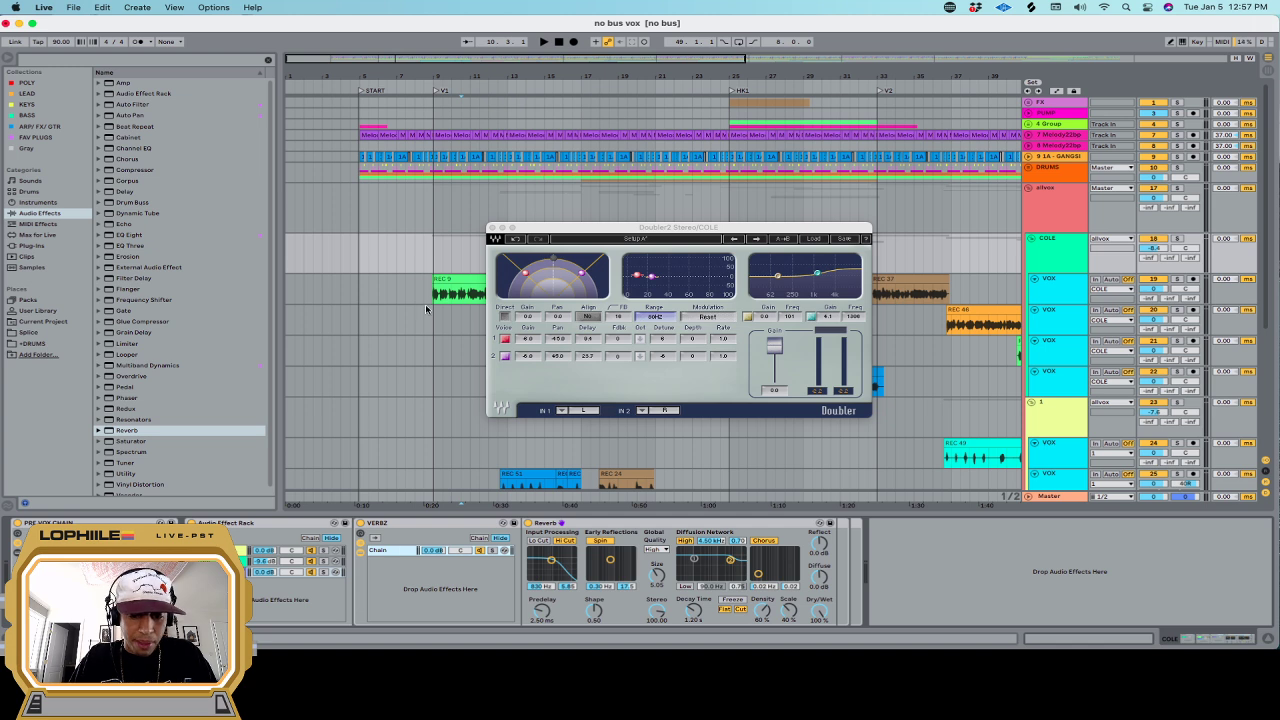
click(436, 267)
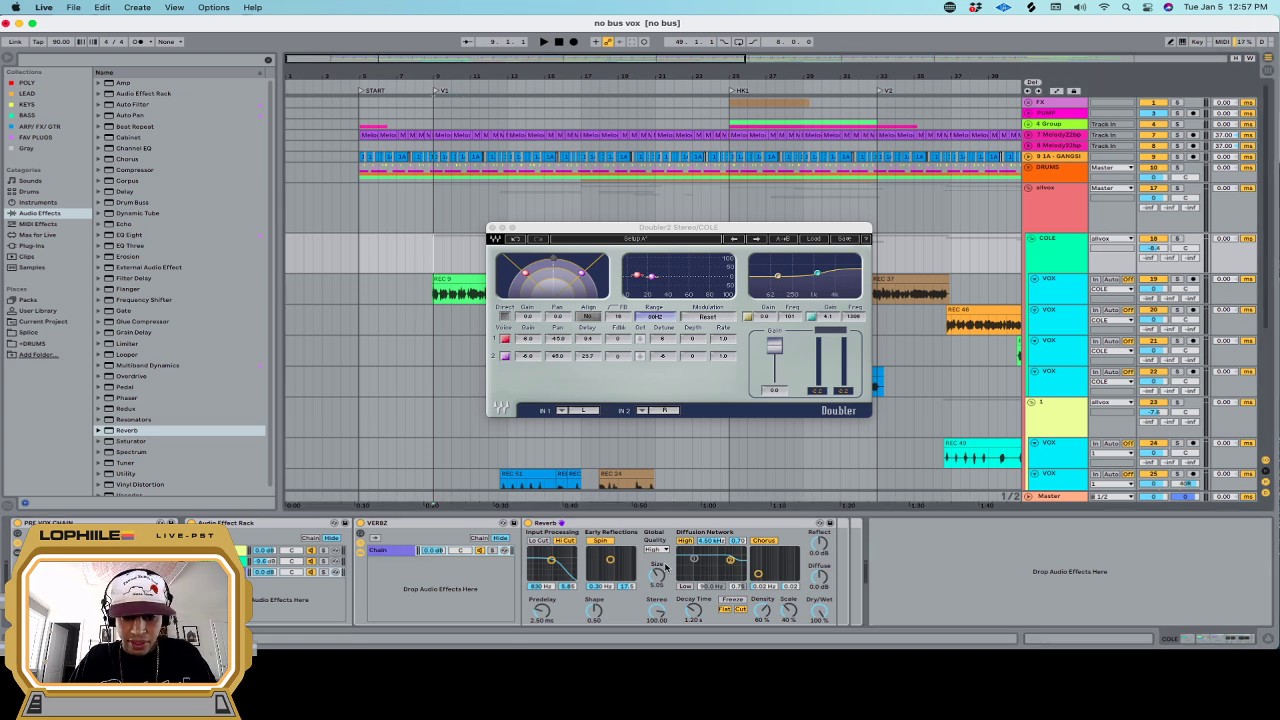
click(627, 526)
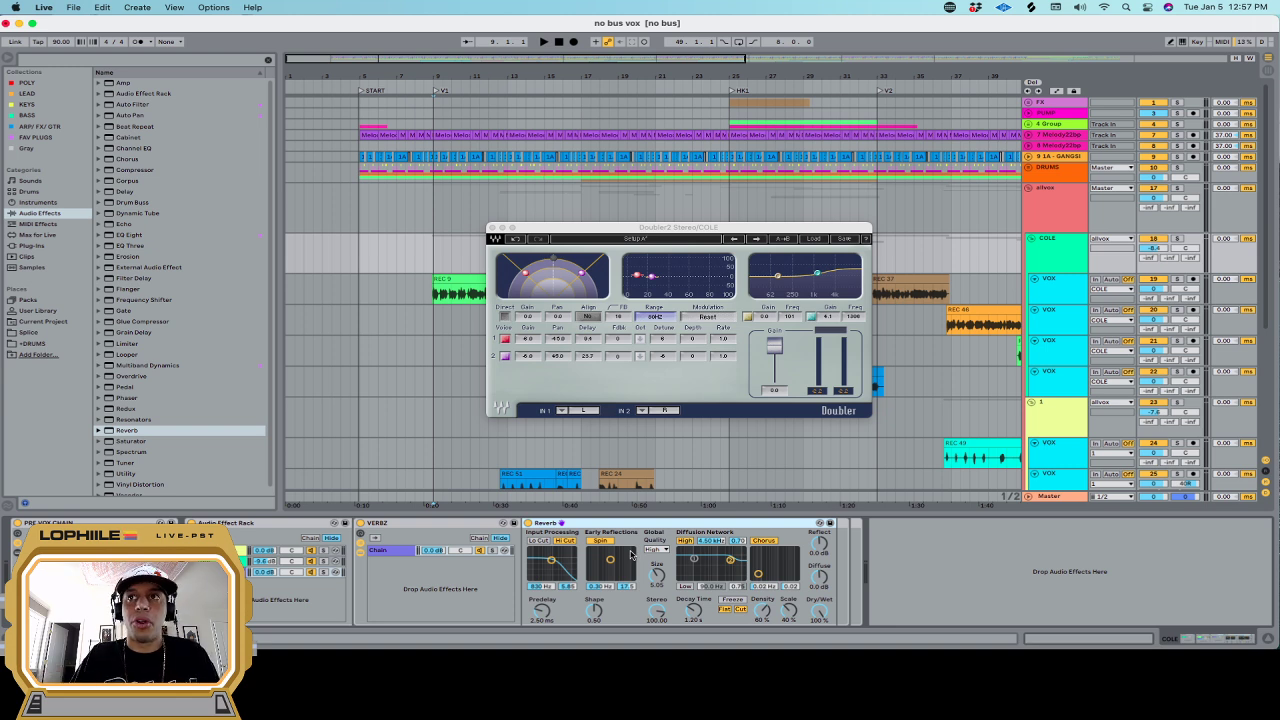
key(space)
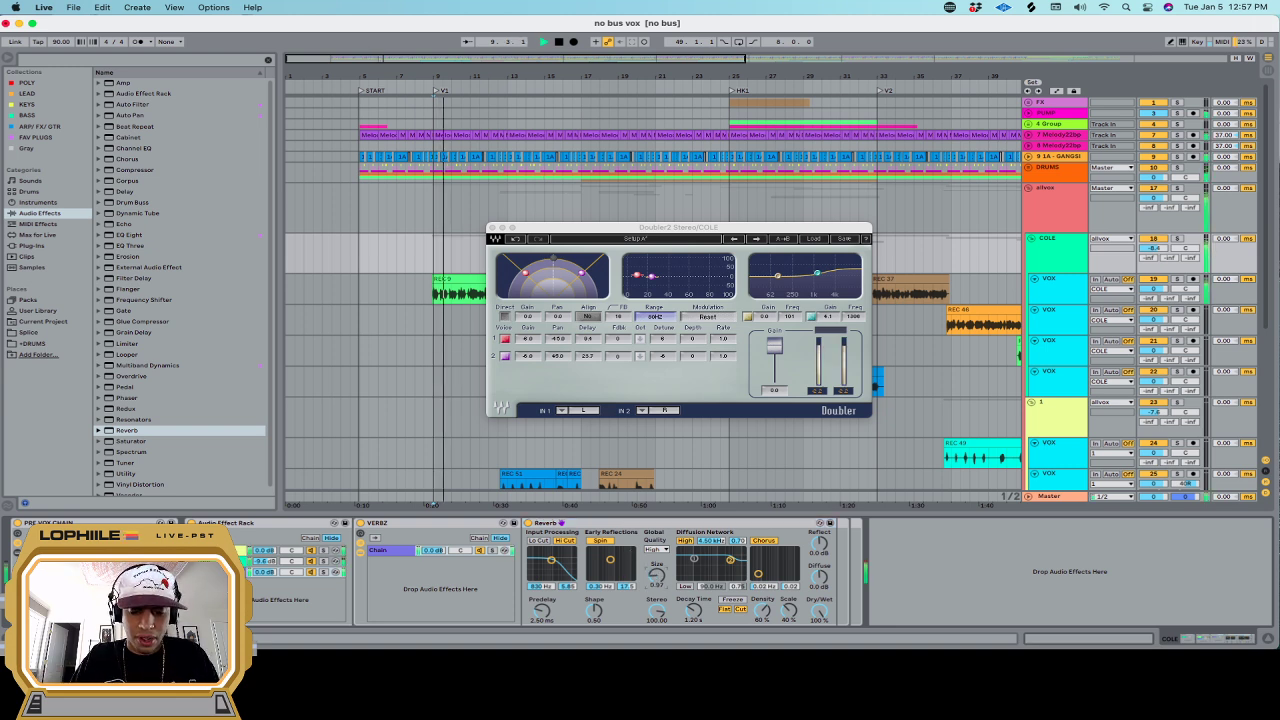
key(space)
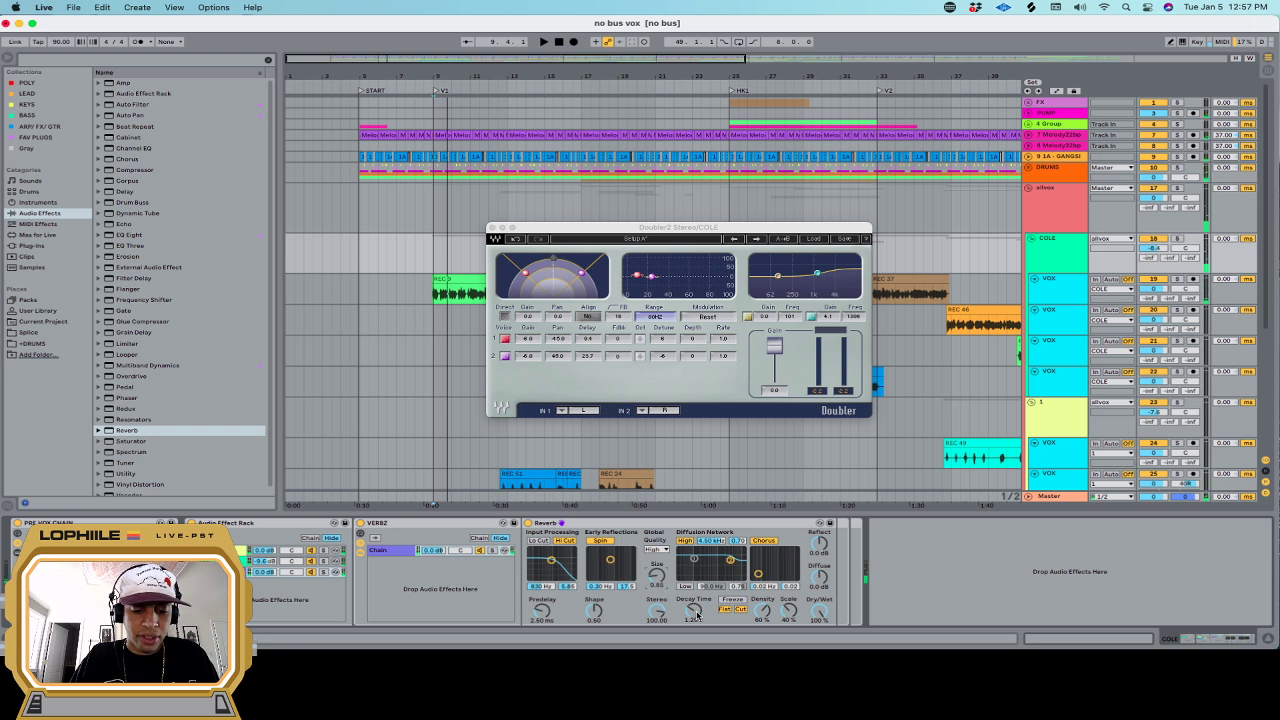
drag(694, 611, 694, 626)
key(space)
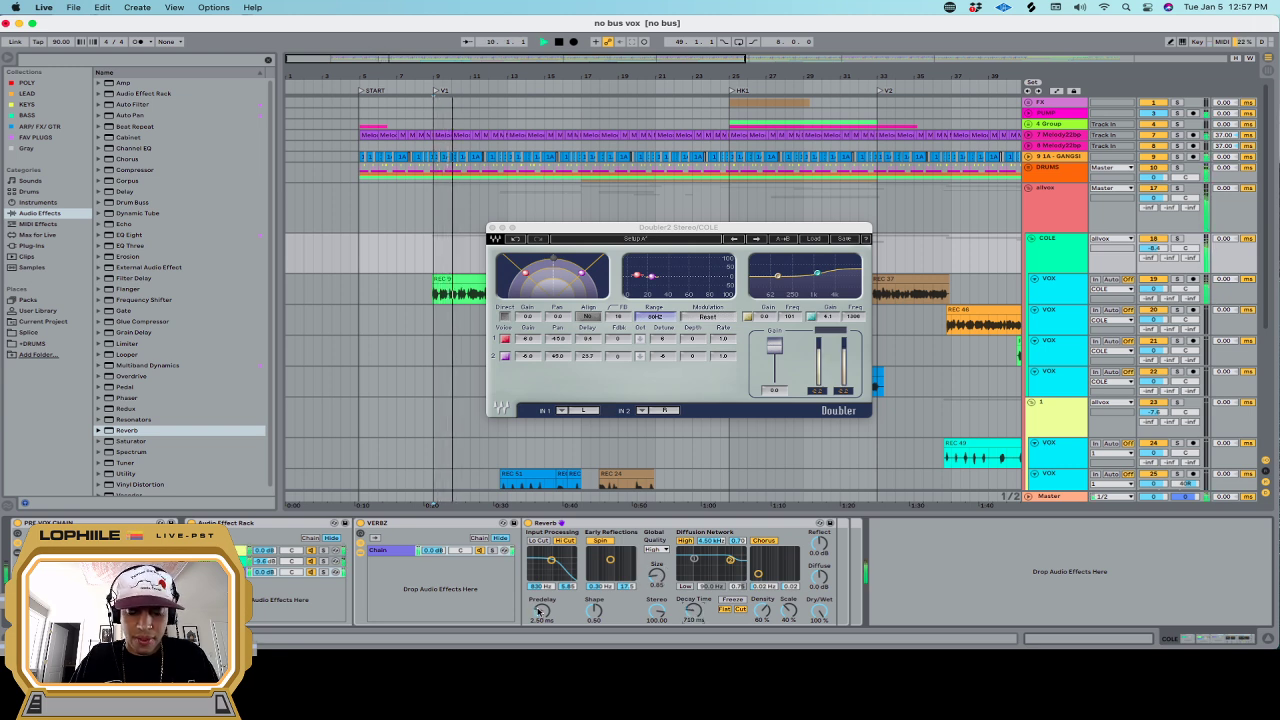
key(space)
key(space)
Rename the chain inside VERBZ as ROOM and lower its volume to about -9.6 dB during playback
click(397, 551)
key(super+r)
text(ROOM)
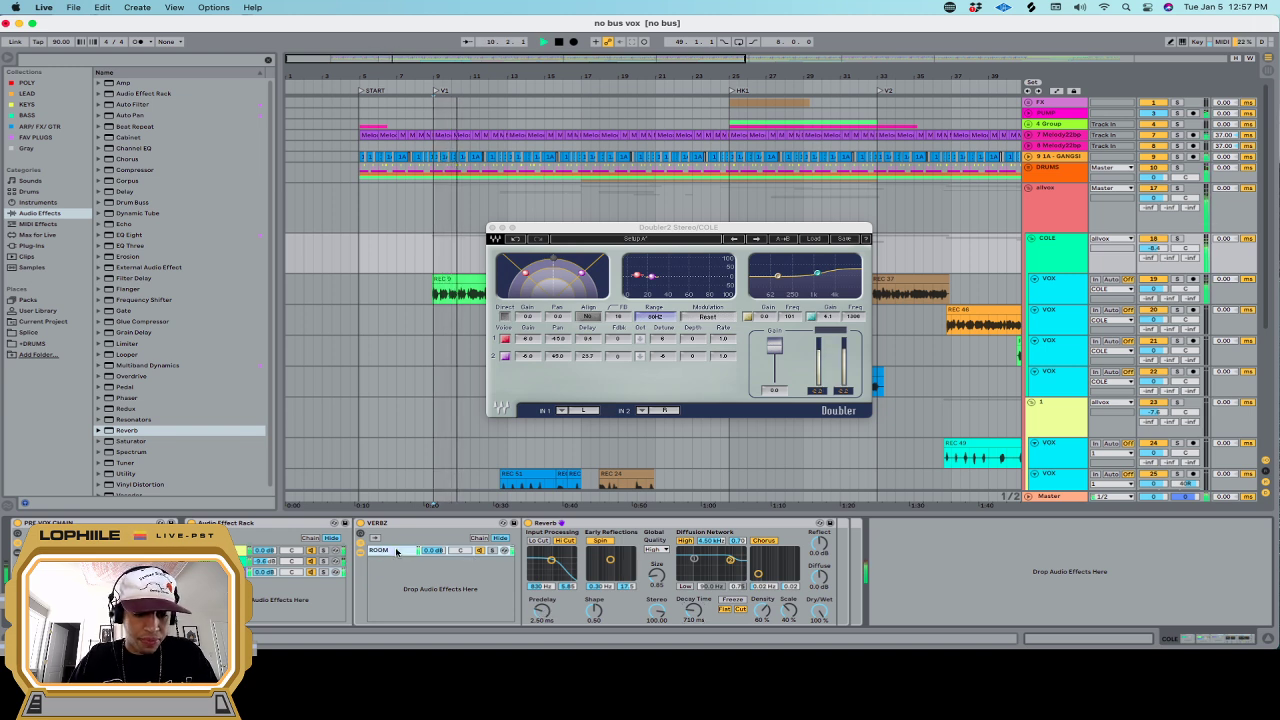
key(Return)
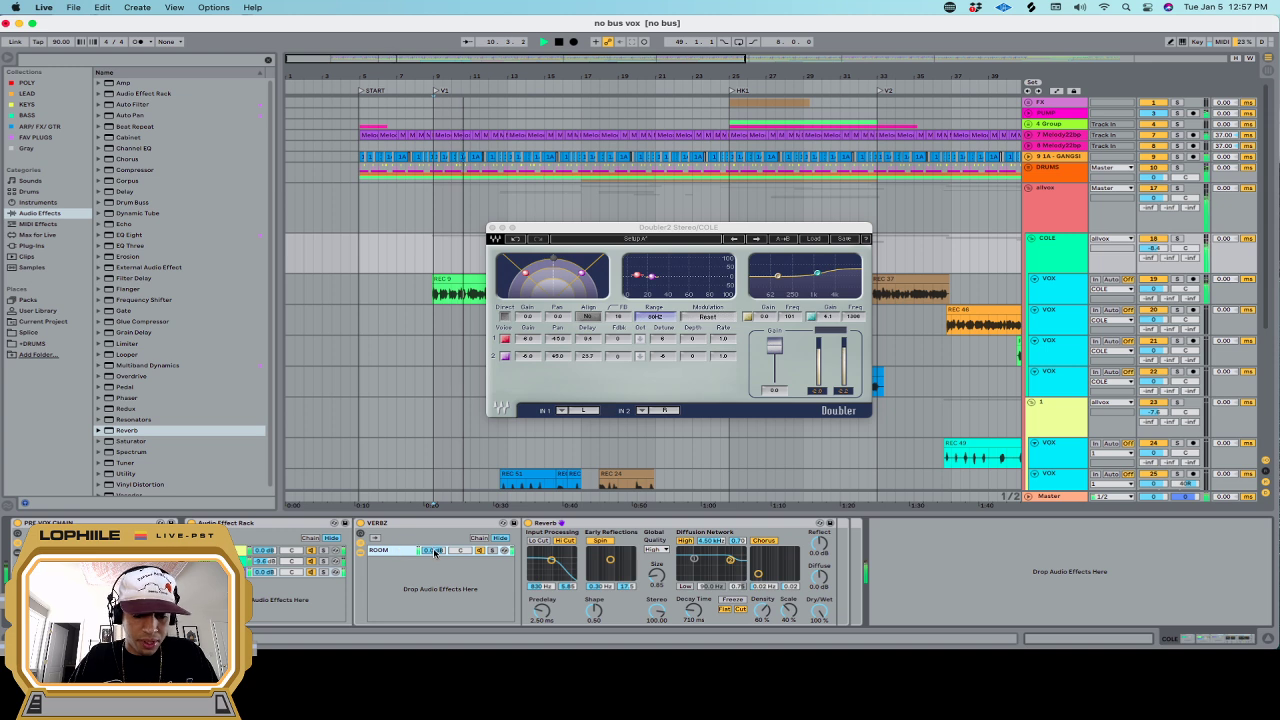
drag(437, 554, 437, 584)
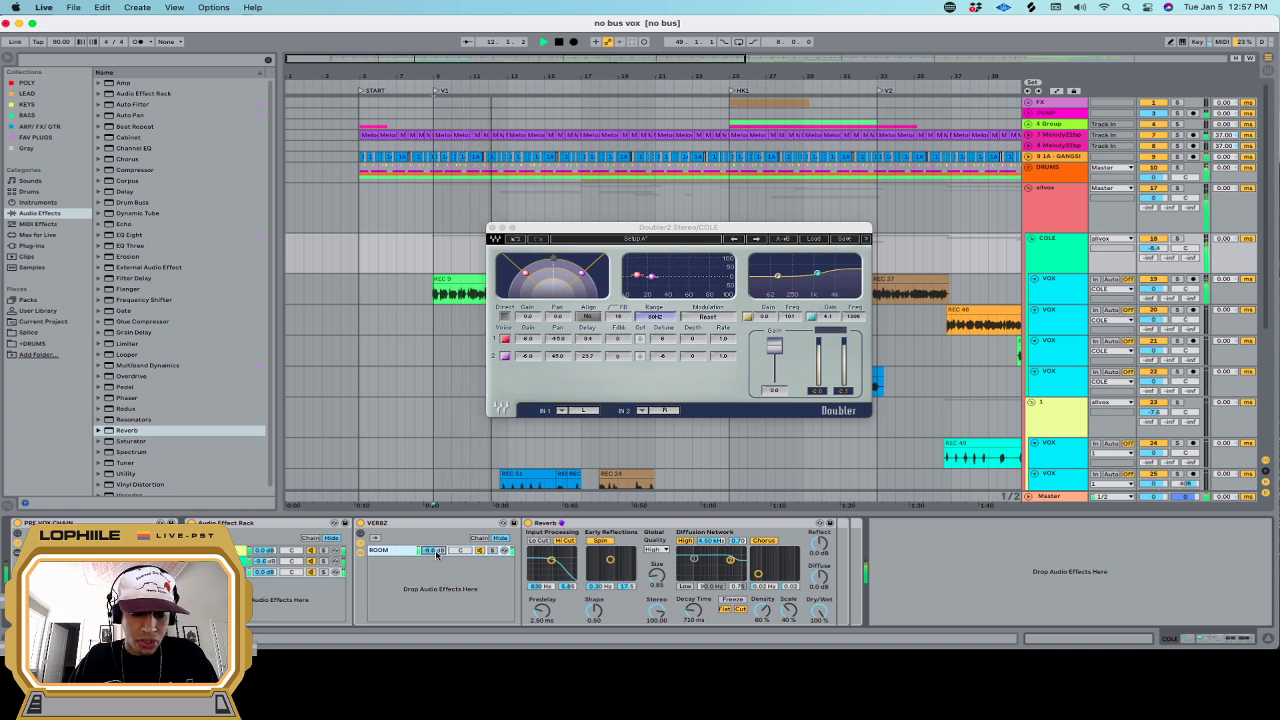
key(space)
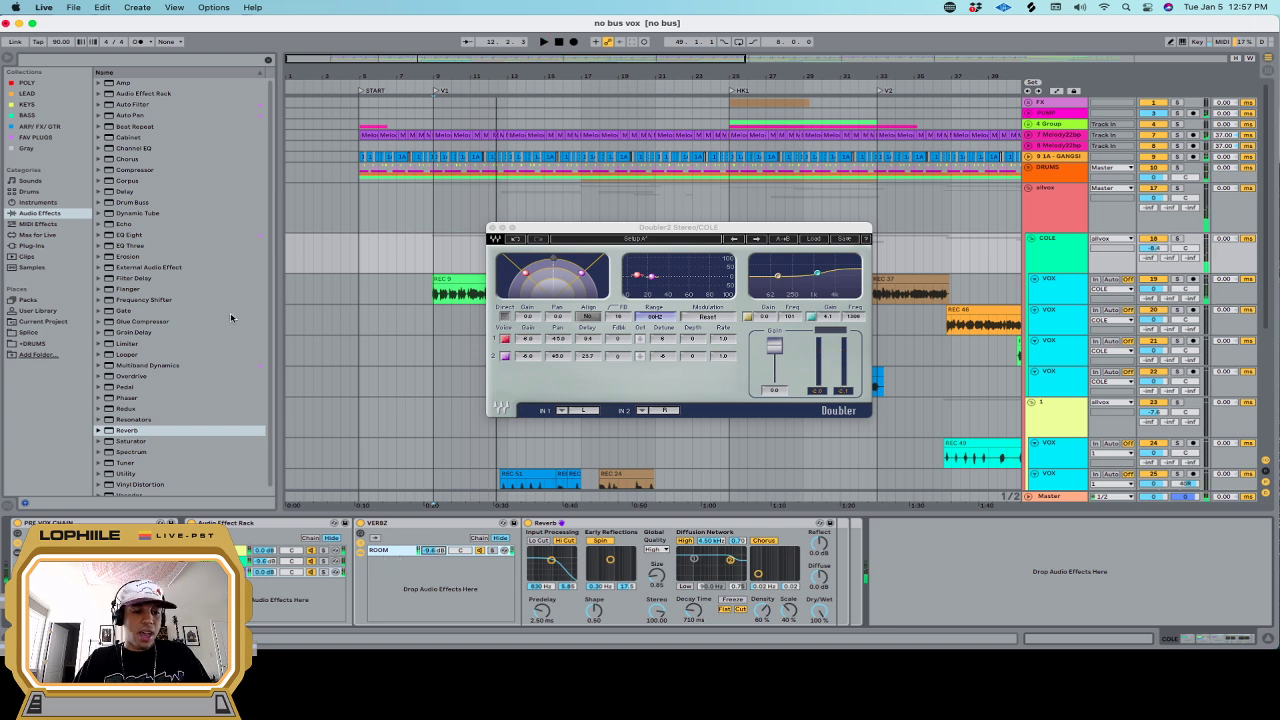
Search the plug-ins for "VAL" and add ValhallaVintageVerb as a second chain in the VERBZ rack
click(38, 60)
text(ve)
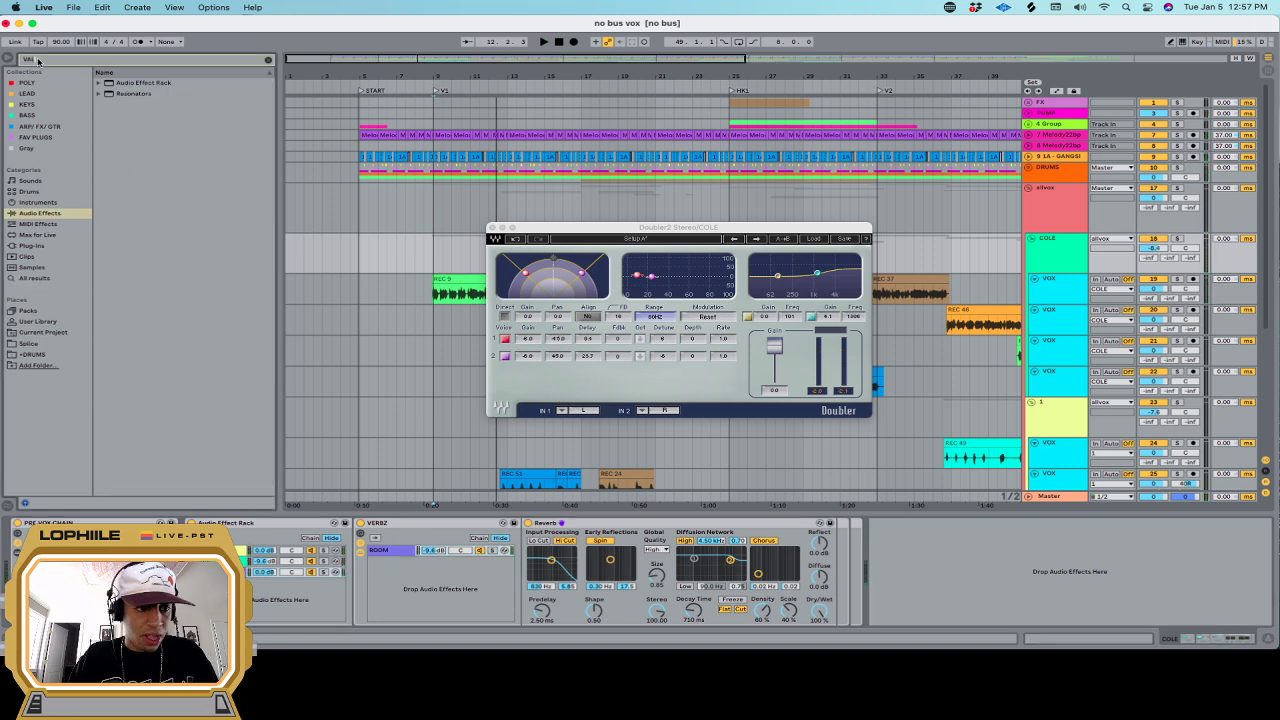
text(L)
click(37, 245)
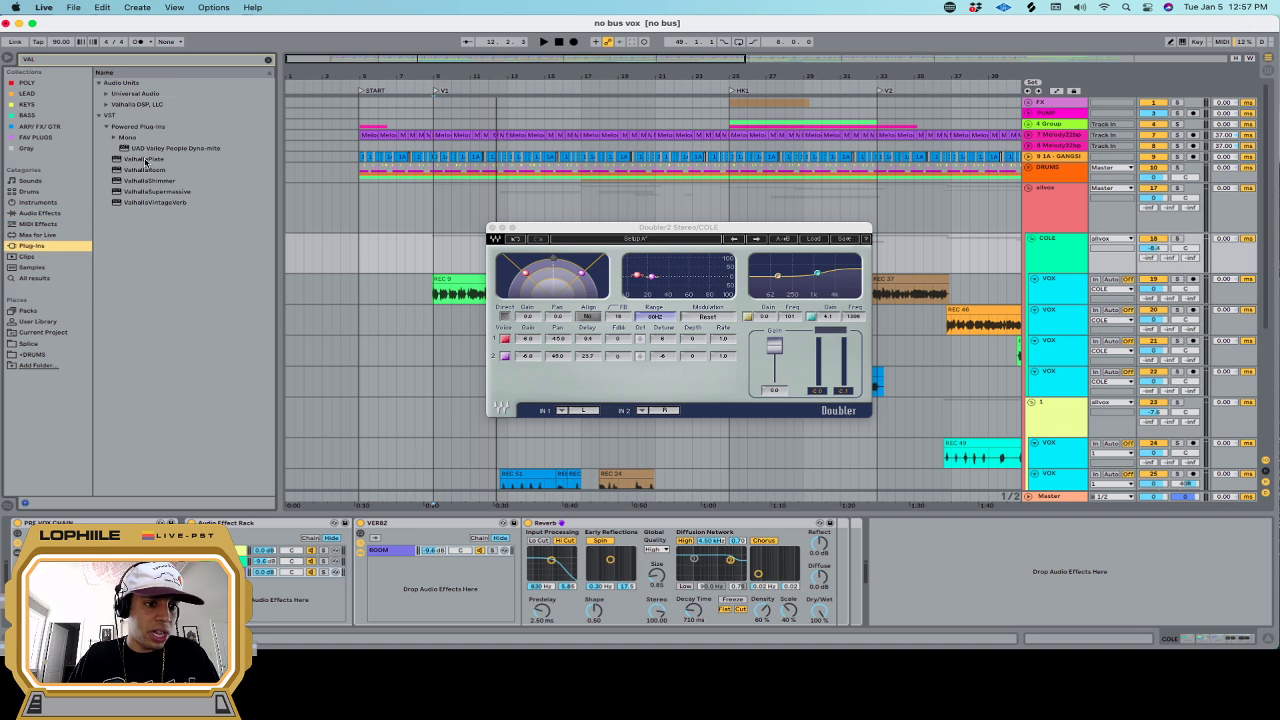
drag(157, 202, 452, 588)
Set ValhallaVintageVerb's Decay to about 2.41 s while playing the vocals from V1
key(space)
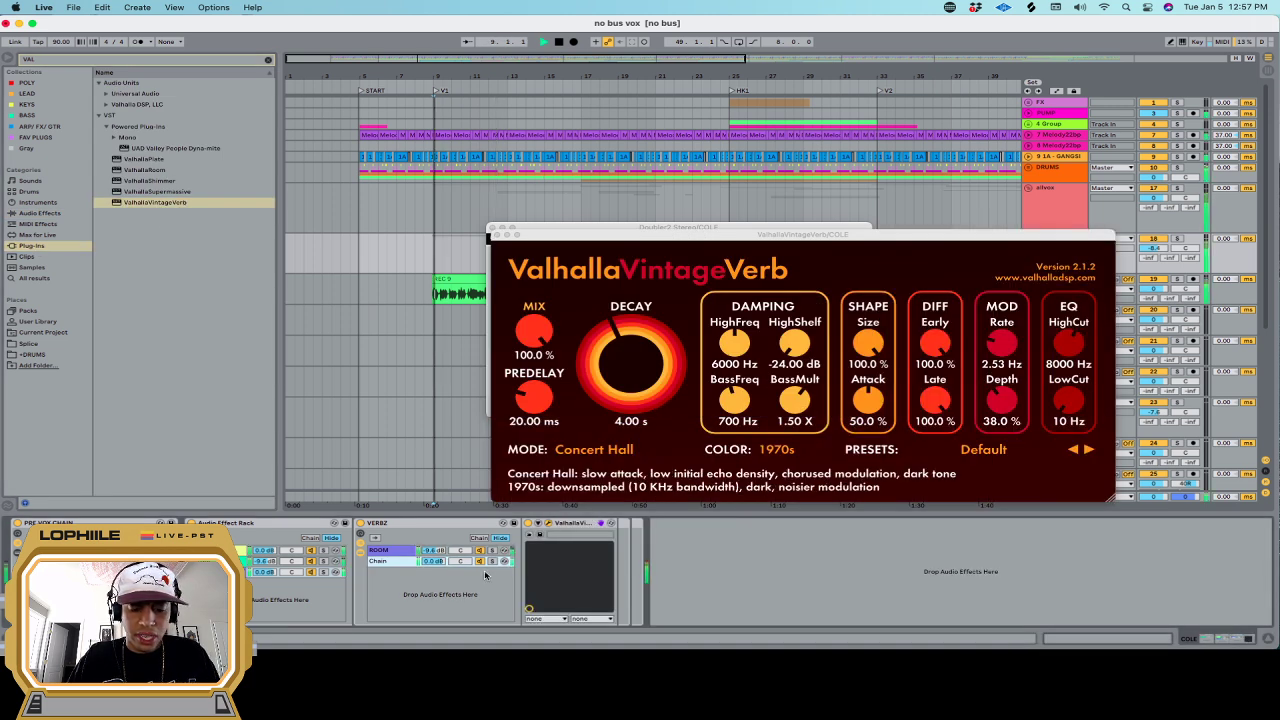
drag(630, 372, 629, 391)
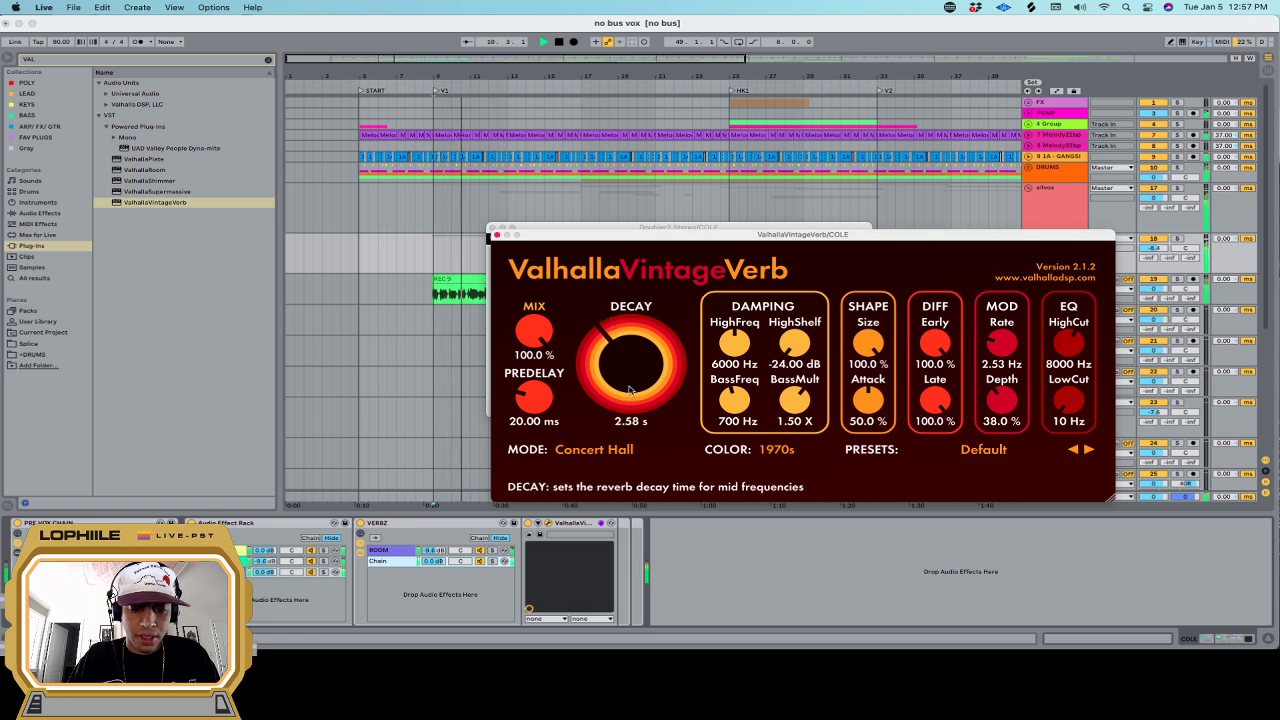
key(space)
Clear the browser search, add an EQ Eight after ValhallaVintageVerb in its chain and play the vocals
click(267, 59)
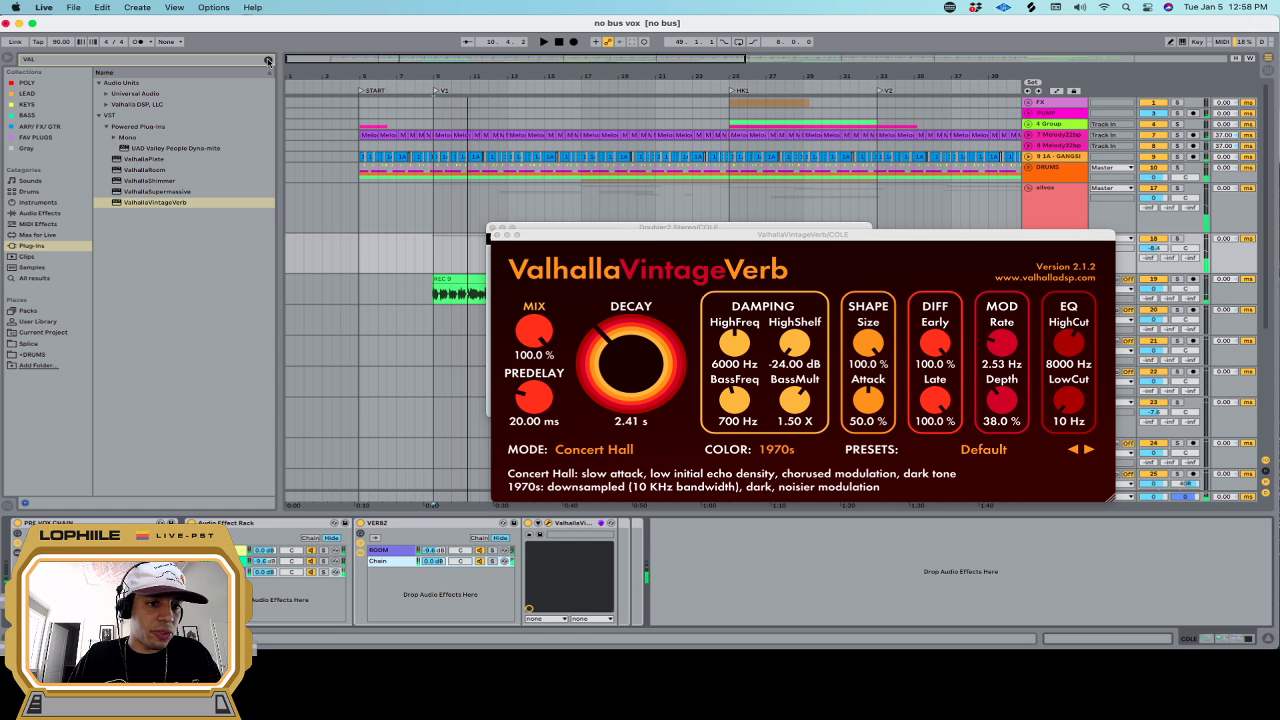
click(40, 213)
drag(130, 234, 640, 566)
key(space)
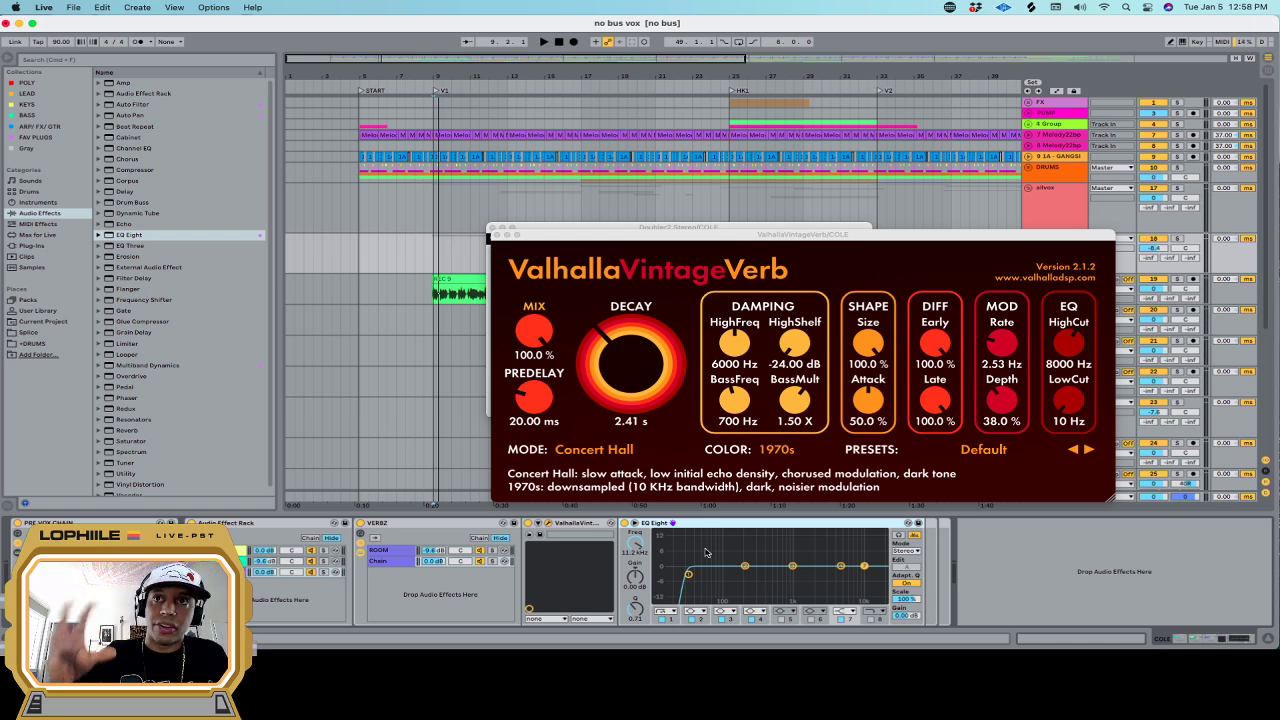
Raise the low-cut band of the EQ Eight after ValhallaVintageVerb to about 258 Hz, auditioning between adjustments
key(space)
drag(688, 573, 740, 582)
key(space)
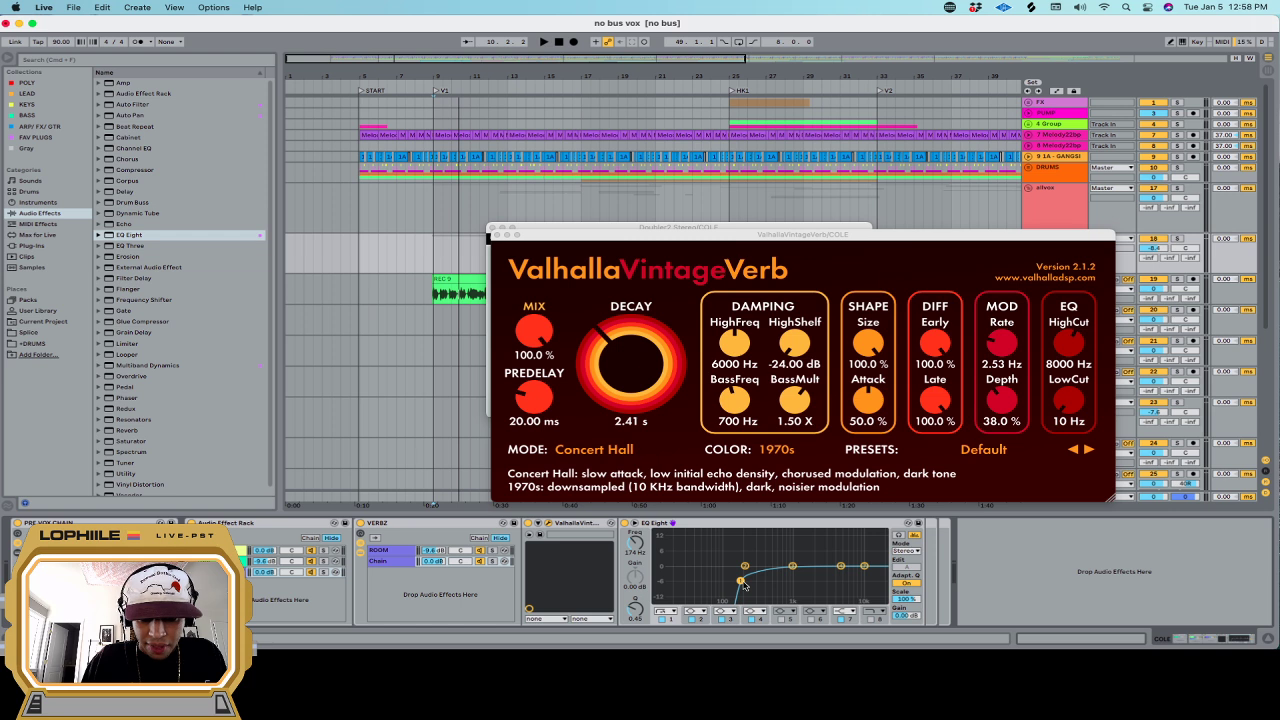
key(space)
mouse_move(741, 583)
mouse_down()
mouse_move(848, 576)
mouse_move(745, 578)
mouse_up()
key(space)
key(space)
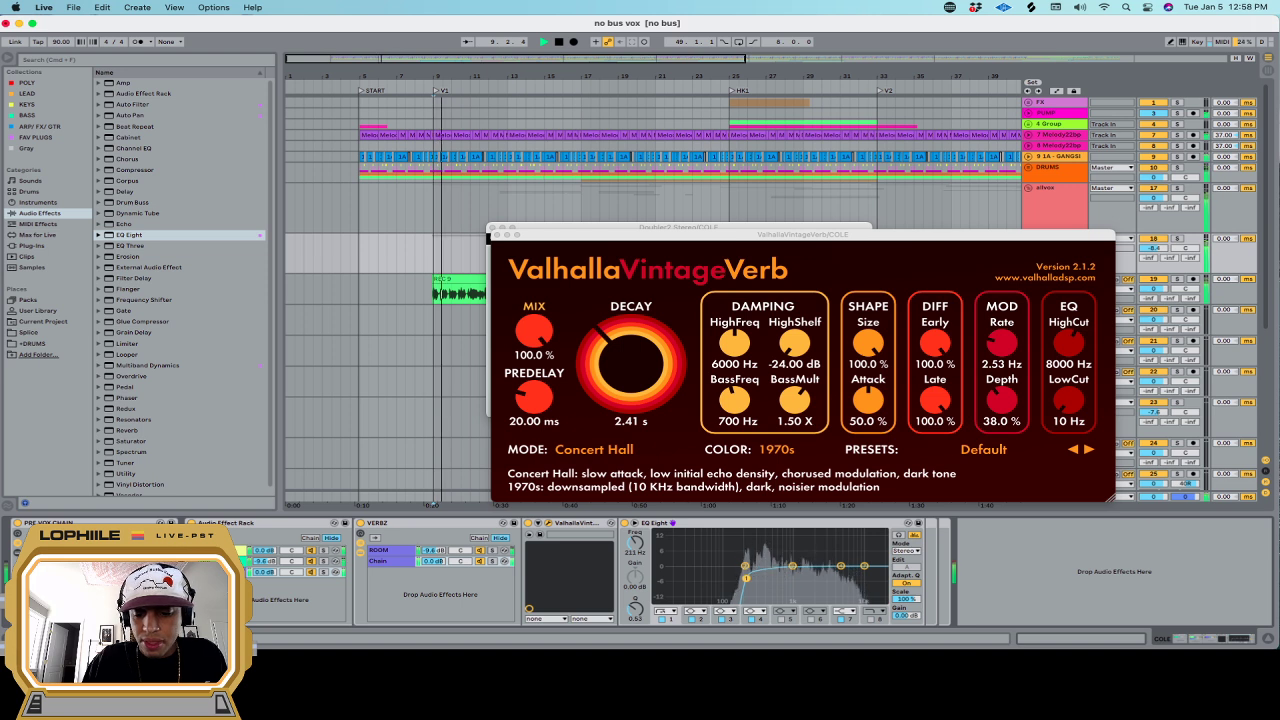
key(space)
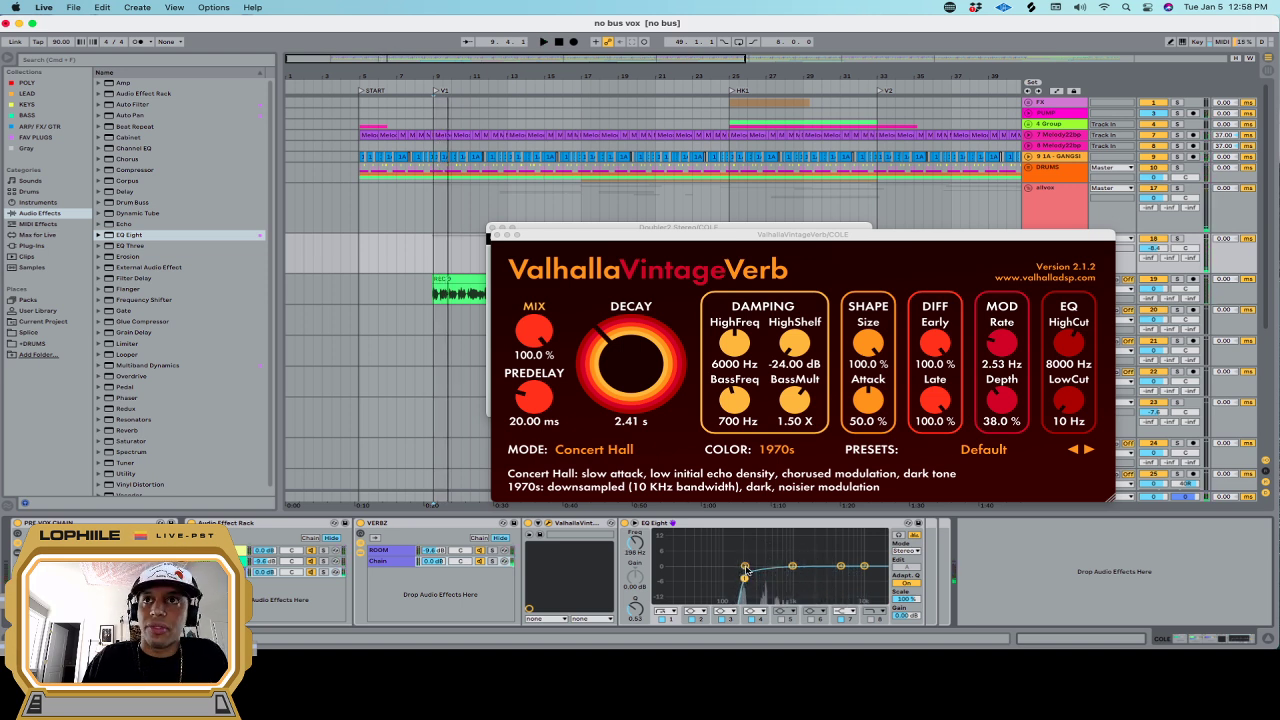
In the EQ Eight after ValhallaVintageVerb, boost around 1.02 kHz and add a narrow cut of about 9 dB at 4.08 kHz, auditioning the vocals
key(space)
drag(744, 565, 793, 556)
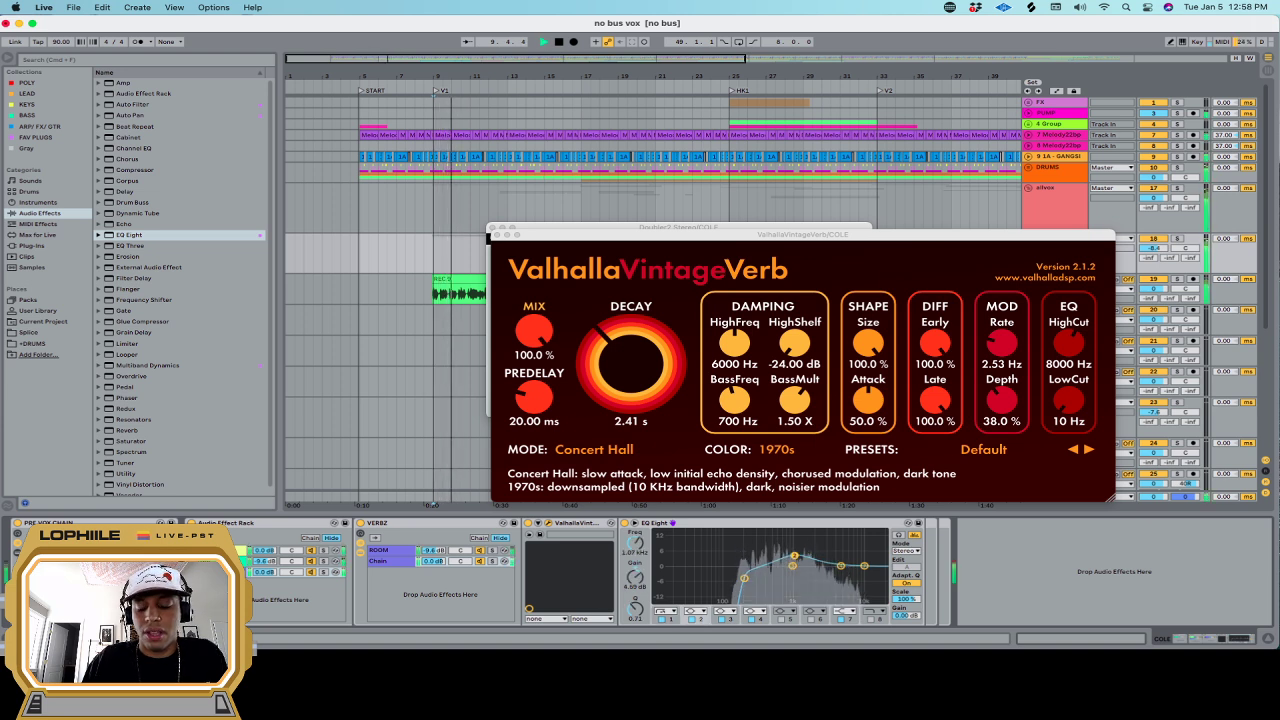
key(space)
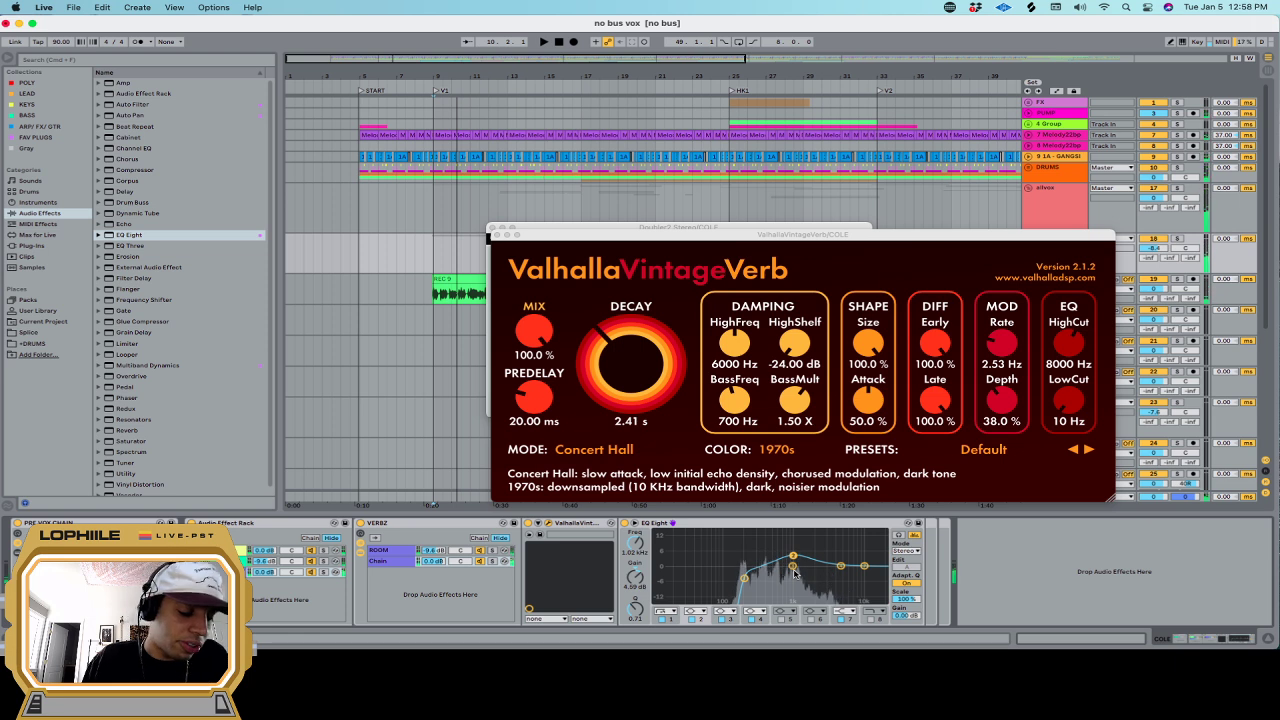
drag(794, 566, 834, 531)
key(space)
drag(642, 578, 642, 650)
mouse_move(641, 606)
mouse_down()
mouse_move(641, 572)
mouse_move(637, 602)
mouse_up()
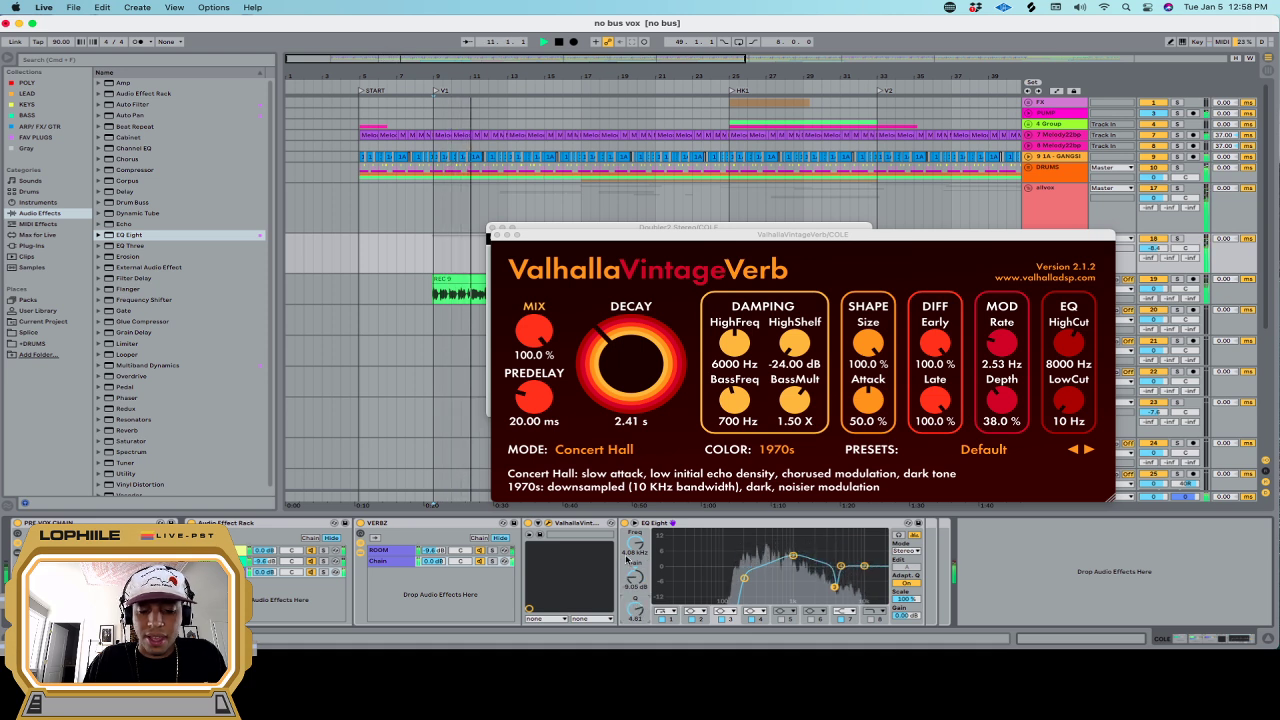
Shorten ValhallaVintageVerb's Decay to 0.96 s and lower the volume of its chain in the VERBZ rack while playing the vocals
click(635, 372)
key(space)
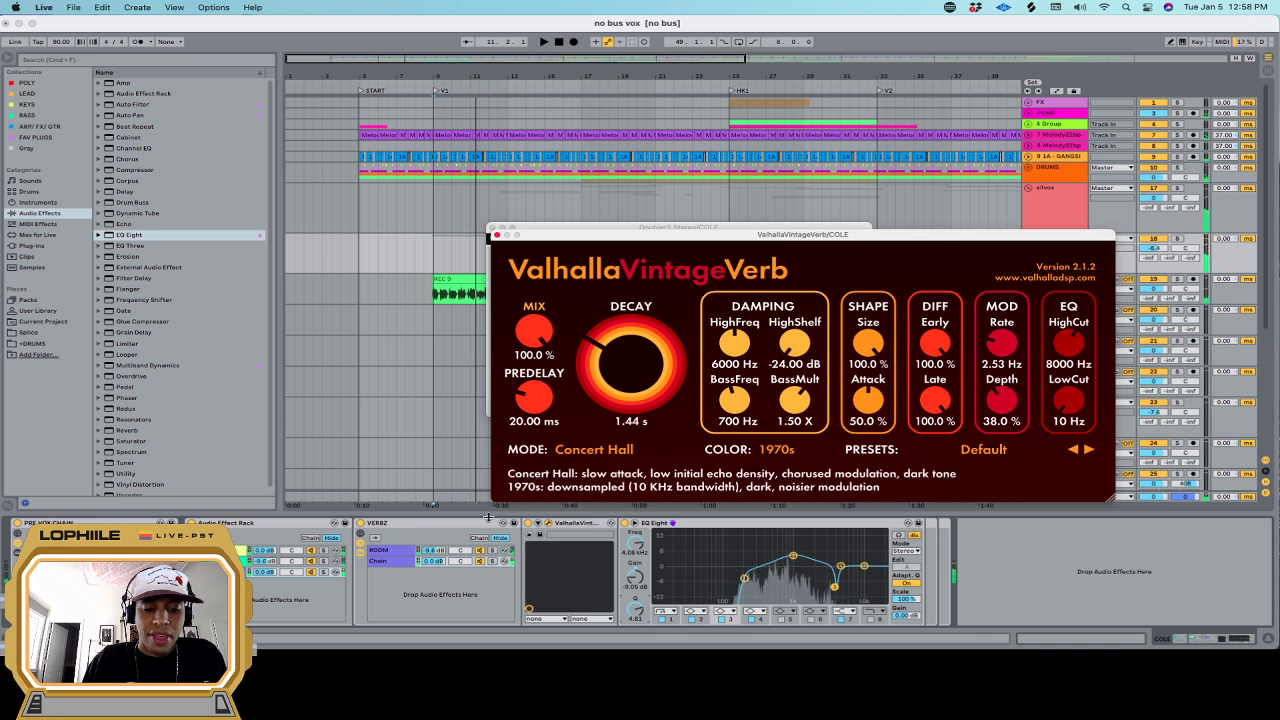
drag(433, 561, 433, 584)
key(space)
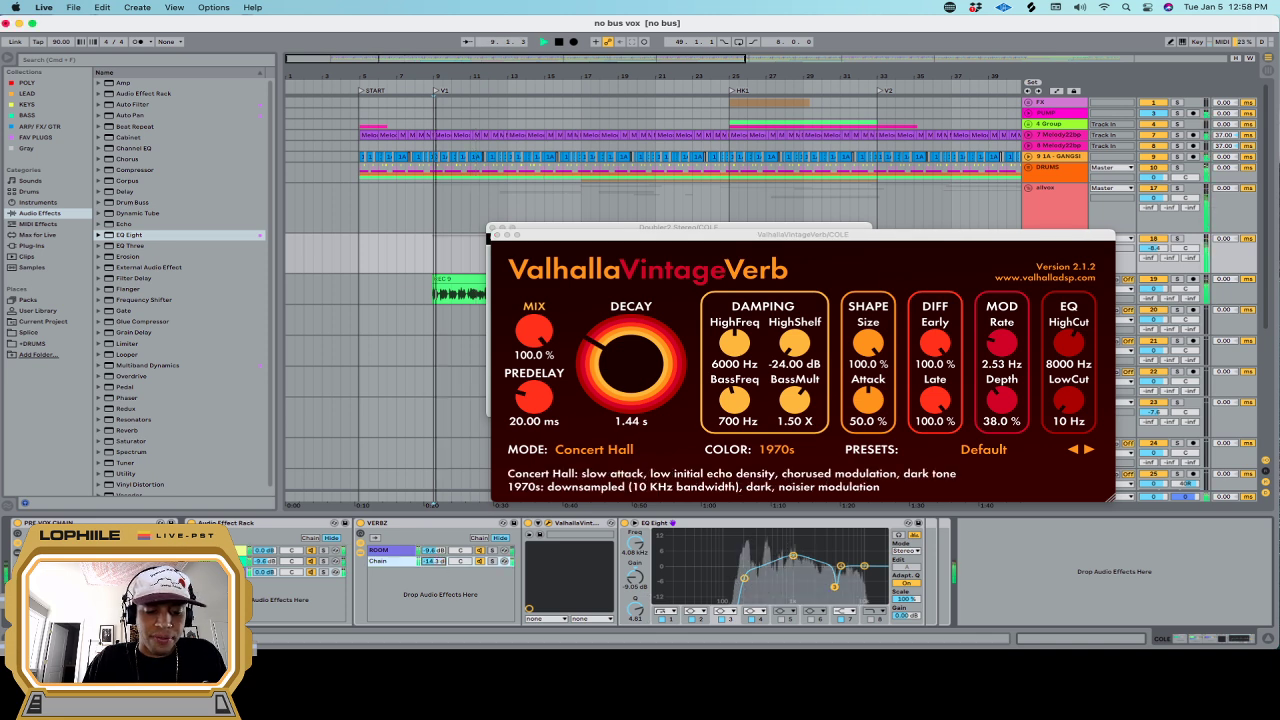
drag(634, 390, 634, 412)
drag(438, 560, 437, 566)
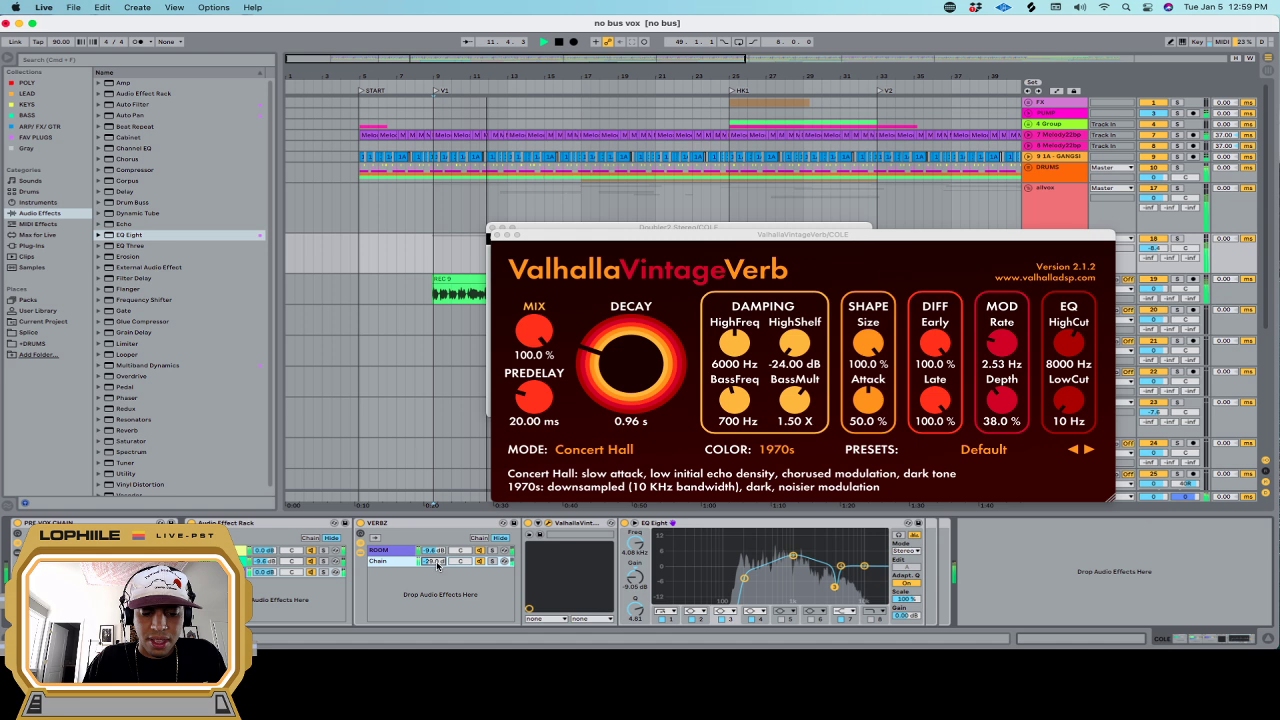
key(space)
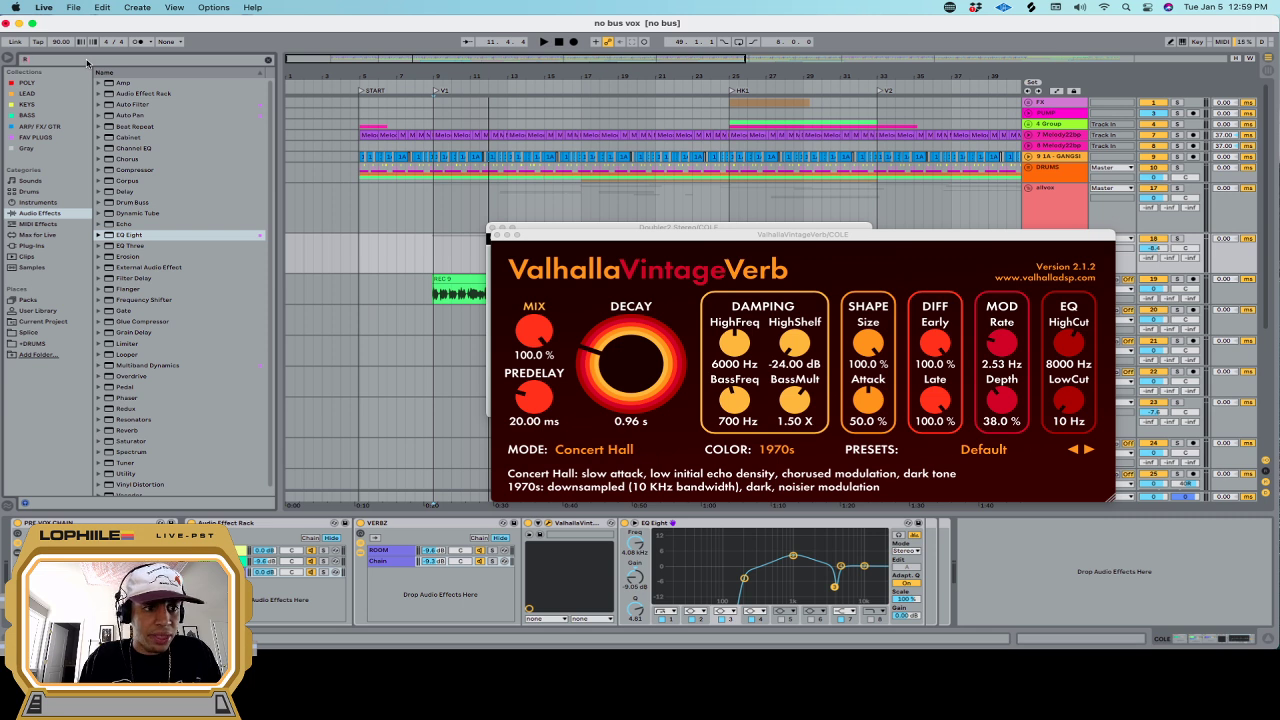
Search the plug-ins for "RVERB", add RVerb Stereo as a third chain in the VERBZ rack and close the open plug-in windows
text(VERB)
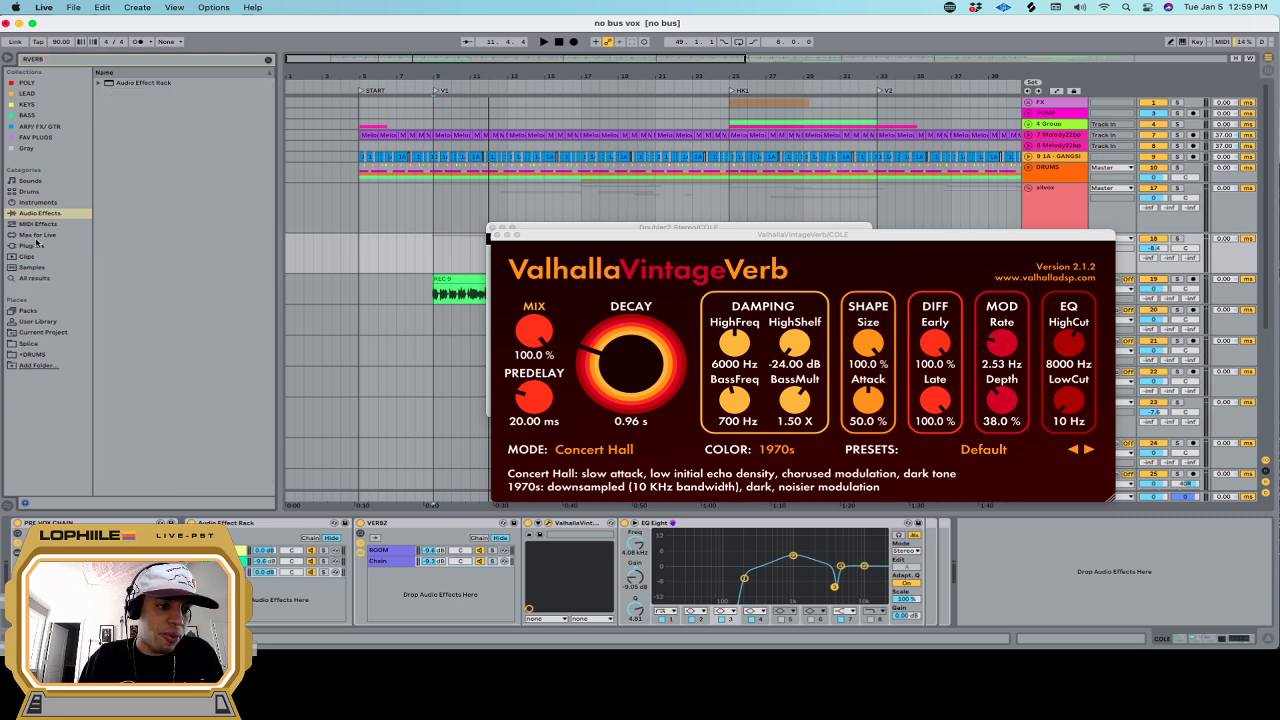
click(33, 245)
drag(144, 139, 411, 585)
key(space)
click(503, 241)
click(494, 234)
click(493, 229)
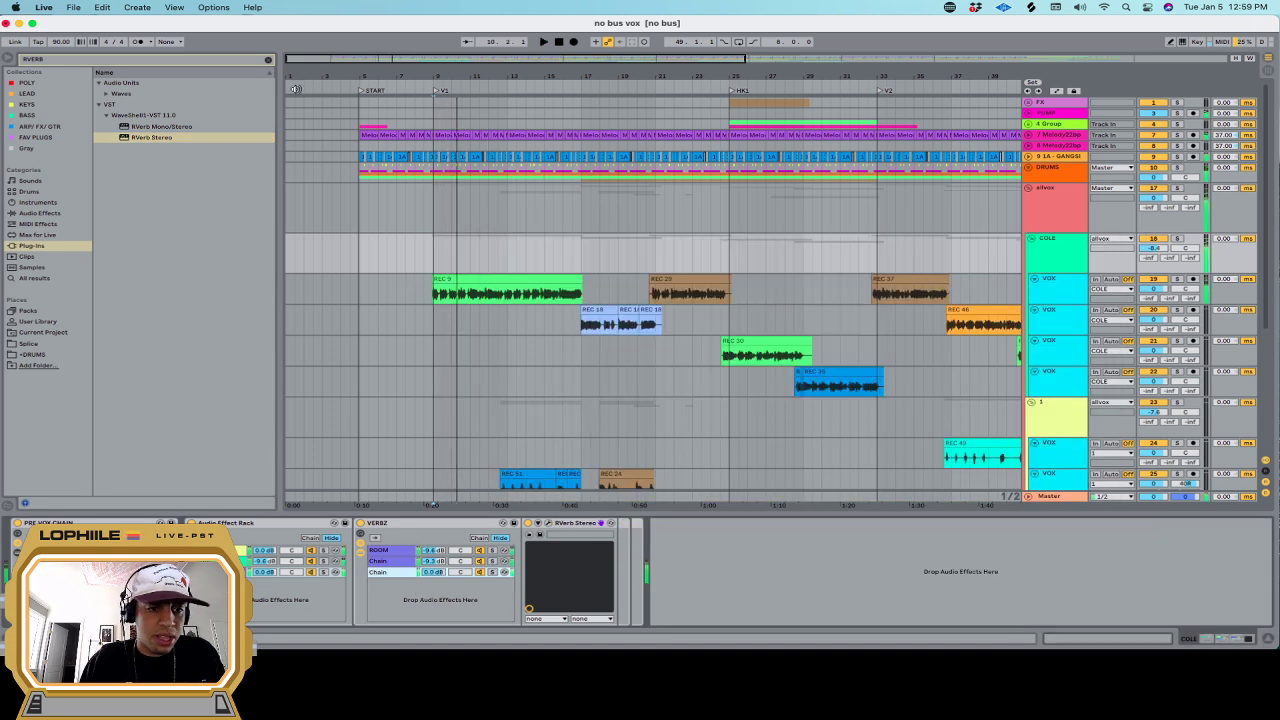
Clear the browser search, add an EQ Eight after RVerb Stereo in its chain and briefly play the vocals
click(267, 59)
click(40, 213)
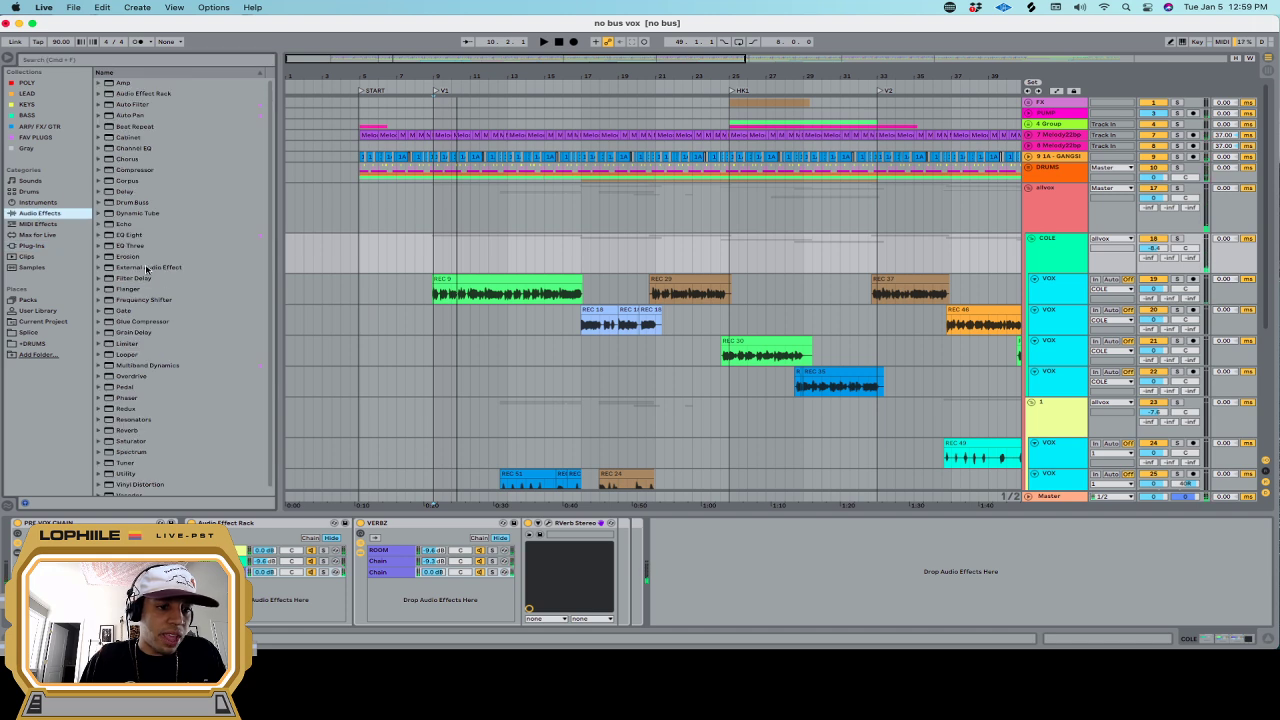
drag(128, 234, 719, 579)
key(space)
key(space)
Open RVerb Stereo and load the factory preset Vocal Plate from the Plates category
click(548, 523)
click(860, 252)
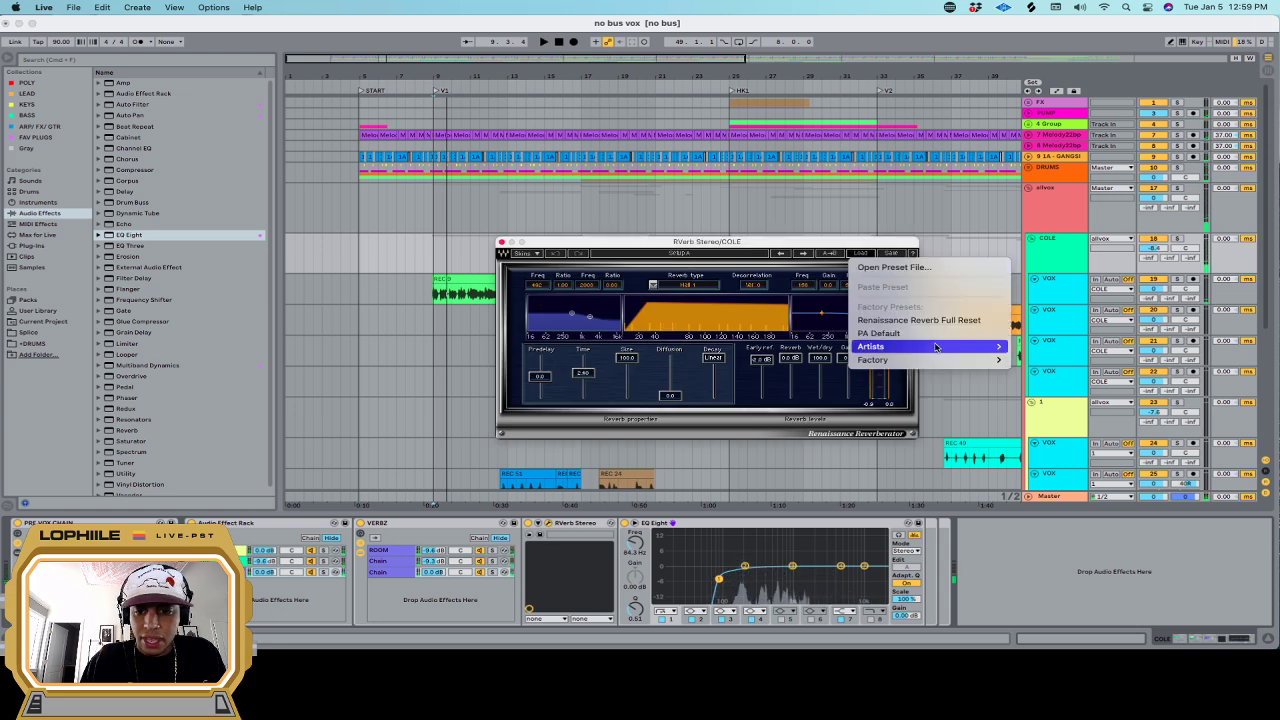
mouse_move(940, 359)
mouse_move(1057, 441)
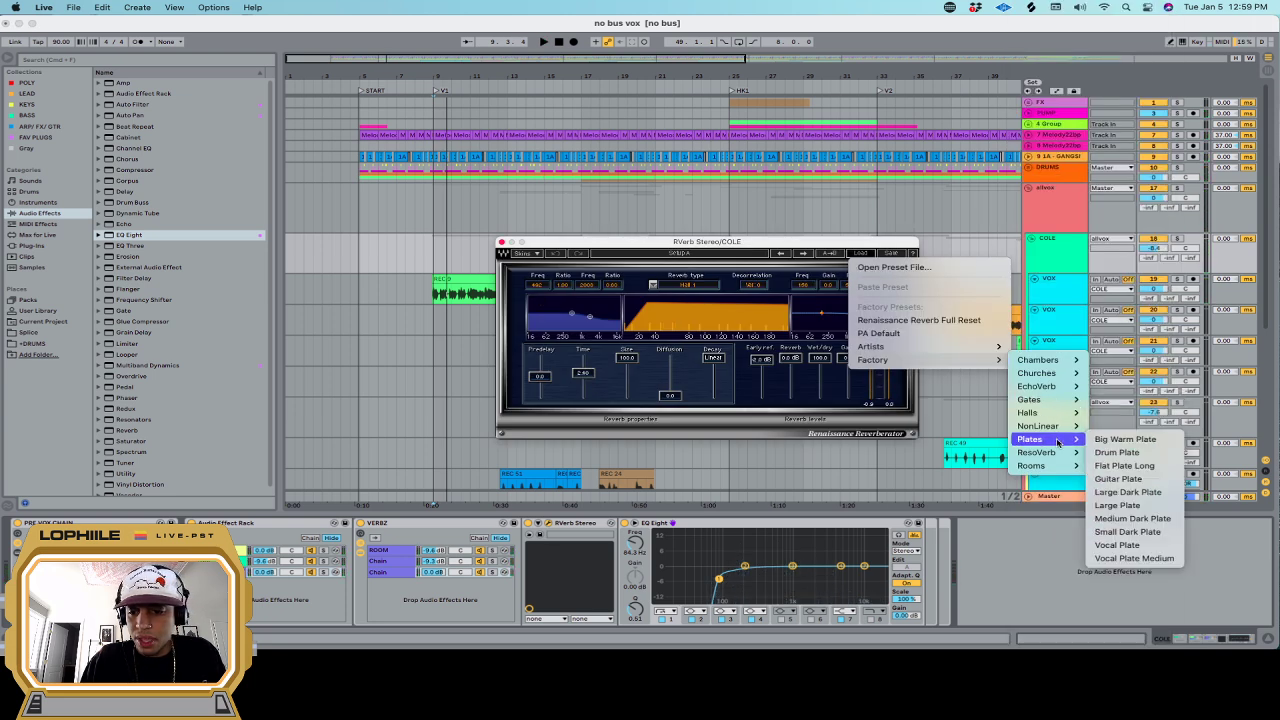
click(1145, 545)
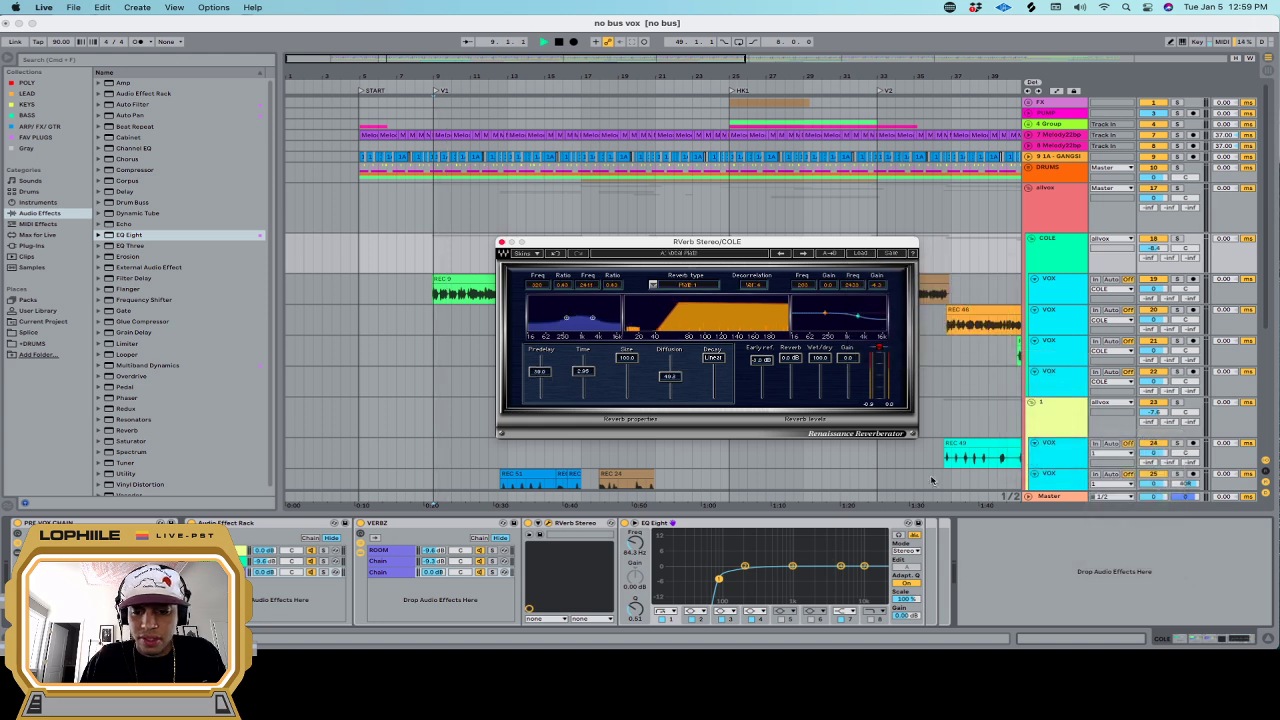
Raise the low-cut band of the EQ Eight after RVerb Stereo to about 107 Hz, auditioning the vocals
key(space)
drag(721, 579, 726, 579)
key(space)
key(space)
Solo the COLE group and lower the VERBZ chain volumes to about -21.5 dB for ValhallaVintageVerb and -17.4 dB for RVerb Stereo during playback
drag(433, 573, 433, 590)
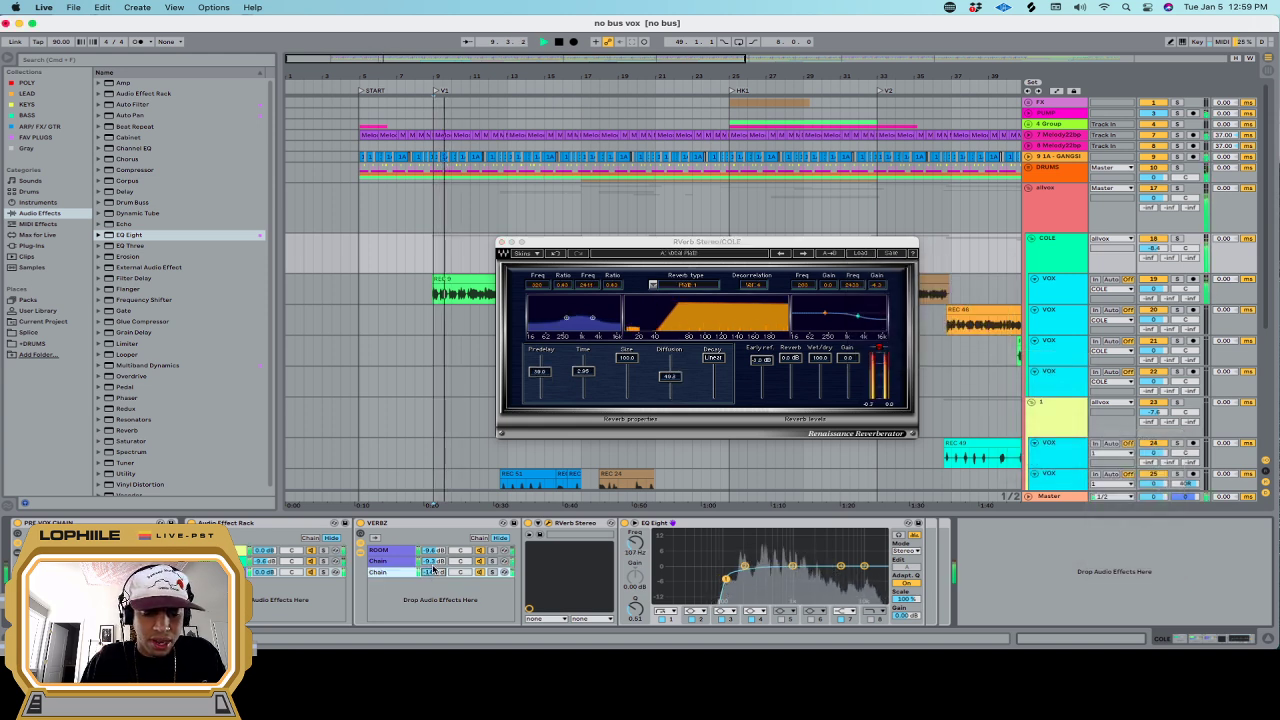
click(434, 562)
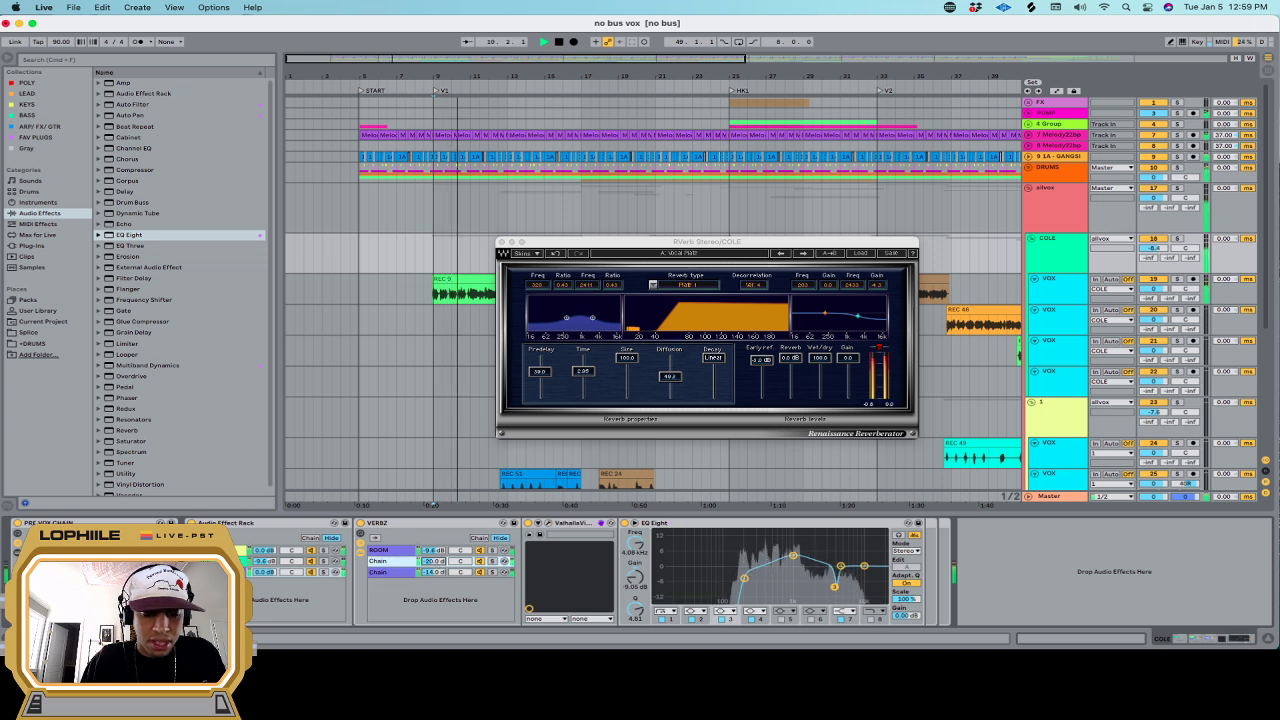
click(432, 573)
click(1180, 239)
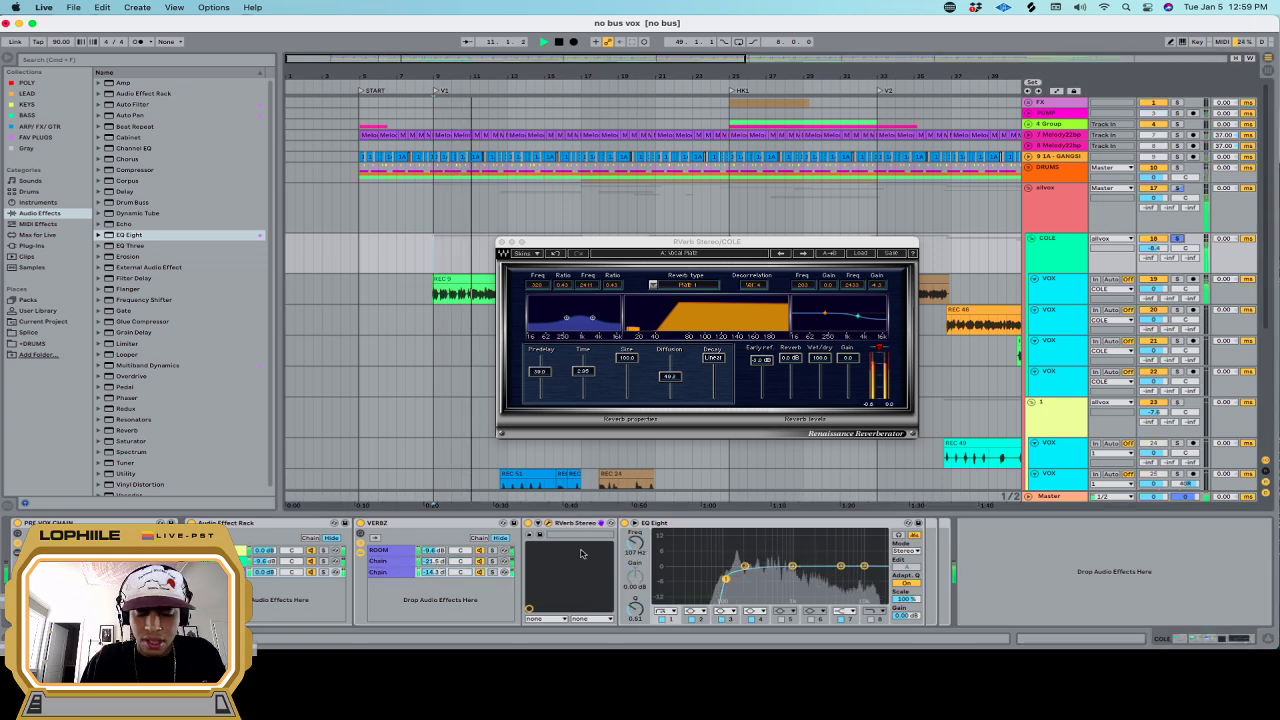
drag(437, 573, 437, 583)
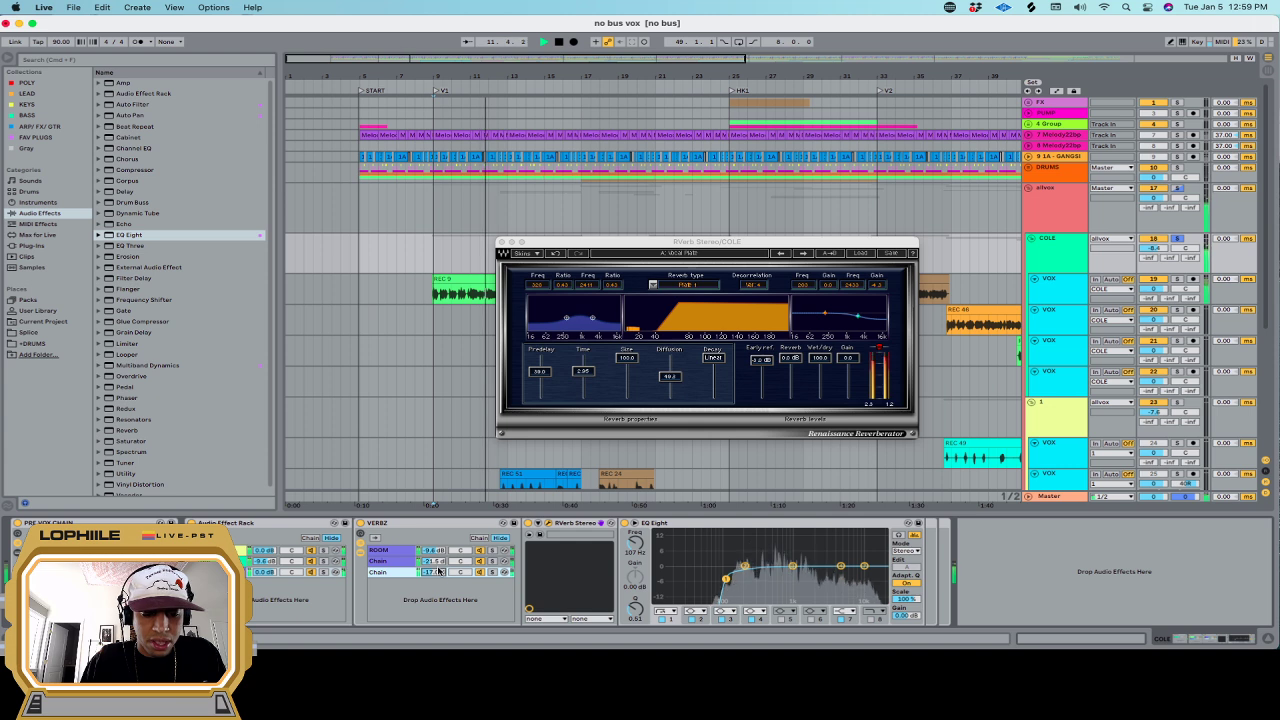
key(space)
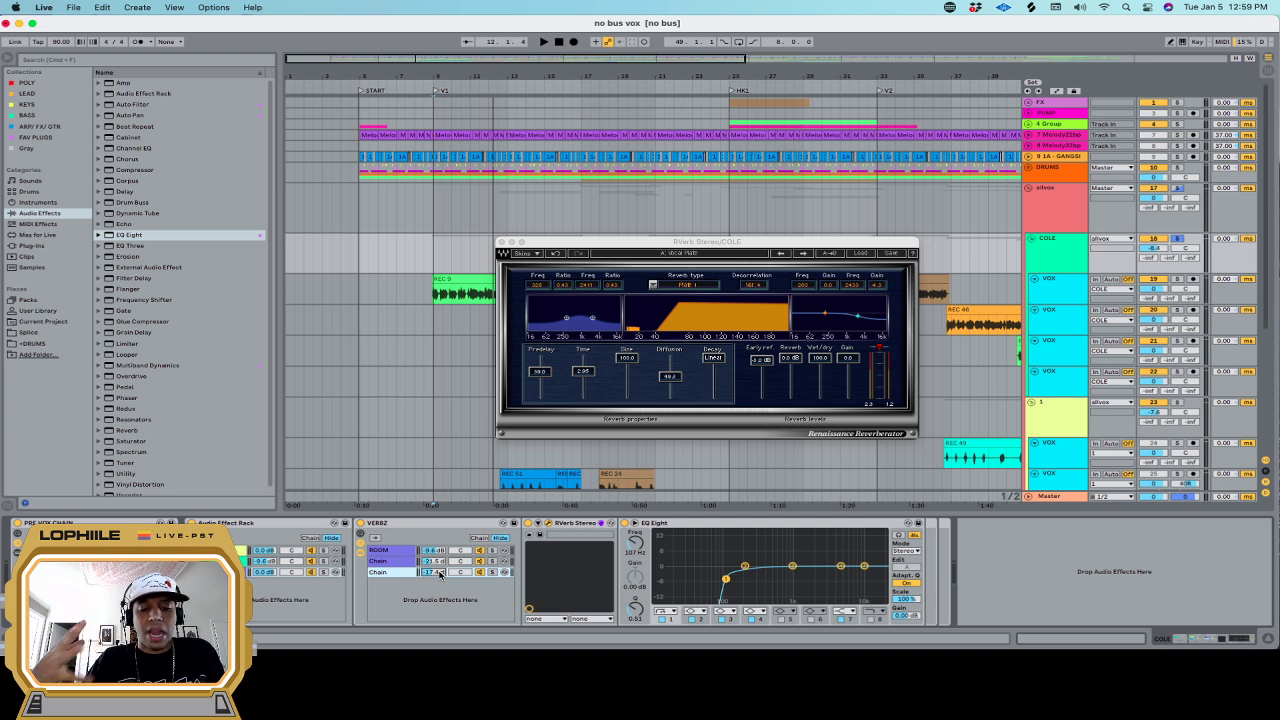
Play the soloed vocals from V1 and review the ValhallaVintageVerb and RVerb Stereo chains in the VERBZ rack
key(space)
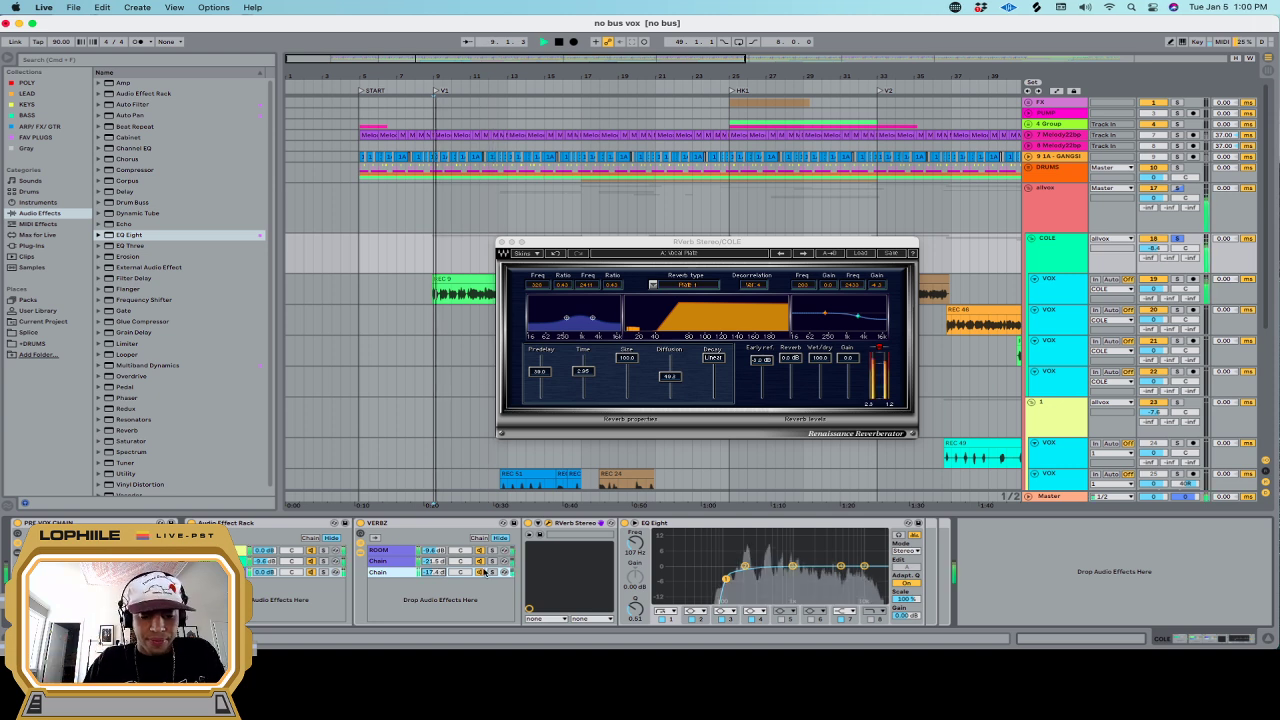
click(403, 566)
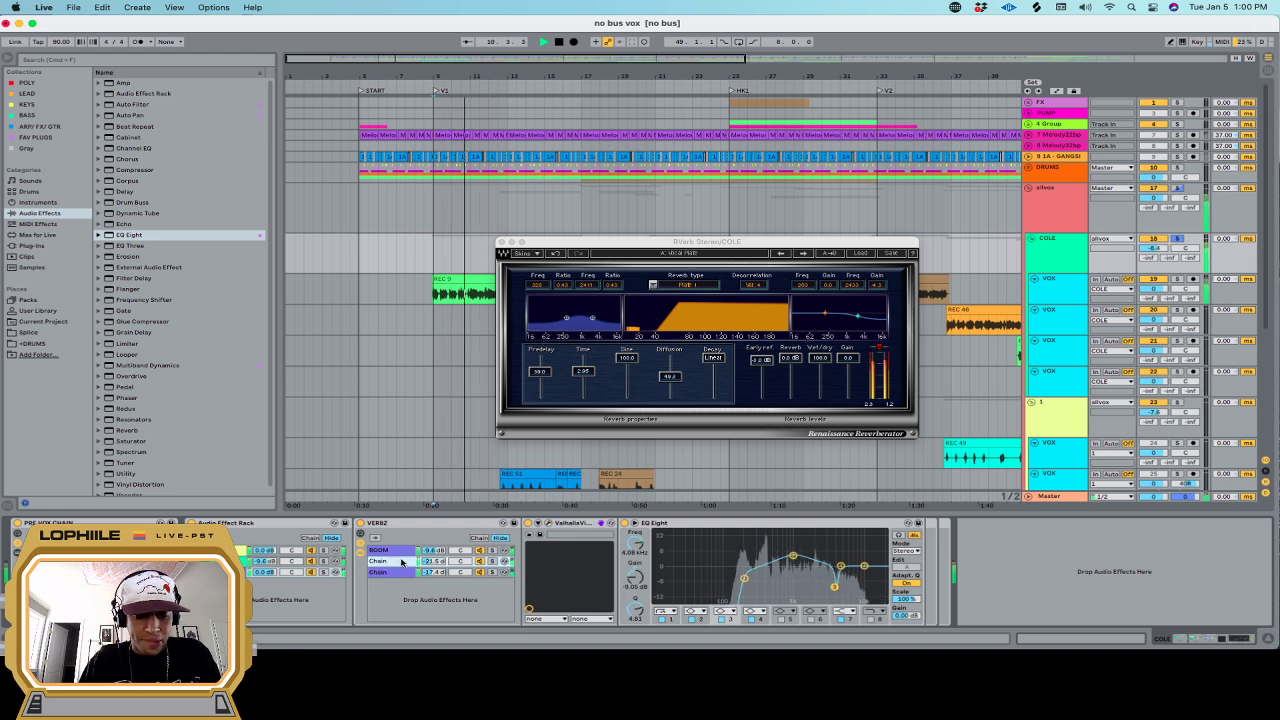
click(403, 573)
click(402, 574)
key(space)
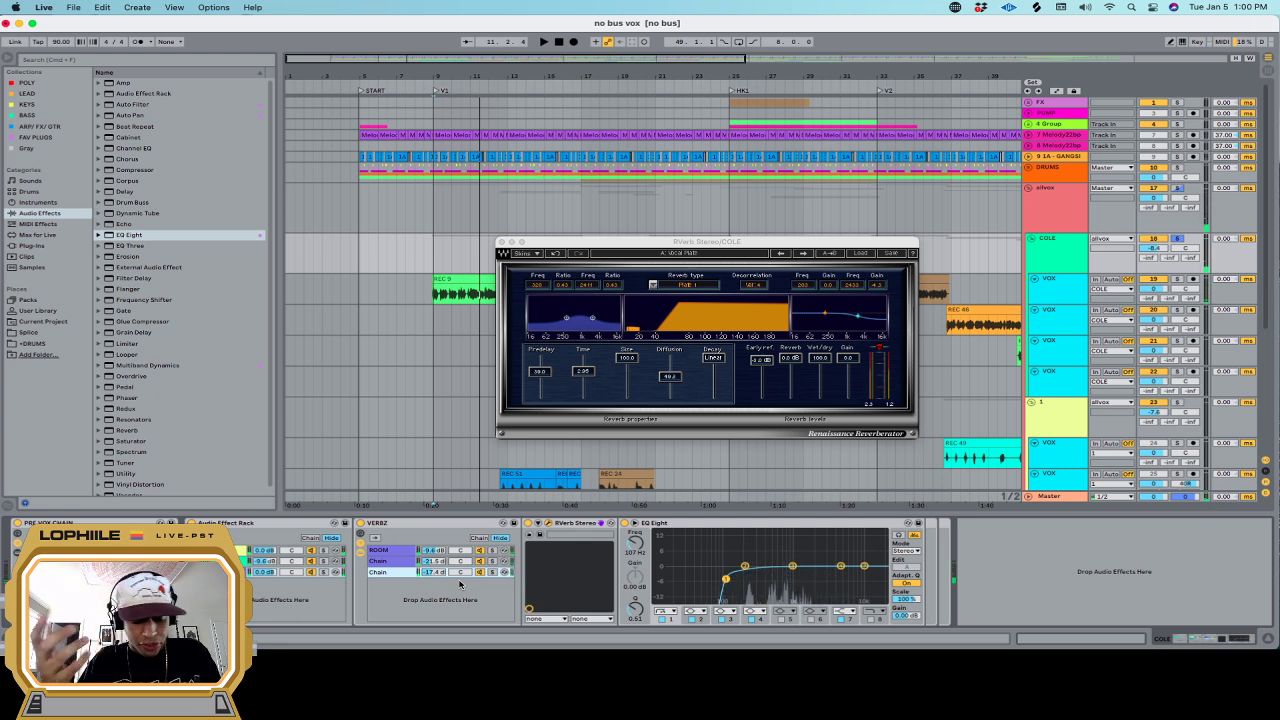
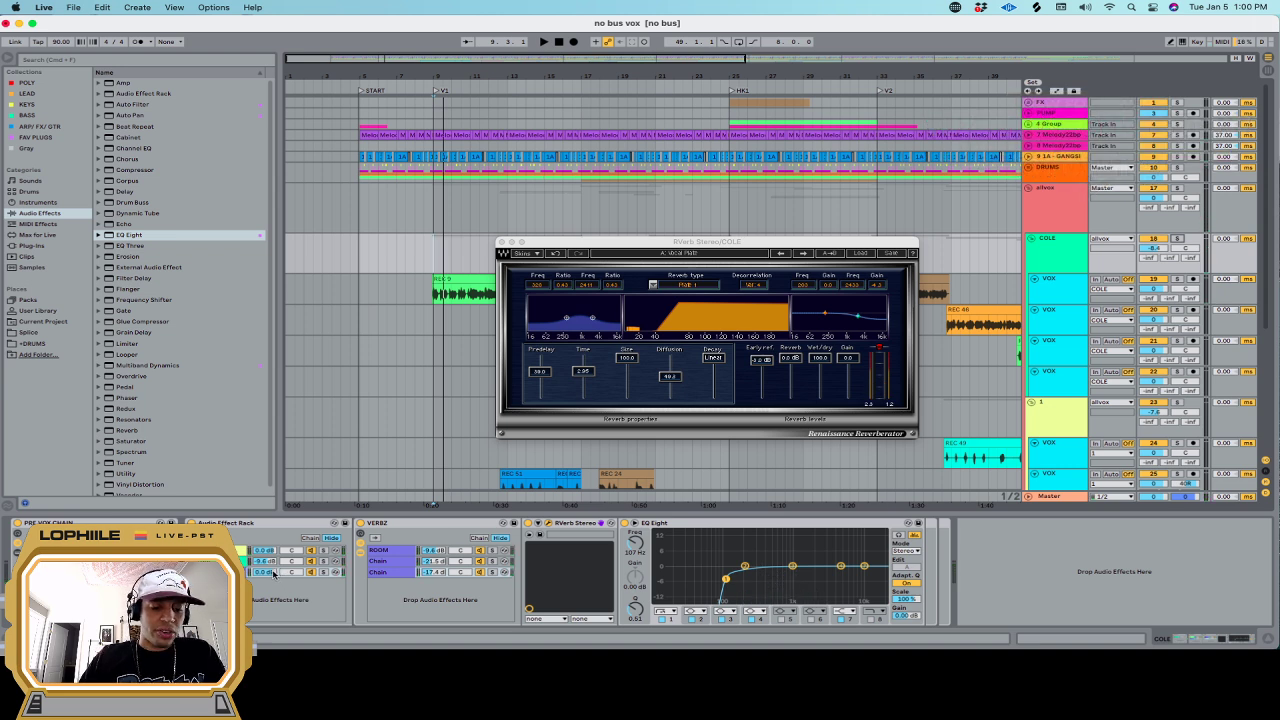
Audition the vocals in the mix and with the VERB chain soloed, bringing the VERB chain's volume to about -6 dB
key(space)
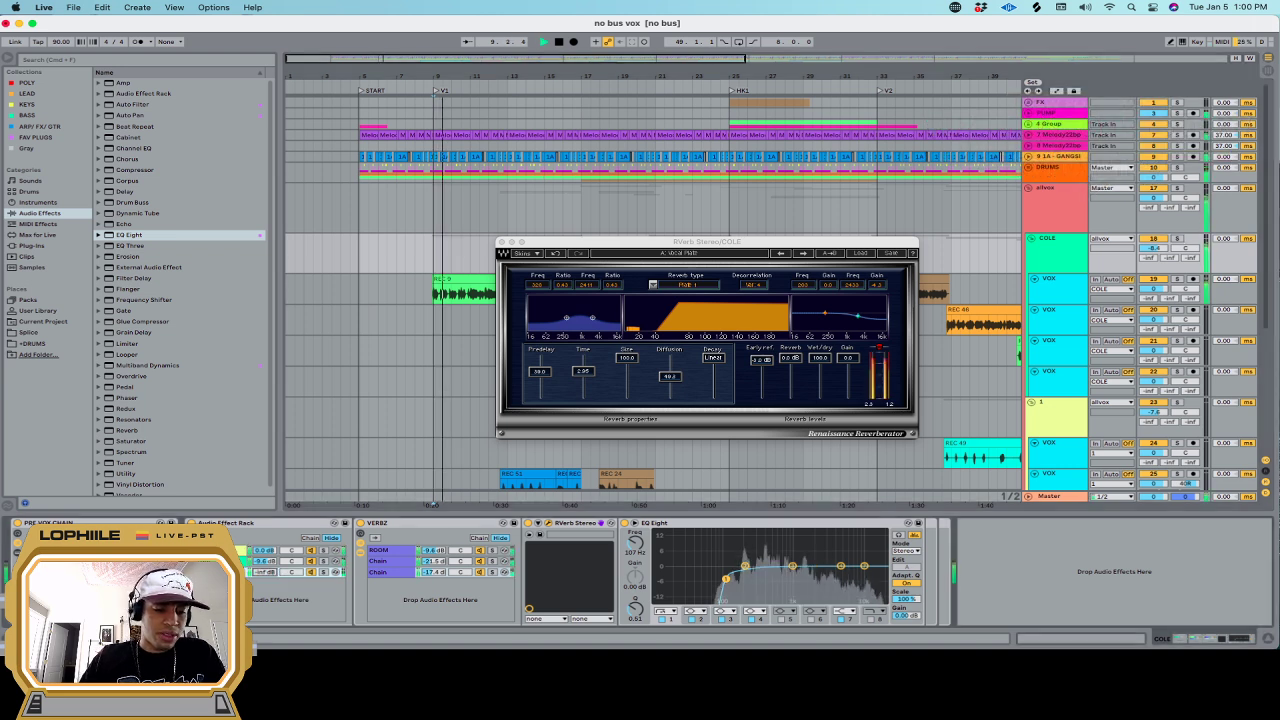
key(space)
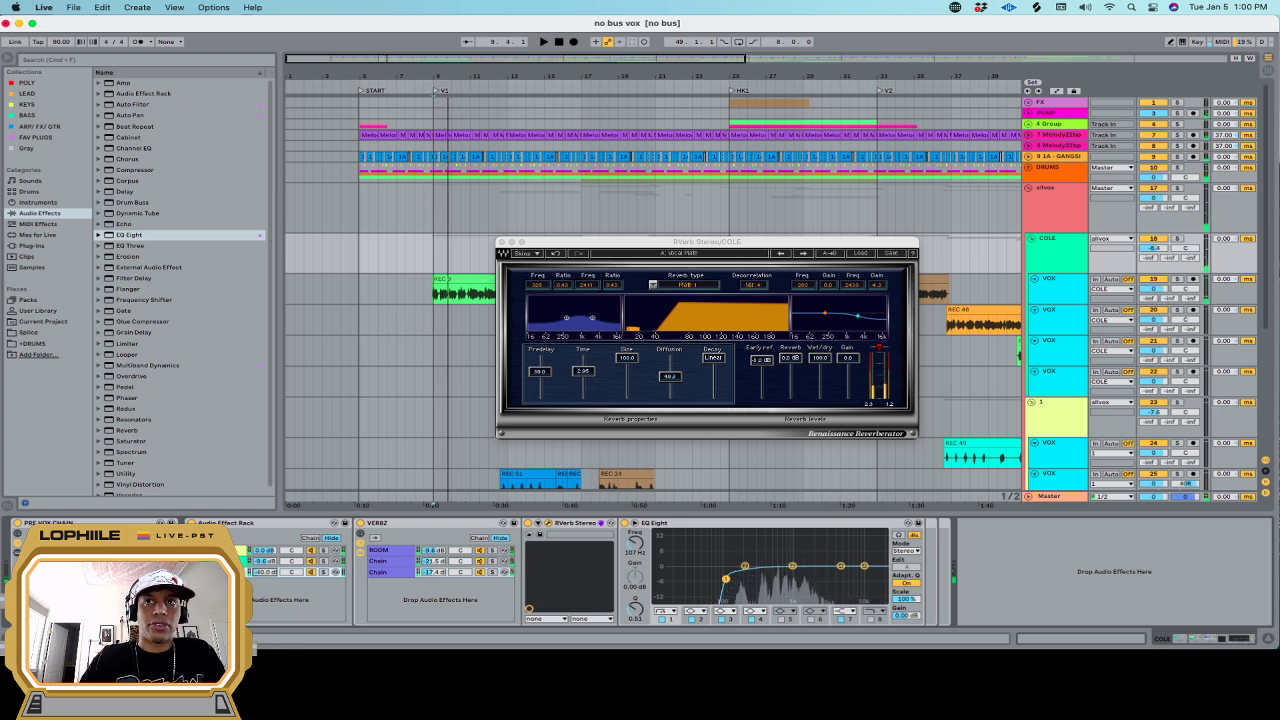
key(space)
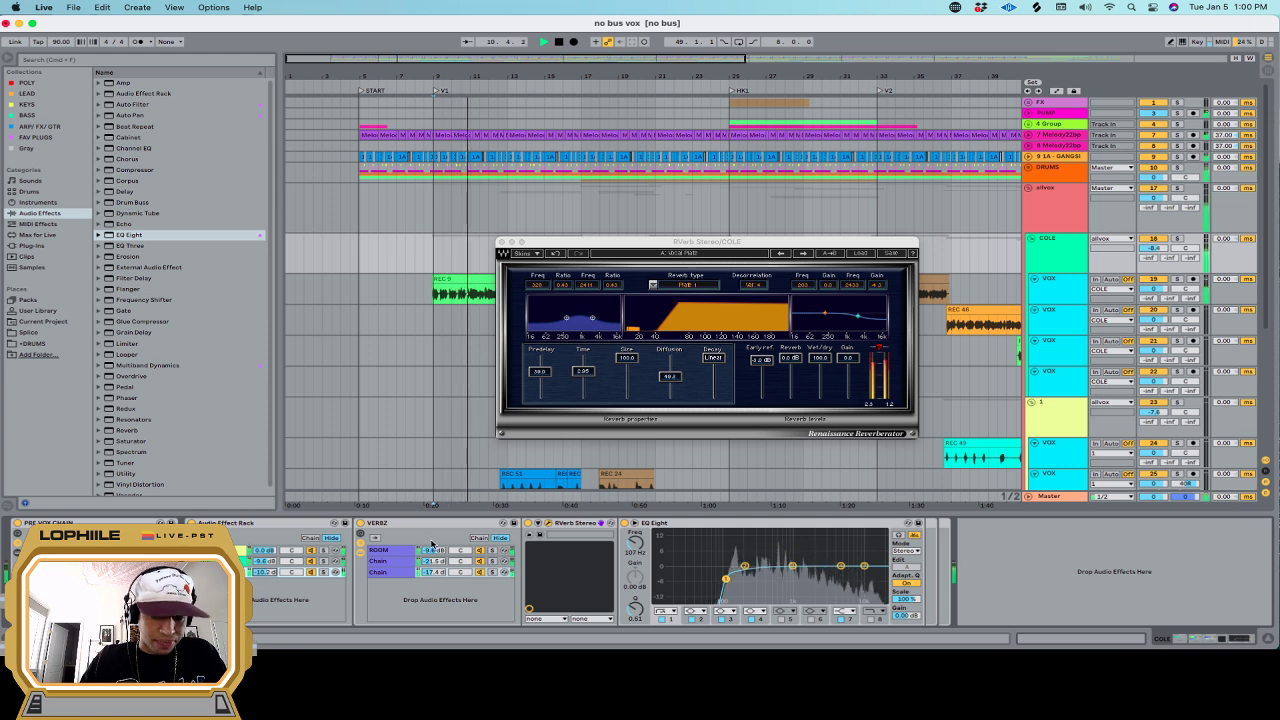
click(106, 59)
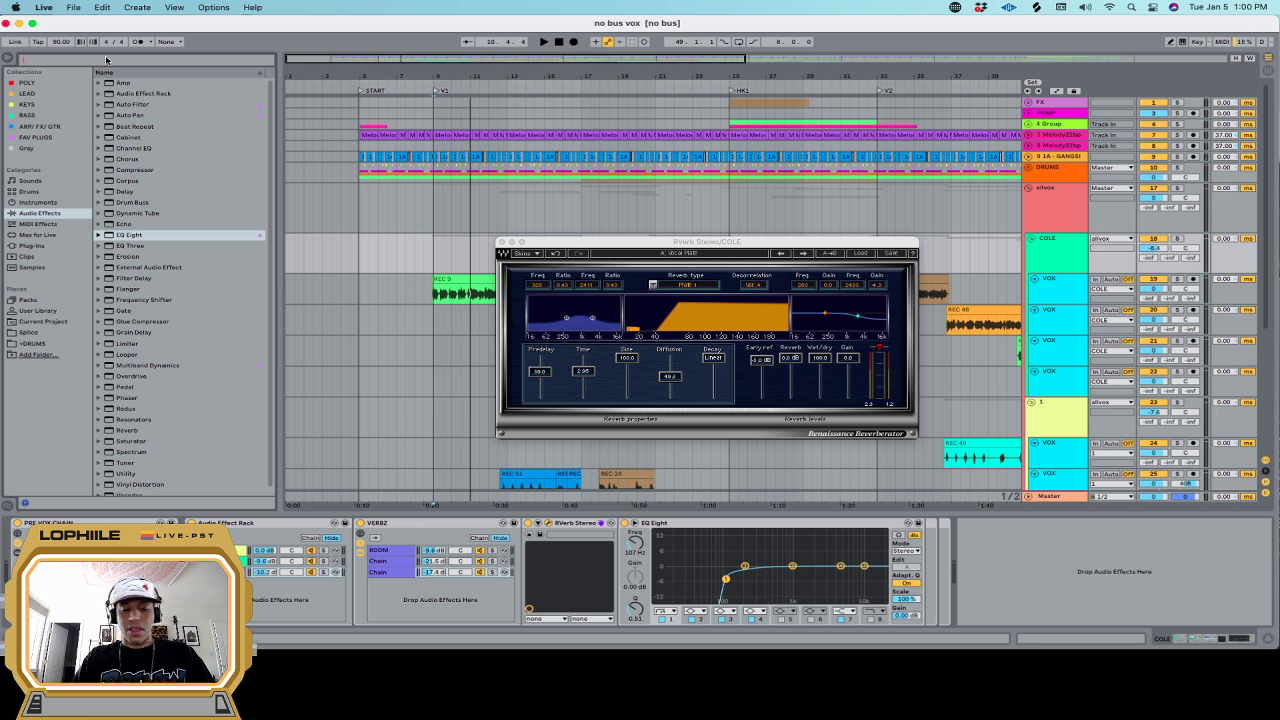
click(323, 574)
key(space)
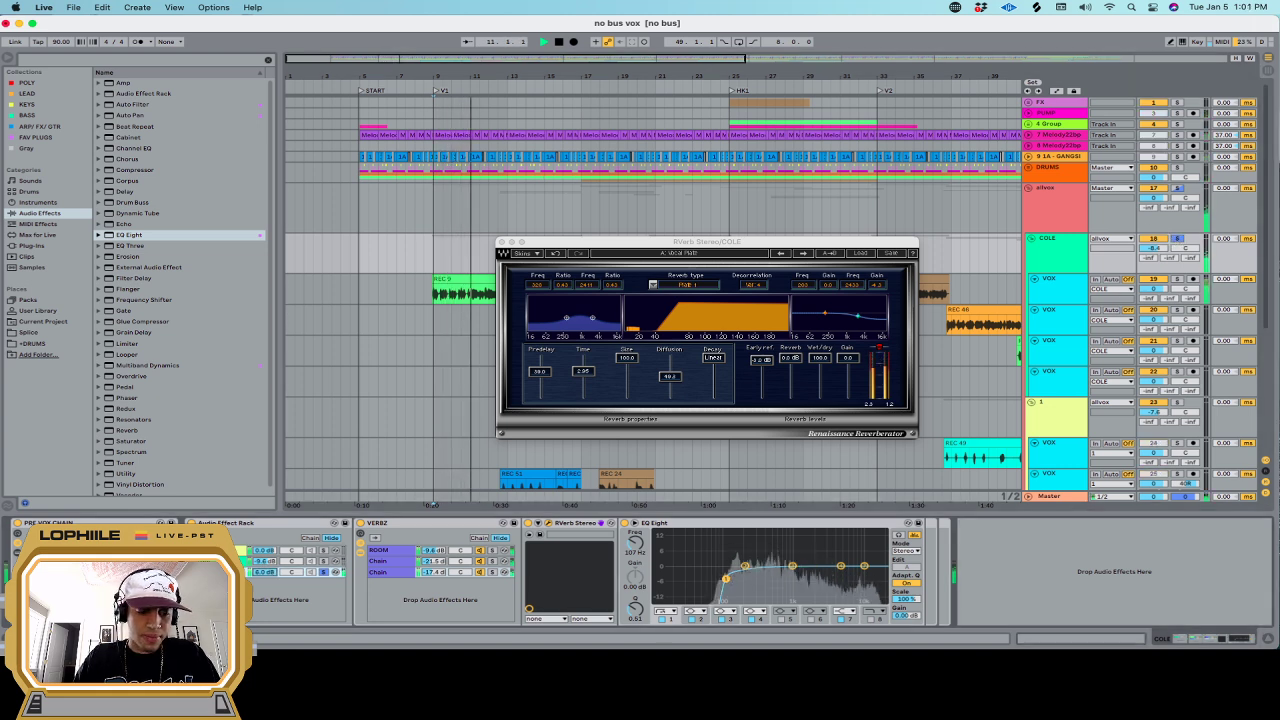
key(space)
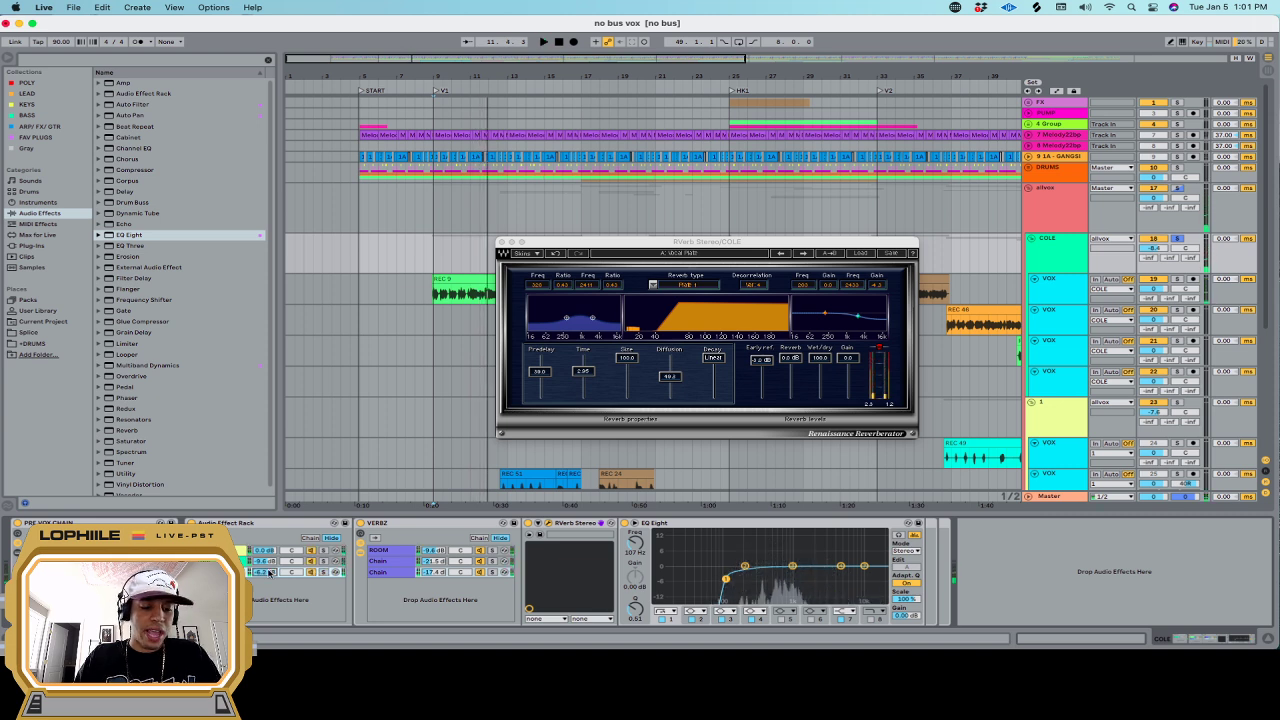
Search the plug-ins for "L1" and add L1 limiter Stereo after the VERBZ rack in the VERB chain
click(68, 59)
text(l3)
click(52, 244)
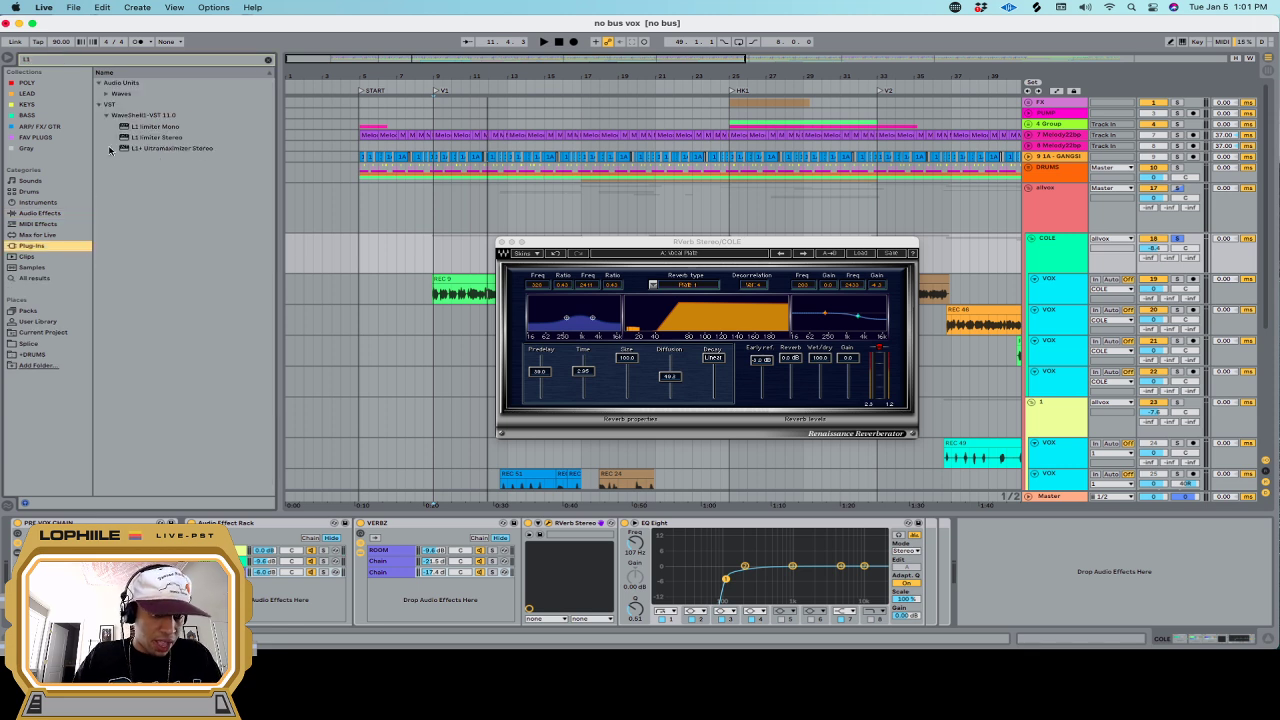
drag(136, 139, 934, 556)
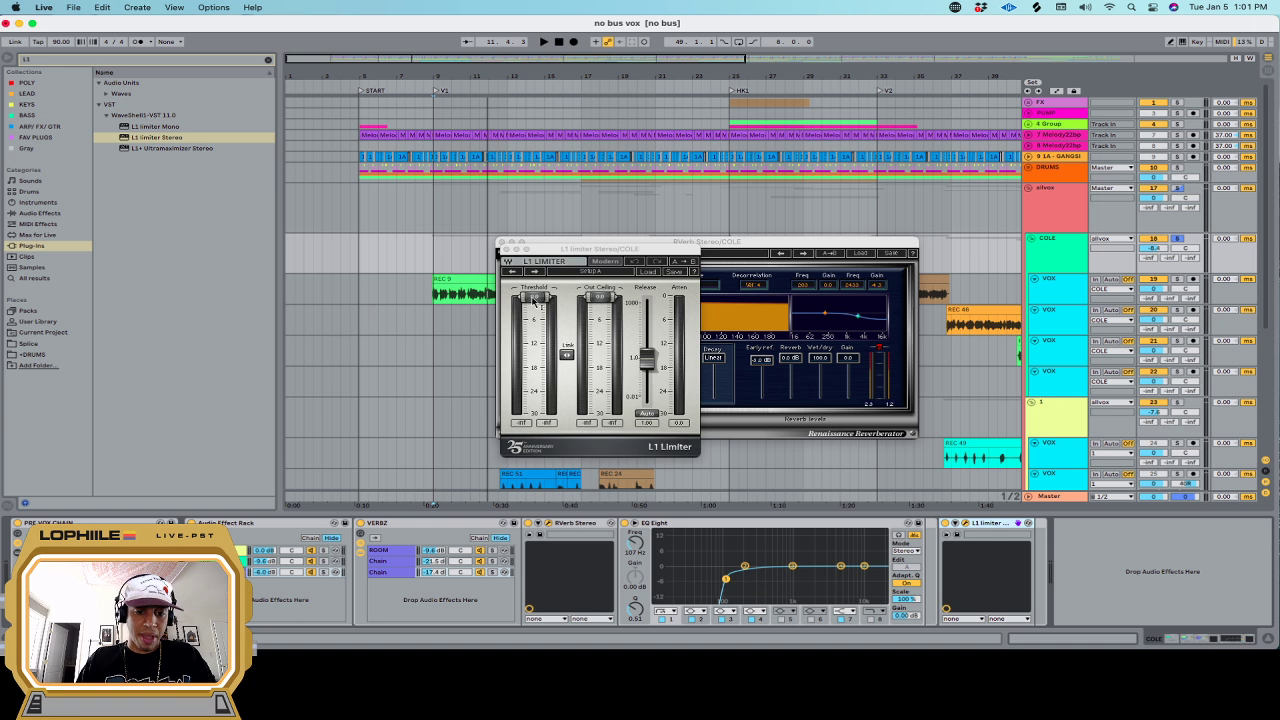
Lower the L1 Limiter's Threshold to about -15 dB while playing the vocals
key(space)
drag(535, 300, 533, 352)
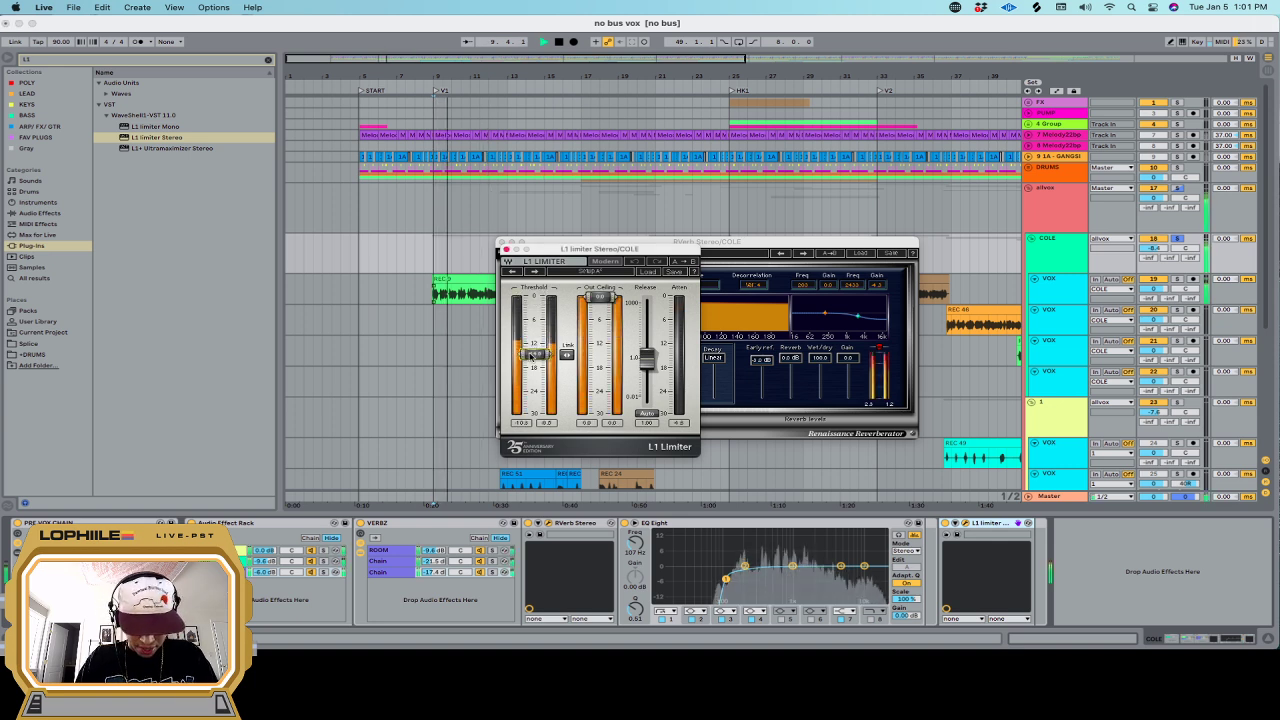
key(space)
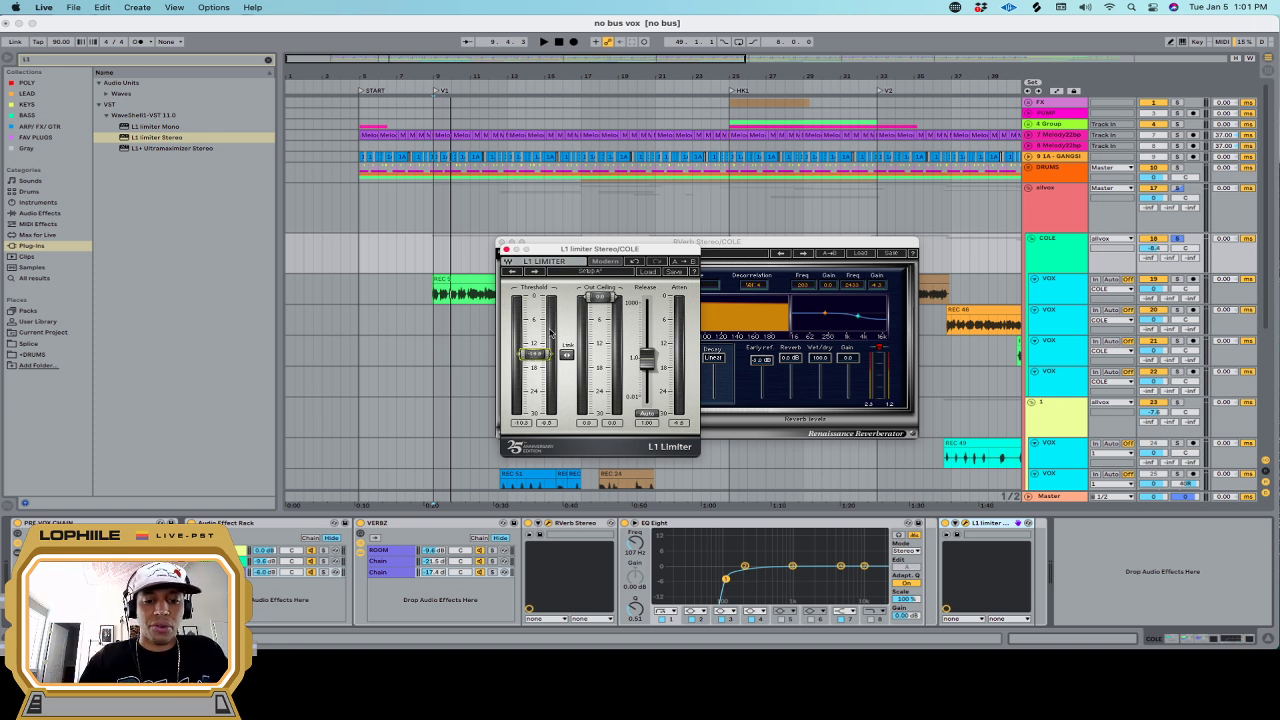
Lower the VERB chain's volume to about -18.8 dB while playing the vocals, and hide the plug-in windows
key(space)
drag(271, 571, 271, 599)
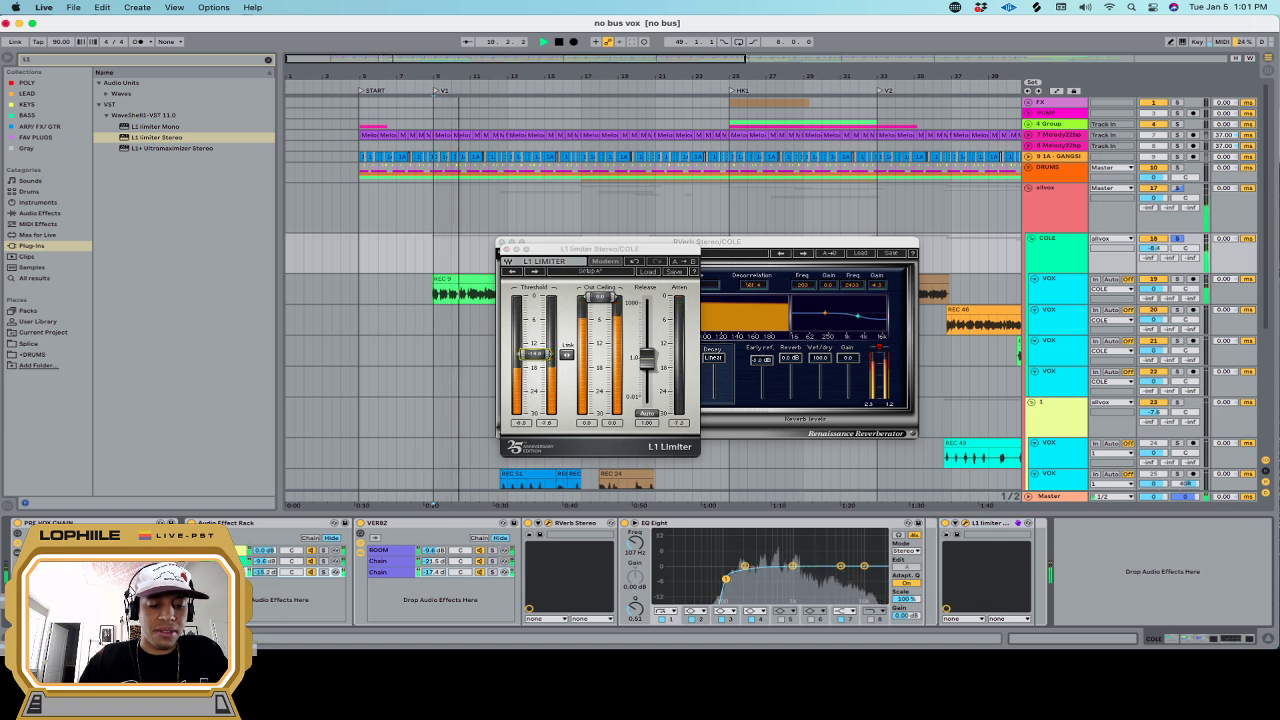
key(space)
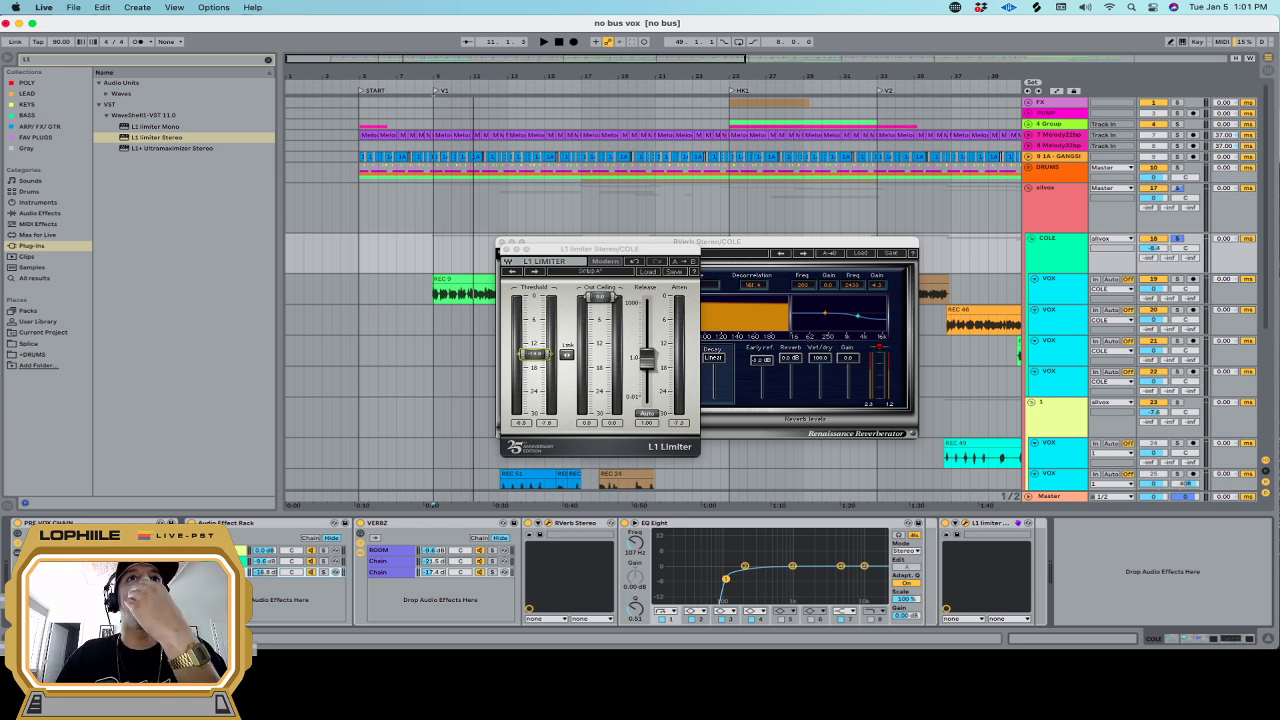
key(super+alt+p)
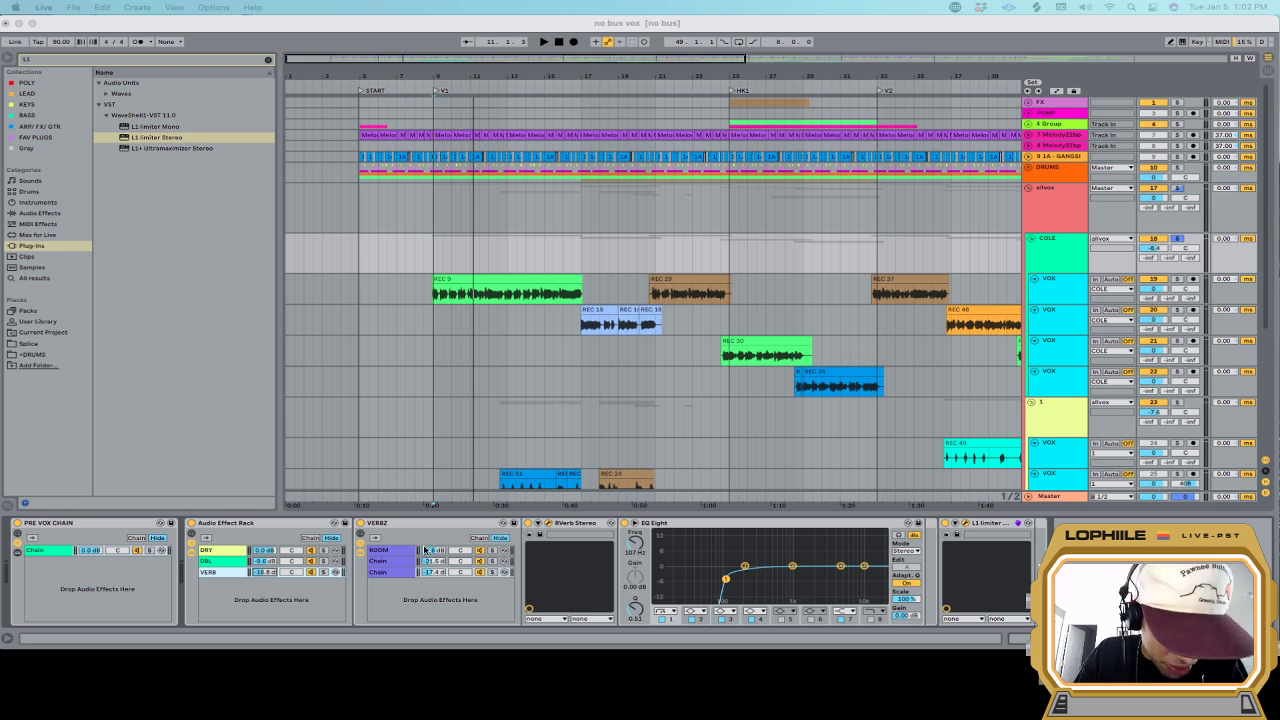
Review the devices in the VERBZ rack's three chains, including the ValhallaVintageVerb and RVerb settings, and close the plug-in windows
click(390, 551)
click(390, 553)
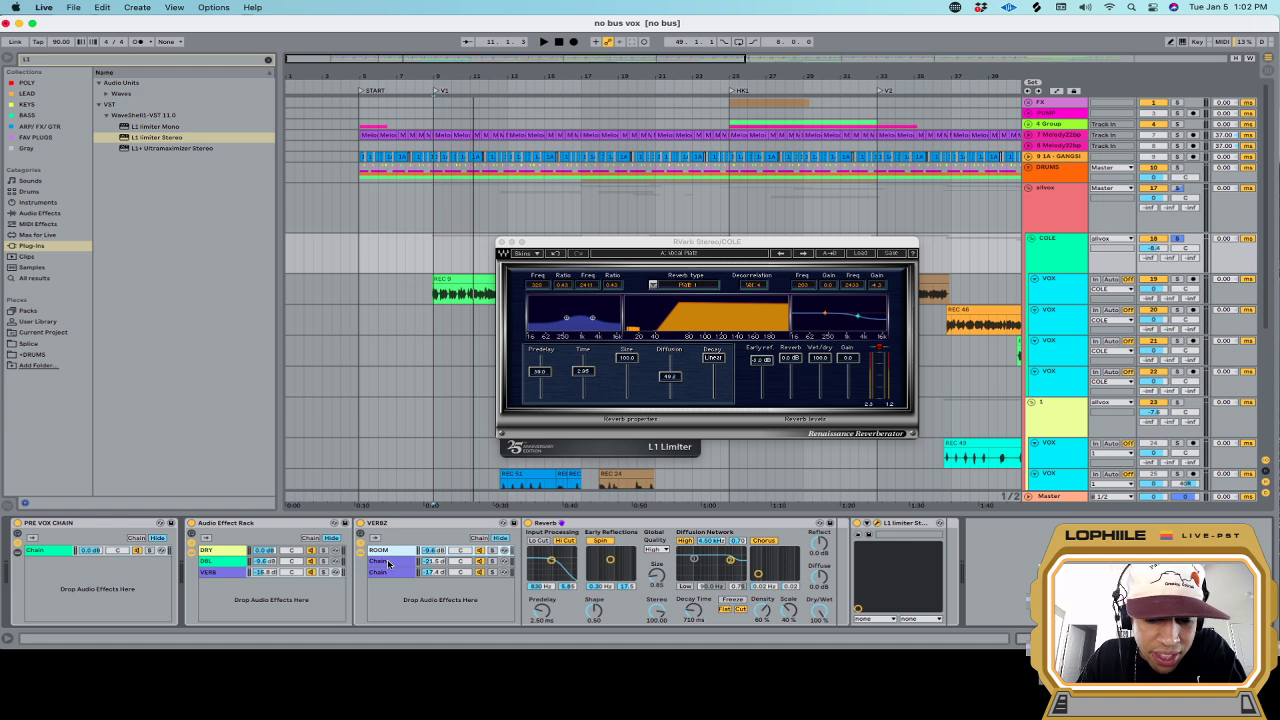
click(389, 563)
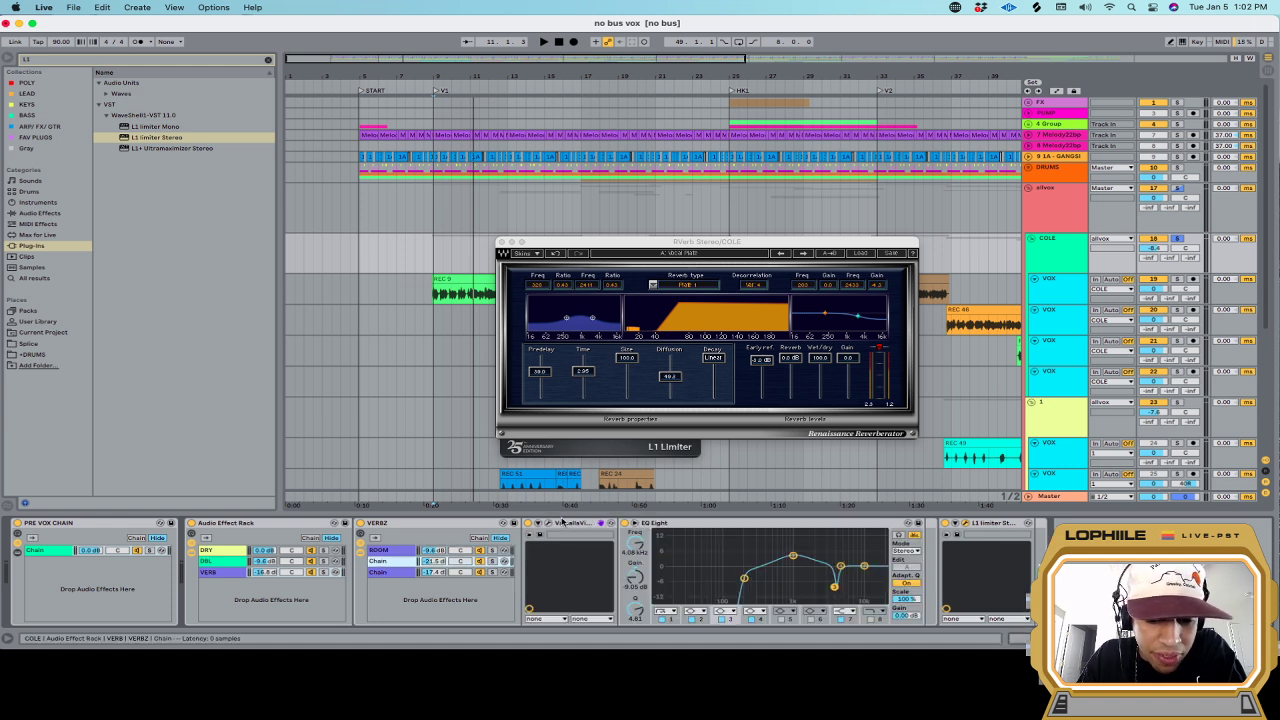
click(550, 524)
click(400, 574)
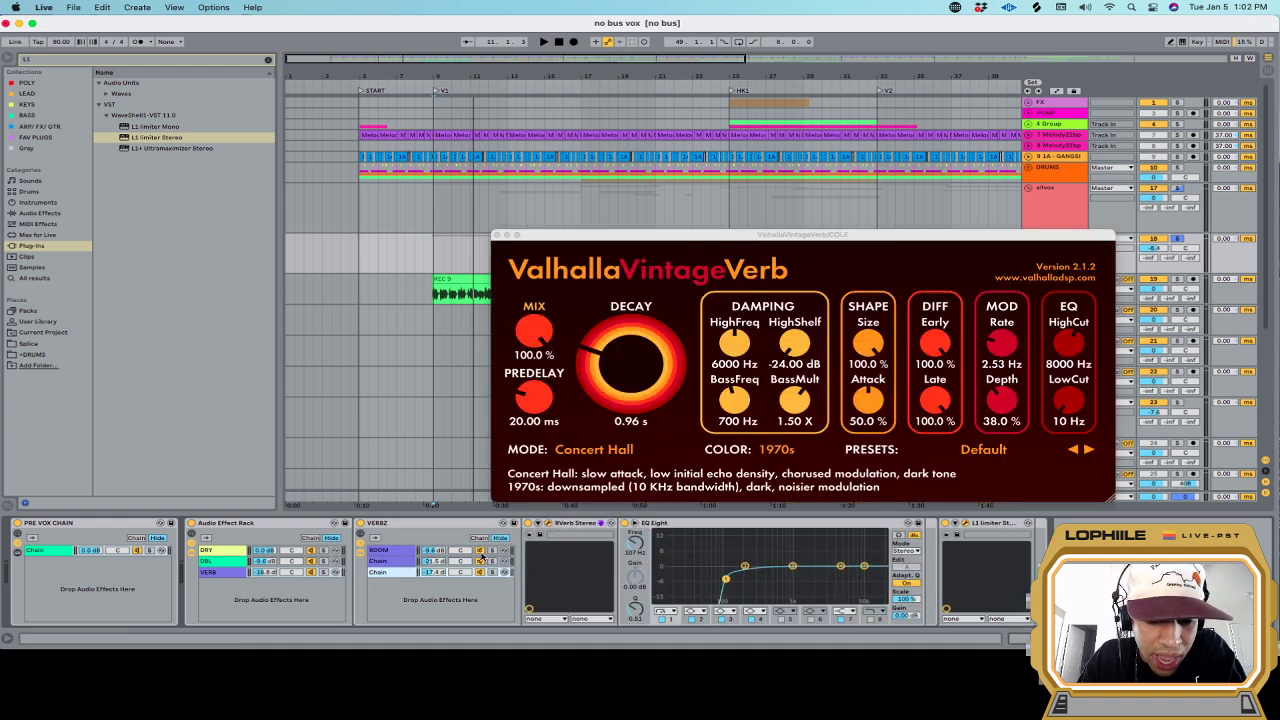
click(548, 524)
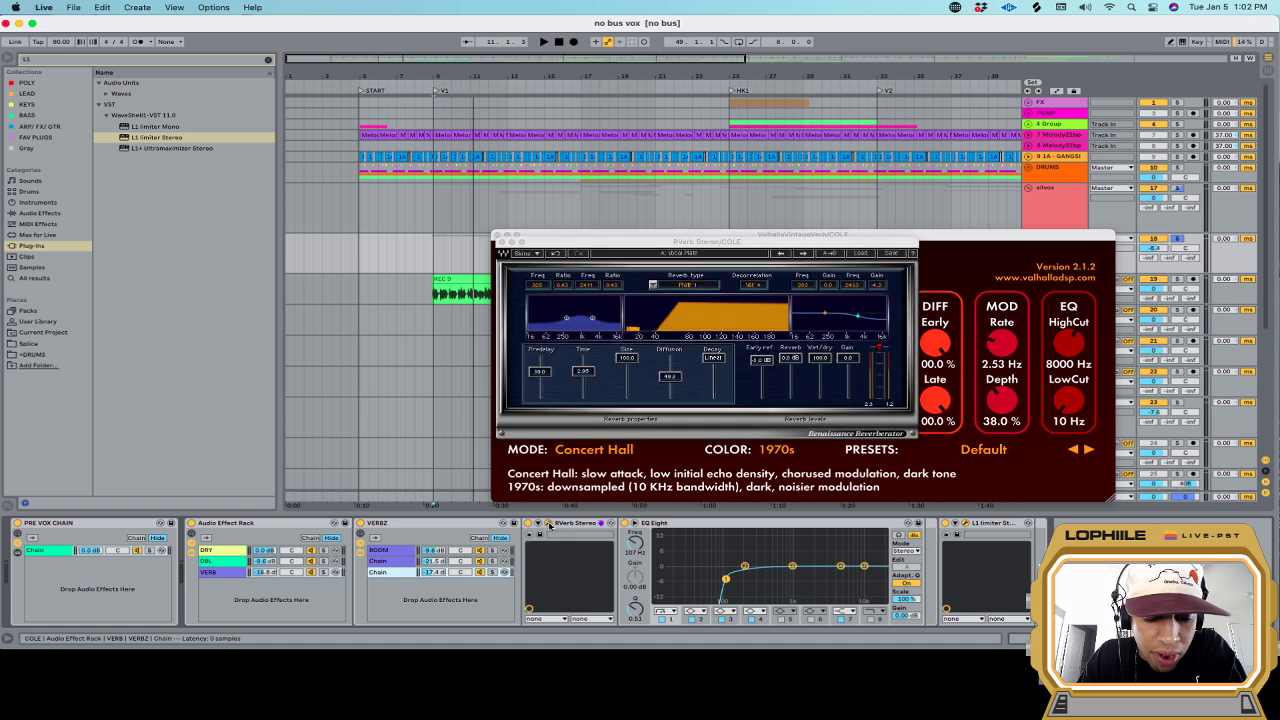
click(548, 524)
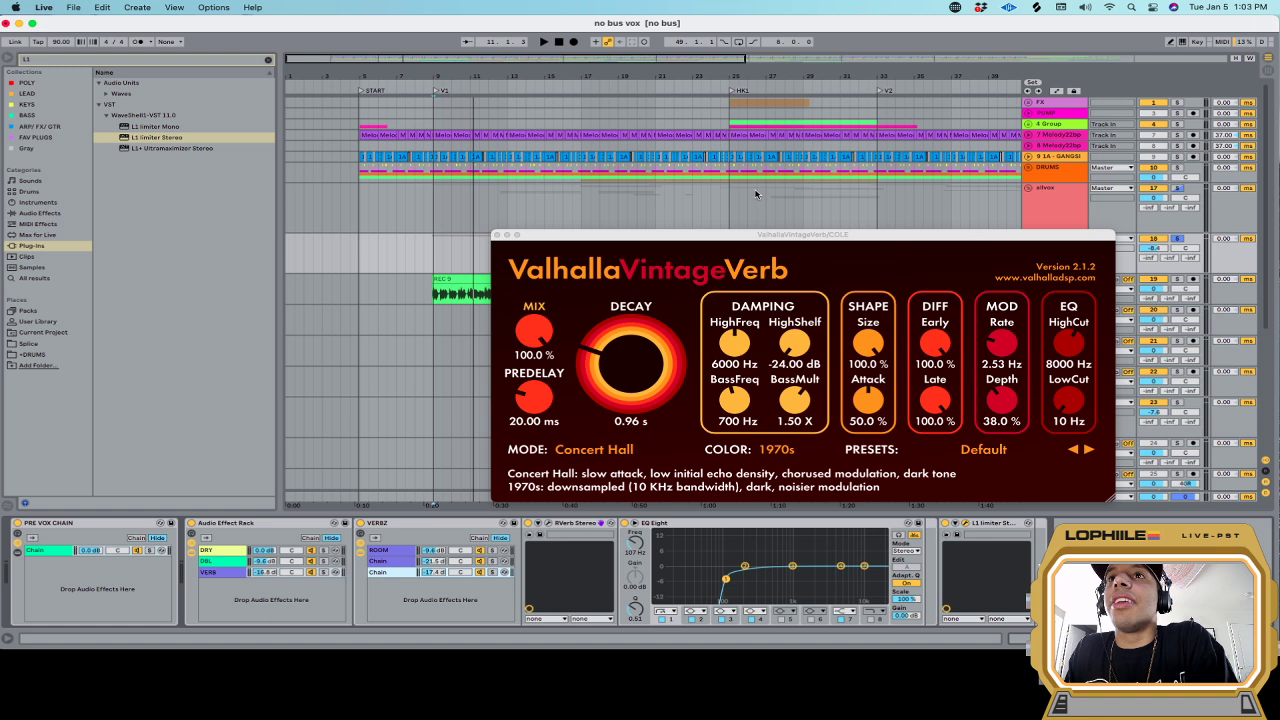
click(497, 235)
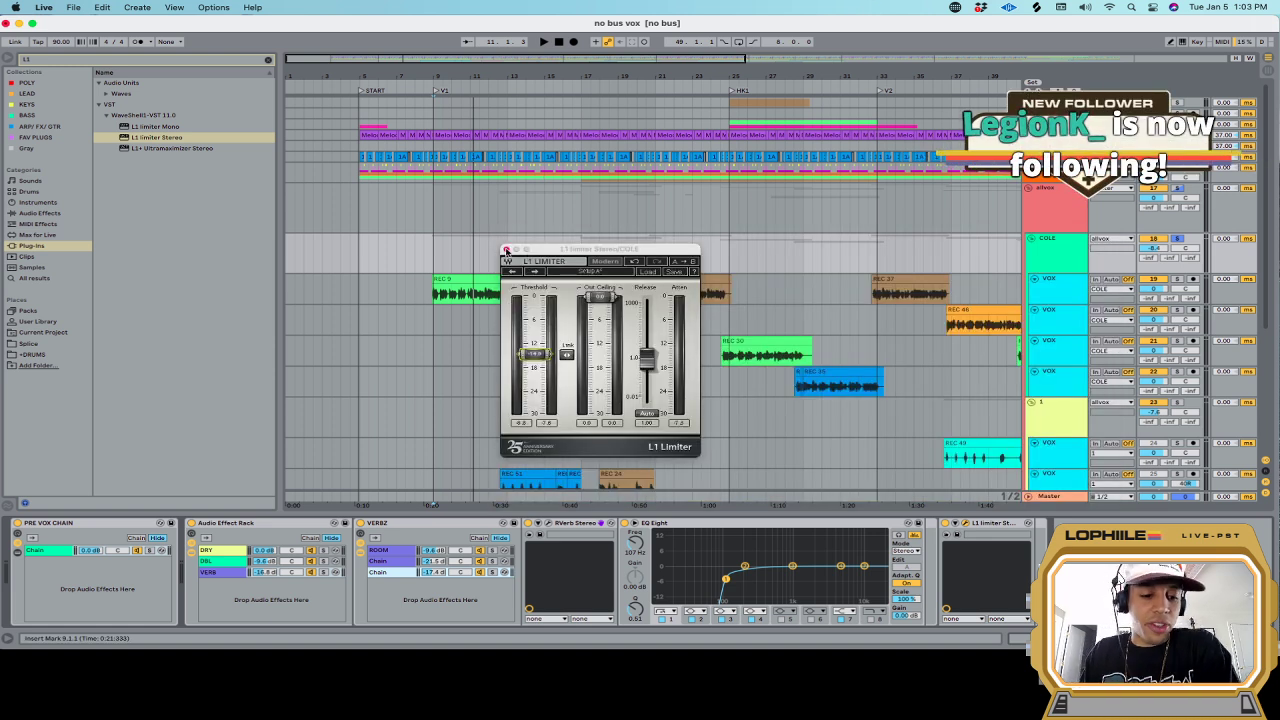
click(505, 249)
Lower the VERB chain's volume to about -29 dB during playback, unsoloing the COLE group to hear it in the mix
key(space)
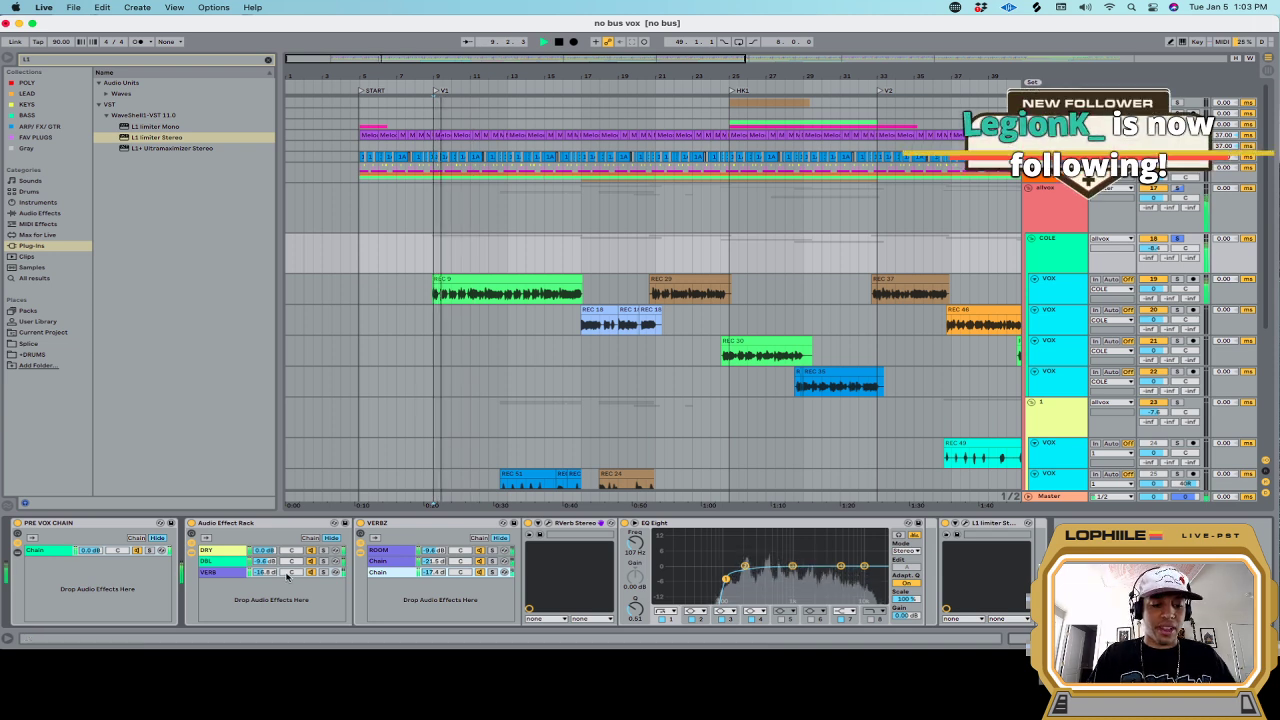
drag(267, 573, 267, 592)
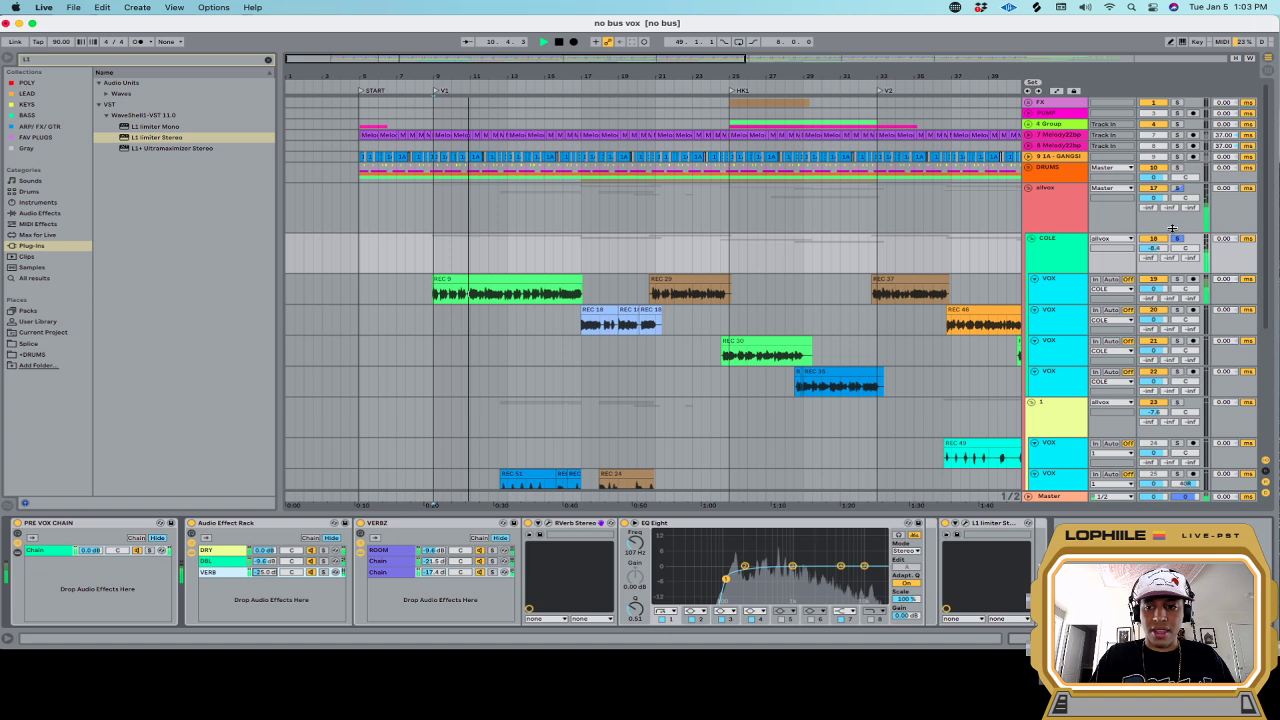
click(1177, 239)
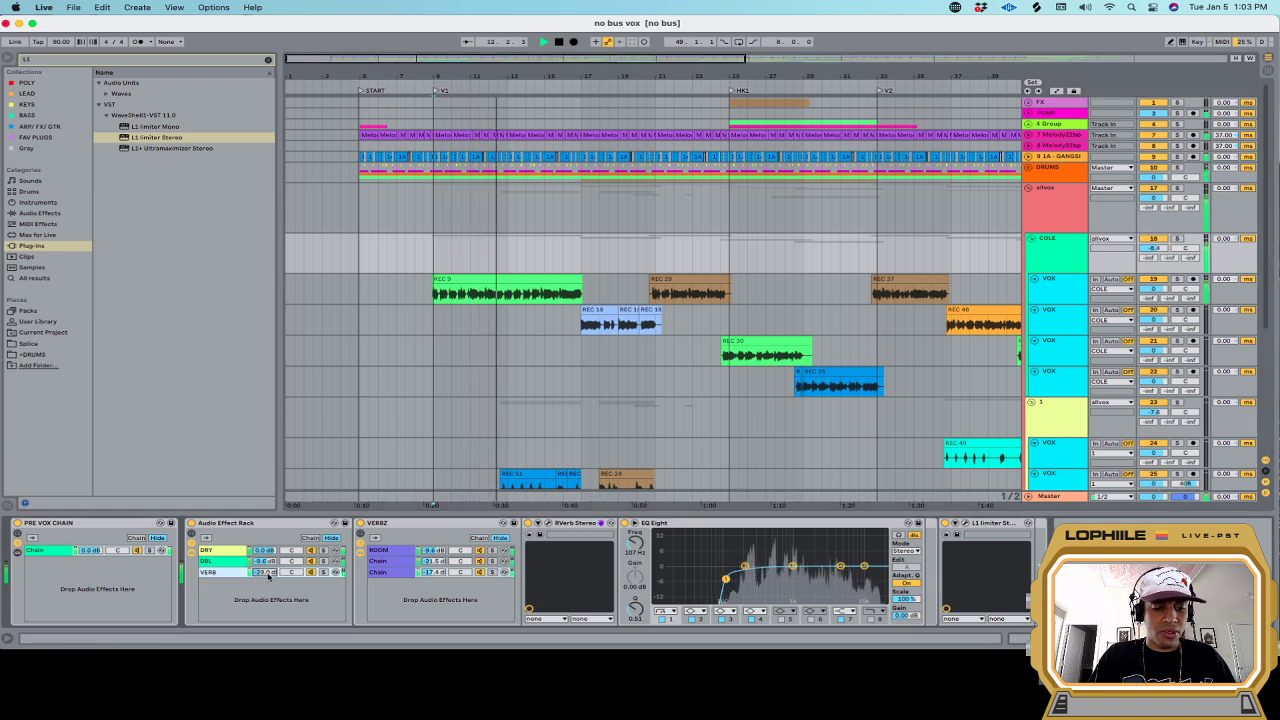
key(space)
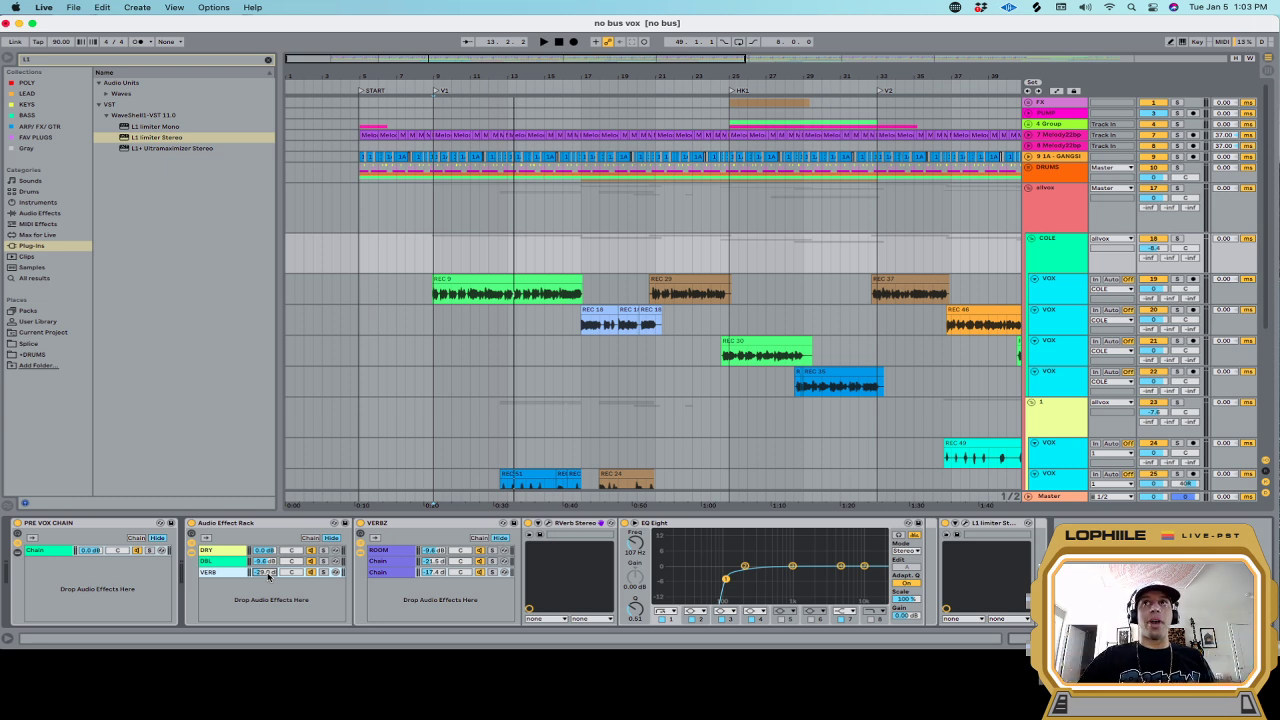
Add a Delay audio effect as a new chain below VERB in the Audio Effect Rack and group it into a nested rack
click(267, 60)
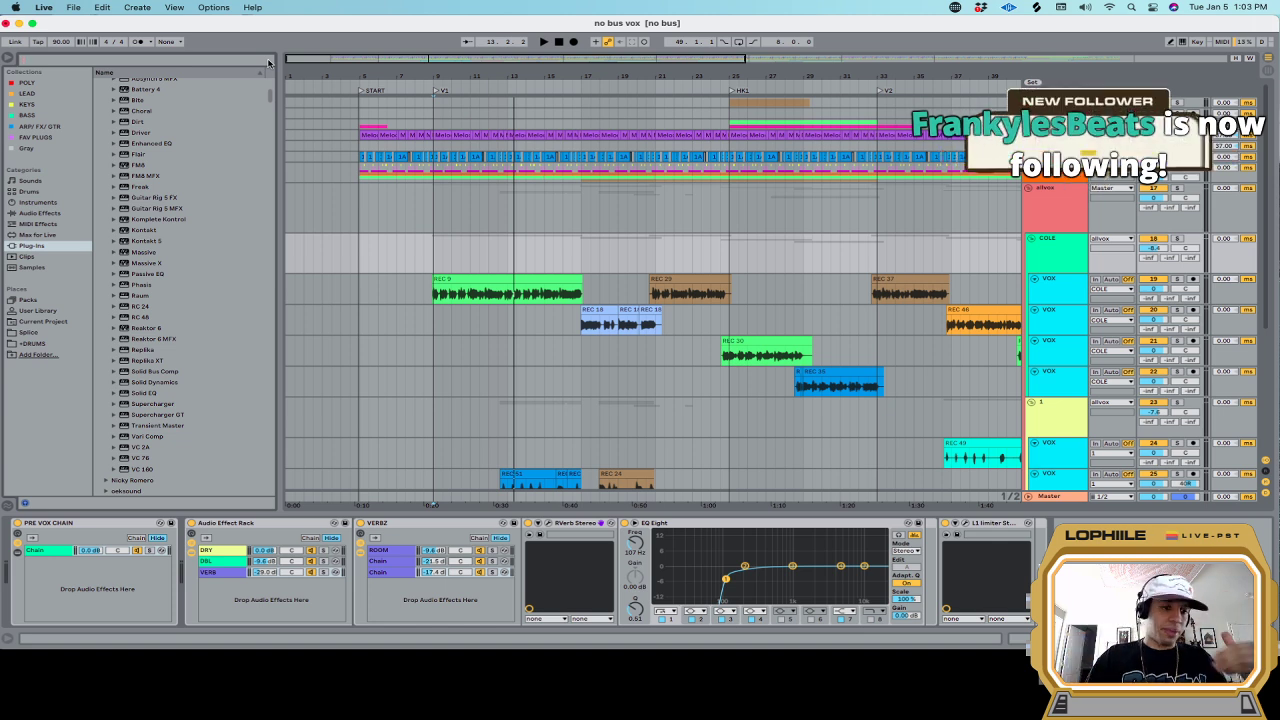
click(52, 214)
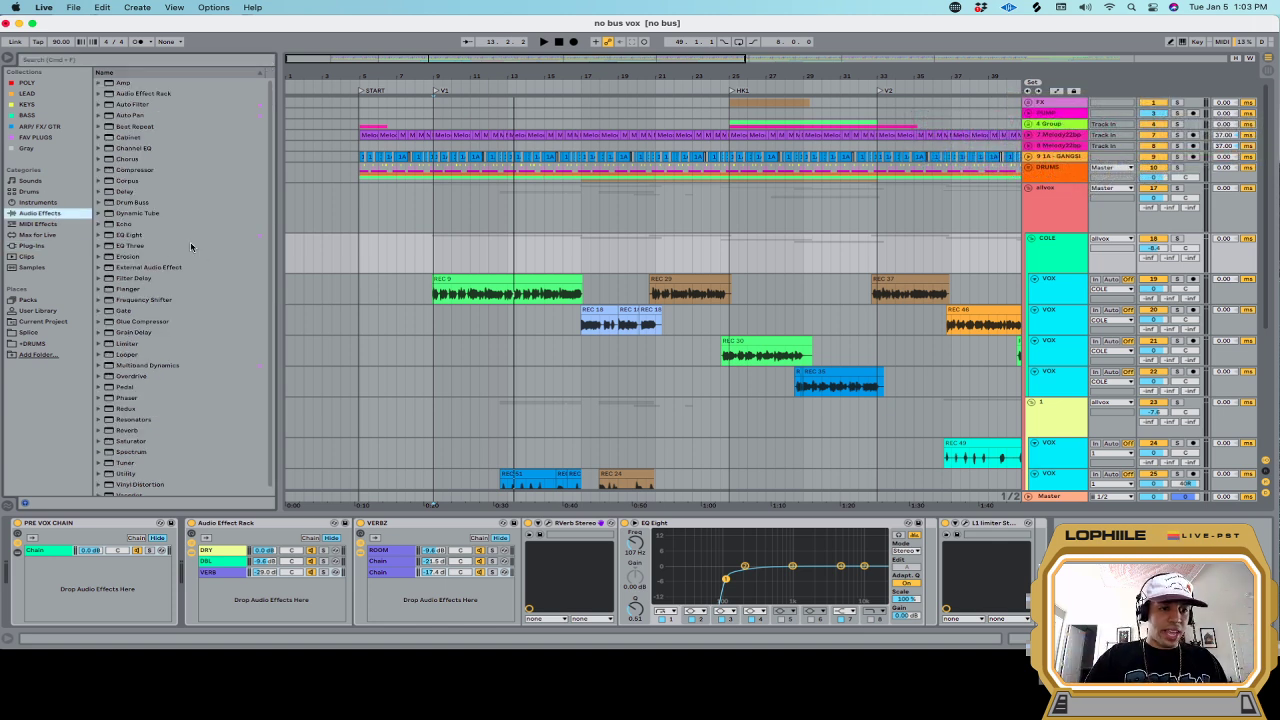
scroll(168, 262, down, 1)
scroll(126, 196, up, 1)
click(122, 193)
drag(122, 193, 271, 598)
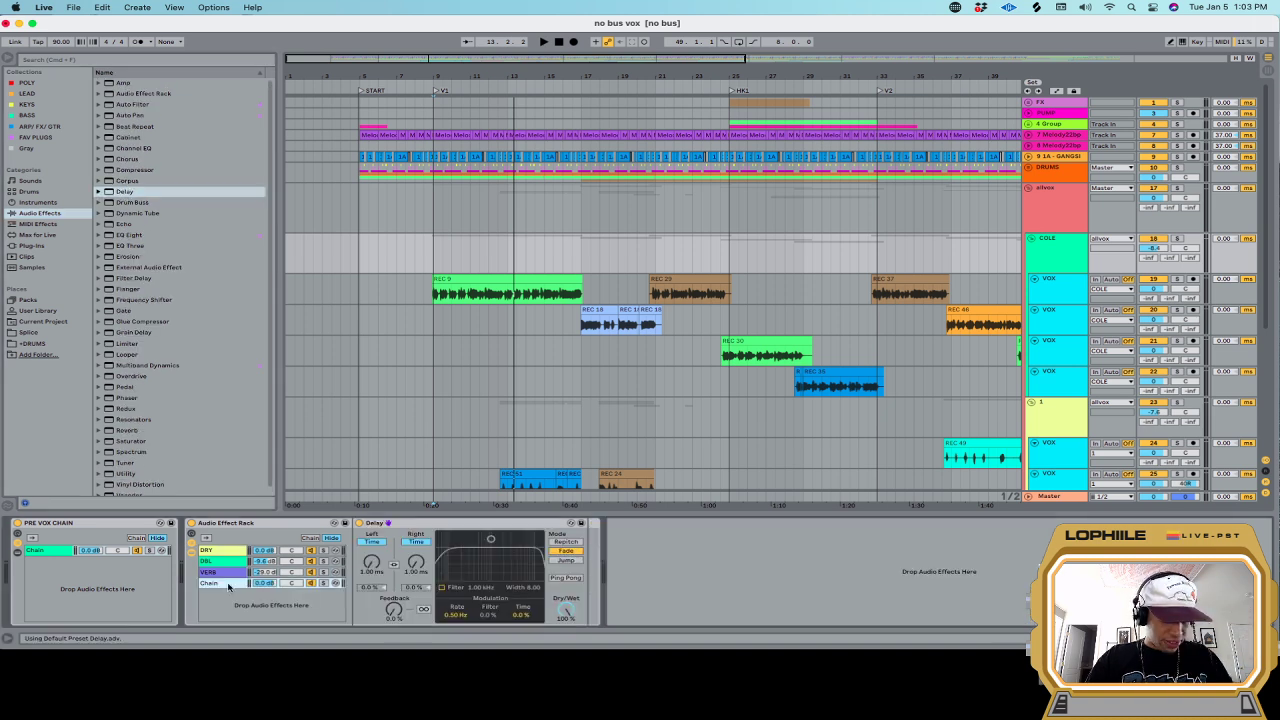
click(457, 523)
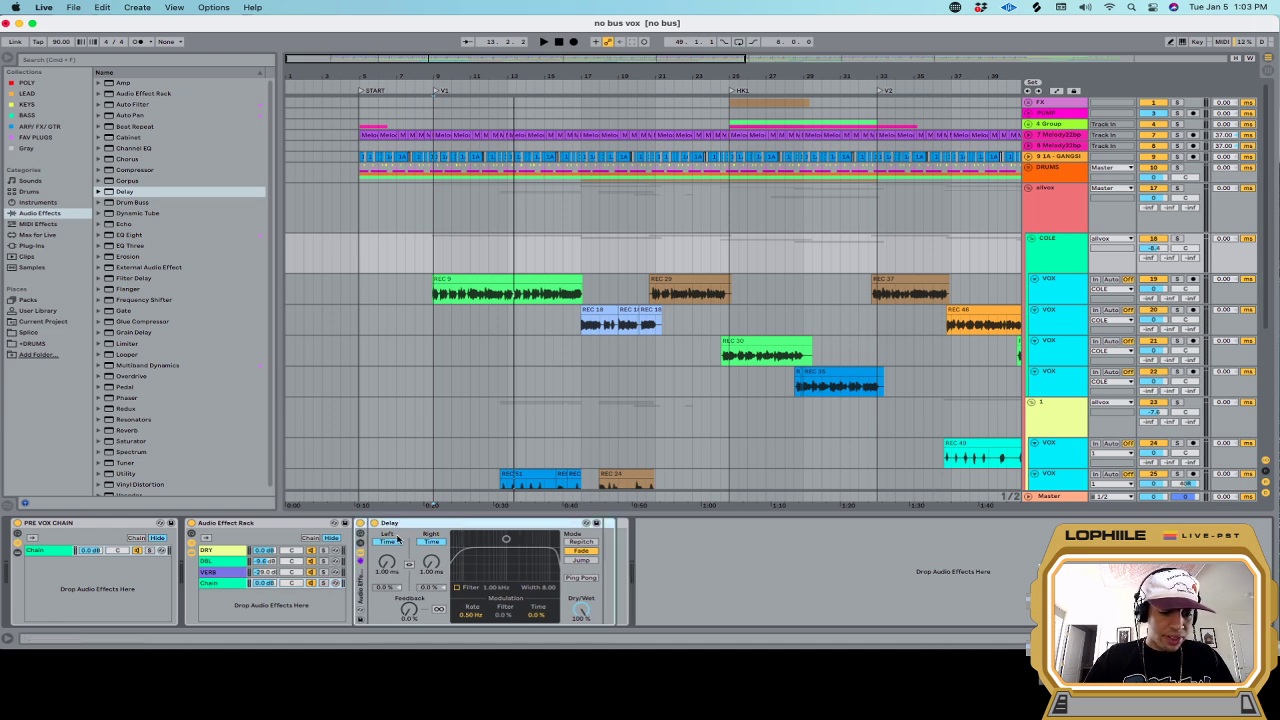
click(363, 544)
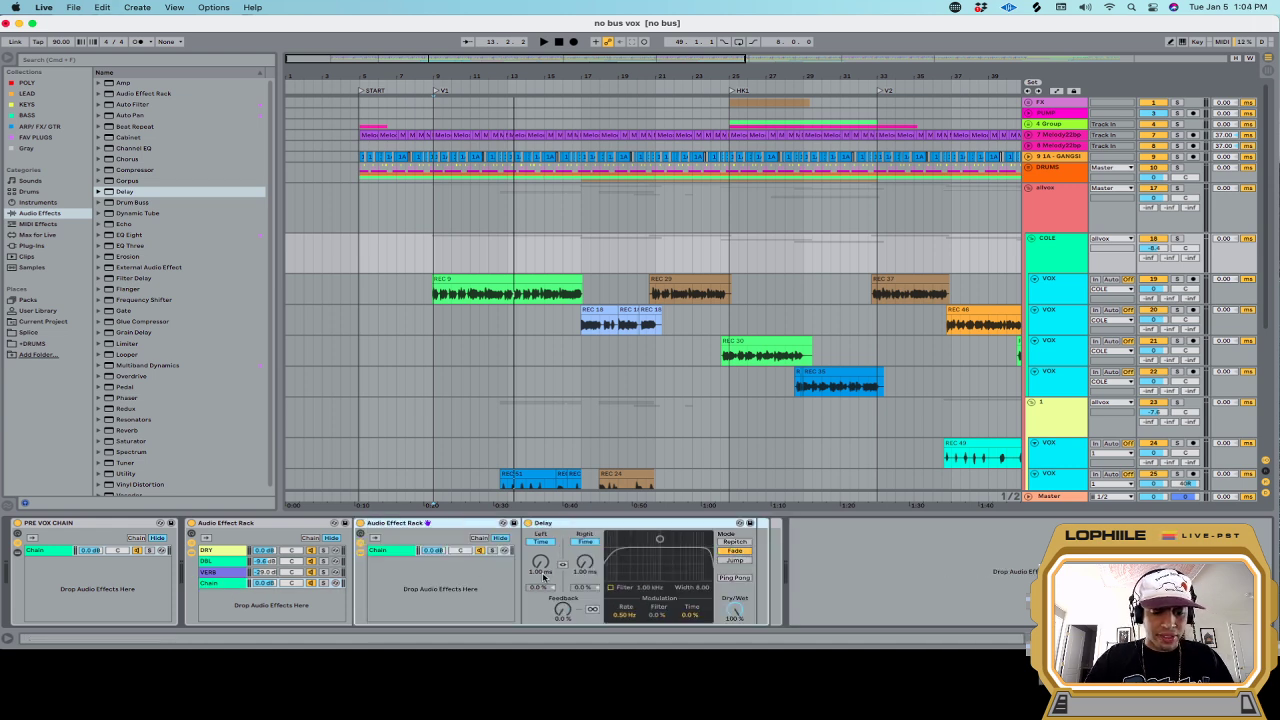
Rename the new delay chain to DLY and colour it red
click(229, 586)
key(super+r)
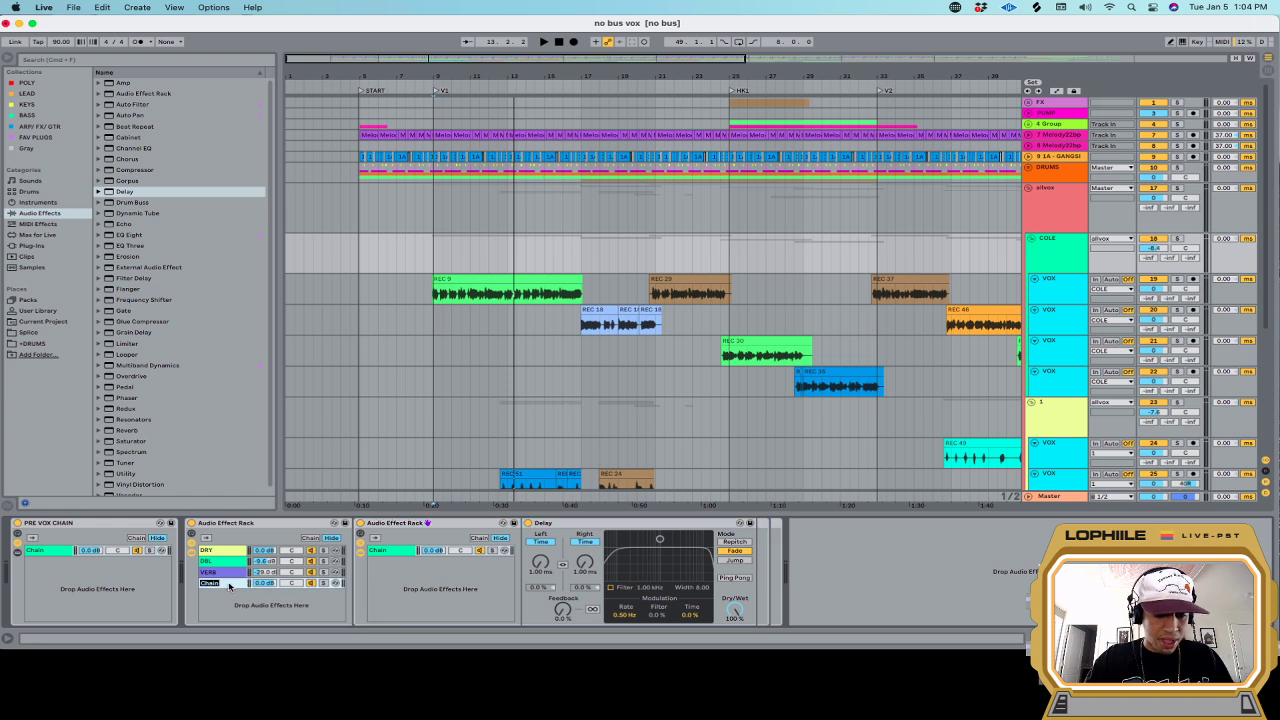
text(DLY)
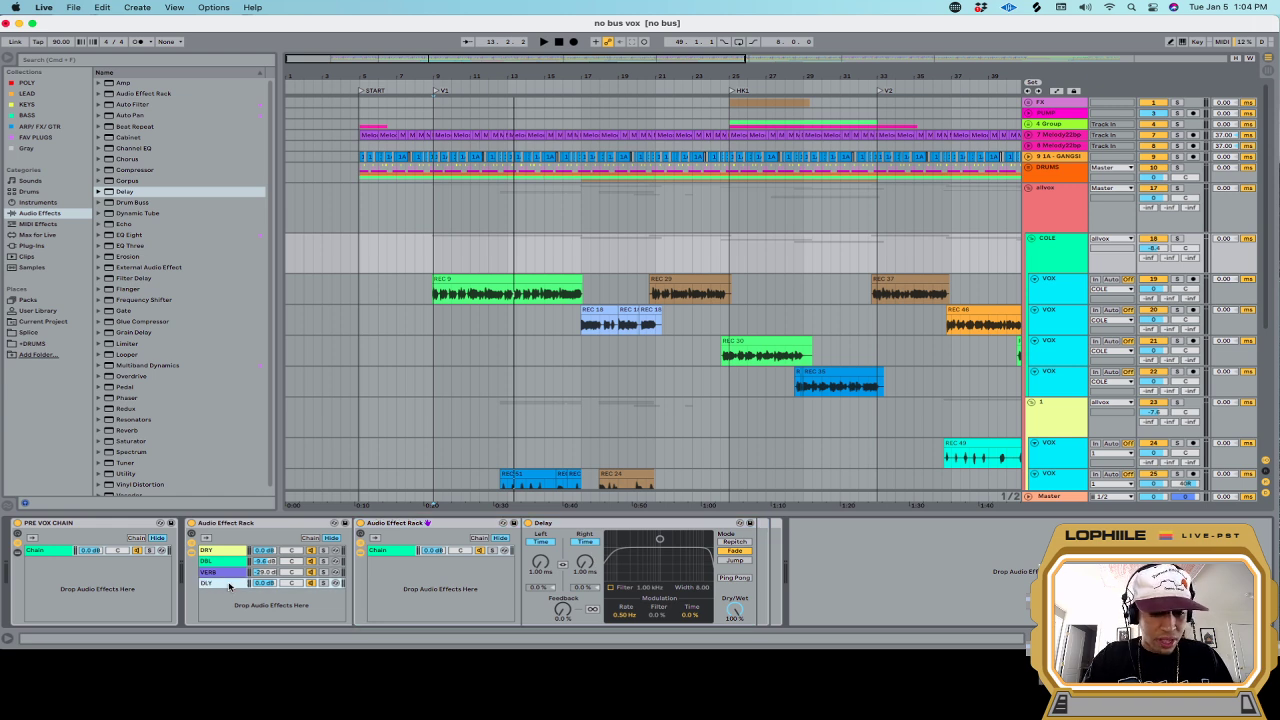
right_click(229, 586)
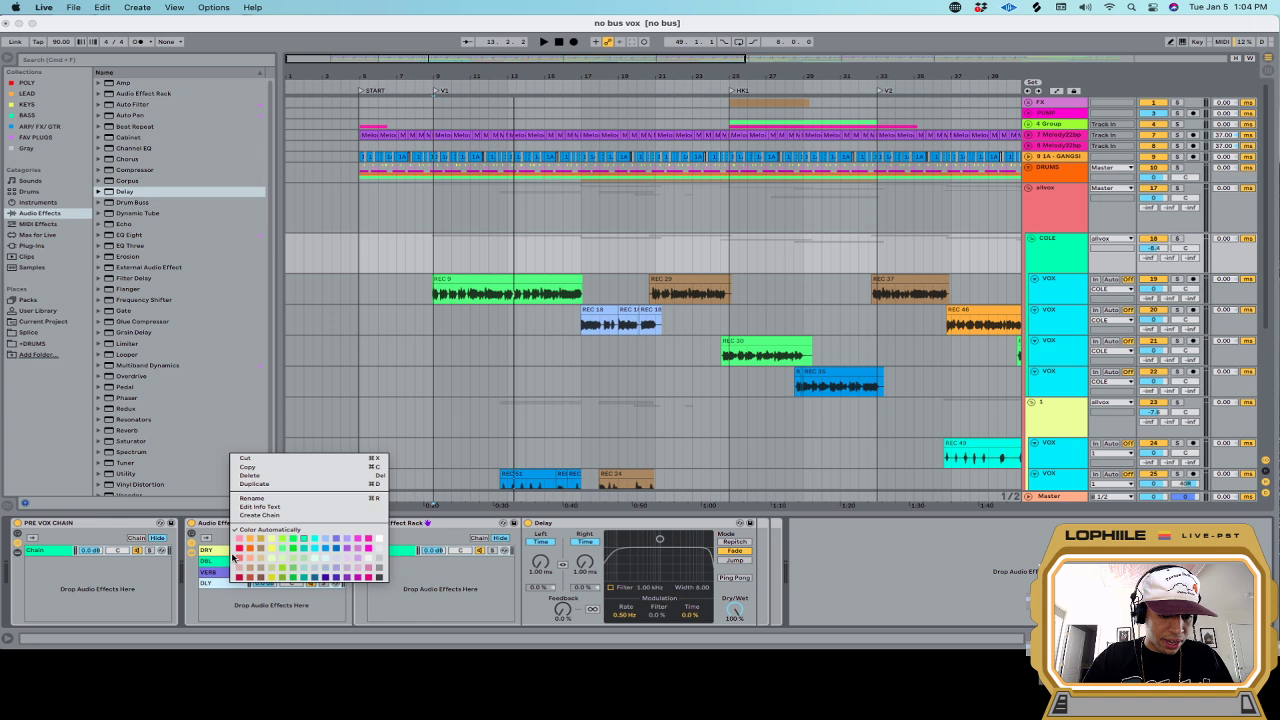
click(239, 548)
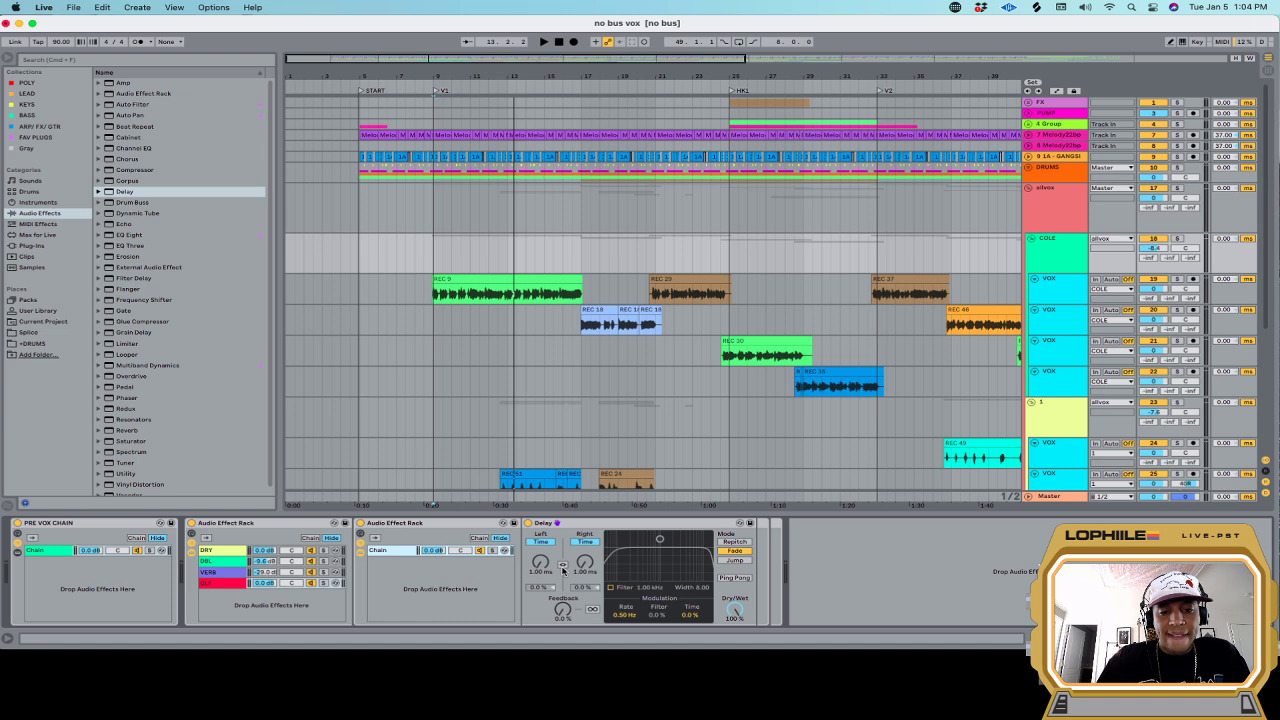
Solo the COLE group and set the Delay's linked left and right times to about 170 ms while playing the vocals
click(1179, 240)
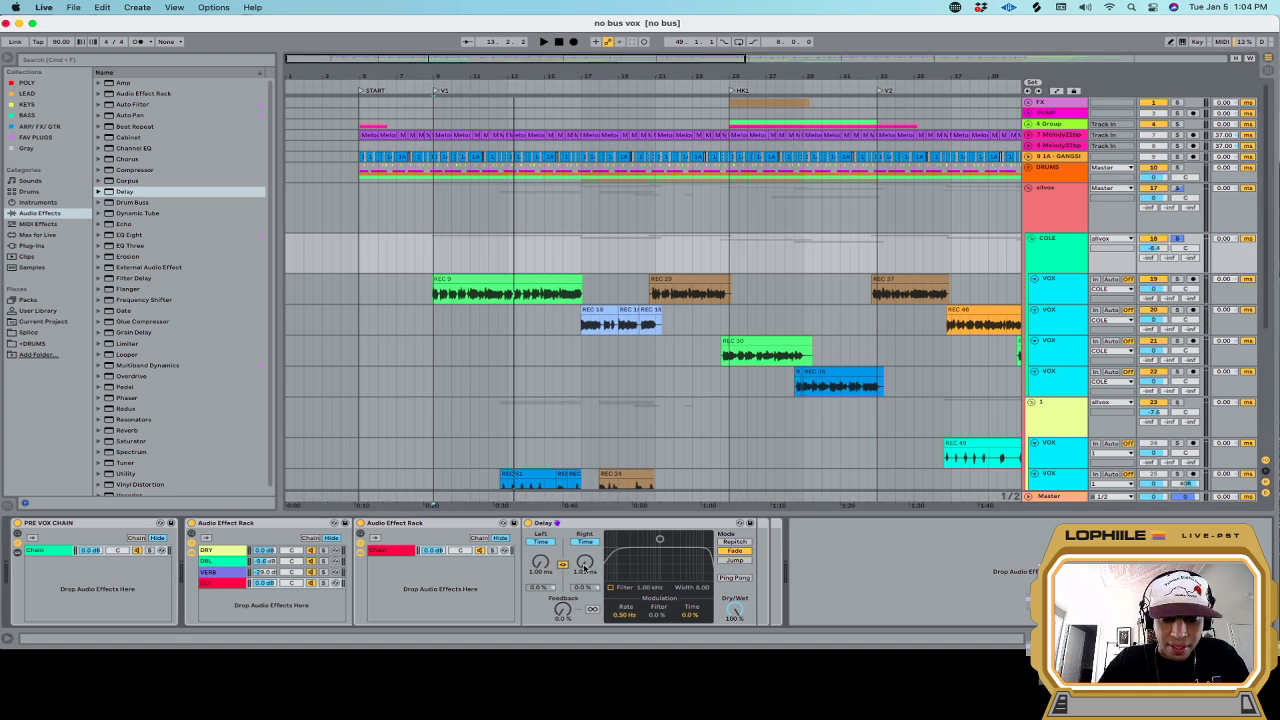
key(space)
drag(578, 558, 578, 481)
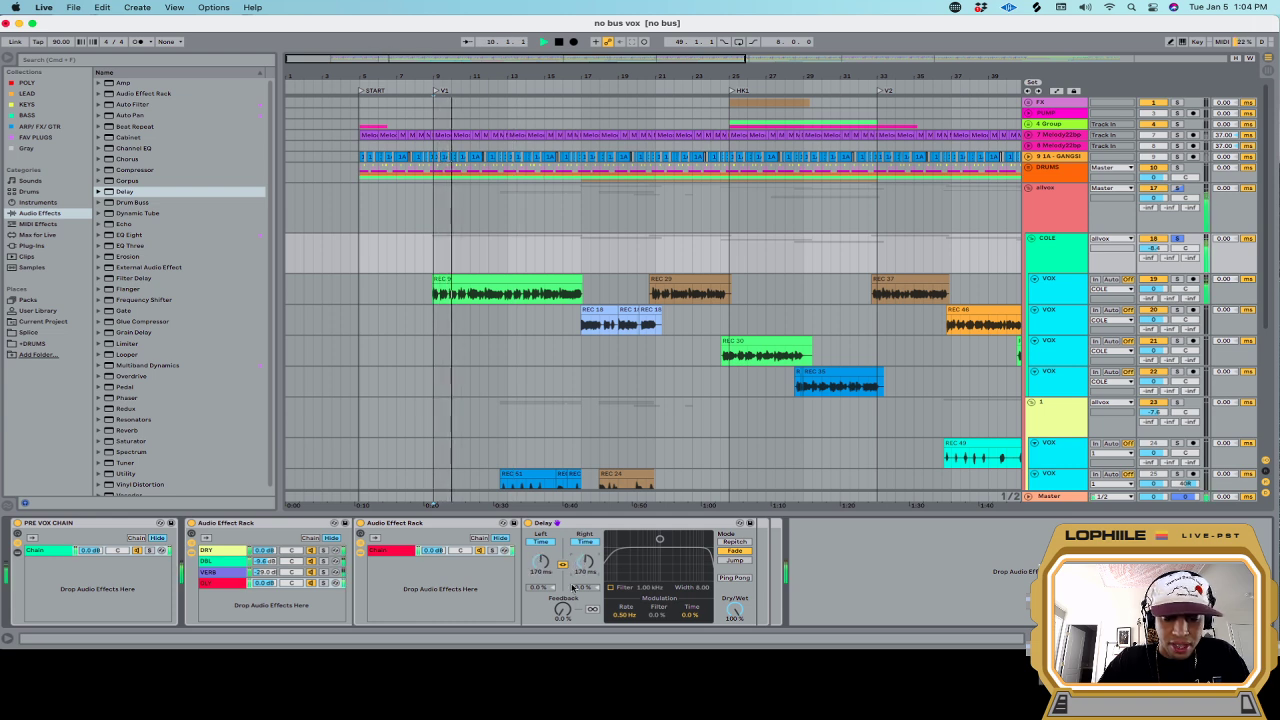
key(space)
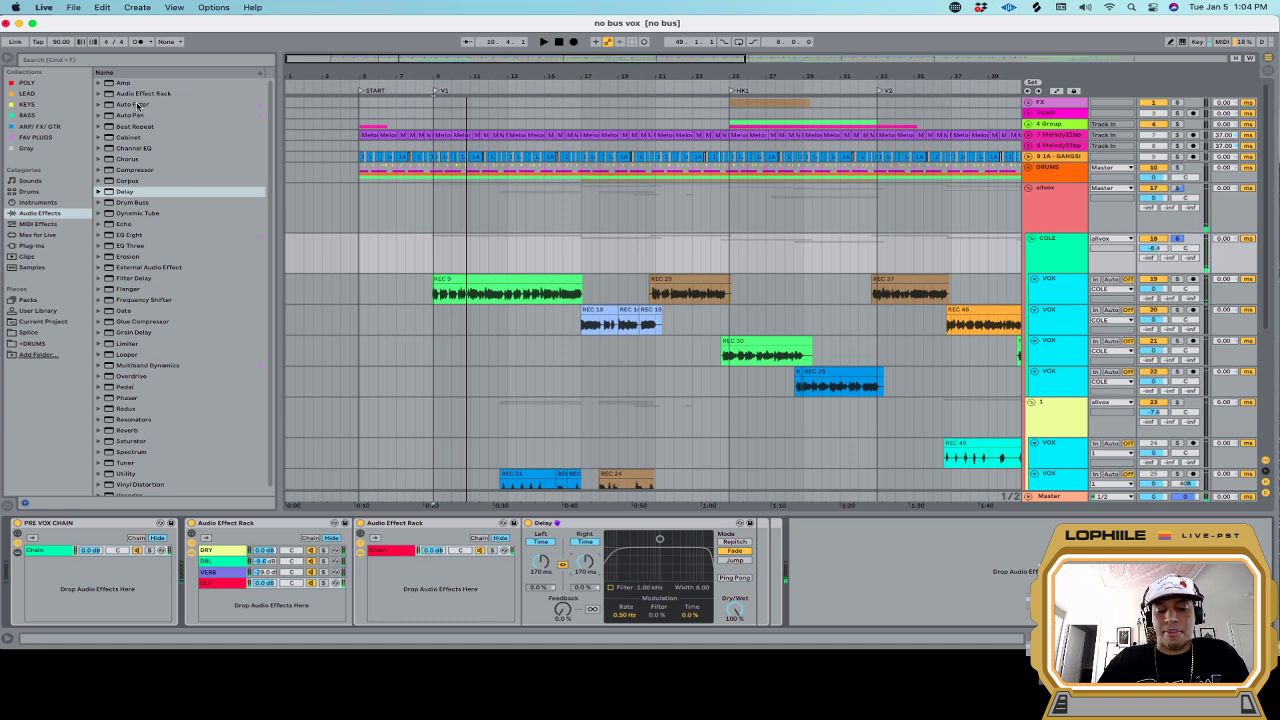
Add an Auto Filter after the Delay and lower its low-pass frequency to about 2.12 kHz with about 31% resonance
drag(137, 105, 730, 545)
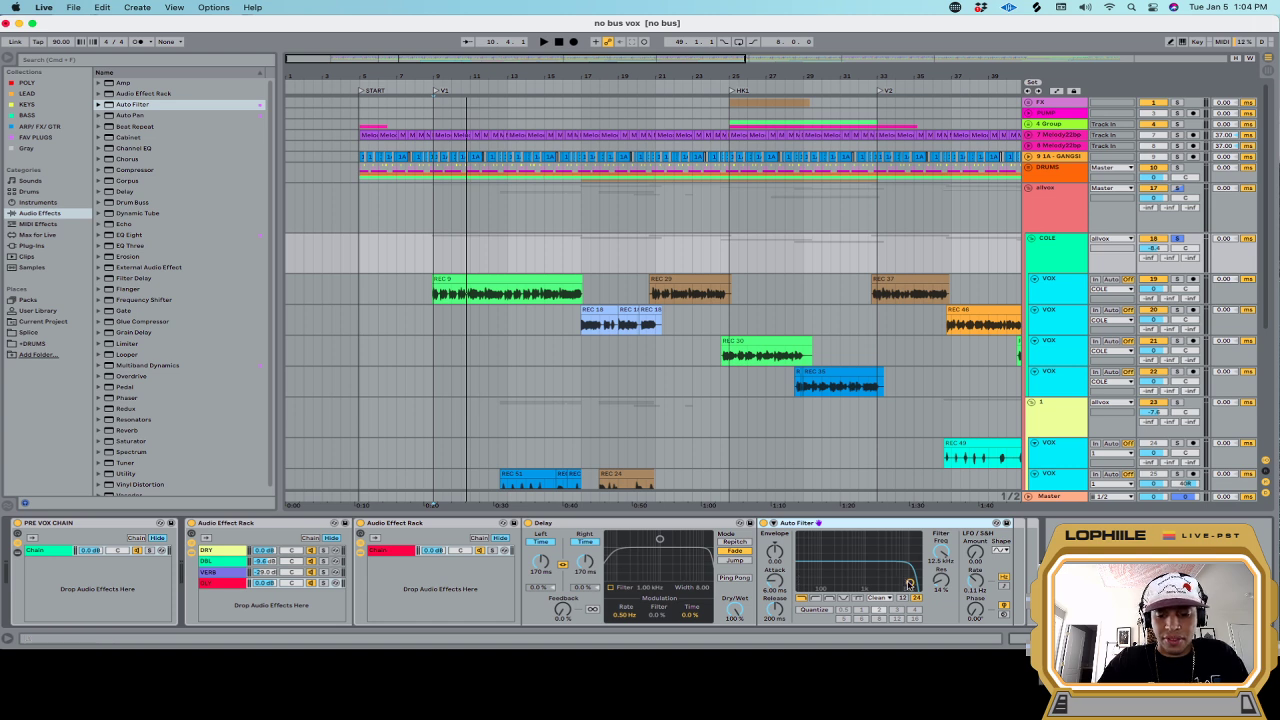
key(space)
drag(909, 583, 877, 574)
Add an EQ Eight after the Auto Filter and set its low cut to about 190 Hz while playing the vocals
click(129, 236)
drag(129, 237, 1092, 573)
key(space)
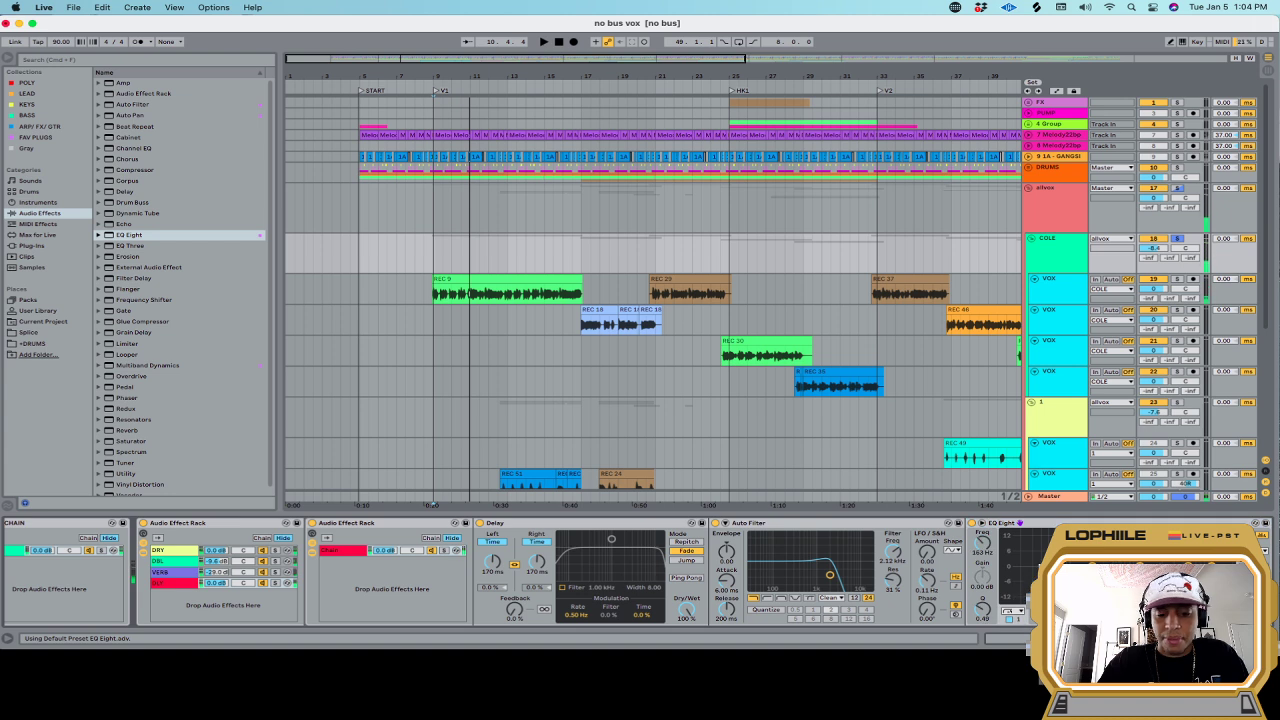
key(space)
drag(1092, 573, 1097, 575)
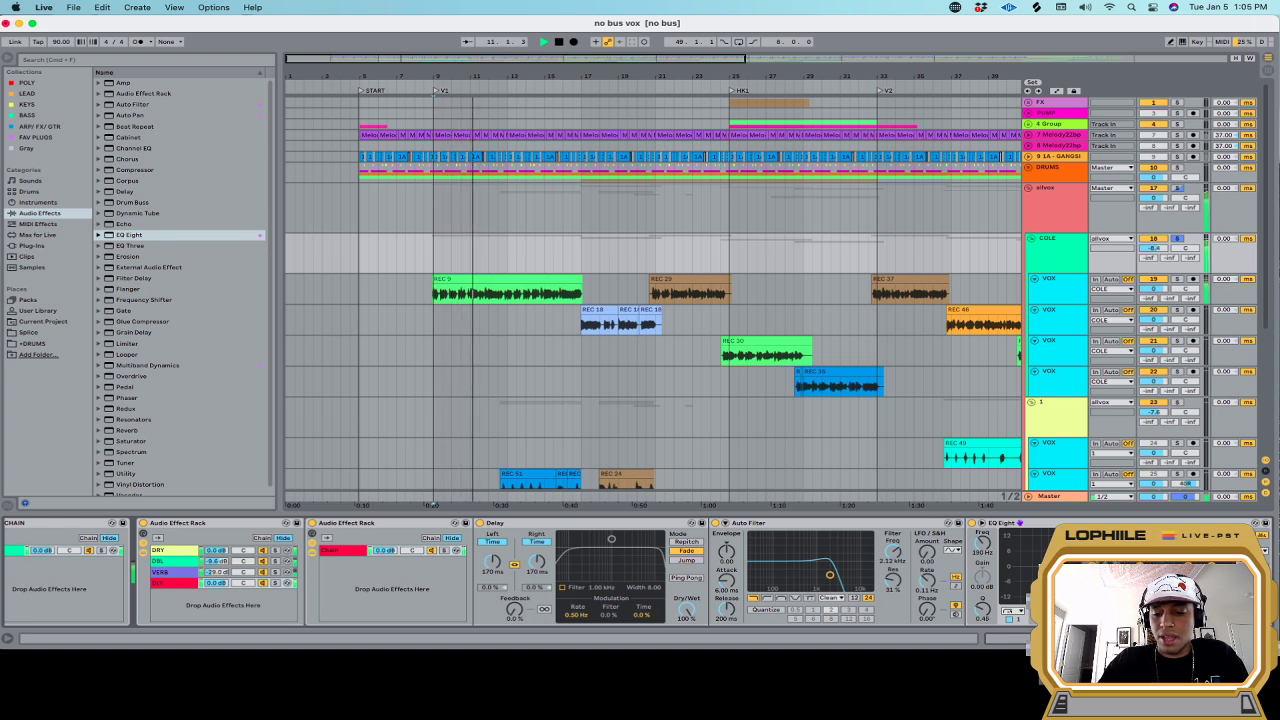
key(space)
Rename the chain in the nested delay rack to SLAP
click(341, 552)
key(super+r)
text(SL)
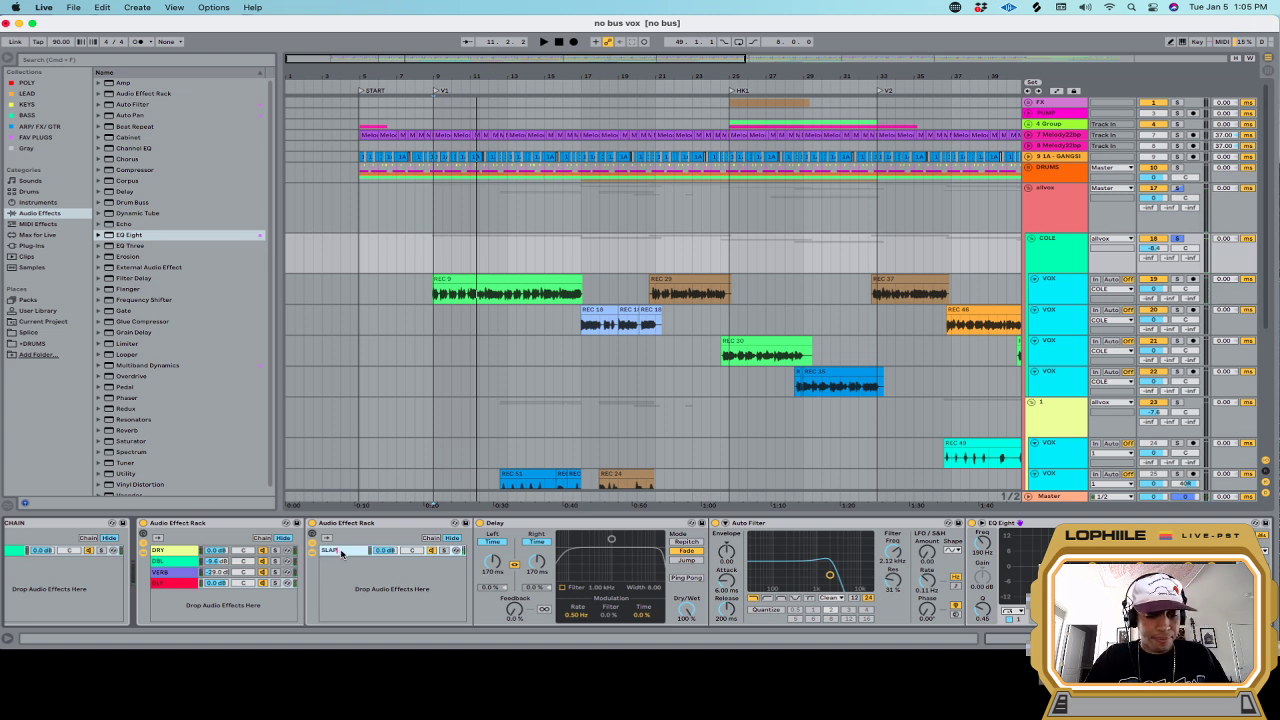
click(479, 460)
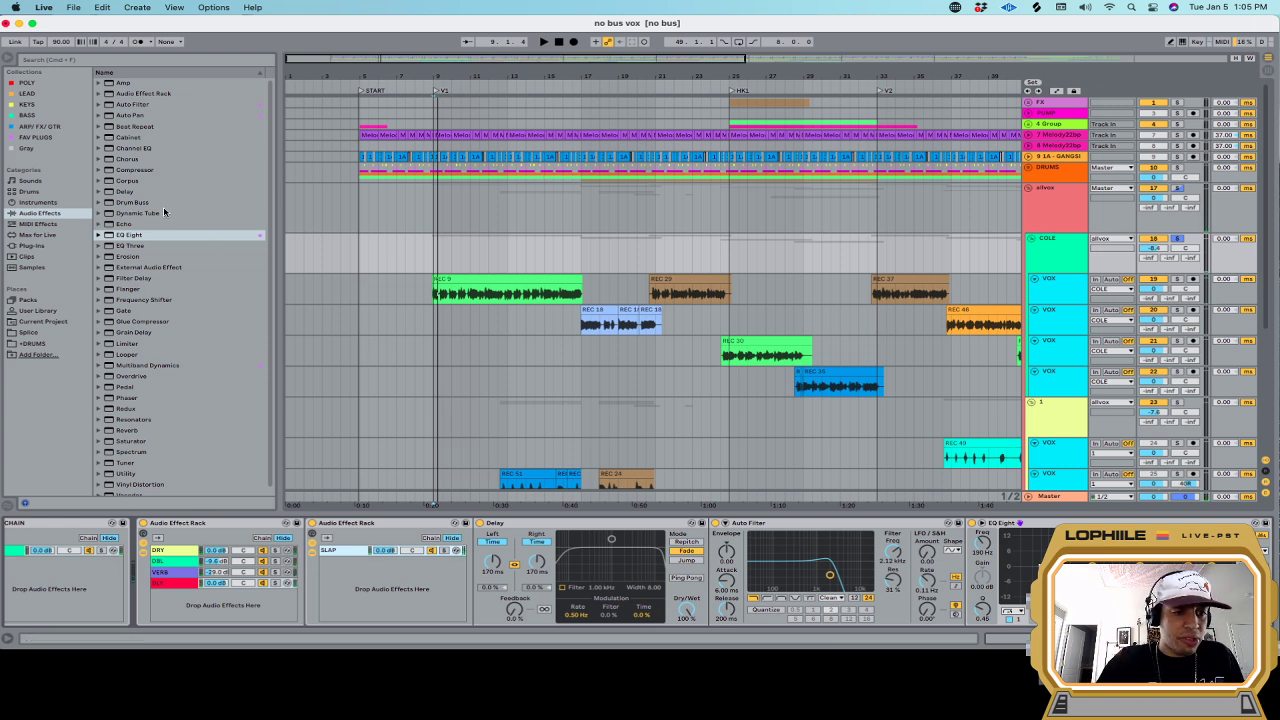
Insert a second Delay between the first Delay and the Auto Filter, and set its right time to about 17.1 ms
click(126, 192)
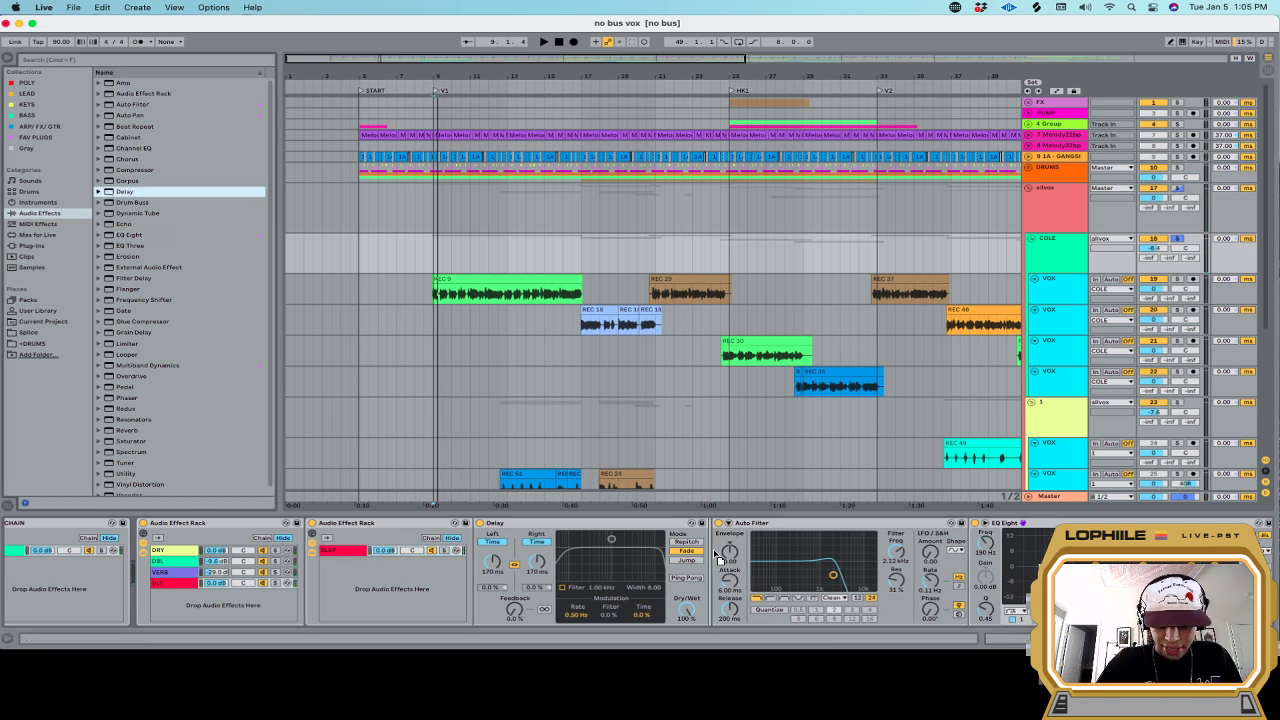
key(Return)
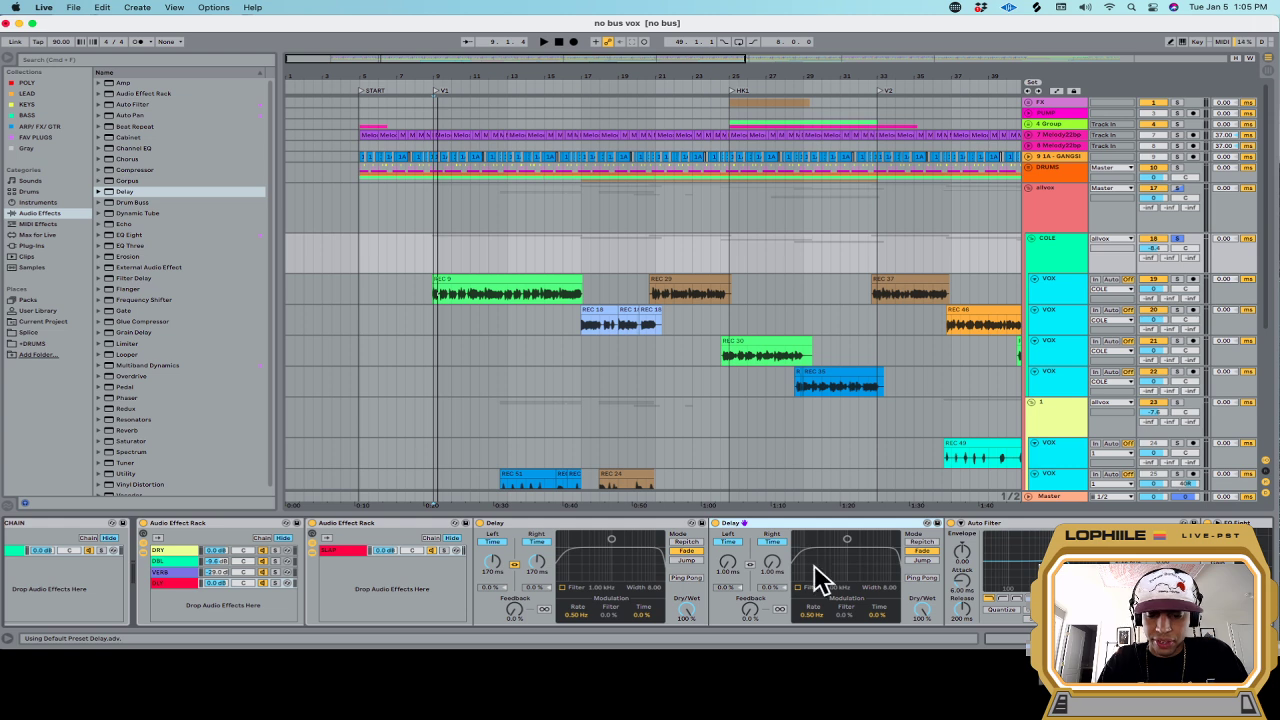
drag(771, 564, 771, 540)
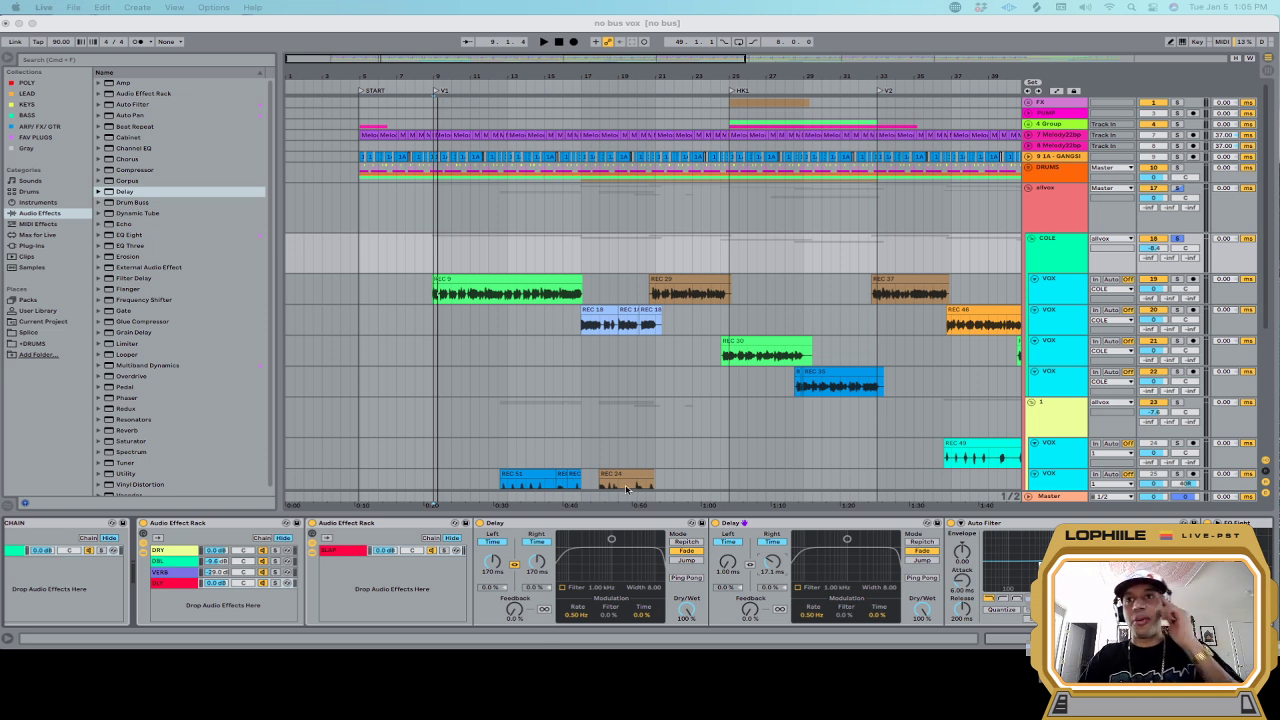
Play the vocals from the V1 marker and review the COLE group's SLAP chain devices
click(434, 291)
click(434, 293)
key(space)
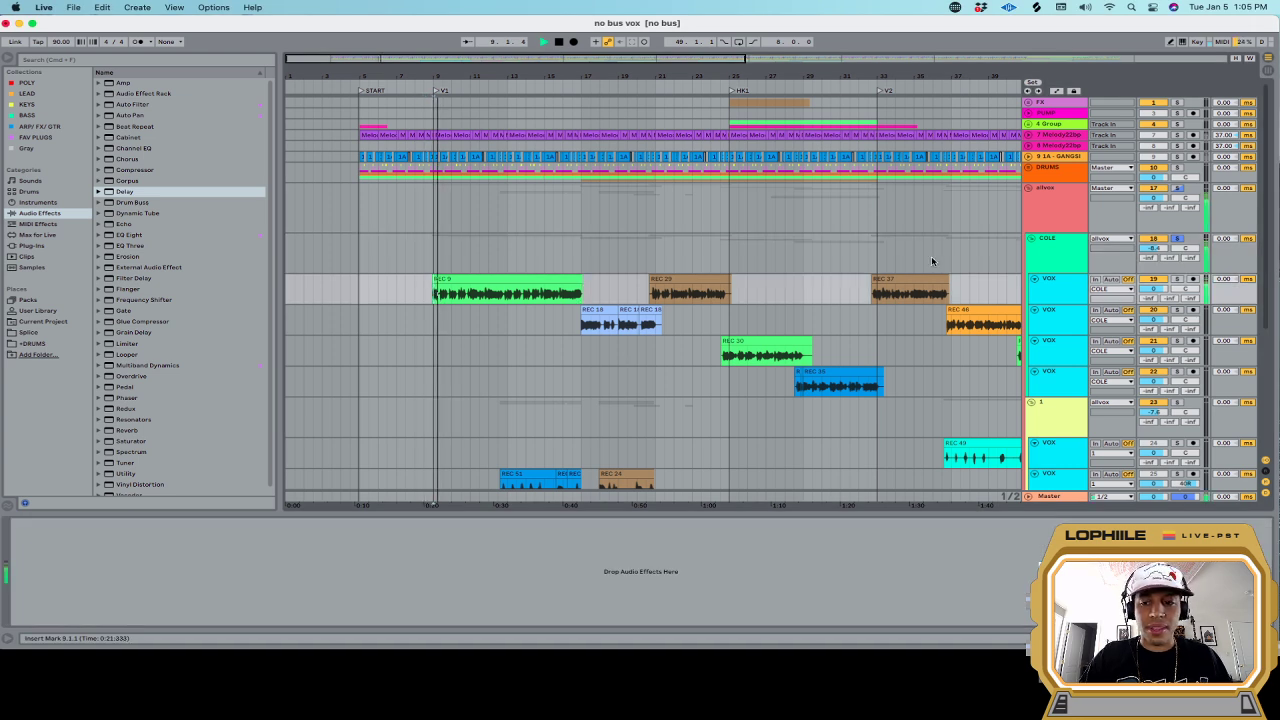
click(1062, 257)
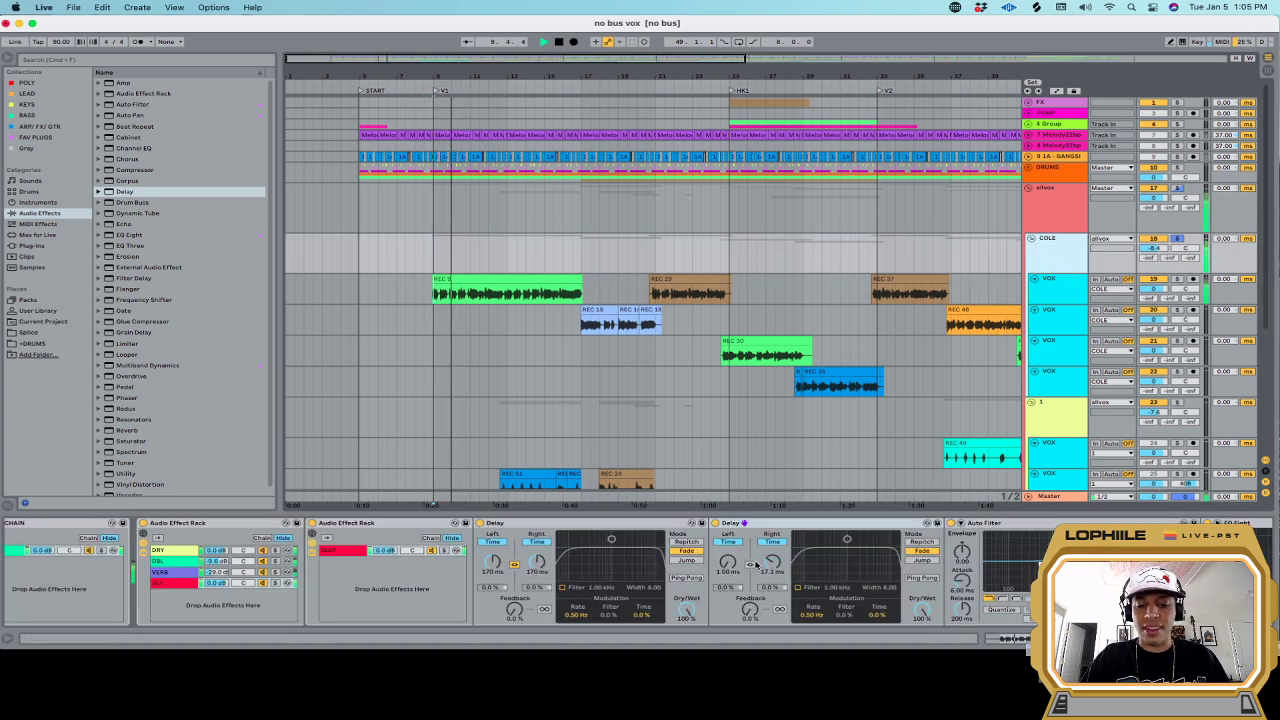
key(space)
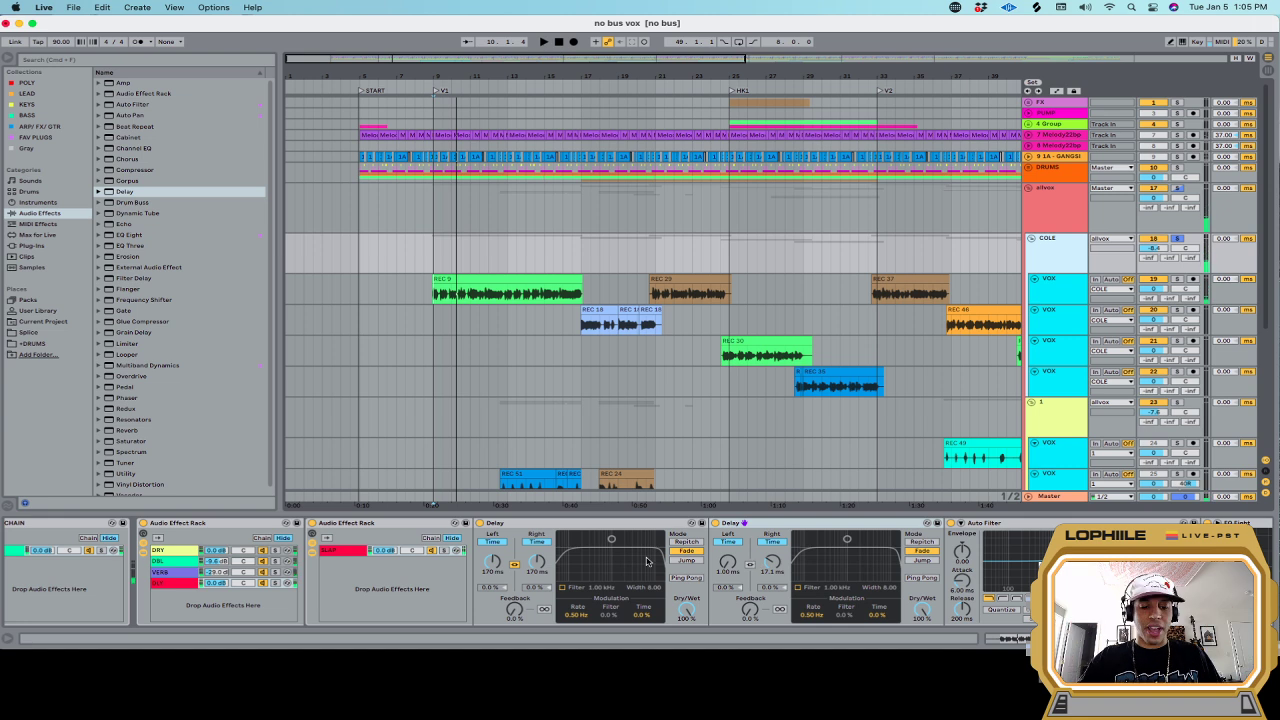
scroll(546, 527, right, 5)
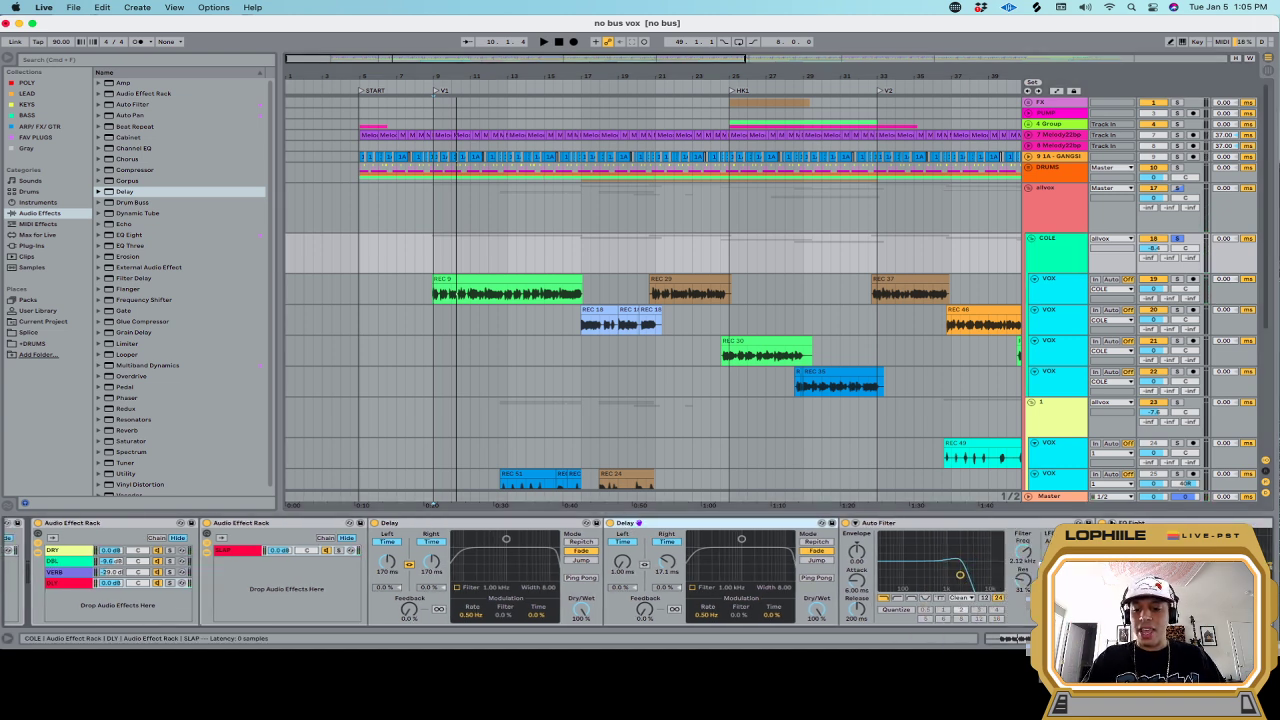
scroll(822, 532, right, 4)
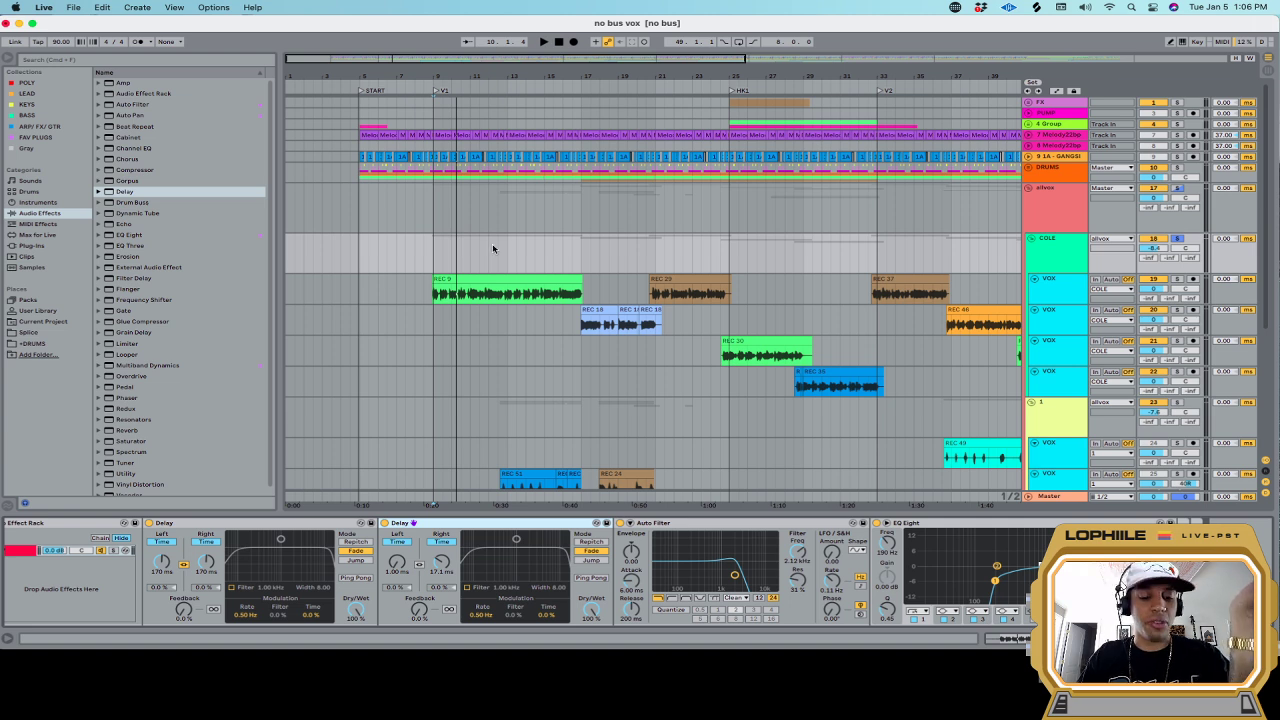
Examine the COLE group's parallel rack and the nested delay rack, folding and restoring them to view the SLAP chain's devices
scroll(120, 520, left, 5)
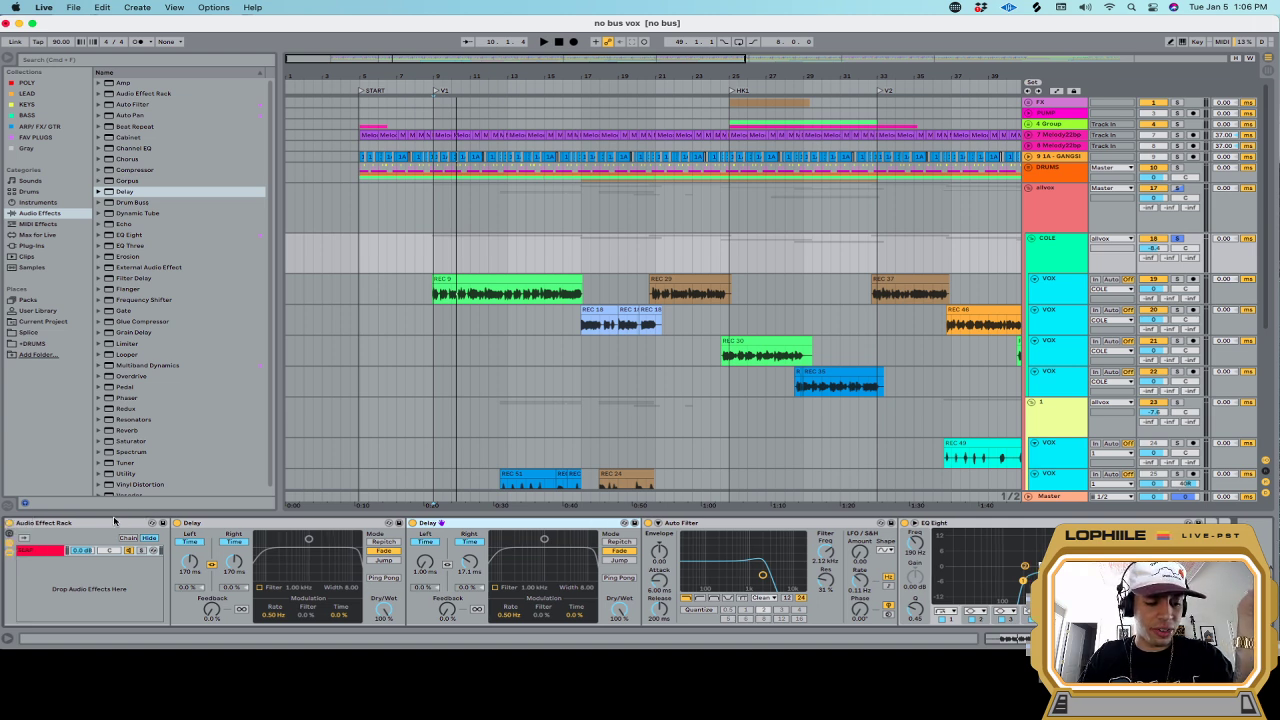
double_click(40, 523)
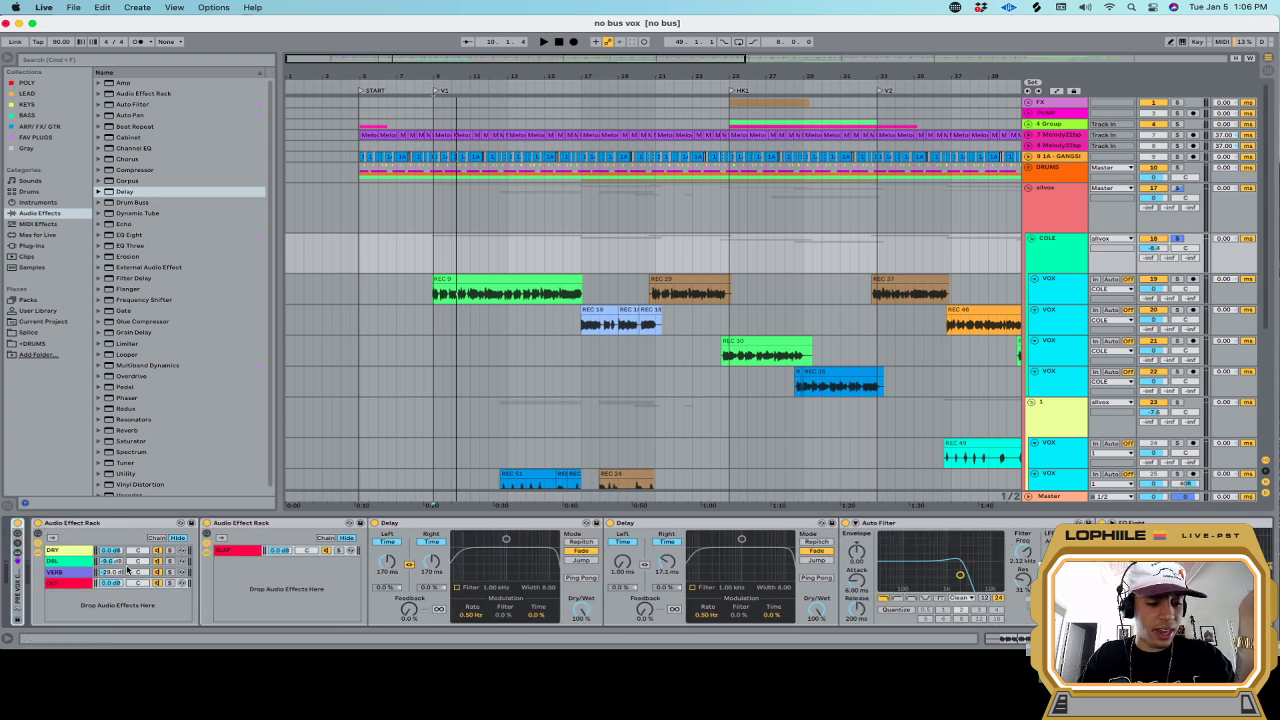
double_click(93, 523)
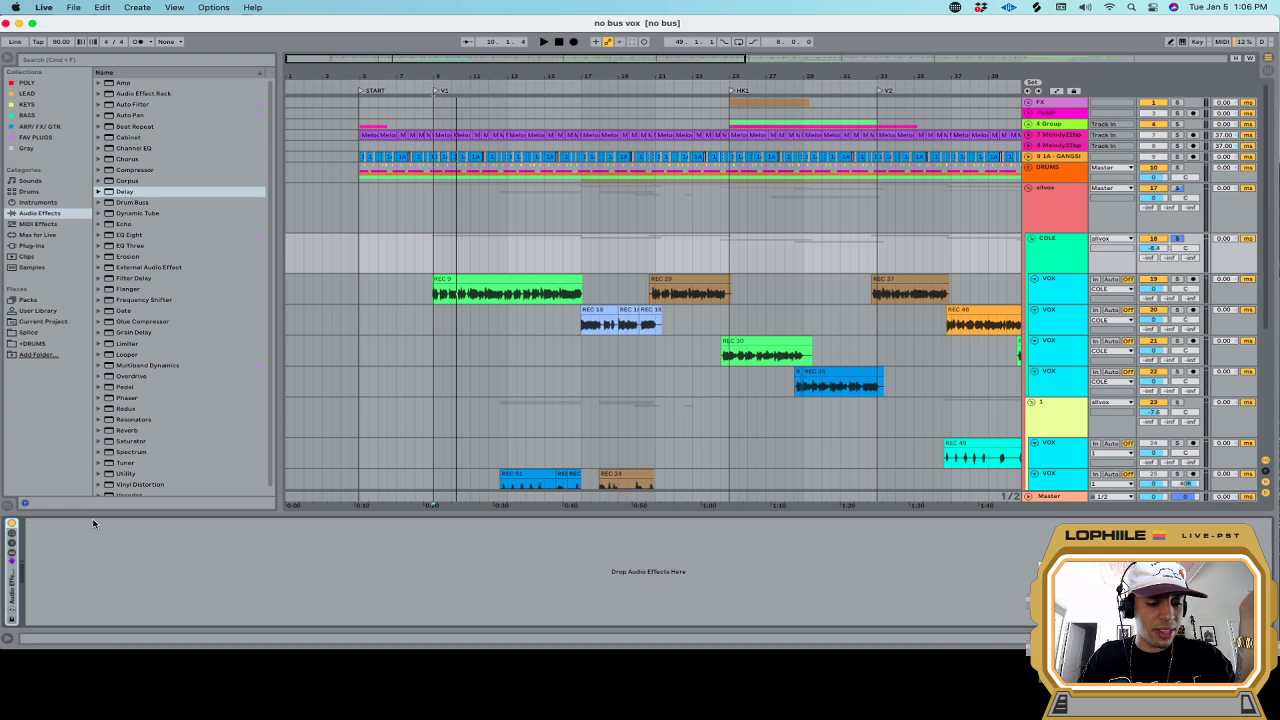
double_click(13, 552)
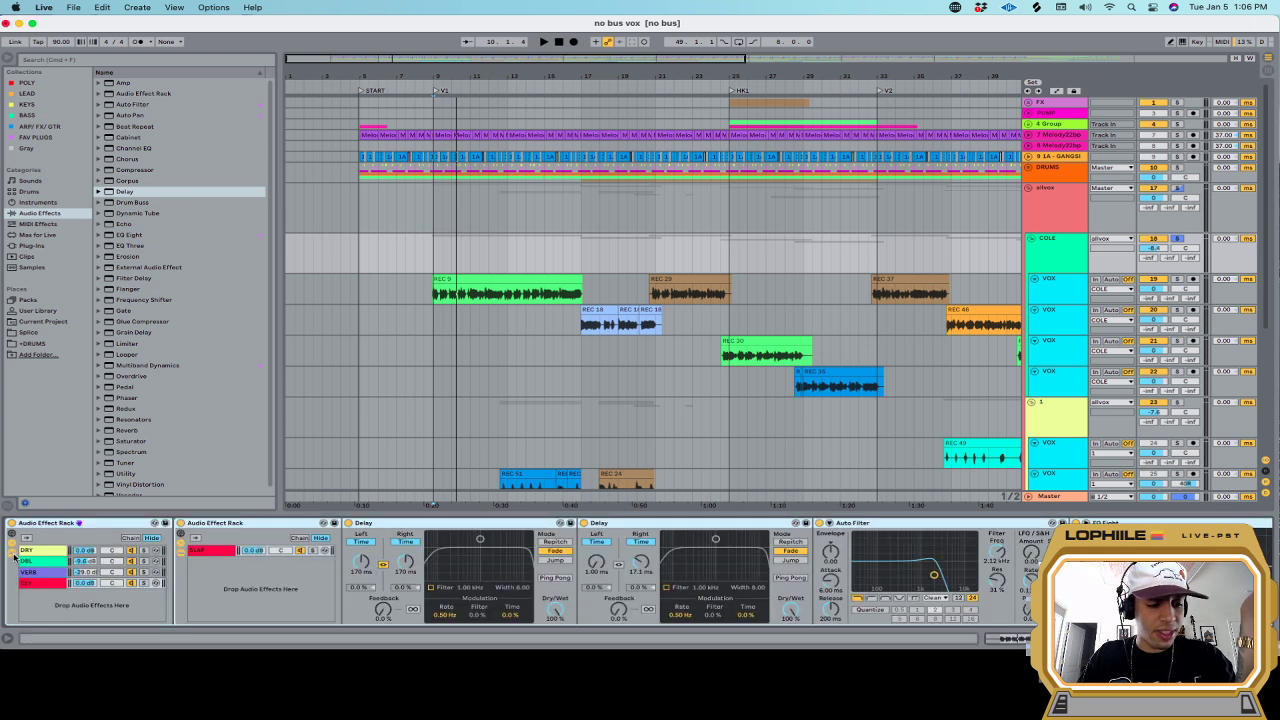
click(12, 553)
click(12, 553)
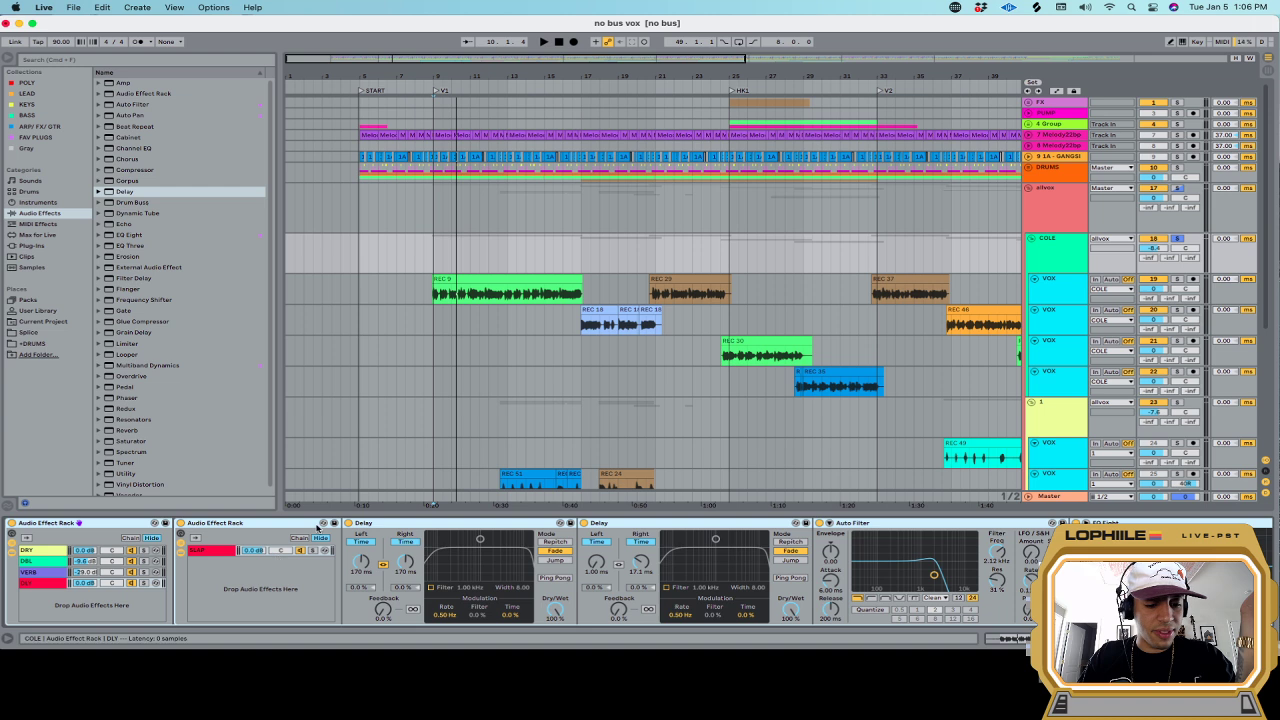
scroll(294, 526, right, 3)
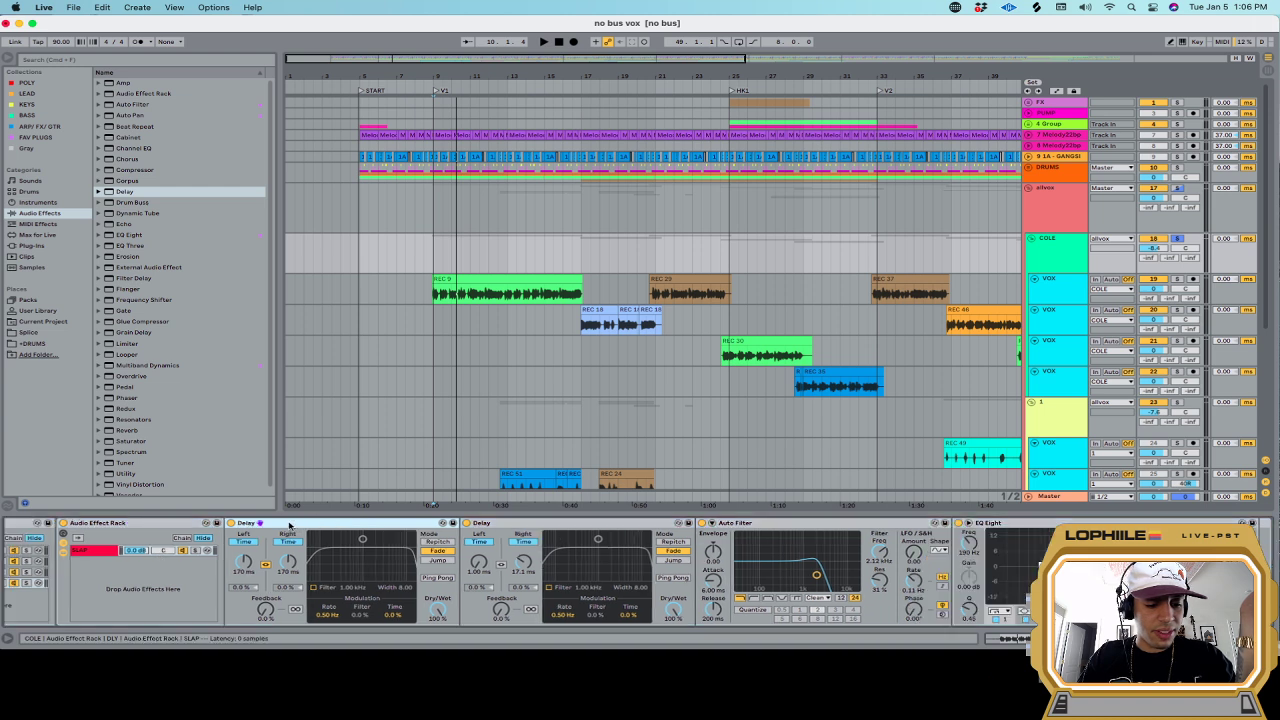
click(64, 547)
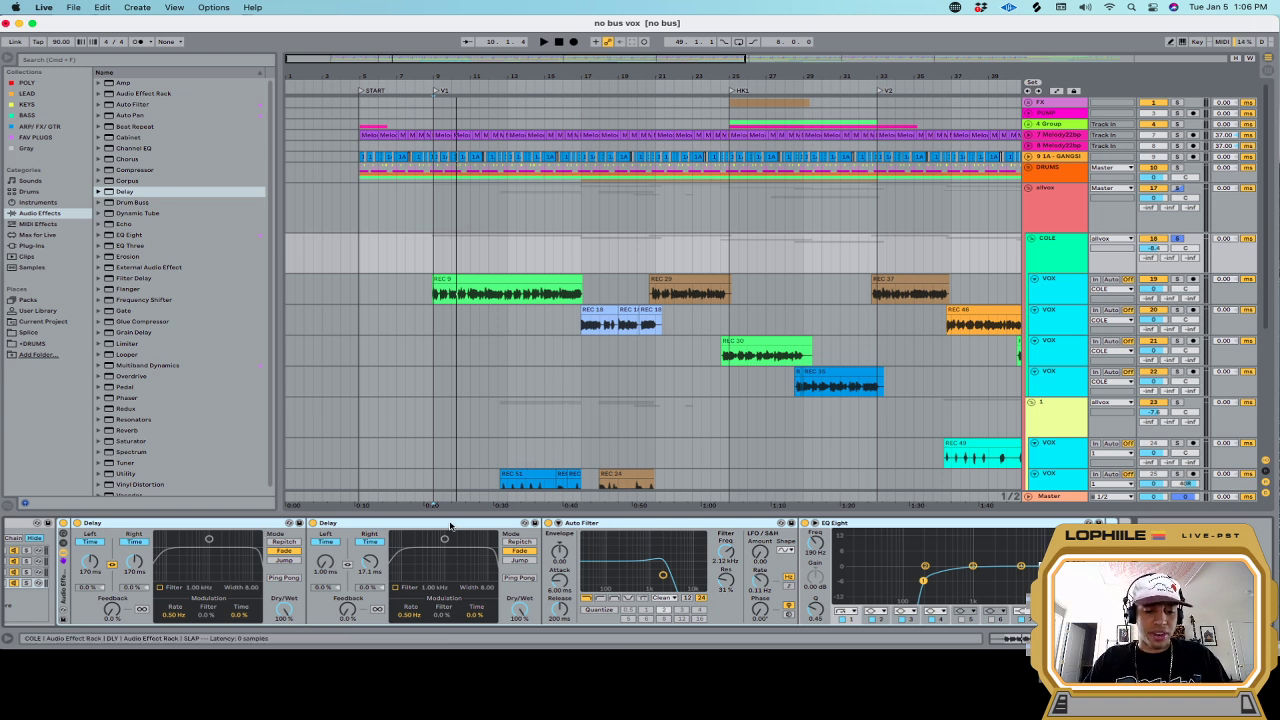
Lower the SLAP chain's volume to about -30.4 dB while playing the vocals
key(space)
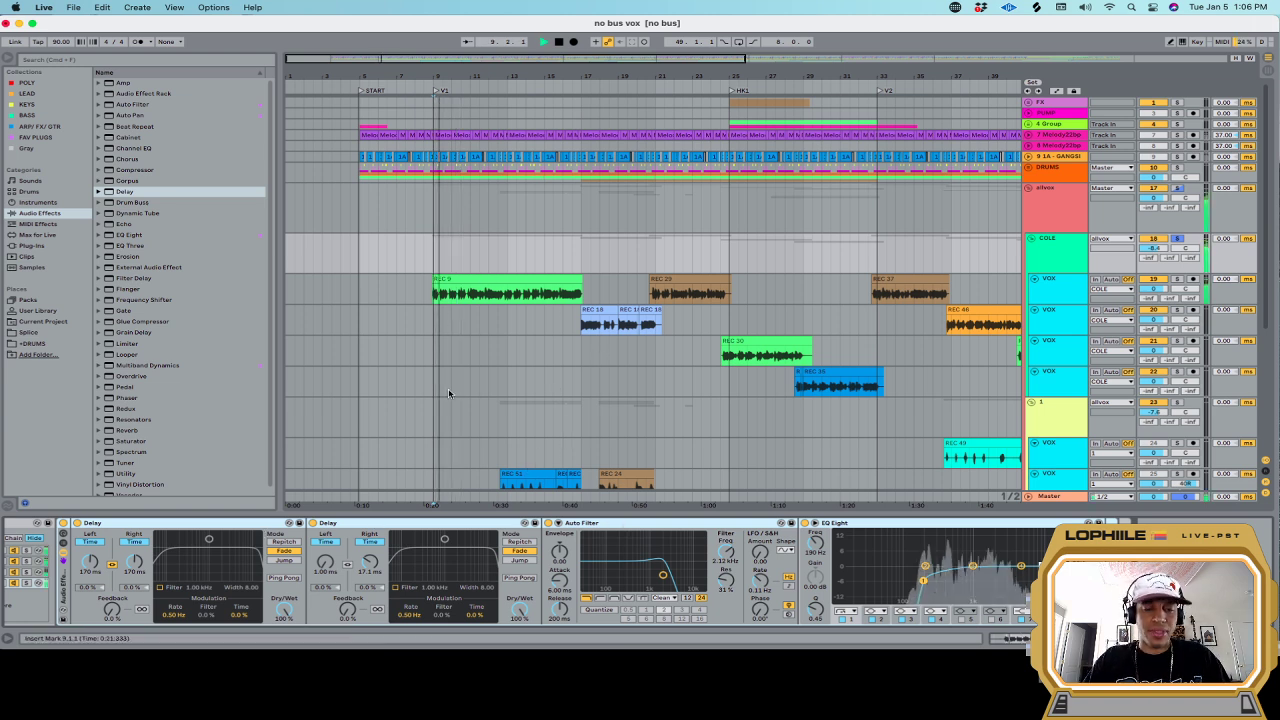
key(super+g)
key(super+r)
text(SLAP)
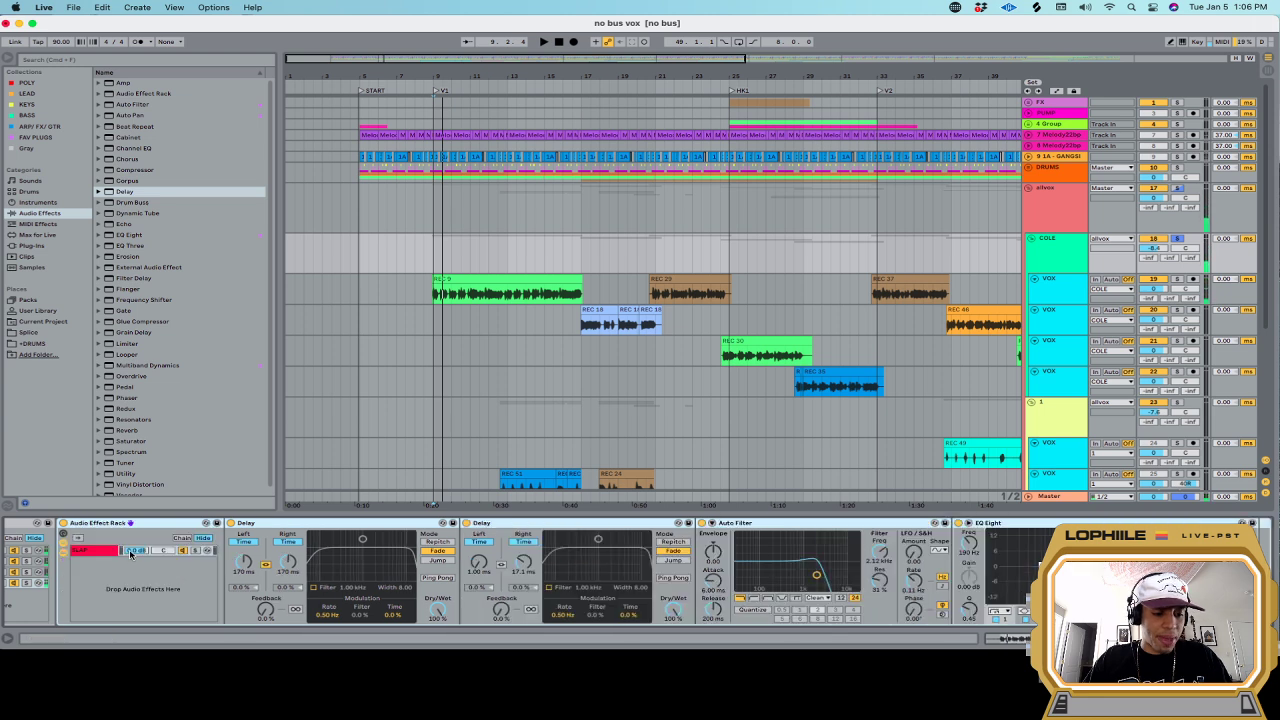
key(Return)
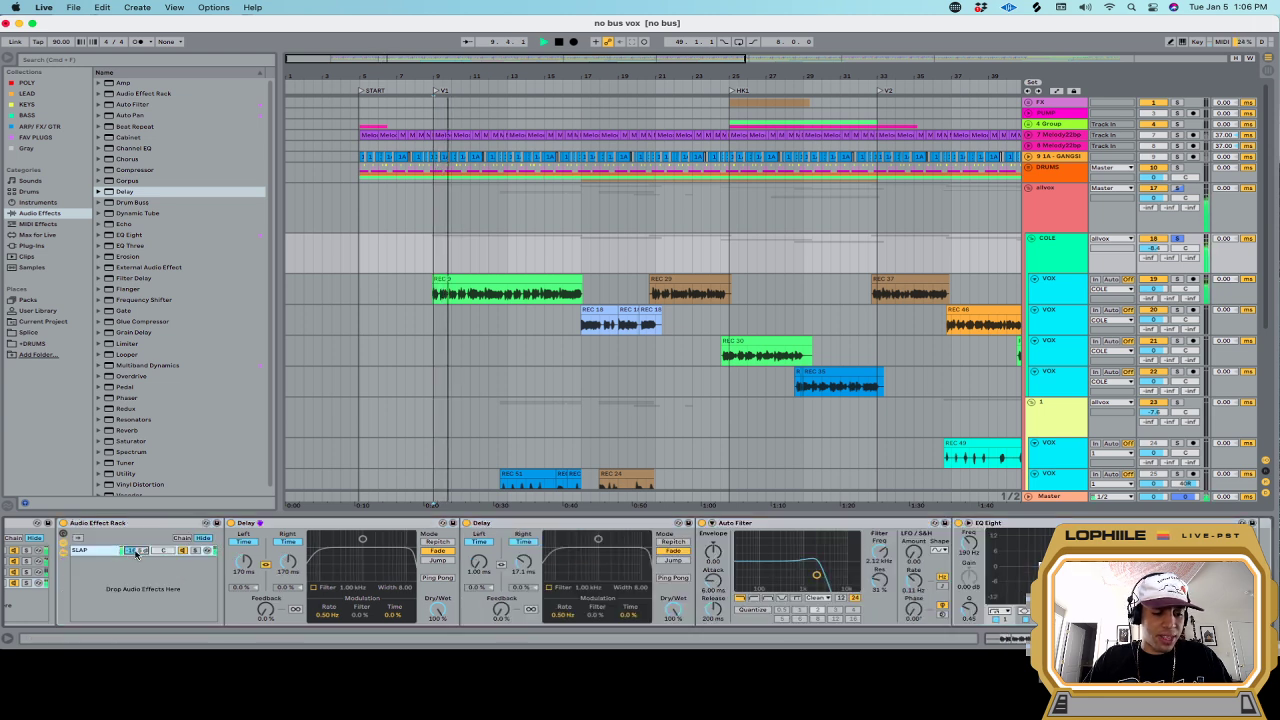
key(space)
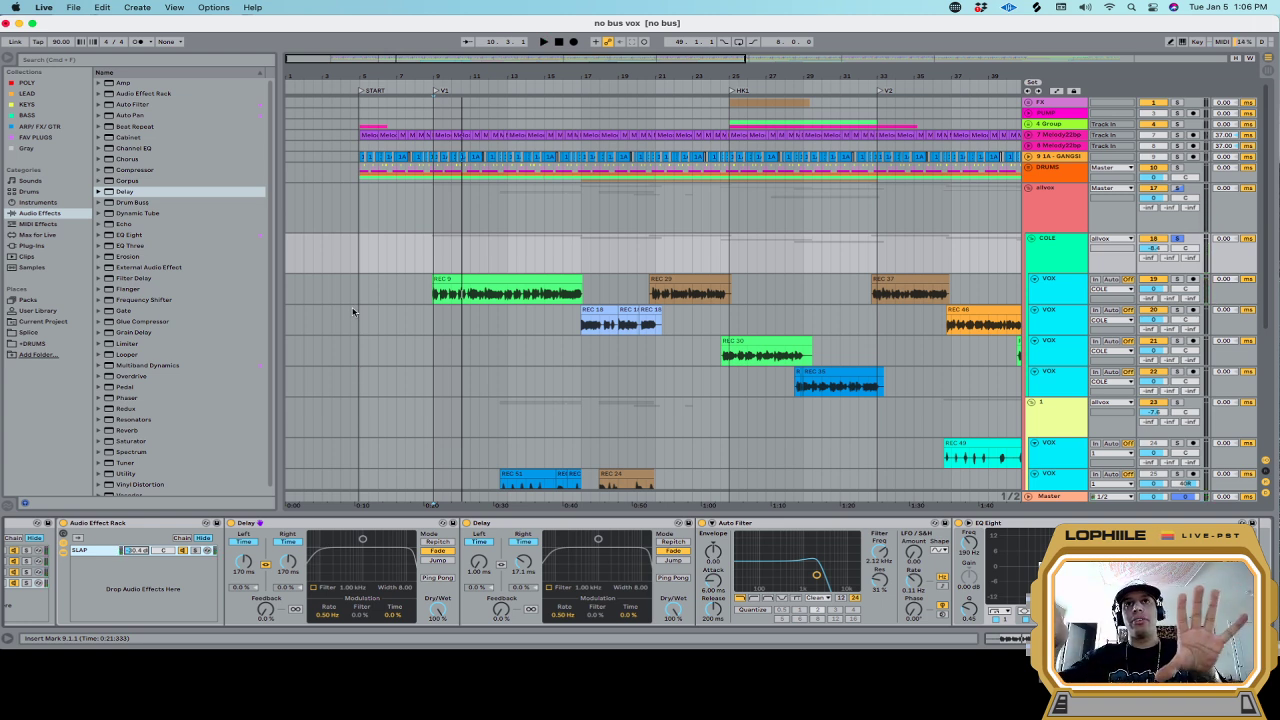
Play the vocals from the V1 marker to listen to the quieter slap delay
key(space)
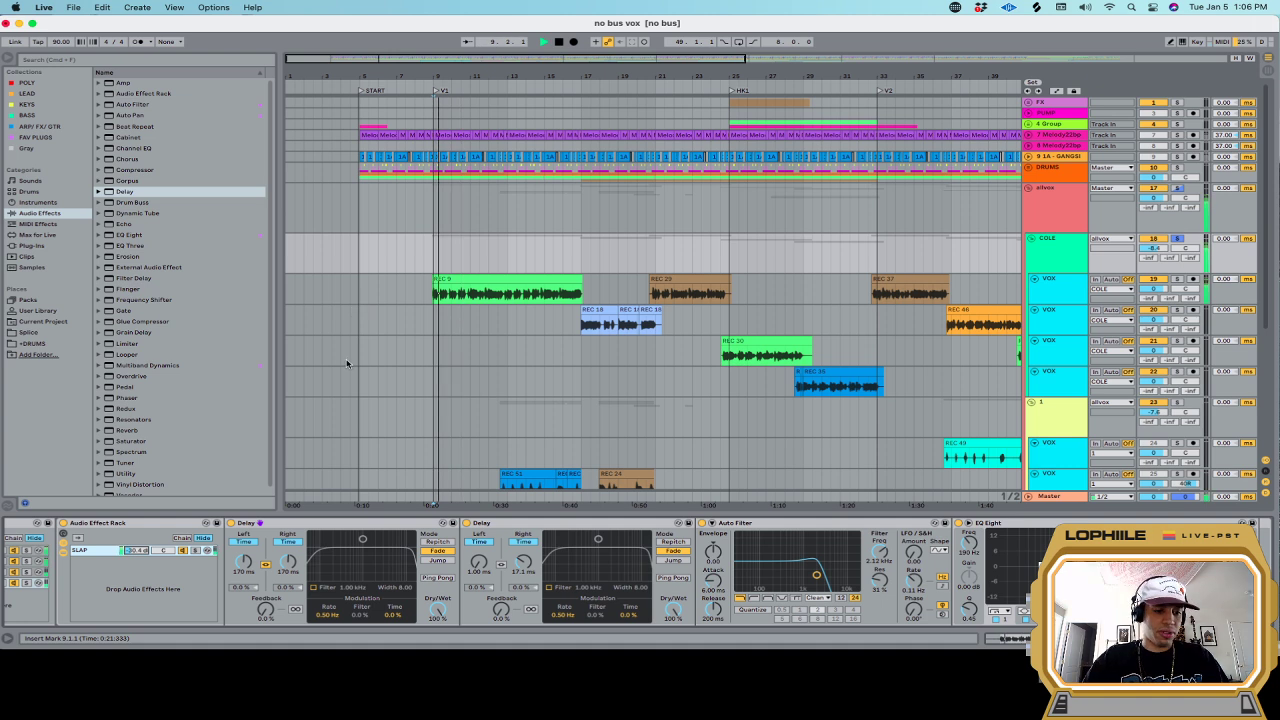
key(space)
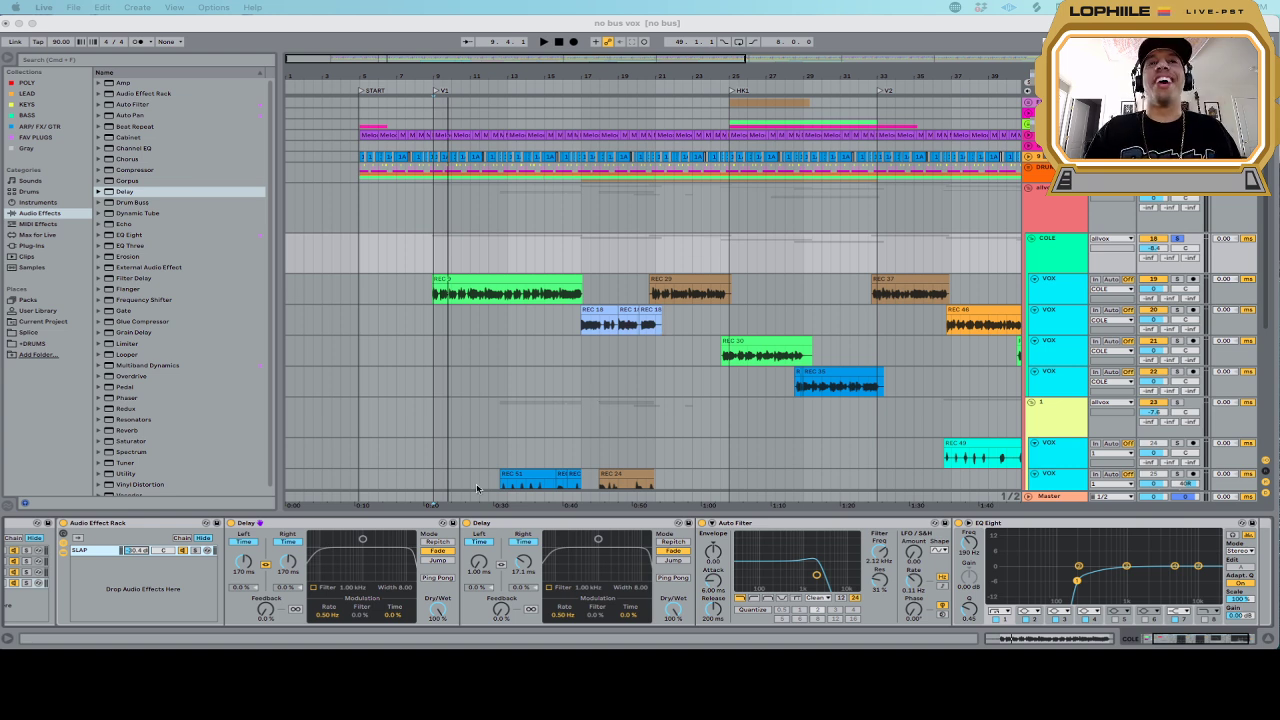
click(434, 325)
key(space)
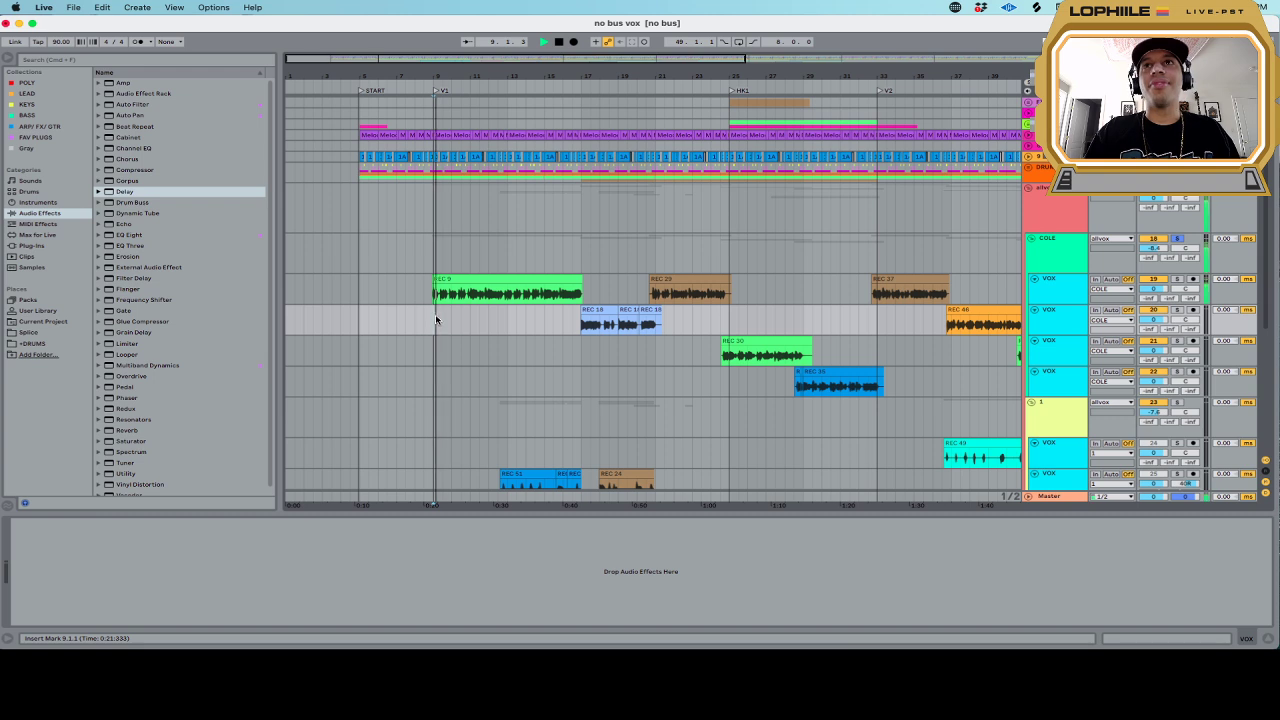
key(space)
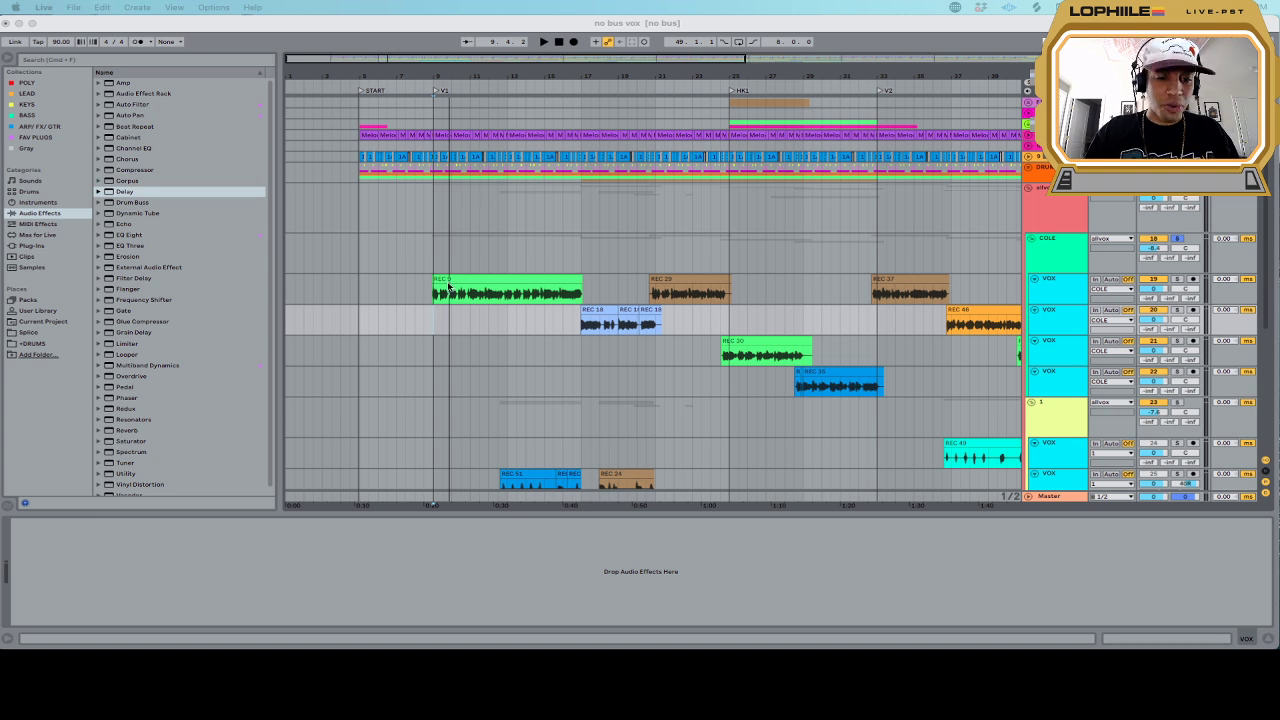
Add a Delay as a new chain below SLAP in the COLE group's nested delay rack
click(434, 254)
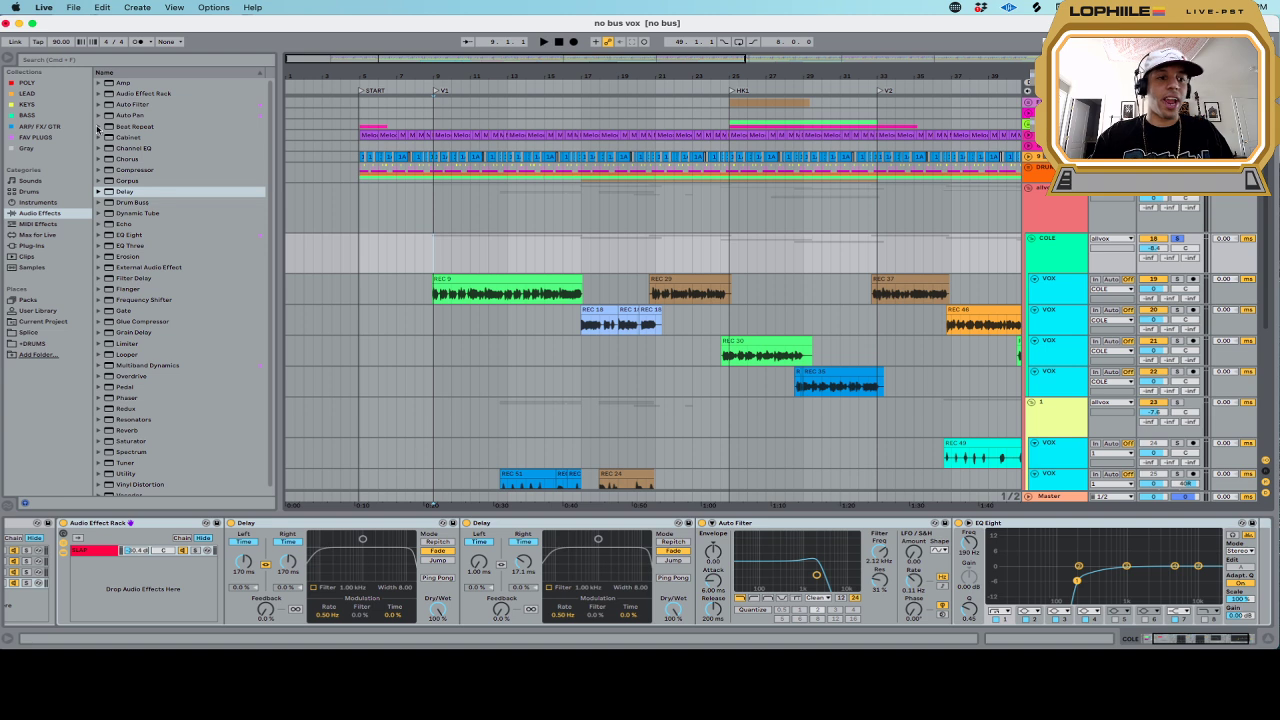
click(124, 192)
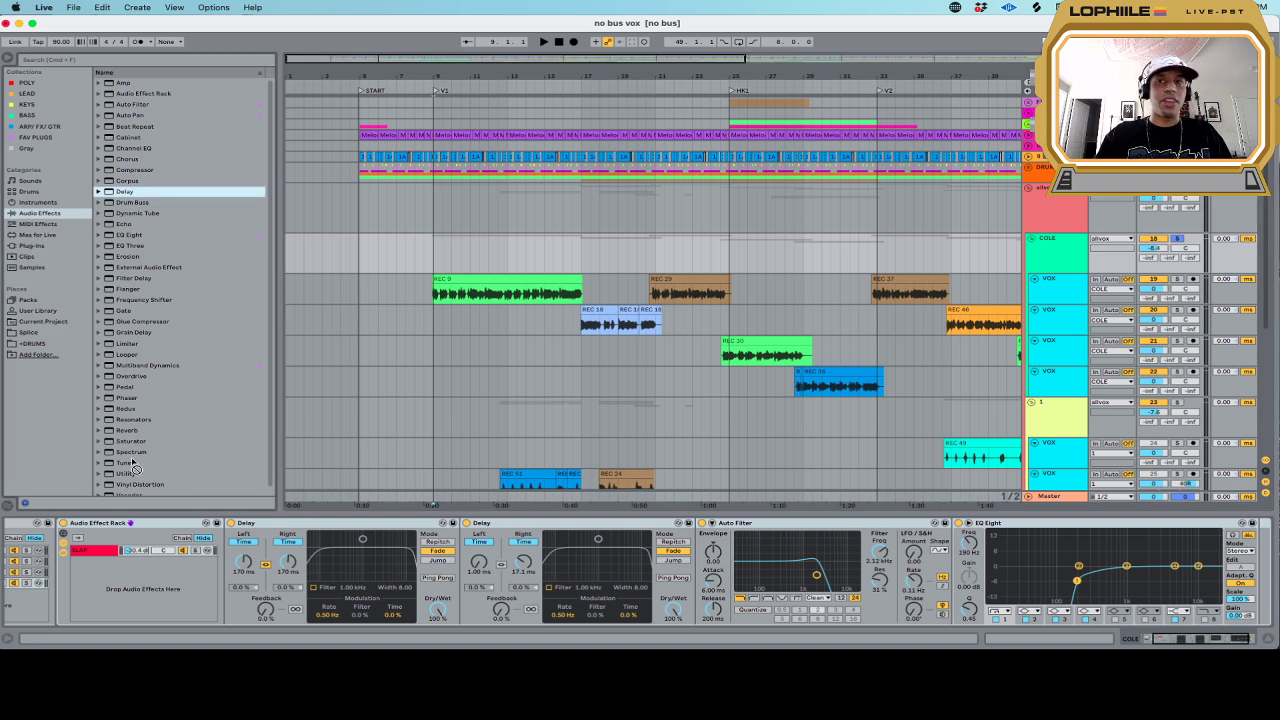
drag(138, 455, 127, 587)
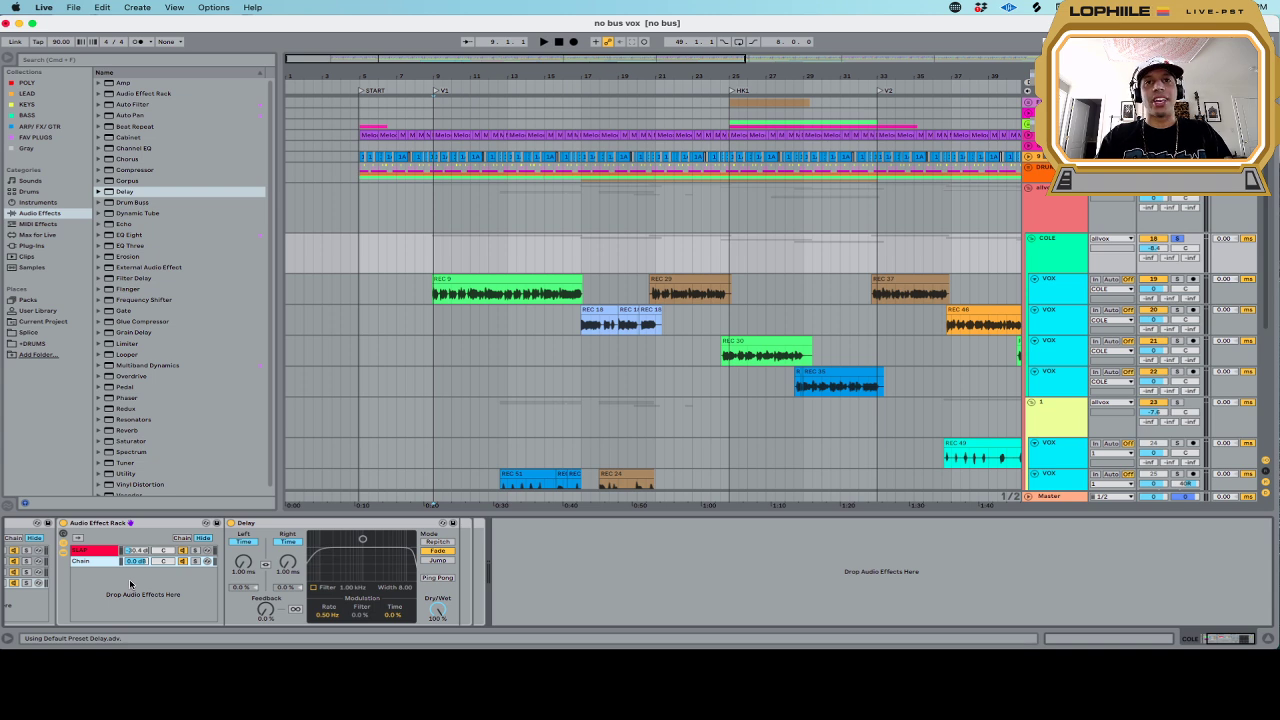
Sync the new Delay's left and right times to the tempo and turn on Ping Pong
click(266, 563)
click(288, 541)
click(294, 561)
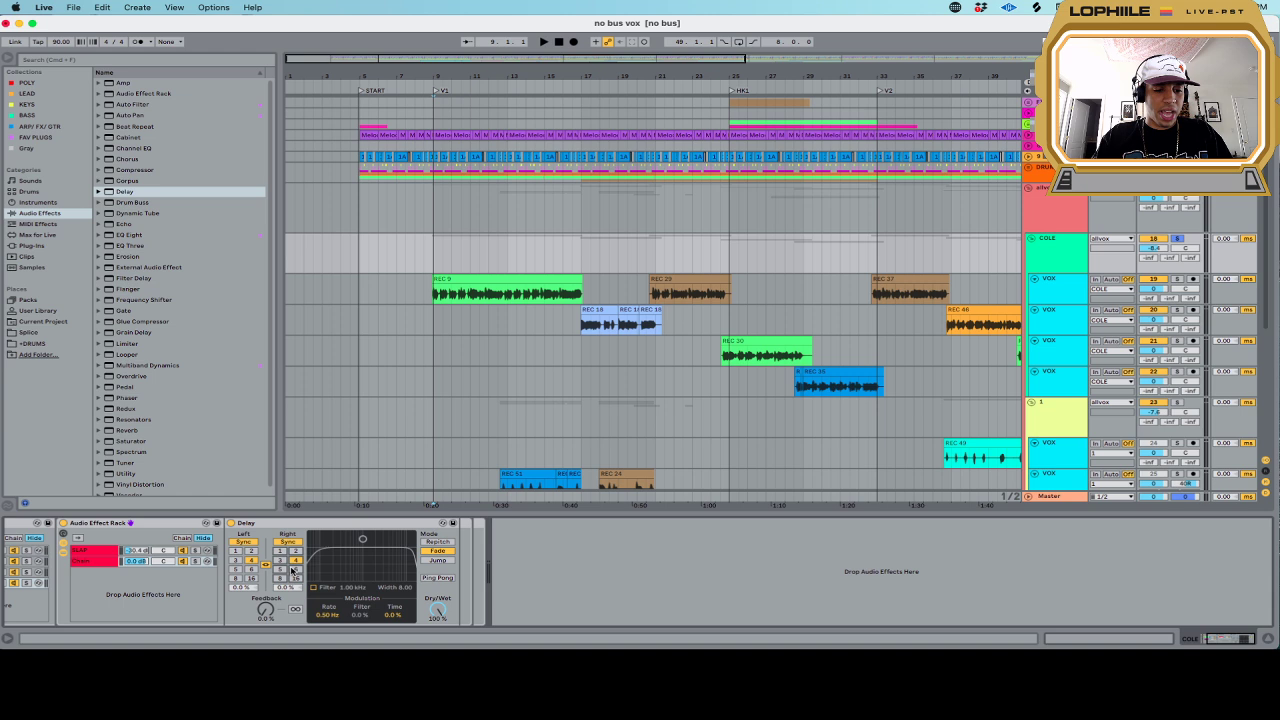
click(444, 580)
Try the new Delay's 2 and 1 sixteenth-note divisions during playback, and turn off the COLE group's solo
key(space)
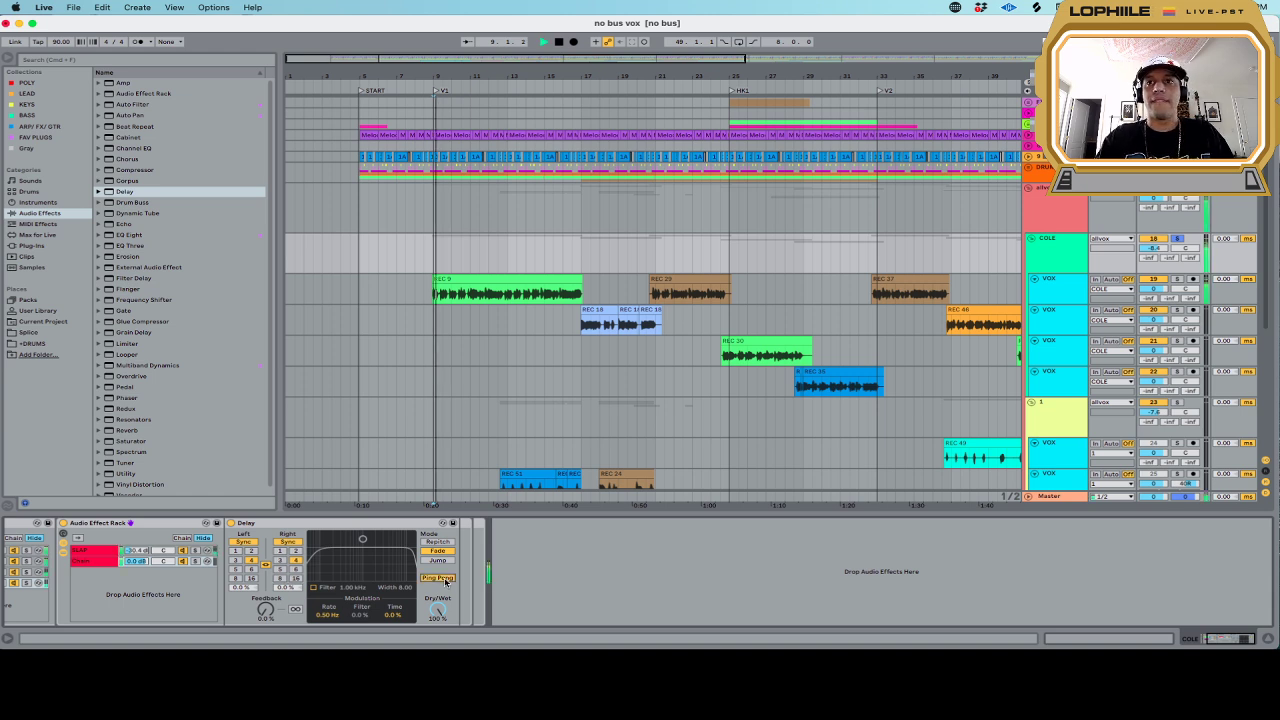
click(295, 551)
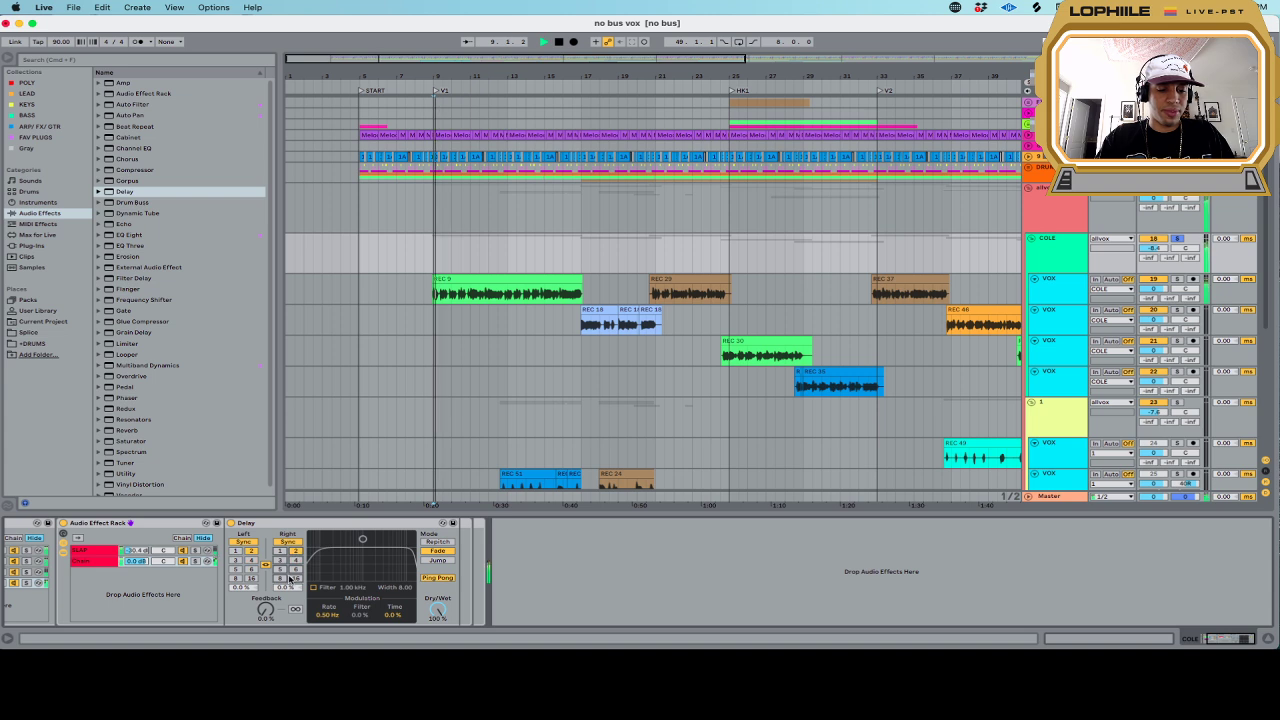
click(281, 552)
key(space)
key(space)
key(space)
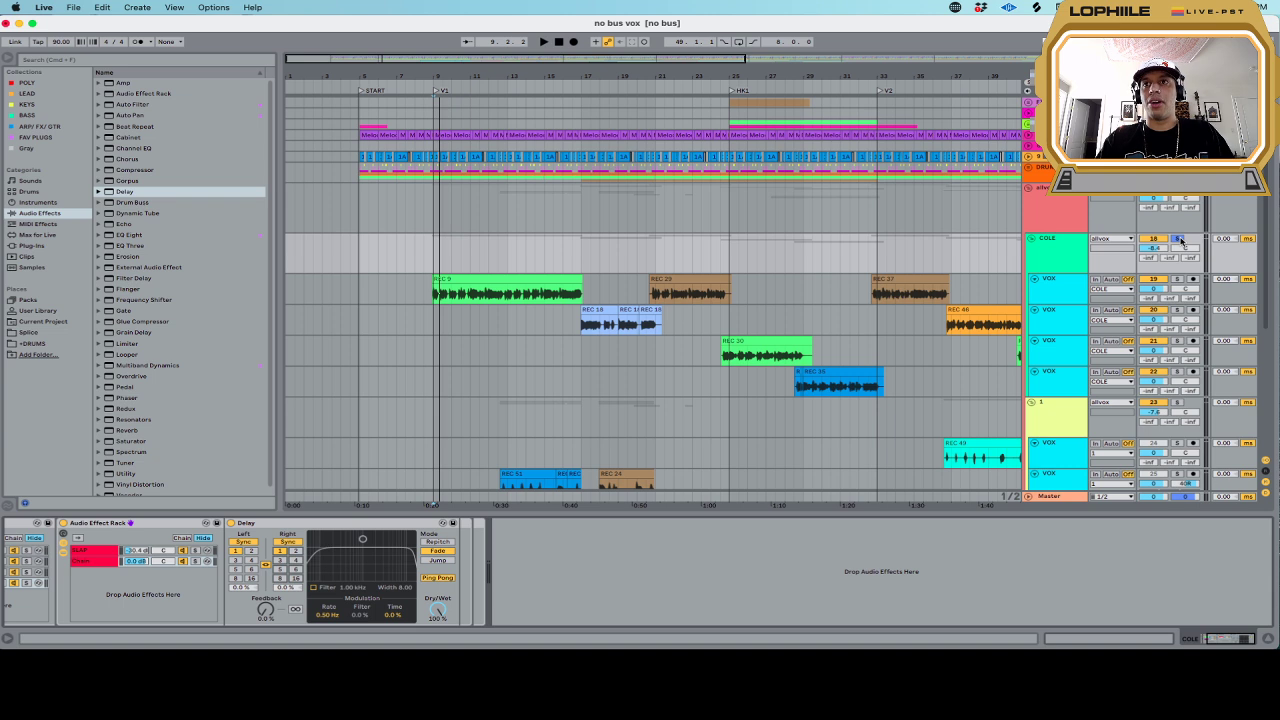
key(space)
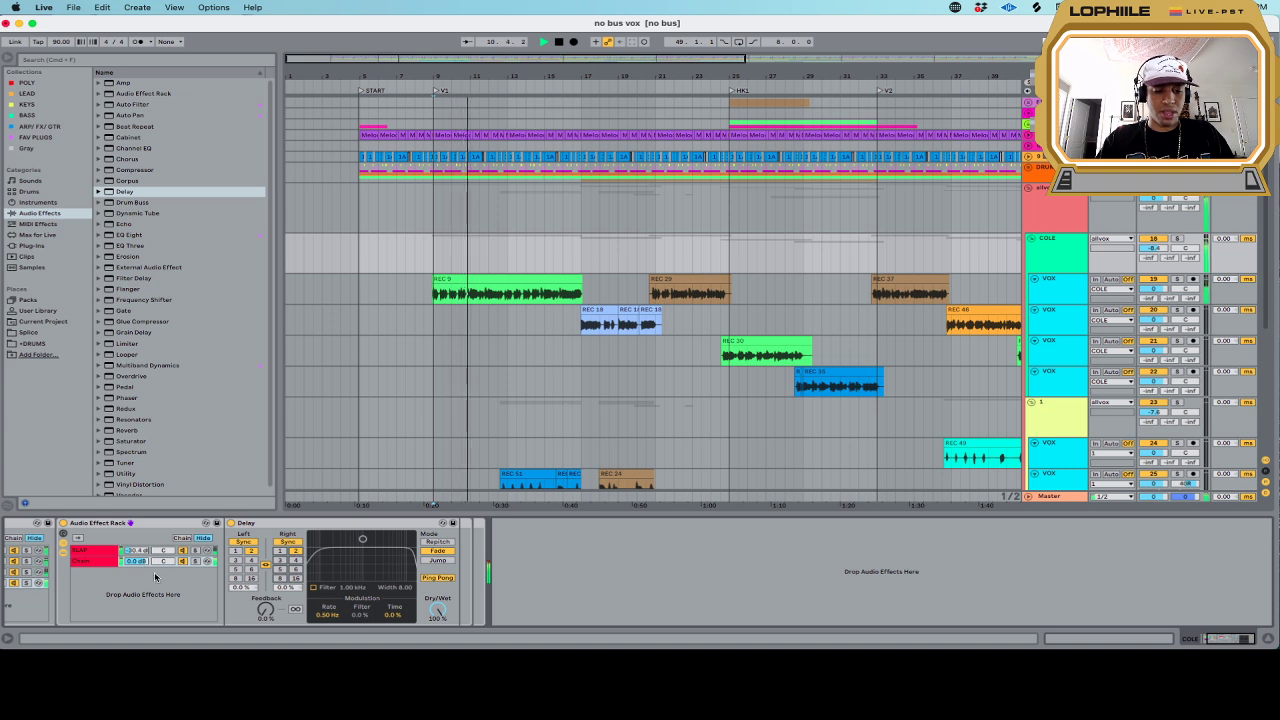
key(space)
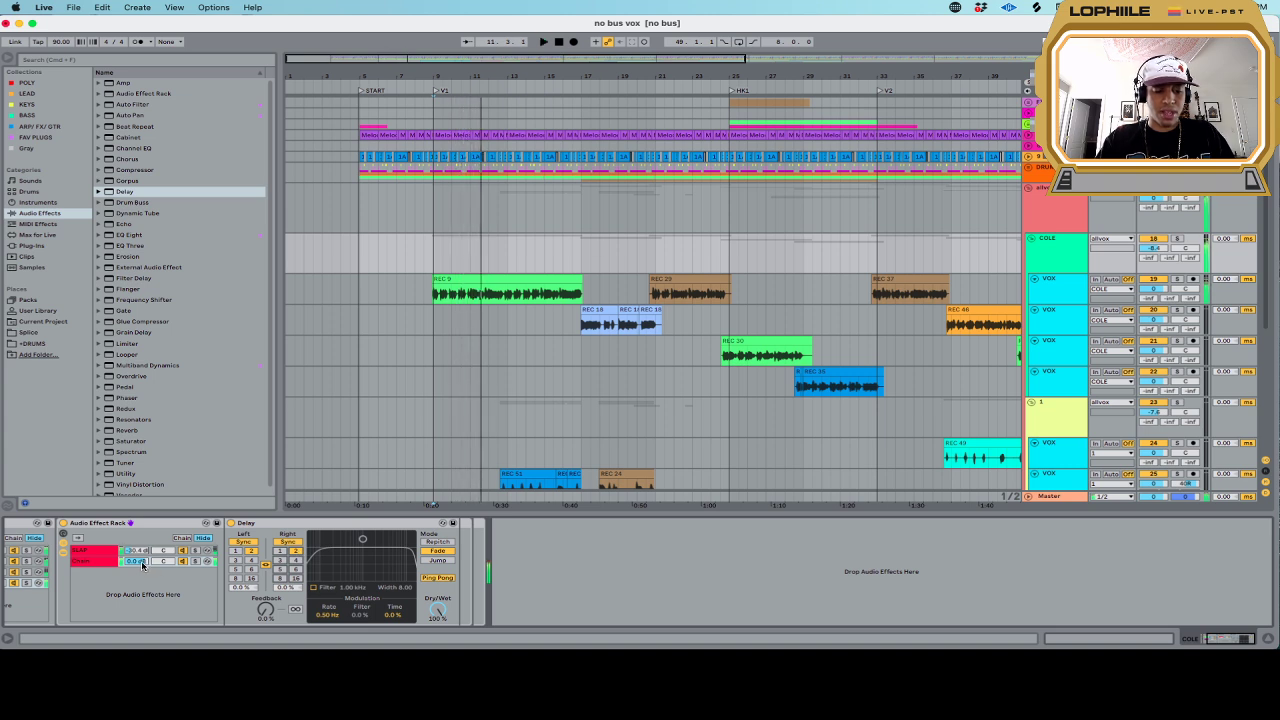
Enable the new Delay's filter, set it to about 1.18 kHz with a width of about 2.85, and play it back
click(313, 588)
drag(363, 539, 365, 566)
key(space)
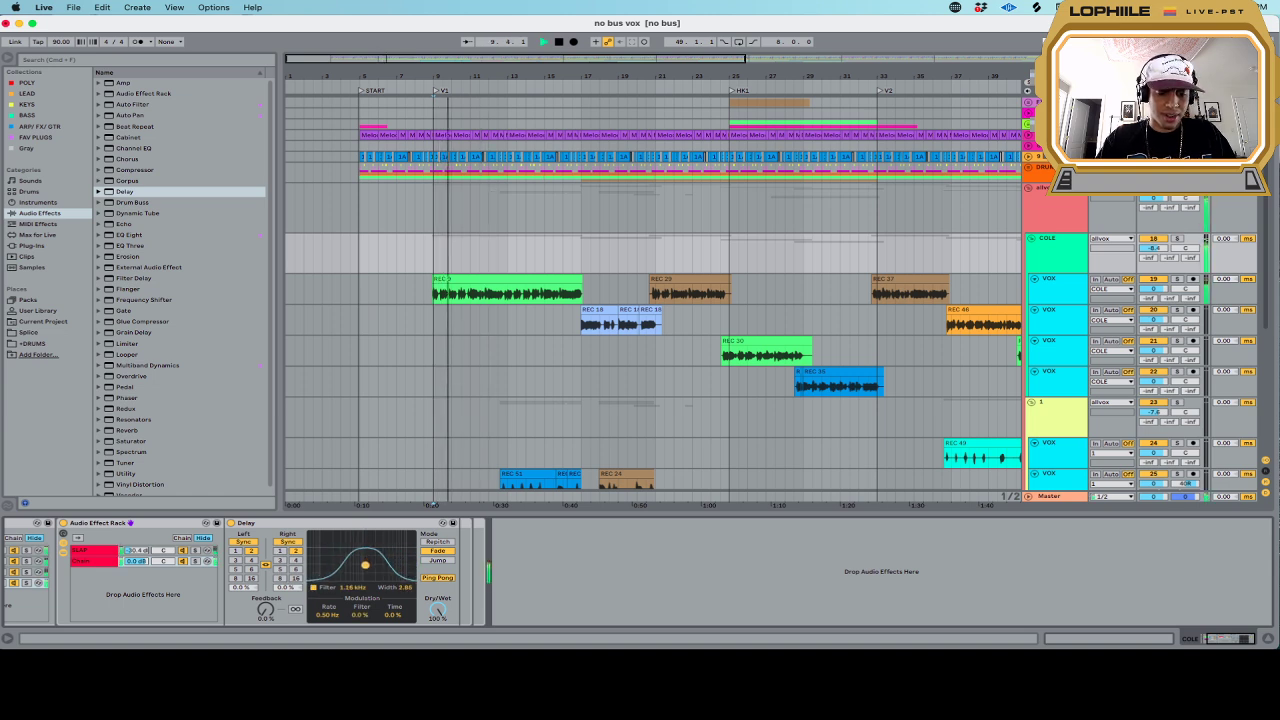
key(space)
Lower the new delay chain's volume during playback and set the Delay's division to 1 sixteenth
drag(143, 561, 143, 577)
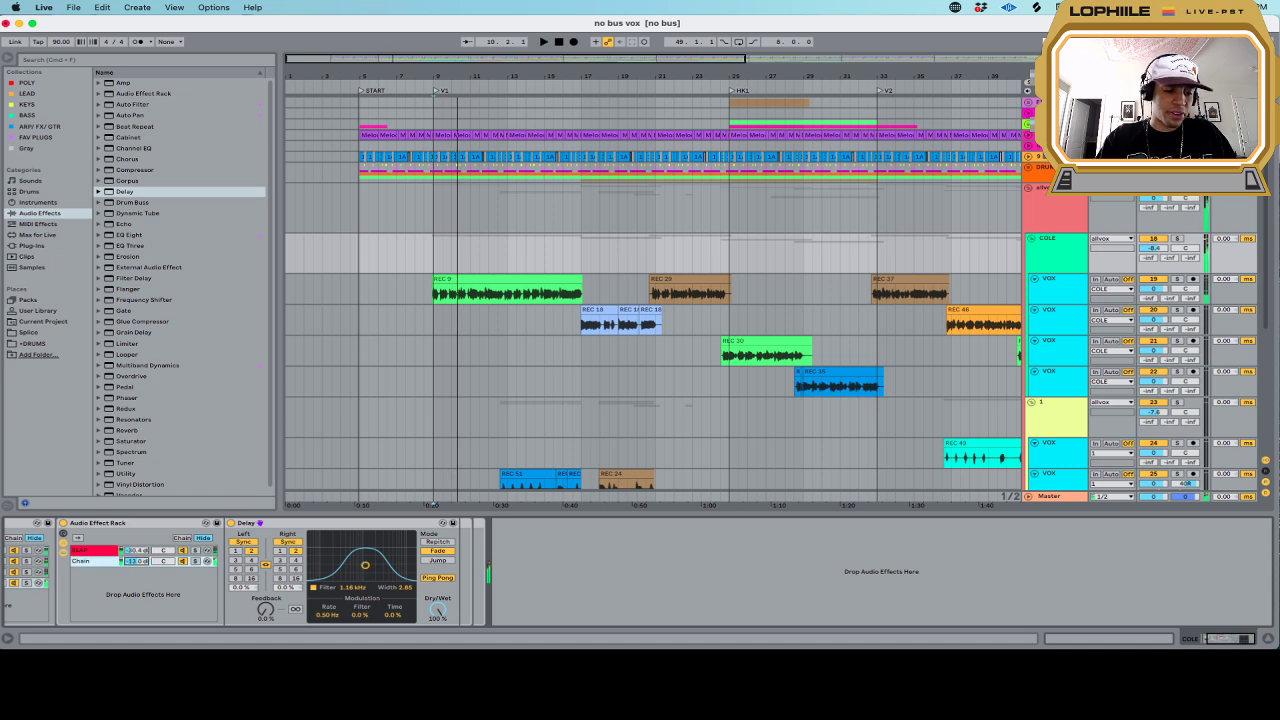
key(space)
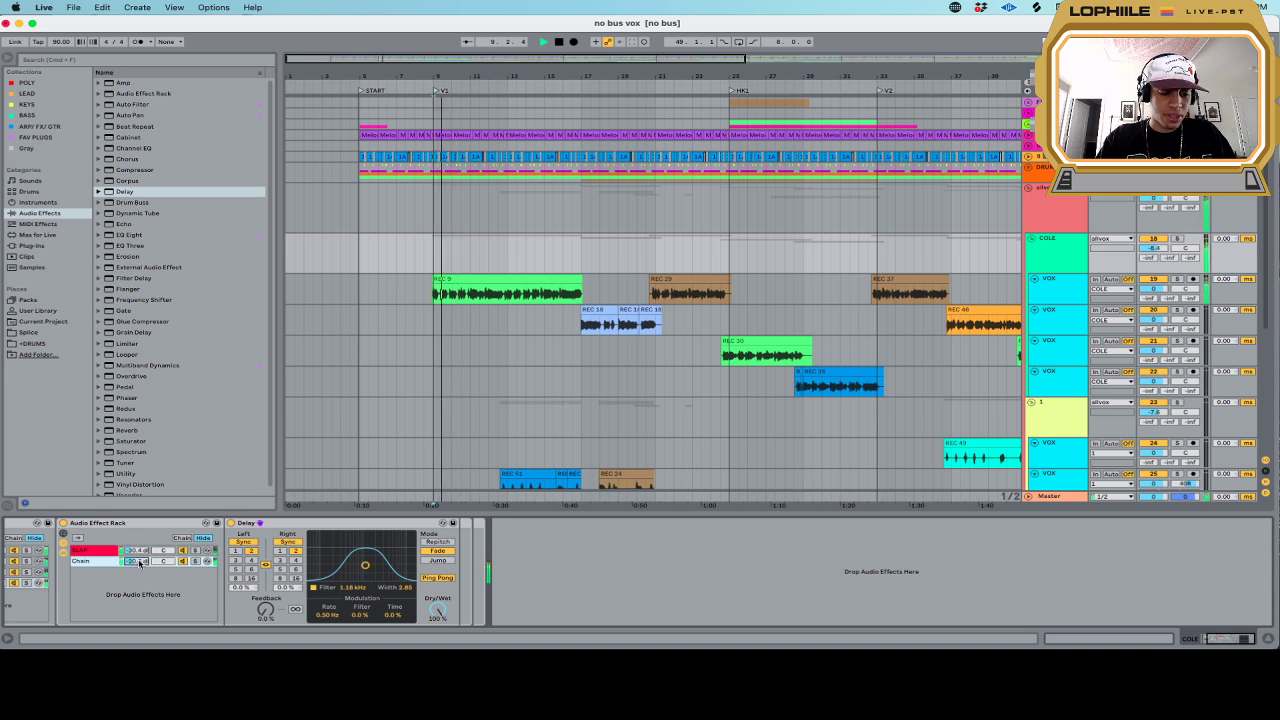
key(space)
click(281, 552)
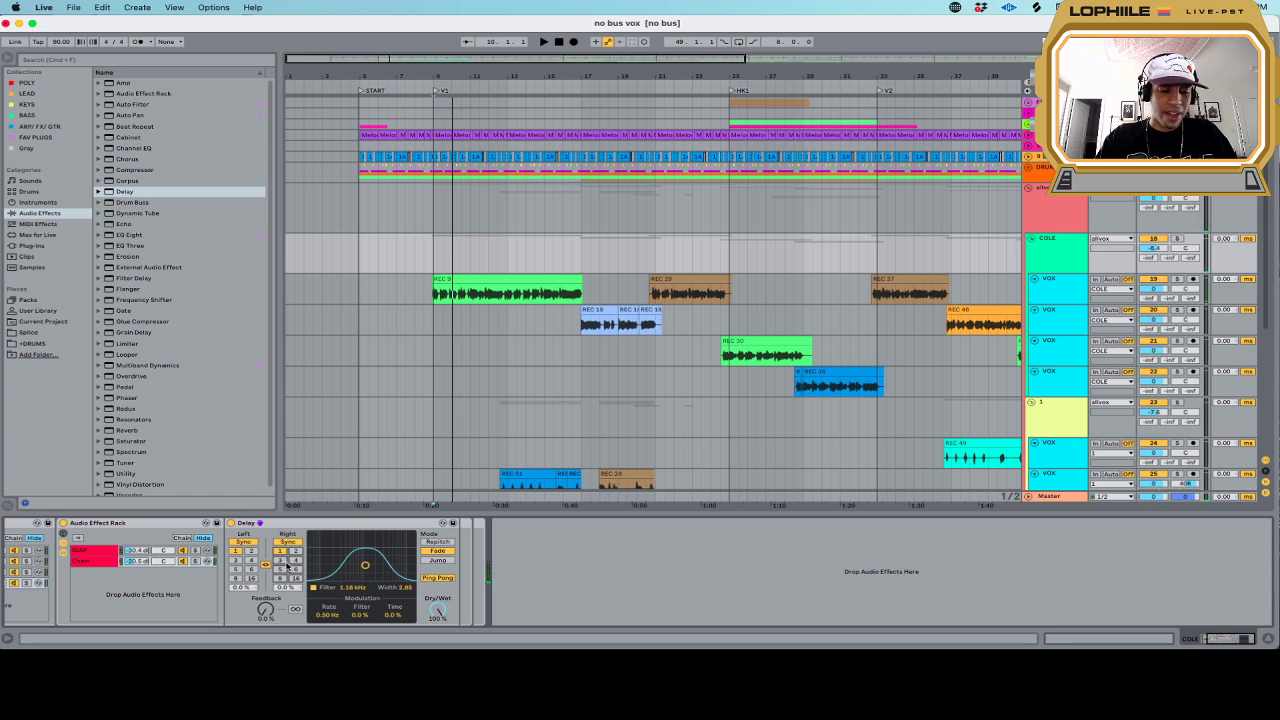
key(space)
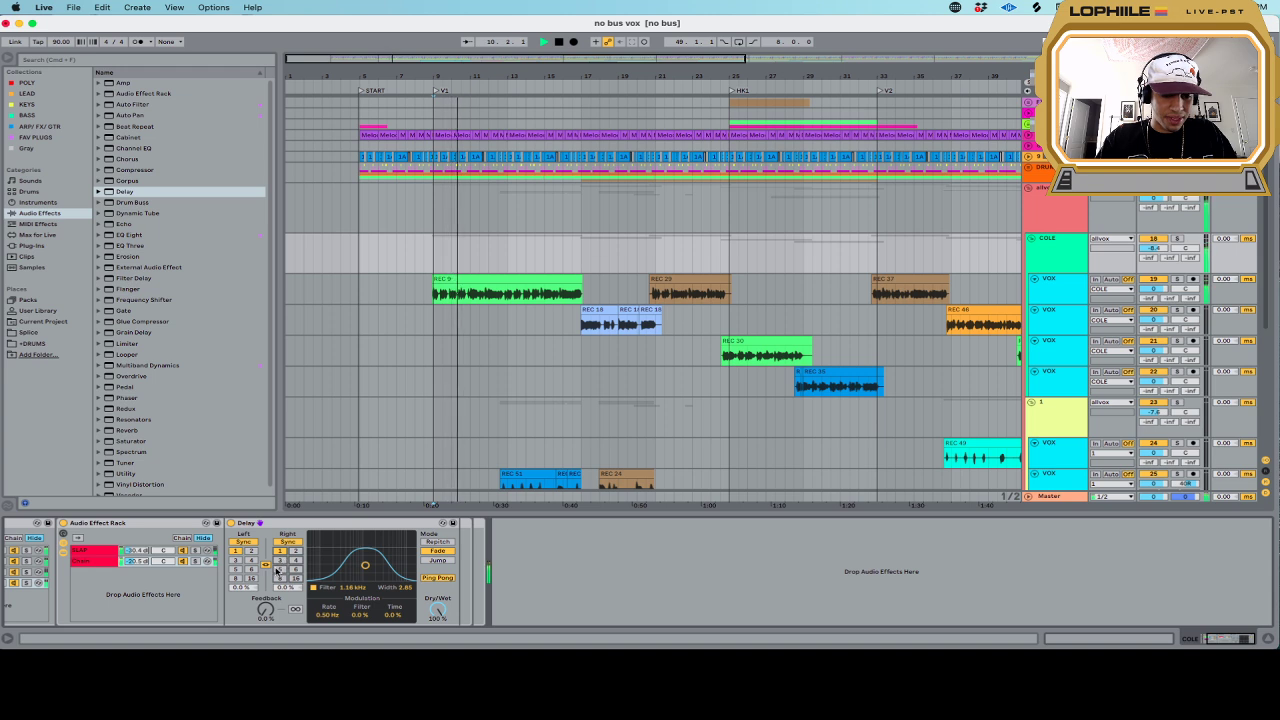
drag(133, 562, 133, 566)
key(space)
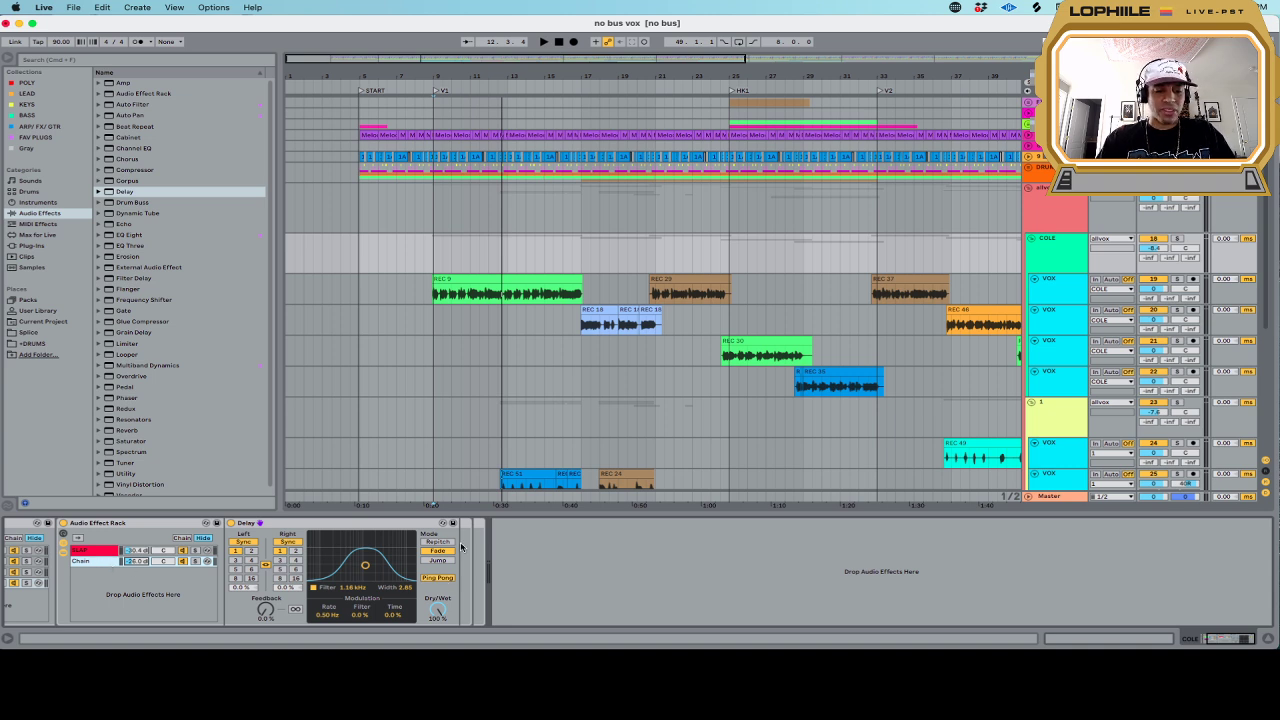
Turn off the new Delay's Ping Pong mode, reset its chain volume to 0.0 dB, and listen to the vocals
click(447, 580)
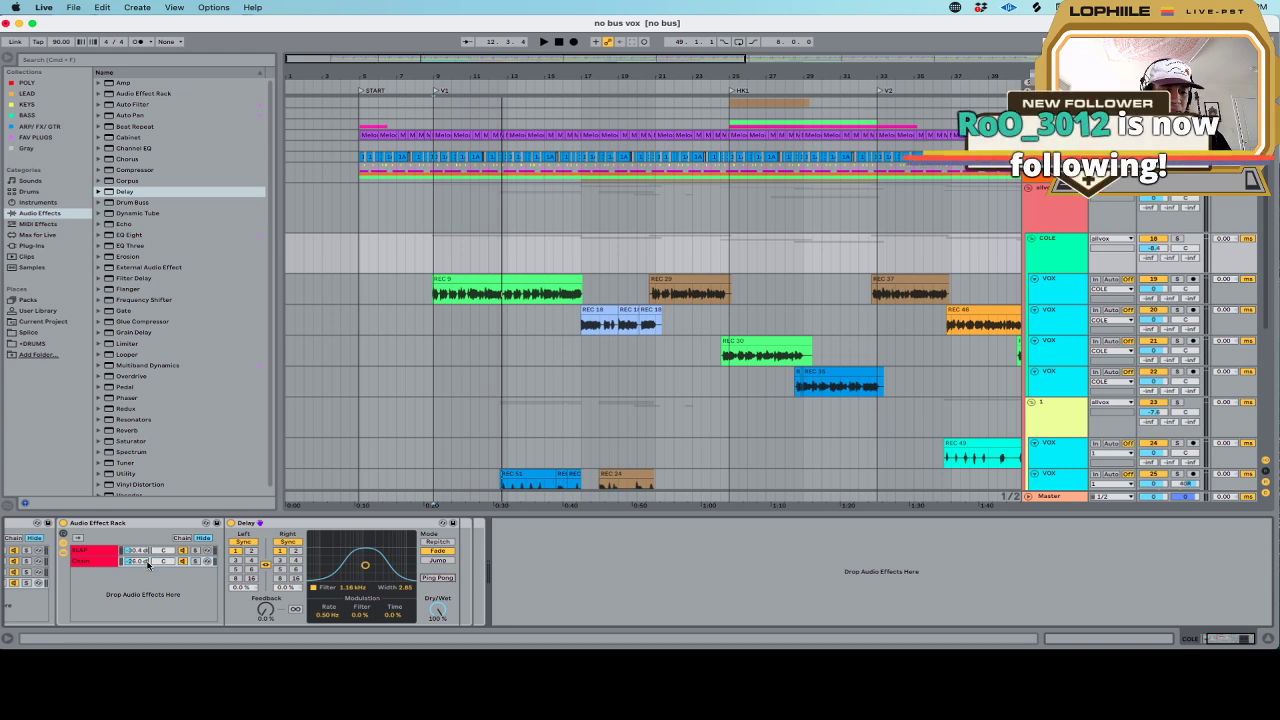
double_click(145, 563)
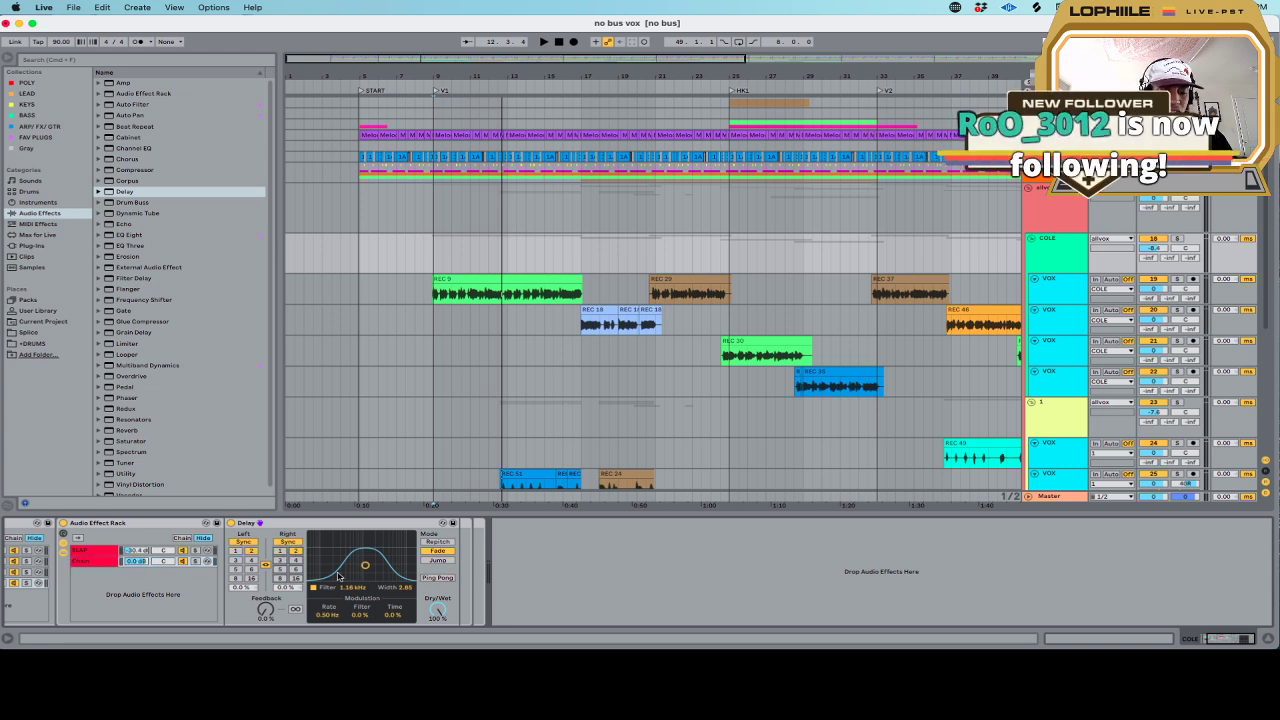
key(space)
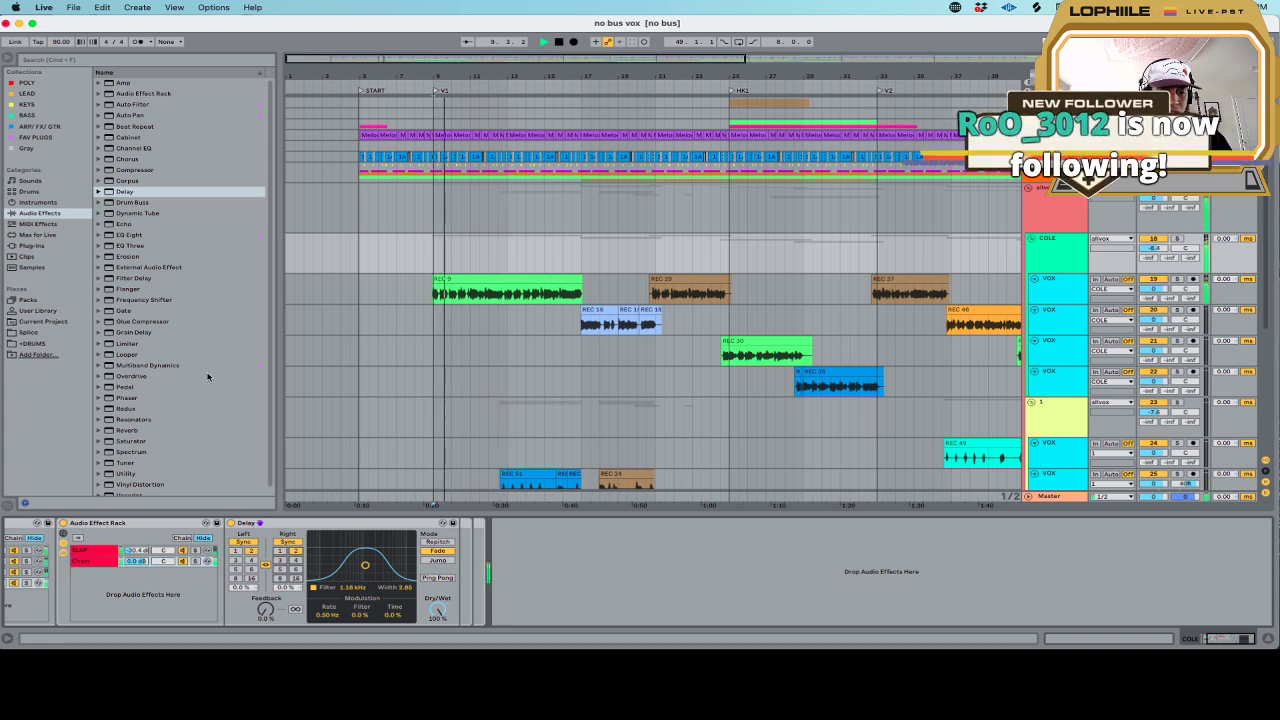
key(space)
Search the plug-ins for BC, add BC Chorus 4 VST(Stereo) after the new Delay, and adjust the chorus during playback
click(47, 62)
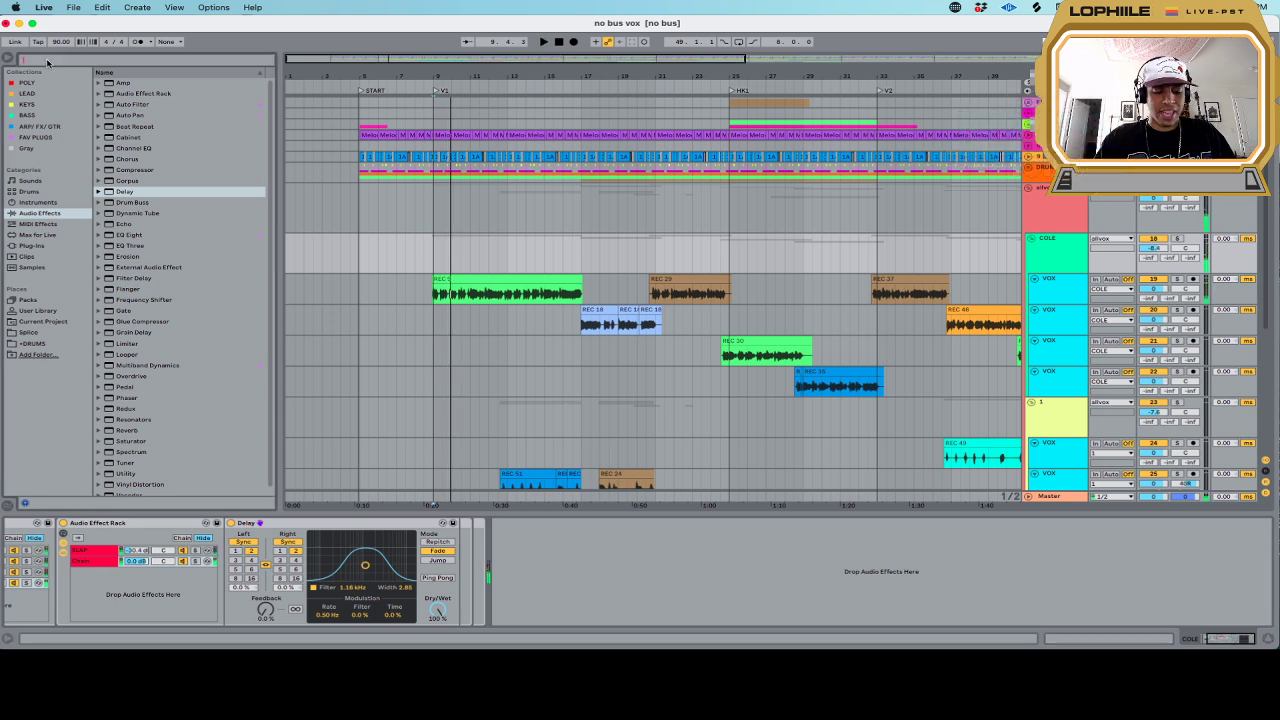
text(RC)
click(61, 245)
drag(166, 128, 444, 547)
key(space)
drag(623, 357, 664, 368)
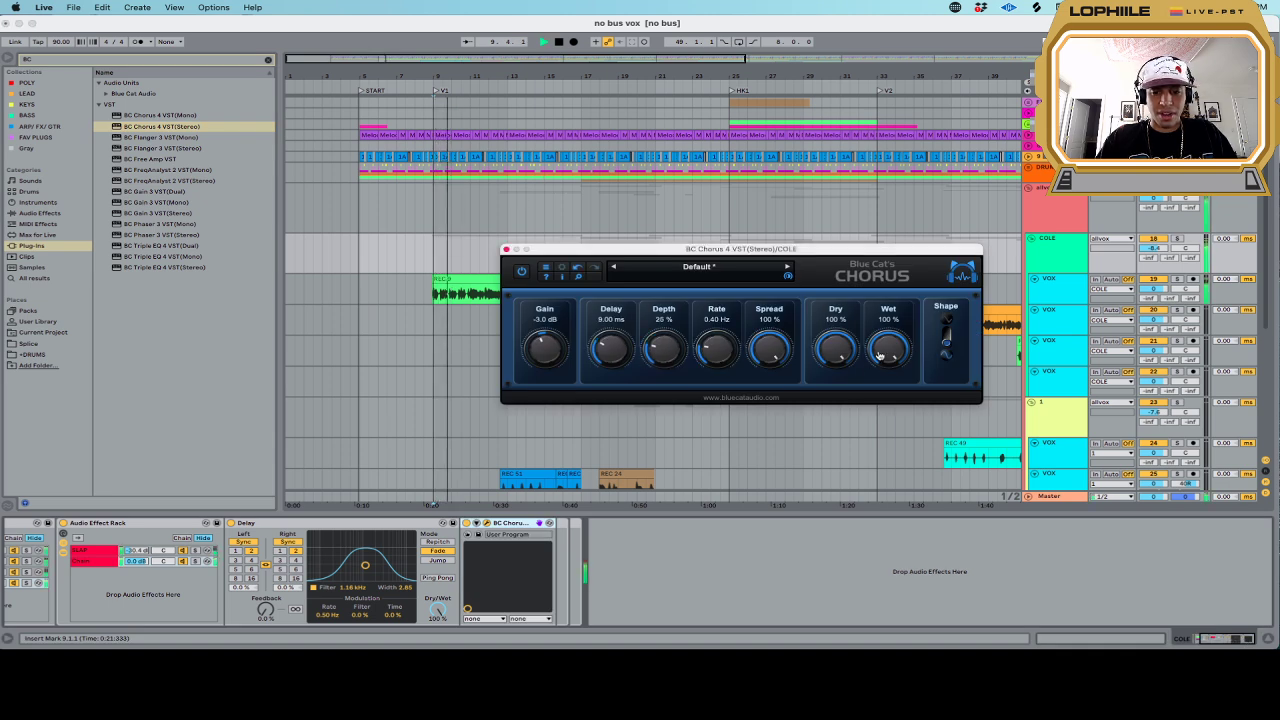
Compare the Delay's right-channel divisions of 4 and 2 sixteenths, and set the chorus's Delay to 7.40 ms and Depth to 23%
click(296, 561)
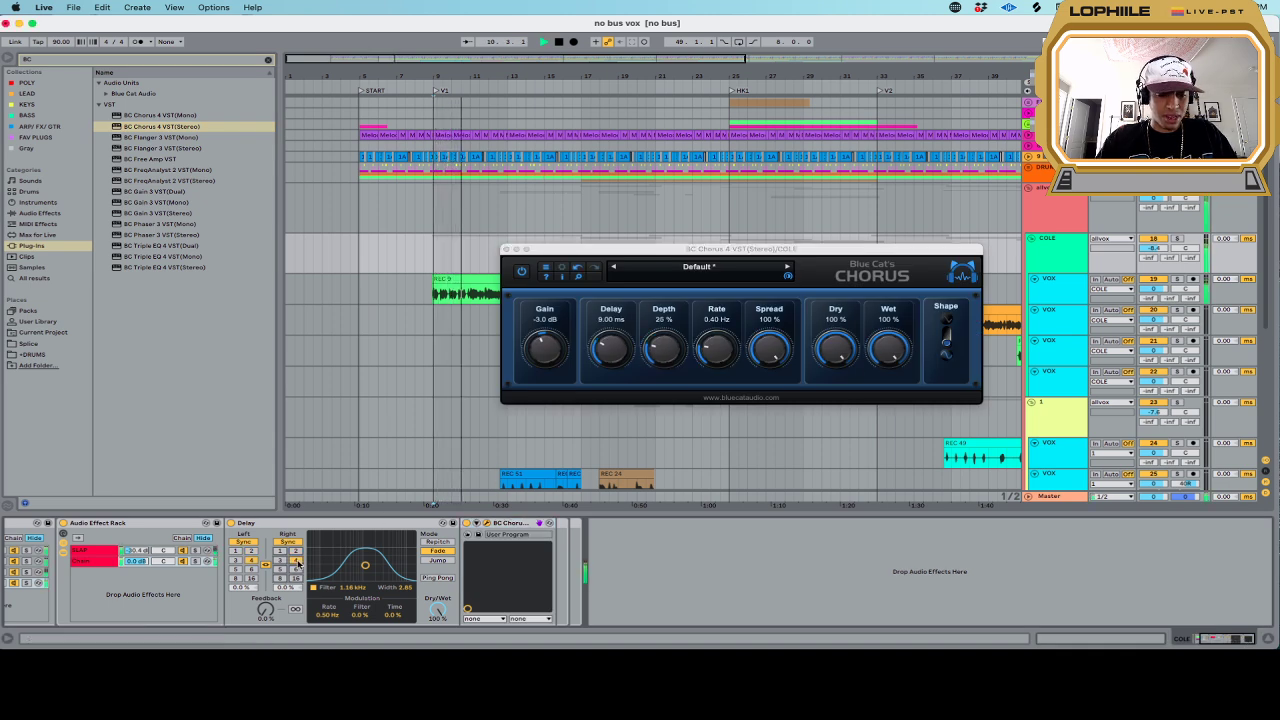
click(296, 551)
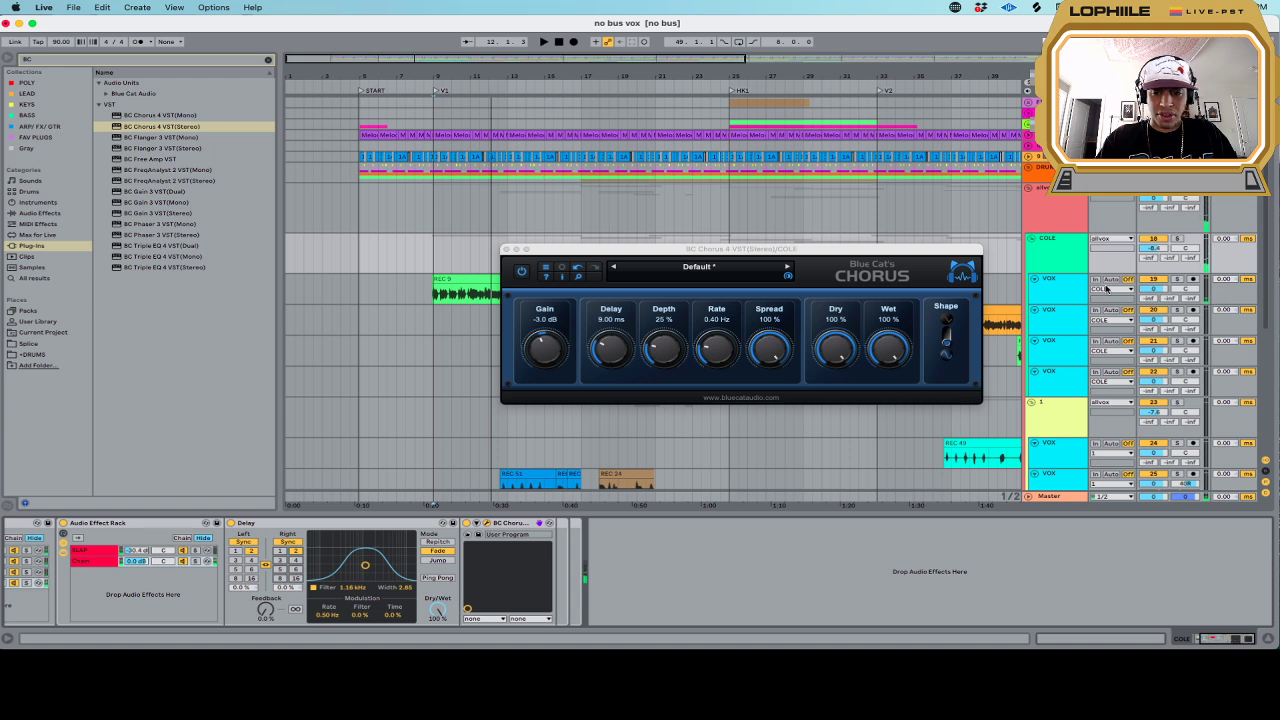
key(space)
drag(649, 354, 605, 358)
key(space)
Lower the new delay chain's volume and raise the Delay's feedback to 32% while listening to the vocals
drag(132, 562, 145, 579)
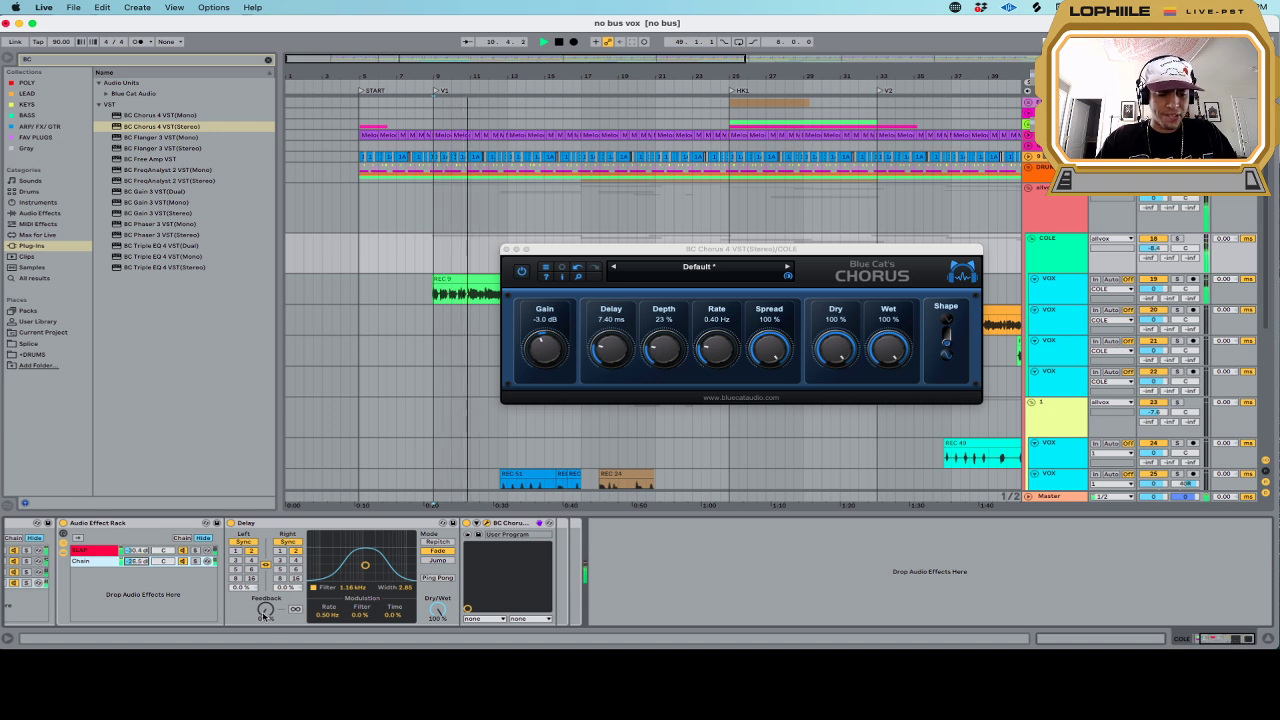
drag(266, 608, 266, 578)
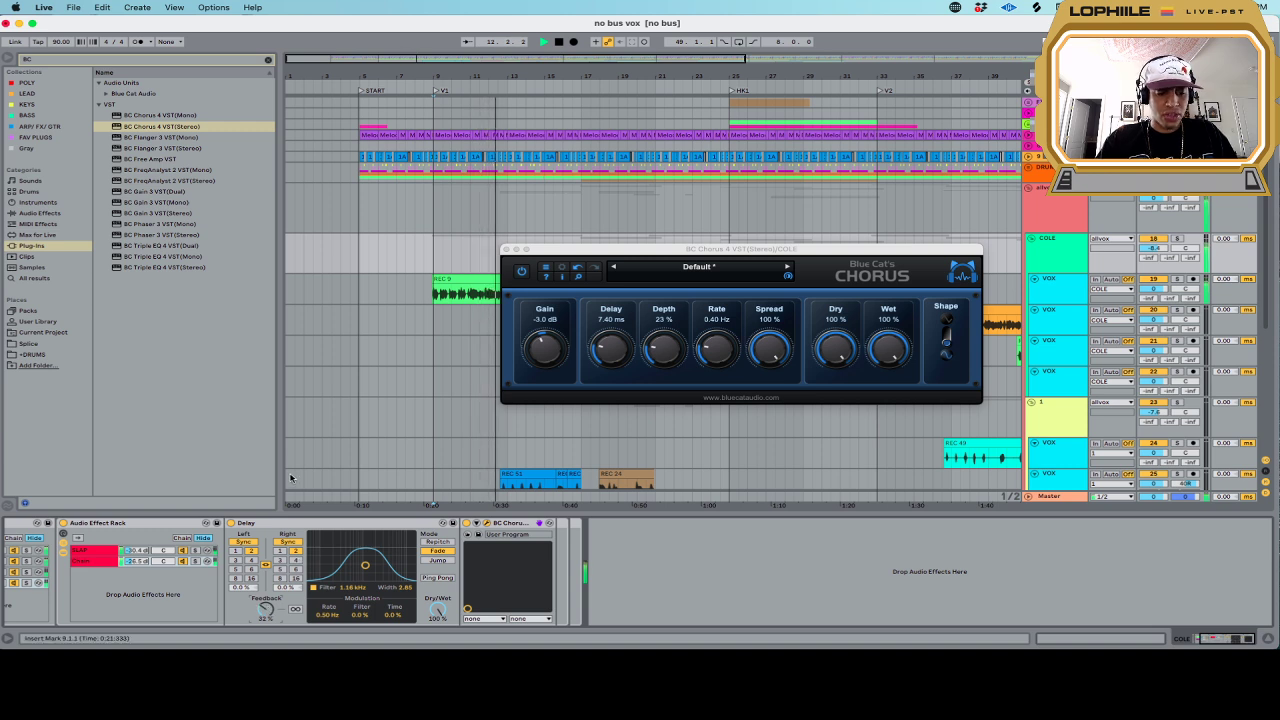
key(space)
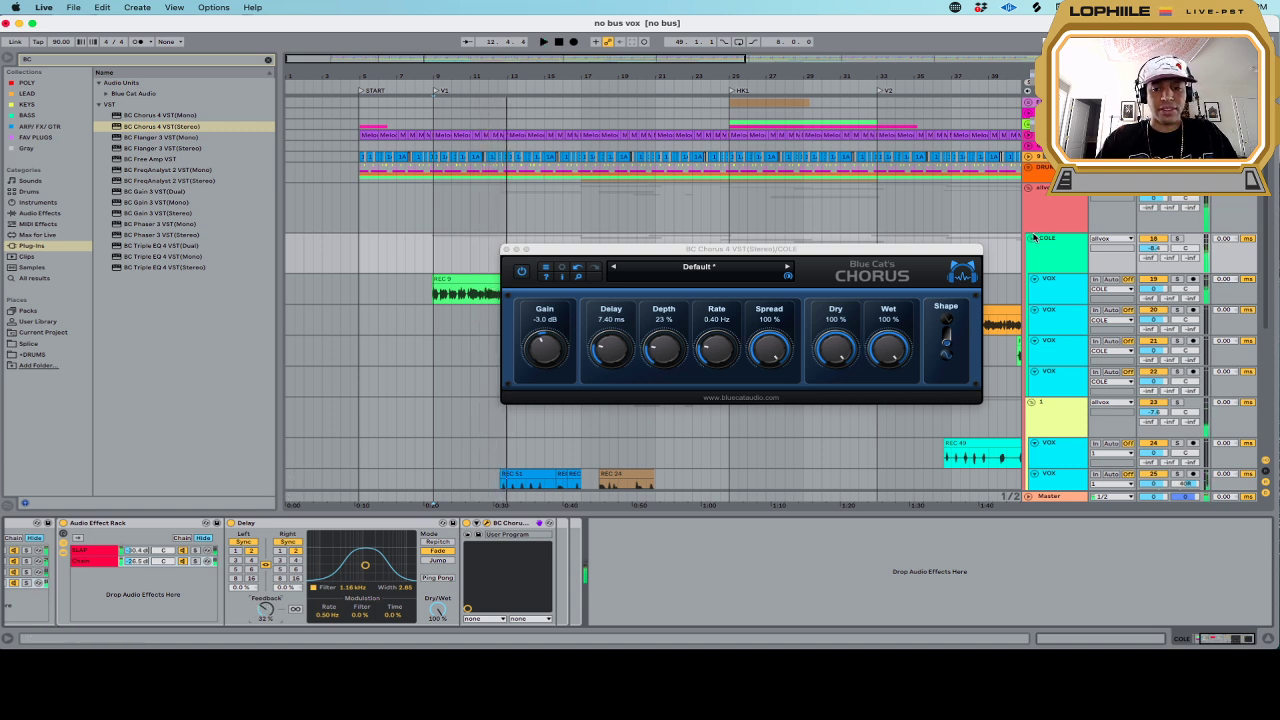
Rename the new delay chain below SLAP as 1/8
click(91, 567)
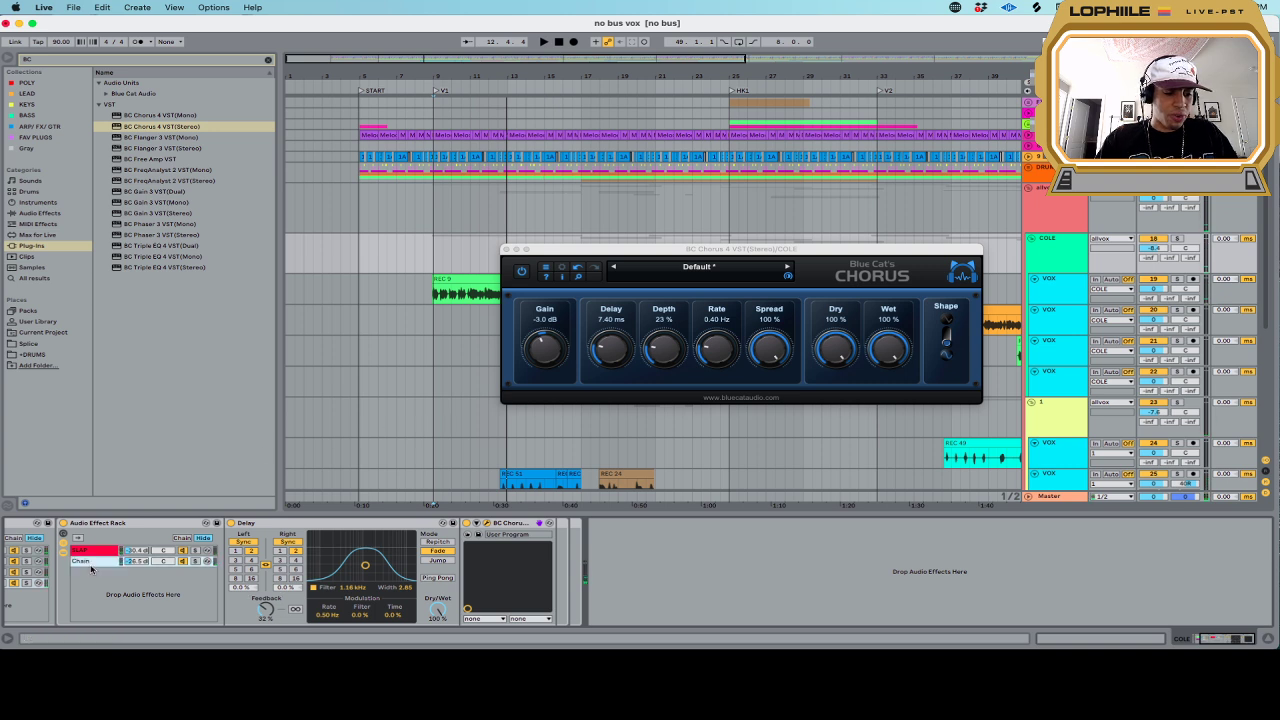
key(super+r)
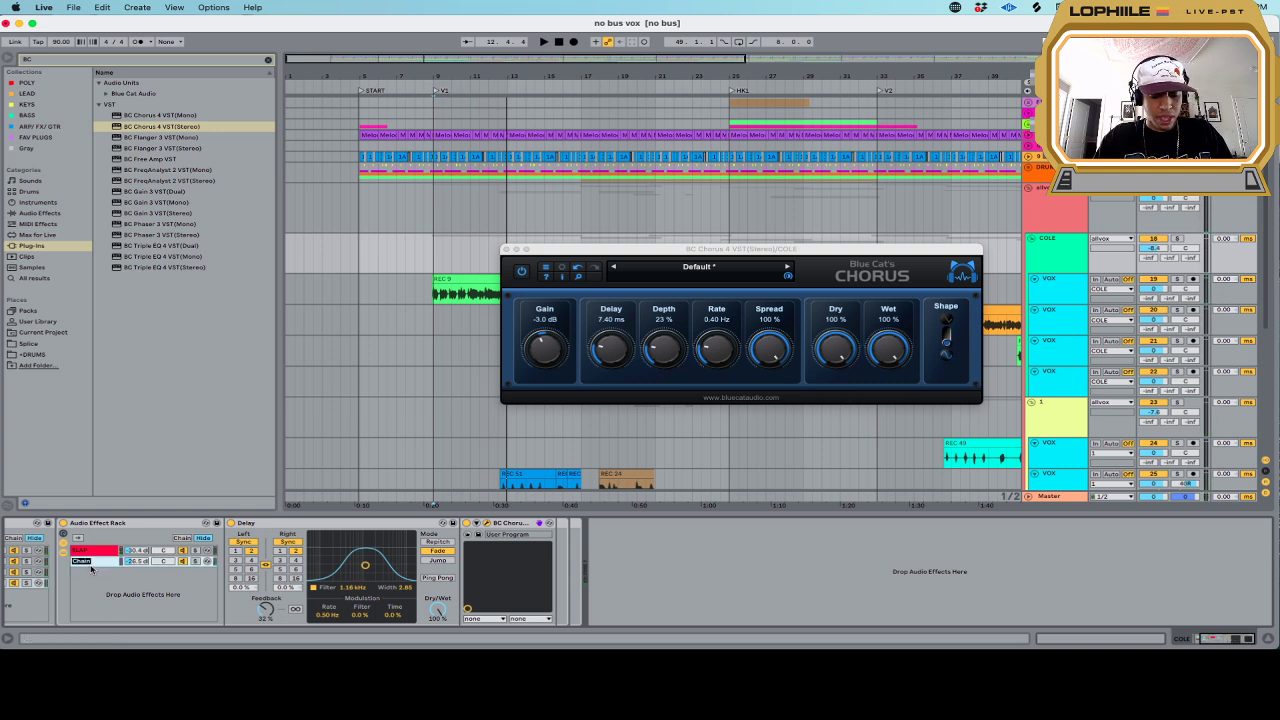
text(1/8)
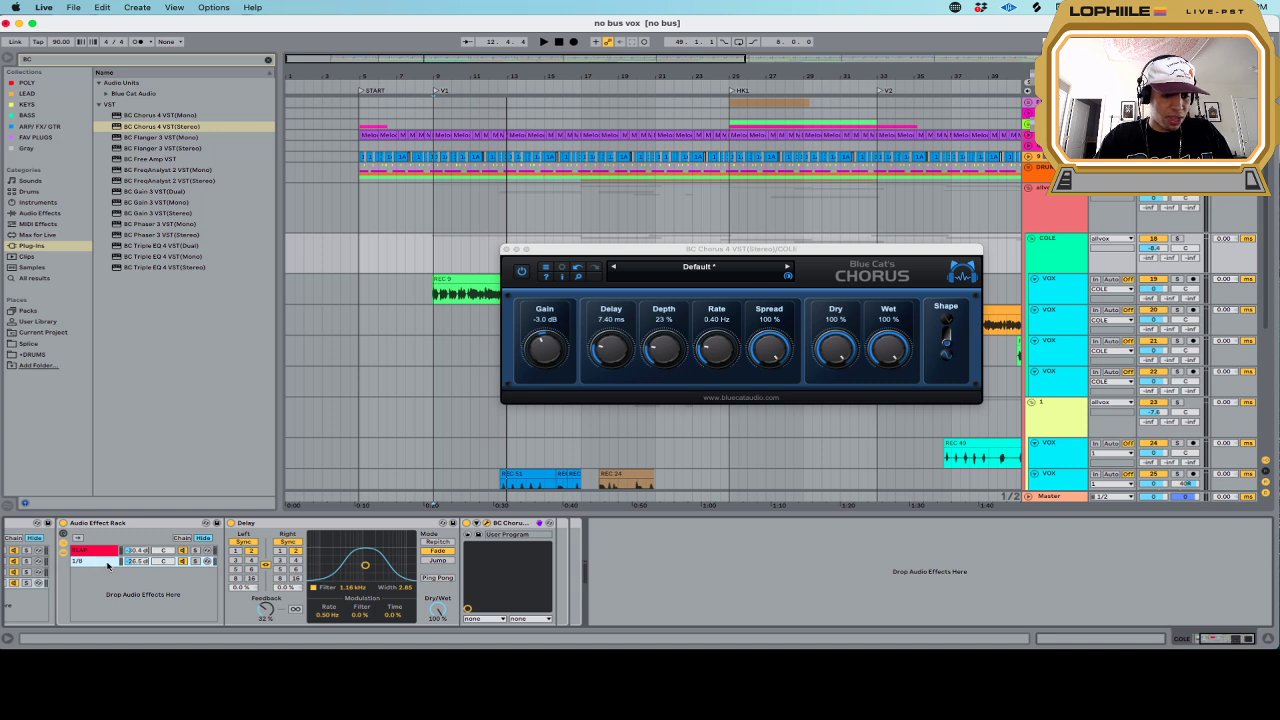
Look through the outer rack's VERB and DRY chains and display the DBL chain's devices
scroll(104, 567, left, 4)
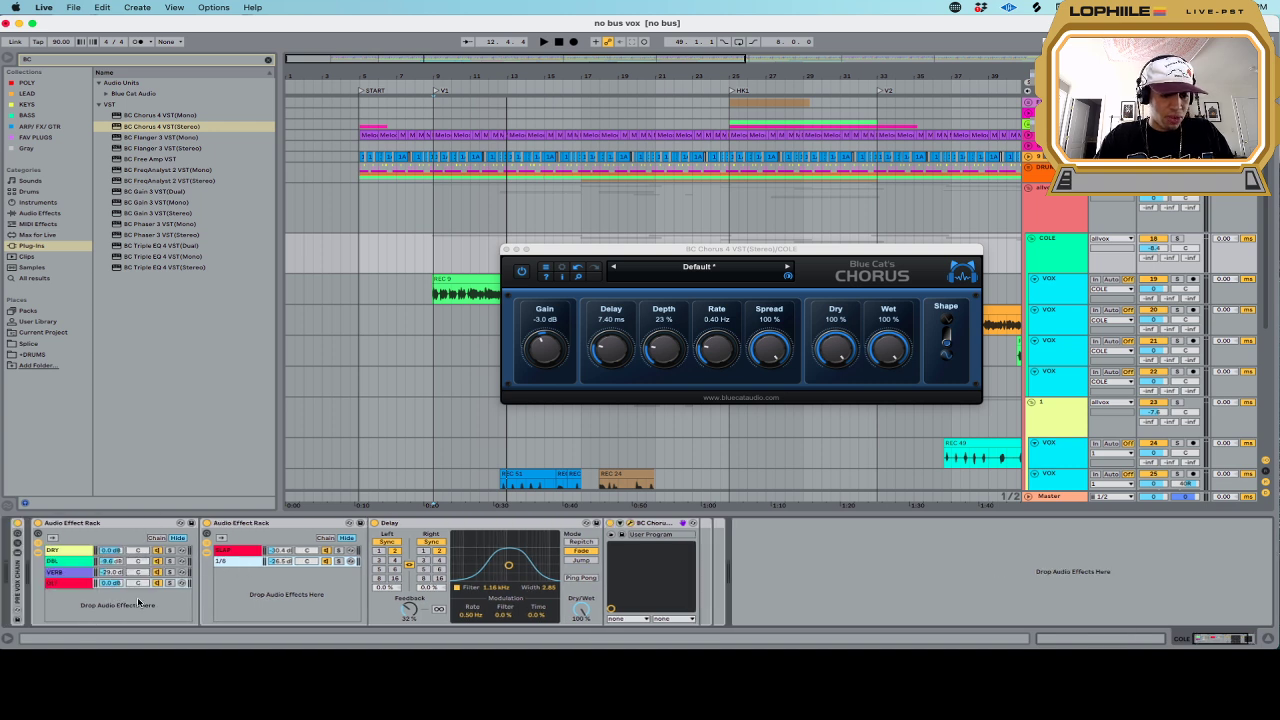
click(79, 573)
click(79, 550)
key(Down)
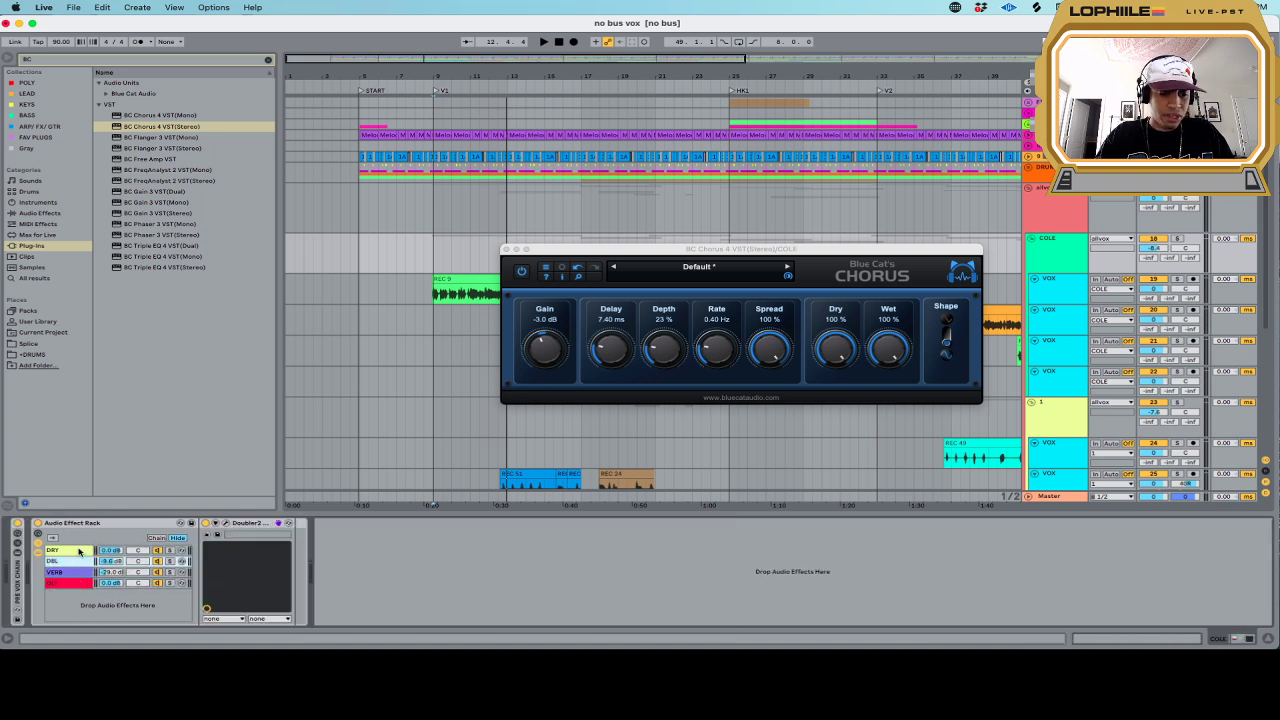
Show the DLY chain's devices and audition the vocal from the V1 marker, stopping playback after the passage
key(Down)
key(Down)
key(space)
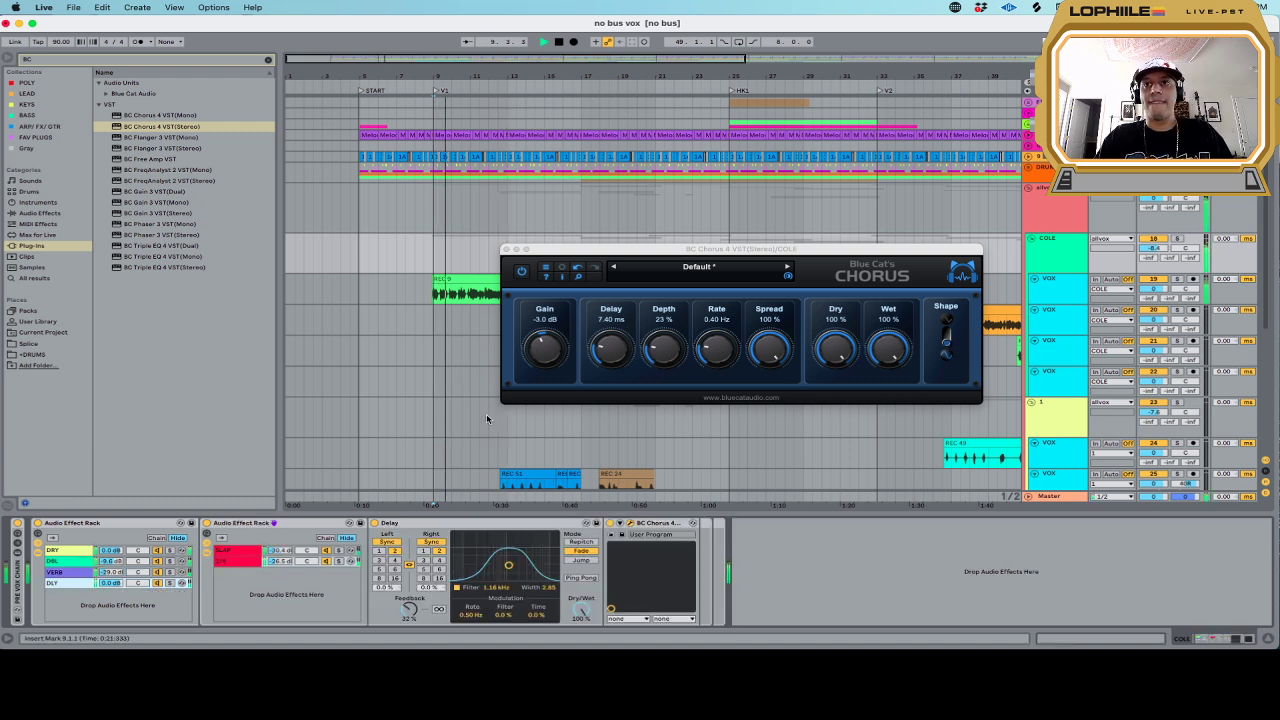
key(space)
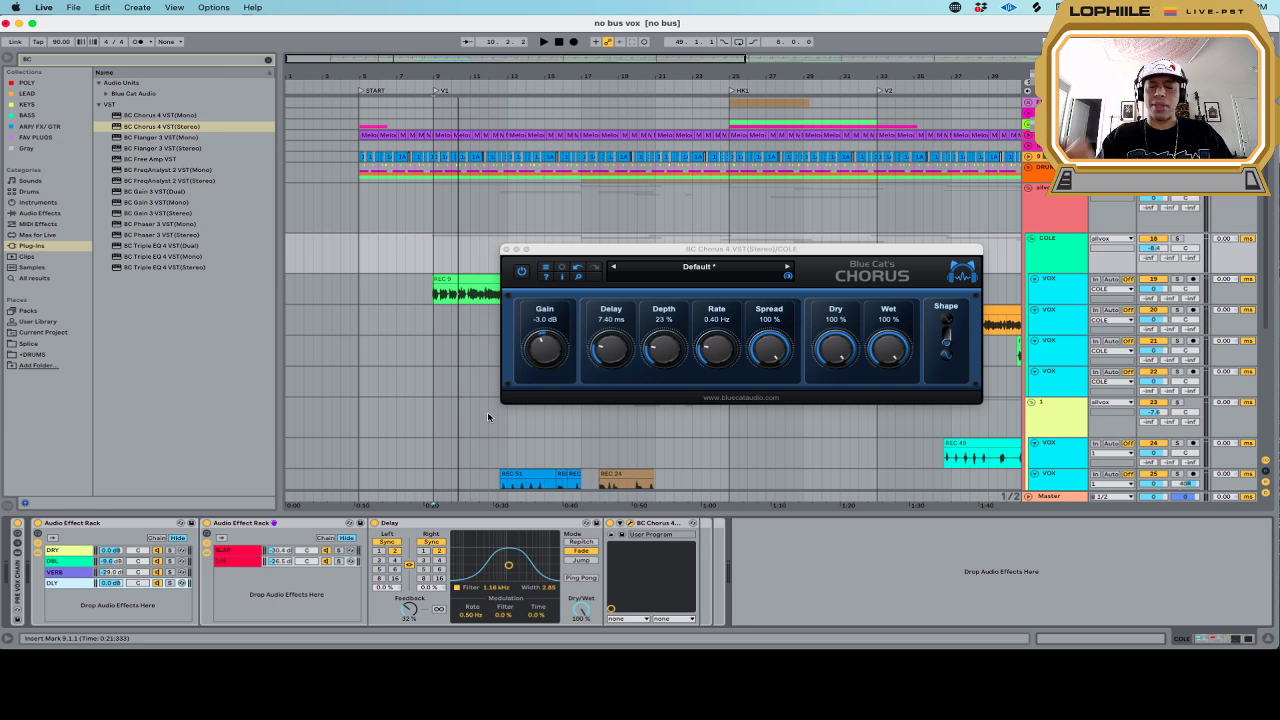
Shift the chorus plug-in window out of the way and inspect the devices of the SLAP and 1/8 delay chains
drag(690, 250, 580, 209)
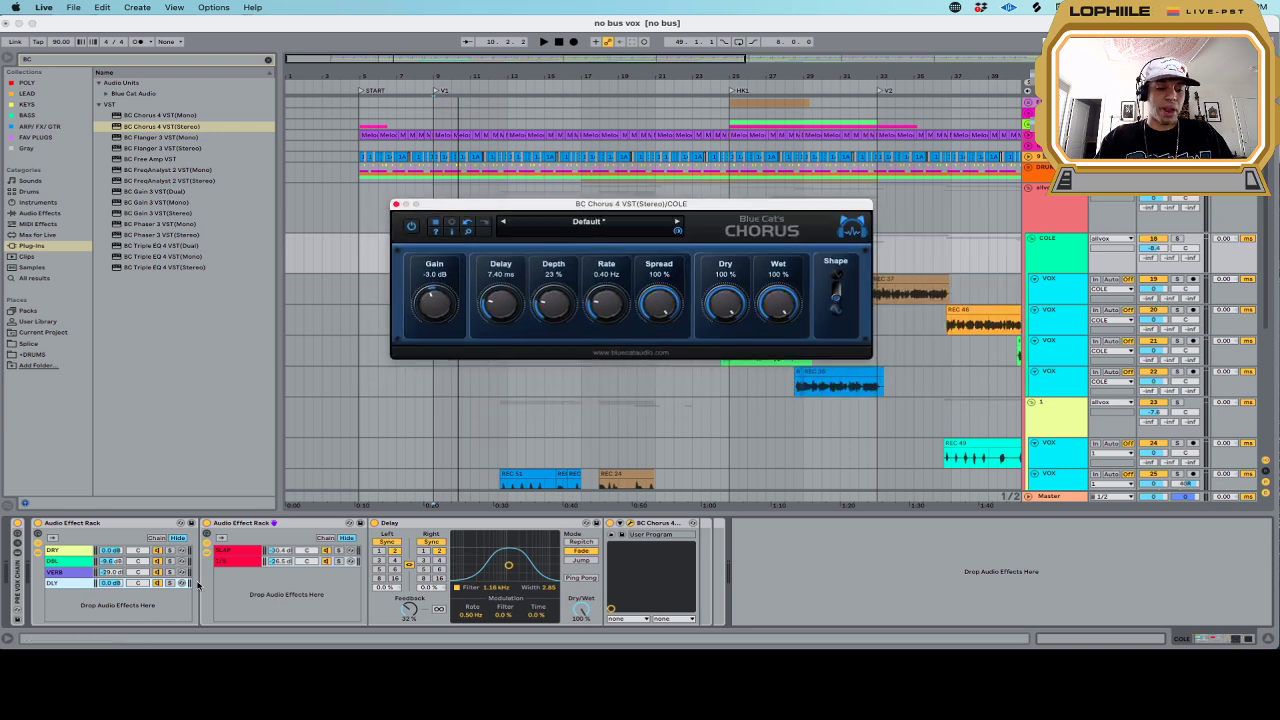
click(244, 549)
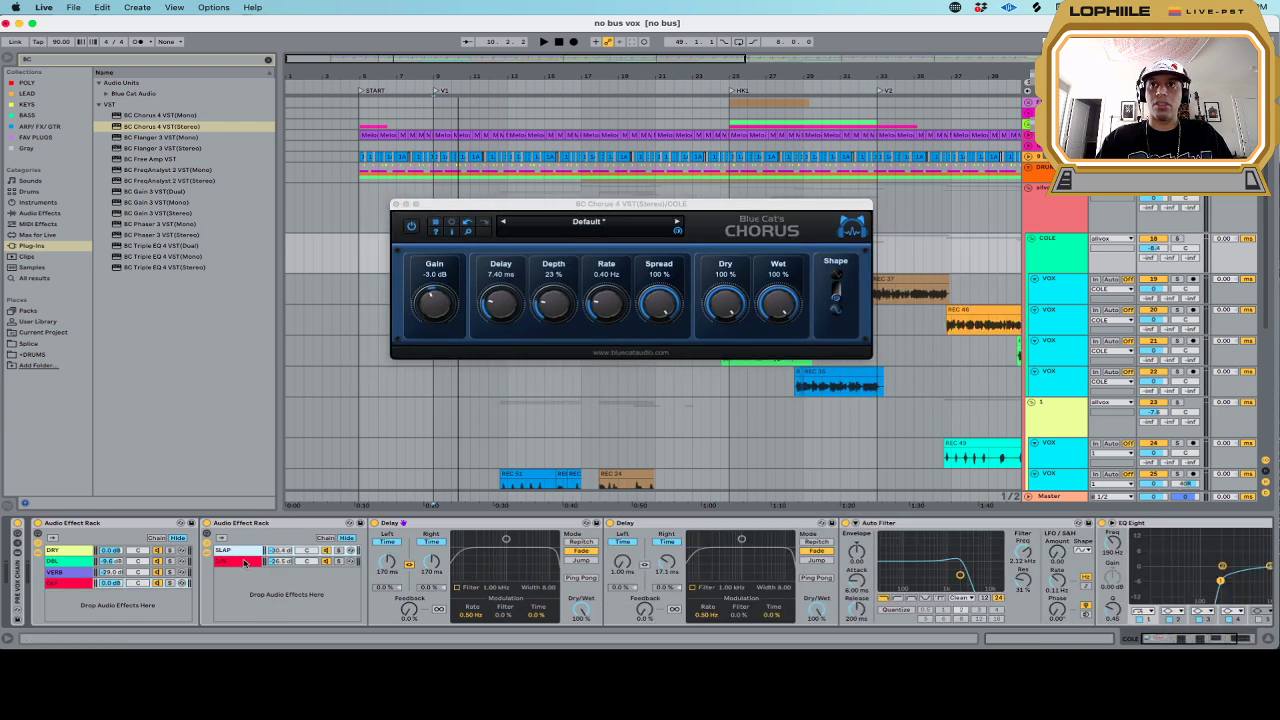
click(244, 562)
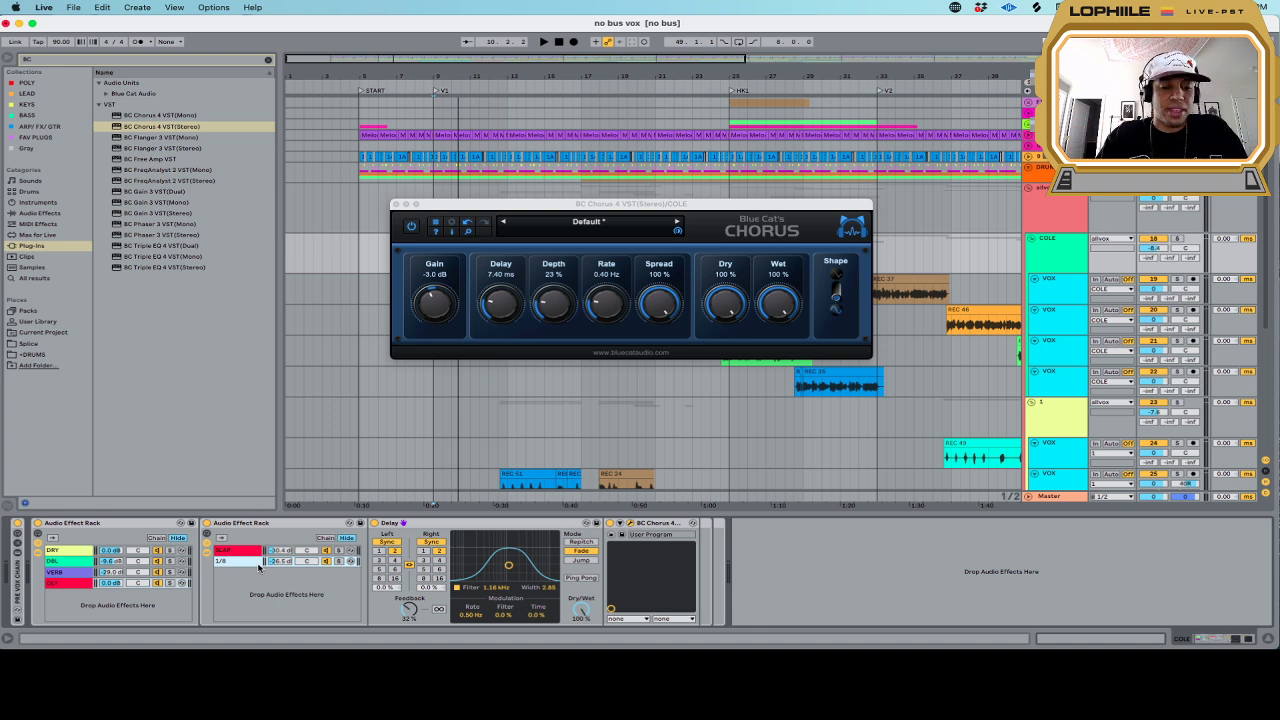
Rename the outer Audio Effect Rack holding the DRY, DBL, VERB and DLY chains to VOX FX and collapse it
click(80, 525)
key(super+r)
text(v)
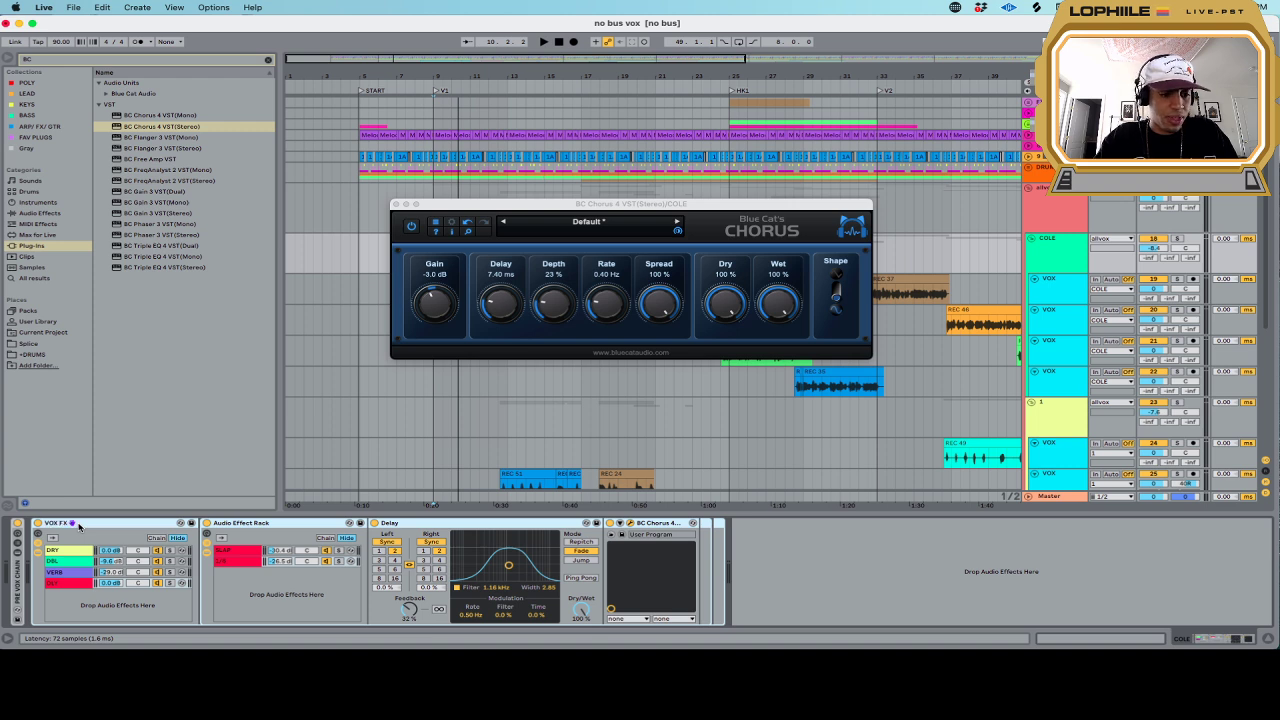
click(38, 553)
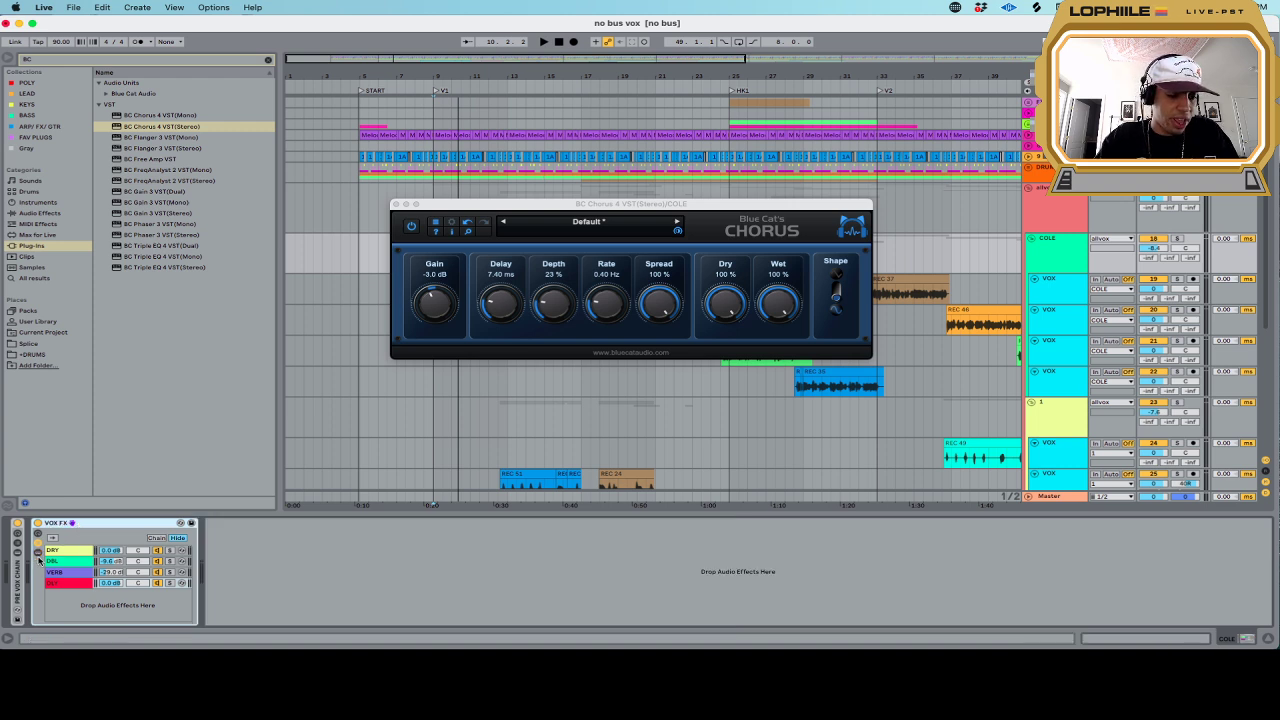
double_click(65, 525)
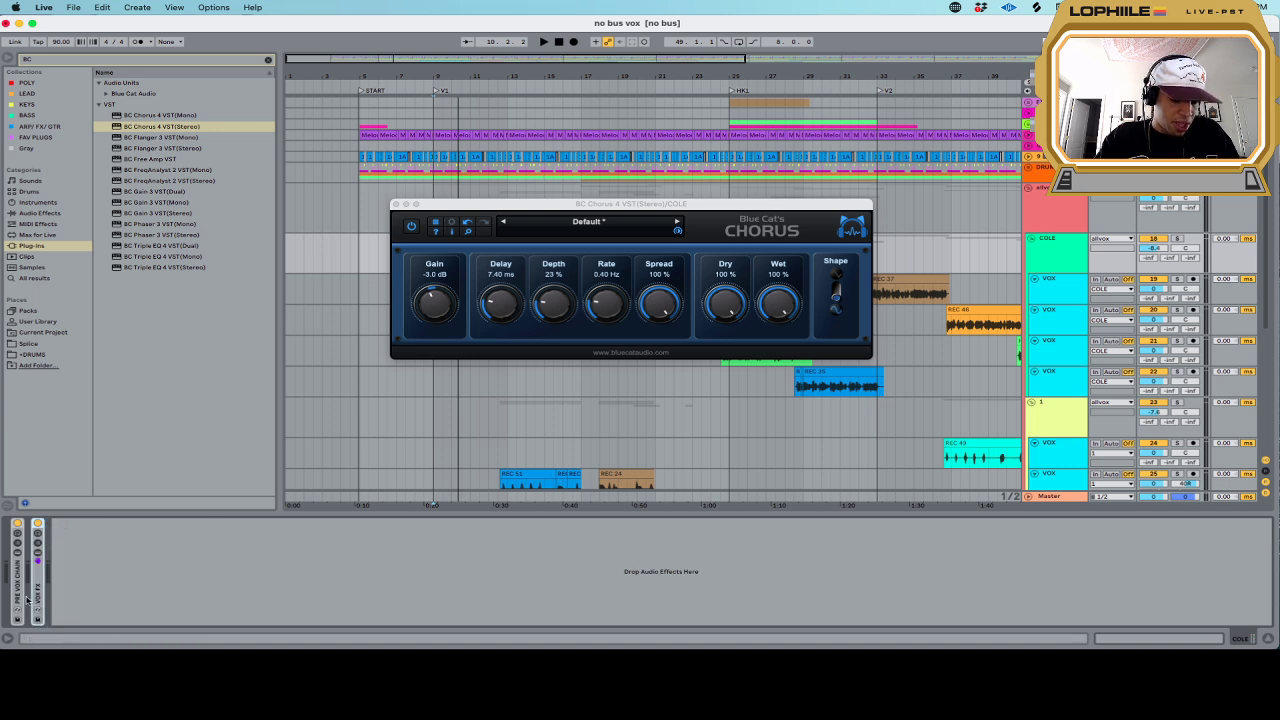
Group the PRE VOX CHAIN and VOX FX racks into one Audio Effect Rack and name it VOCAL CHAIN 9000
click(20, 592)
key(super+c)
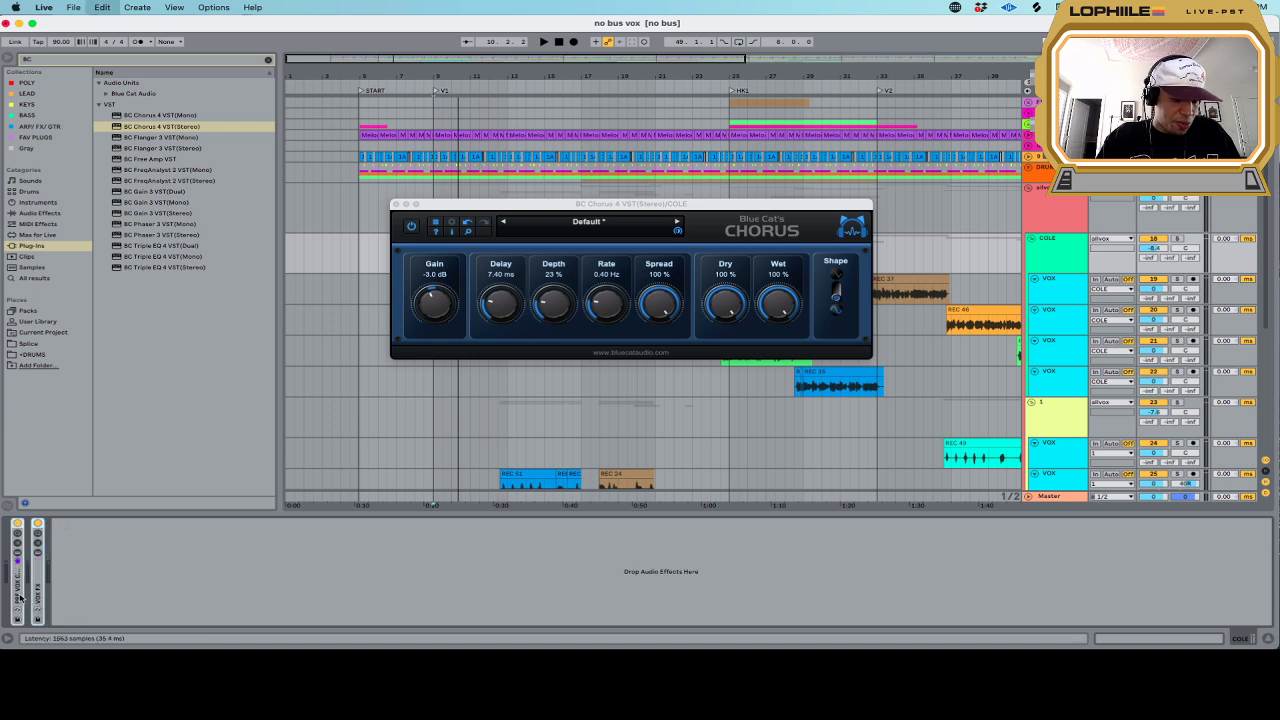
key(super+g)
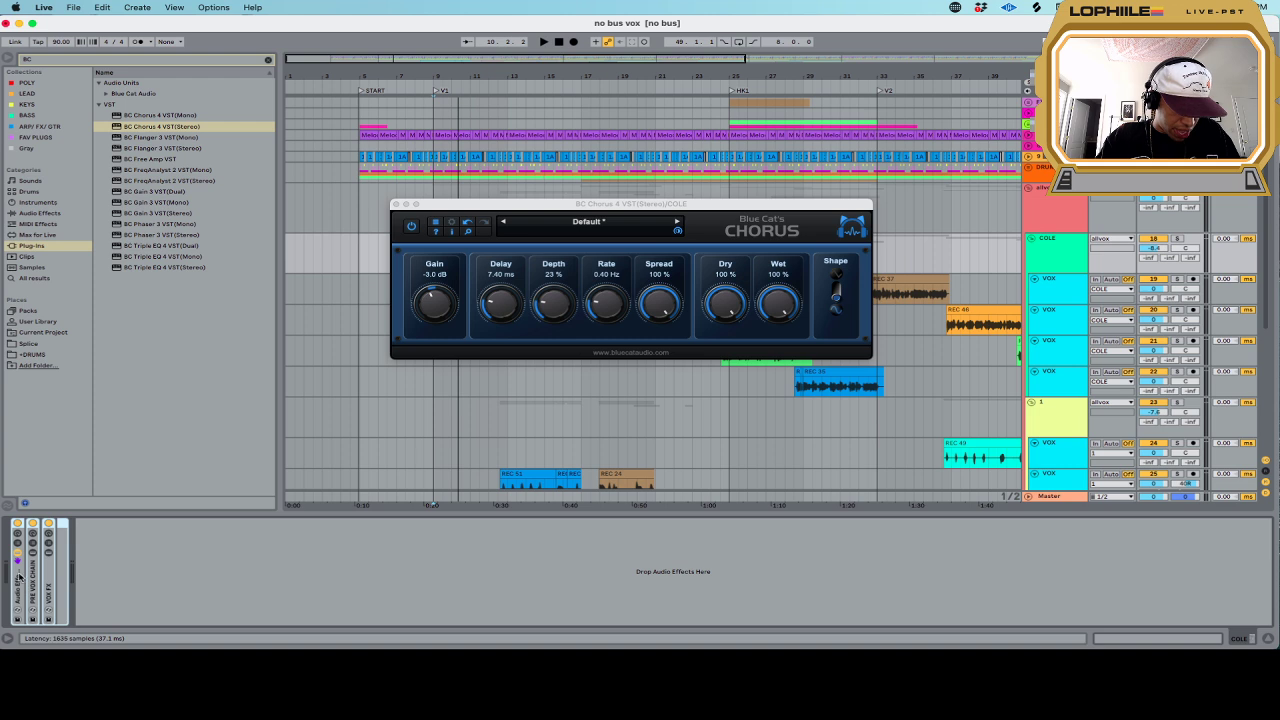
click(18, 553)
click(18, 554)
click(18, 544)
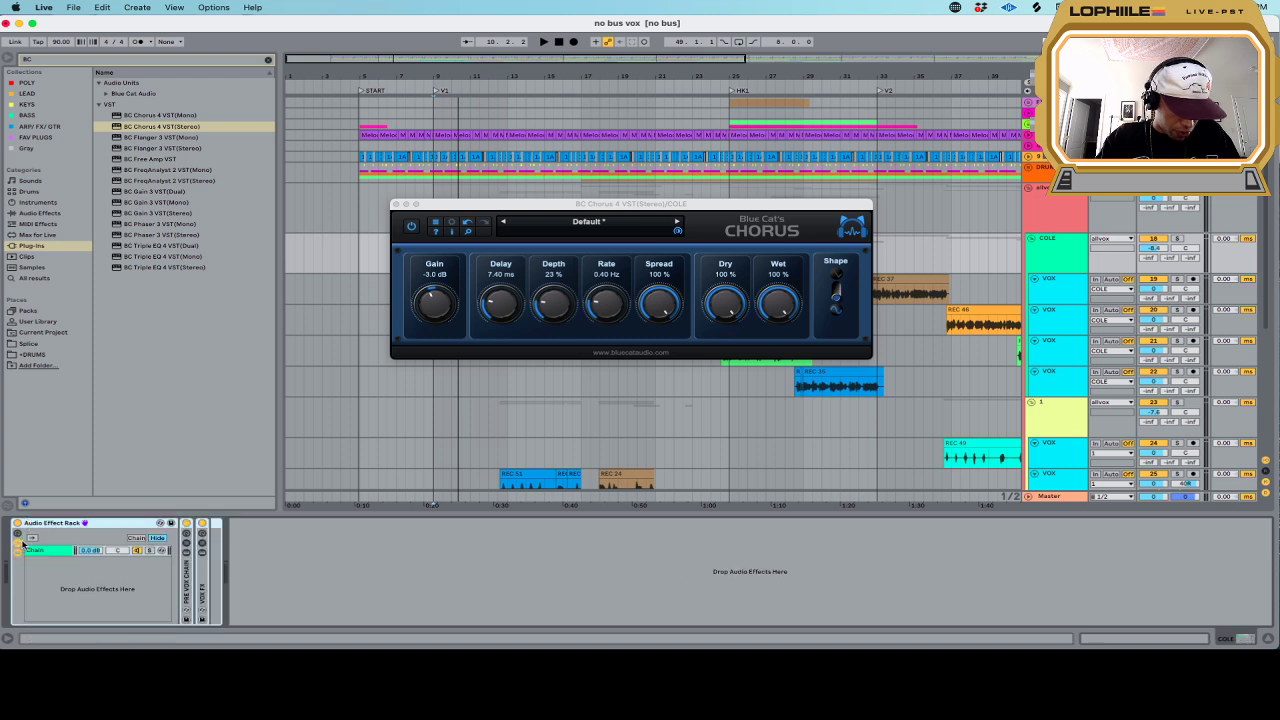
key(super+r)
text(c)
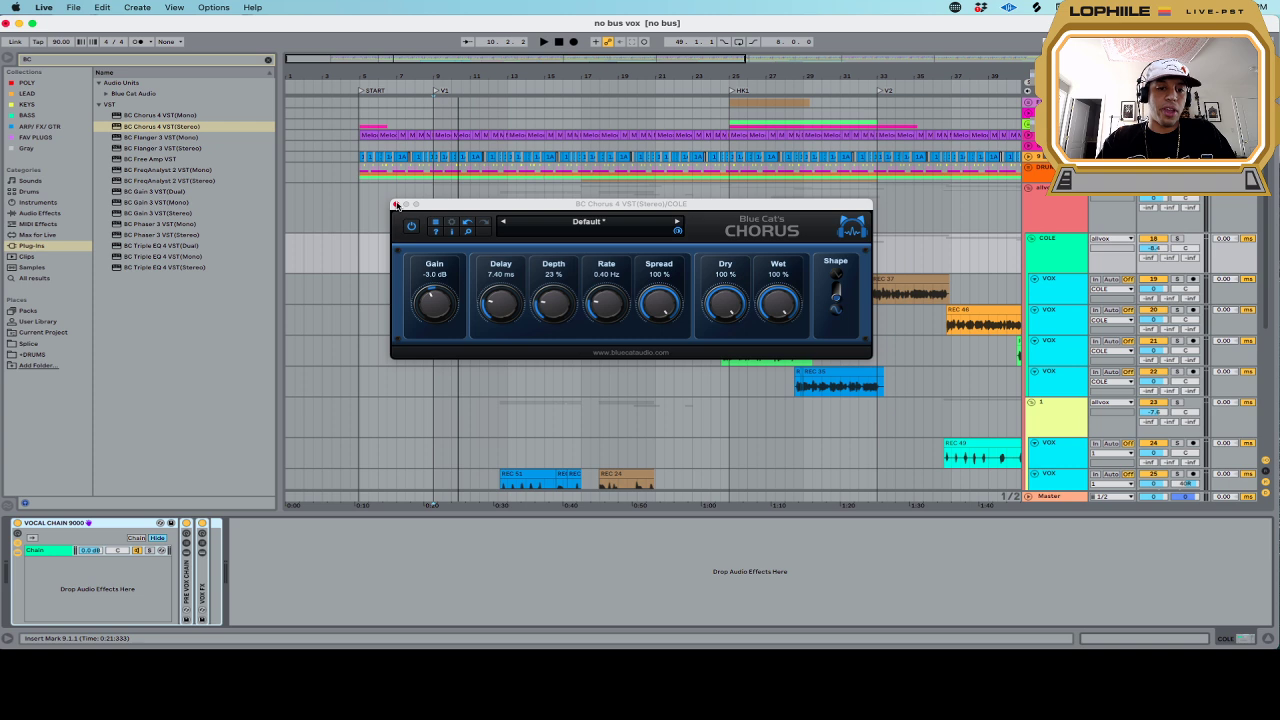
Close the chorus window and play the vocal from V1, comparing VOCAL CHAIN 9000 bypassed and active
click(396, 206)
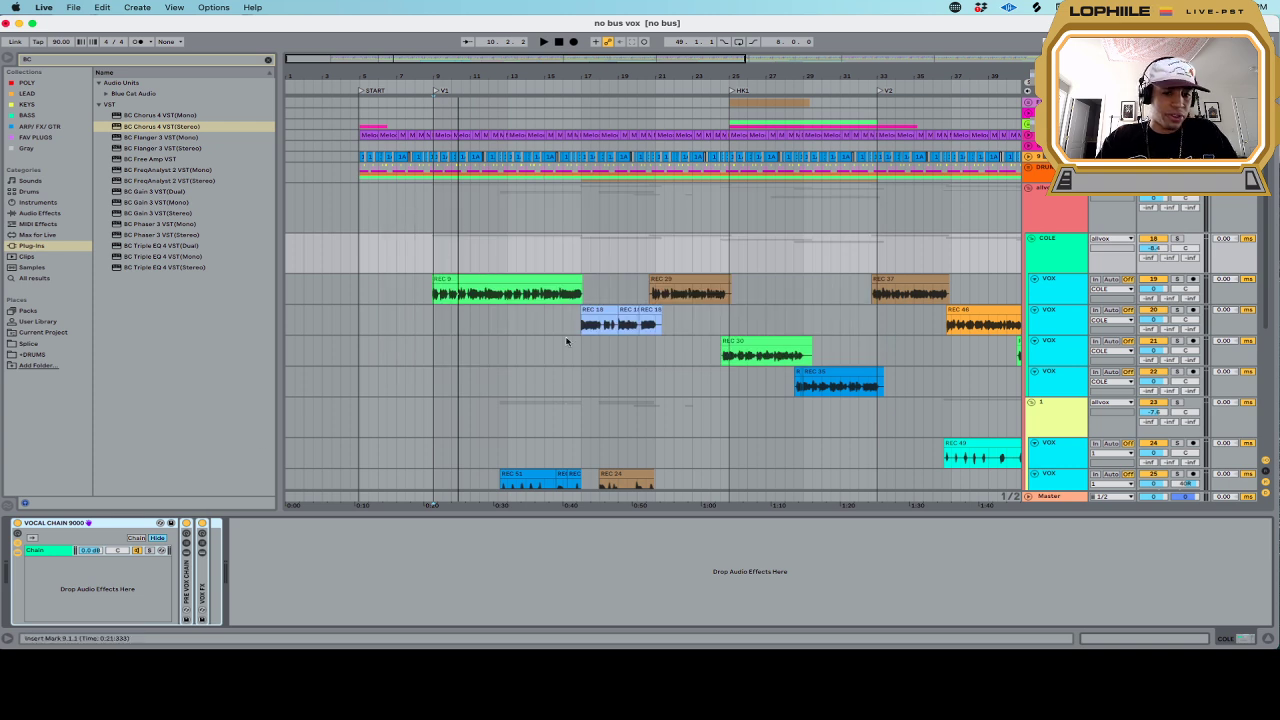
click(434, 257)
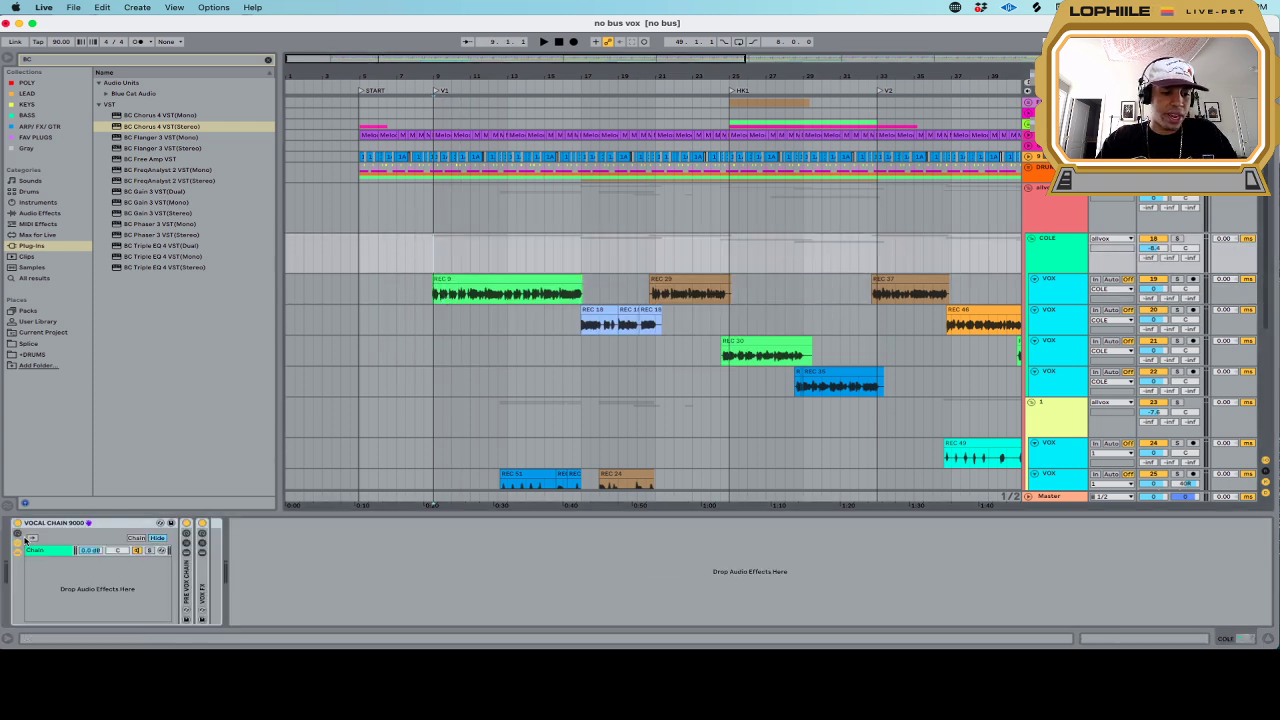
key(space)
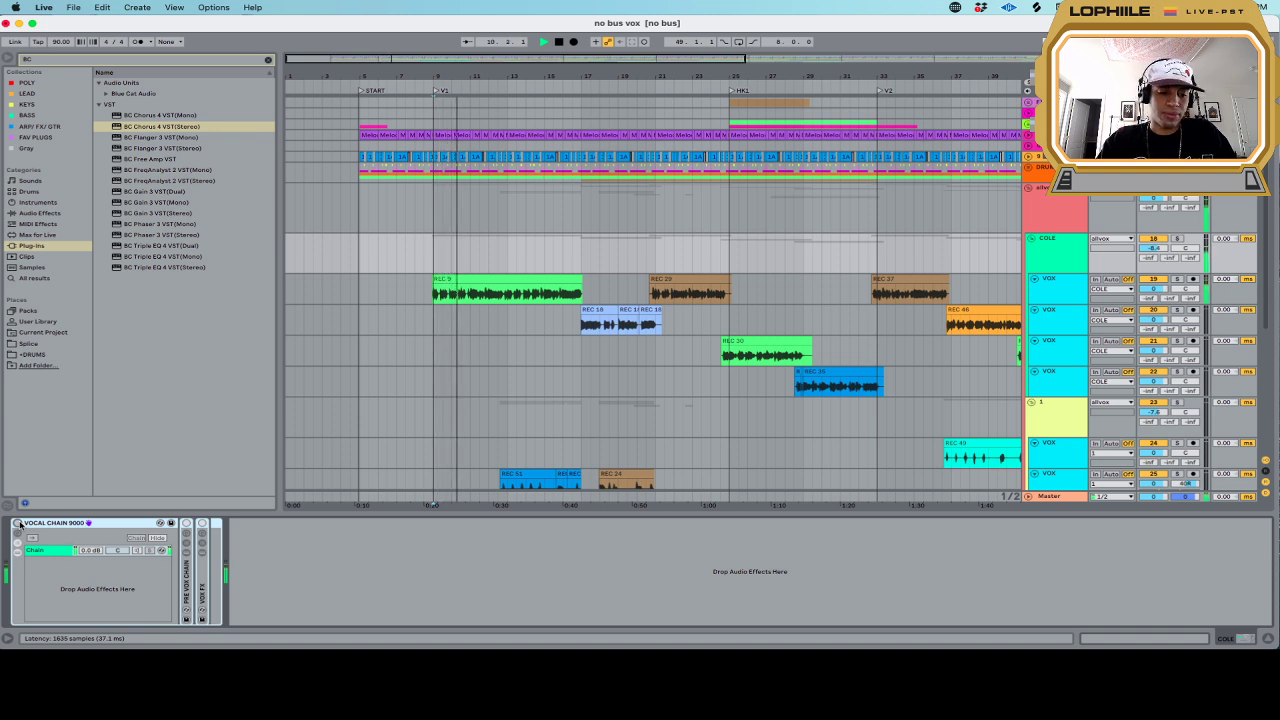
click(17, 523)
key(space)
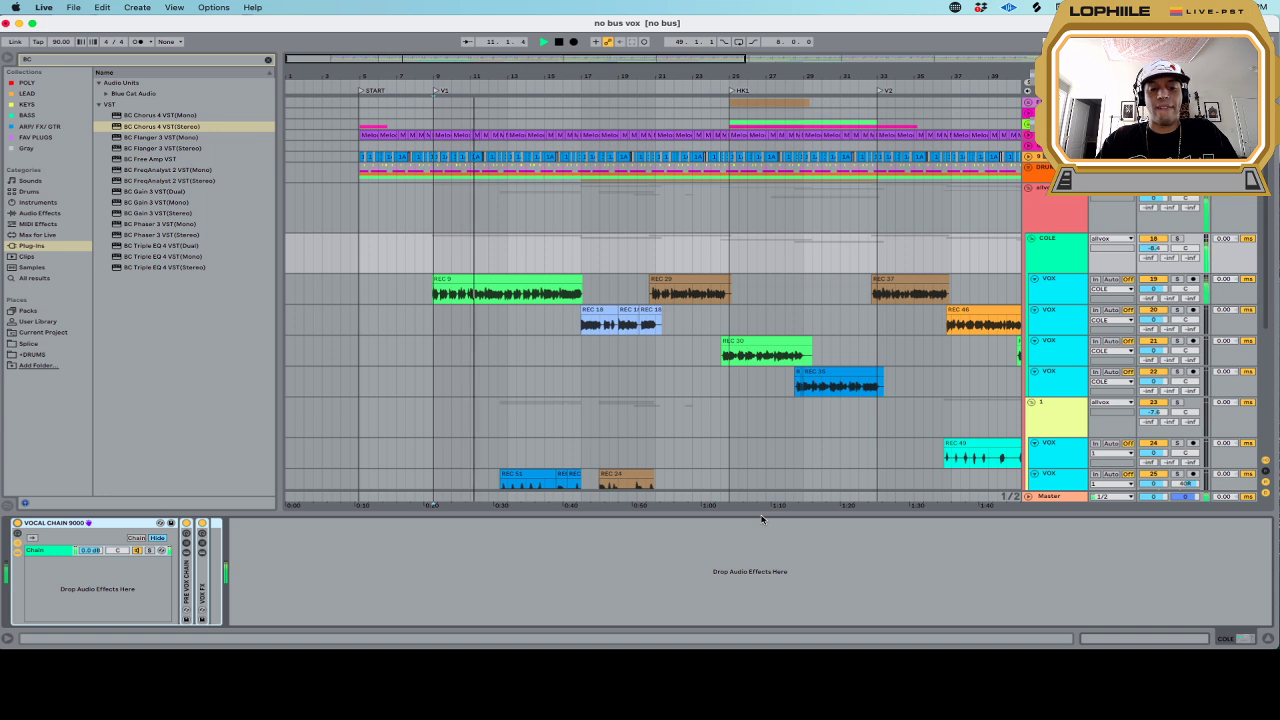
key(space)
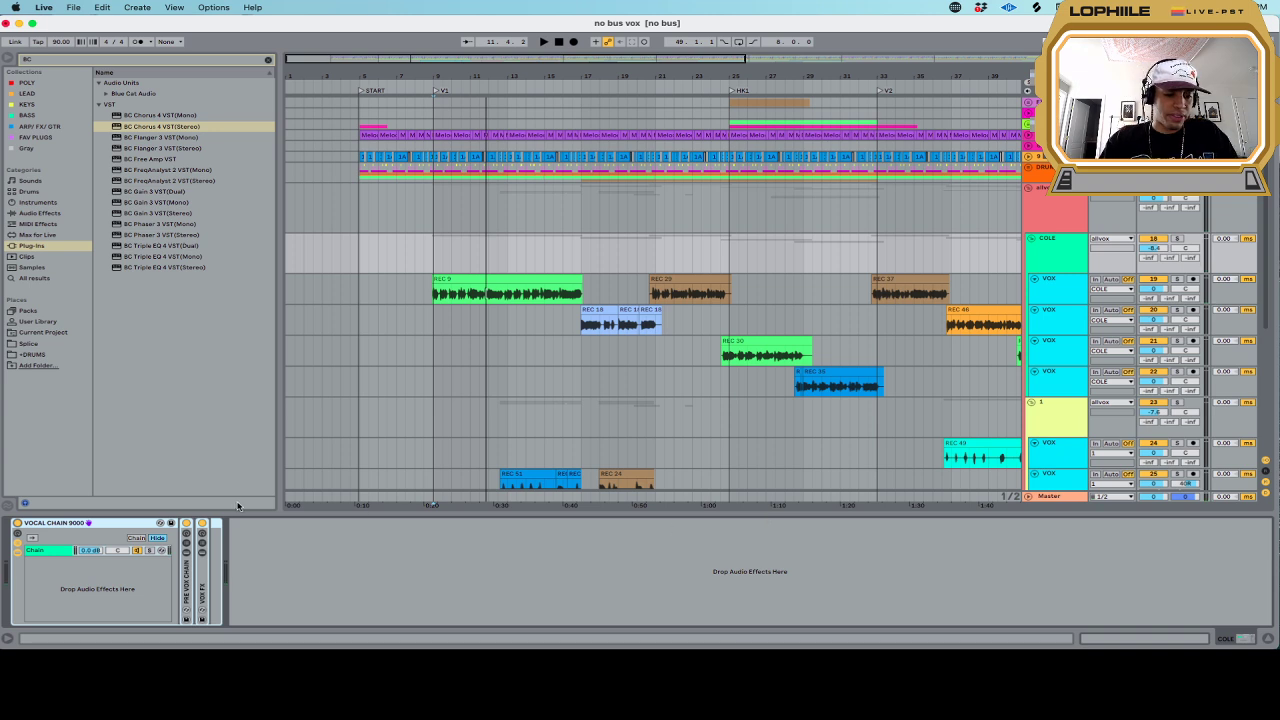
Expand the PRE VOX CHAIN rack and review the Auto-Tune Realtime, RDeEsser and RVox plug-in settings one by one
double_click(185, 555)
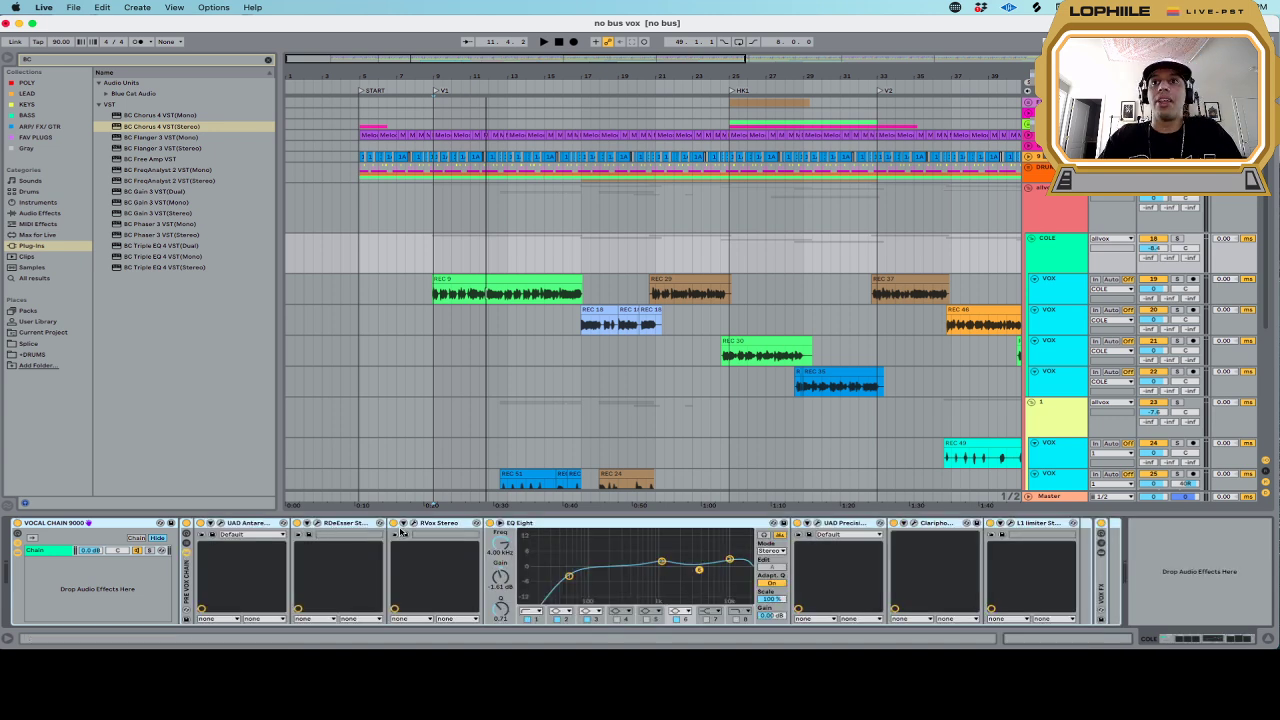
click(346, 524)
click(252, 525)
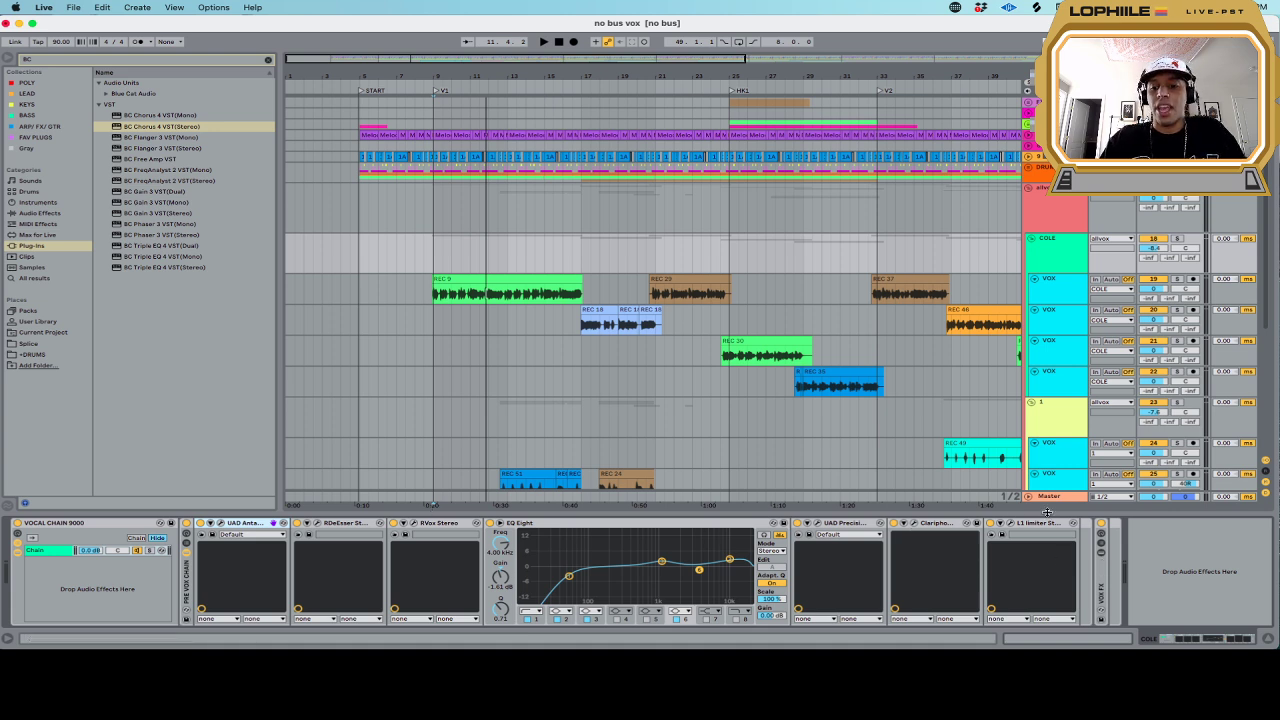
click(221, 524)
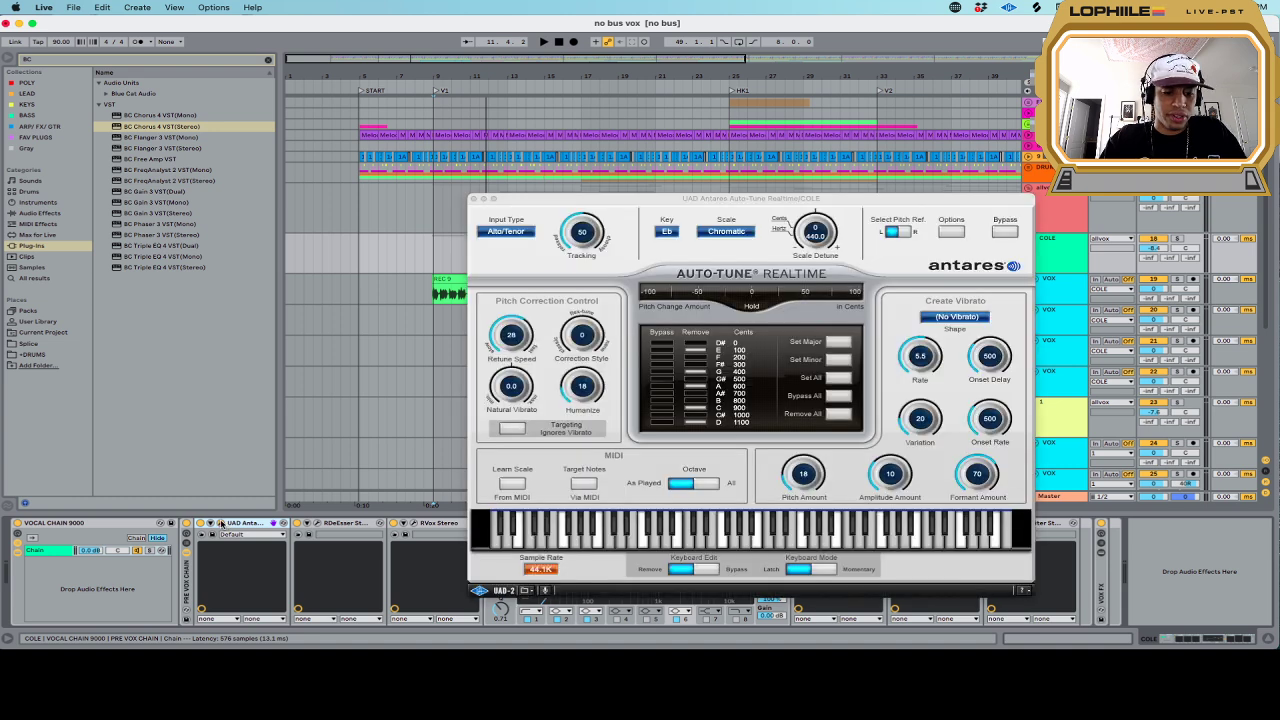
click(221, 524)
click(317, 524)
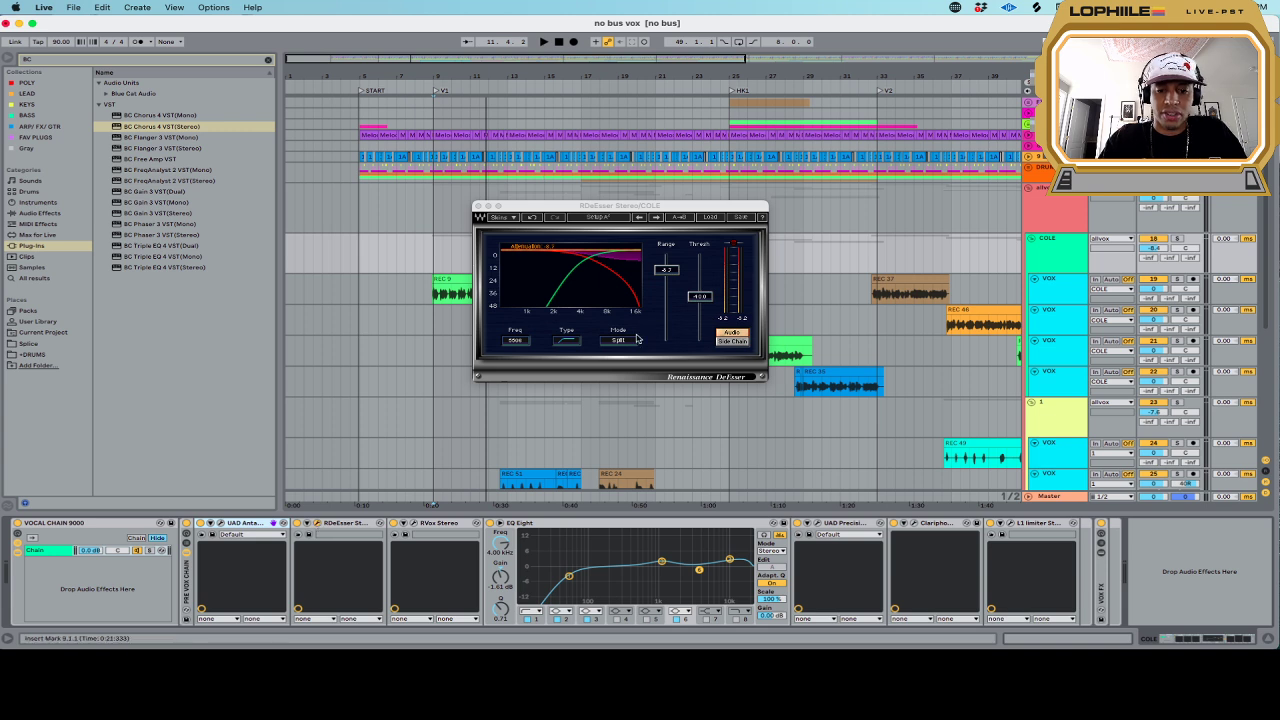
click(318, 524)
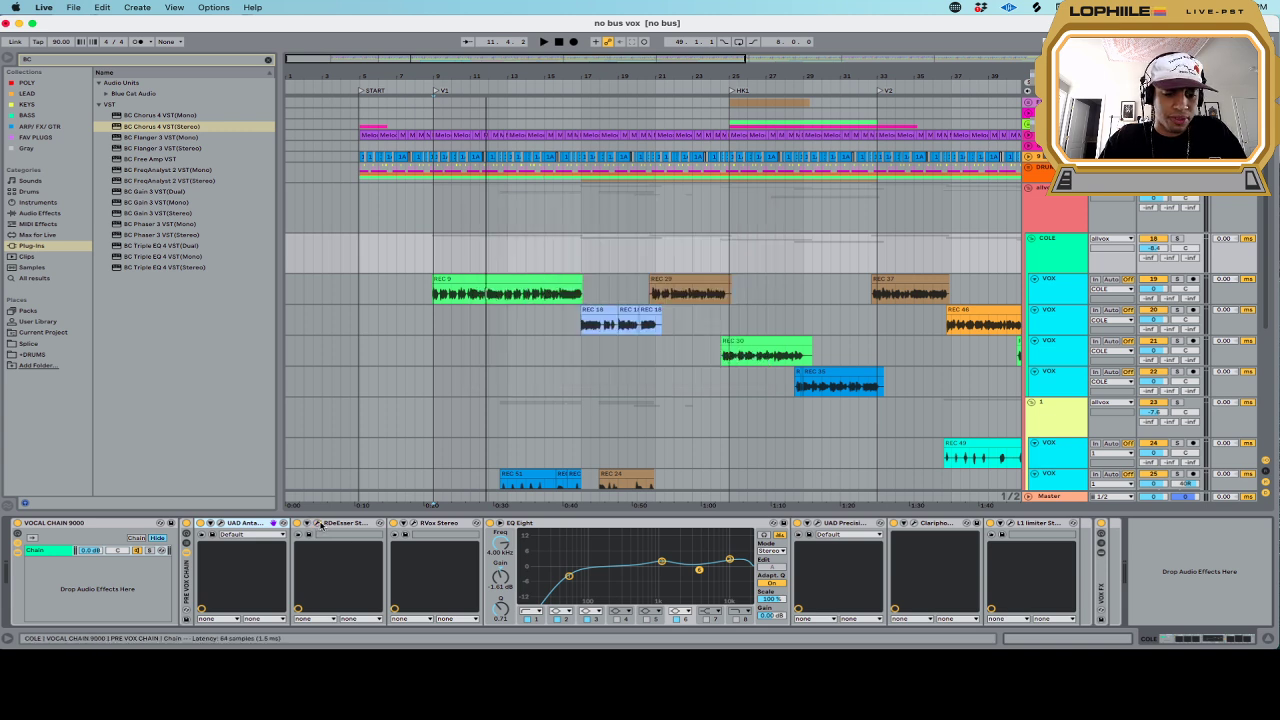
click(415, 525)
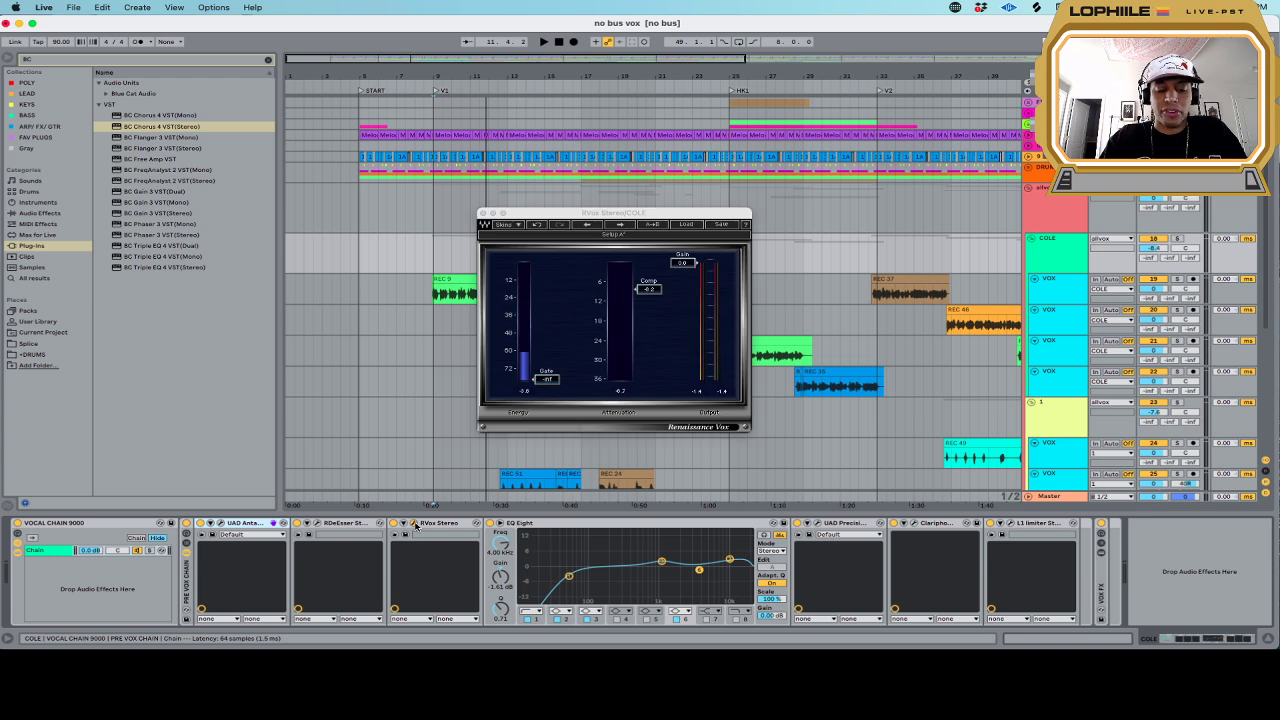
click(415, 525)
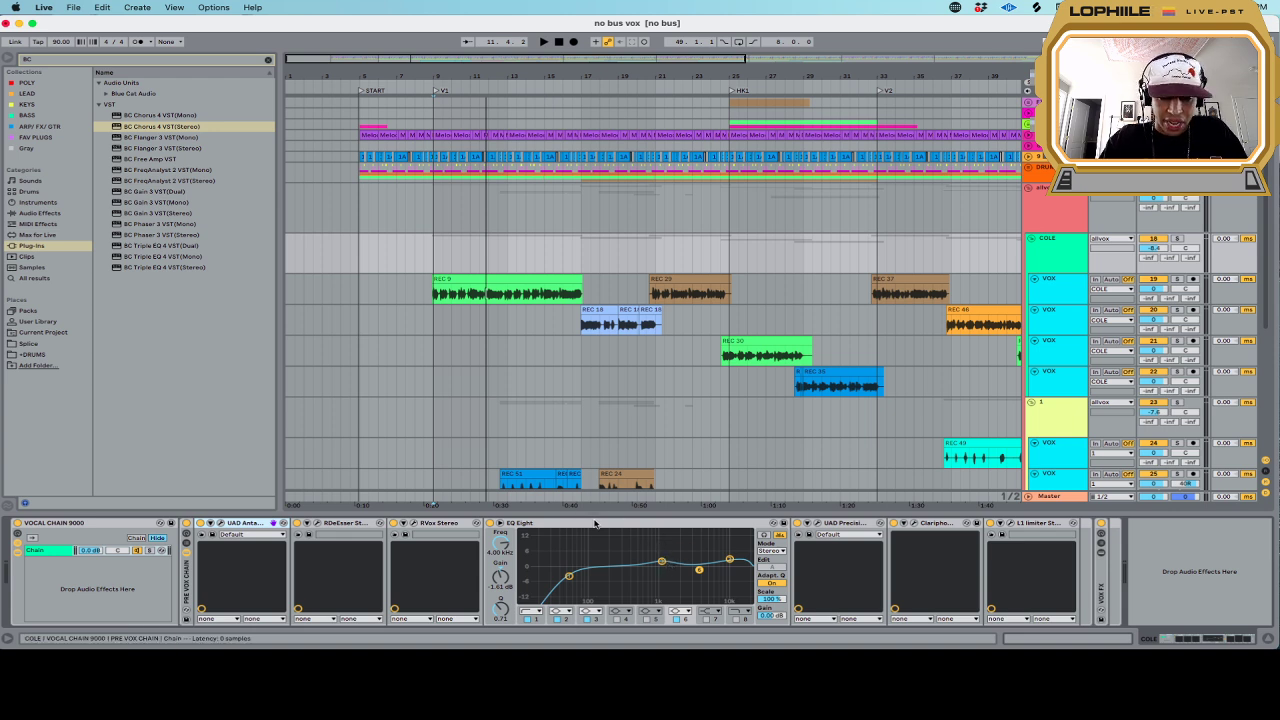
Review the EQ Eight, UAD Precision De-Esser, Clariphonic and L1 limiter settings in the PRE VOX CHAIN
click(722, 538)
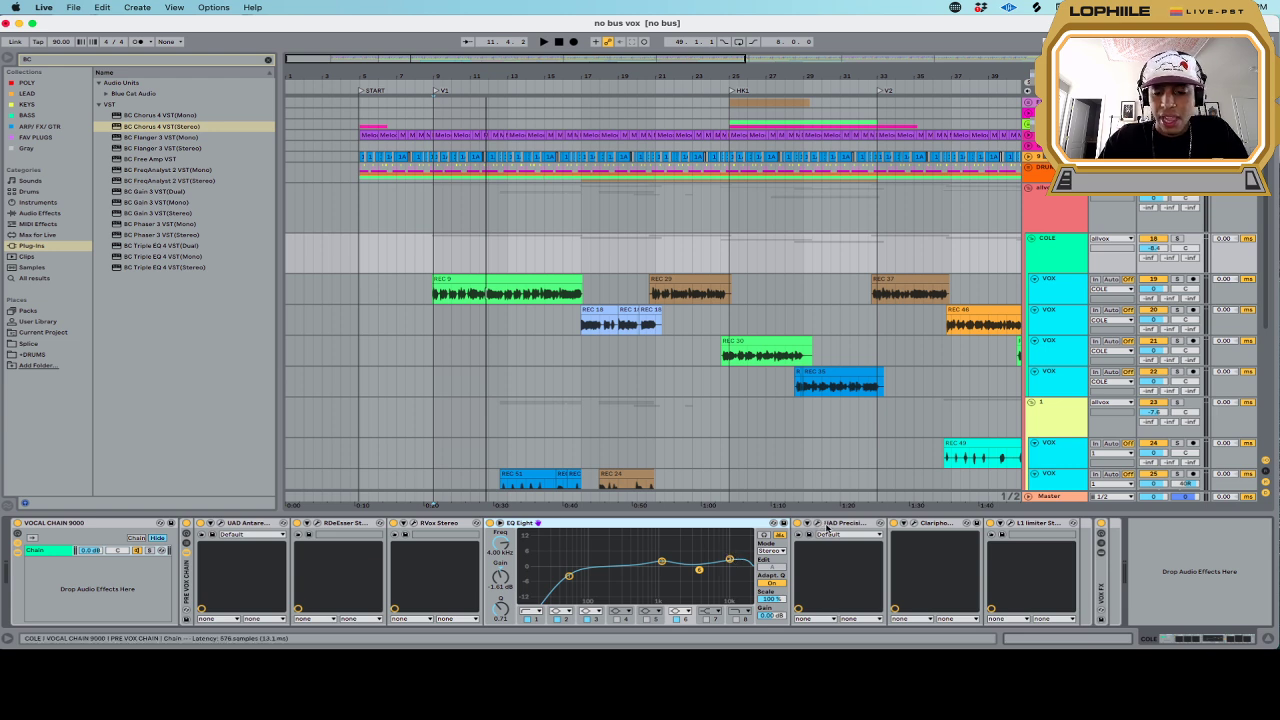
click(818, 524)
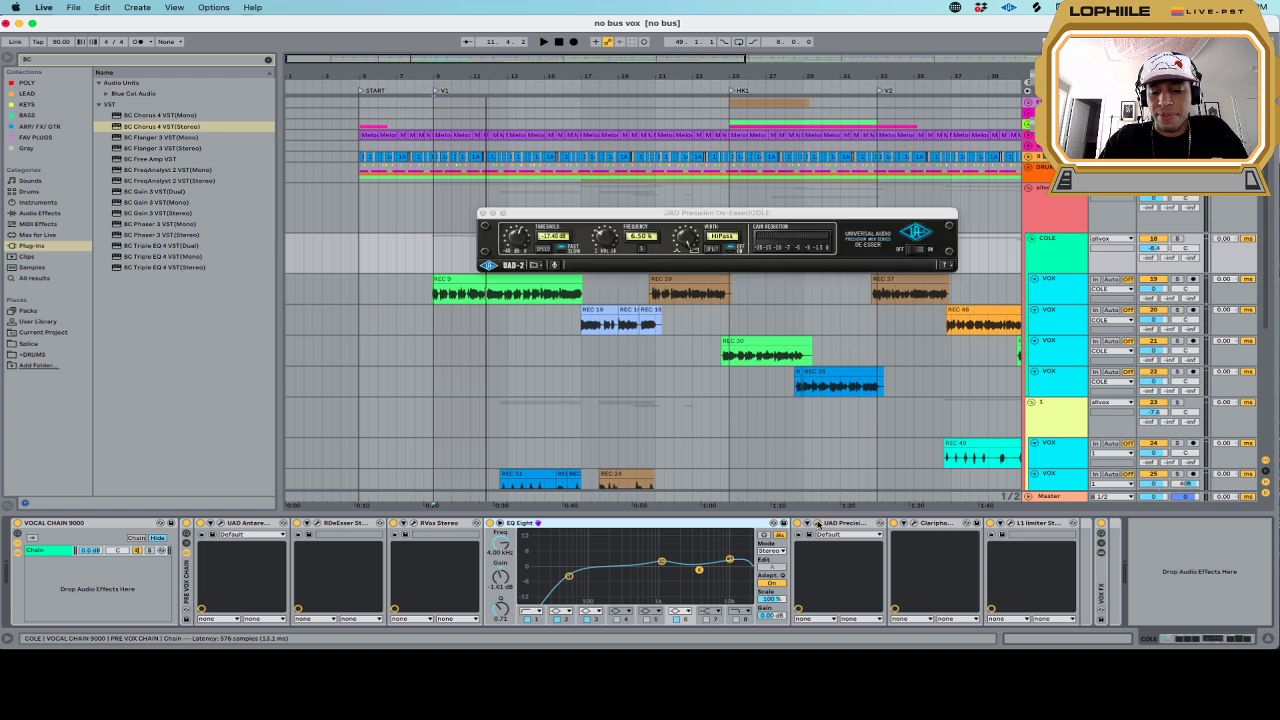
click(915, 524)
click(850, 524)
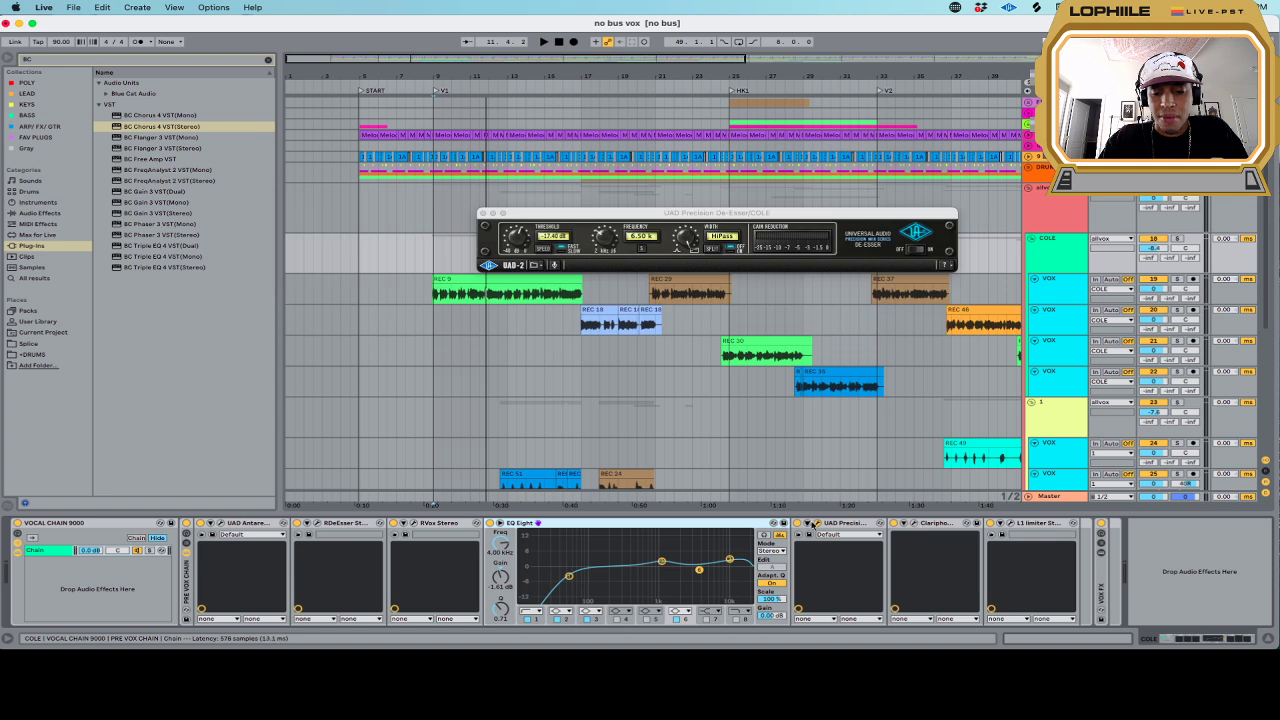
click(818, 524)
click(818, 524)
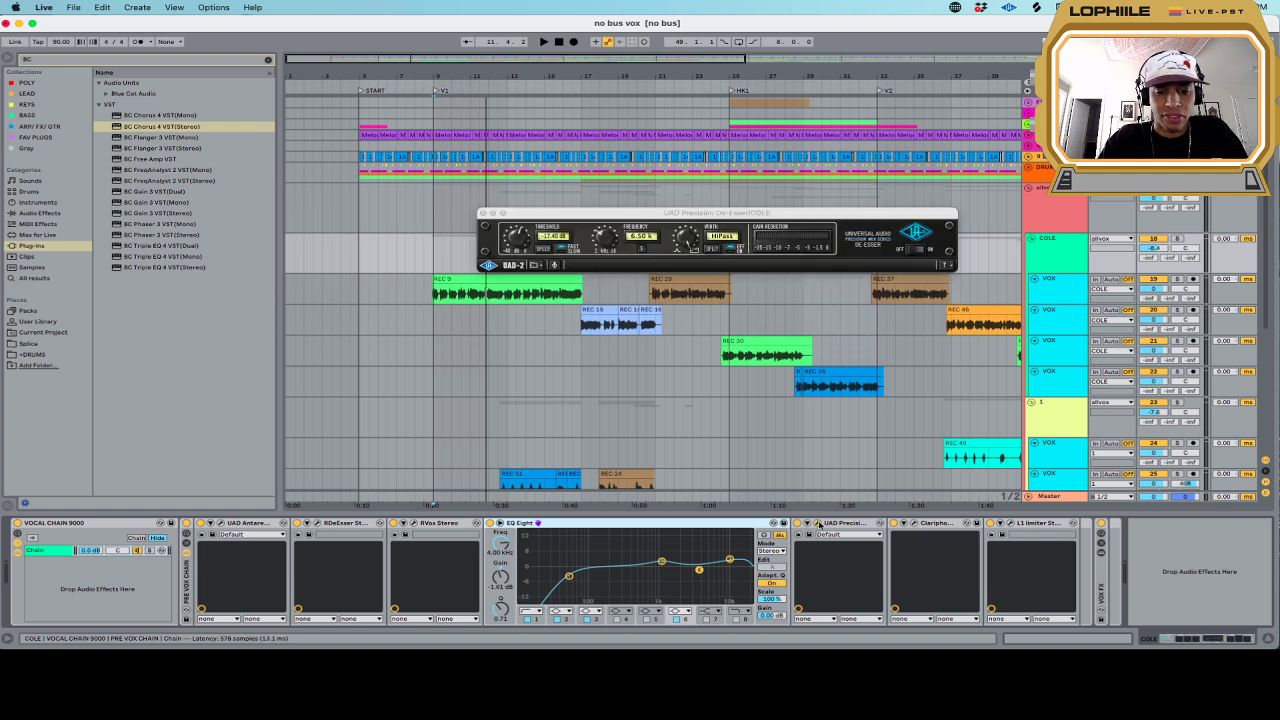
click(914, 524)
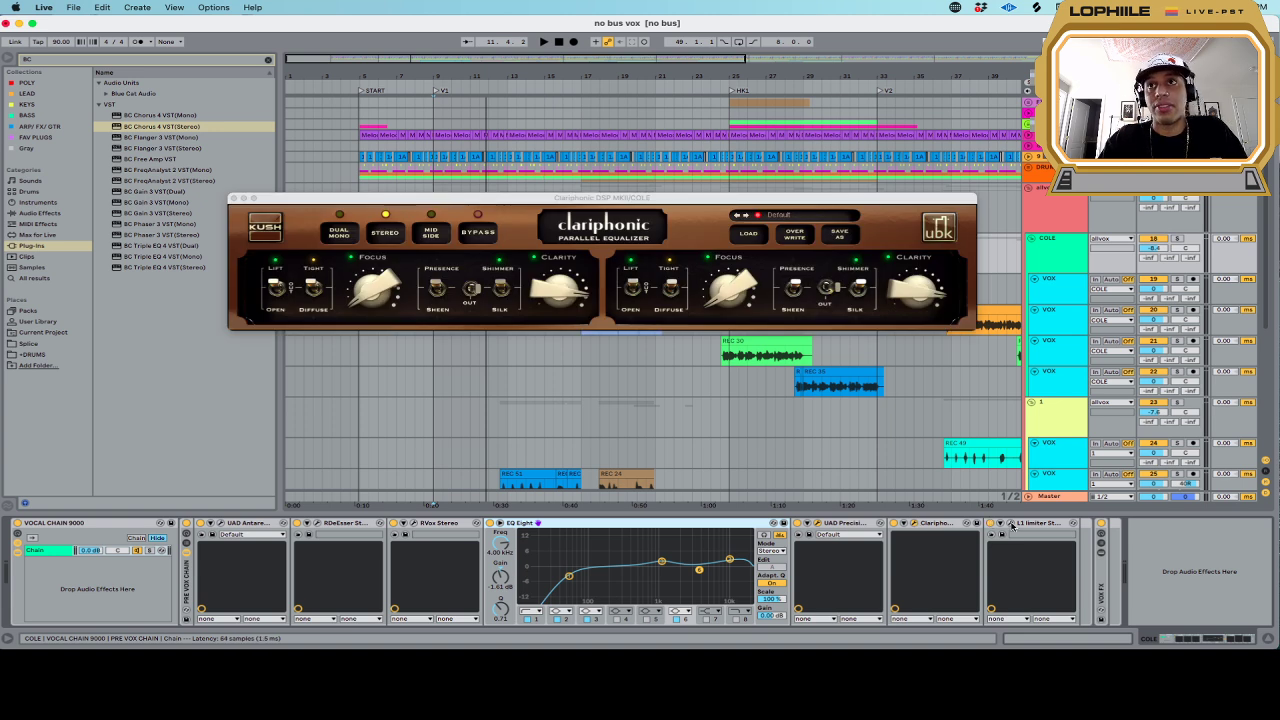
click(1012, 525)
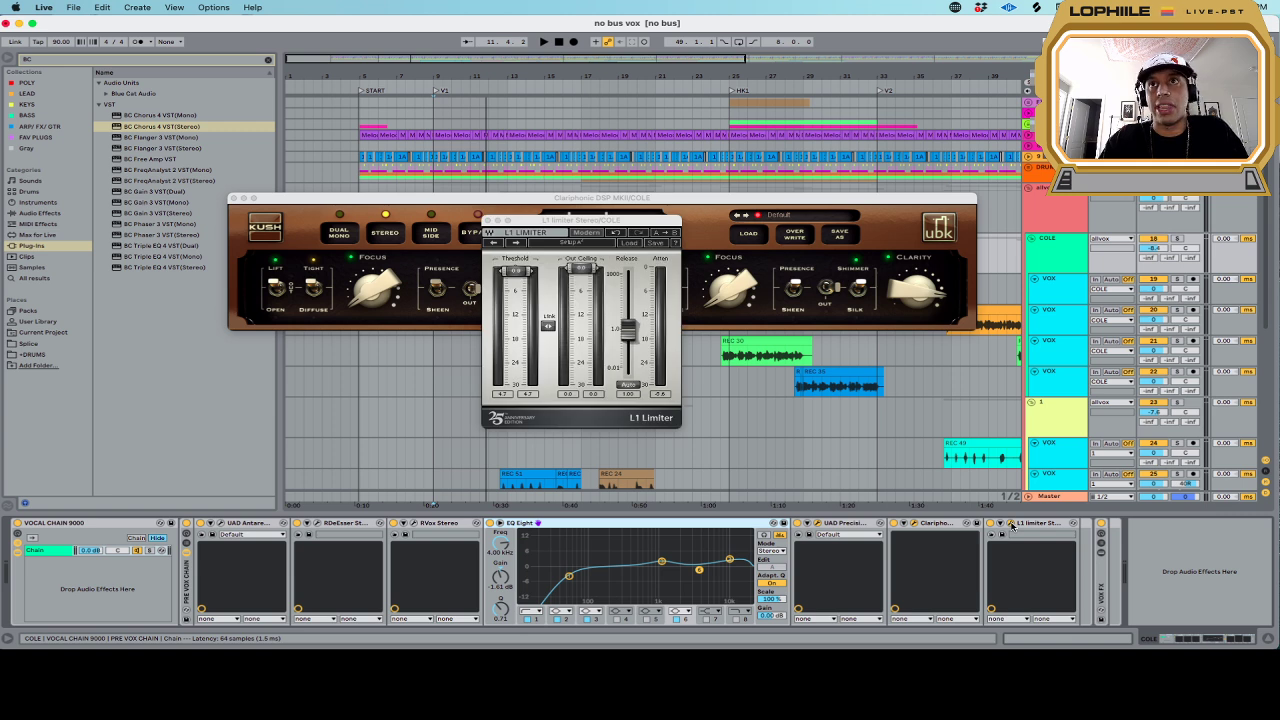
click(1012, 525)
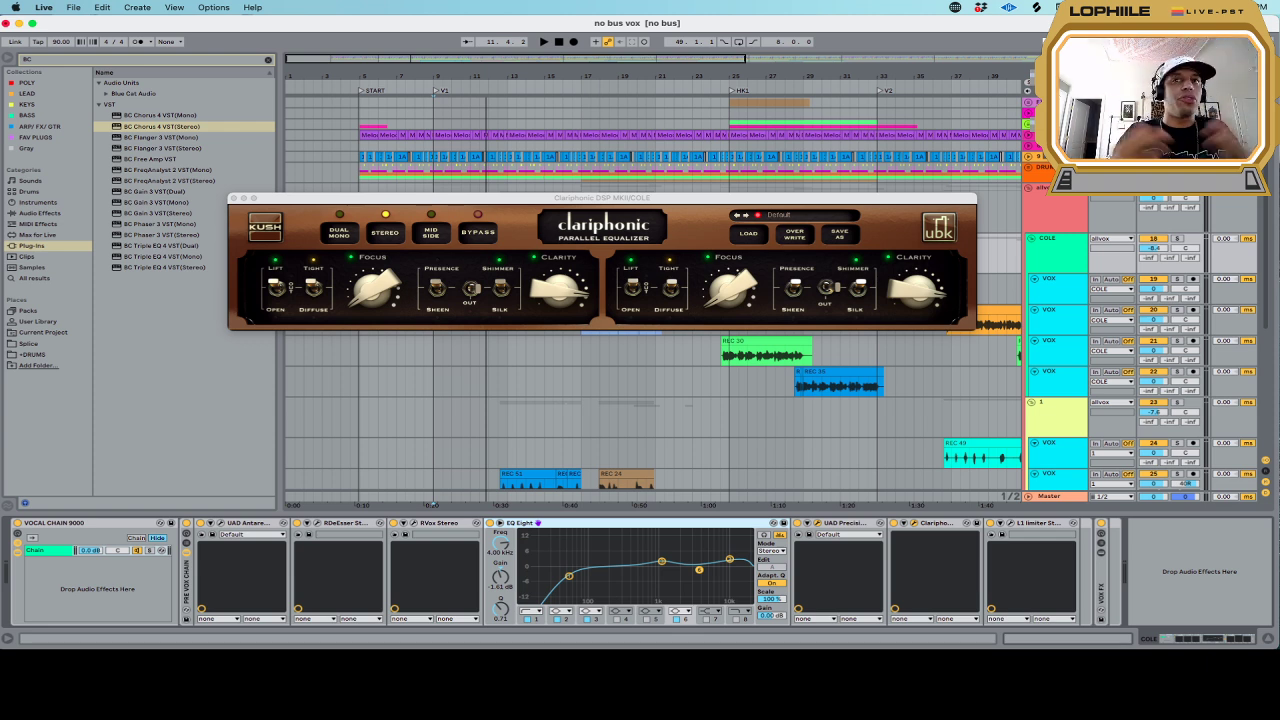
Close the open UAD Precision De-Esser and Clariphonic plug-in windows
key(super+Tab)
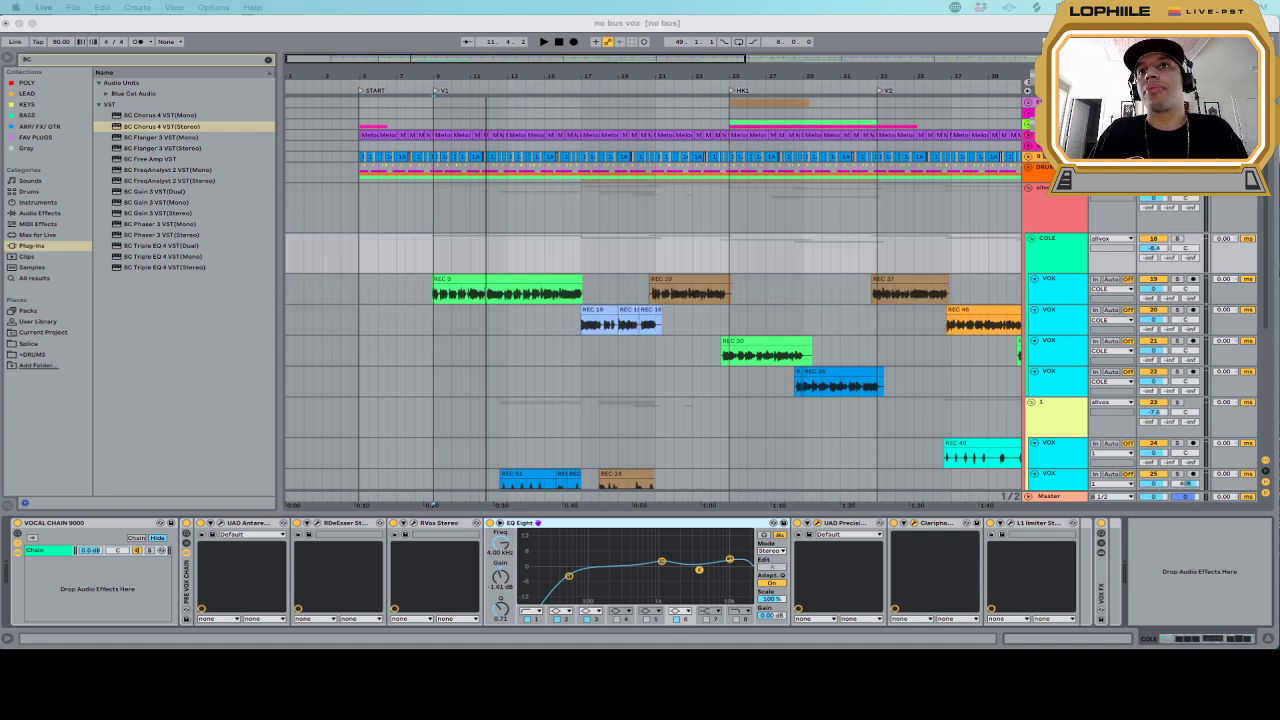
key(super+Tab)
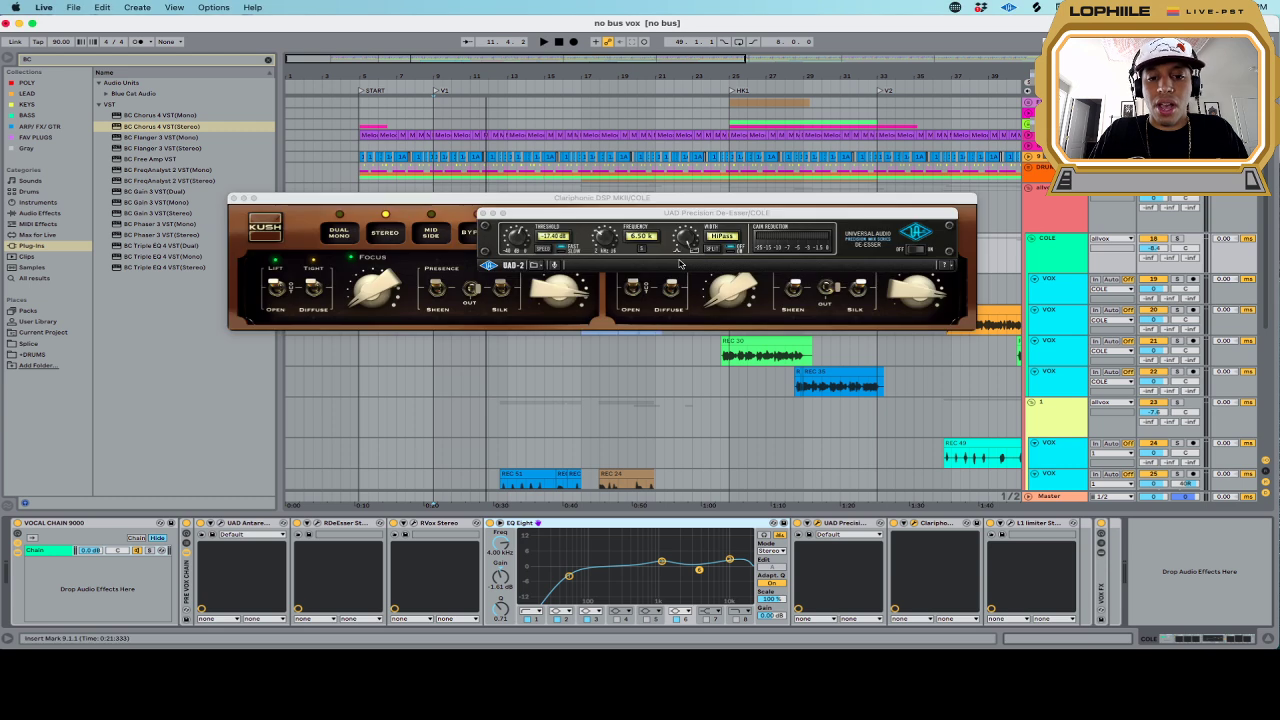
click(480, 213)
click(236, 199)
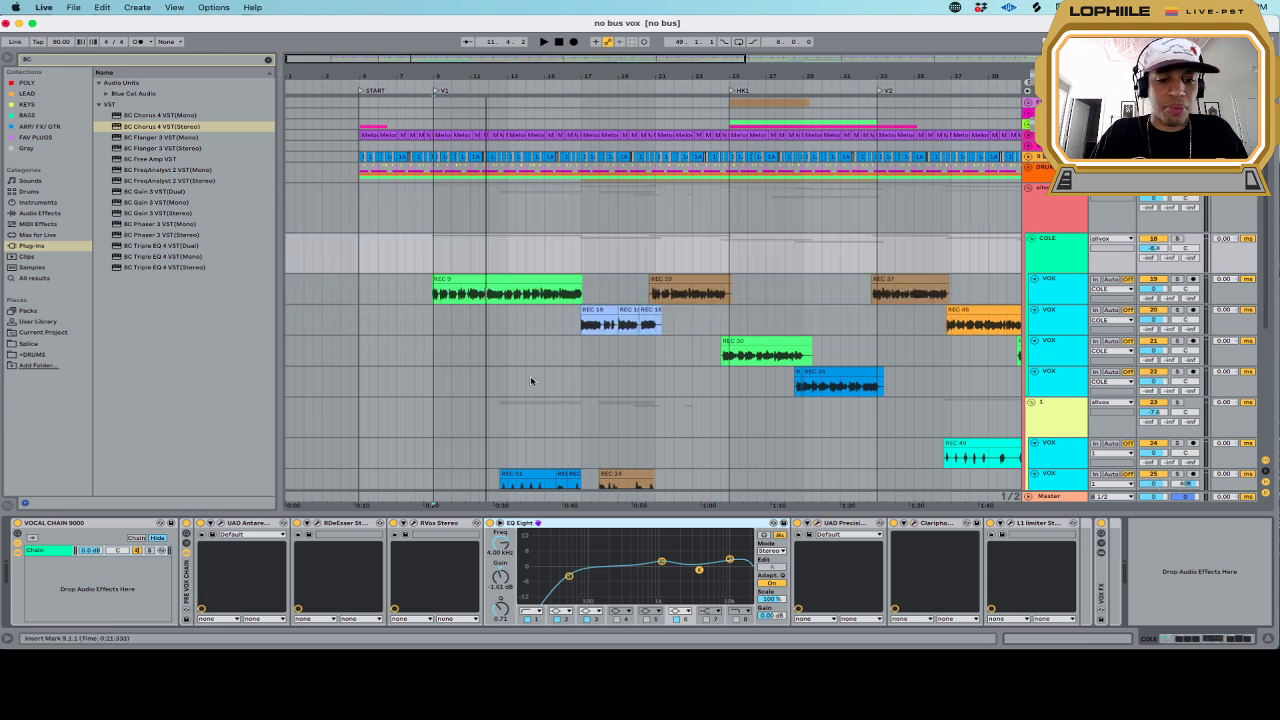
Expand the VOX FX rack and bring its chain list and nested delay rack into view
click(1101, 543)
click(1101, 553)
scroll(1050, 560, right, 8)
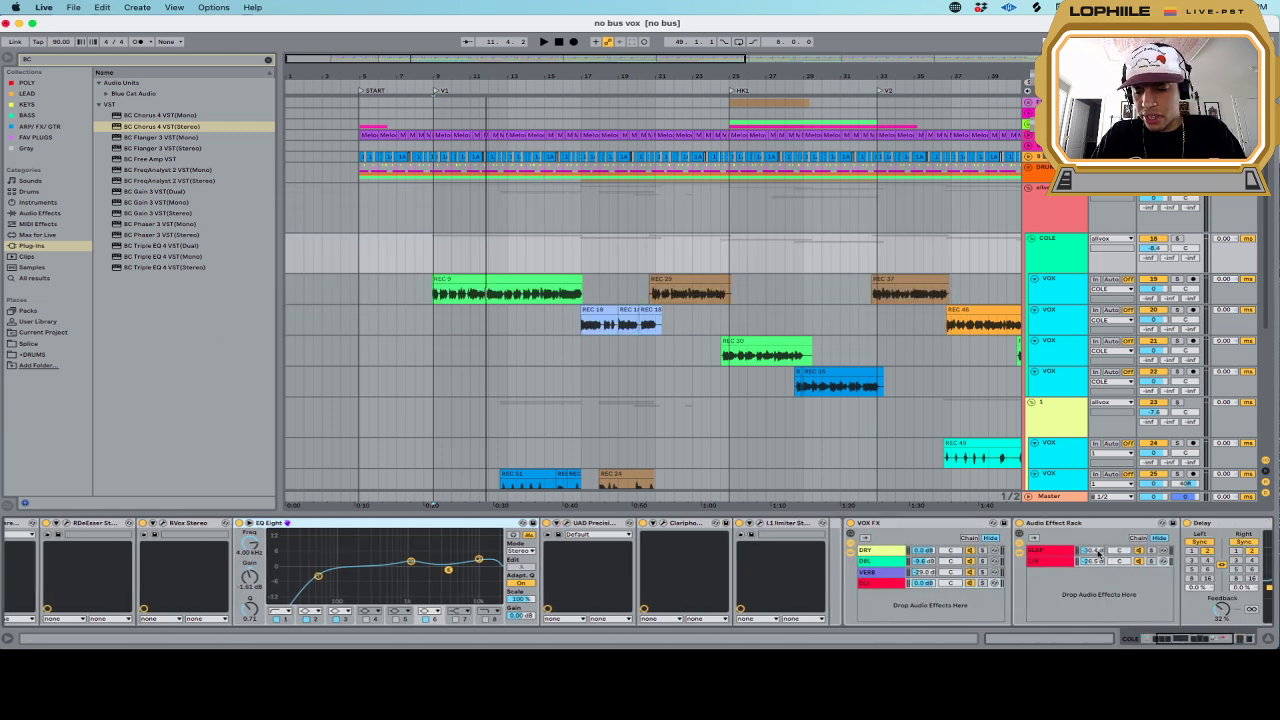
Delete the flat EQ Eight from the DRY chain of the VOX FX rack
click(644, 551)
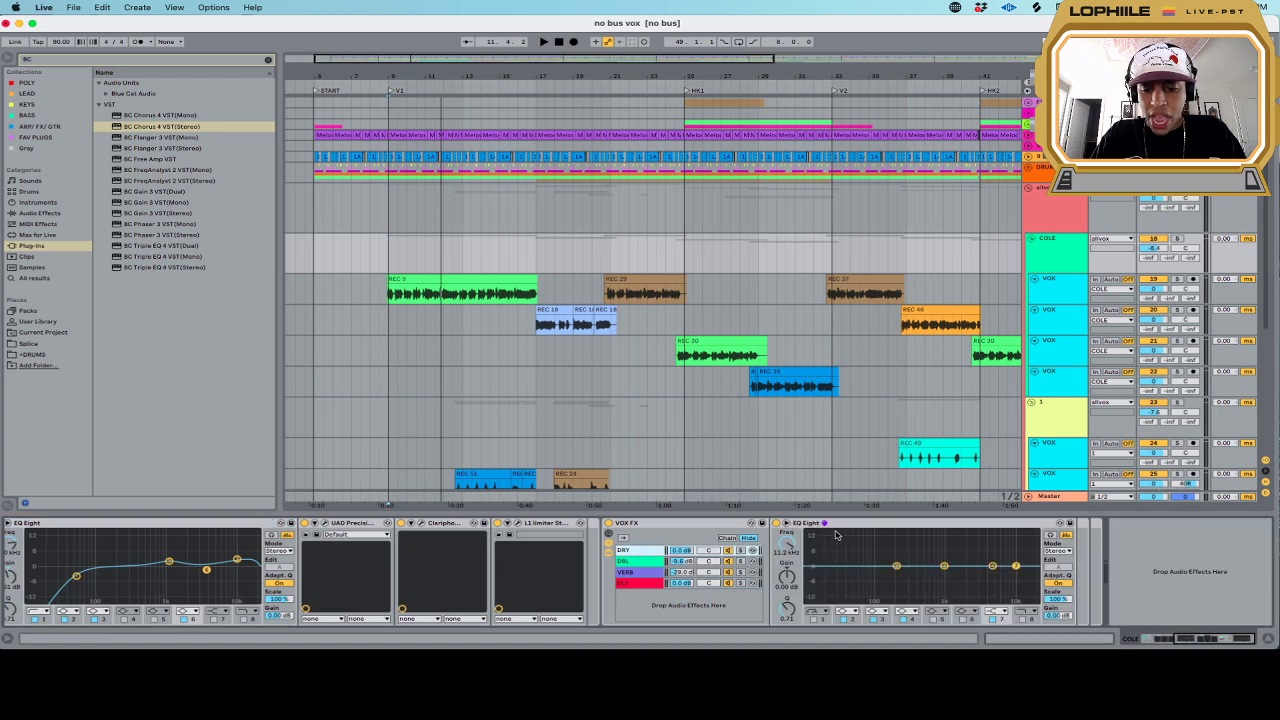
click(786, 523)
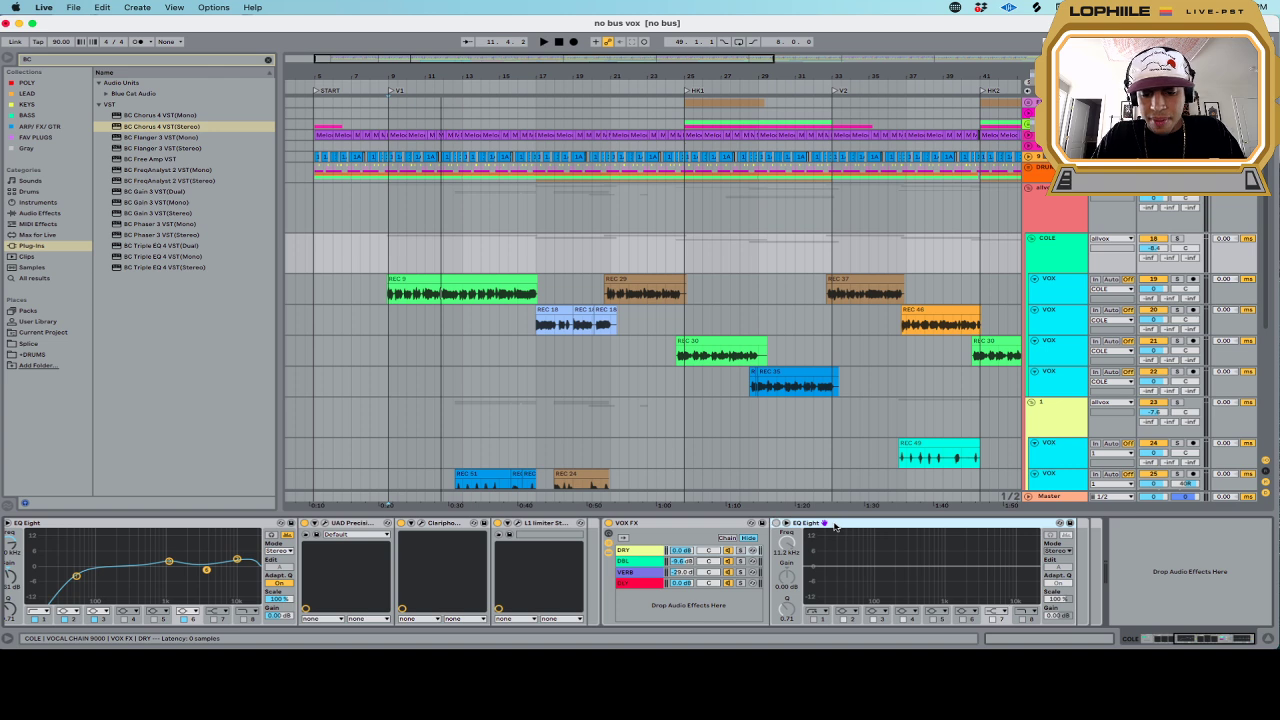
key(Delete)
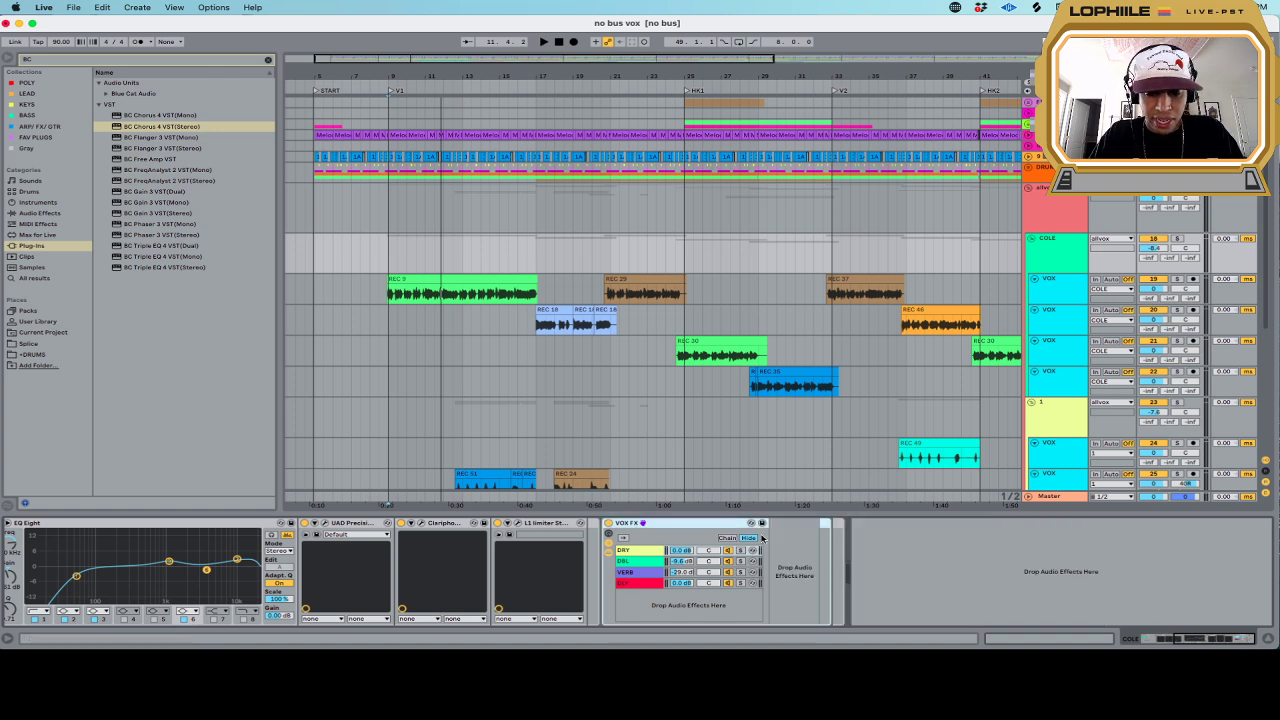
Solo the DRY chain and the COLE group, and listen to the dry vocal
click(656, 553)
click(741, 551)
key(space)
click(1176, 239)
key(space)
Audition the DBL chain in solo and review its Doubler2 plug-in settings
click(628, 561)
click(741, 562)
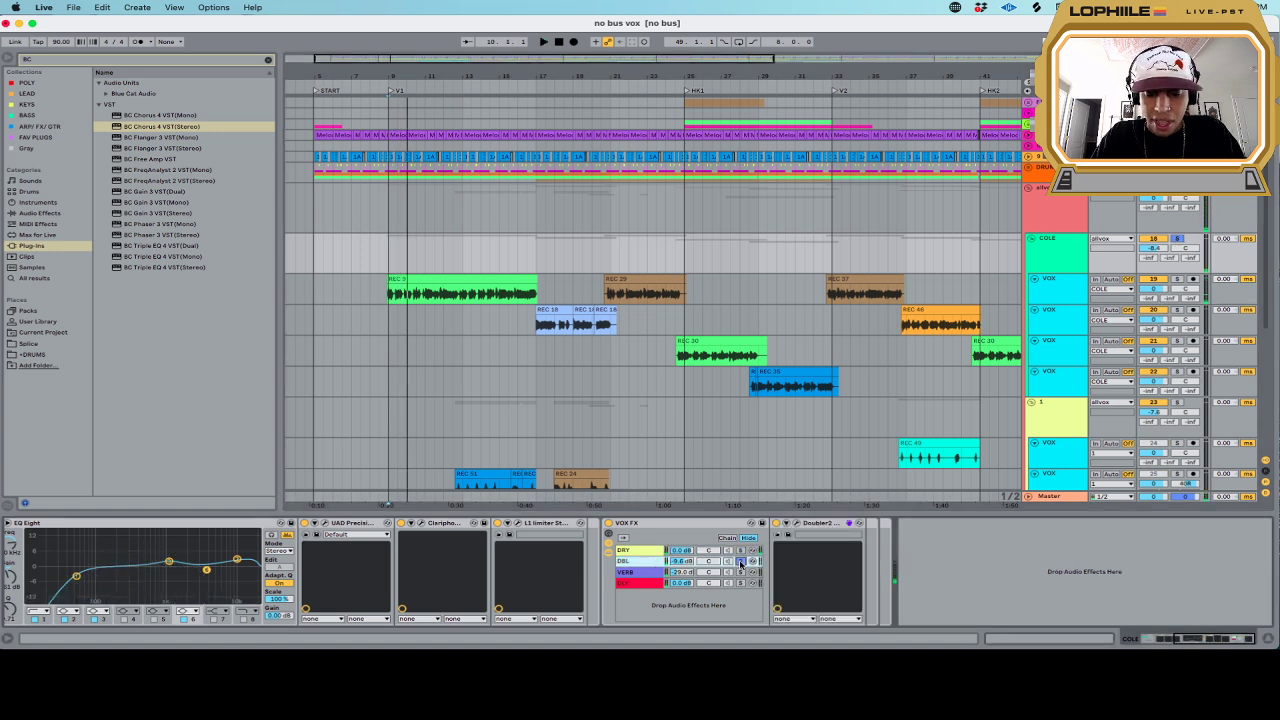
key(space)
click(798, 523)
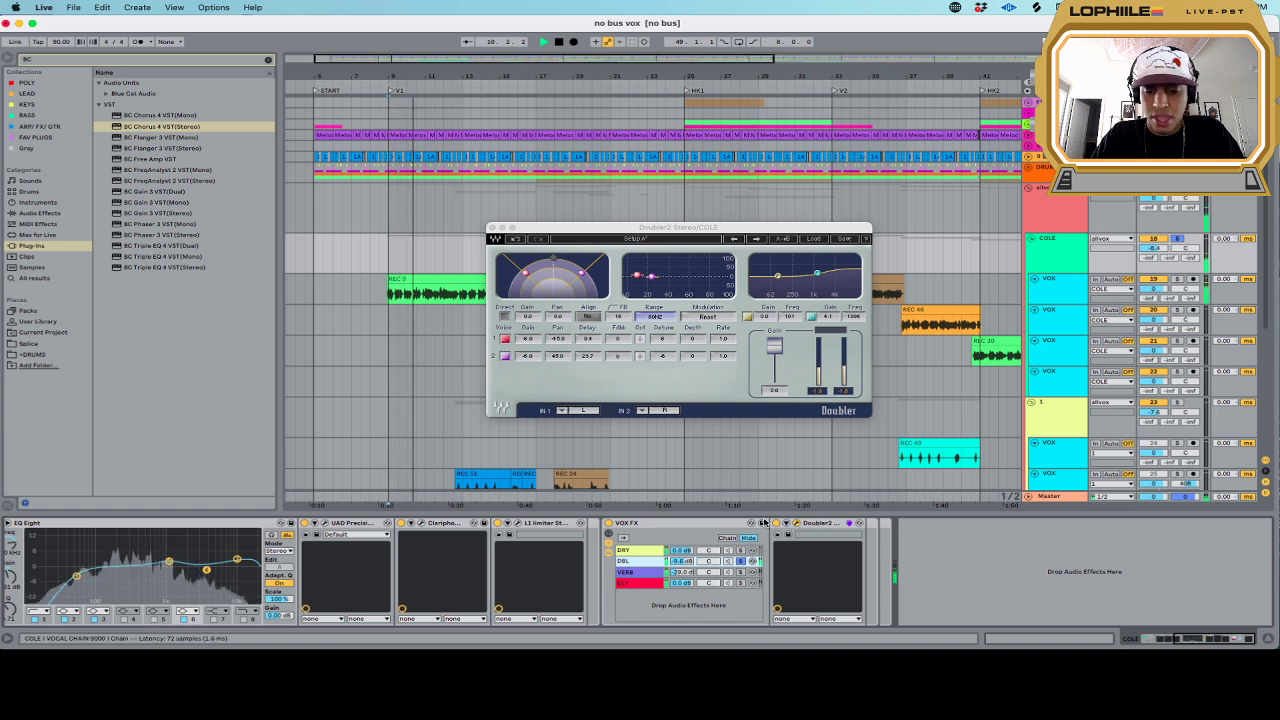
click(795, 523)
key(space)
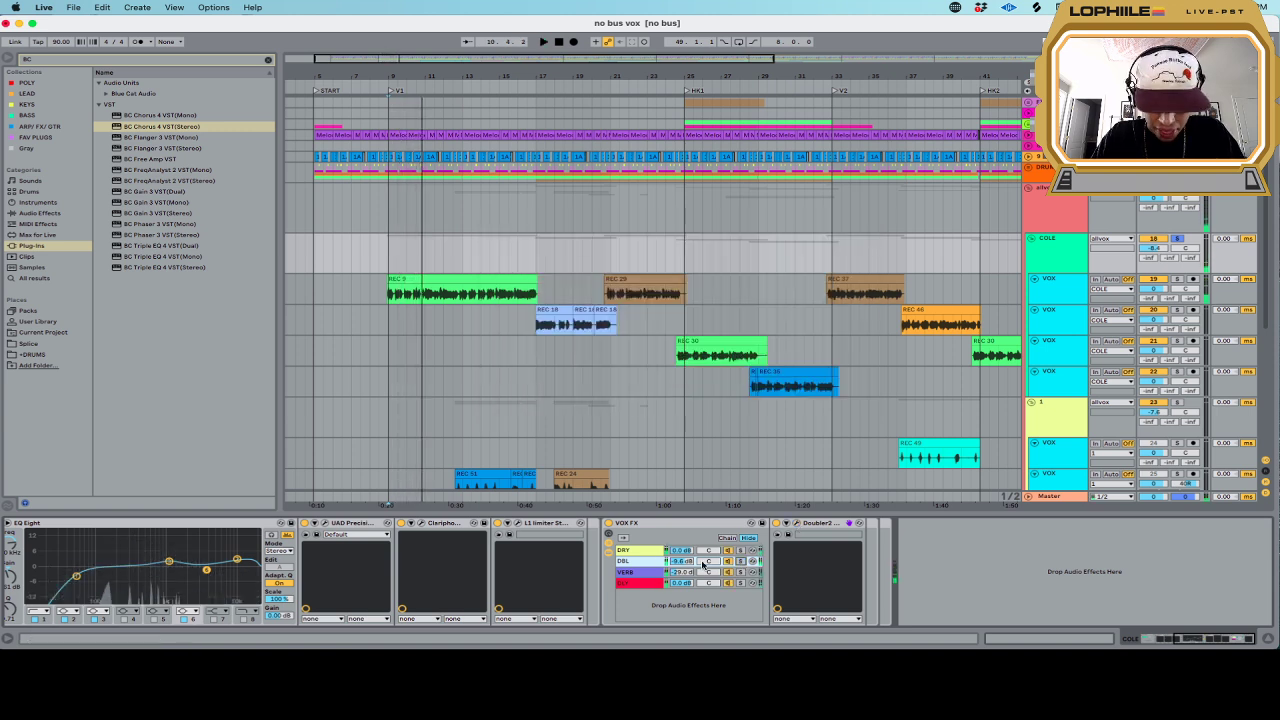
Audition the VERB chain in solo and review the Reverb device in the VERBZ rack's ROOM chain
click(643, 574)
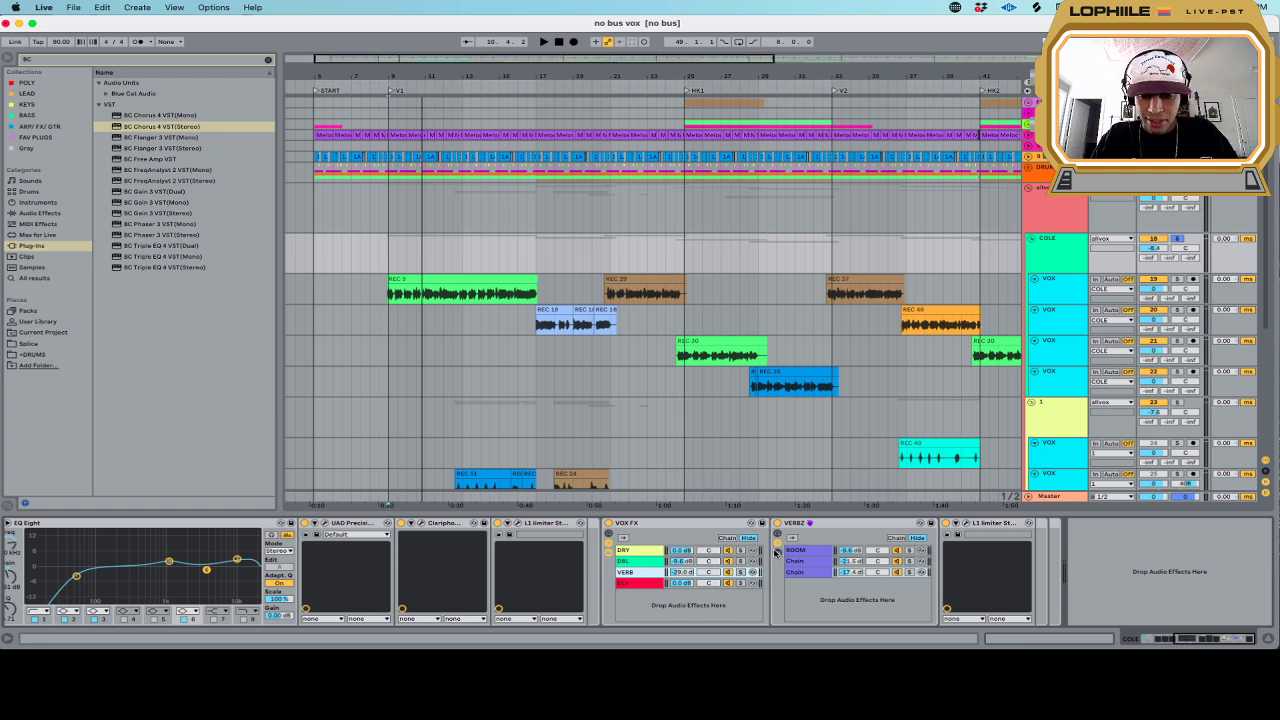
click(740, 572)
key(space)
click(849, 553)
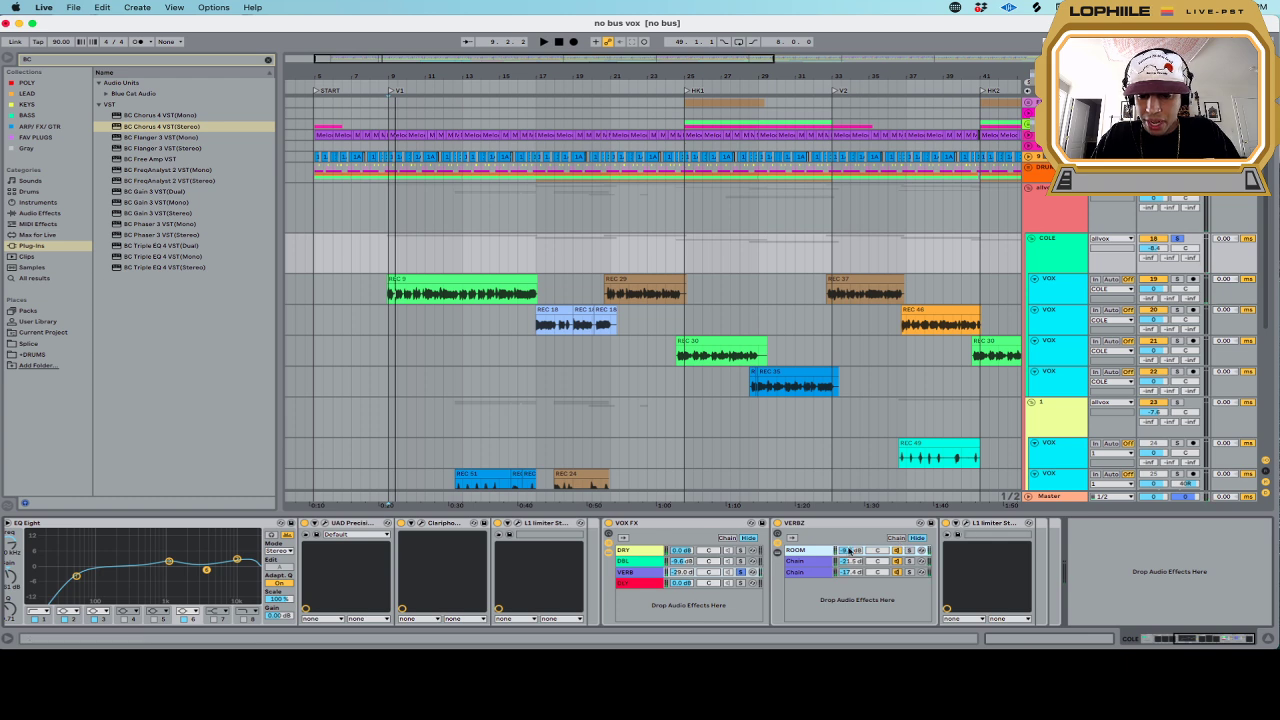
click(778, 555)
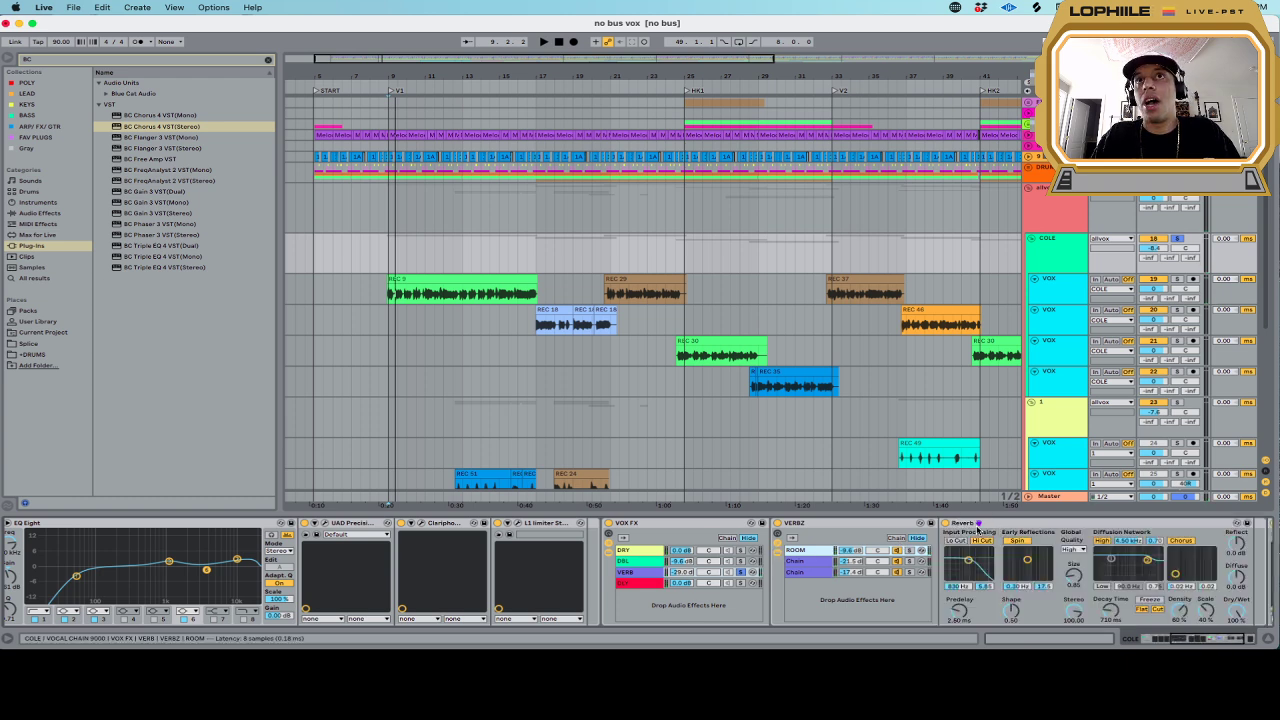
scroll(975, 528, right, 3)
scroll(915, 530, right, 3)
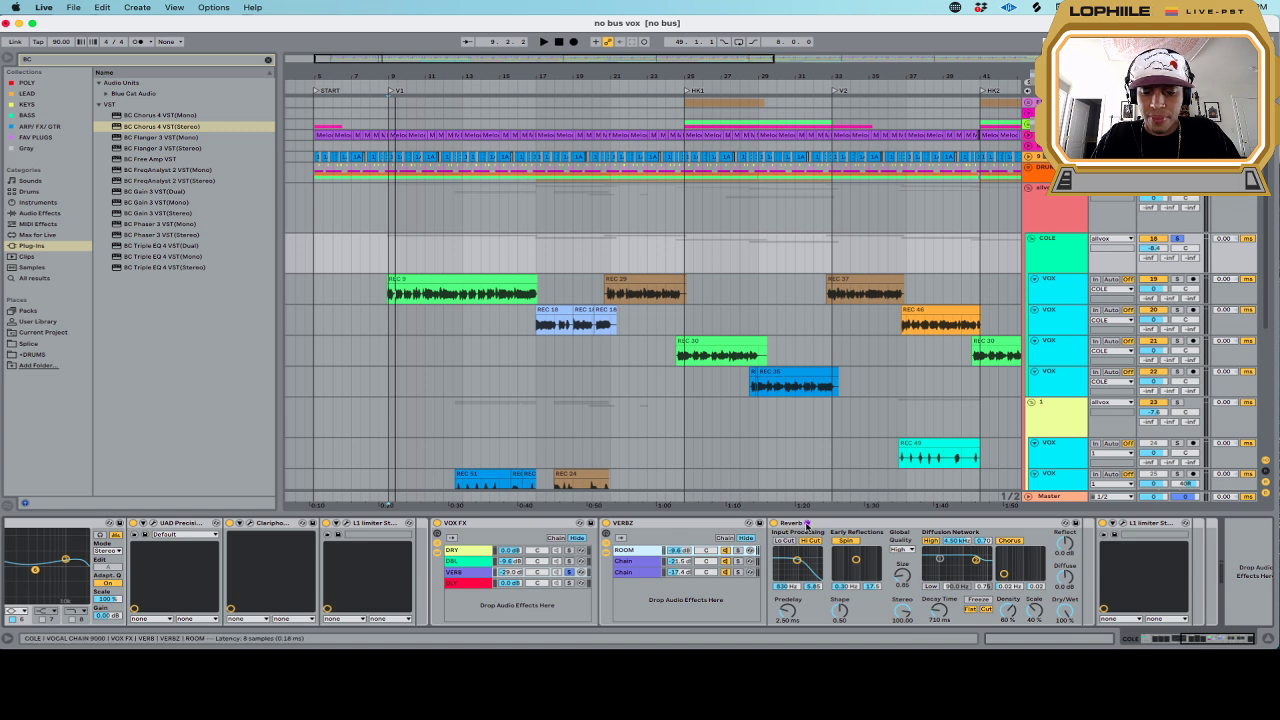
Review the ValhallaVintageVerb and RVerb settings in the VERBZ rack's two unnamed chains, and collapse the rack's device view
click(637, 562)
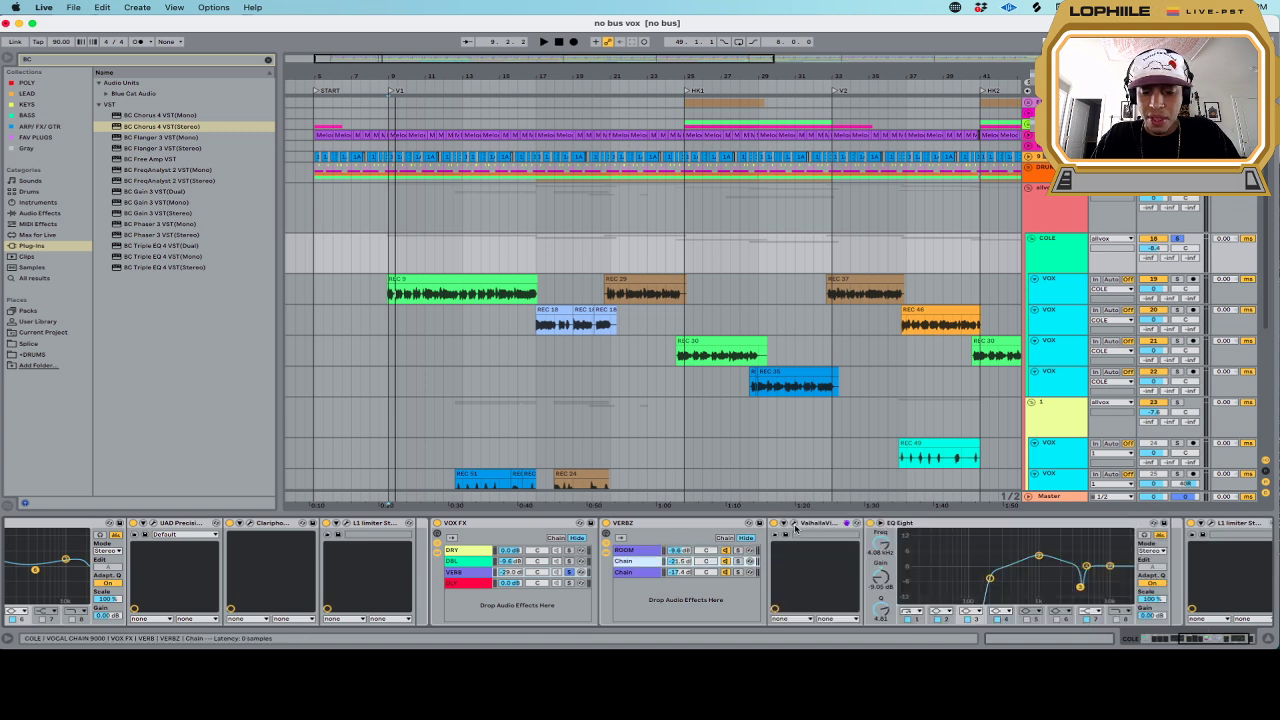
click(794, 524)
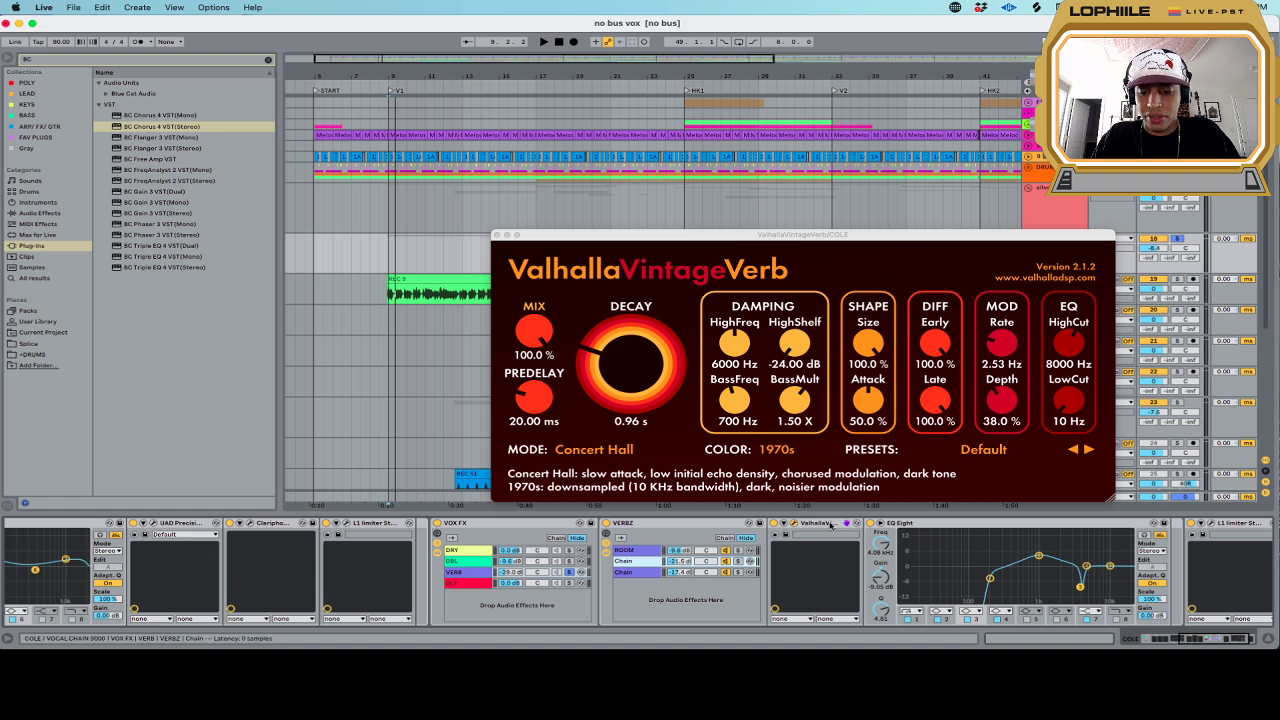
click(795, 525)
click(637, 573)
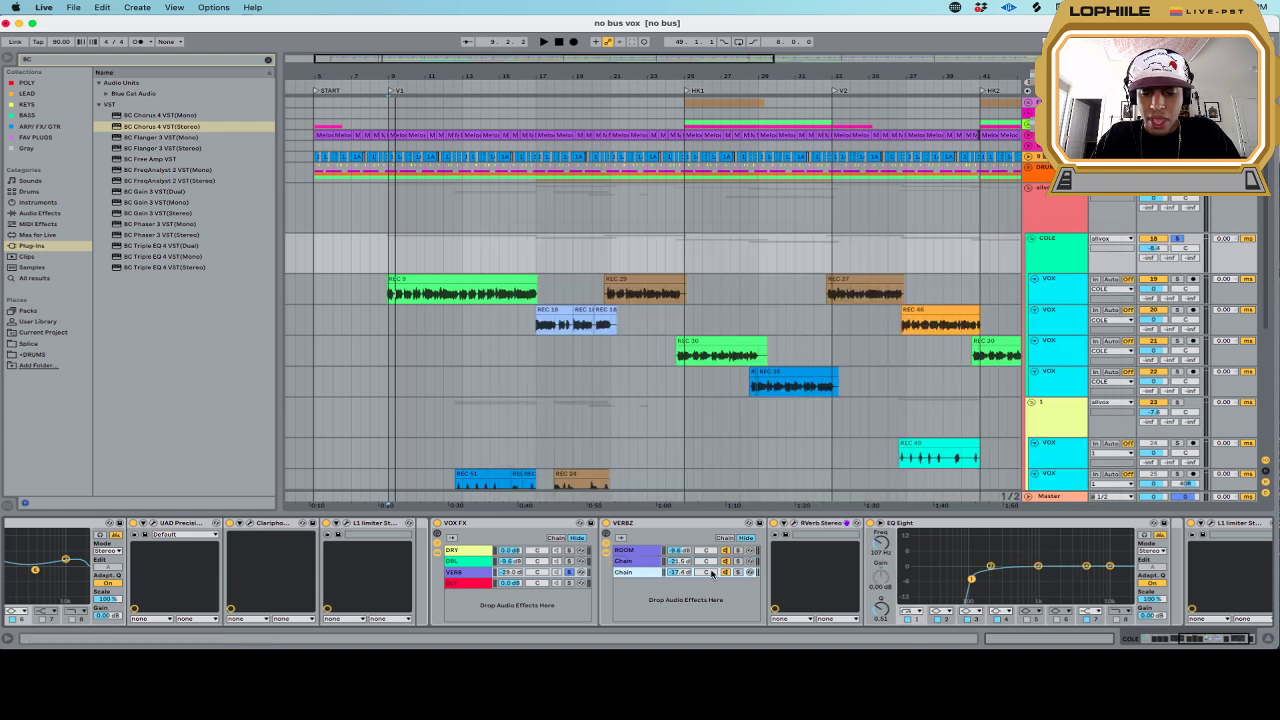
click(793, 524)
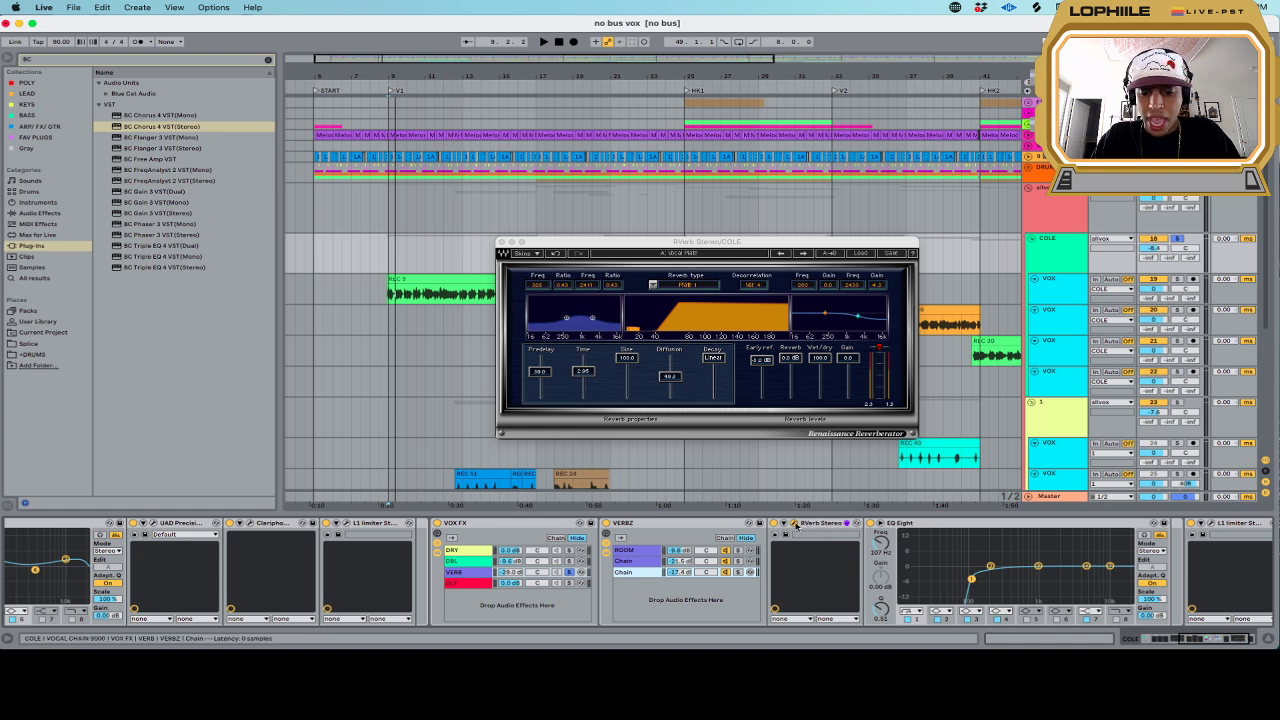
click(793, 524)
click(606, 551)
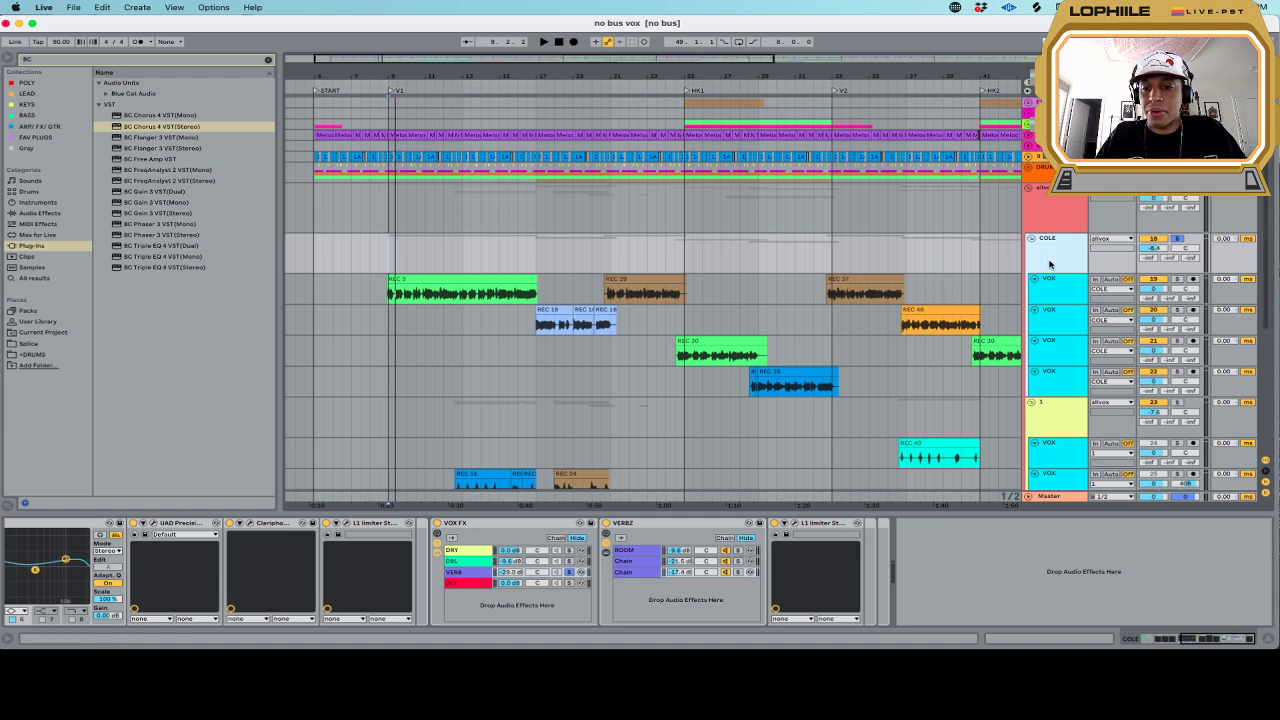
Check the device chains of the individual VOX tracks against that of the COLE group
click(1053, 298)
click(1053, 321)
click(1058, 344)
click(1068, 383)
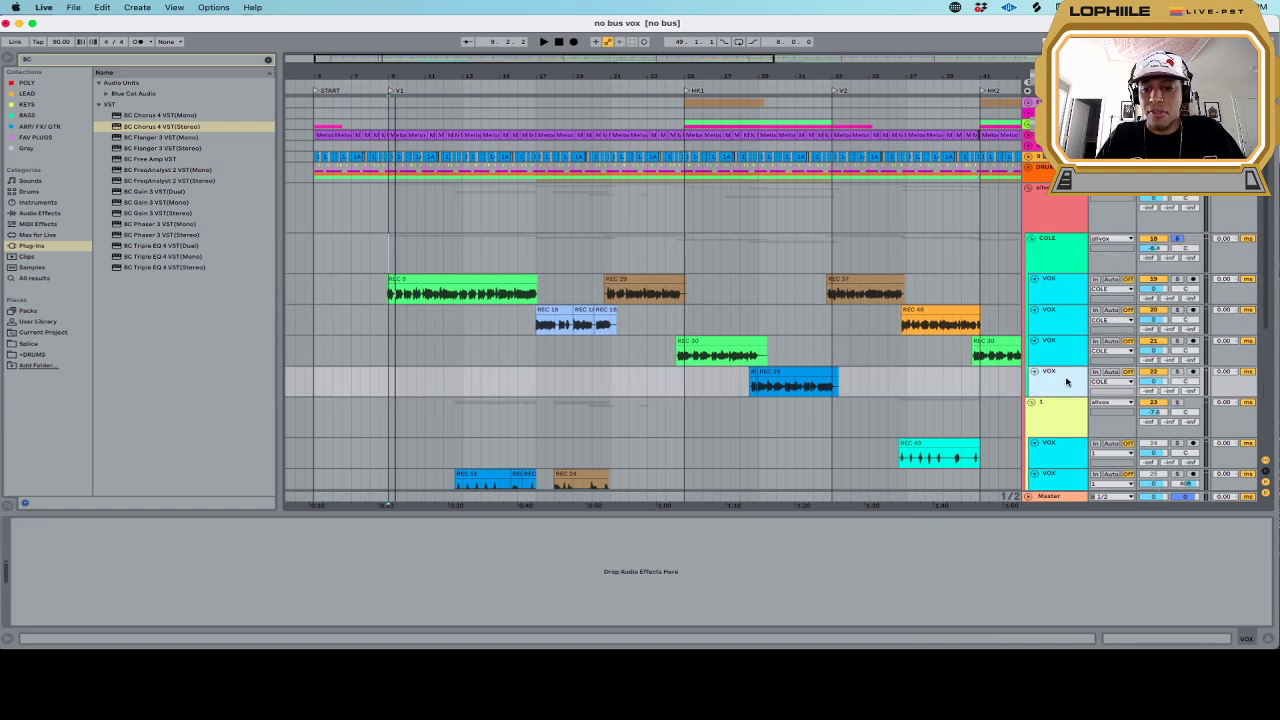
click(1062, 357)
click(1059, 314)
click(1059, 292)
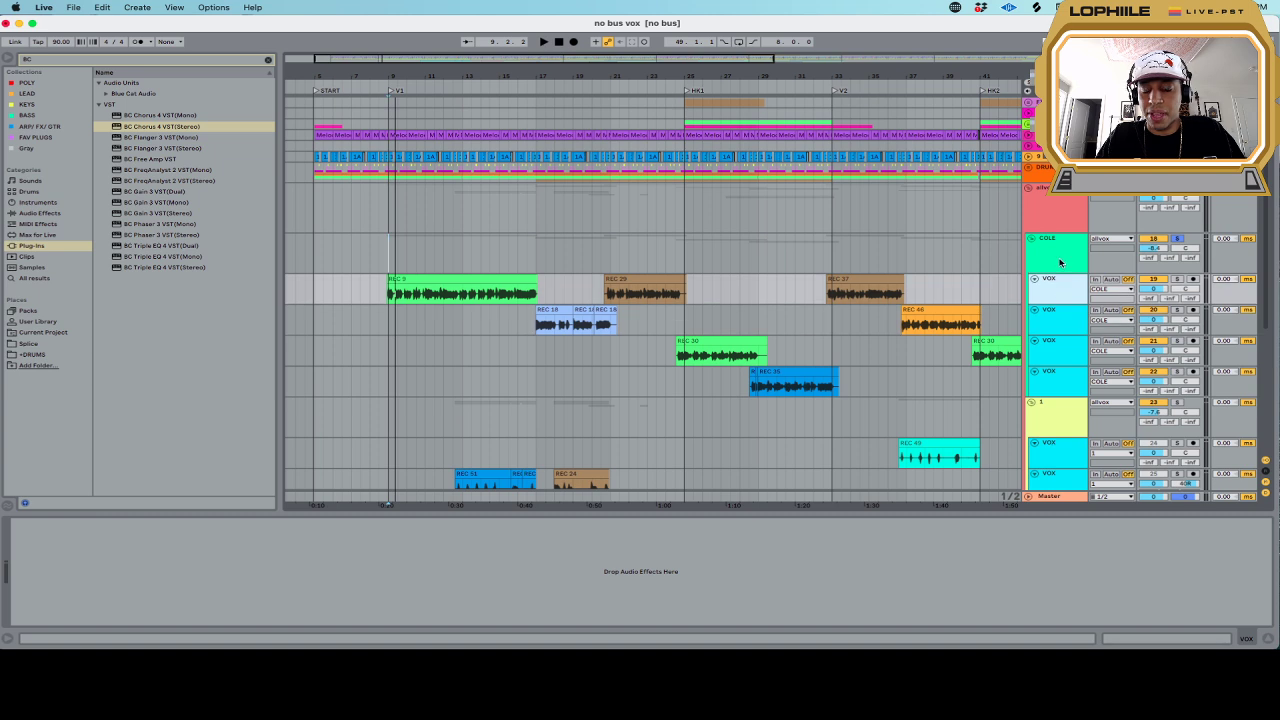
click(1060, 262)
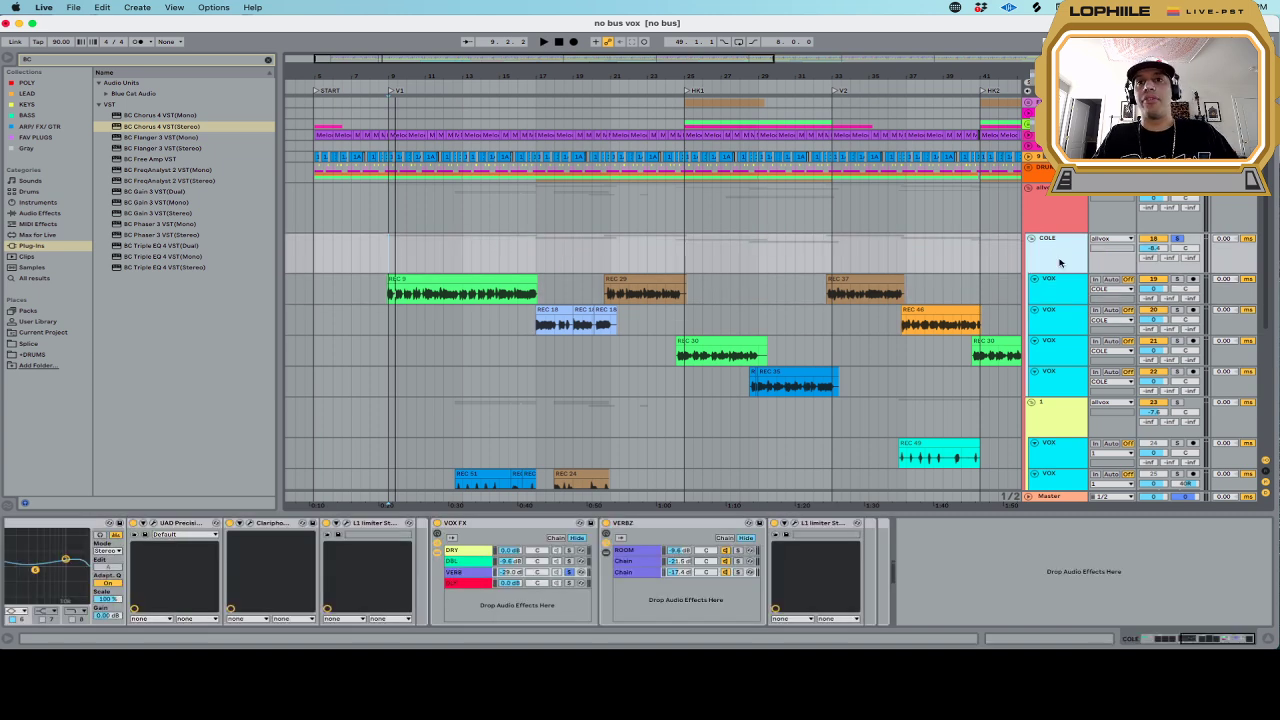
click(1045, 330)
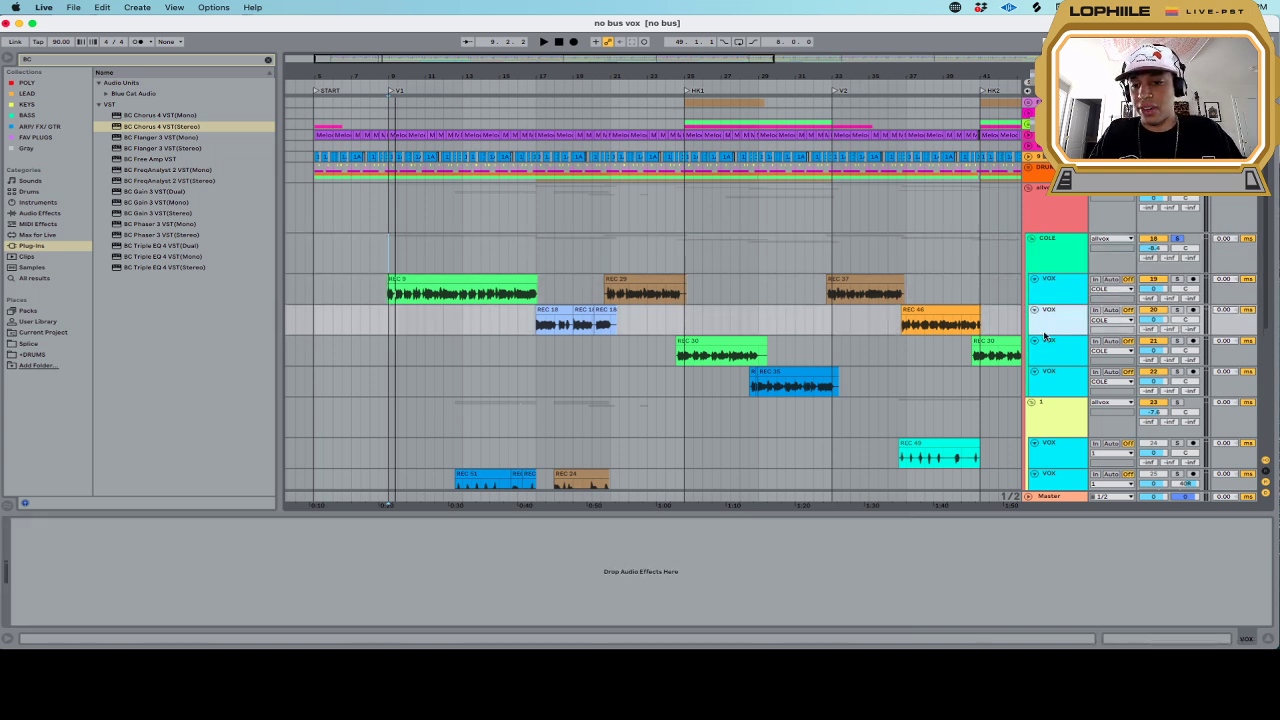
click(1054, 266)
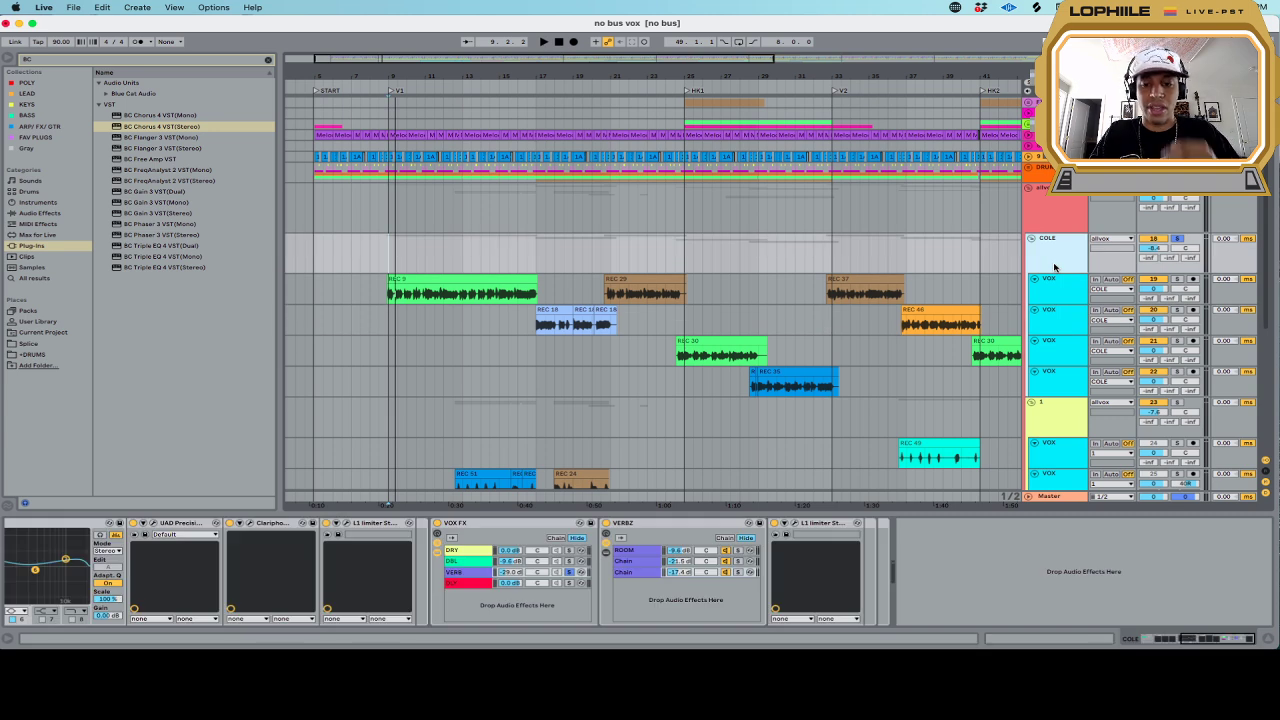
Audition the DLY chain in solo and review the devices in its SLAP chain during playback
click(523, 583)
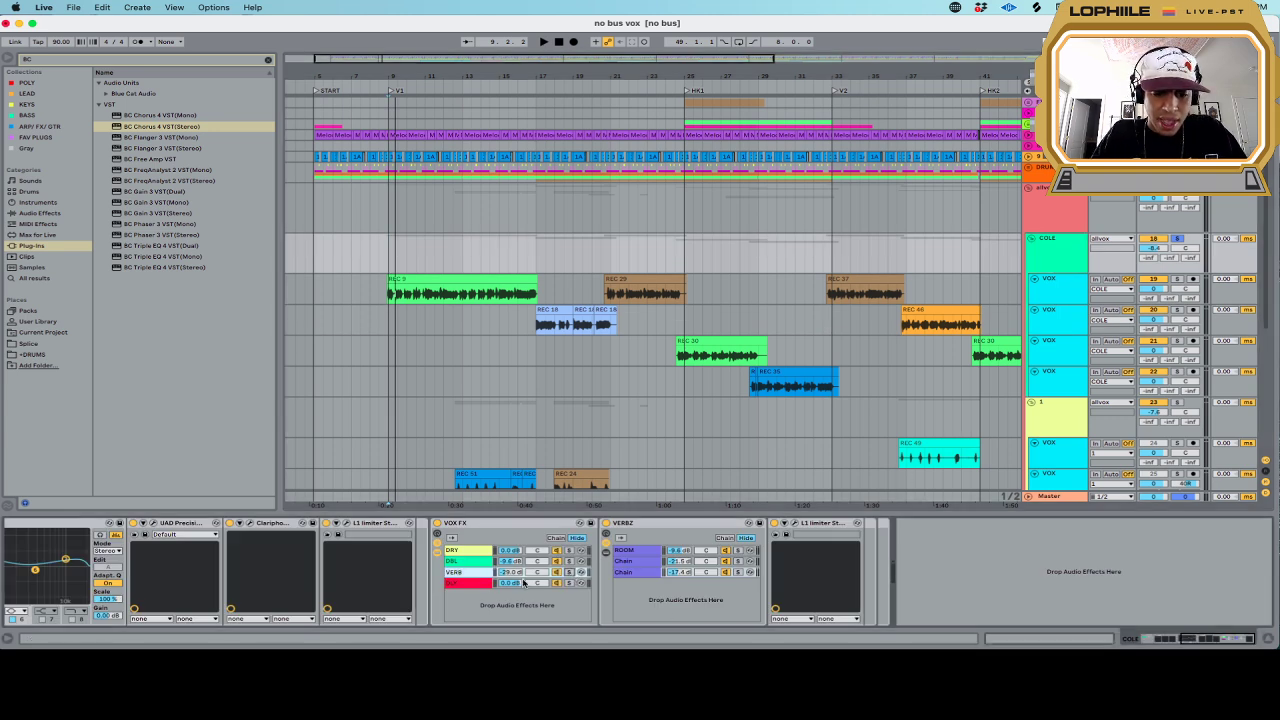
key(space)
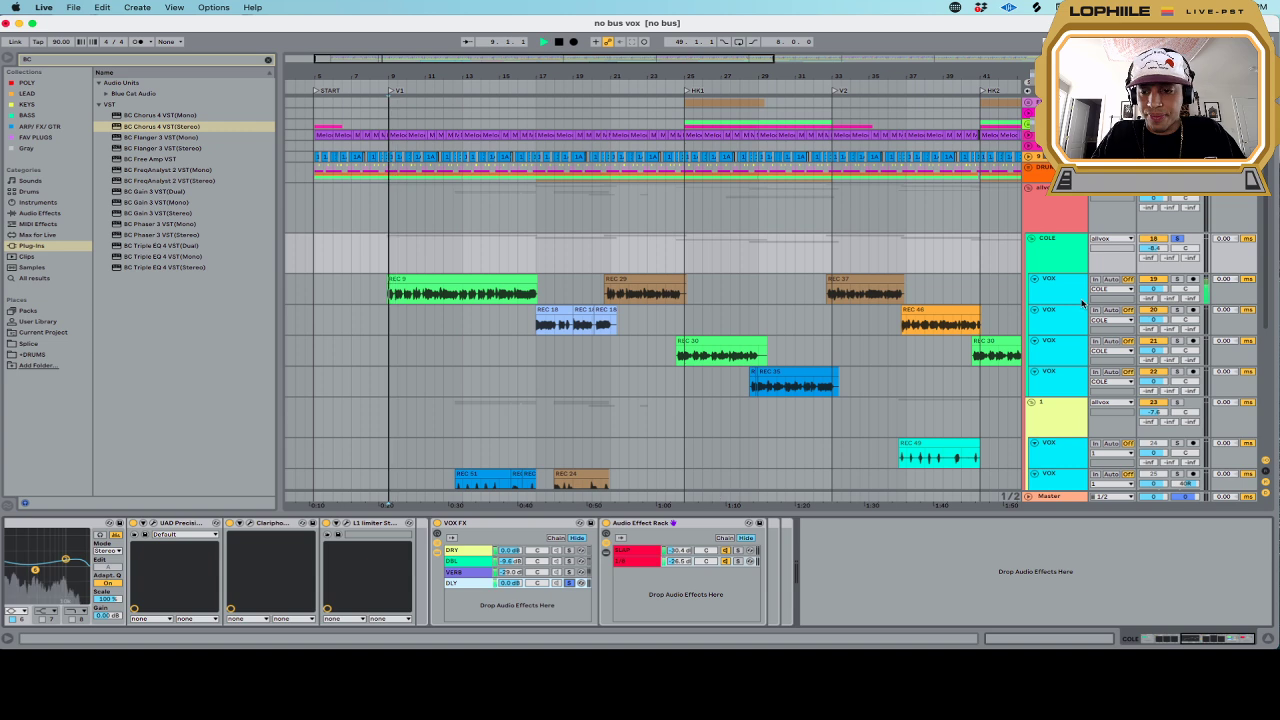
click(647, 553)
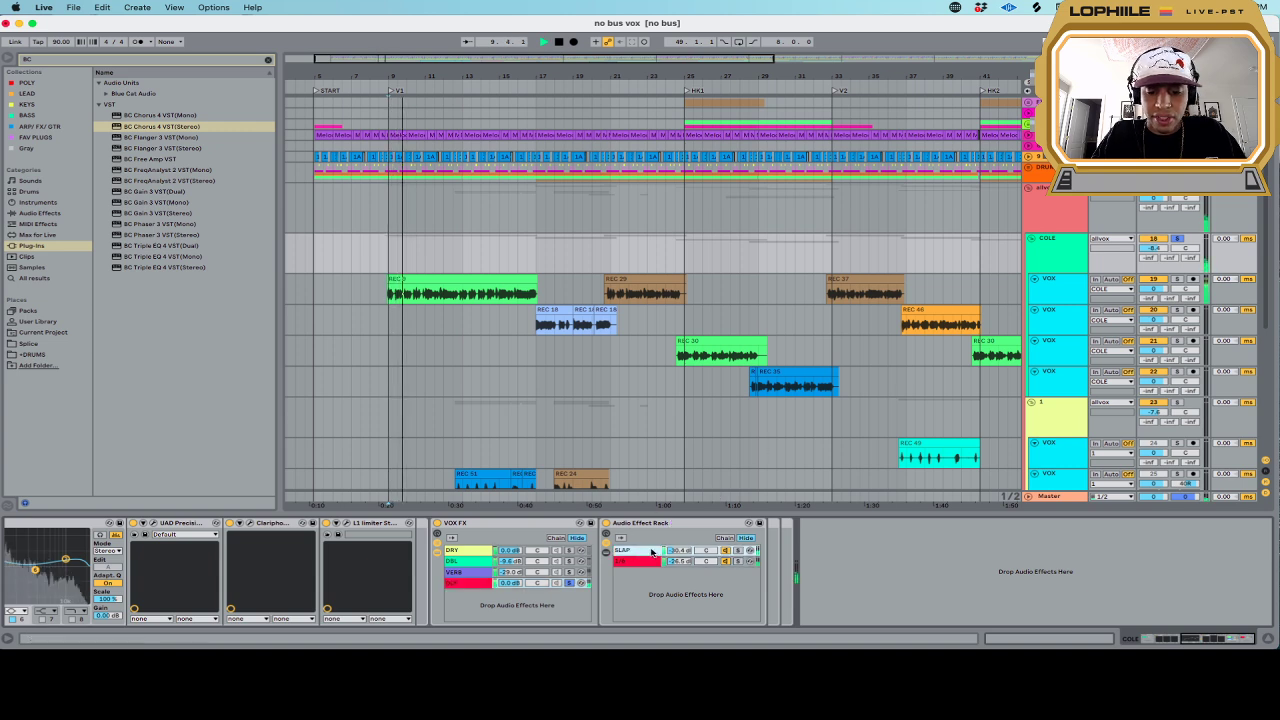
click(606, 552)
scroll(1089, 522, right, 1)
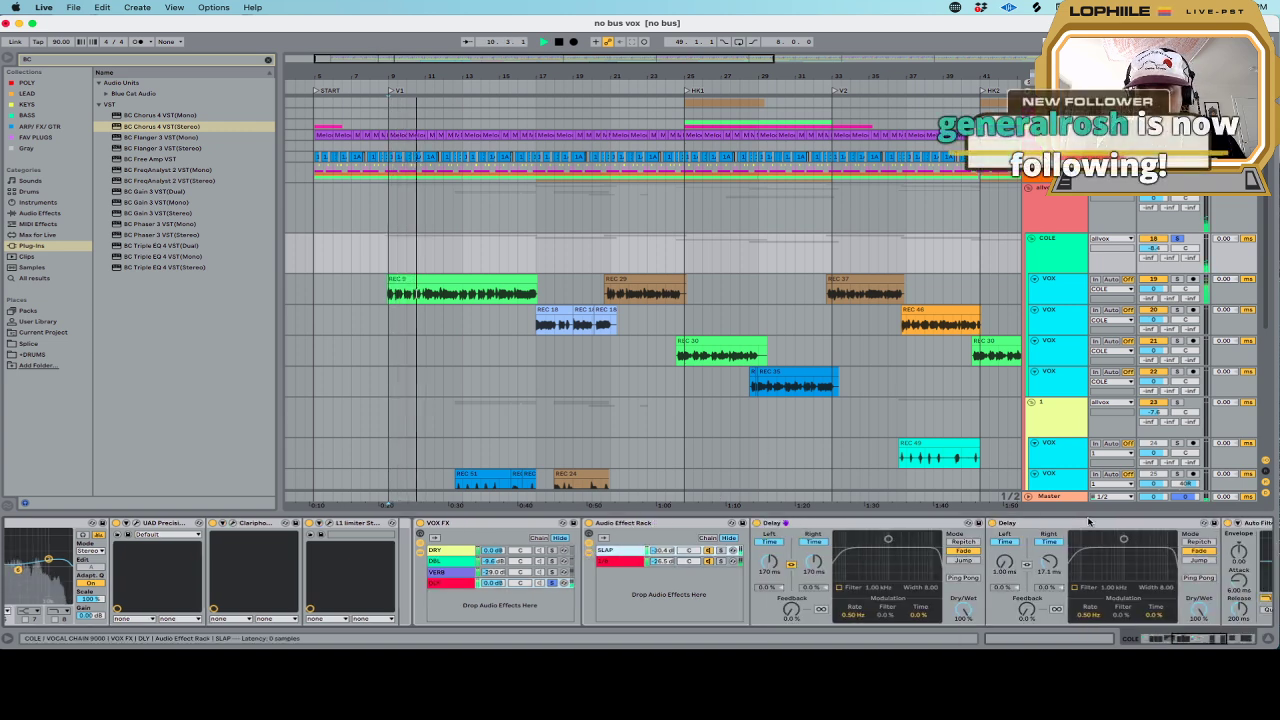
scroll(1089, 522, right, 5)
scroll(1044, 523, left, 4)
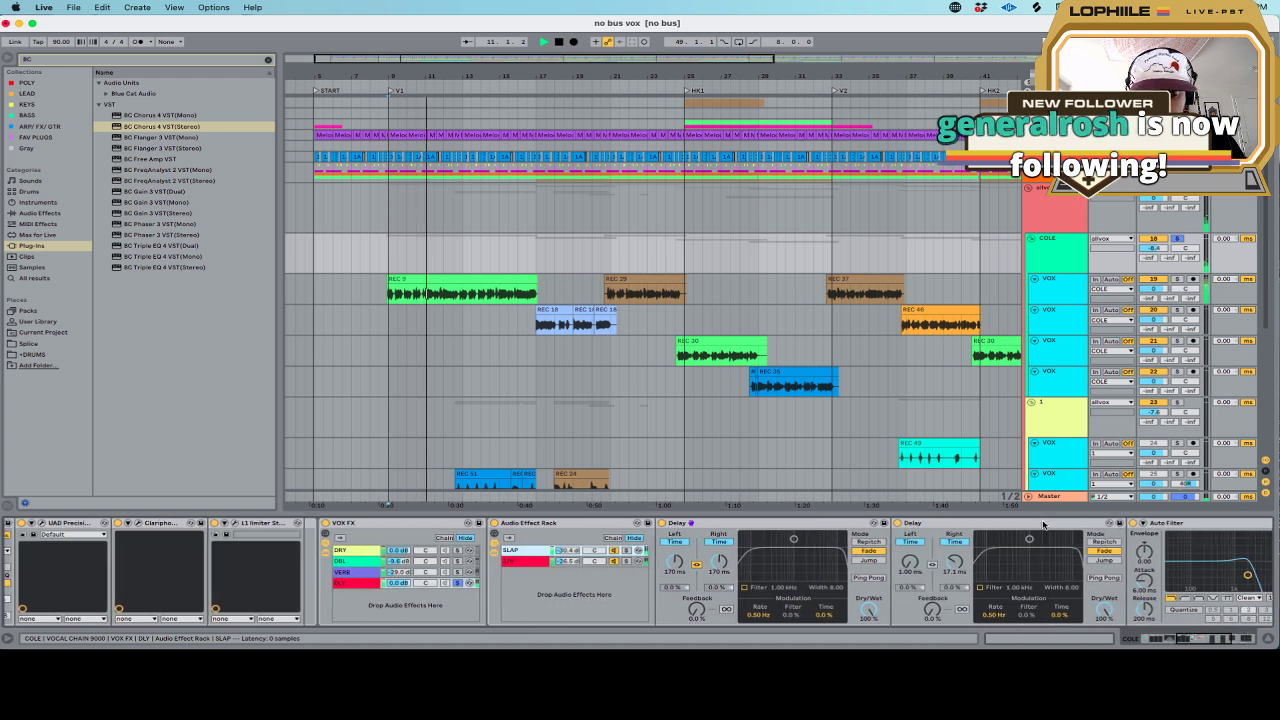
Review the Delay and BC Chorus 4 devices in the 1/8 chain, stop playback and unsolo the DLY chain
click(519, 564)
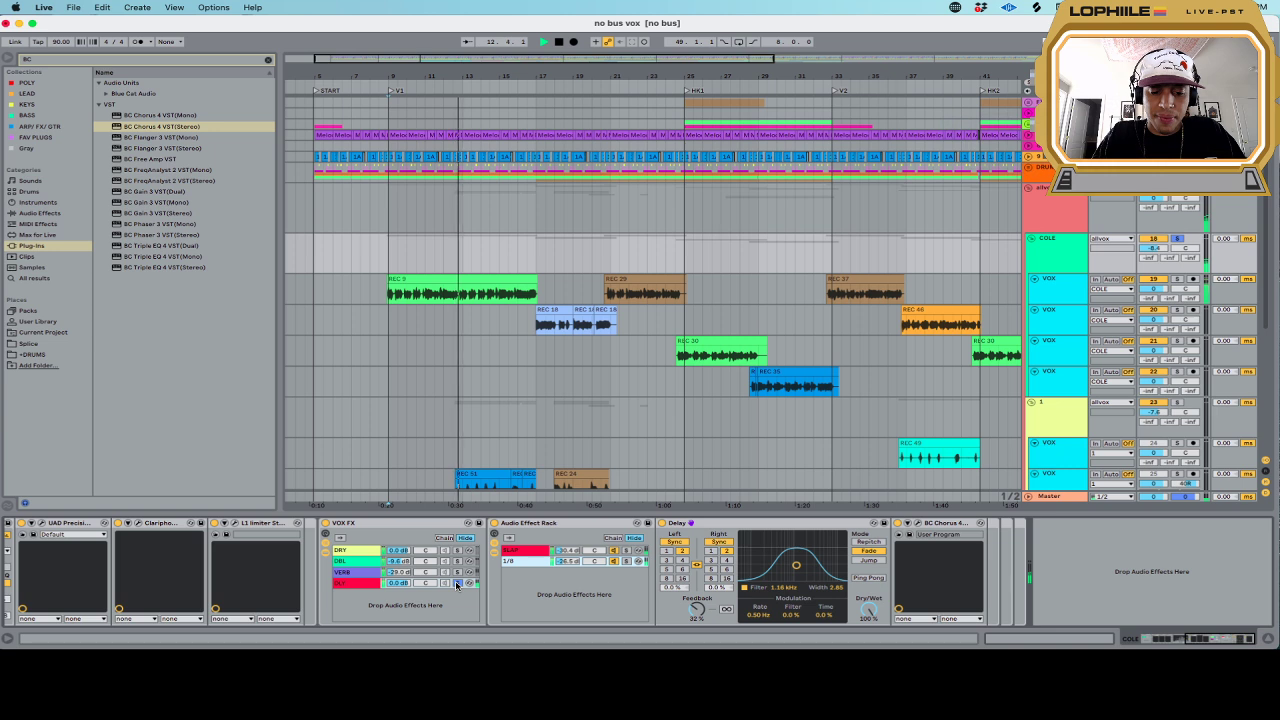
key(space)
click(457, 584)
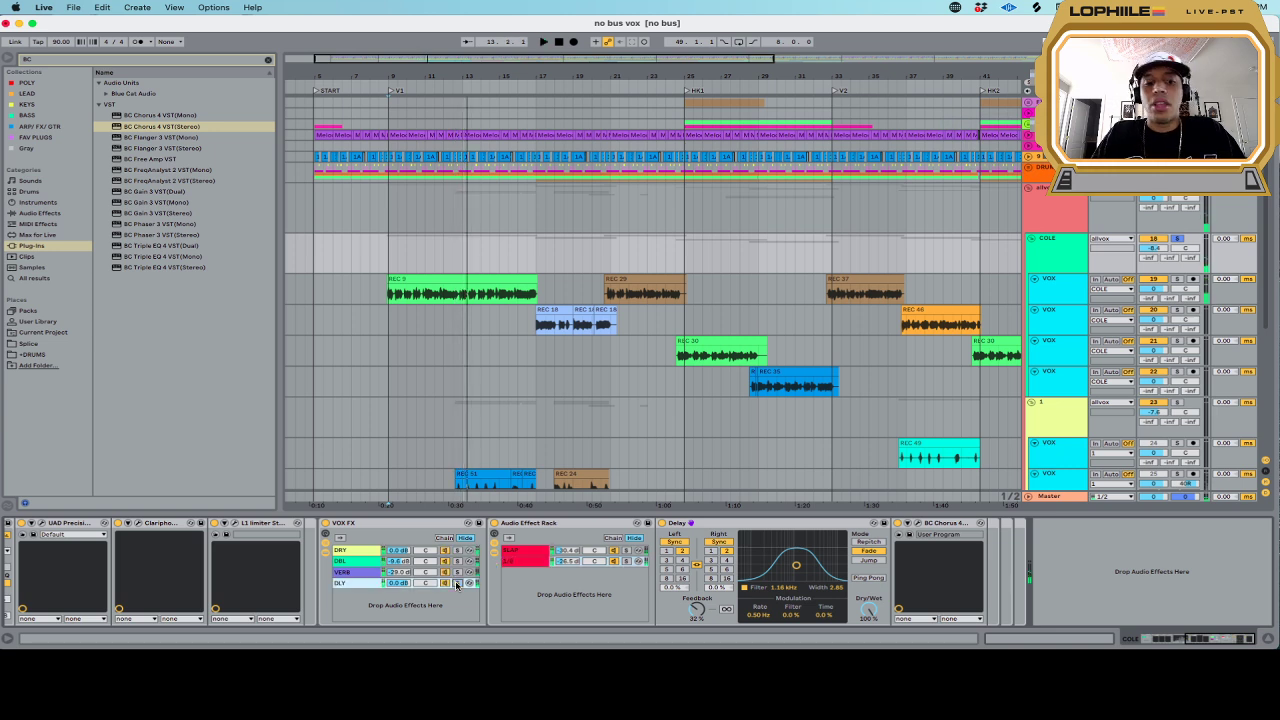
Return to the start of the VOCAL CHAIN 9000 rack, show its devices and collapse the PRE VOX CHAIN
scroll(325, 526, left, 10)
click(17, 551)
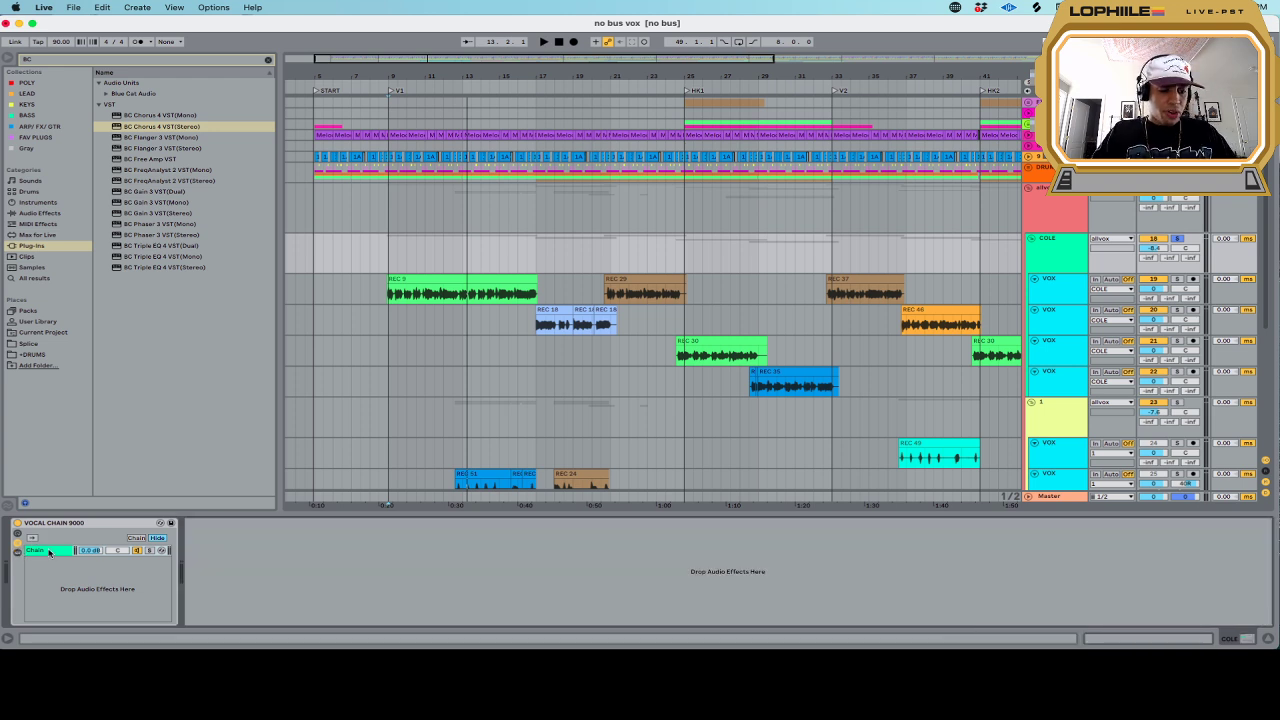
click(17, 551)
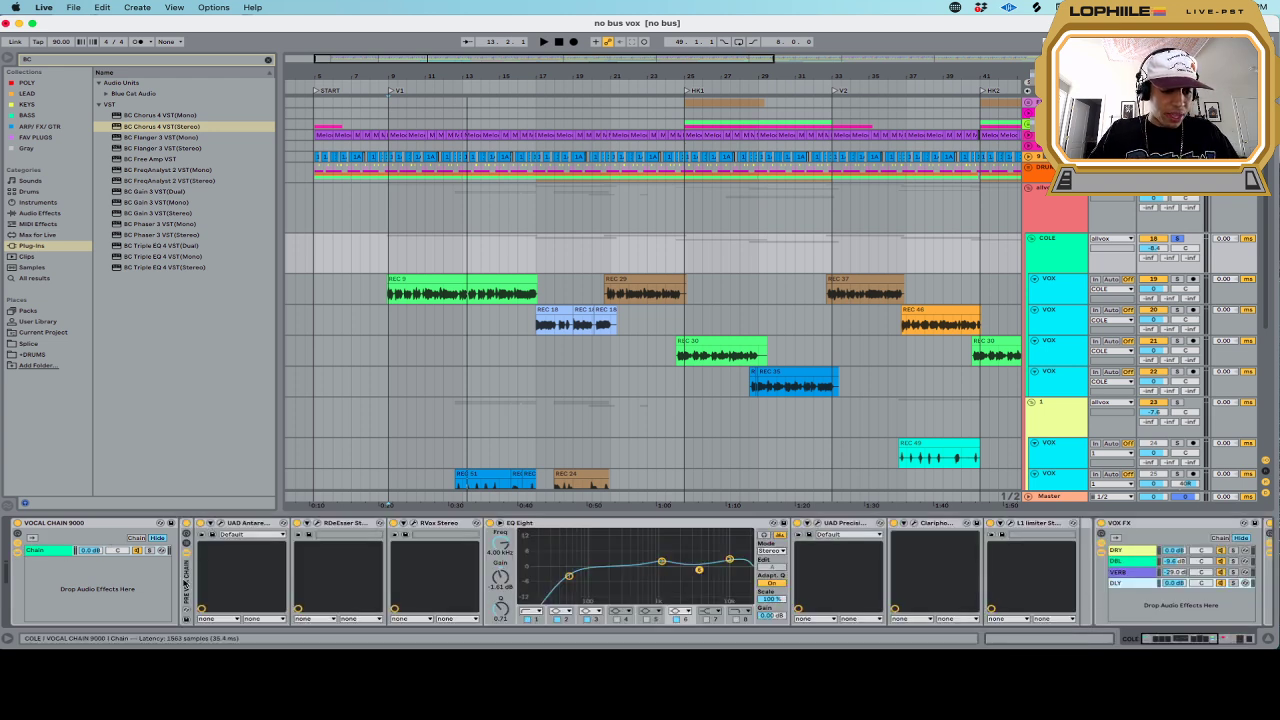
double_click(184, 588)
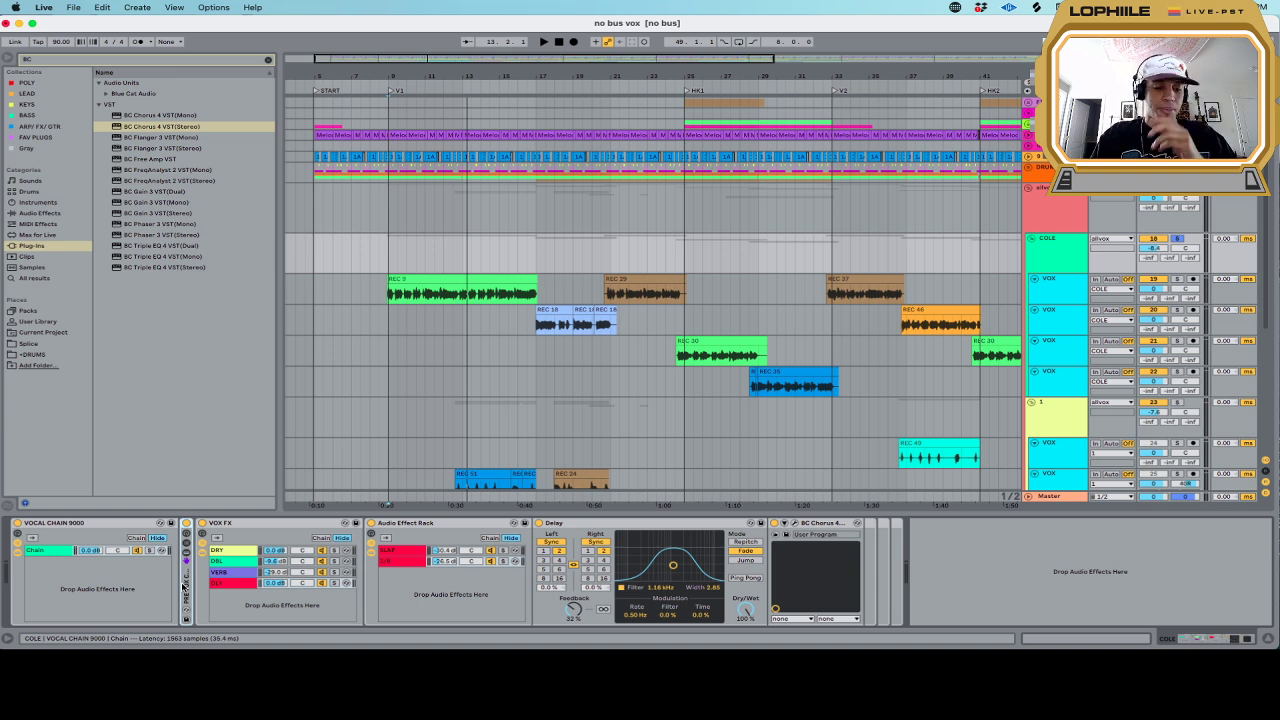
Raise the 1/8 chain's volume in the DLY rack and audition it from bar 16 near the end of the REC 9 clip
click(252, 585)
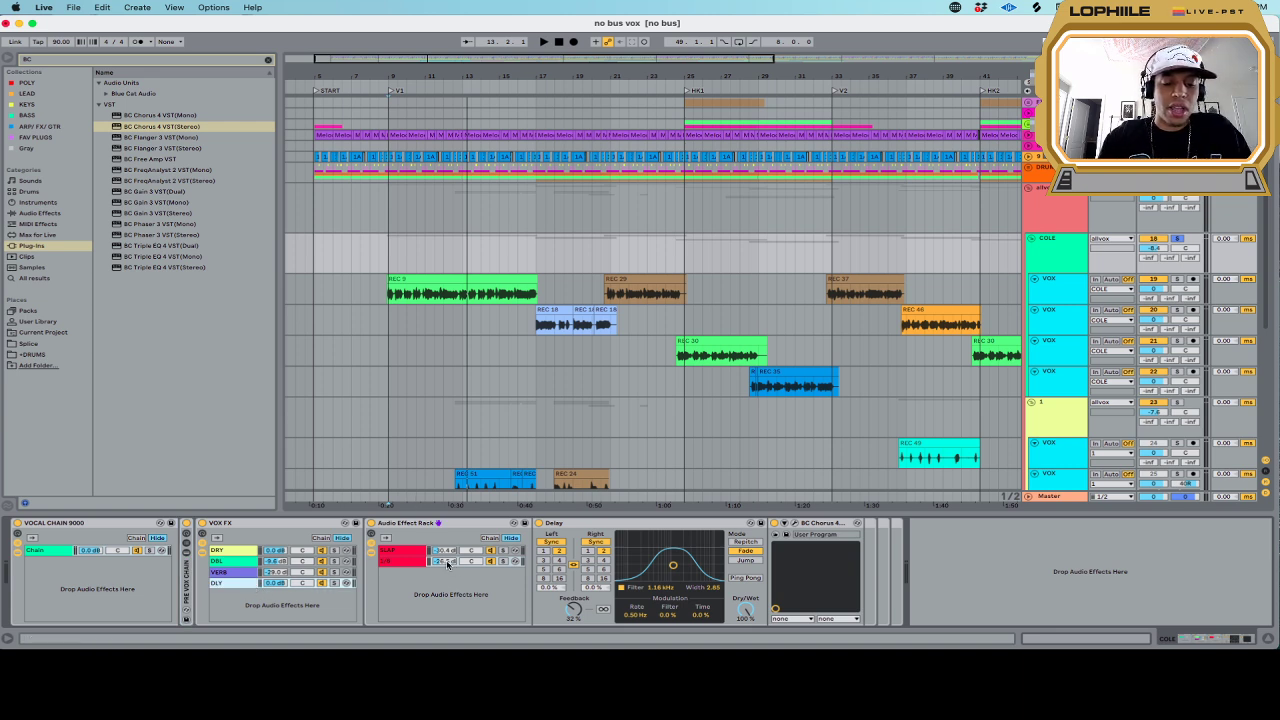
click(447, 563)
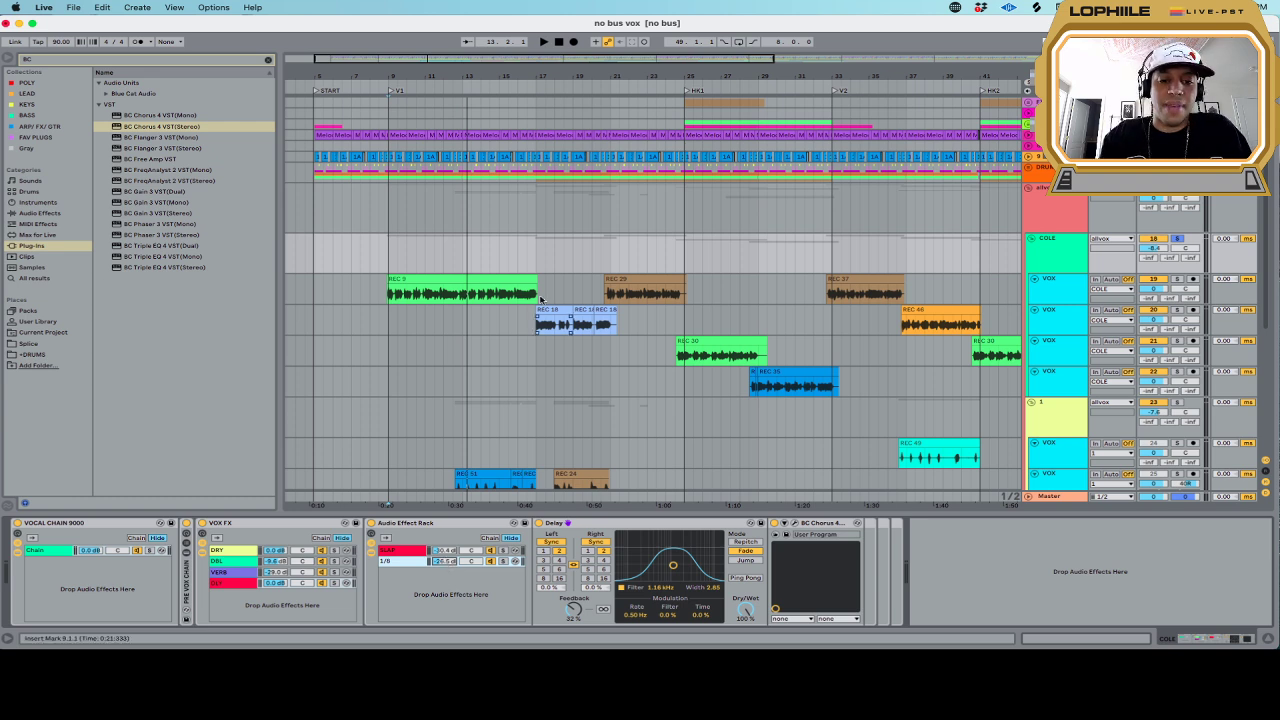
click(520, 263)
key(plus)
key(plus)
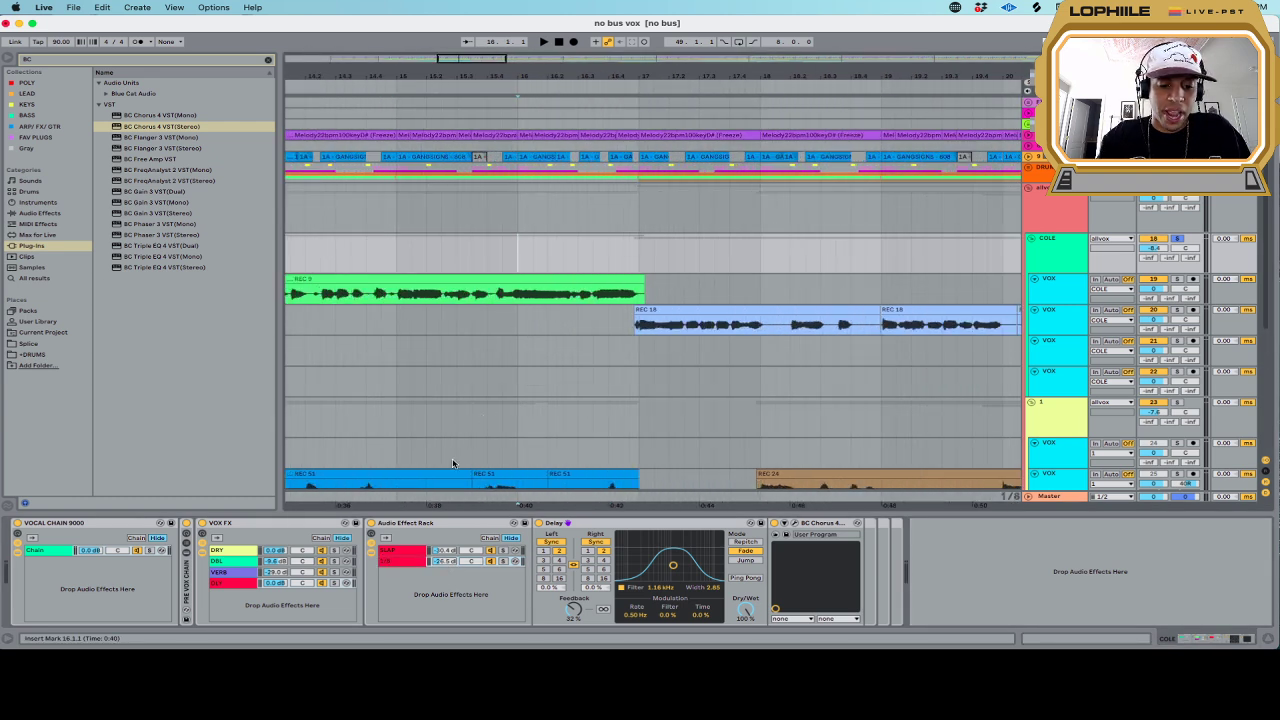
key(space)
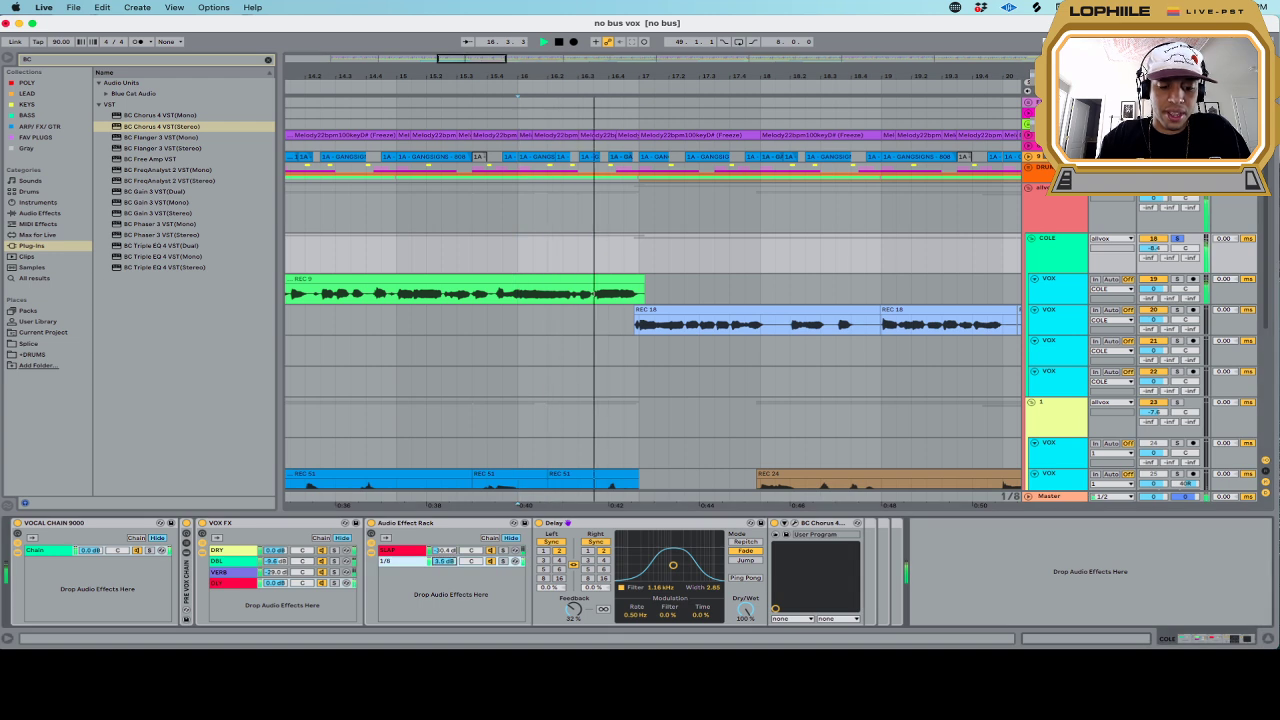
key(space)
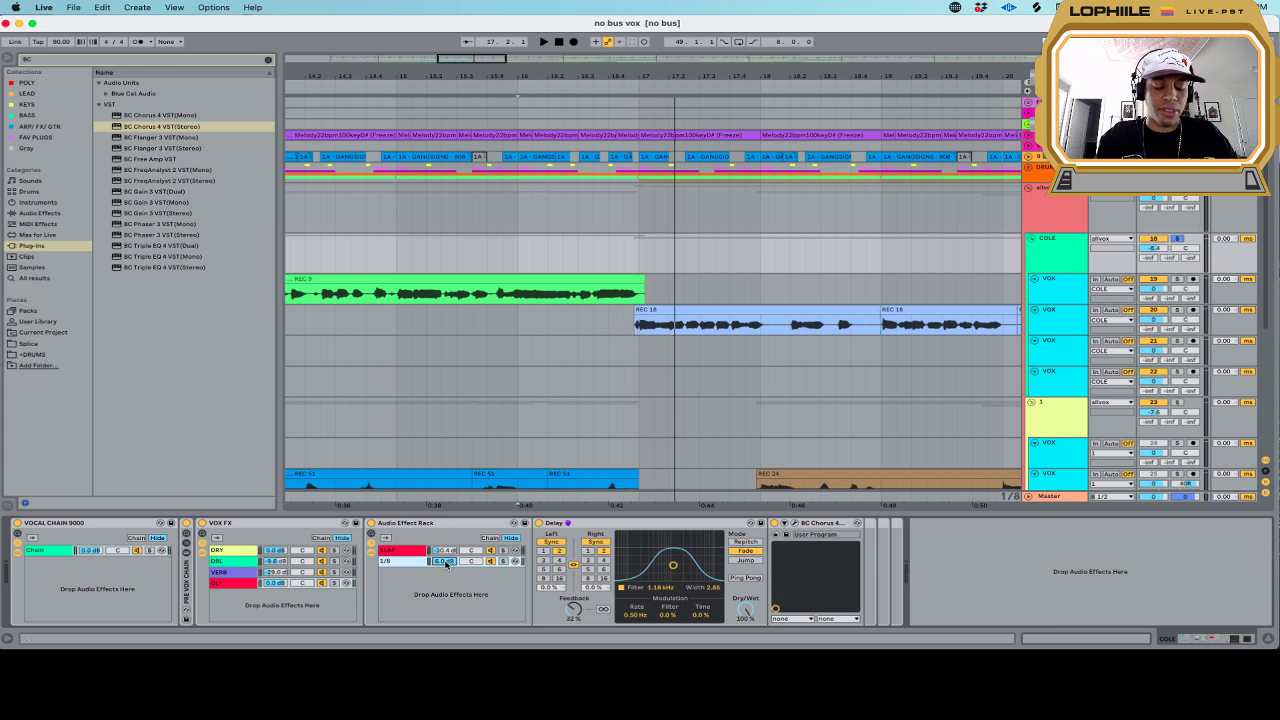
Audition the end of the REC 9 clip from 16.3.3 and bring back the COLE group's devices
click(600, 354)
key(space)
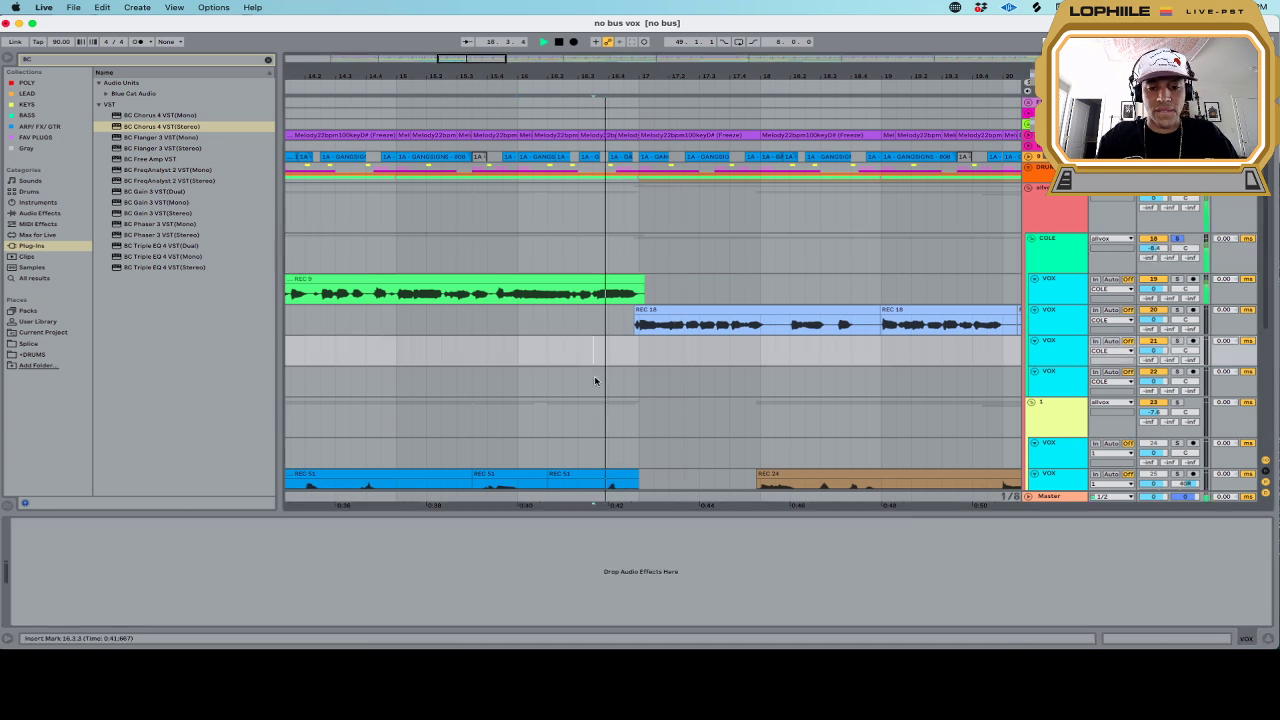
click(618, 261)
key(space)
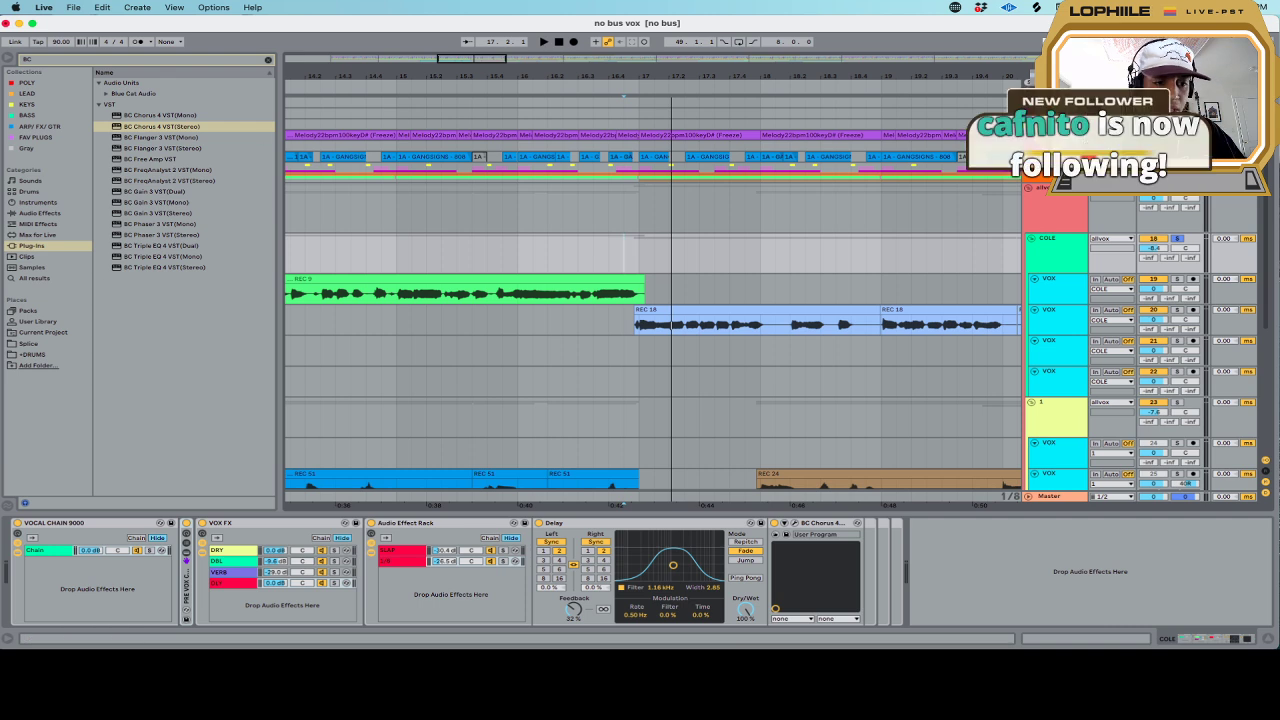
Add a Delay as a new chain in the VOX FX rack, name the chain THROW and colour it light blue
click(45, 213)
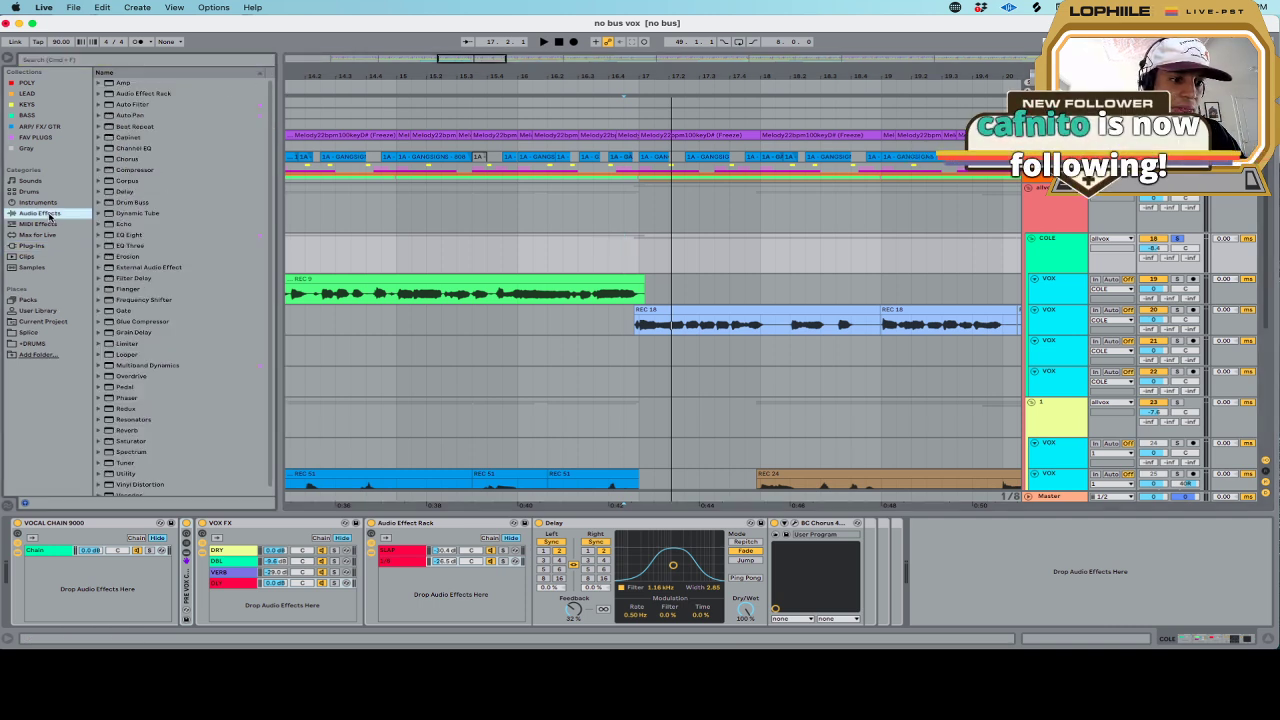
drag(124, 191, 226, 597)
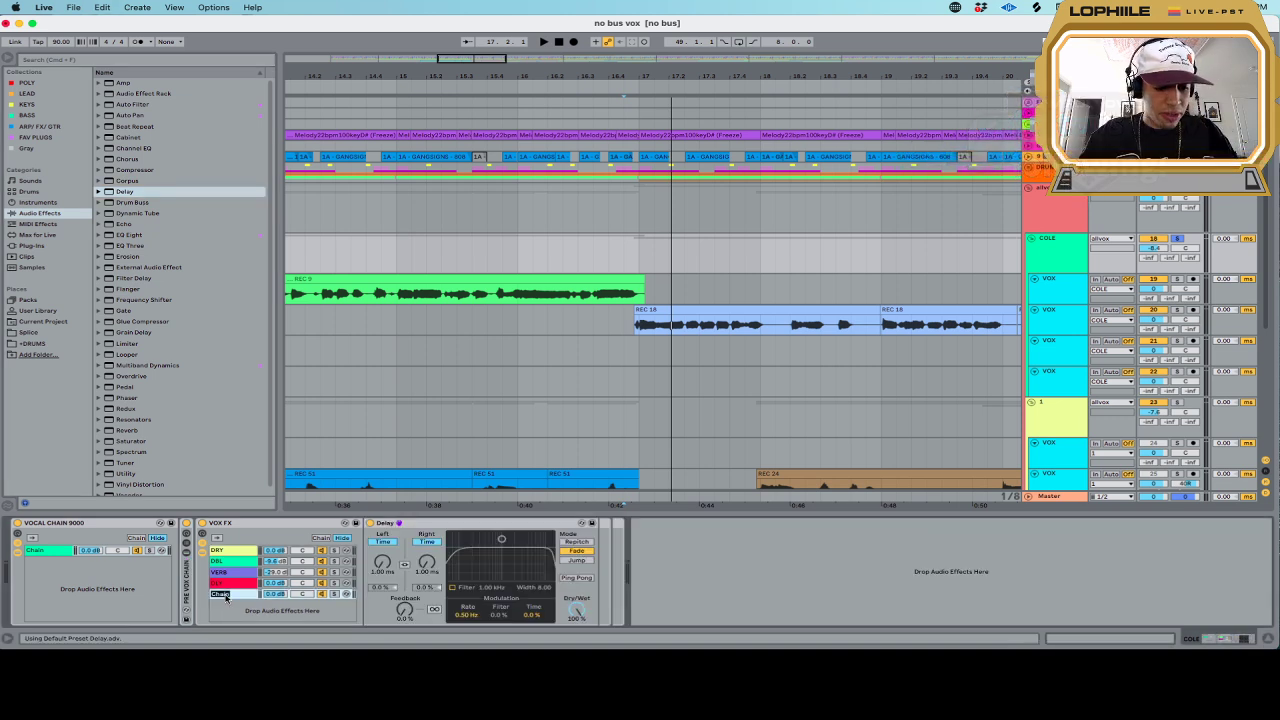
text(THROW)
key(Return)
right_click(226, 597)
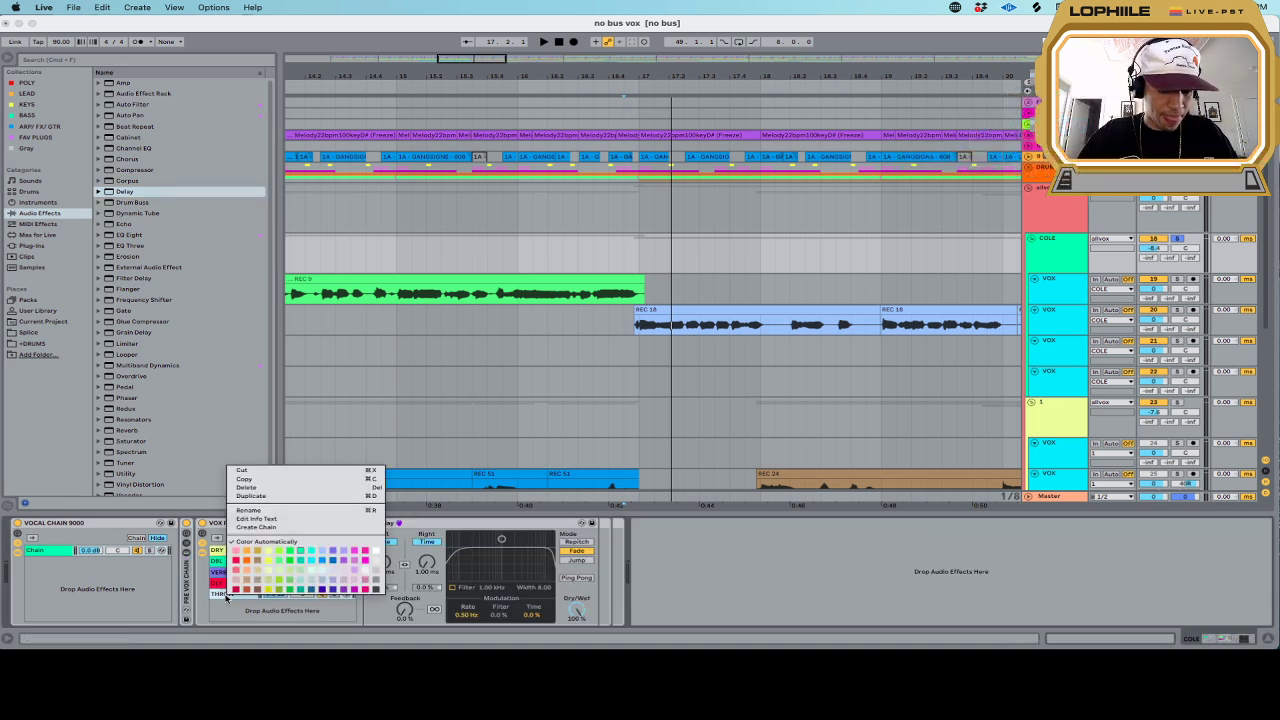
click(332, 551)
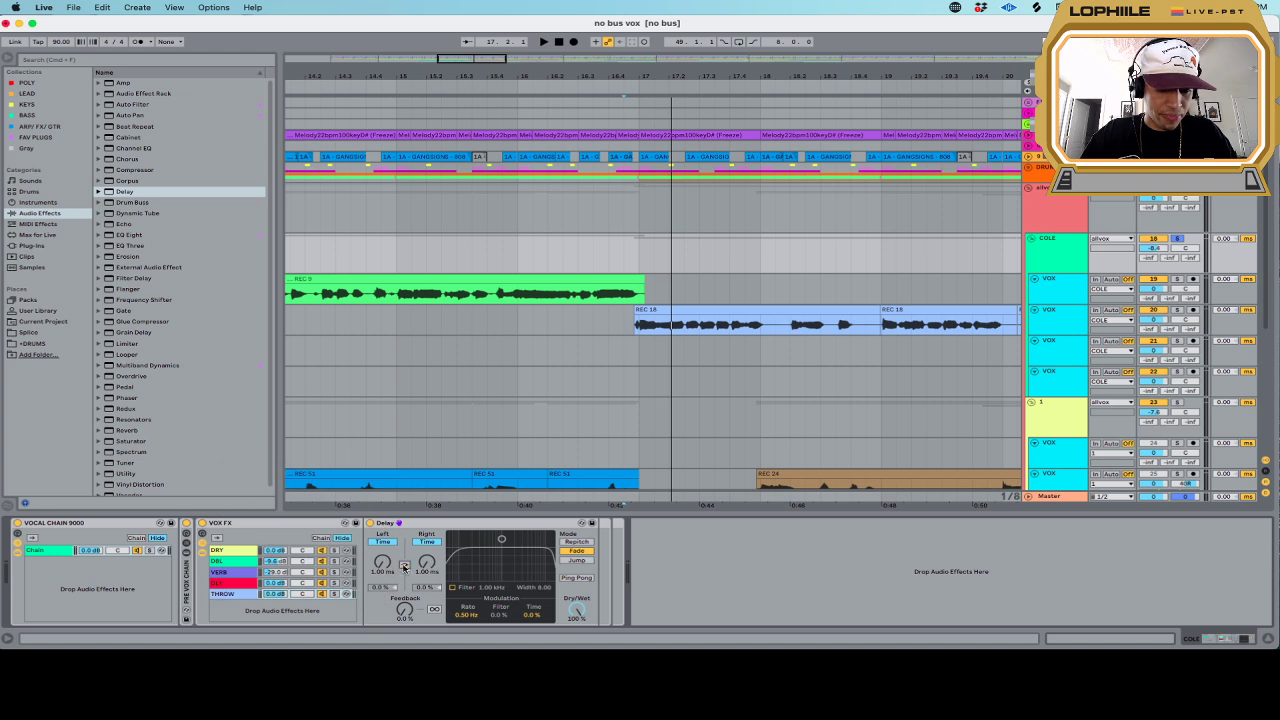
Link the THROW Delay's channels, sync both to 4 sixteenths and set the feedback to 56 %
click(430, 545)
key(space)
key(space)
click(421, 561)
key(space)
key(space)
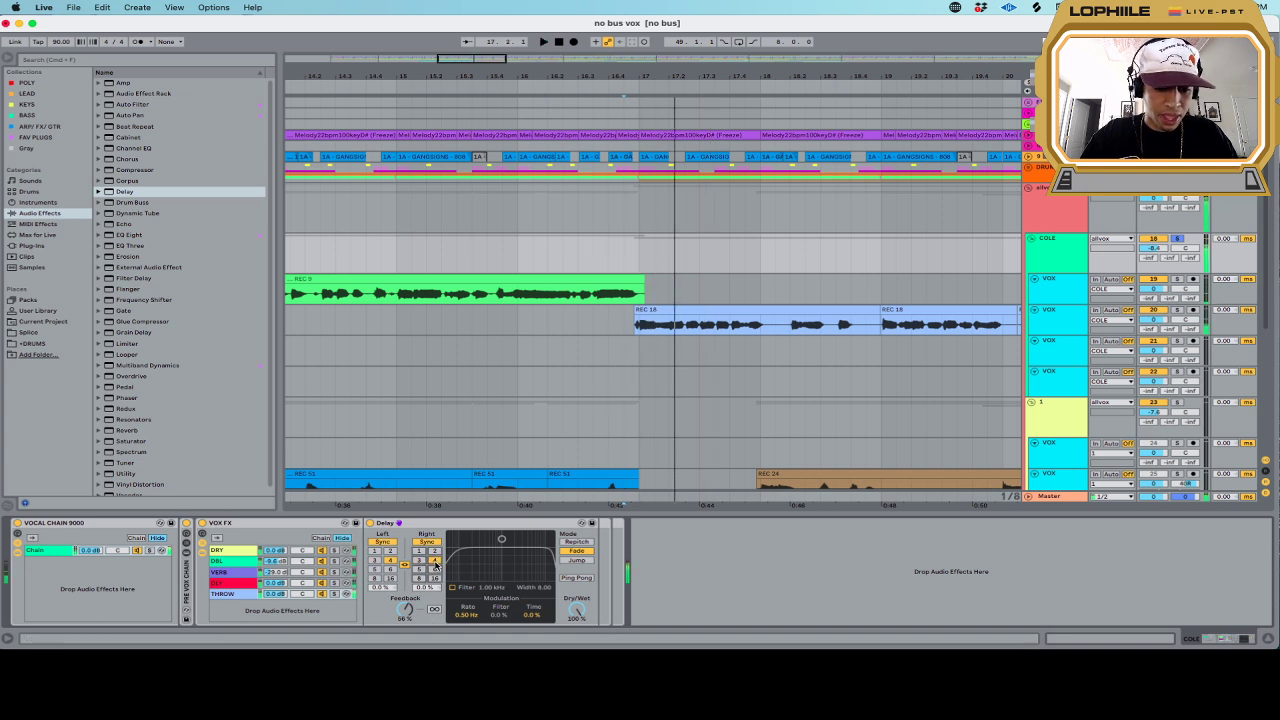
Audition the THROW delay on the REC 9 vocal from 15.4.1 and again from 16.3.1
click(479, 332)
key(space)
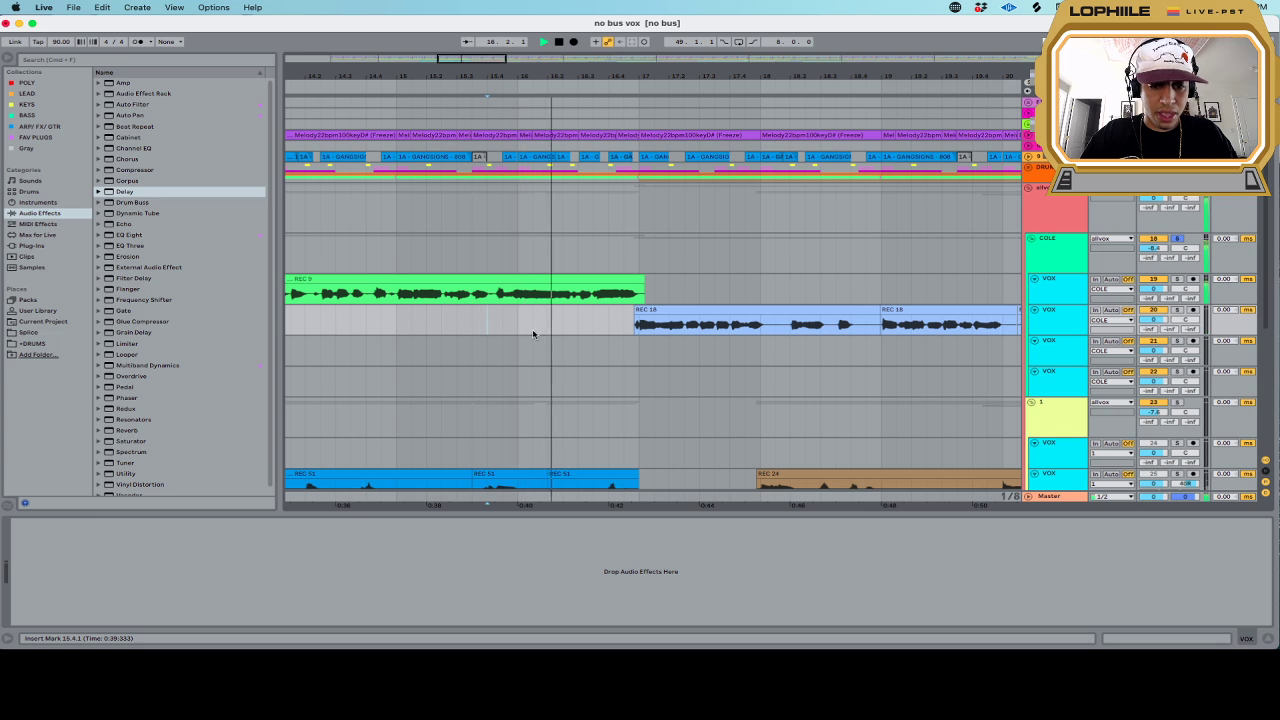
click(578, 321)
key(space)
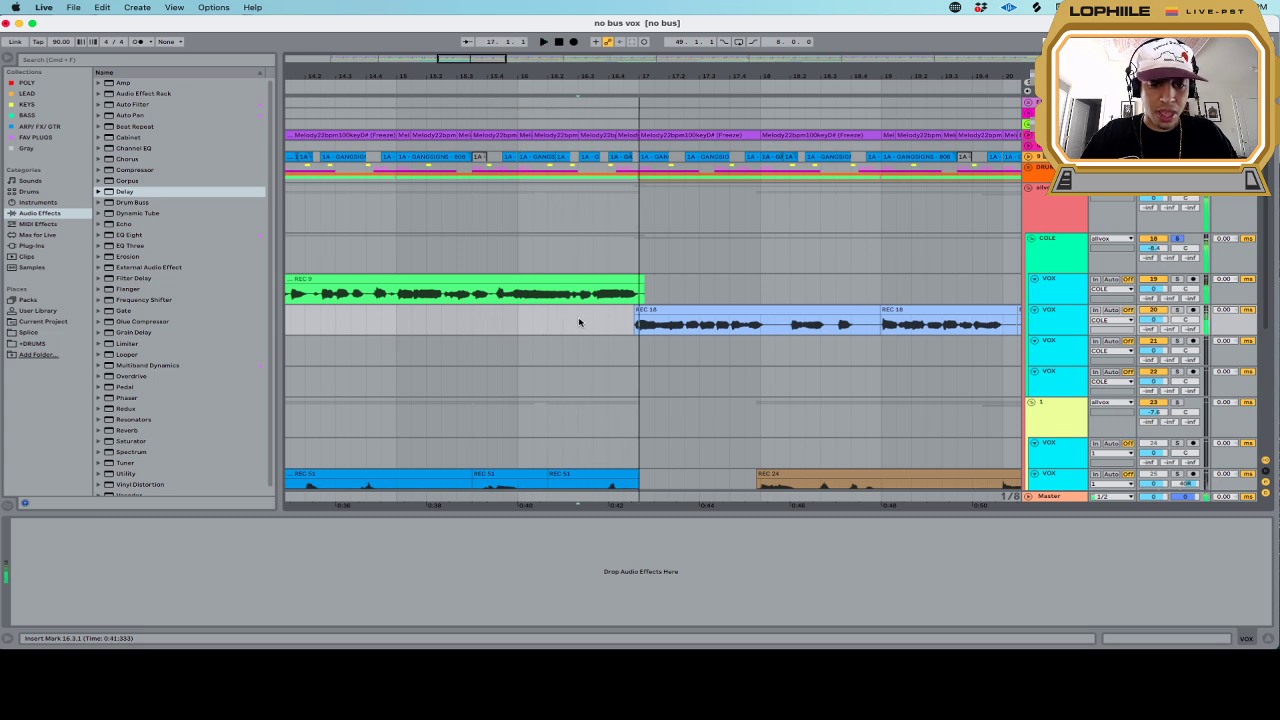
click(582, 293)
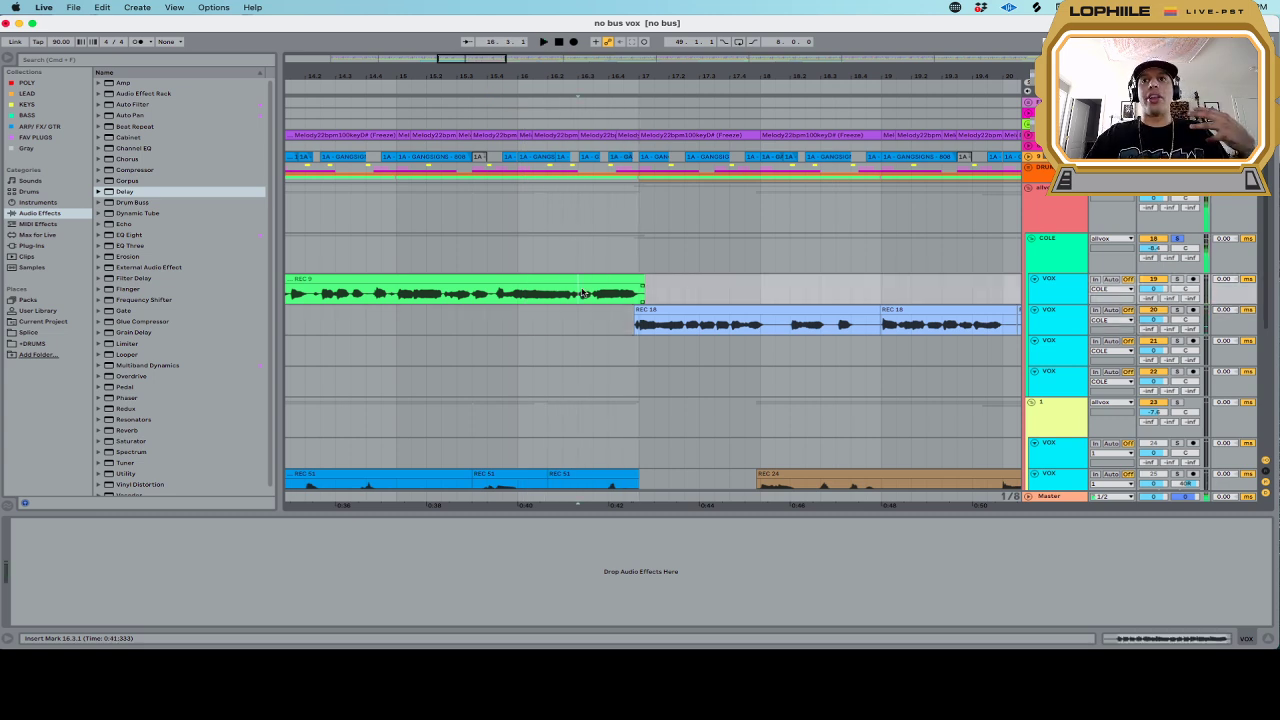
Insert a Utility device ahead of the Delay in the COLE group's THROW chain
click(1036, 253)
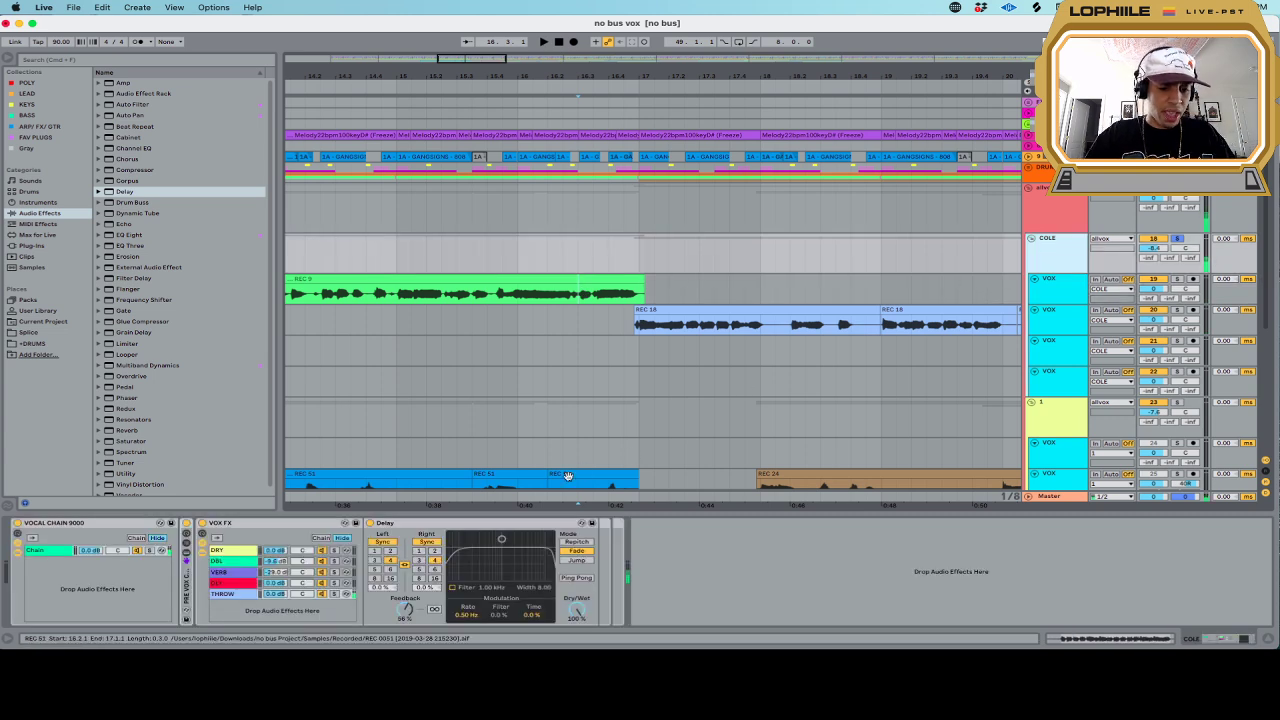
click(411, 523)
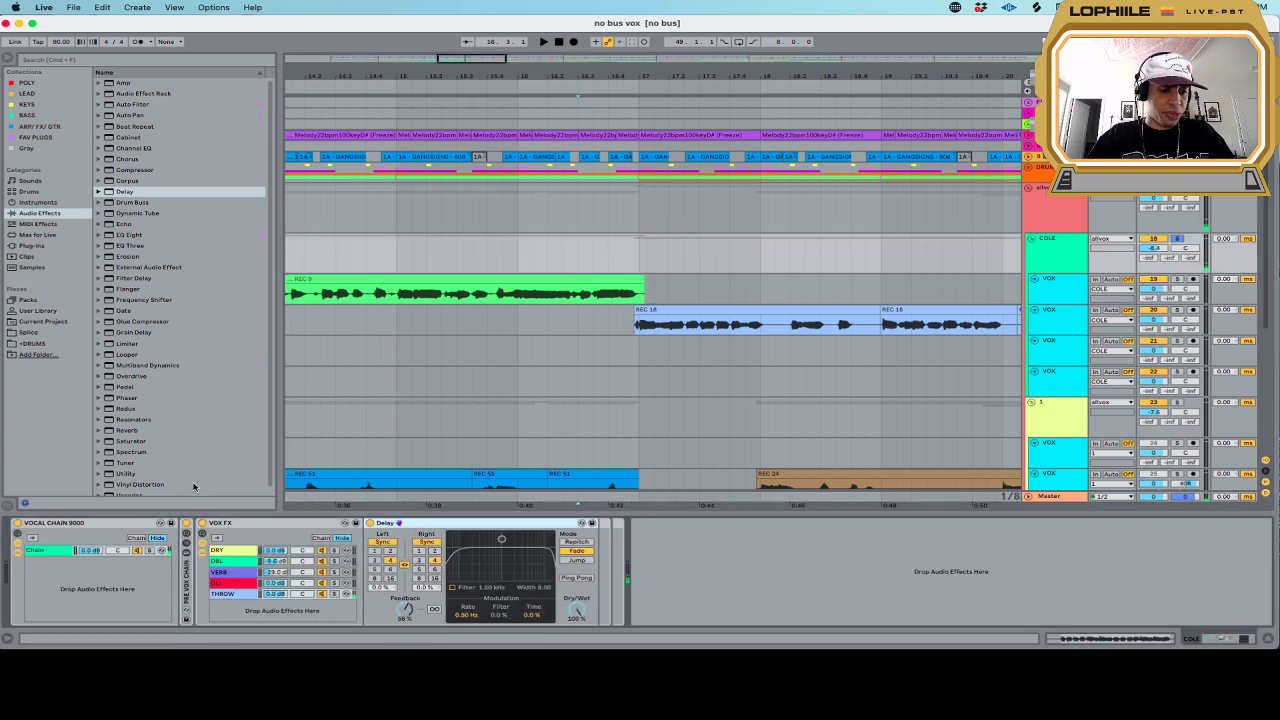
drag(128, 473, 372, 560)
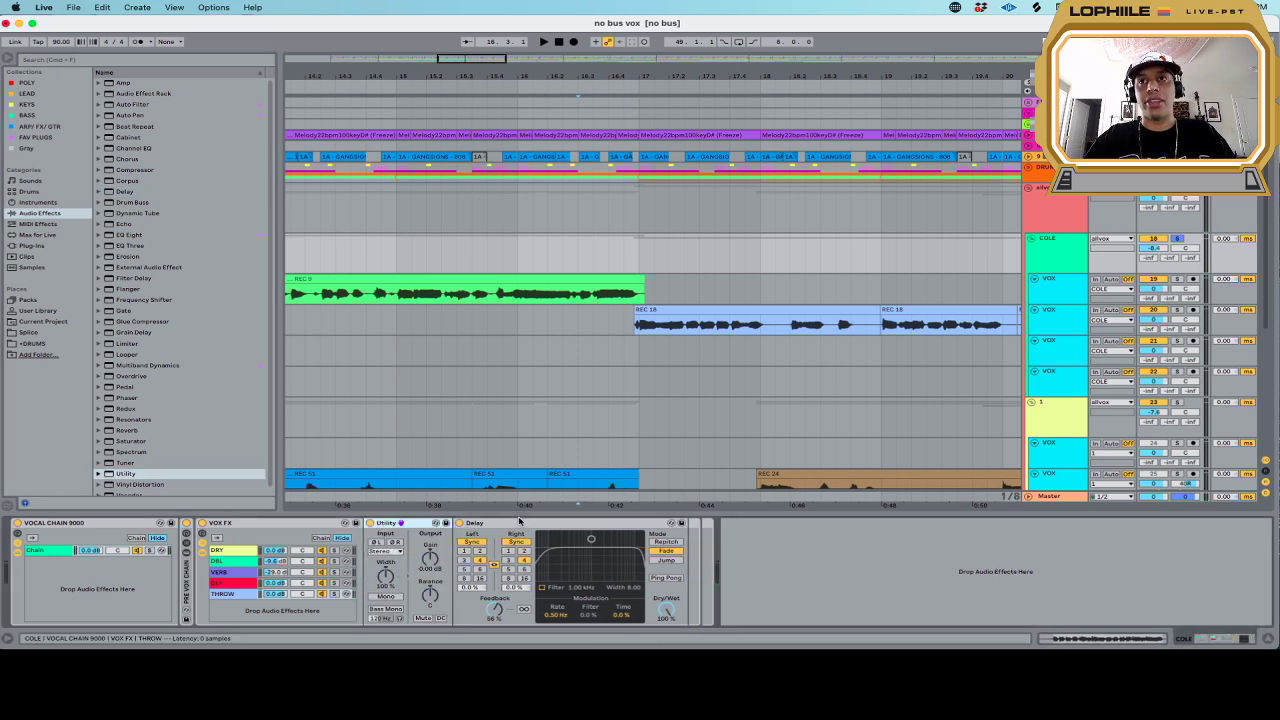
Rename the Utility in the THROW chain as THROW
click(433, 563)
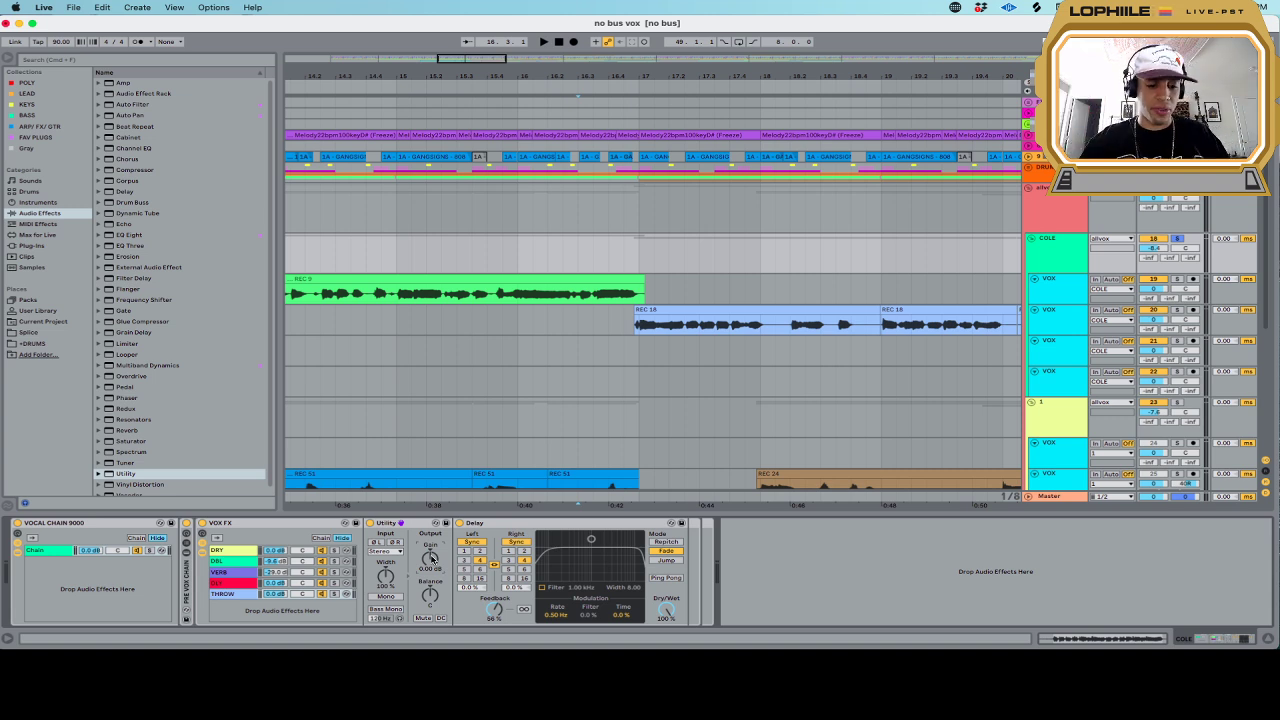
click(400, 524)
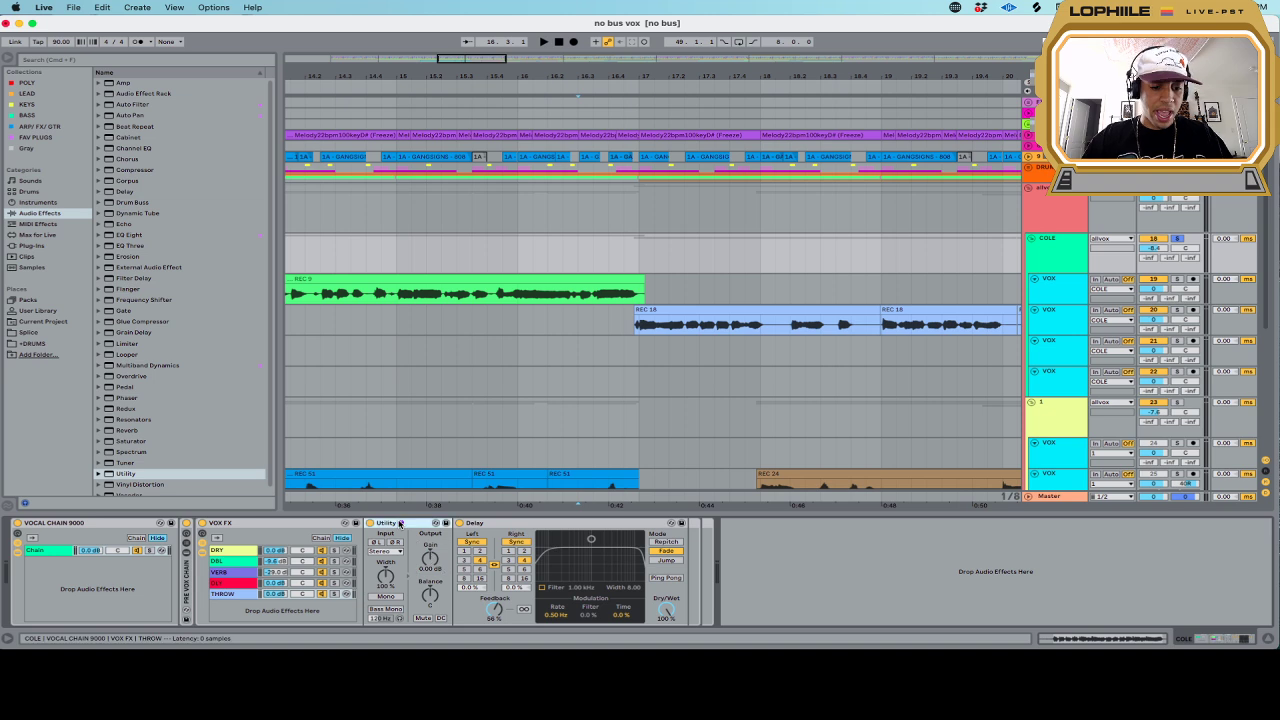
key(super+r)
text(THR)
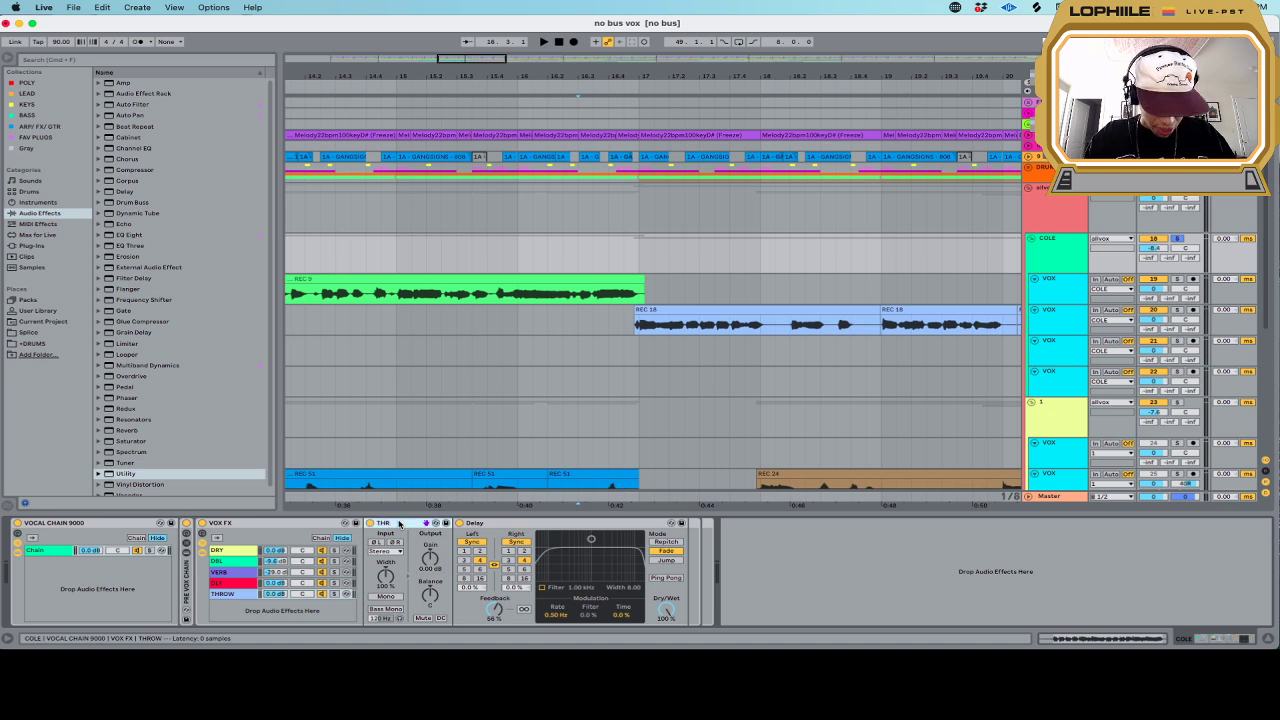
text(OW)
Show the automation lanes and enlarge the first VOX track in the COLE group
click(1042, 297)
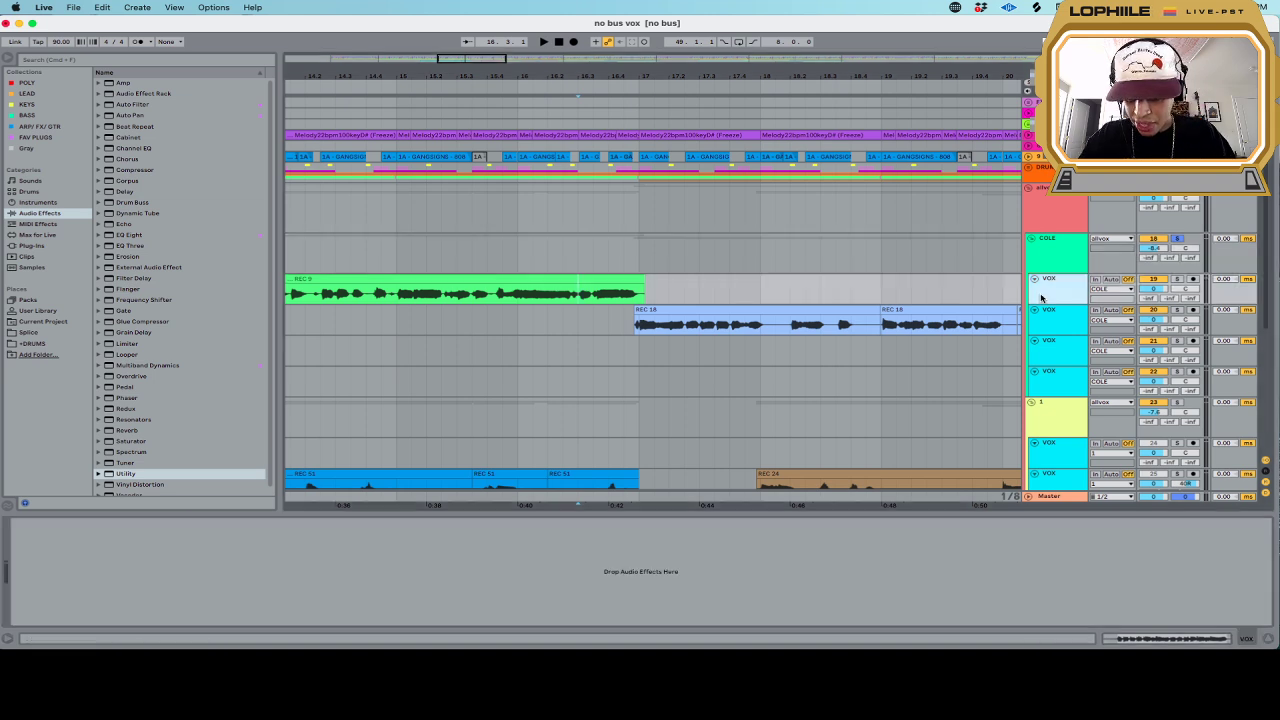
click(1102, 286)
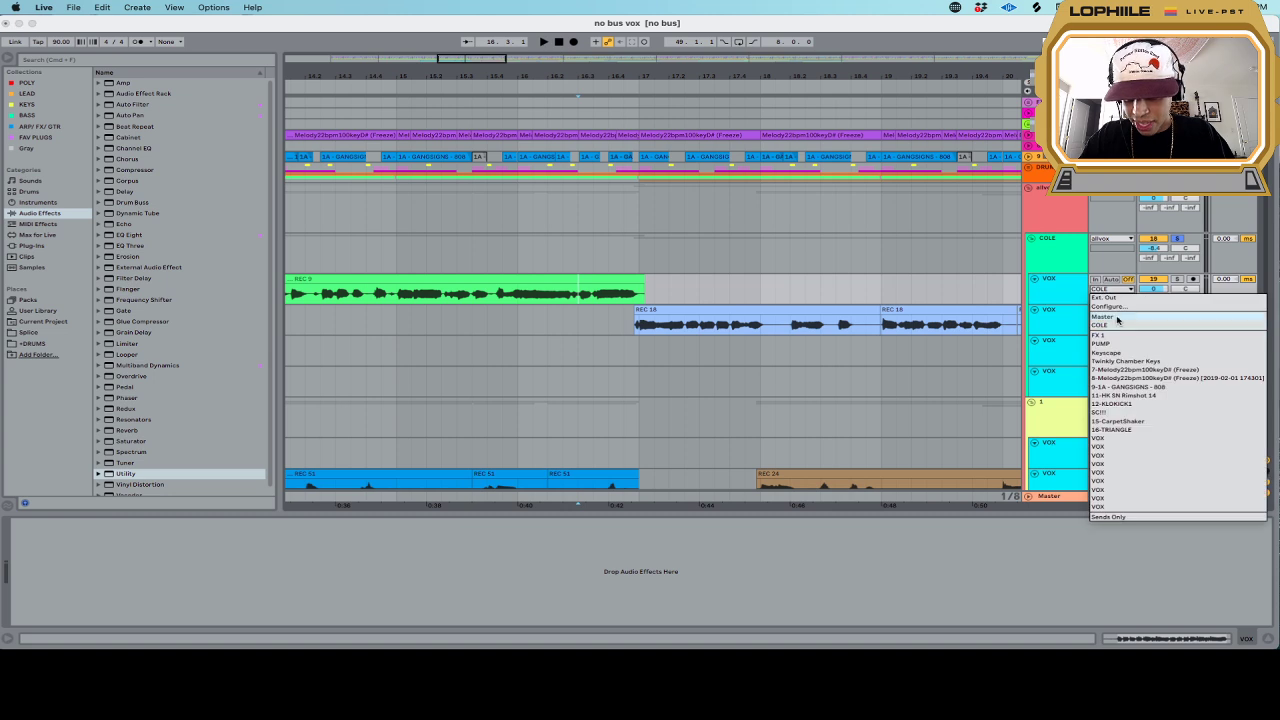
click(1046, 293)
key(a)
drag(1053, 304, 1058, 335)
click(1056, 291)
click(1057, 291)
click(1058, 280)
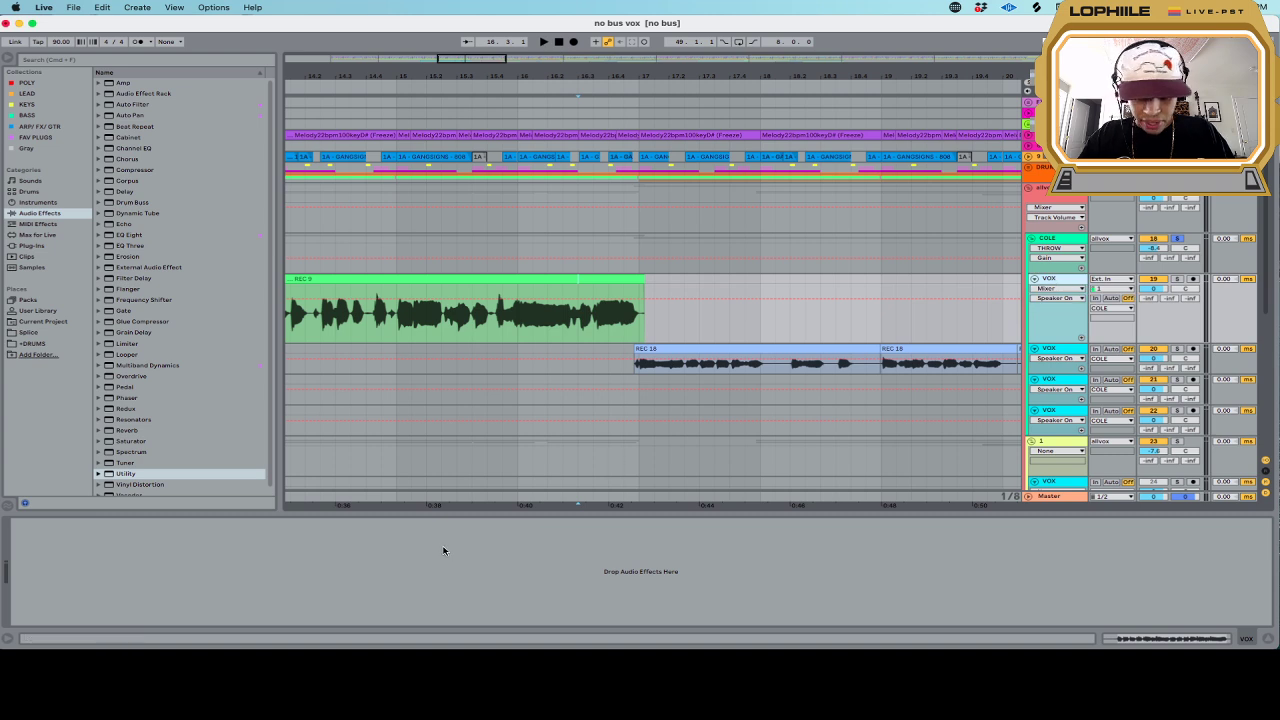
Give the COLE group a separate automation lane for the THROW Utility's Gain and play the section briefly
click(1050, 243)
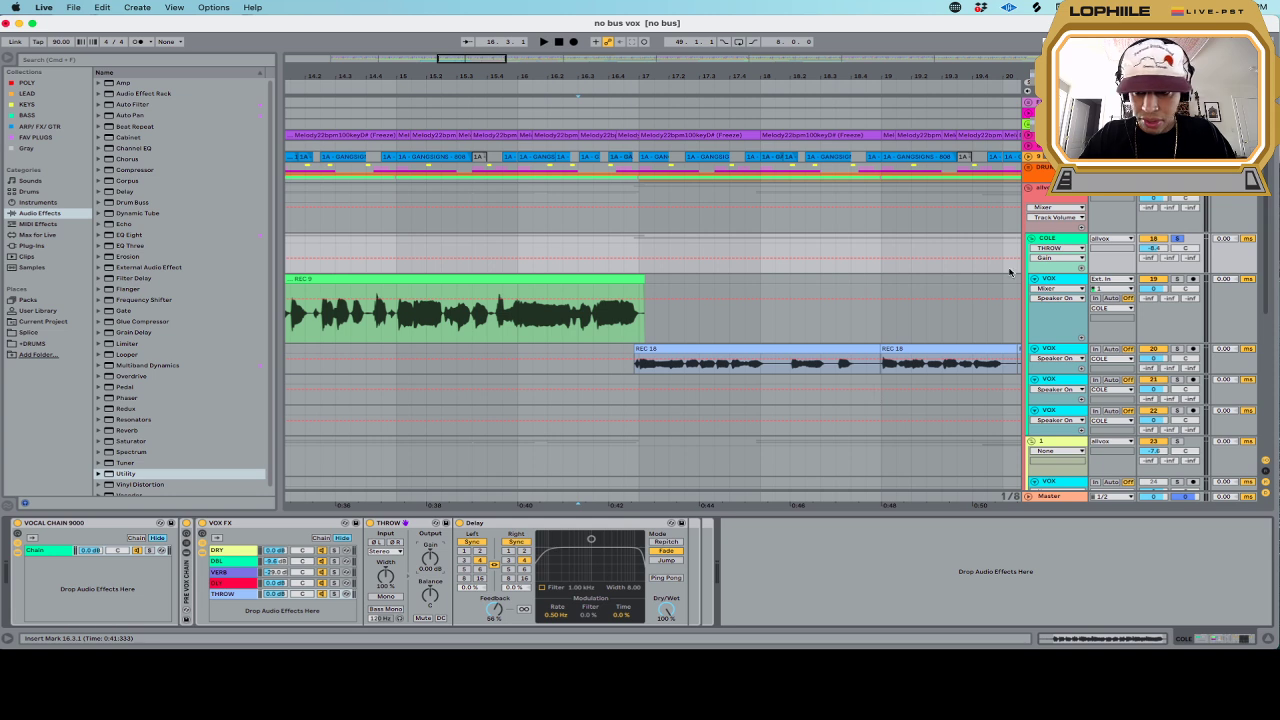
click(1080, 268)
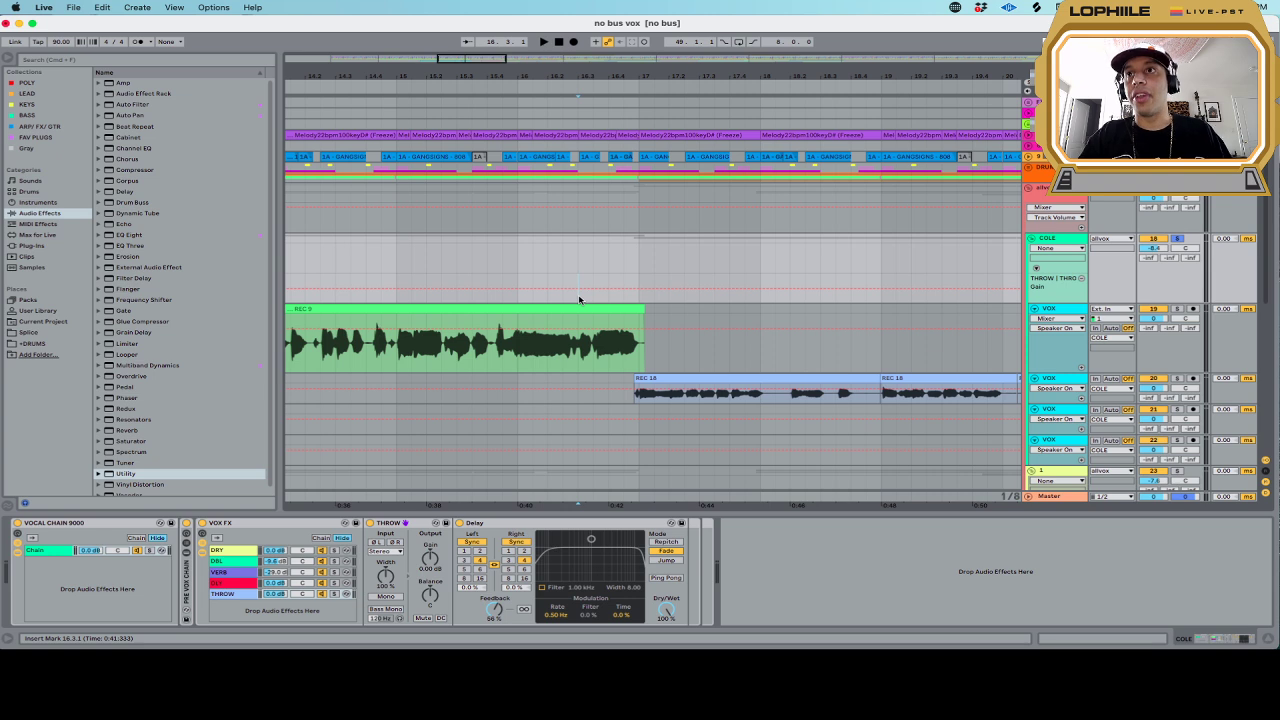
key(space)
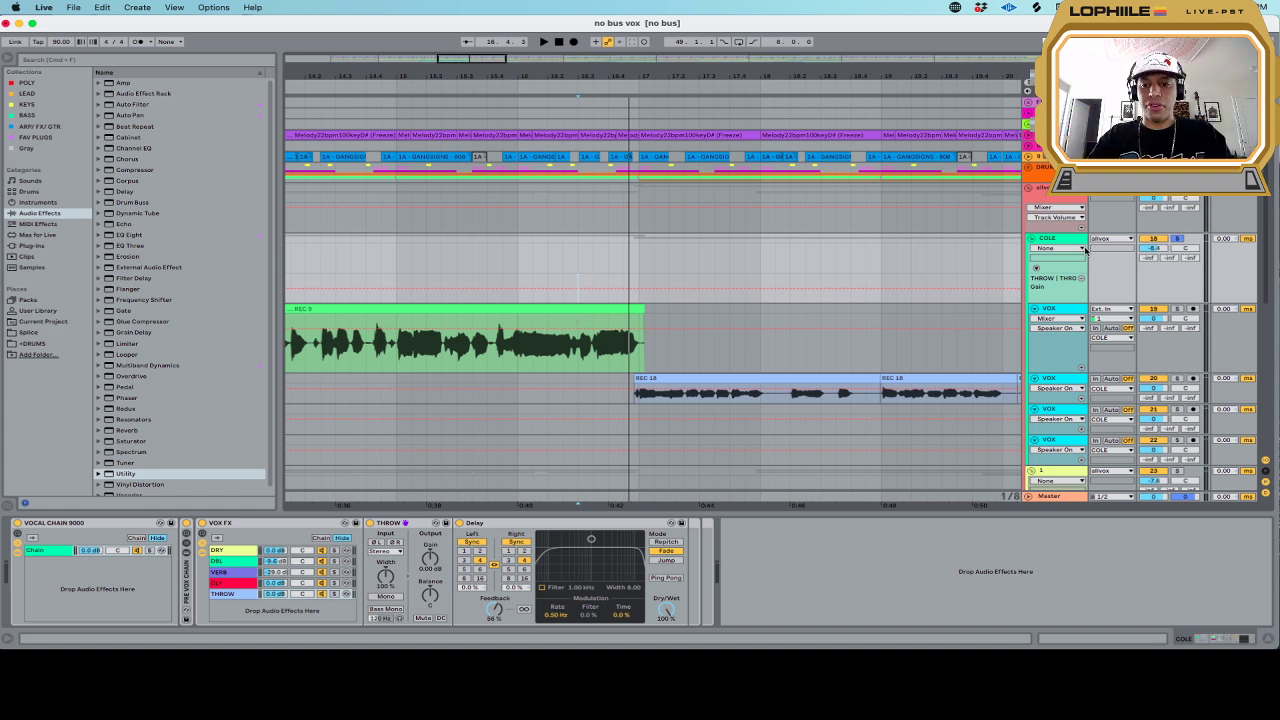
Set the THROW Utility's gain to -inf dB and raise its automation to about 6.2 dB between 16.3.1 and 17.1.1
click(1066, 313)
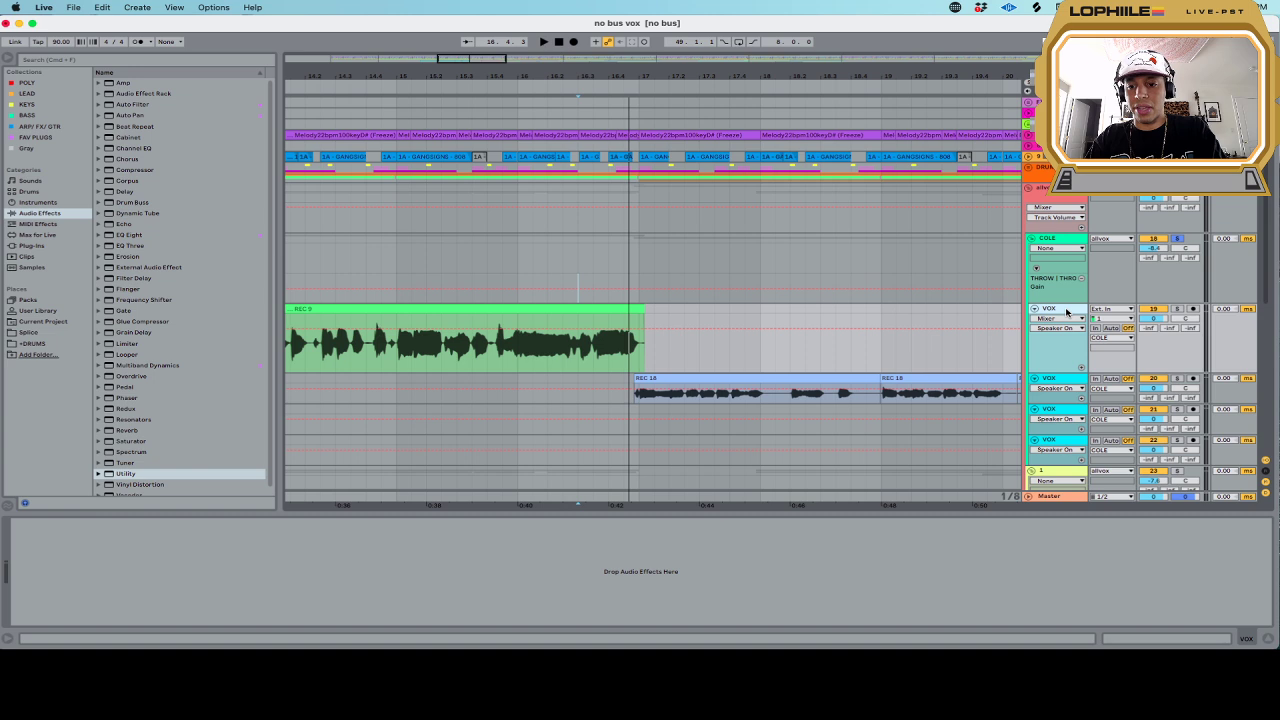
click(1052, 243)
click(1047, 312)
click(589, 355)
drag(586, 299, 638, 298)
drag(432, 556, 466, 498)
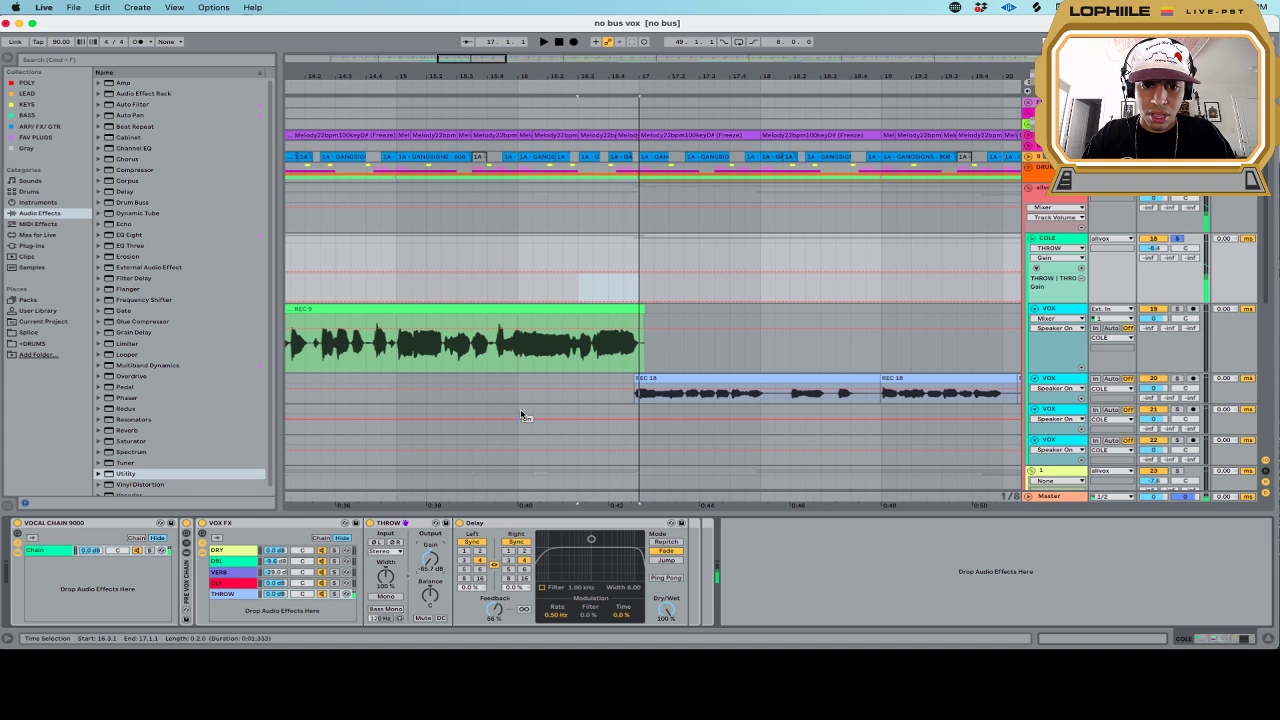
drag(428, 567, 428, 590)
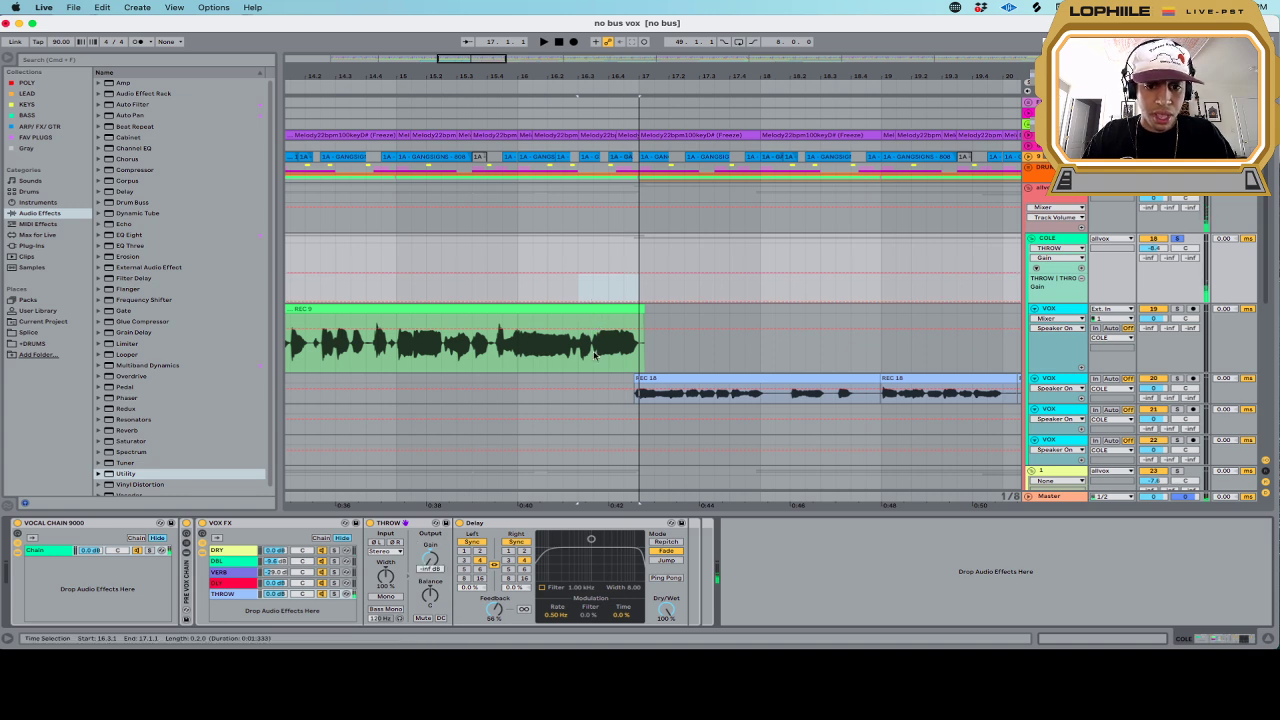
drag(583, 296, 608, 286)
Audition the automated delay throw at the end of REC 9, restarting playback from 15.1.3
key(space)
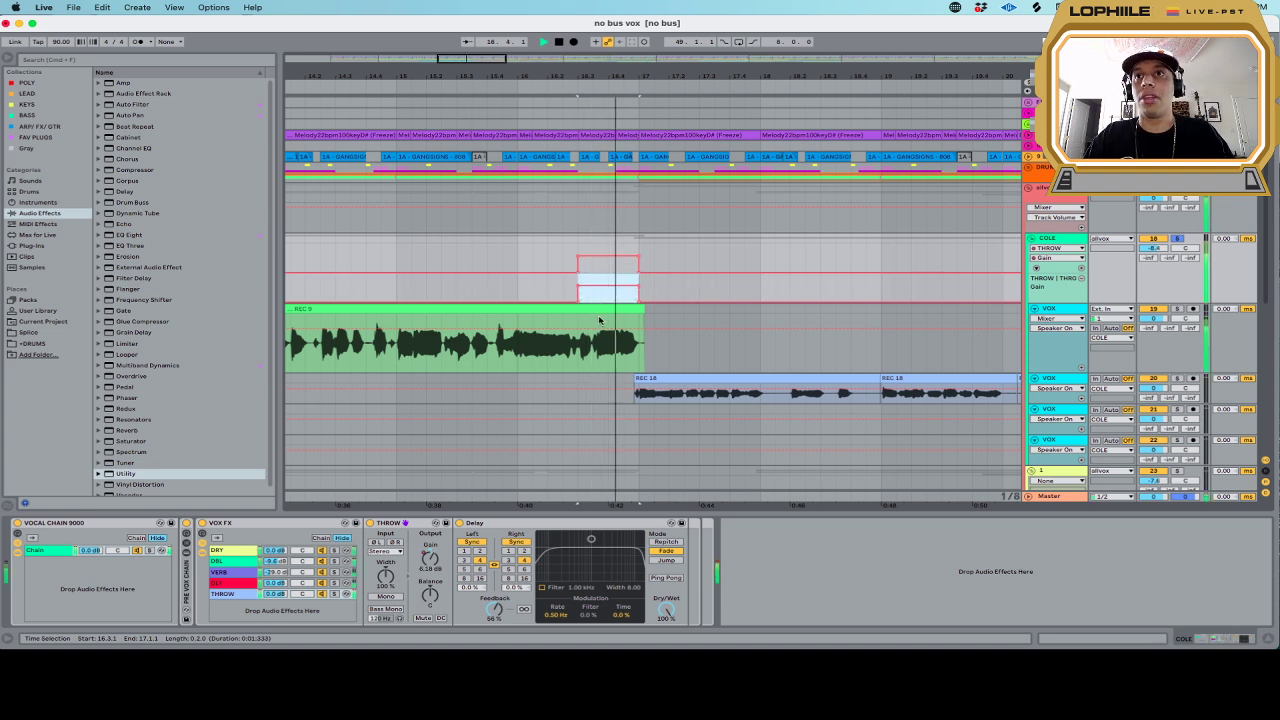
click(426, 288)
key(space)
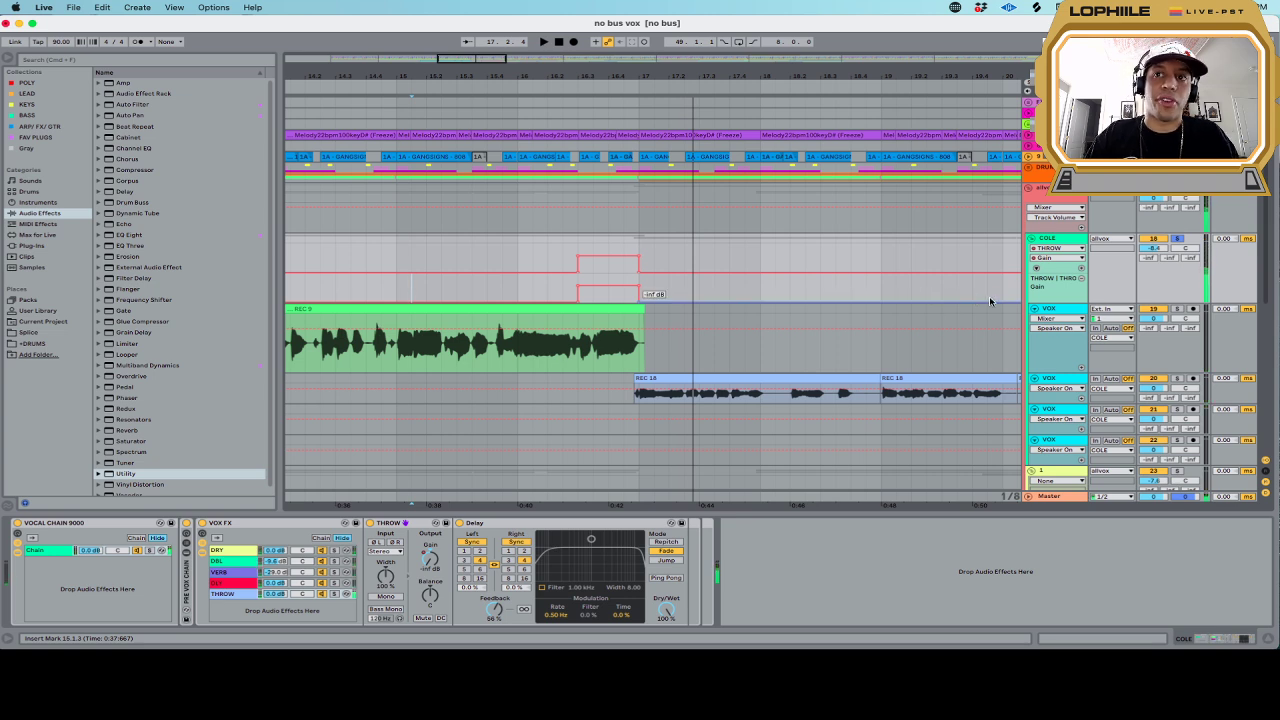
Enlarge the THROW gain automation lane, lower its raised segment to about -4.8 dB and audition the change
drag(1071, 300, 1071, 348)
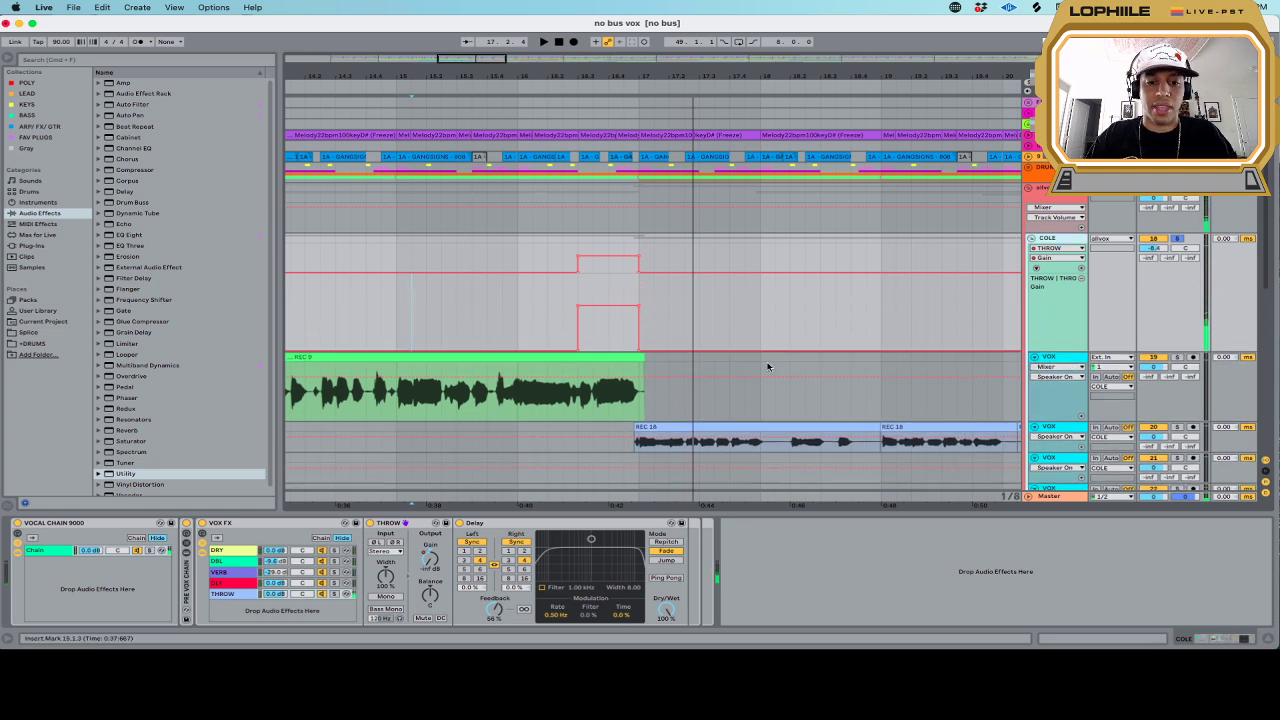
drag(620, 311, 620, 315)
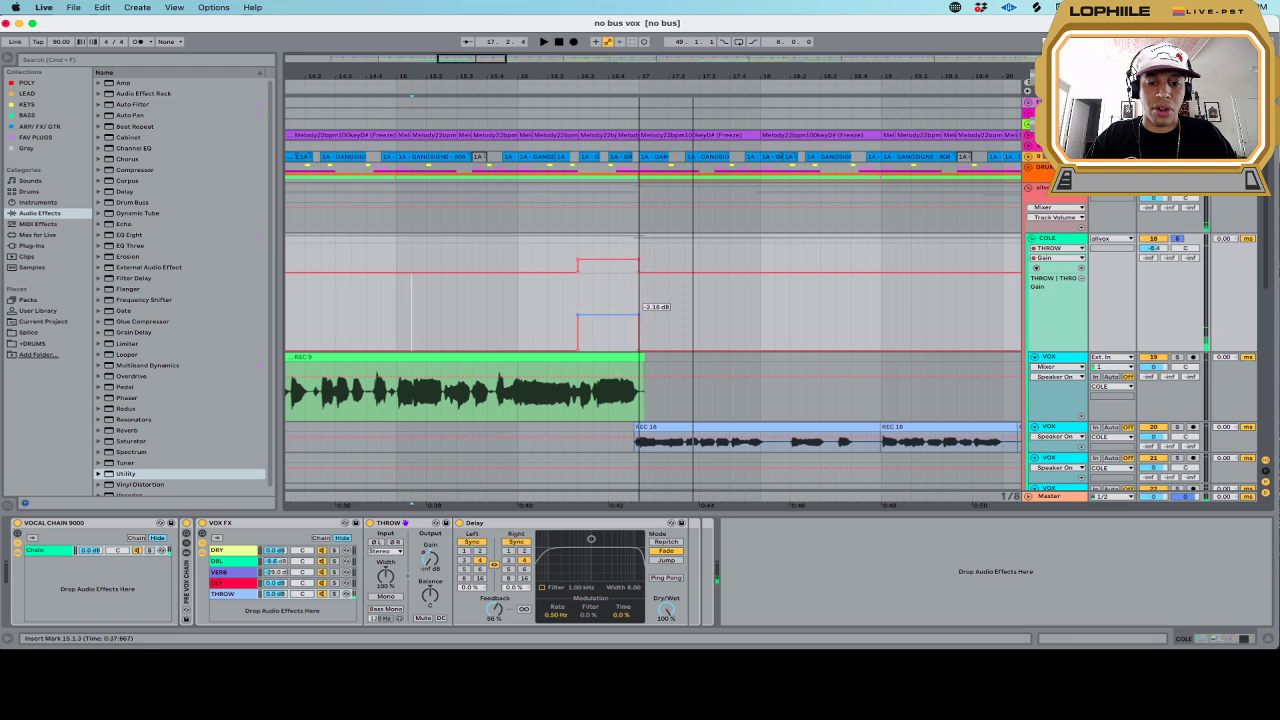
click(505, 325)
key(space)
key(space)
Try a gradual ramp at the start of the raised THROW gain segment, audition it and undo the ramp
drag(579, 319, 597, 319)
click(566, 321)
key(space)
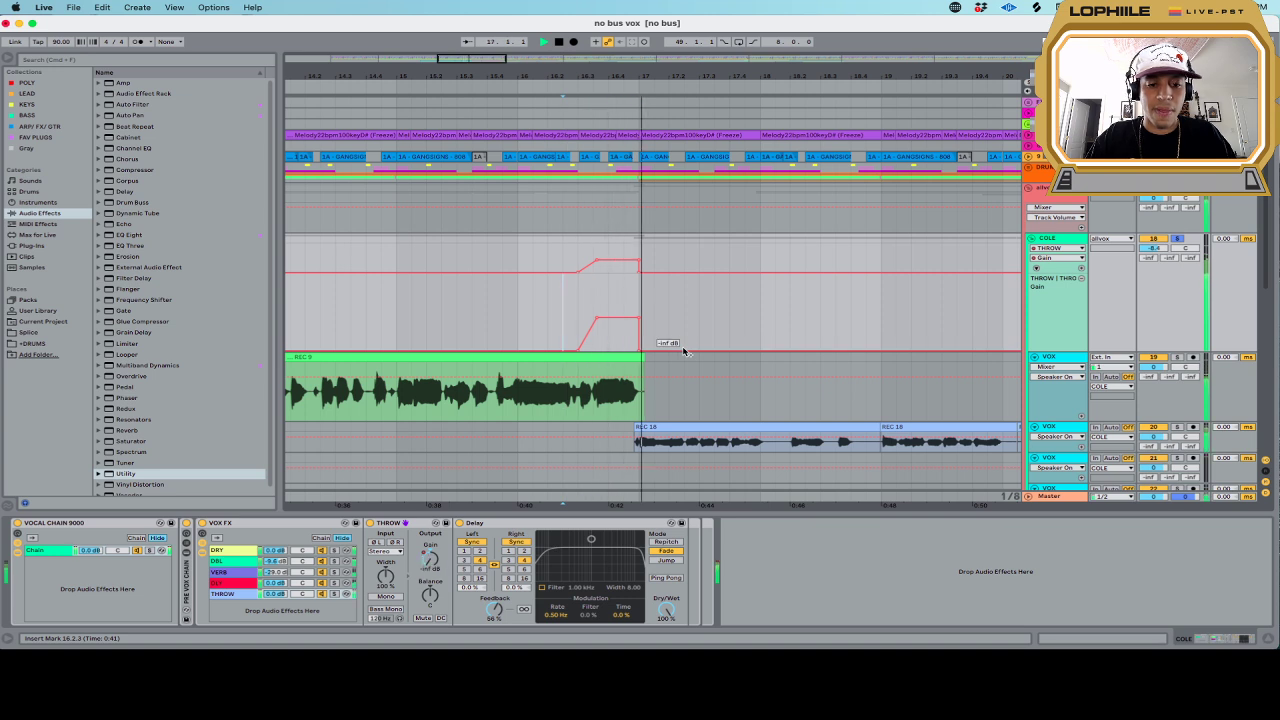
key(super+z)
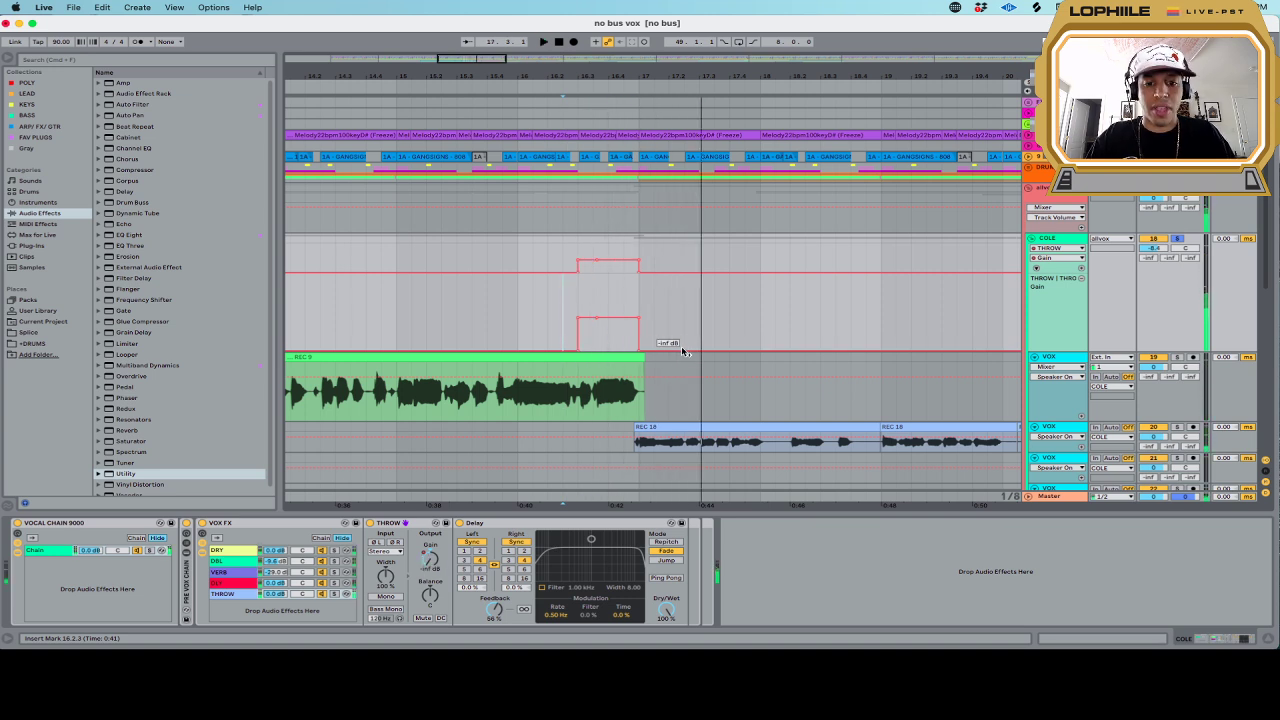
Audition the stepped THROW gain automation from 16.1.1 through the start of the REC 18 clip
click(594, 325)
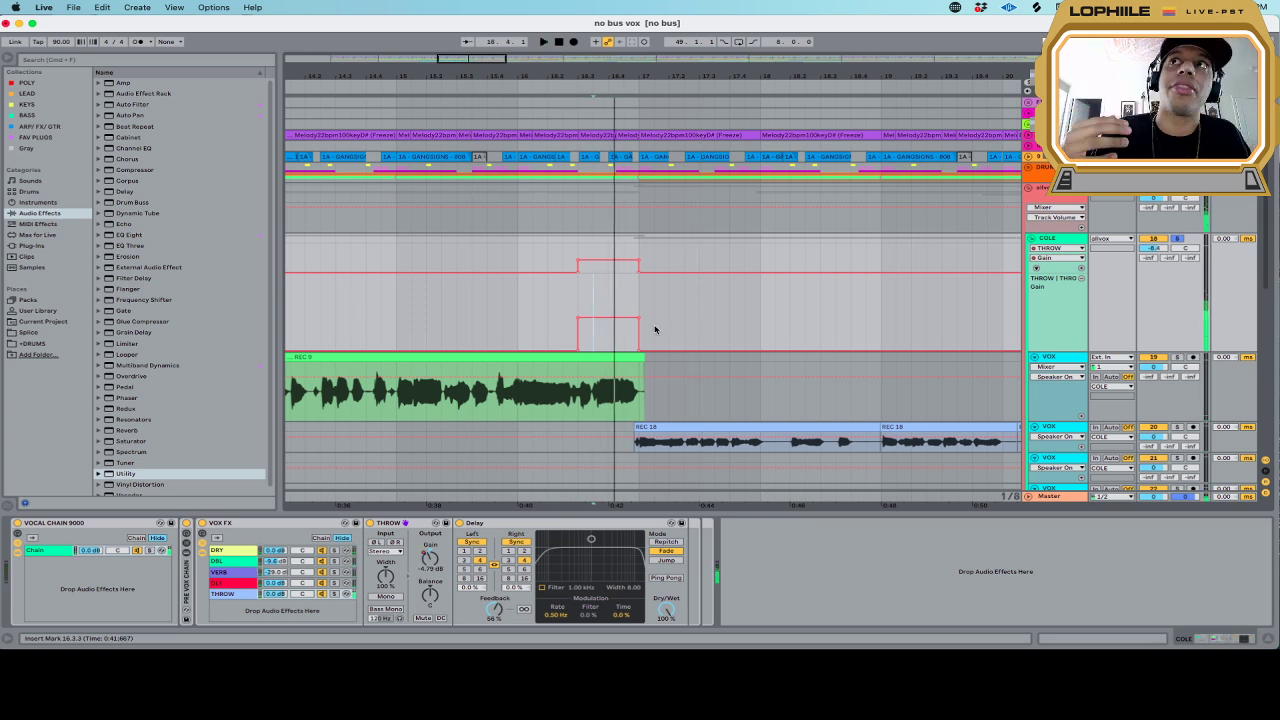
click(516, 325)
key(space)
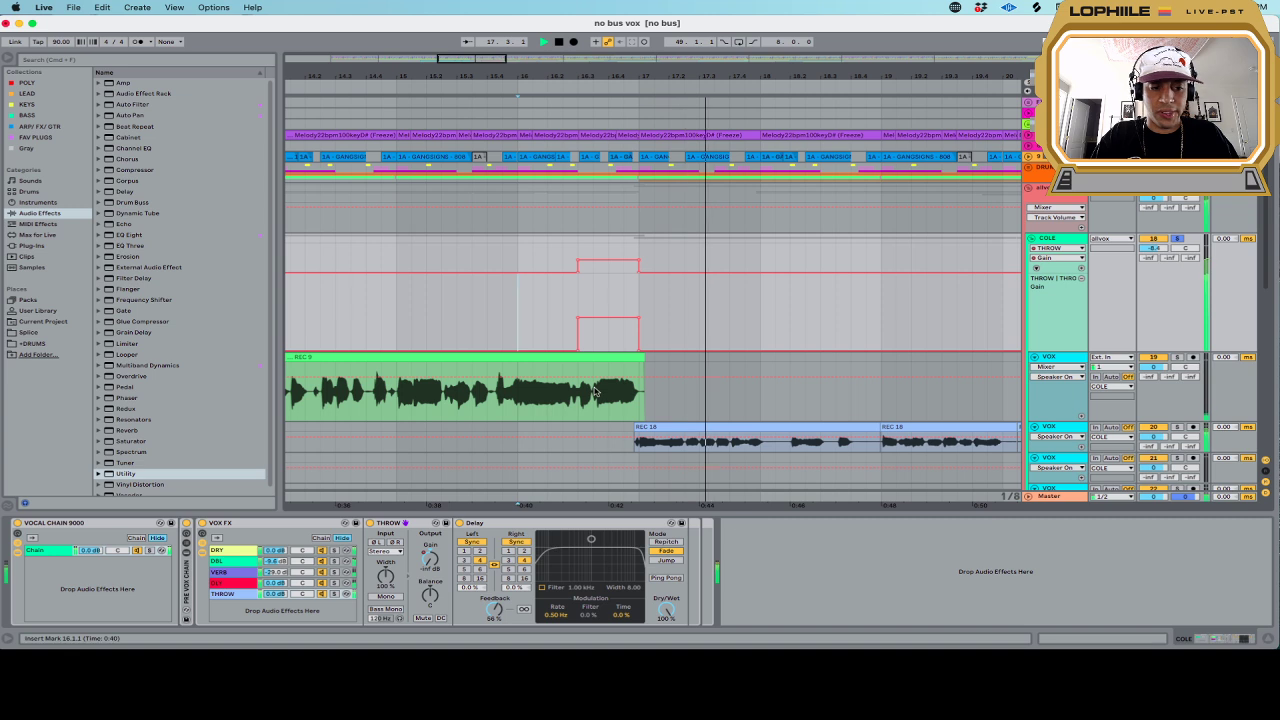
key(space)
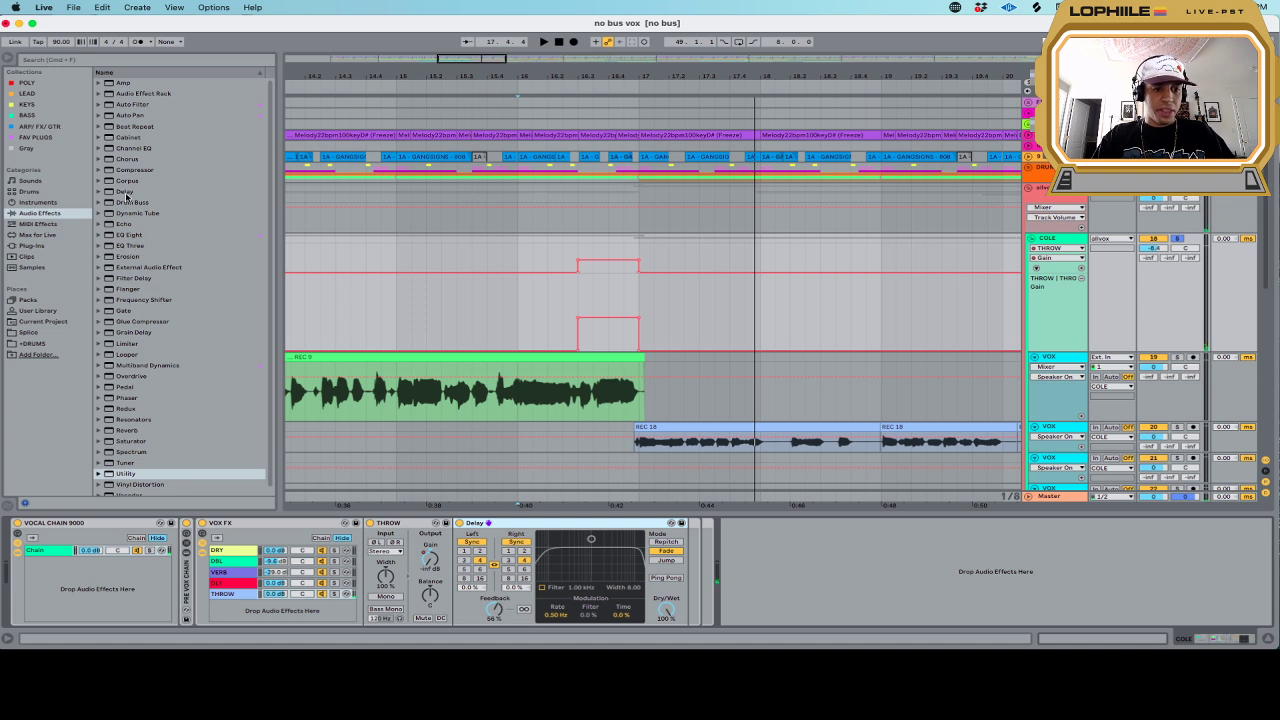
Add a second Delay after the existing one in the THROW chain
mouse_move(126, 195)
mouse_down()
mouse_move(619, 538)
mouse_move(729, 561)
mouse_up()
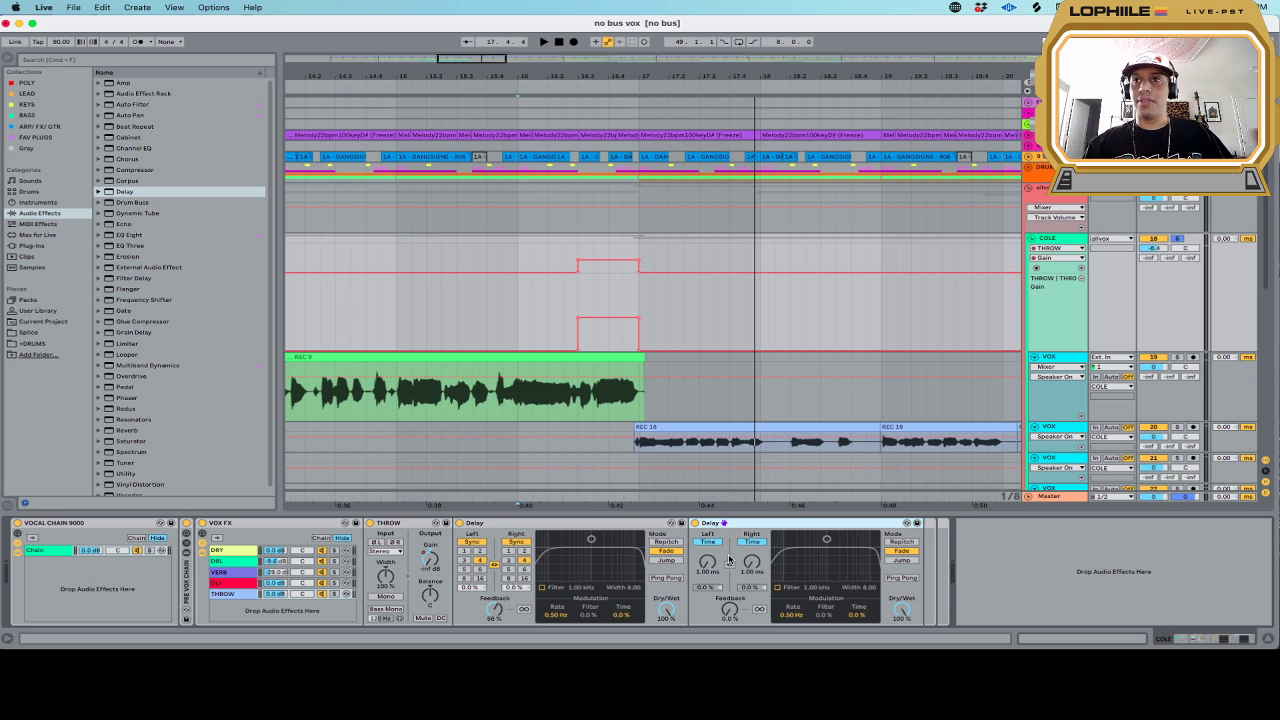
Automate the second Delay's R Time on its own lane, ramping from 1.00 ms late in bar 16 to about 1.48 s at bar 18, and audition it
click(750, 563)
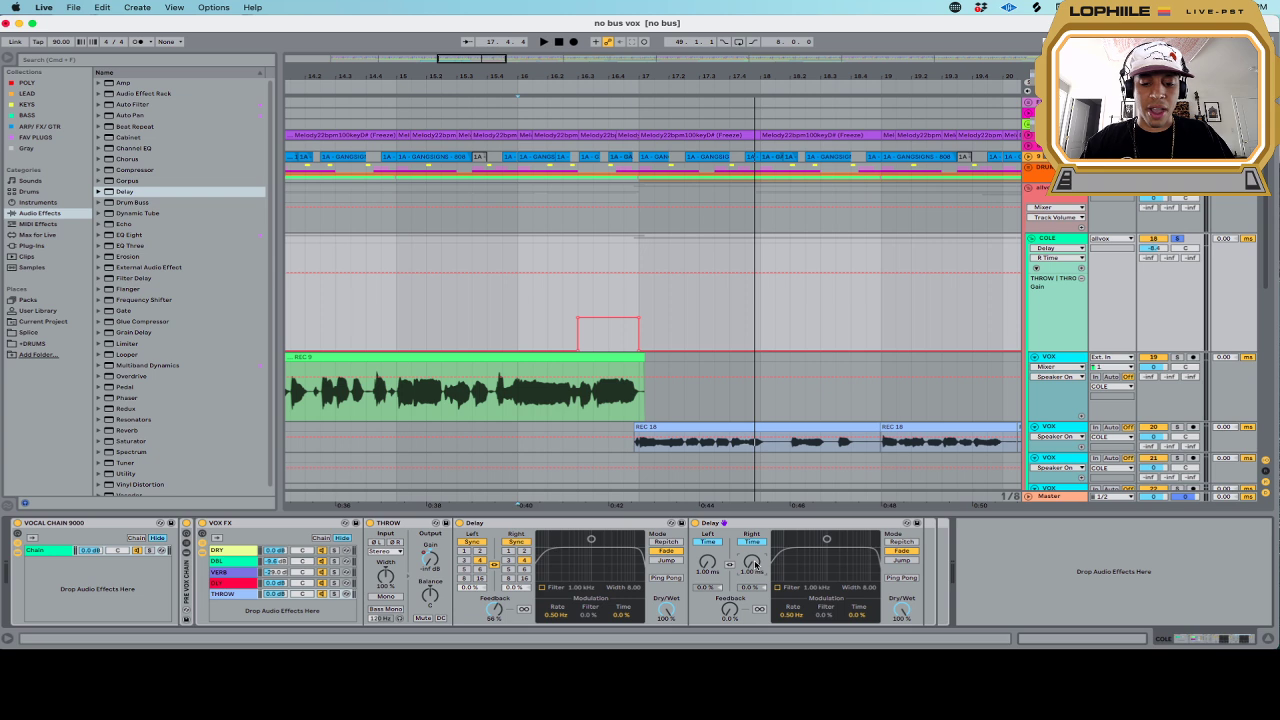
drag(752, 565, 752, 566)
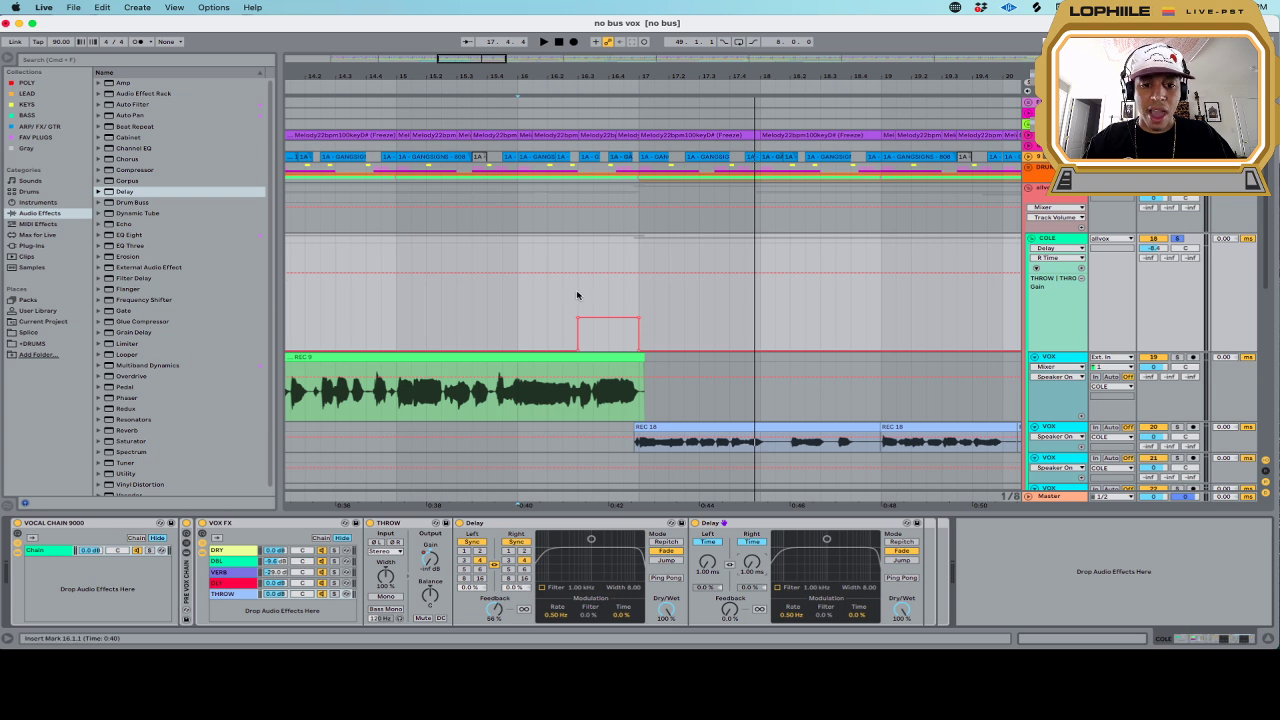
click(613, 272)
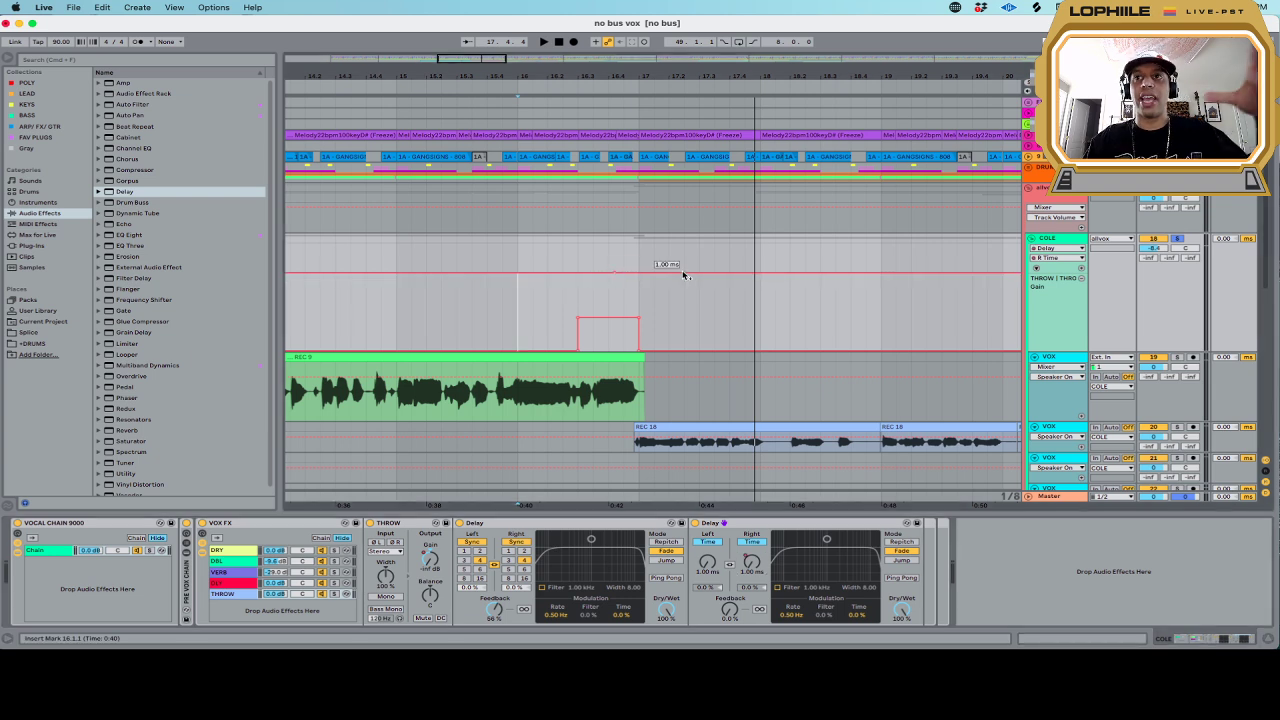
drag(690, 272, 760, 253)
key(space)
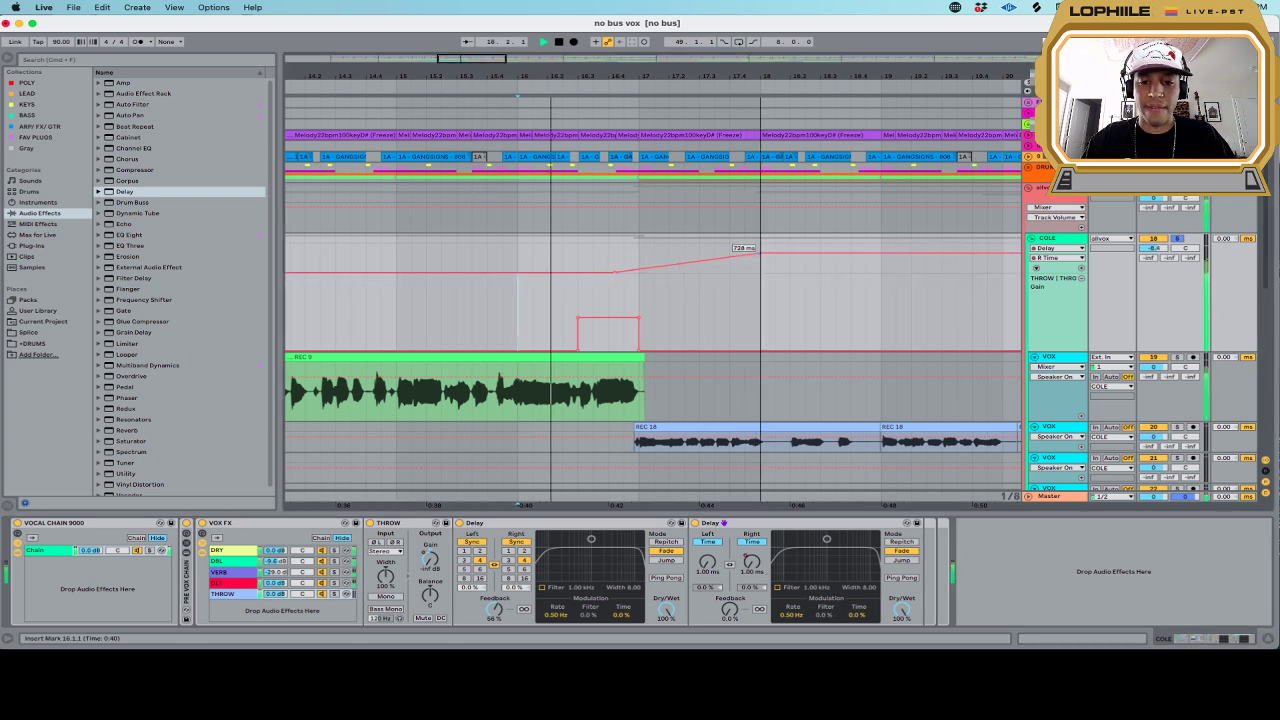
click(1081, 268)
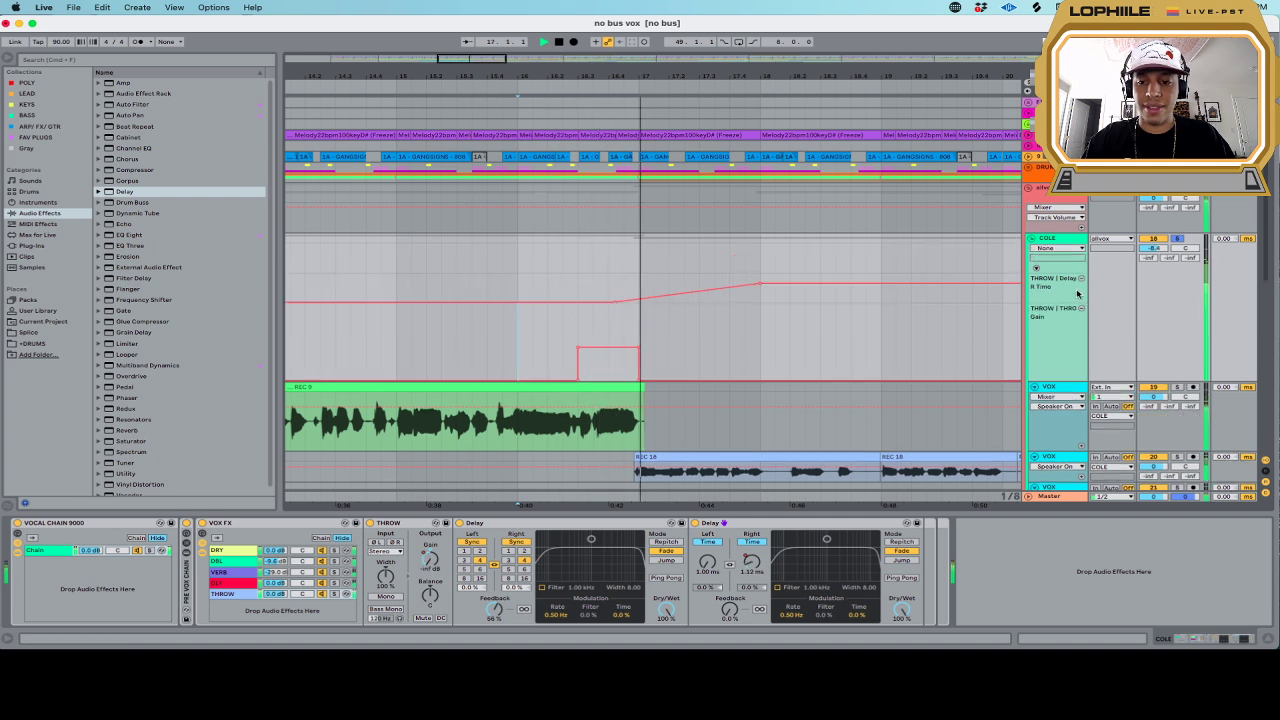
mouse_move(760, 284)
mouse_down()
mouse_move(740, 277)
mouse_move(760, 281)
mouse_up()
key(space)
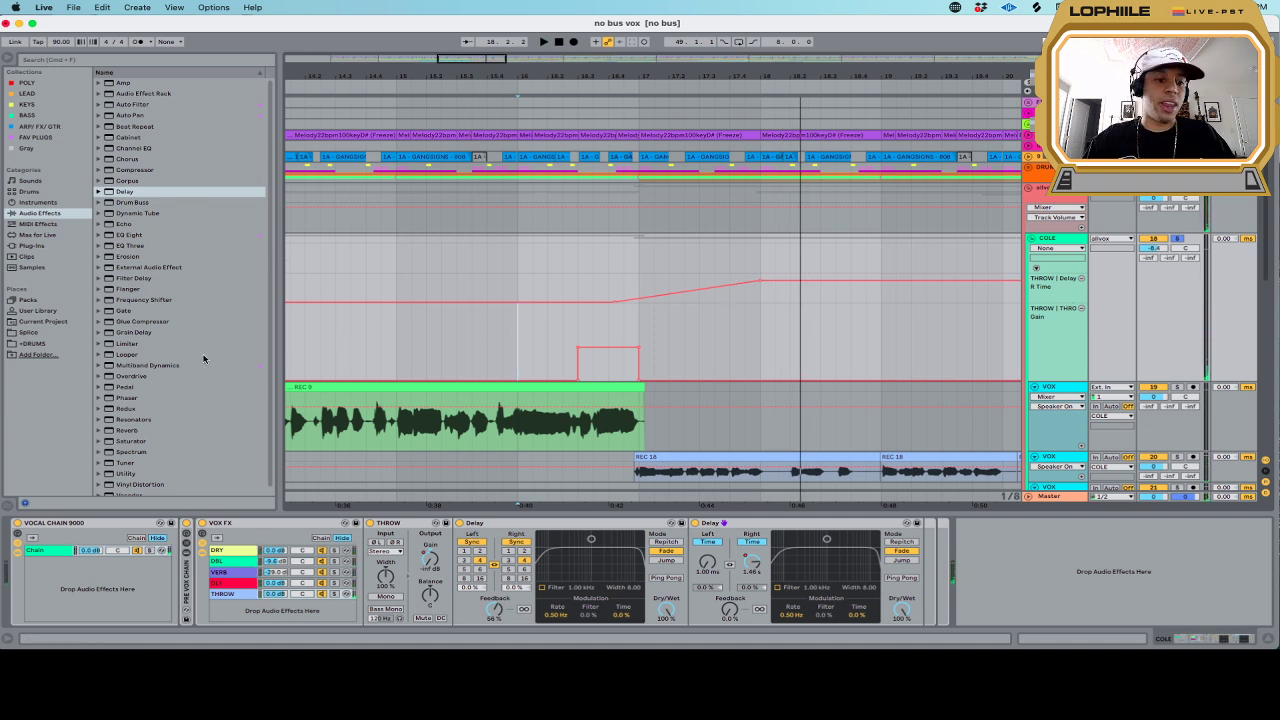
Add a Reverb after the second Delay in the THROW chain, with Dry/Wet at 0% and a Decay Time of about 5 s
click(130, 431)
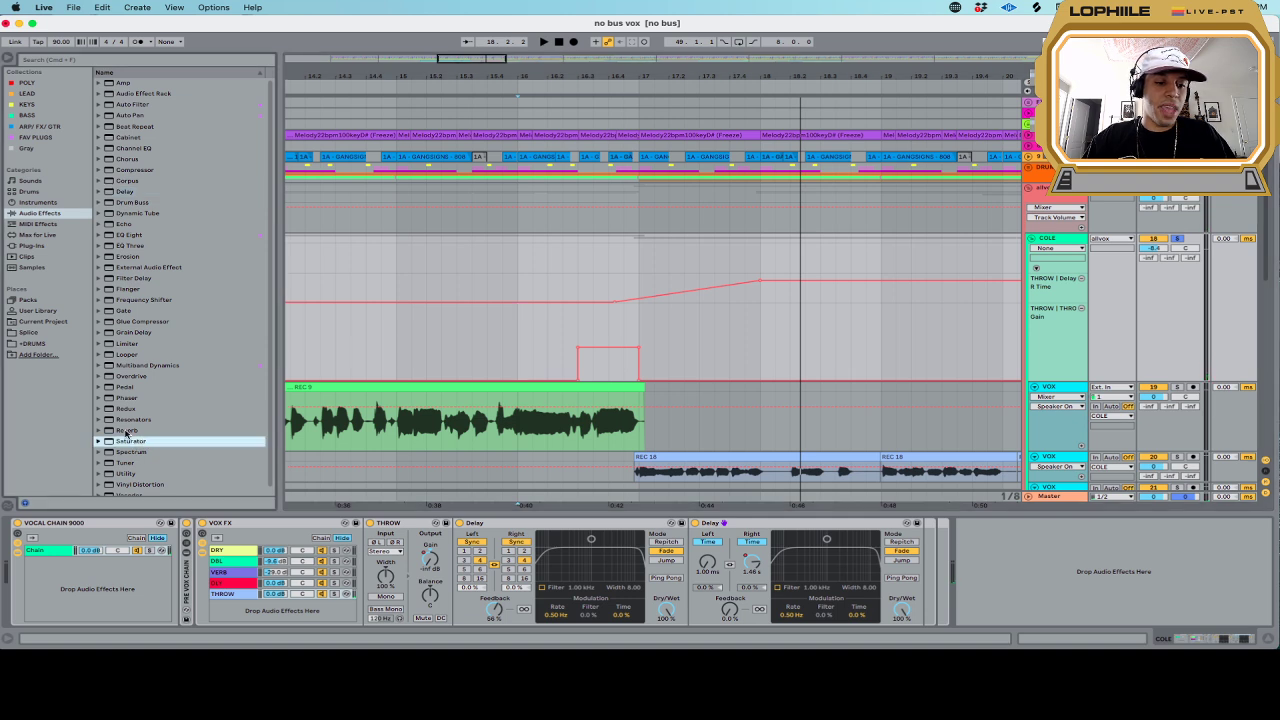
drag(908, 543, 915, 545)
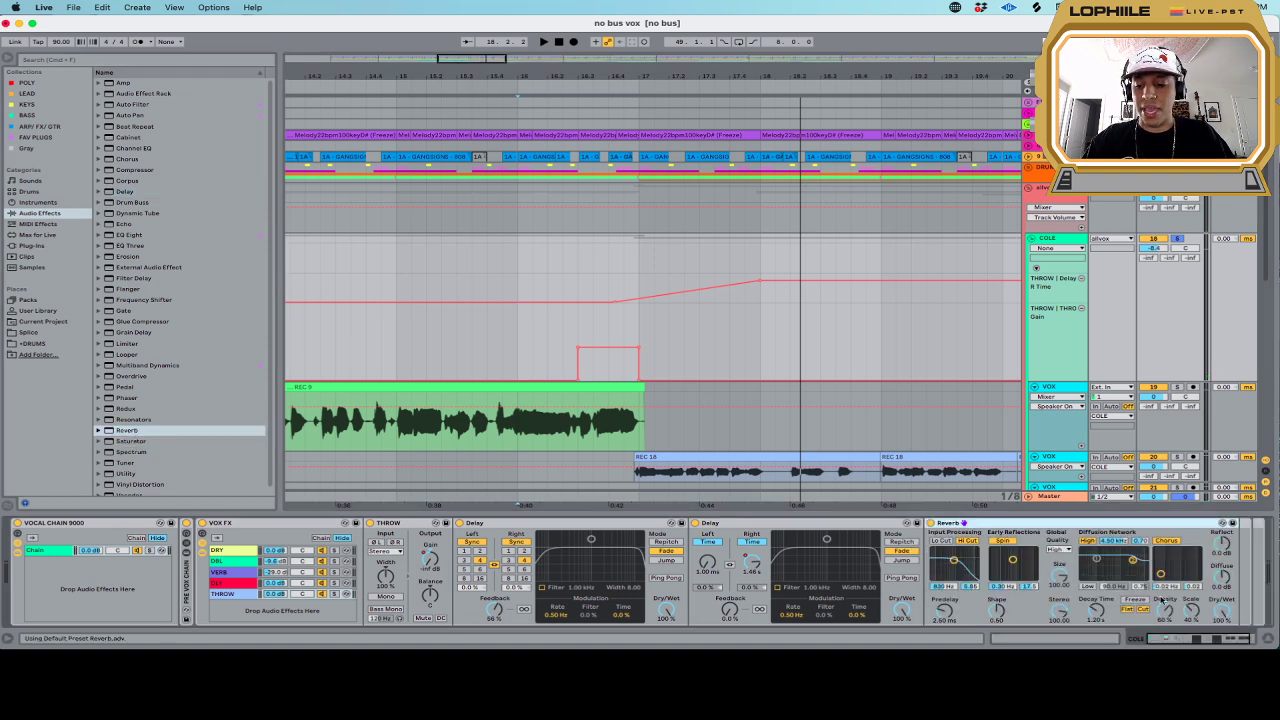
click(1222, 612)
drag(1097, 612, 1098, 598)
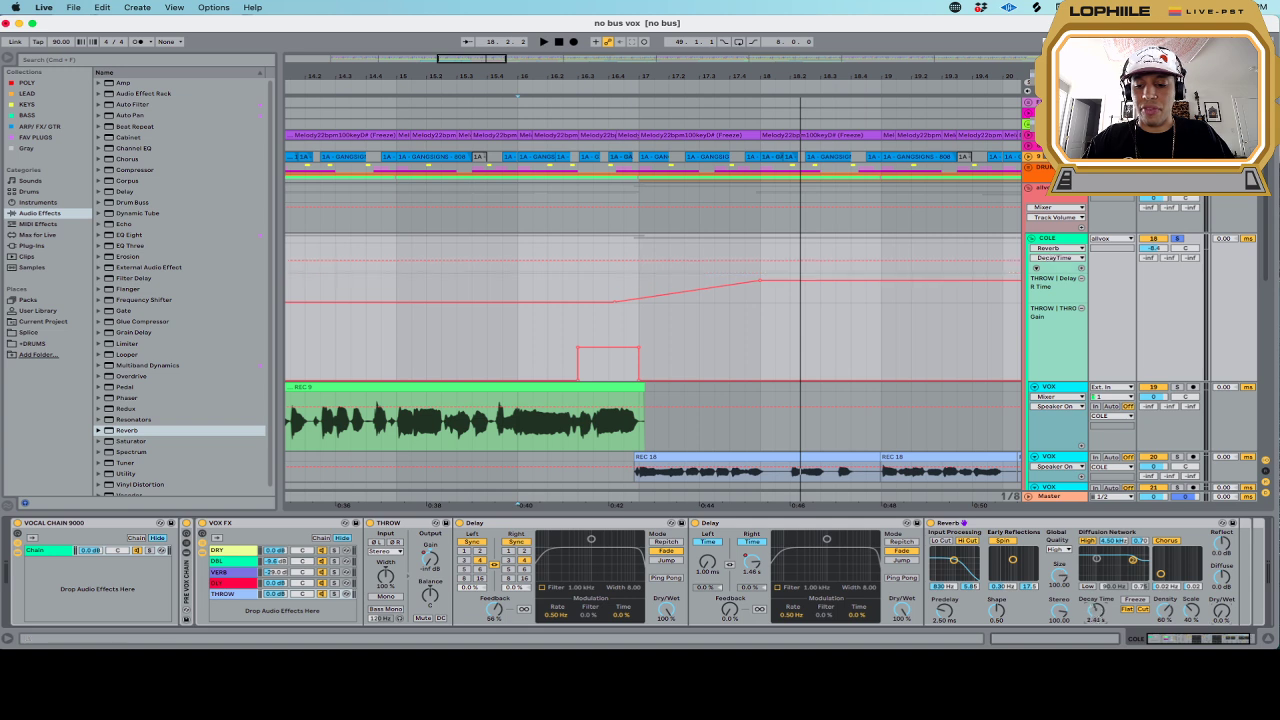
Automate the Reverb's Dry/Wet on its own lane, ramping from 0% early in bar 17 to about 83% at bar 18, while auditioning
click(1226, 614)
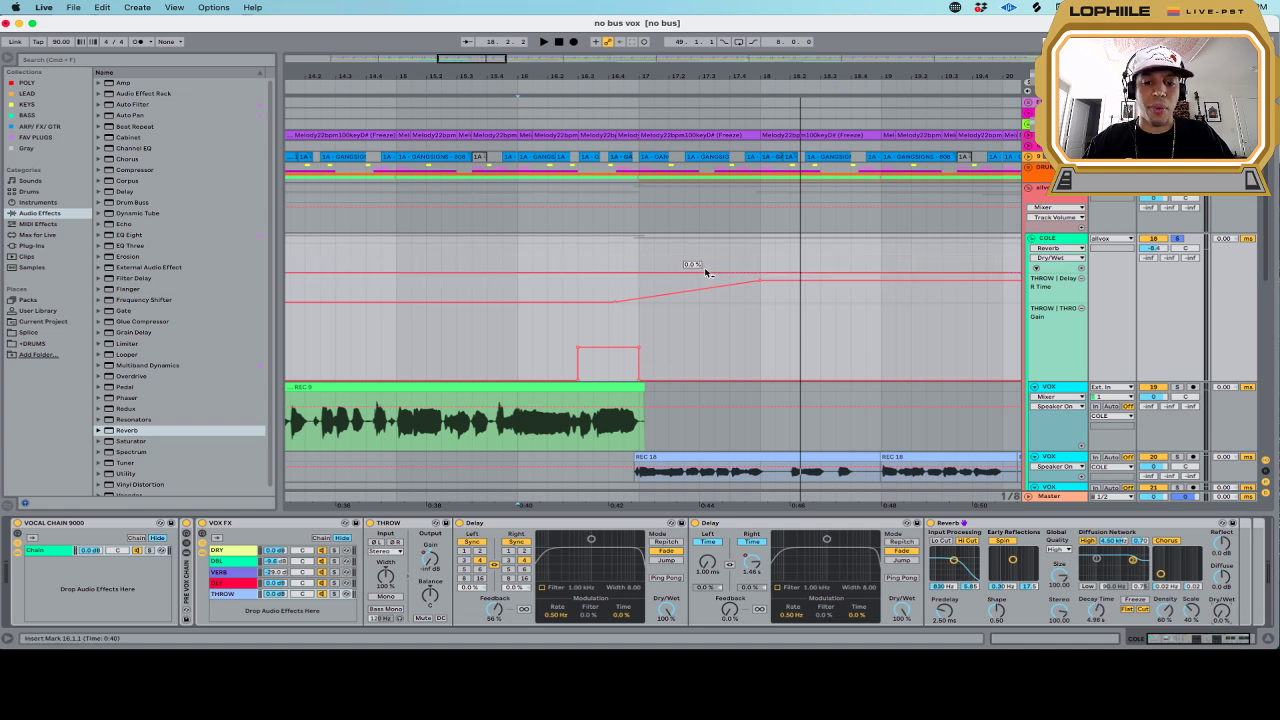
click(657, 272)
drag(760, 272, 760, 262)
key(space)
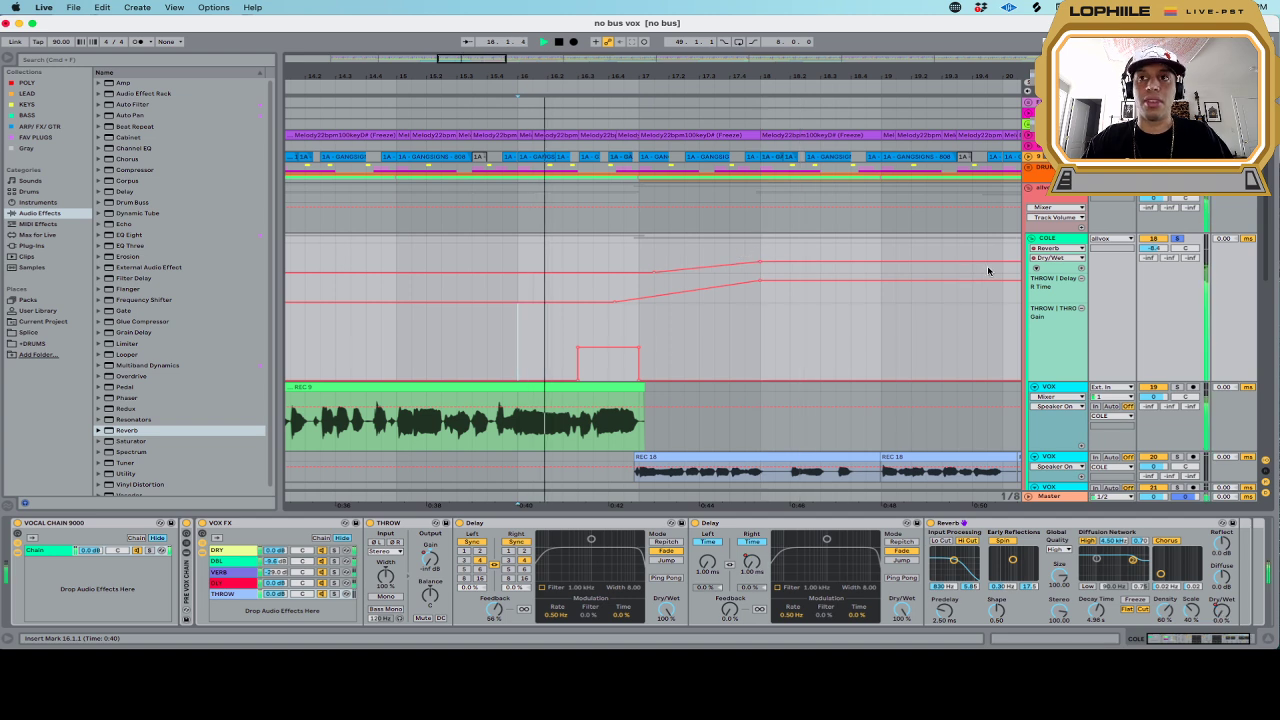
click(1082, 267)
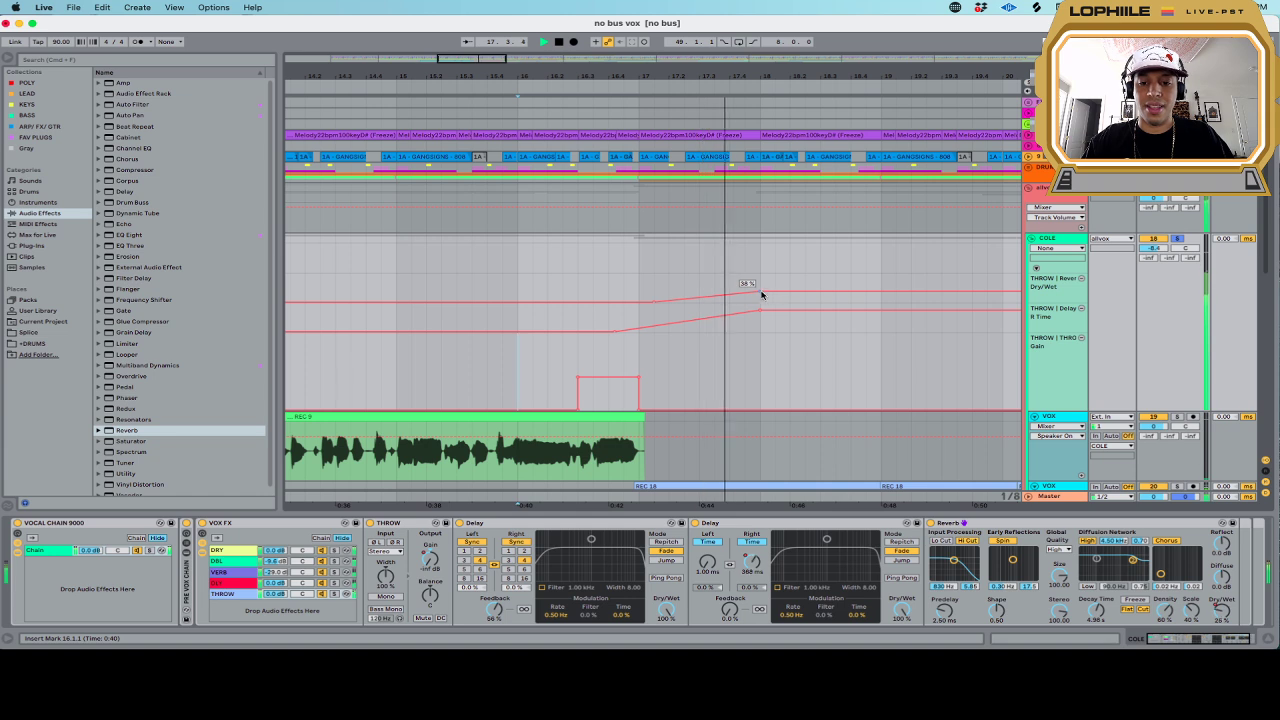
drag(760, 292, 756, 278)
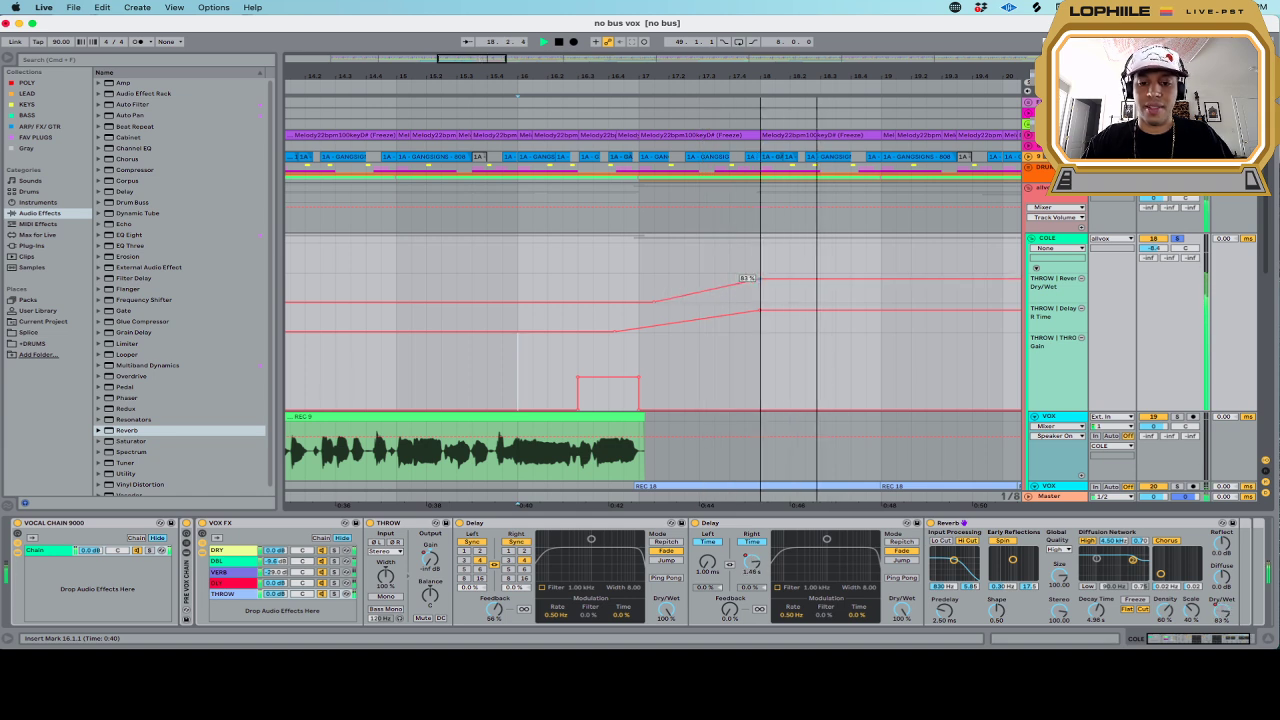
Shorten the Reverb's Decay Time to about 3.6 s and return the playback start to 16.2.1
drag(1097, 611, 1097, 622)
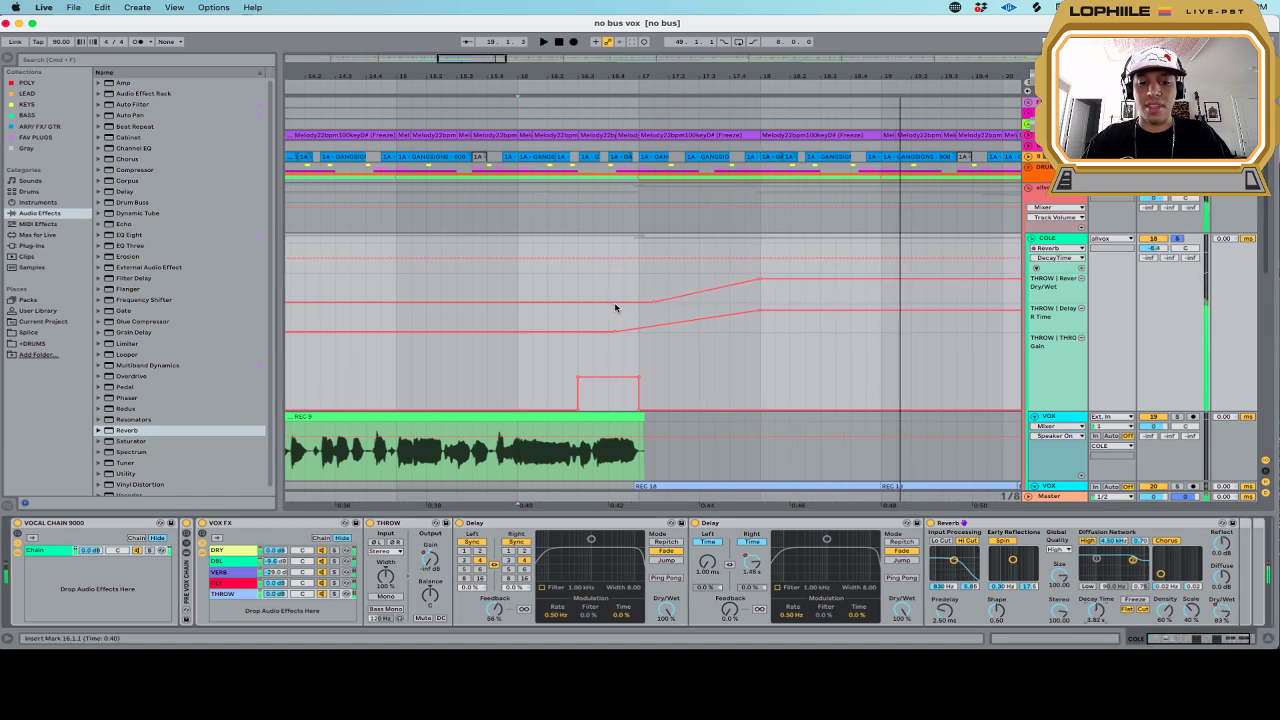
click(540, 367)
key(space)
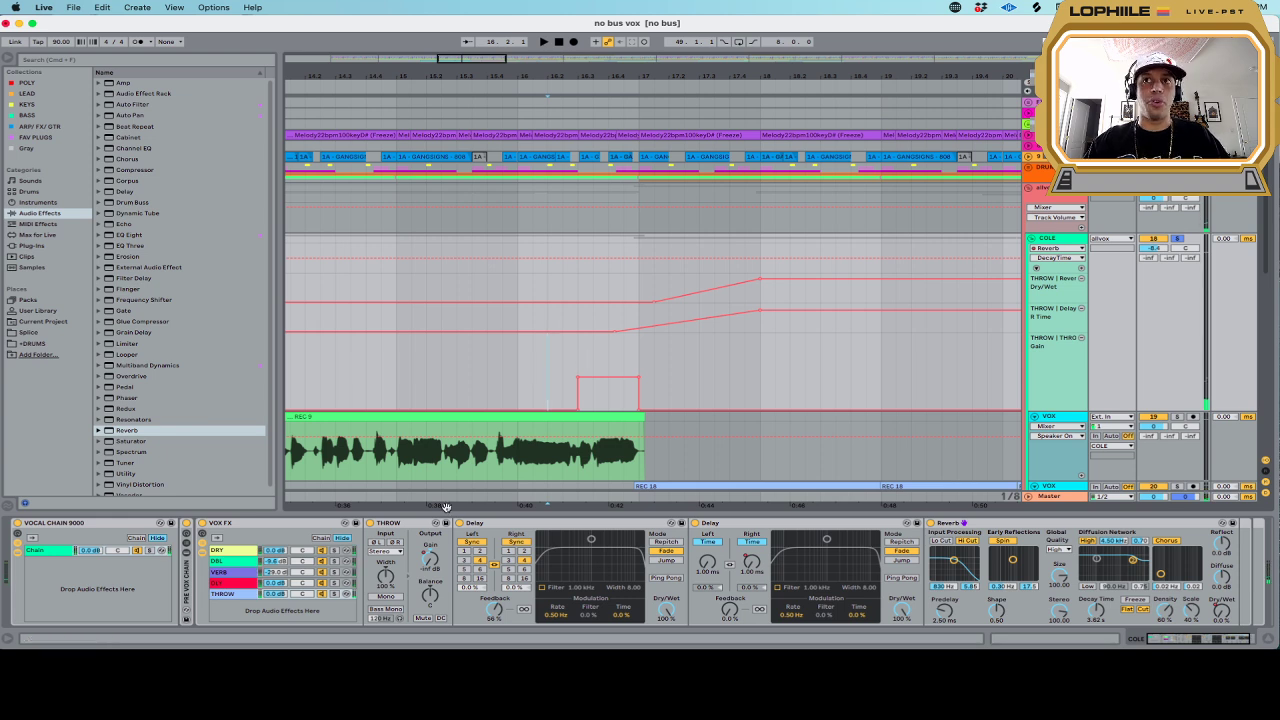
Solo the THROW chain and audition its delay and reverb tail from 16.2.1 to bar 19
click(334, 594)
key(space)
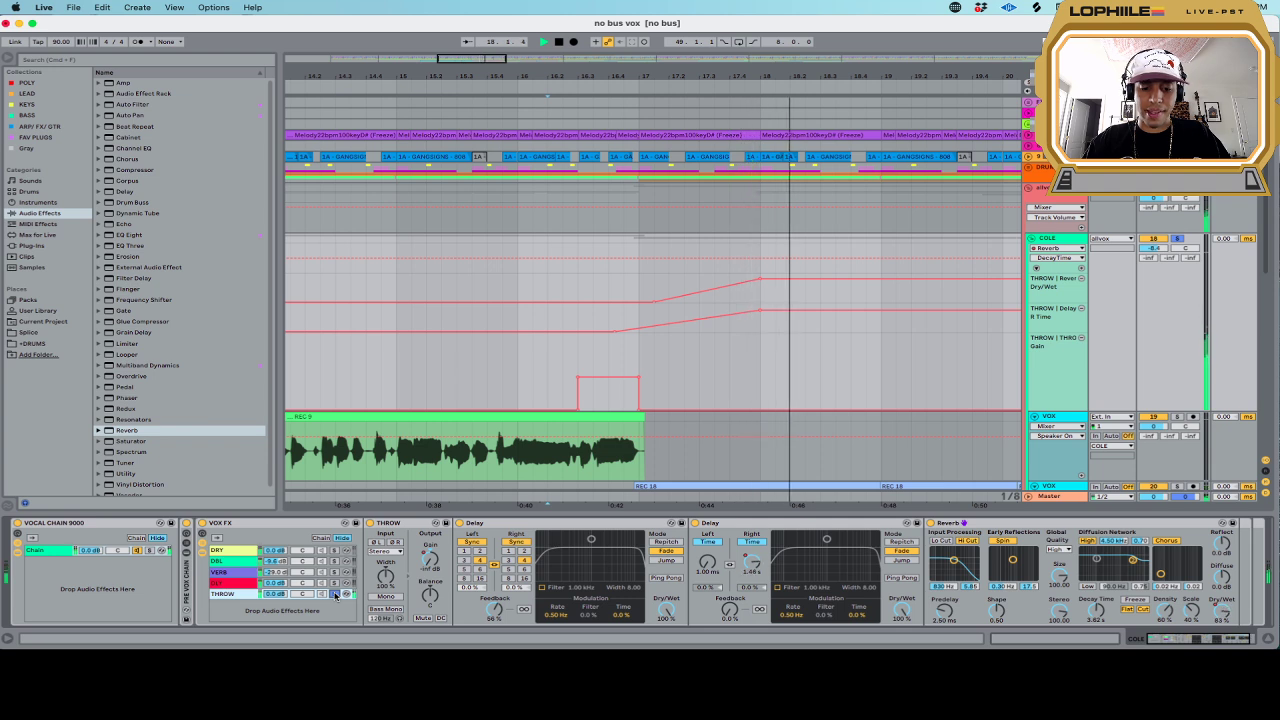
key(space)
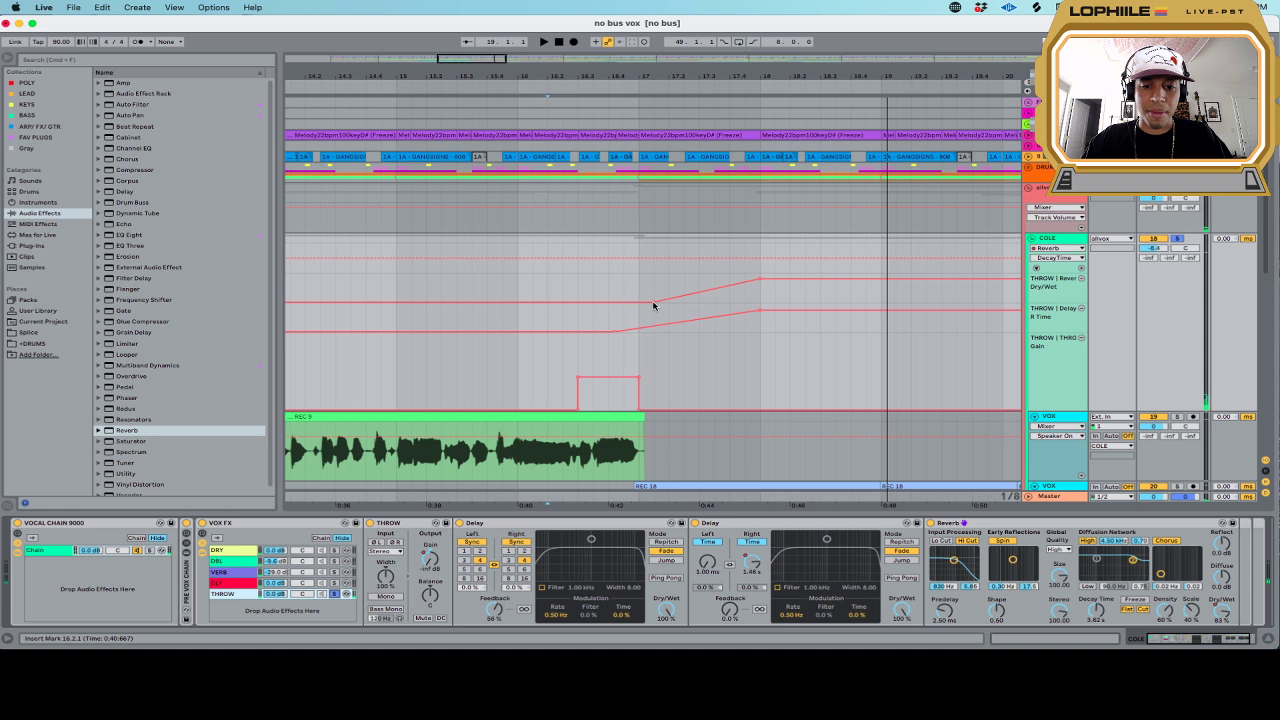
Move the start of the R Time ramp to bar 17 and audition the soloed THROW chain
drag(653, 305, 642, 309)
click(617, 330)
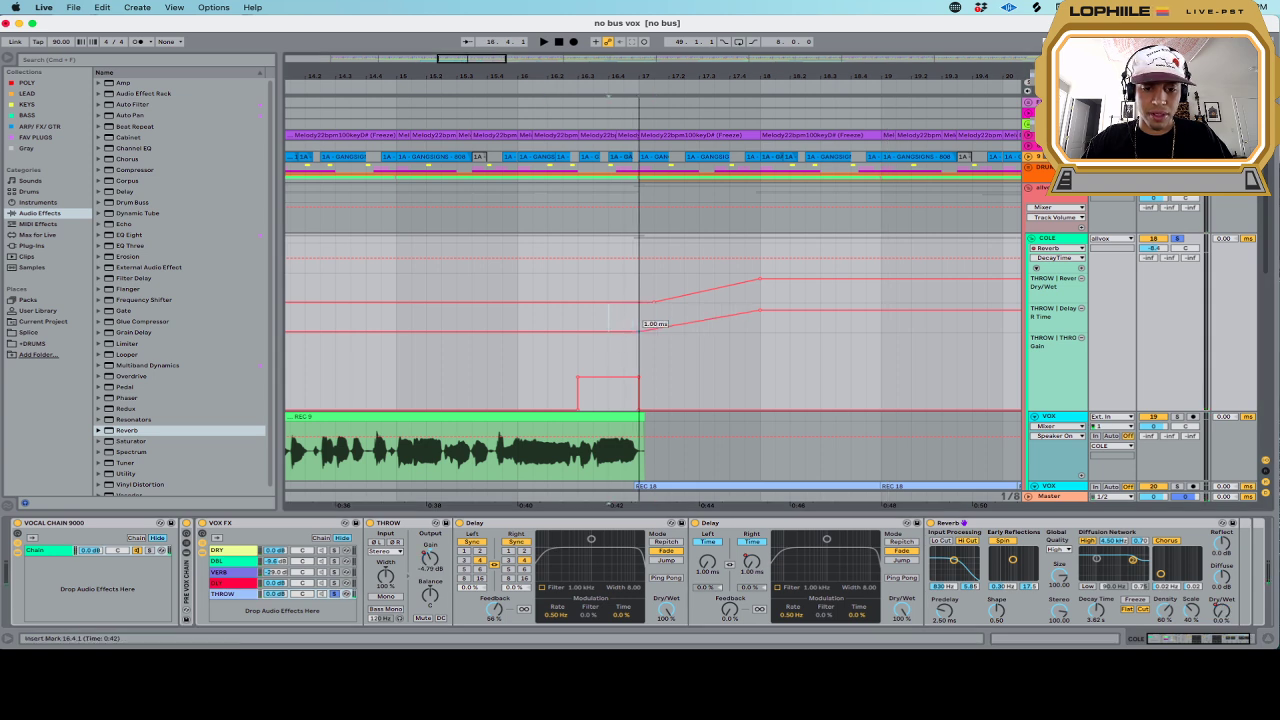
key(space)
click(558, 330)
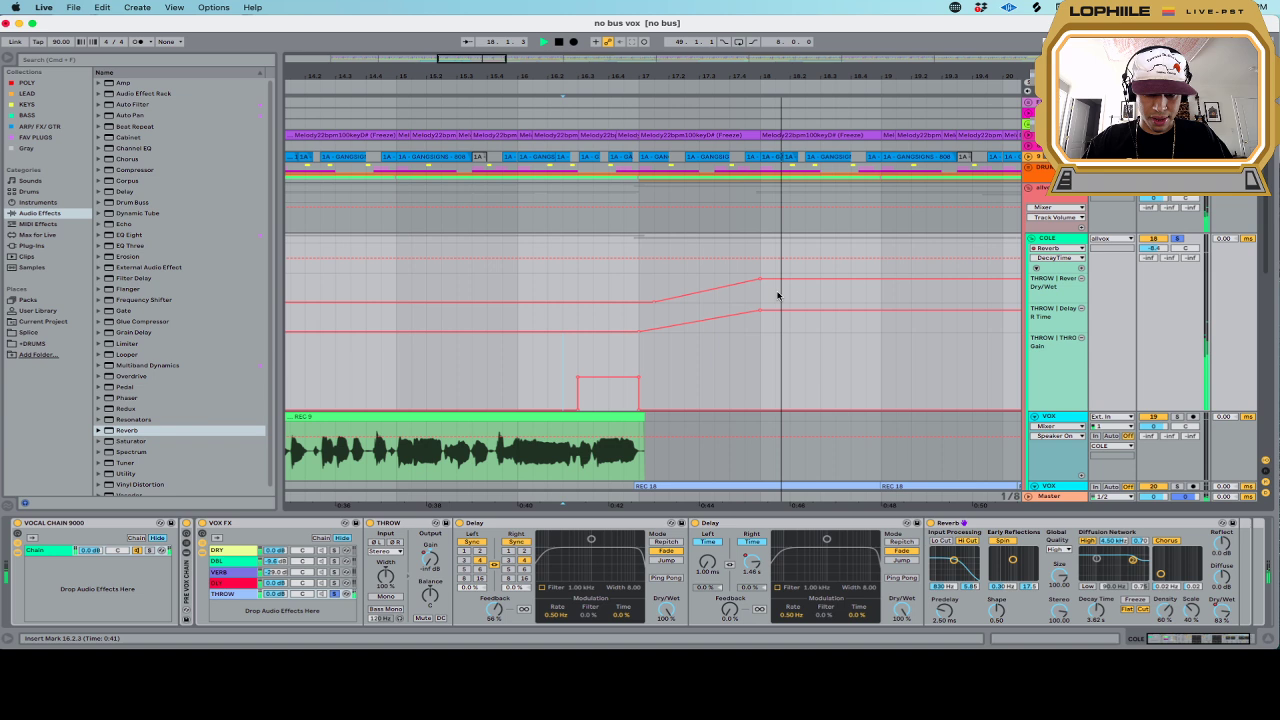
key(space)
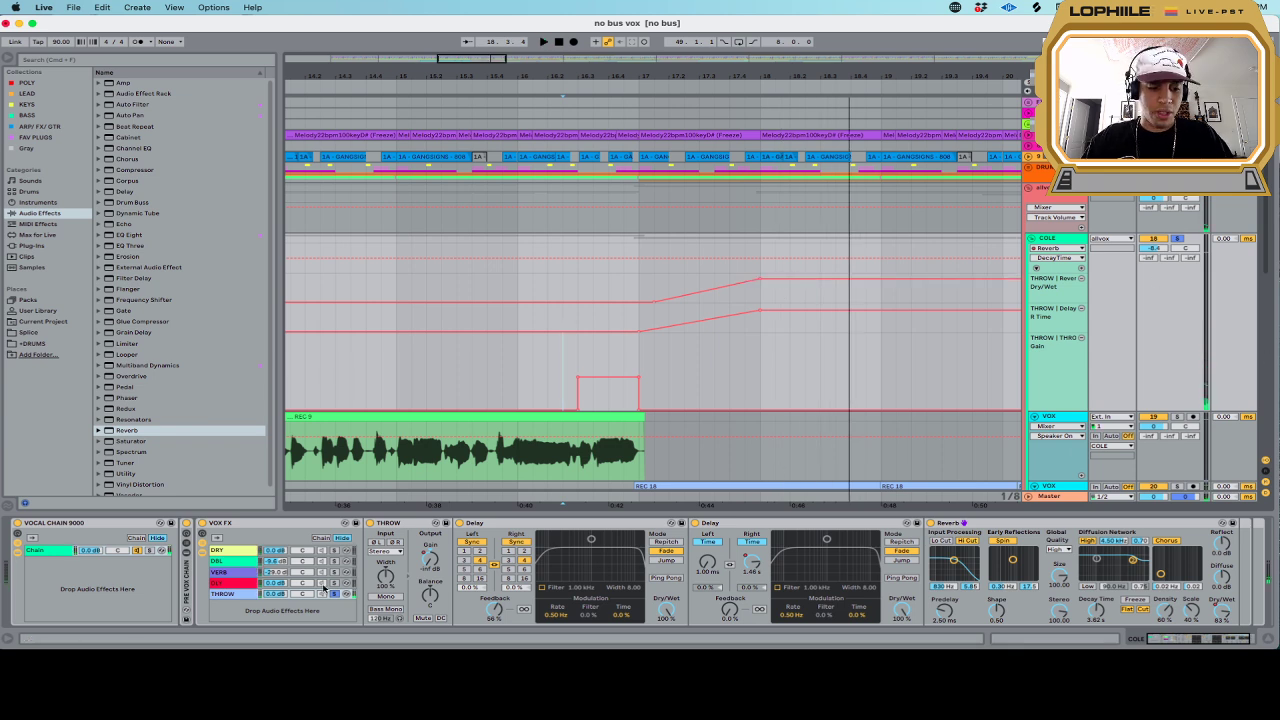
Unsolo the THROW chain and lower its chain volume to about -9.8 dB while playing from 16.1.1
click(515, 394)
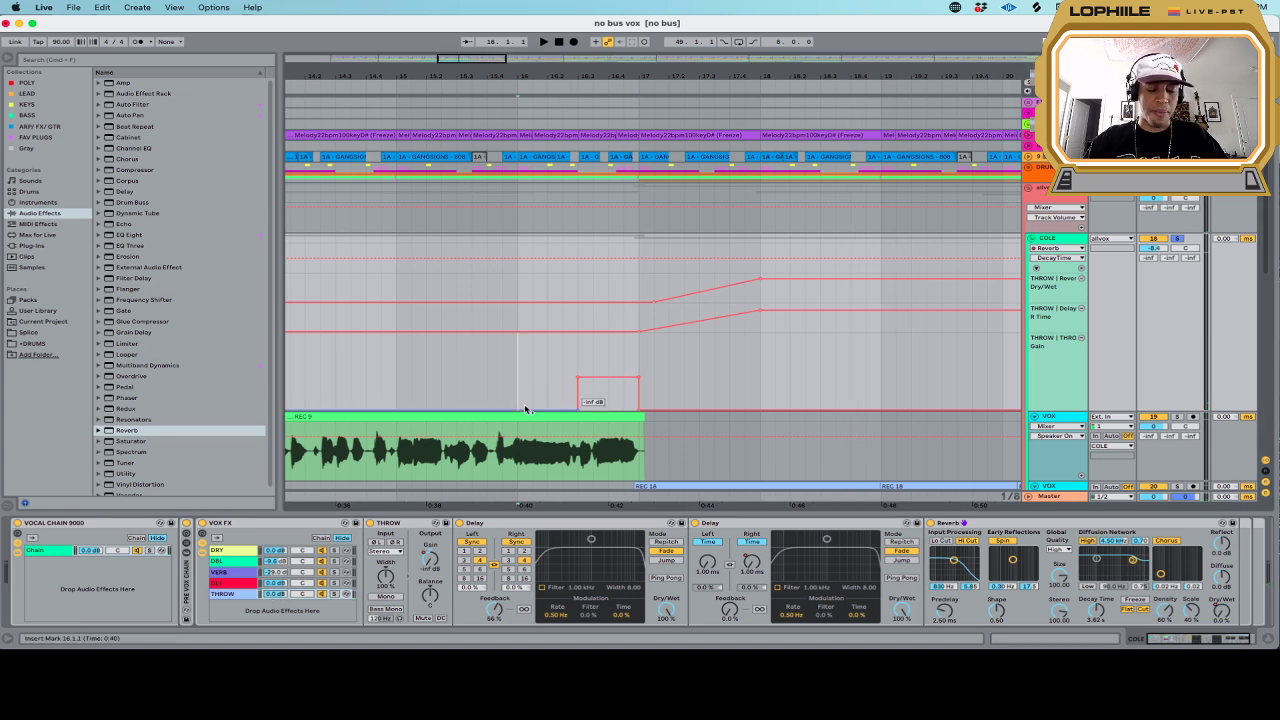
drag(276, 594, 276, 606)
key(space)
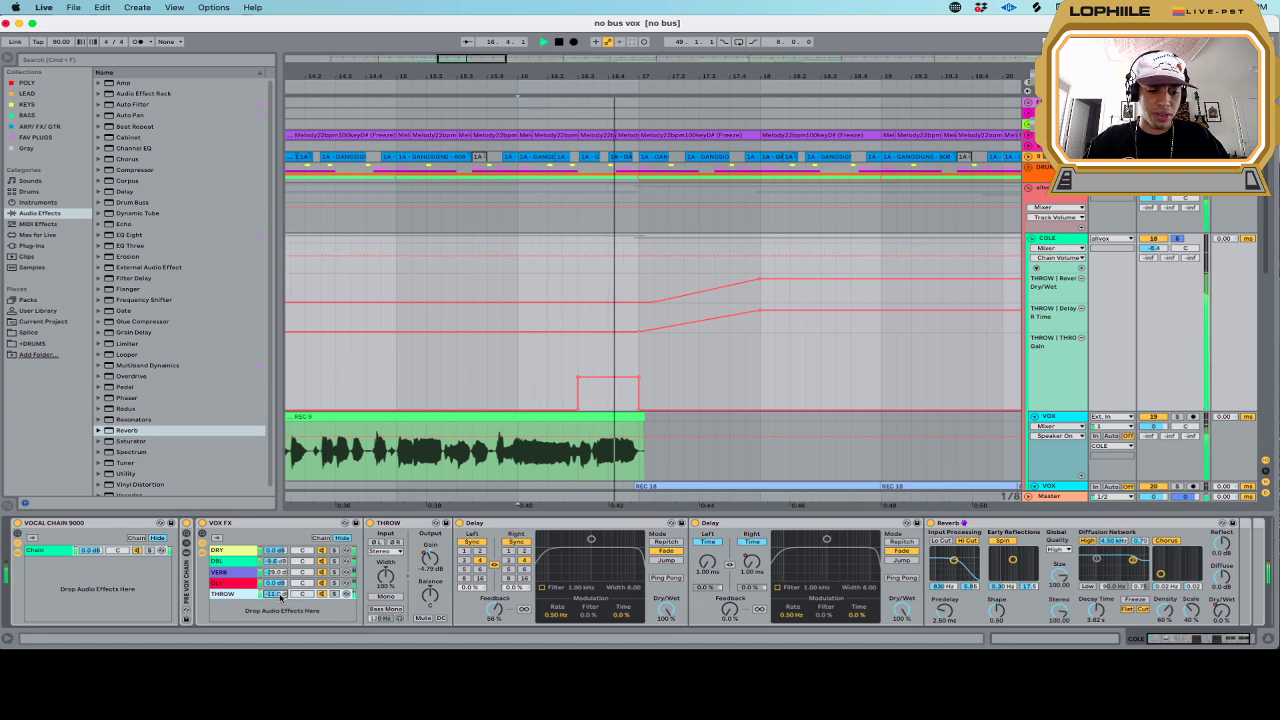
drag(280, 595, 280, 591)
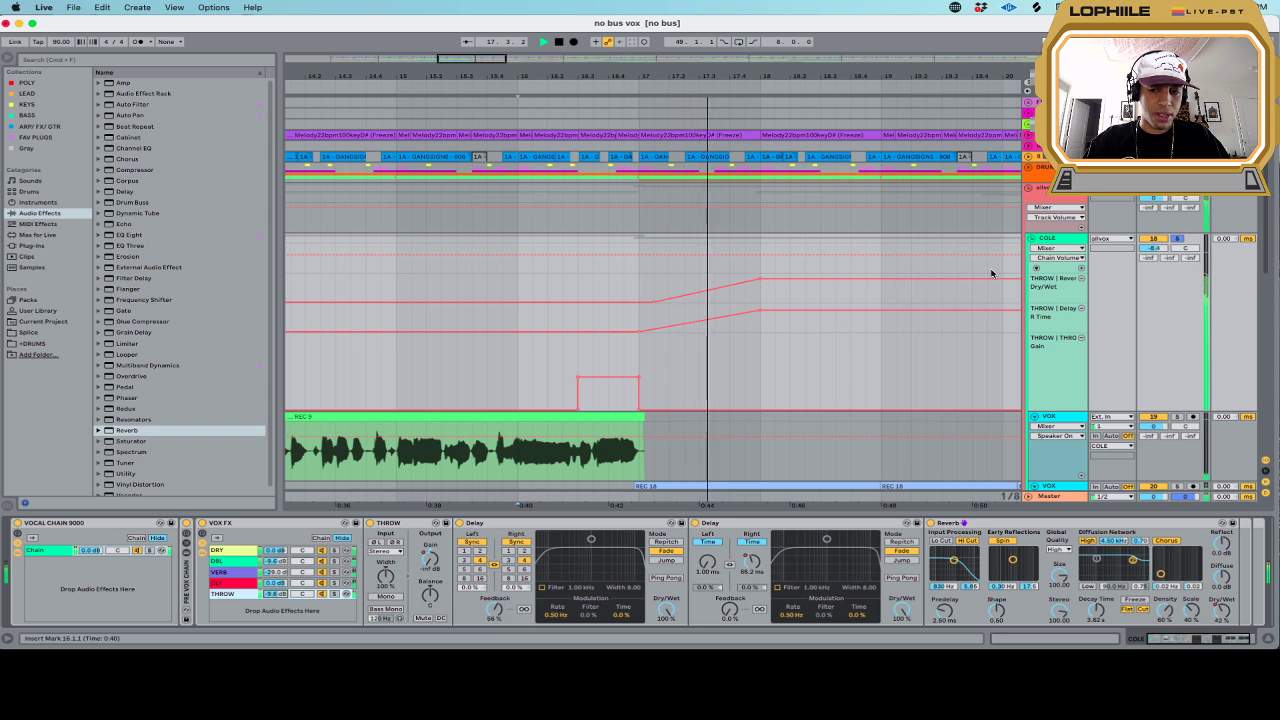
key(space)
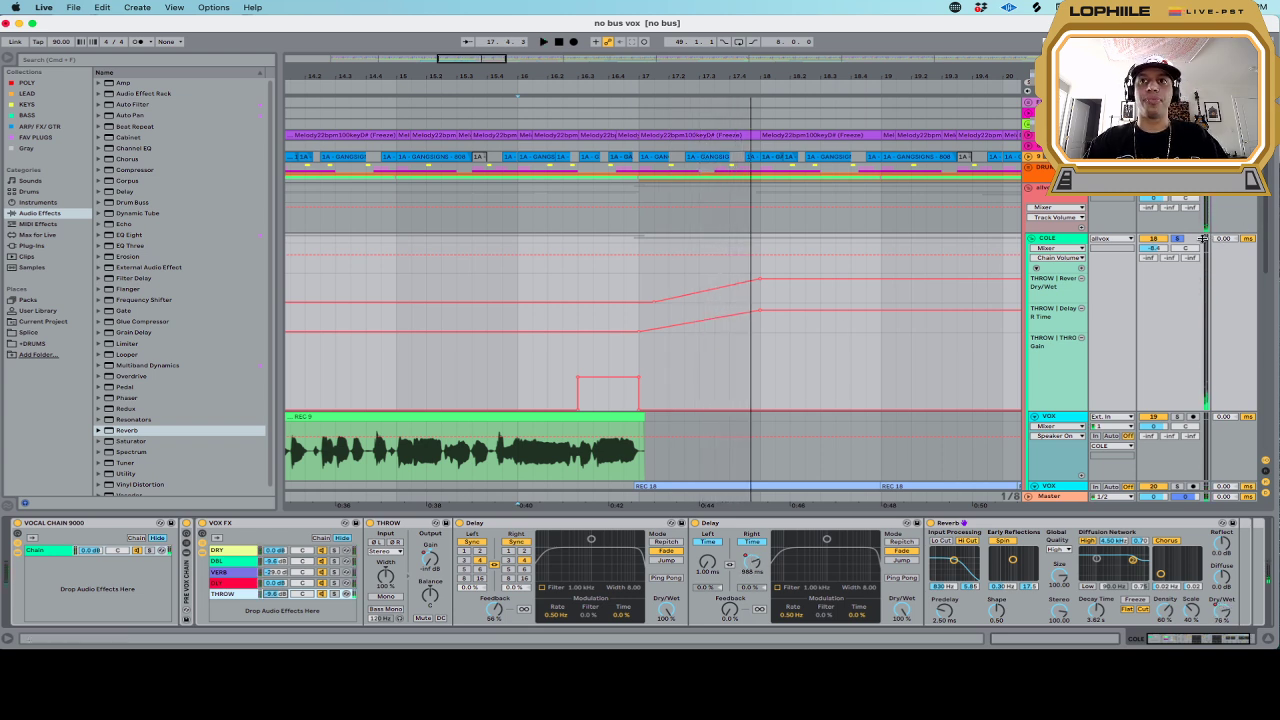
Unsolo the COLE group and audition the throw in the full mix around bars 16 and 17
key(space)
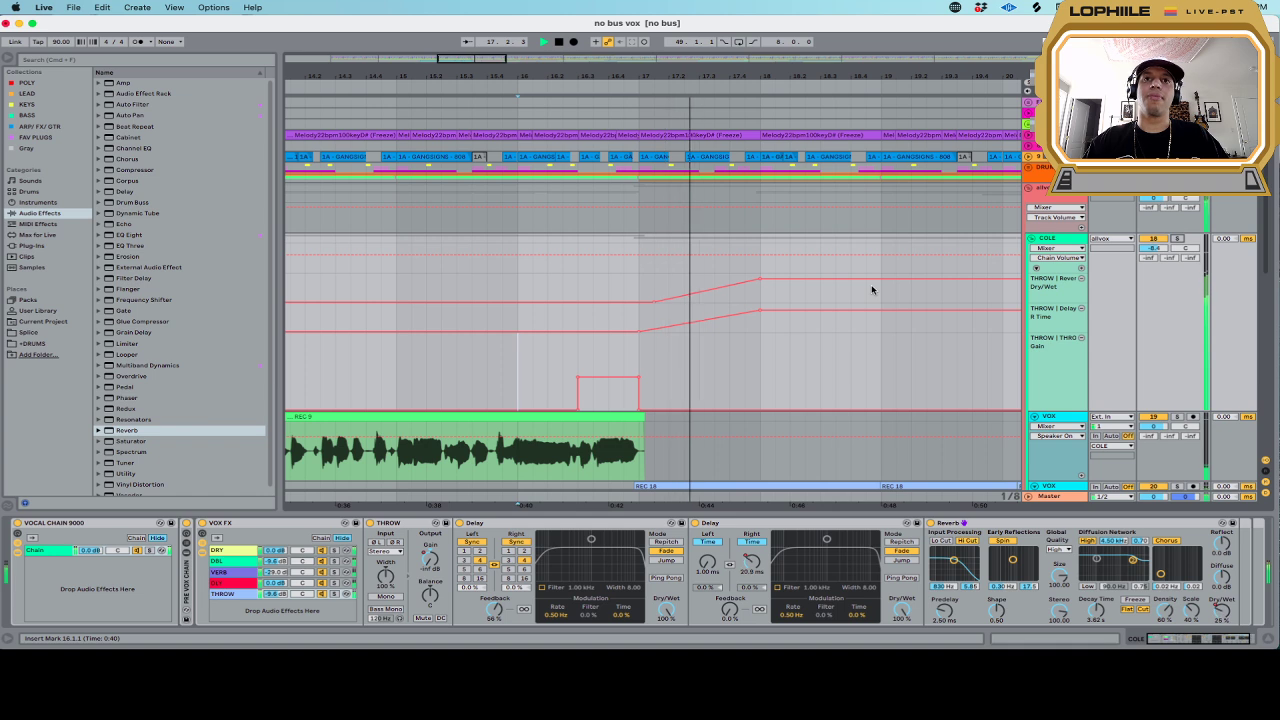
key(space)
click(571, 358)
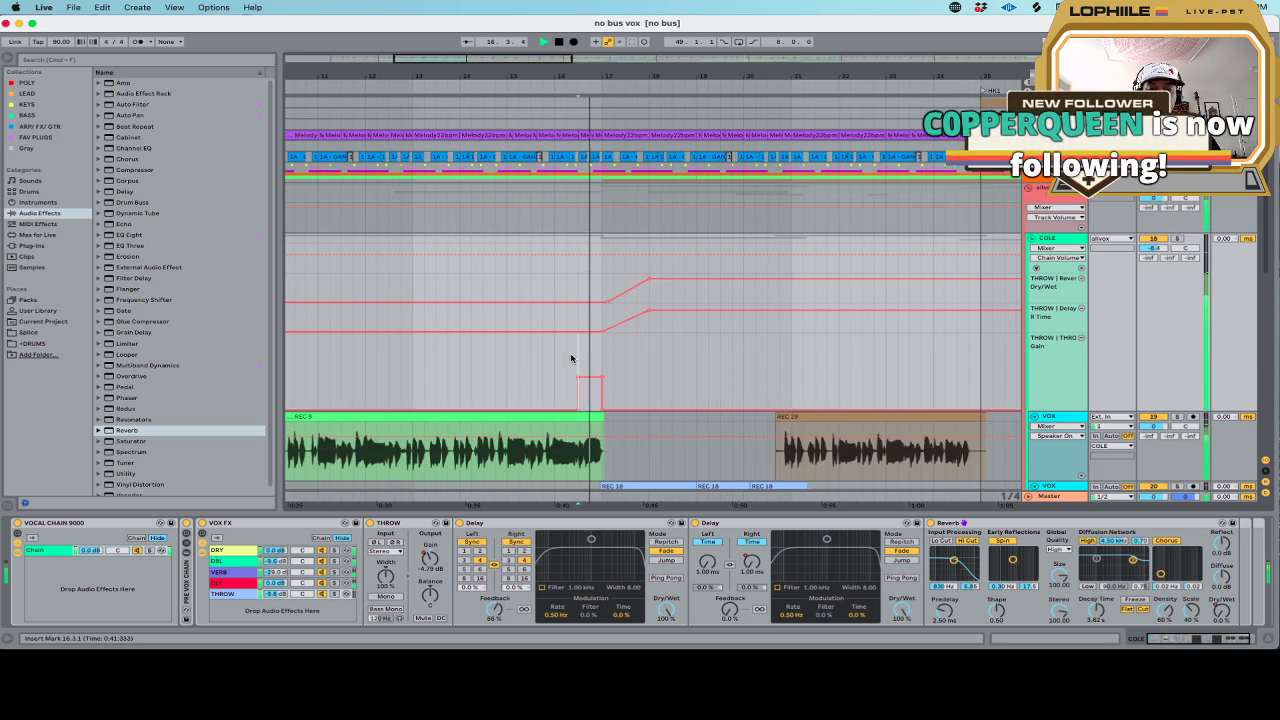
click(632, 362)
key(minus)
key(minus)
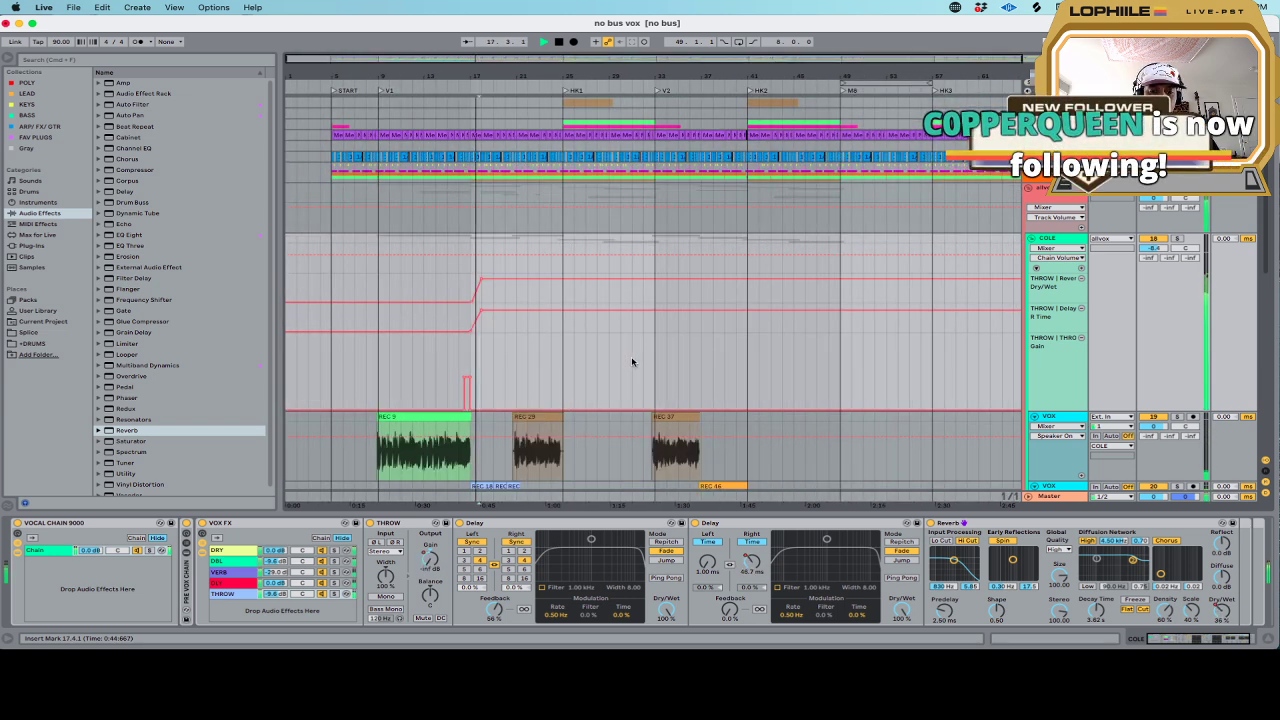
key(space)
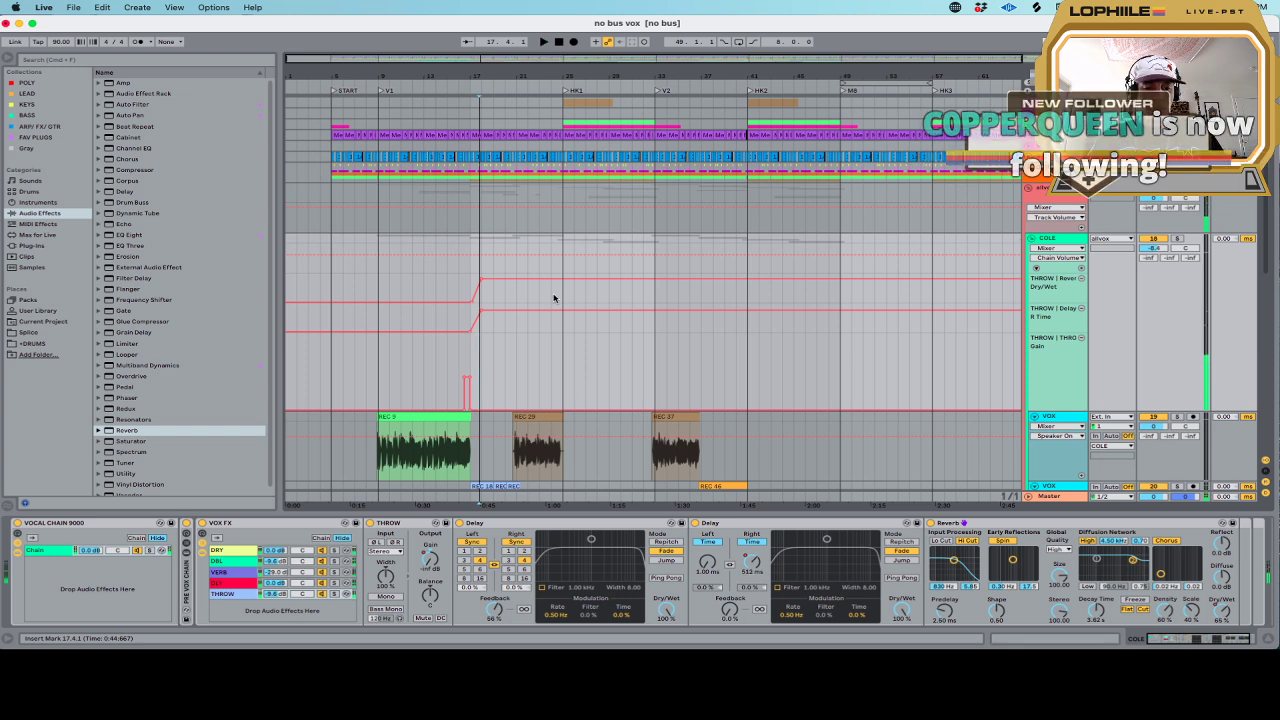
Hide the automation lanes and focus the arrangement on the start of the REC 9 clip at the V1 marker
key(a)
click(365, 322)
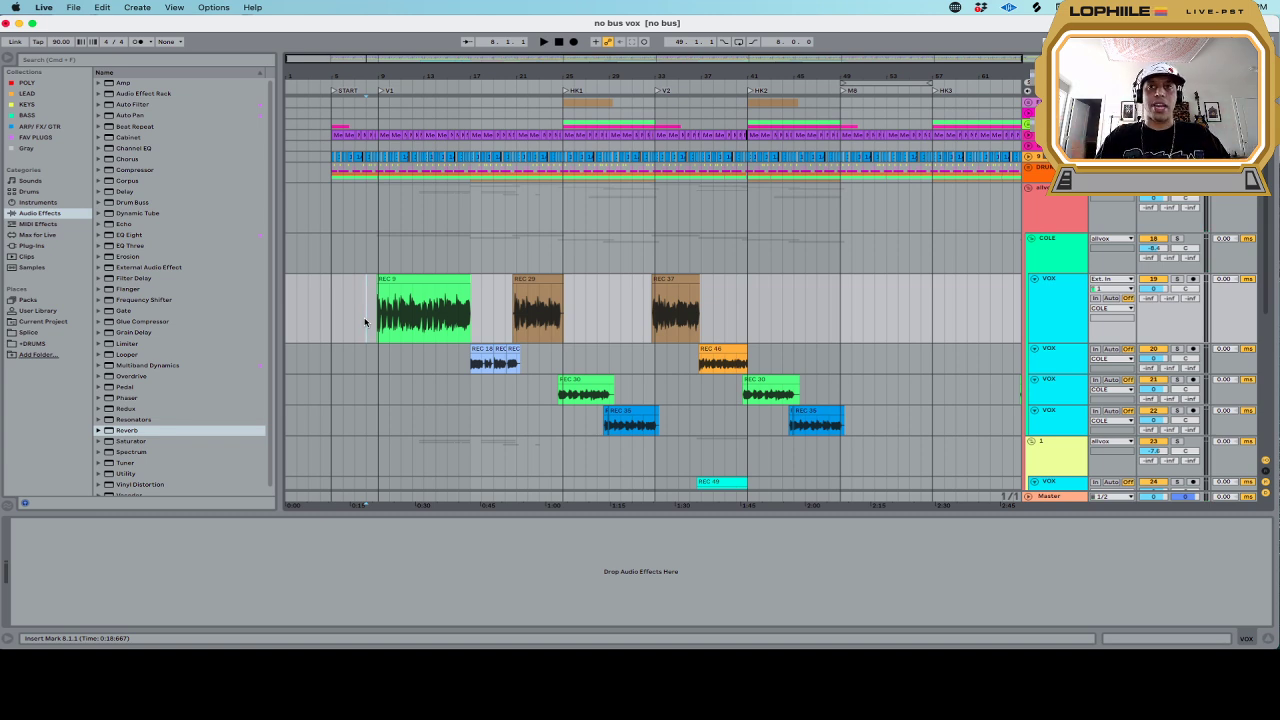
scroll(365, 322, up, 10)
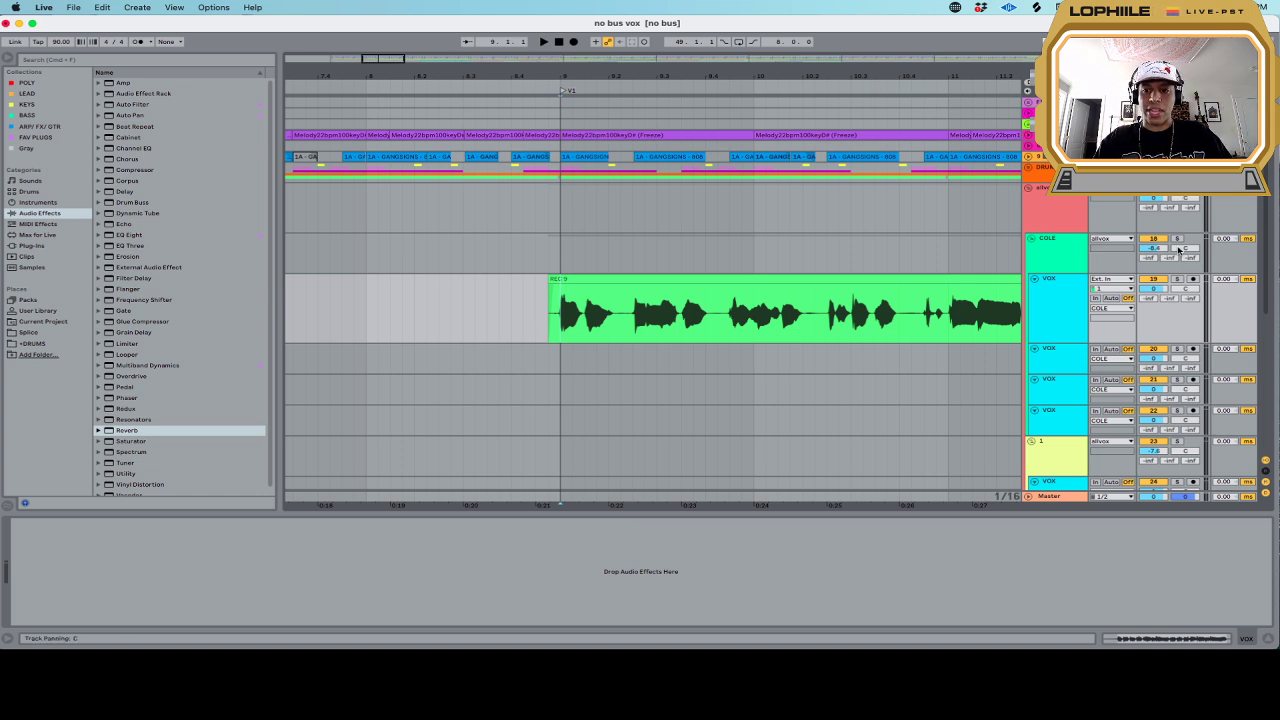
Insert a new audio track after the DRUMS group and choose its audio input source
click(1046, 167)
key(super+t)
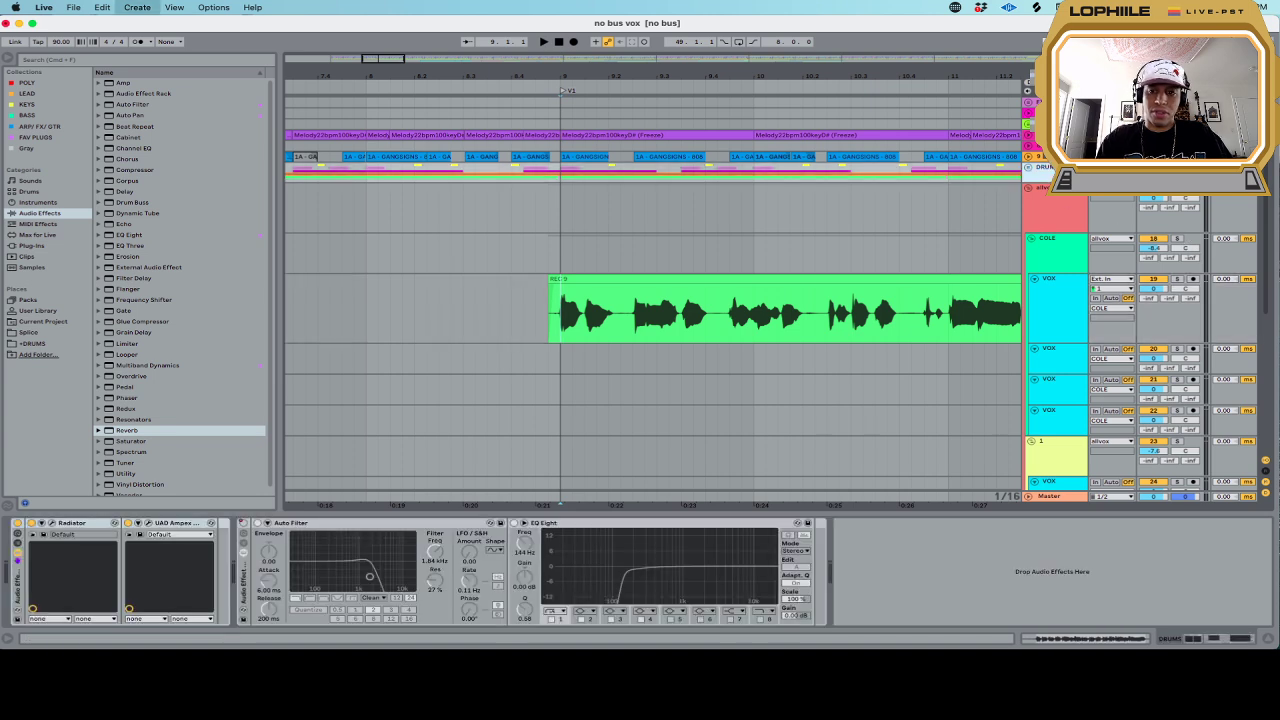
key(super+r)
click(1107, 190)
click(1113, 229)
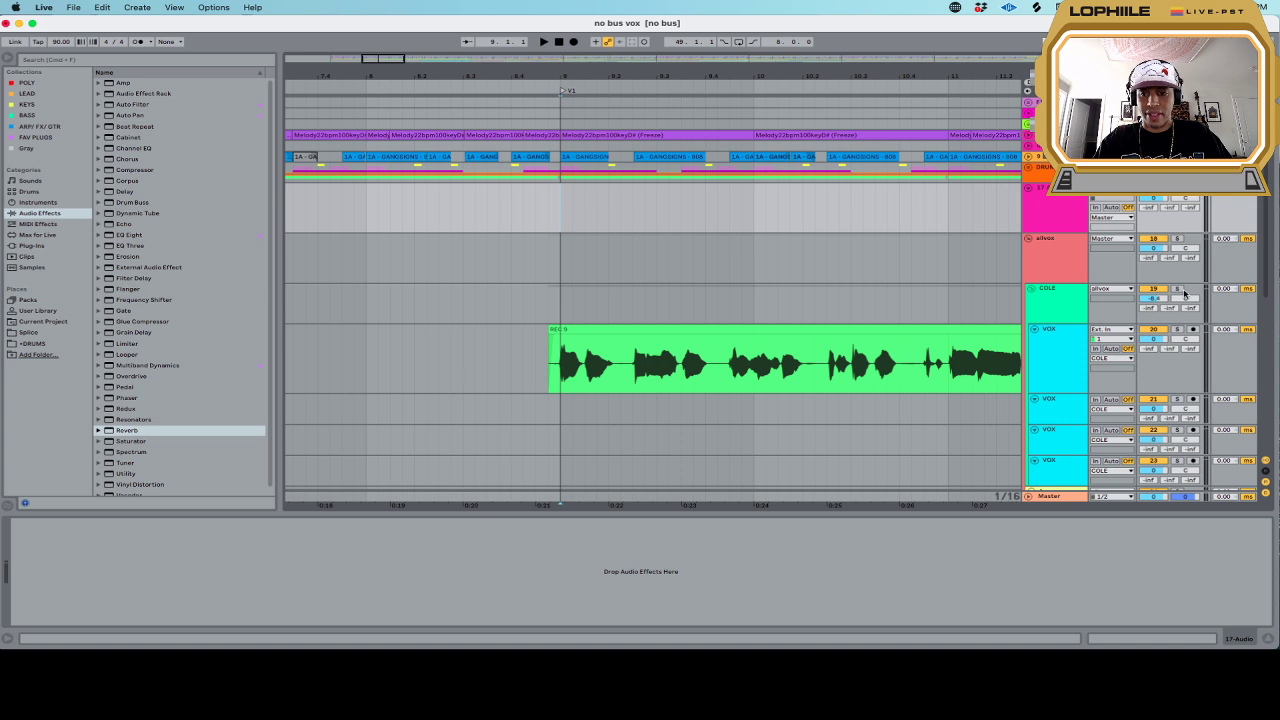
Solo the COLE group and audition the start of the REC 9 clip from 9.1.1
click(1177, 289)
key(space)
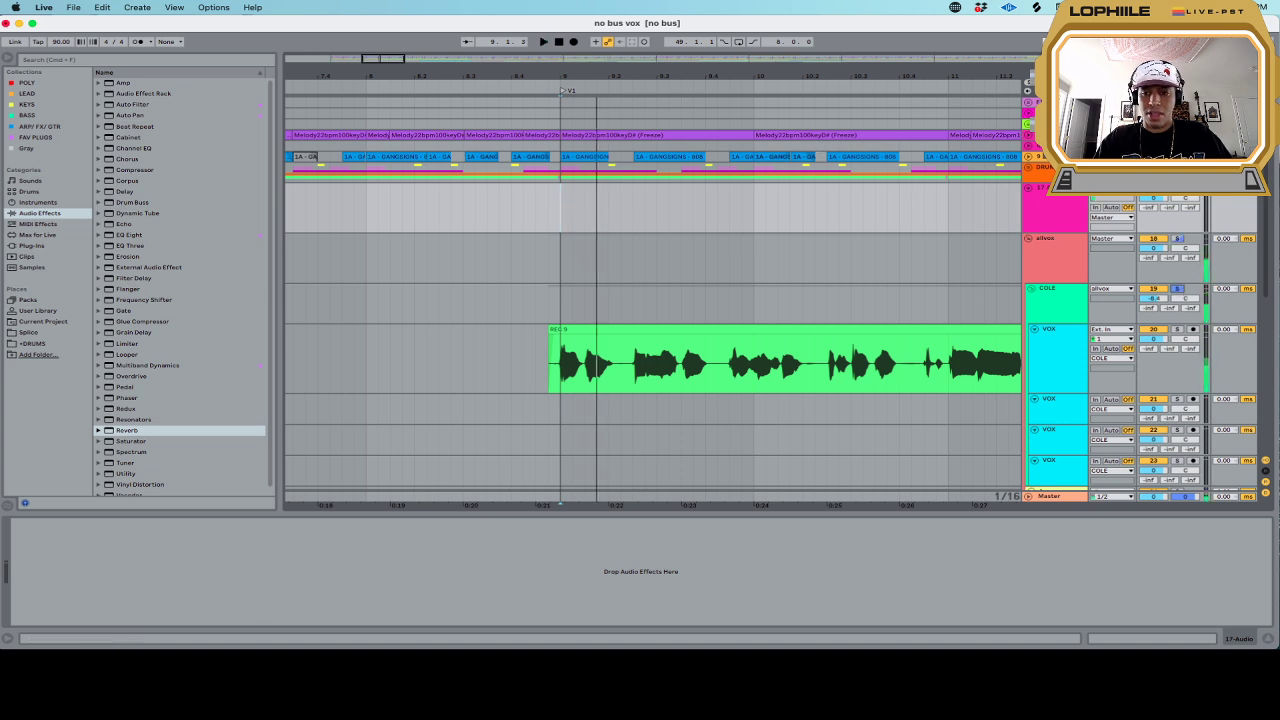
key(space)
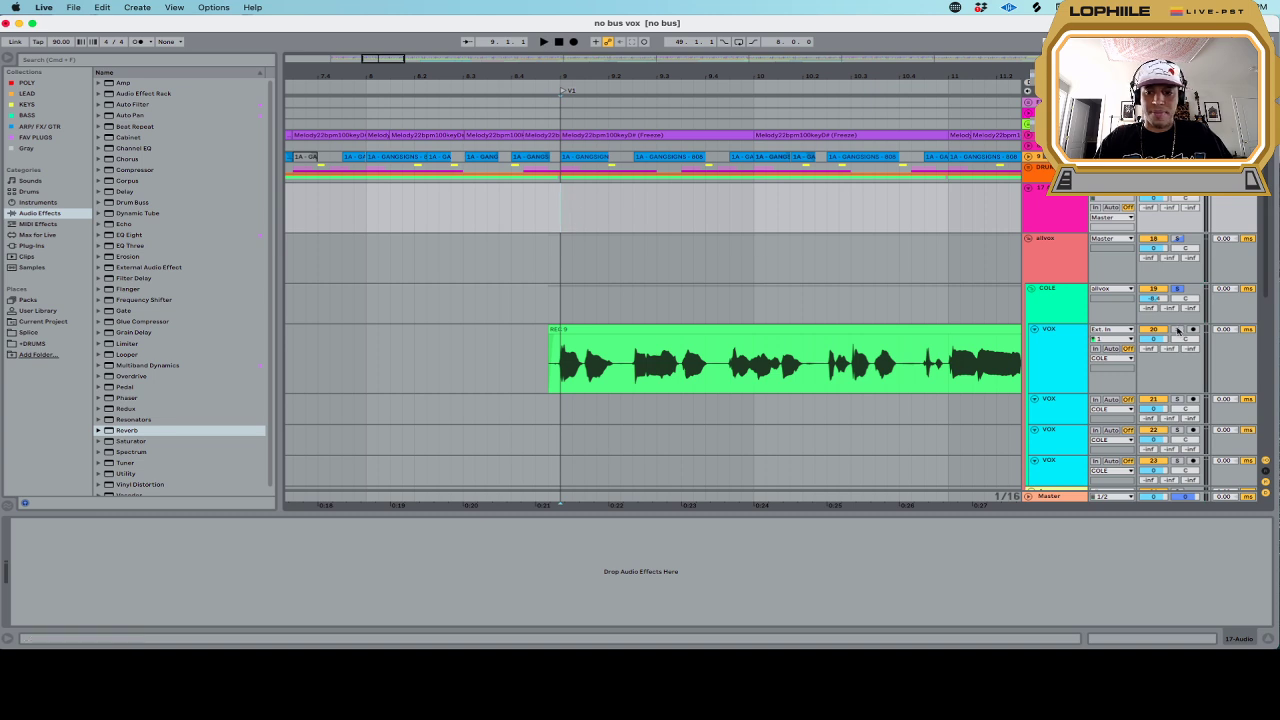
In the COLE group's VOX FX rack, switch off the VERB, red and THROW chains and audition REC 9 from 9.1.1
click(1080, 313)
click(225, 551)
click(319, 572)
click(321, 583)
click(322, 594)
key(space)
key(space)
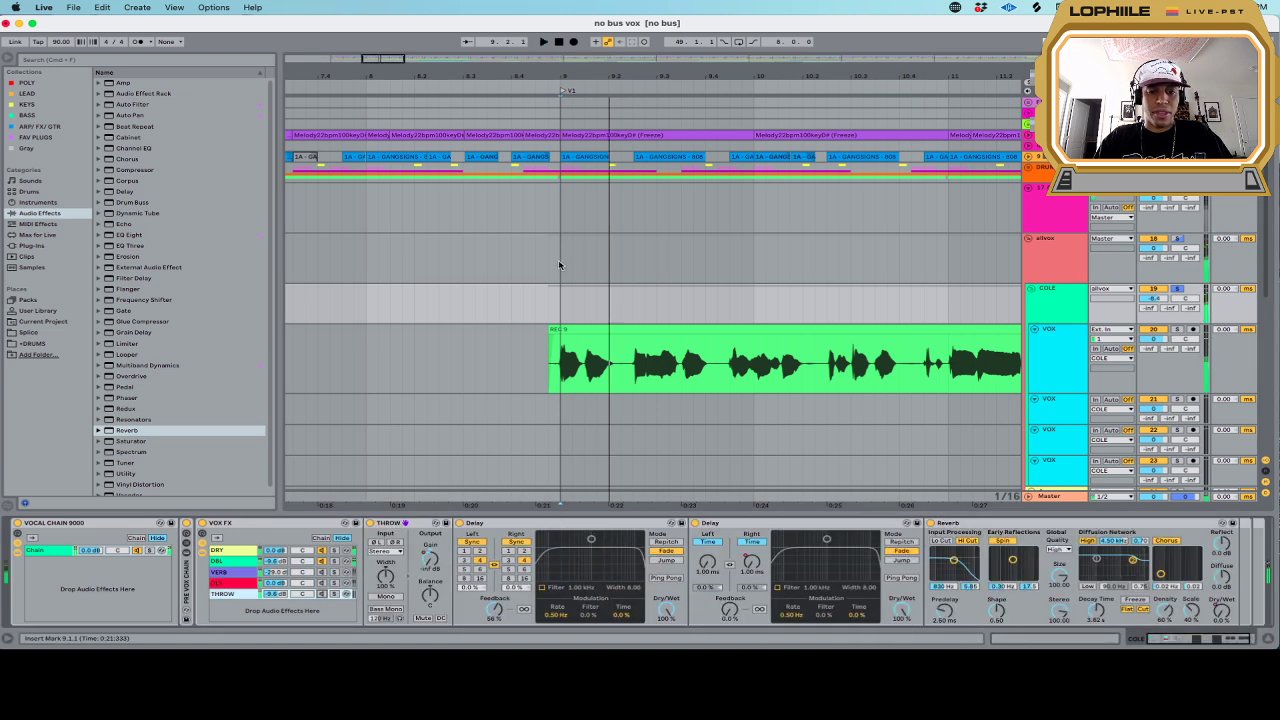
Record a short snippet of the soloed vocal onto the 17-Audio track starting at 9.1.1
click(560, 266)
click(560, 217)
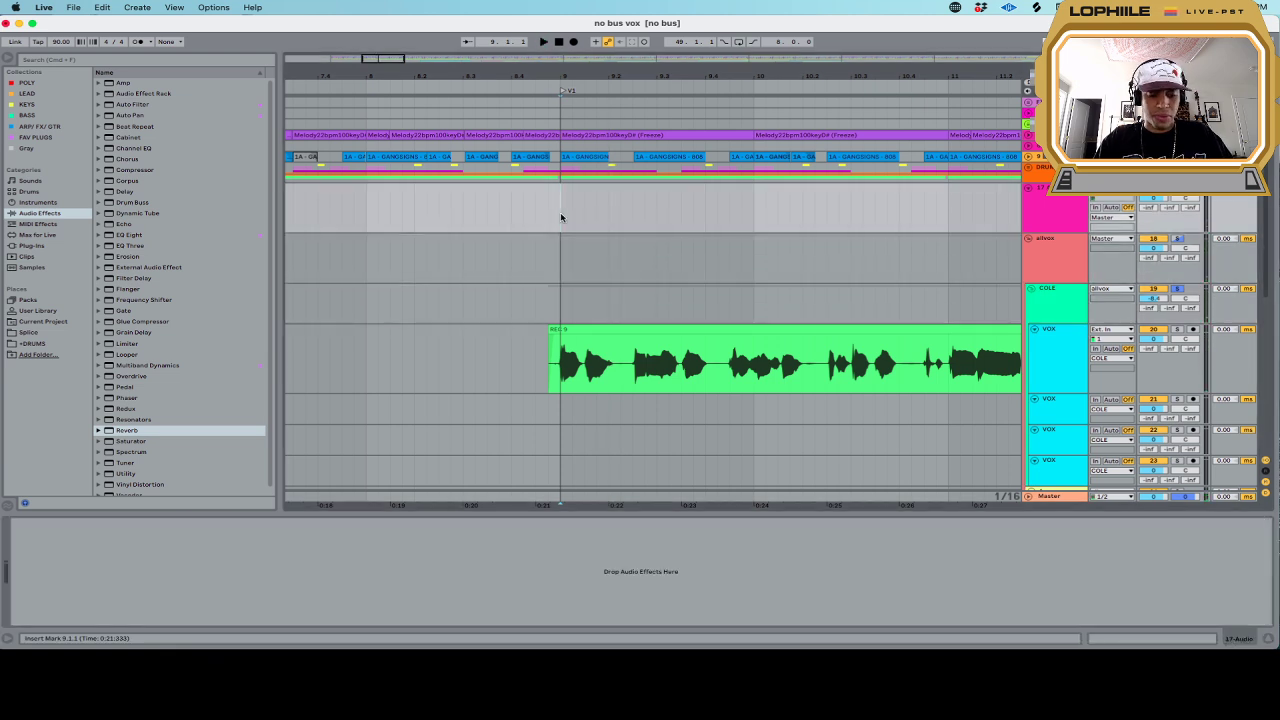
key(F9)
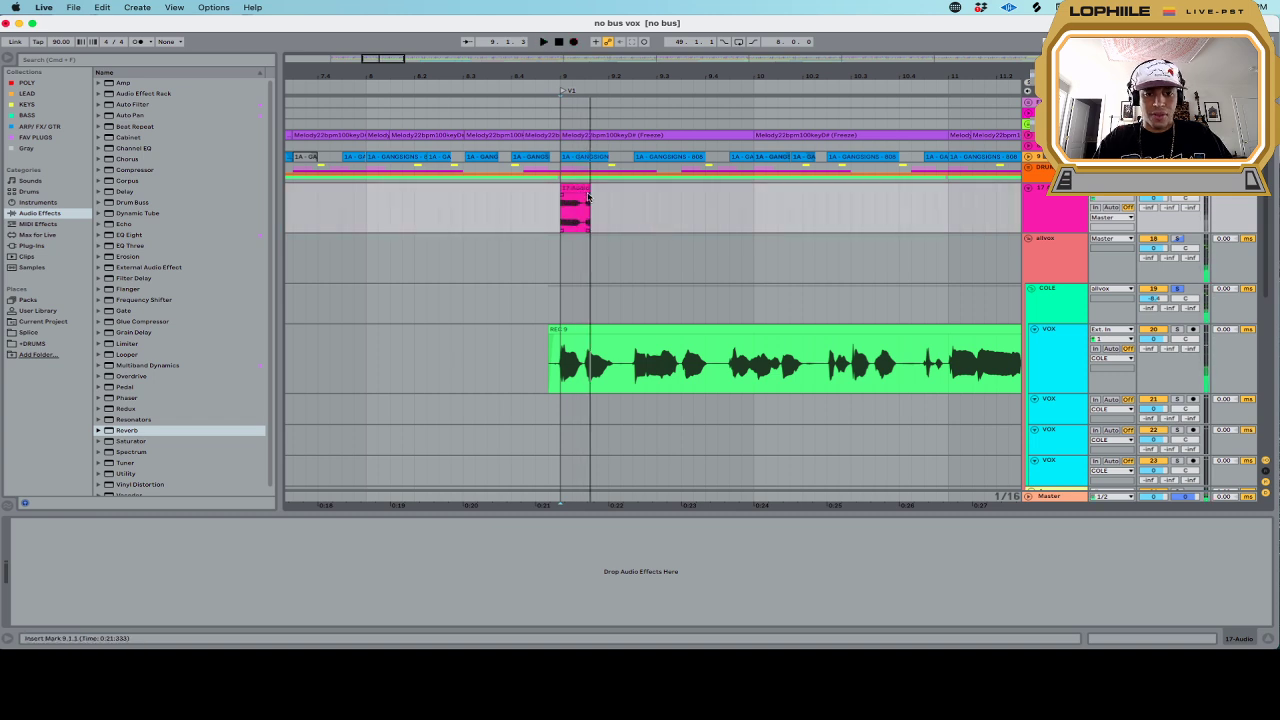
key(space)
Switch the VERB, red and THROW chains back on in the COLE group's VOX FX rack
click(1052, 308)
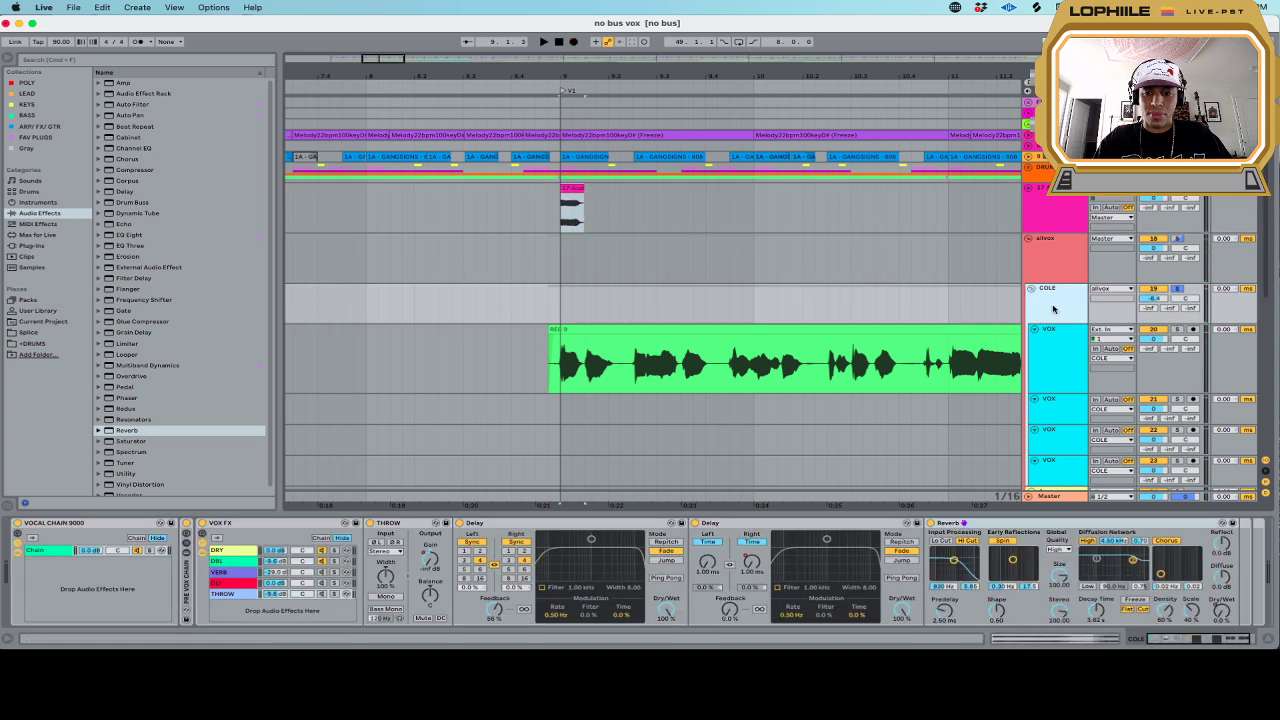
click(323, 573)
click(323, 583)
click(323, 594)
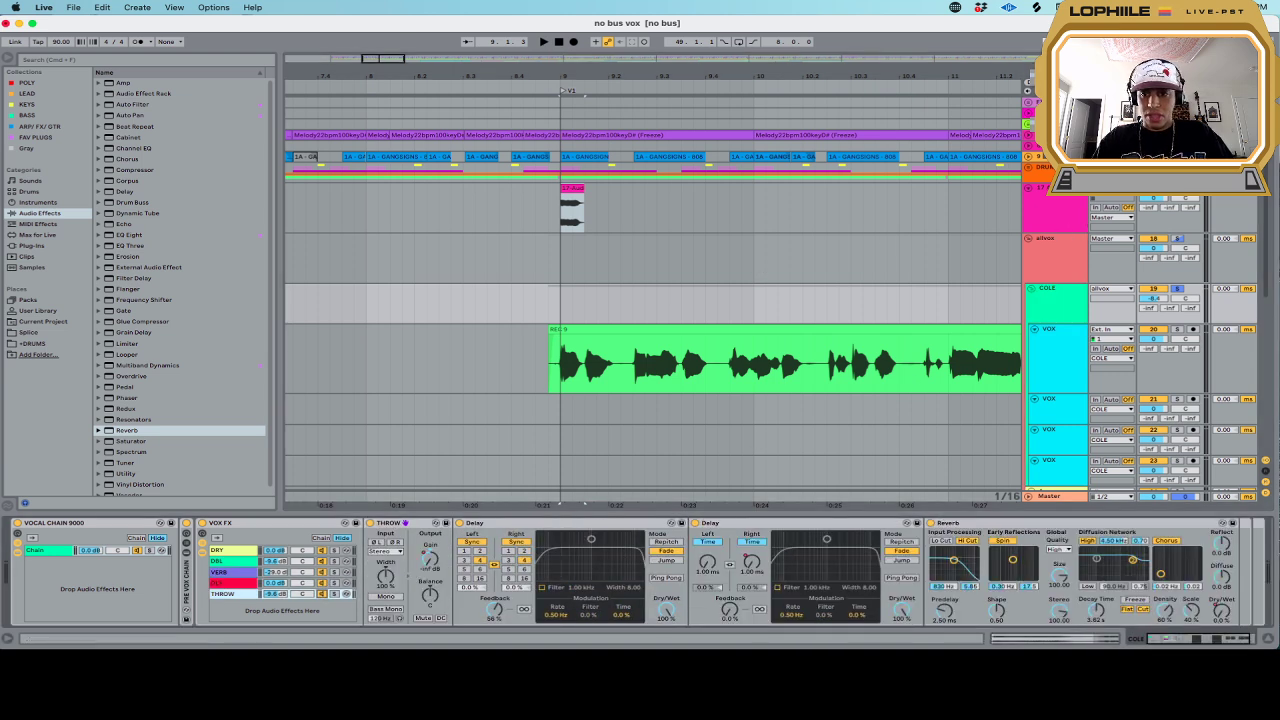
Reverse the short recorded vocal clip on the 17-Audio track and audition it
click(570, 198)
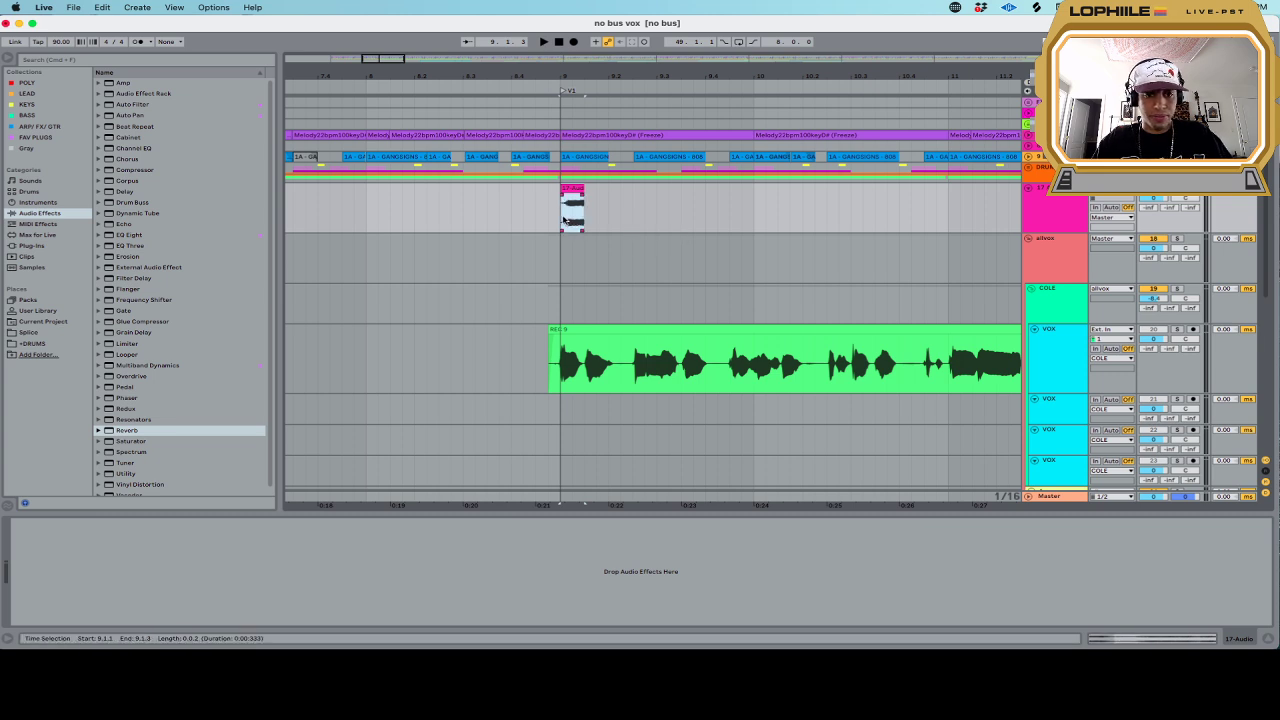
key(space)
key(space)
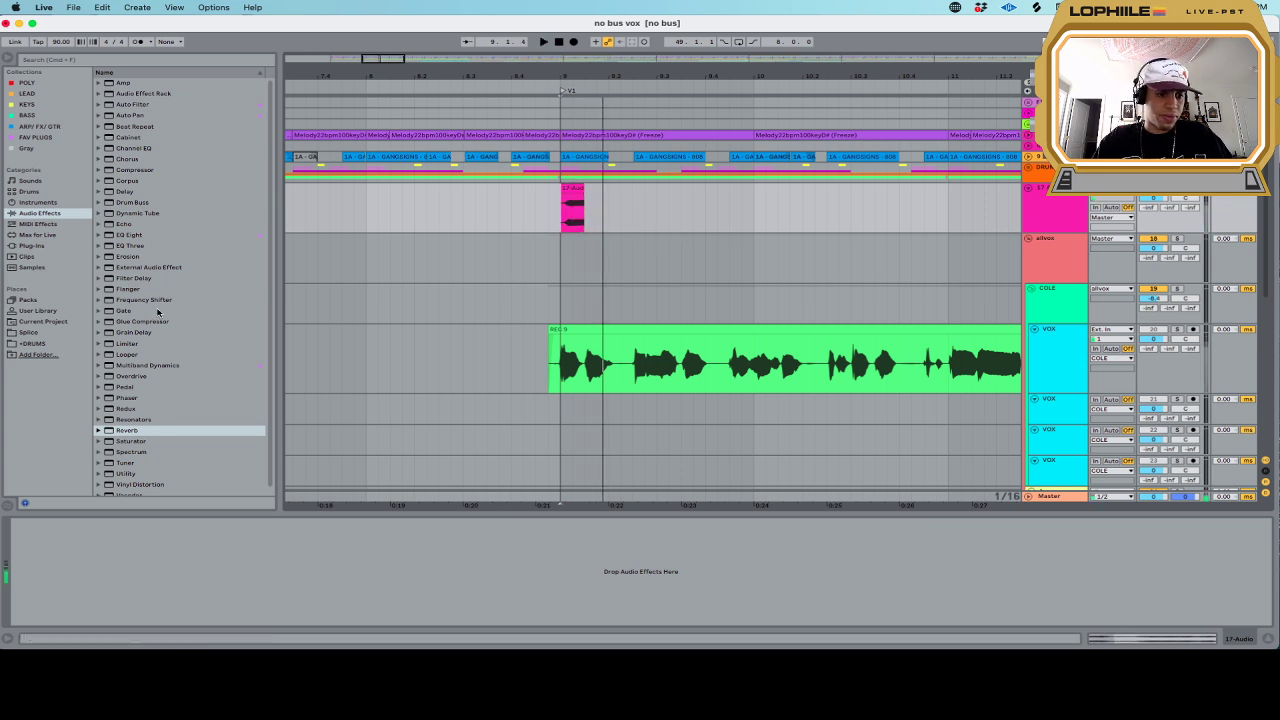
Add a Reverb to the 17-Audio track with Size 1.78 and Decay Time 5.96 s, auditioning the clip
double_click(127, 430)
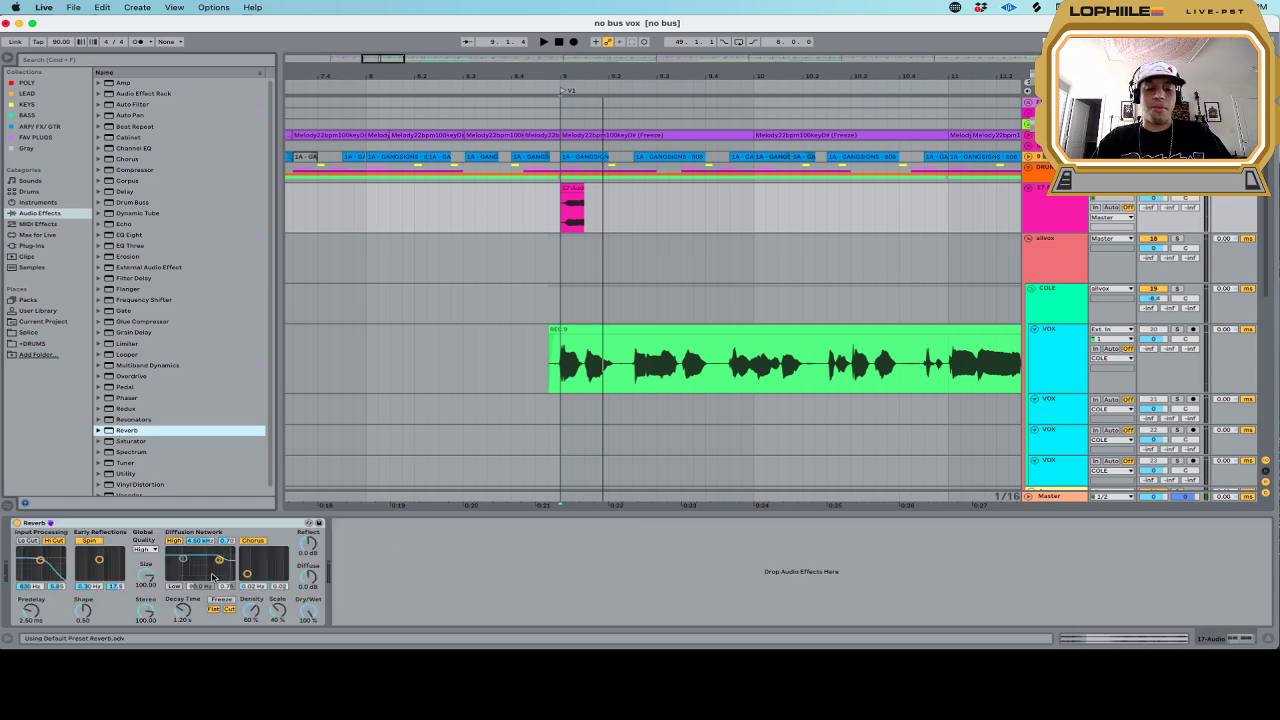
drag(146, 578, 146, 660)
key(space)
drag(183, 611, 183, 566)
key(space)
key(space)
key(space)
key(space)
drag(183, 611, 183, 603)
key(space)
key(space)
key(space)
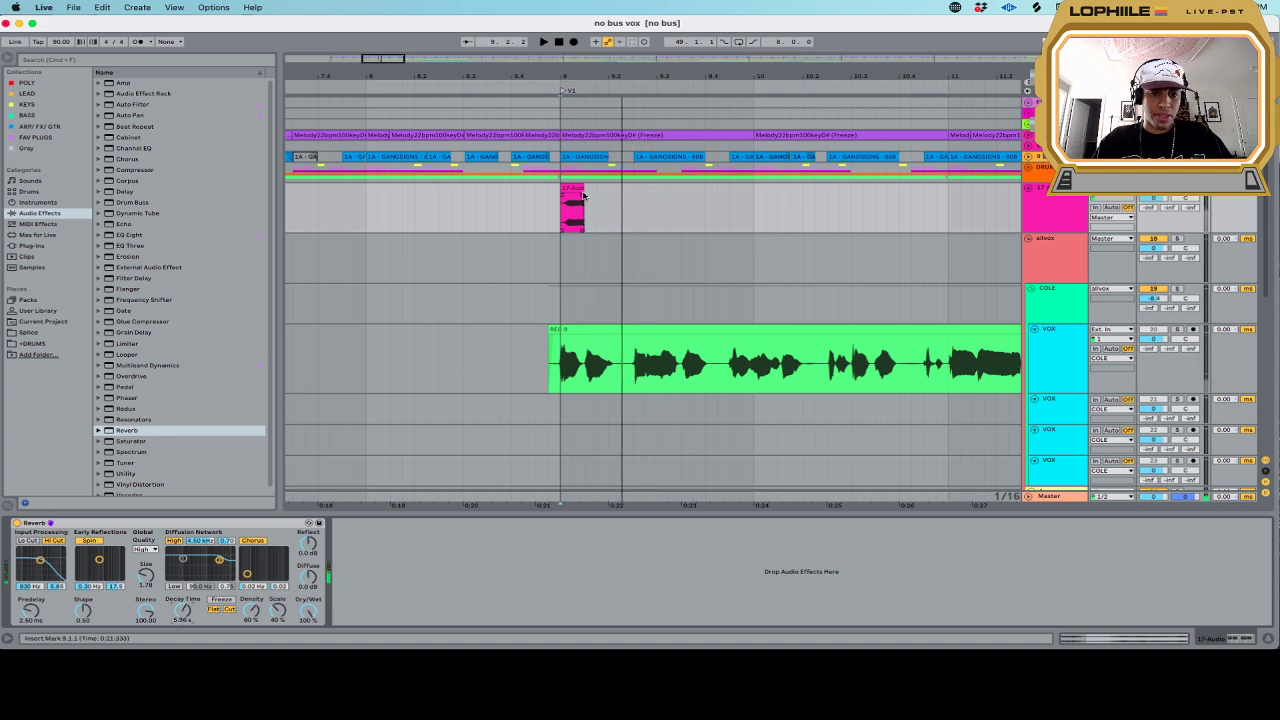
Add a short fade-out to the end of the reversed vocal clip and audition it from 8.4.4
key(plus)
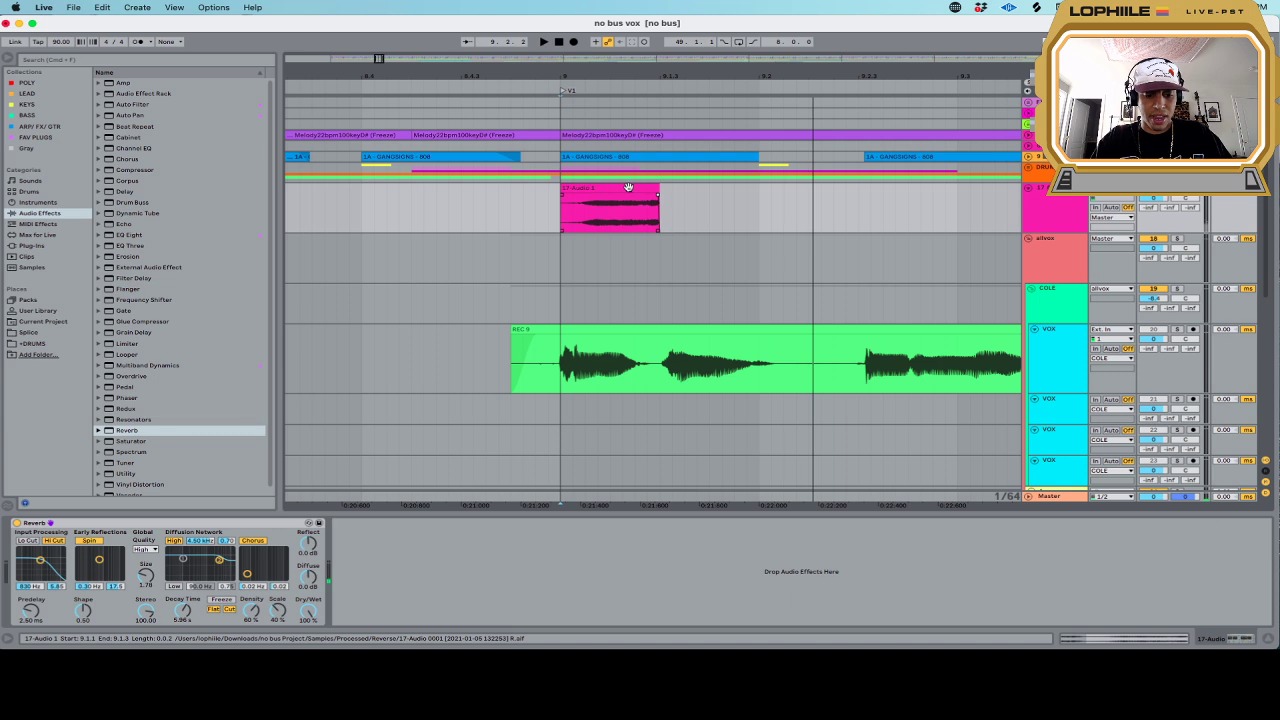
key(space)
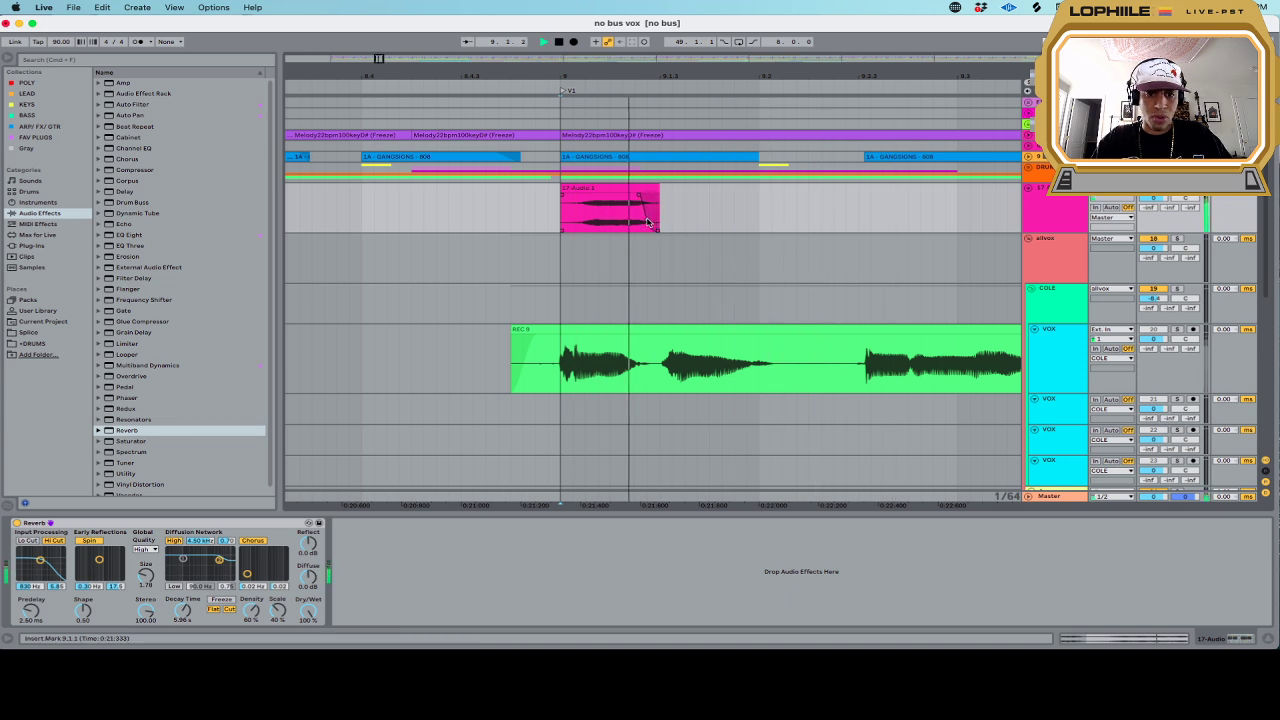
click(551, 214)
key(minus)
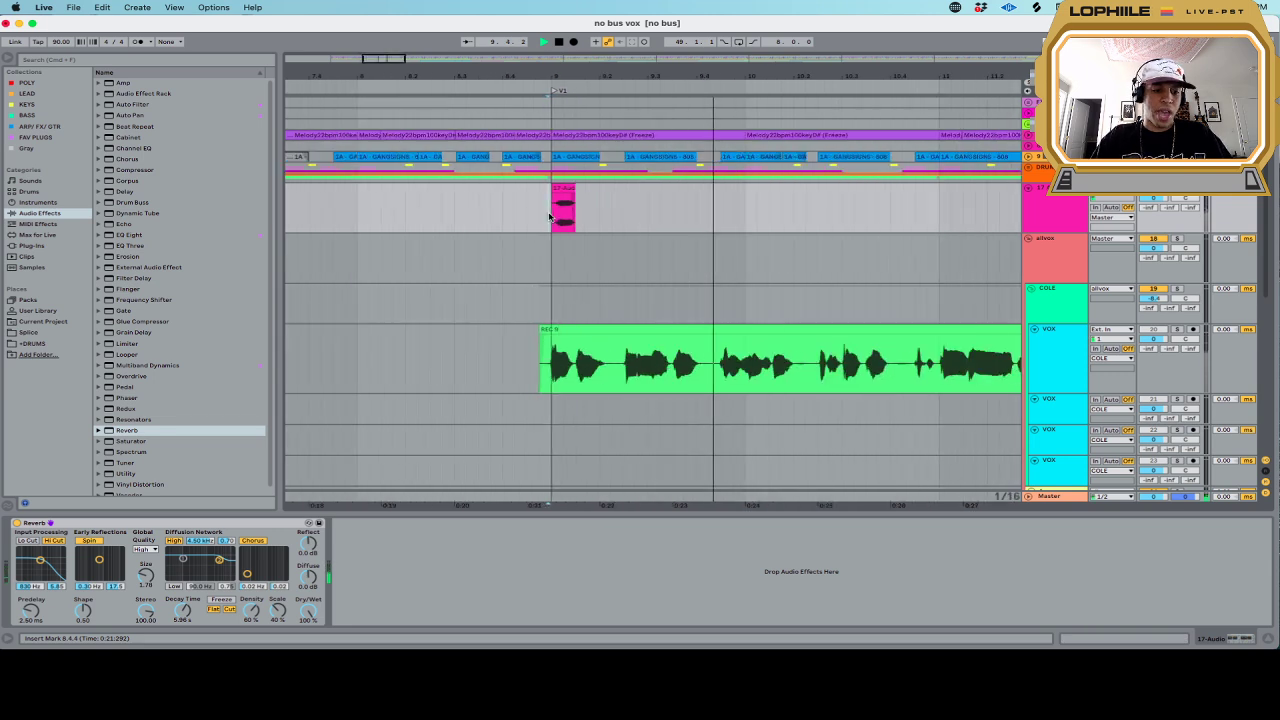
key(space)
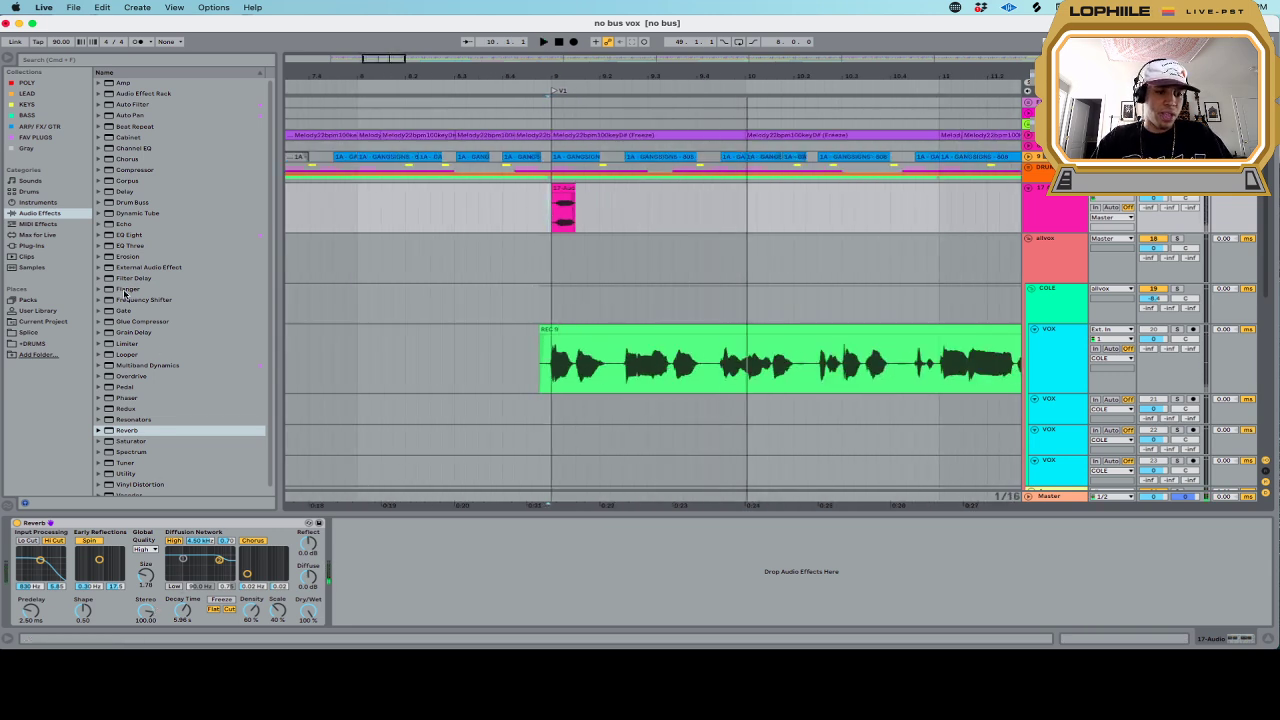
Add an EQ Eight after the Reverb and boost band 2 by 4.34 dB at 245 Hz during playback
drag(138, 236, 450, 628)
click(380, 618)
key(space)
mouse_move(459, 567)
mouse_down()
mouse_move(485, 545)
mouse_move(530, 550)
mouse_move(464, 556)
mouse_up()
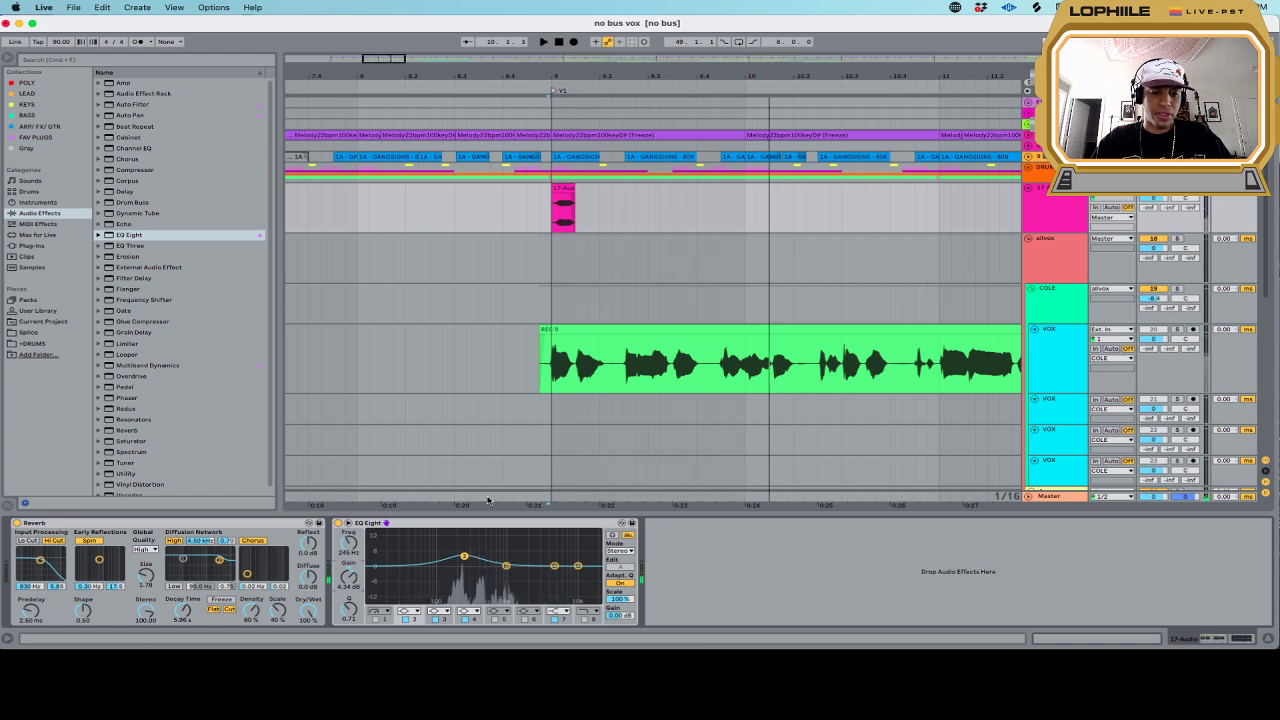
Freeze the 17-Audio track and flatten it to audio
click(1040, 202)
key(space)
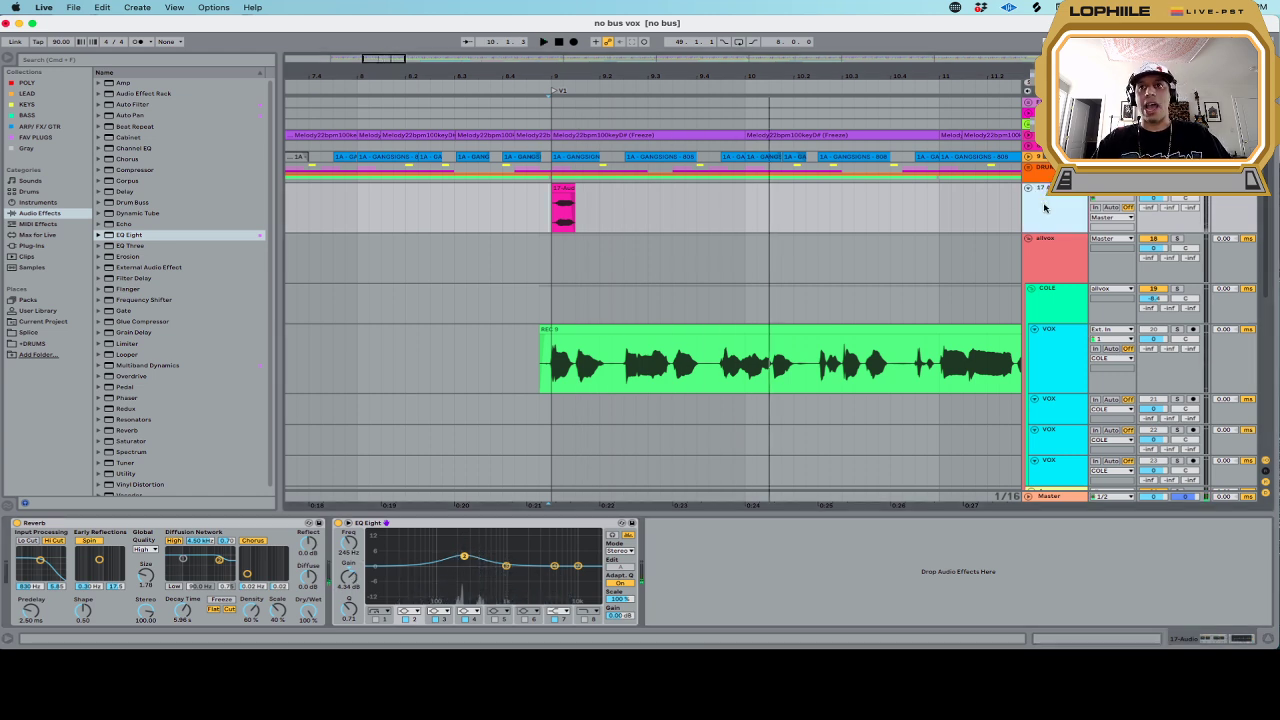
right_click(1044, 207)
click(1080, 280)
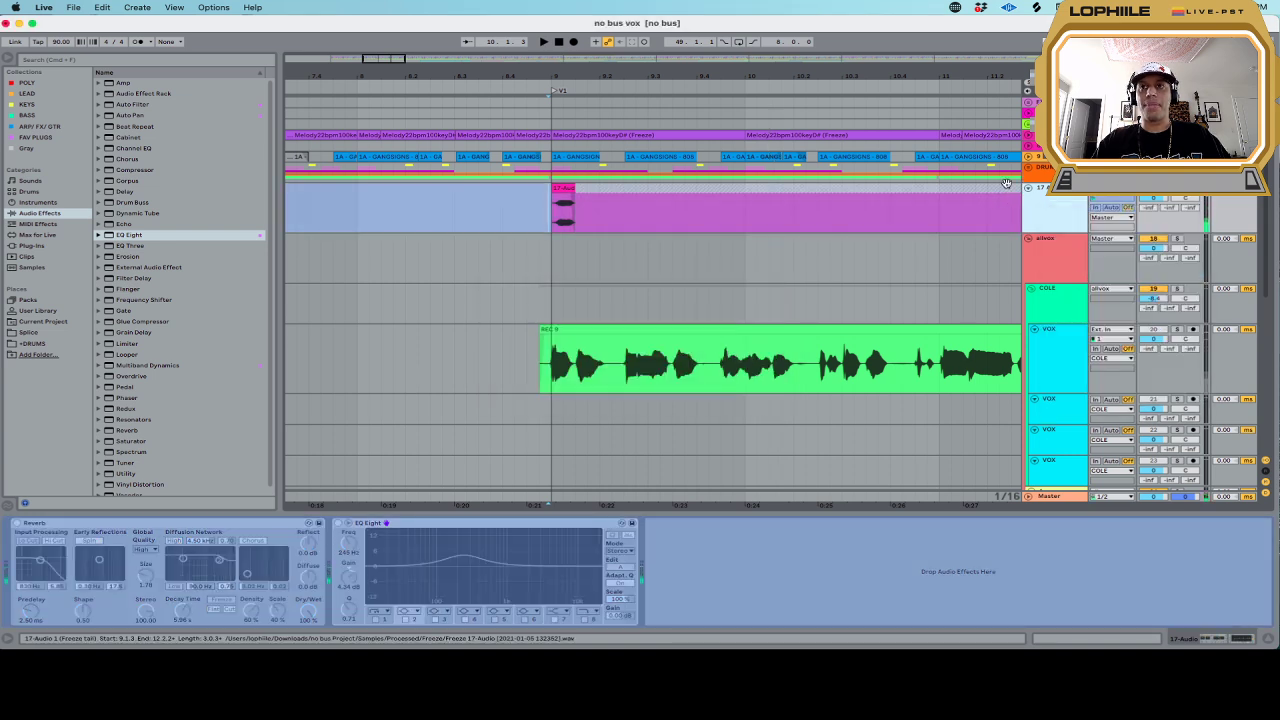
right_click(1049, 211)
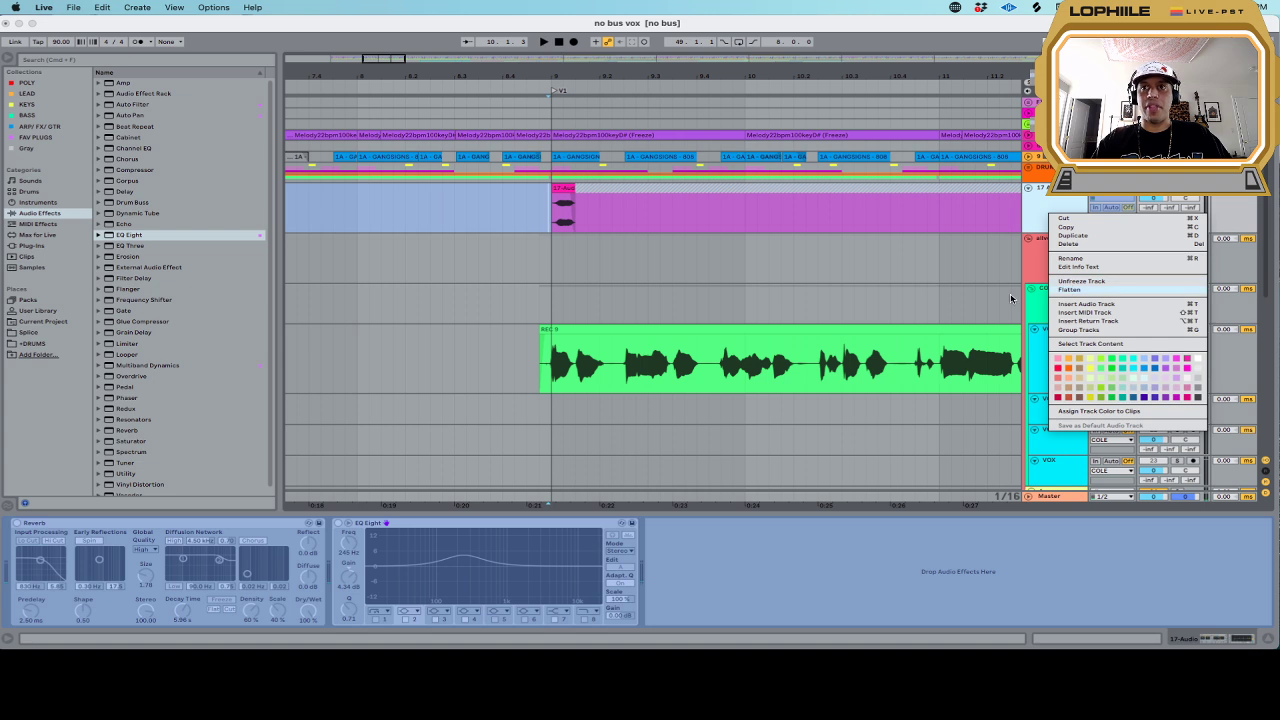
click(1069, 289)
Delete the short source clip and fit the freeze tail clip between 9.1.1 and 10.1.1
click(566, 191)
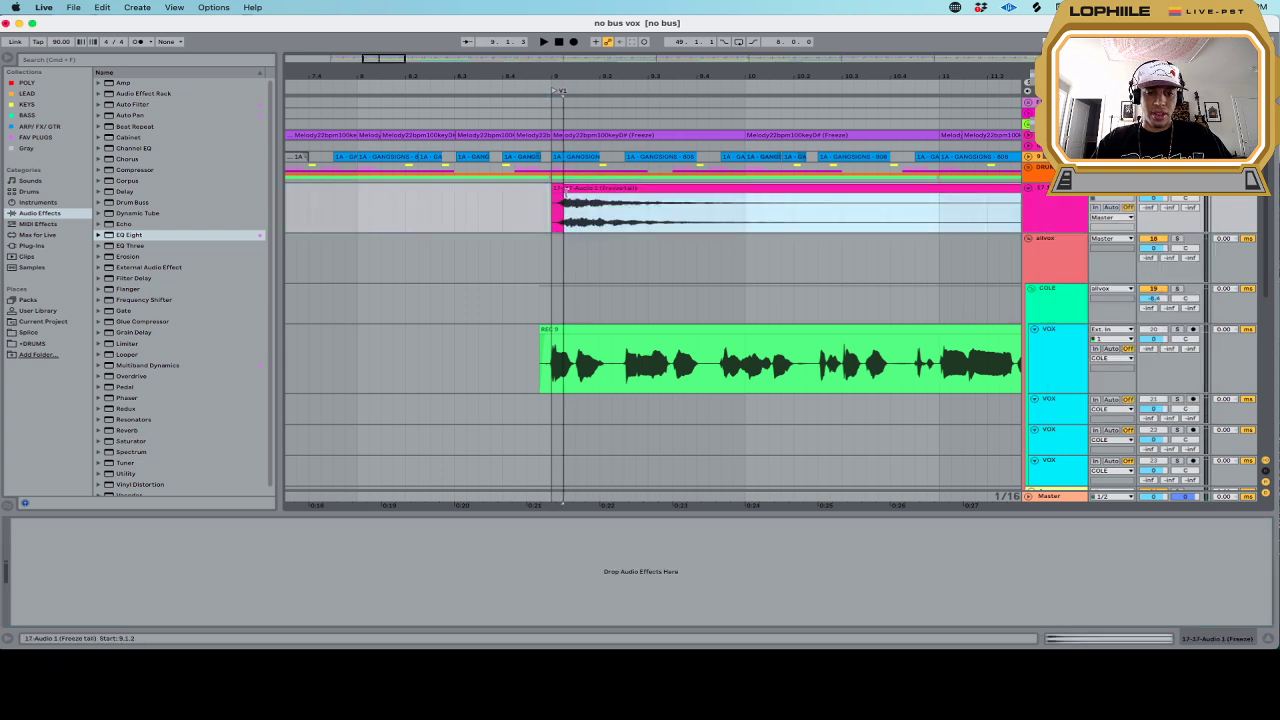
click(557, 189)
key(Delete)
key(minus)
key(minus)
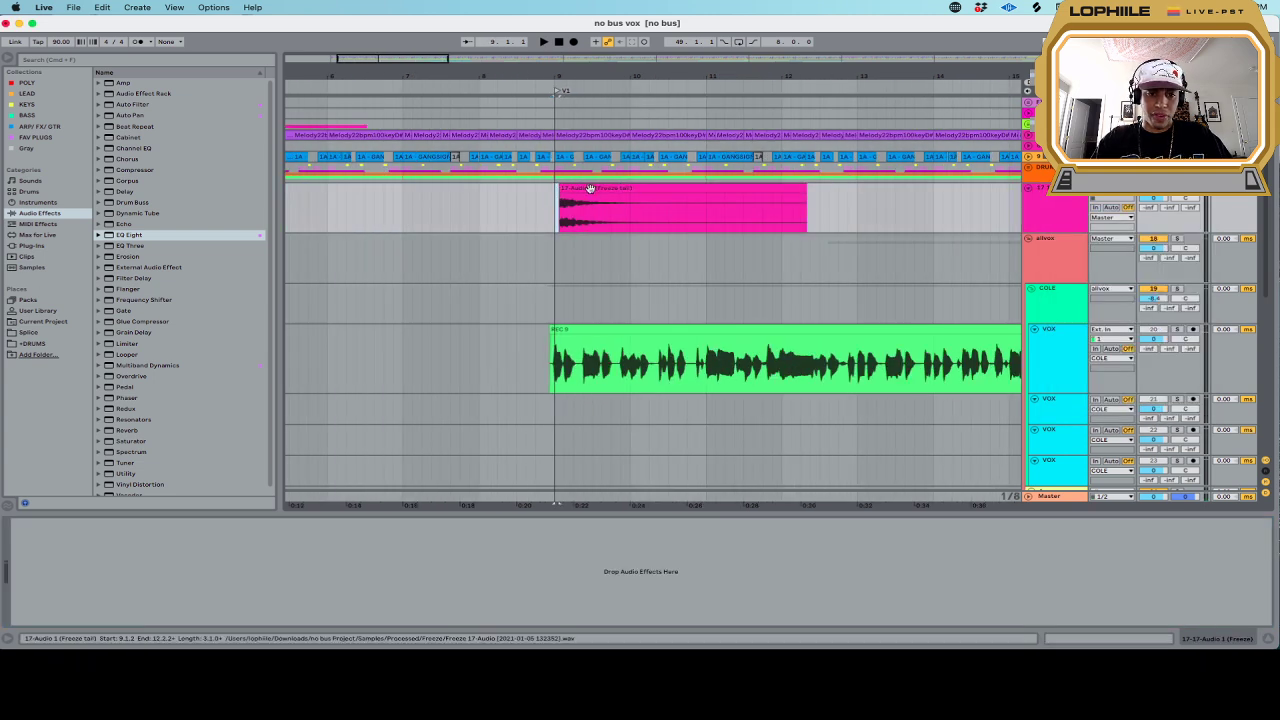
click(586, 192)
drag(805, 210, 629, 211)
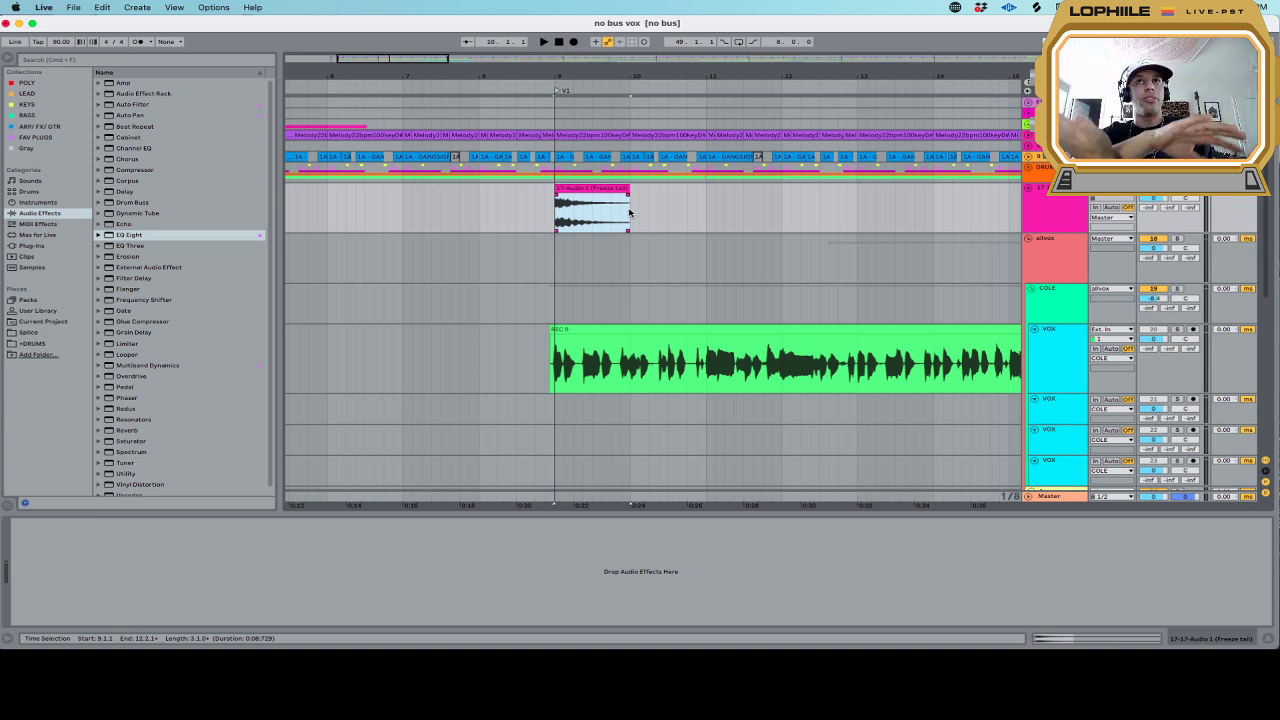
Reverse the trimmed reverb tail clip and audition the swell
key(r)
key(space)
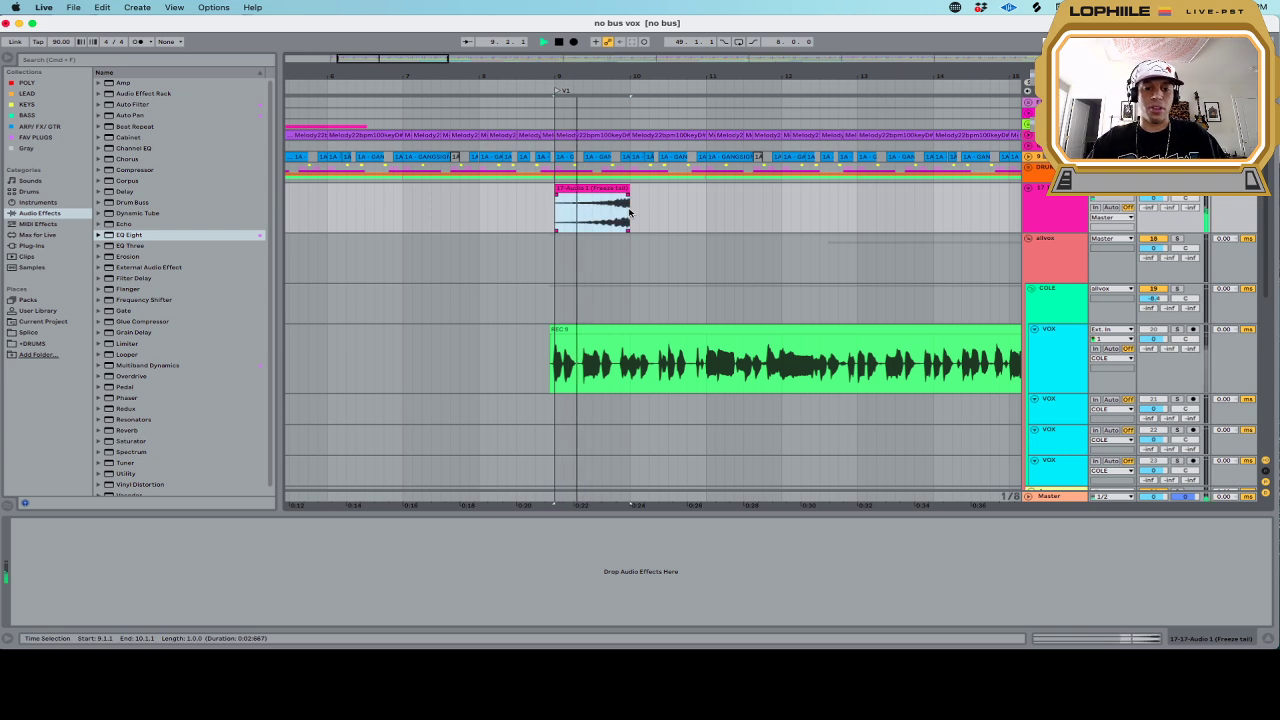
click(618, 188)
key(space)
Move the reversed tail earlier so it ends just past the V1 marker, fade in its start and audition it
drag(618, 188, 559, 189)
click(520, 216)
click(472, 219)
click(485, 216)
key(space)
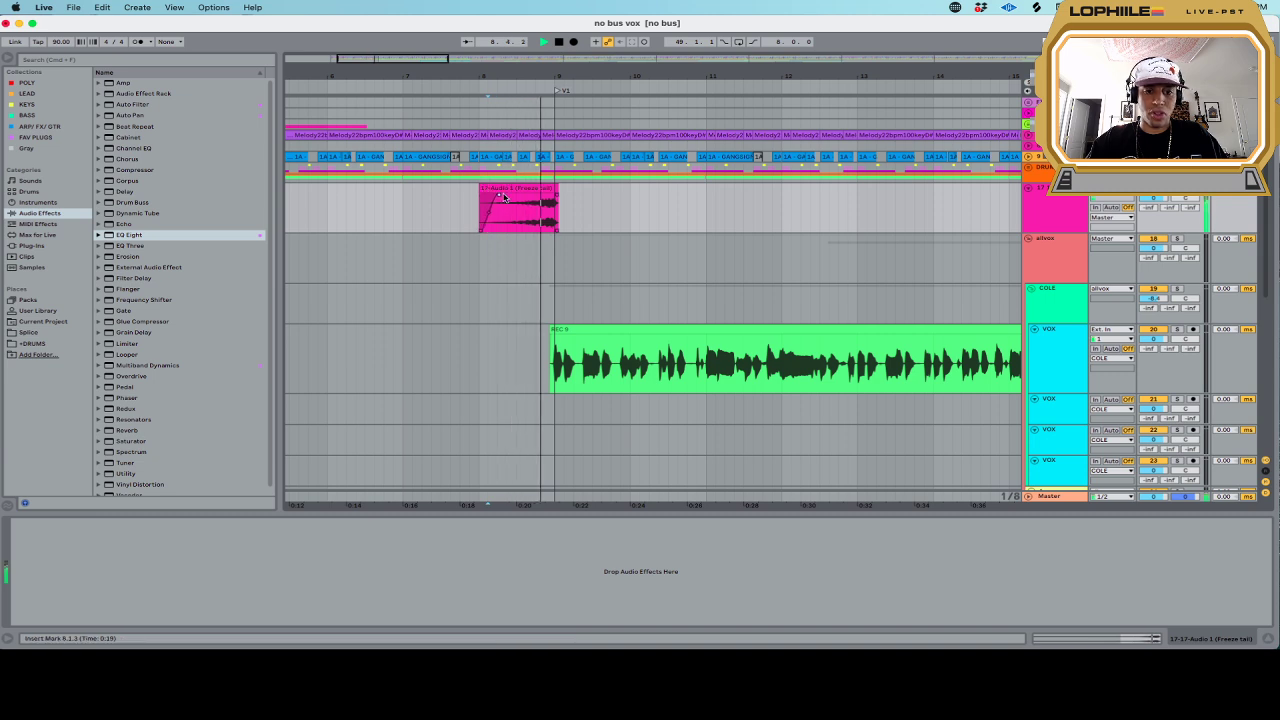
key(space)
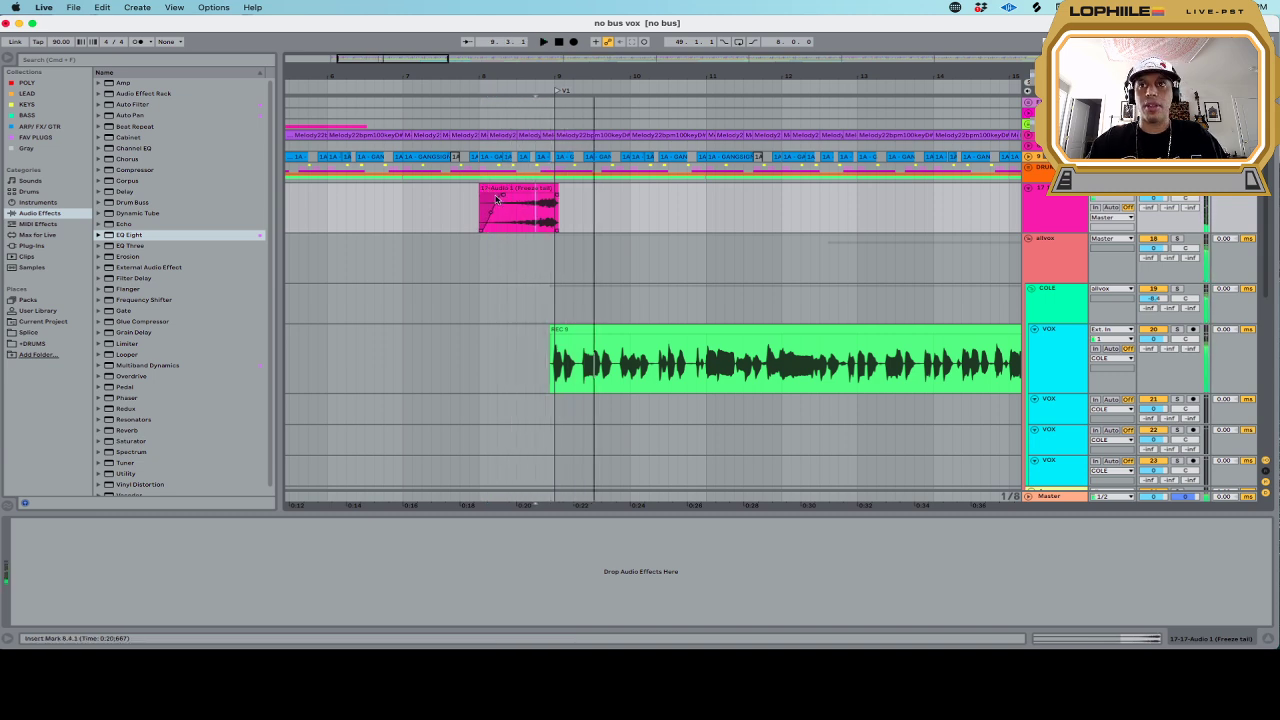
Shorten the reversed tail clip to start at about 8.3.3 and audition it leading into the vocal
drag(479, 192, 523, 189)
click(530, 220)
key(space)
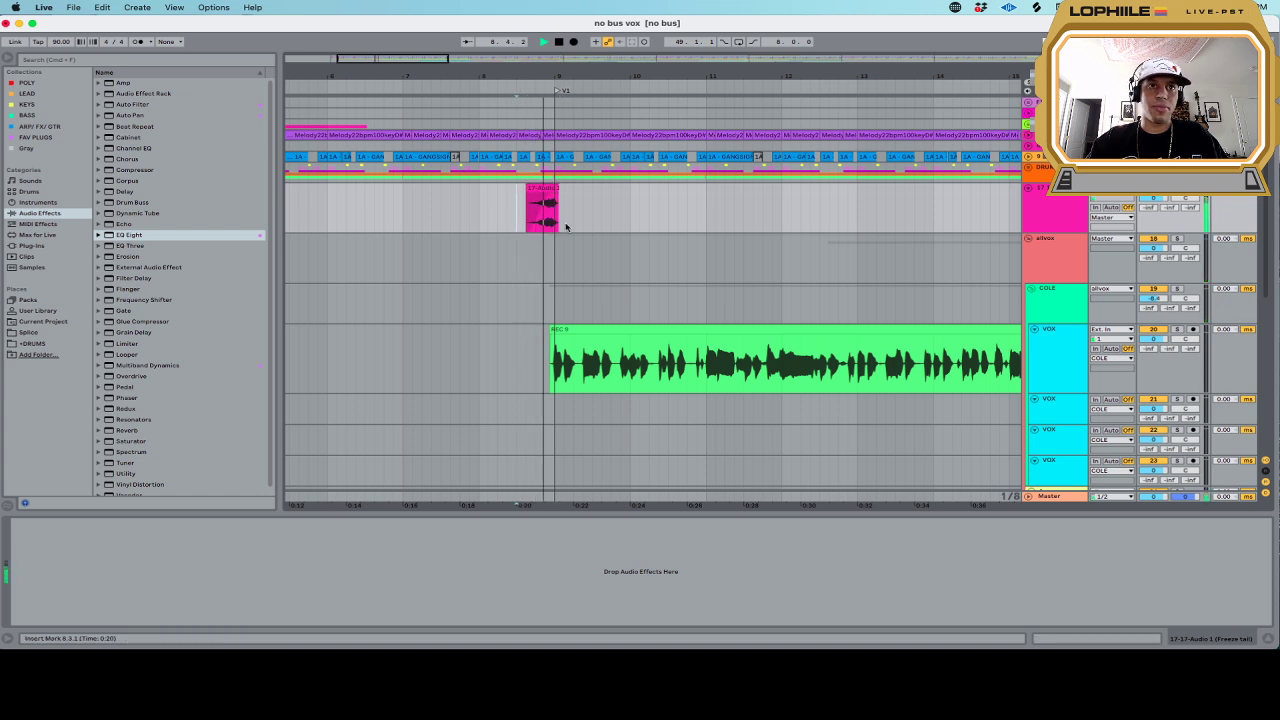
key(space)
Lower the reversed tail track's volume to -9.3 dB while auditioning the lead-in
drag(1154, 198, 1155, 203)
key(space)
key(space)
key(space)
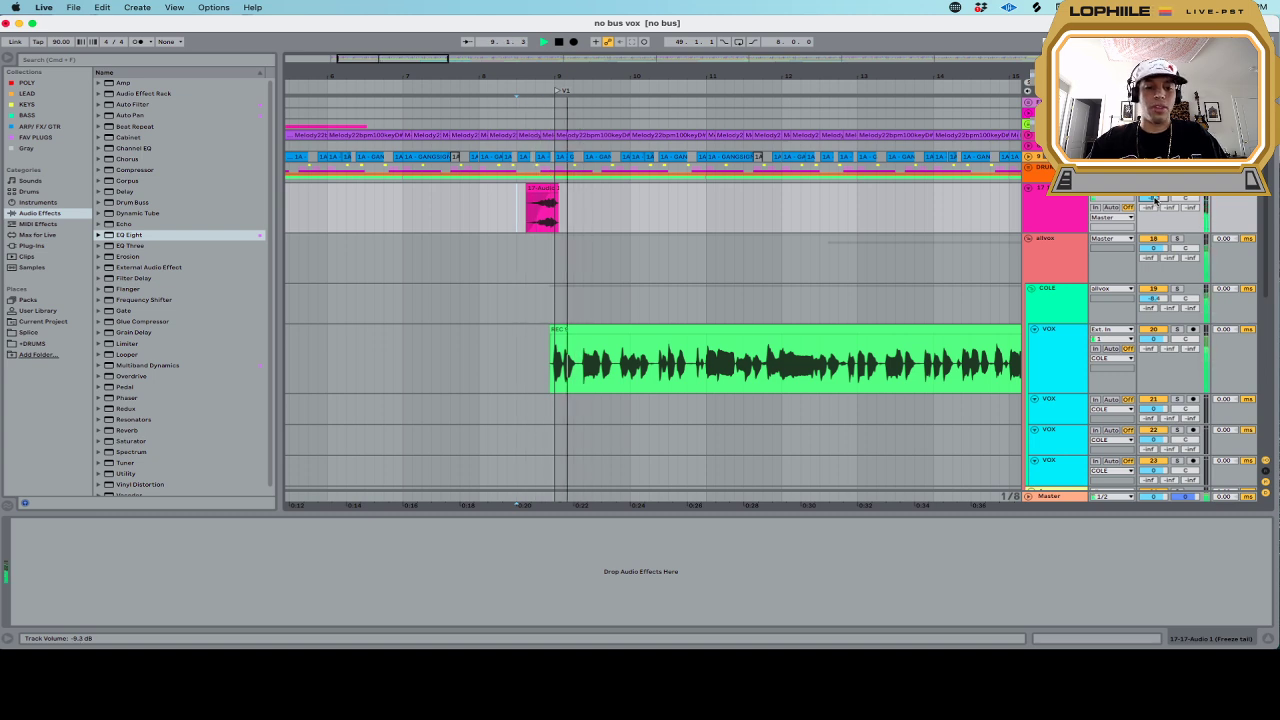
key(space)
Insert an audio track below the reversed tail, set its input to Resampling, arm it and solo the allvox group
click(1059, 204)
key(super+t)
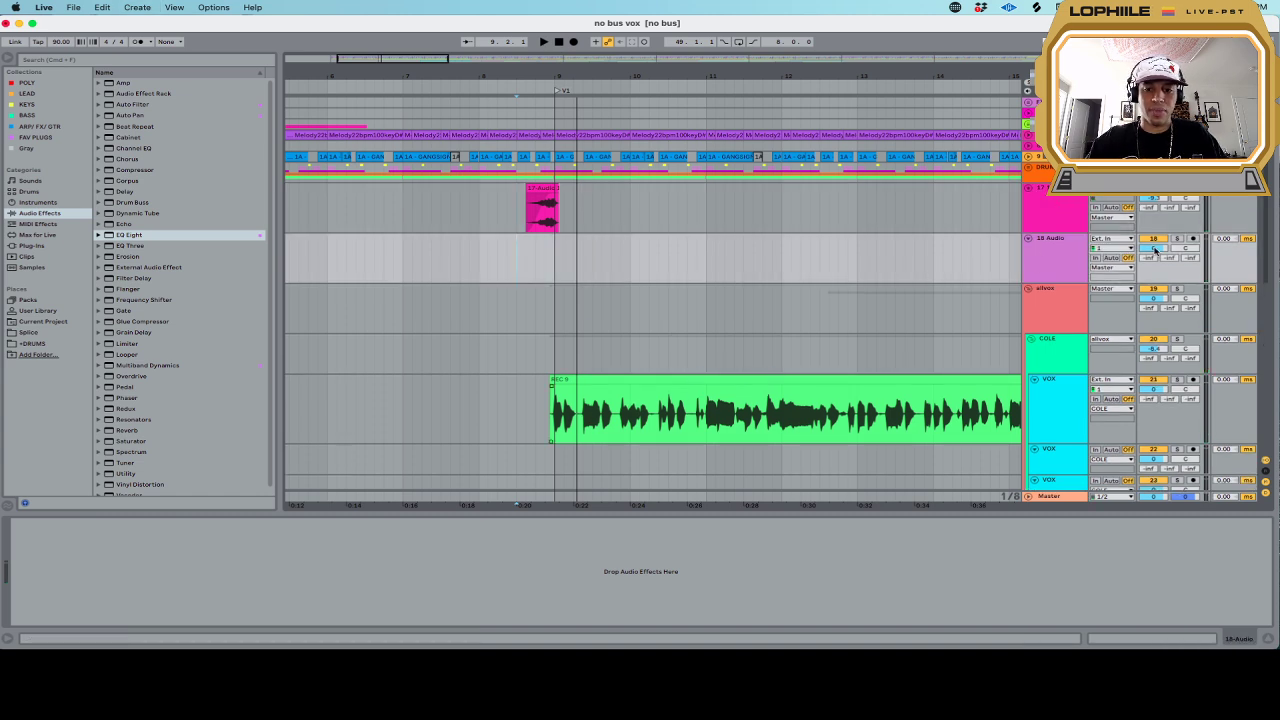
click(1120, 240)
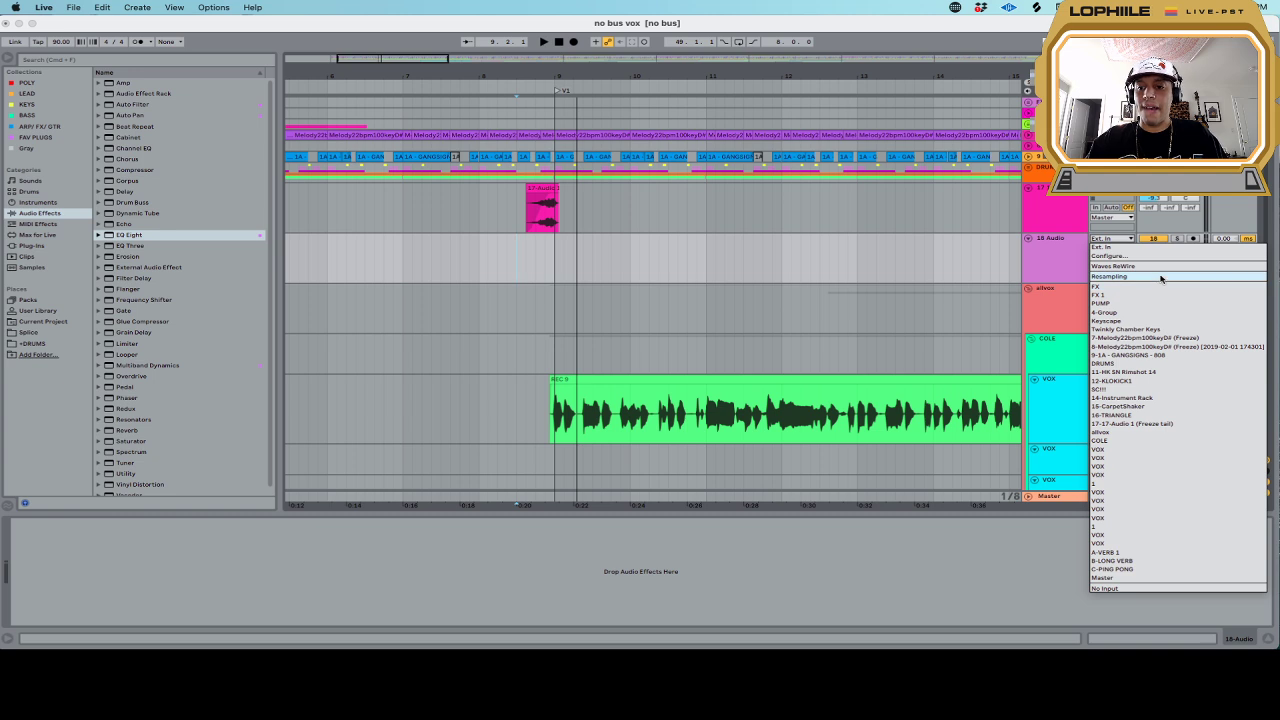
click(1156, 280)
click(1177, 289)
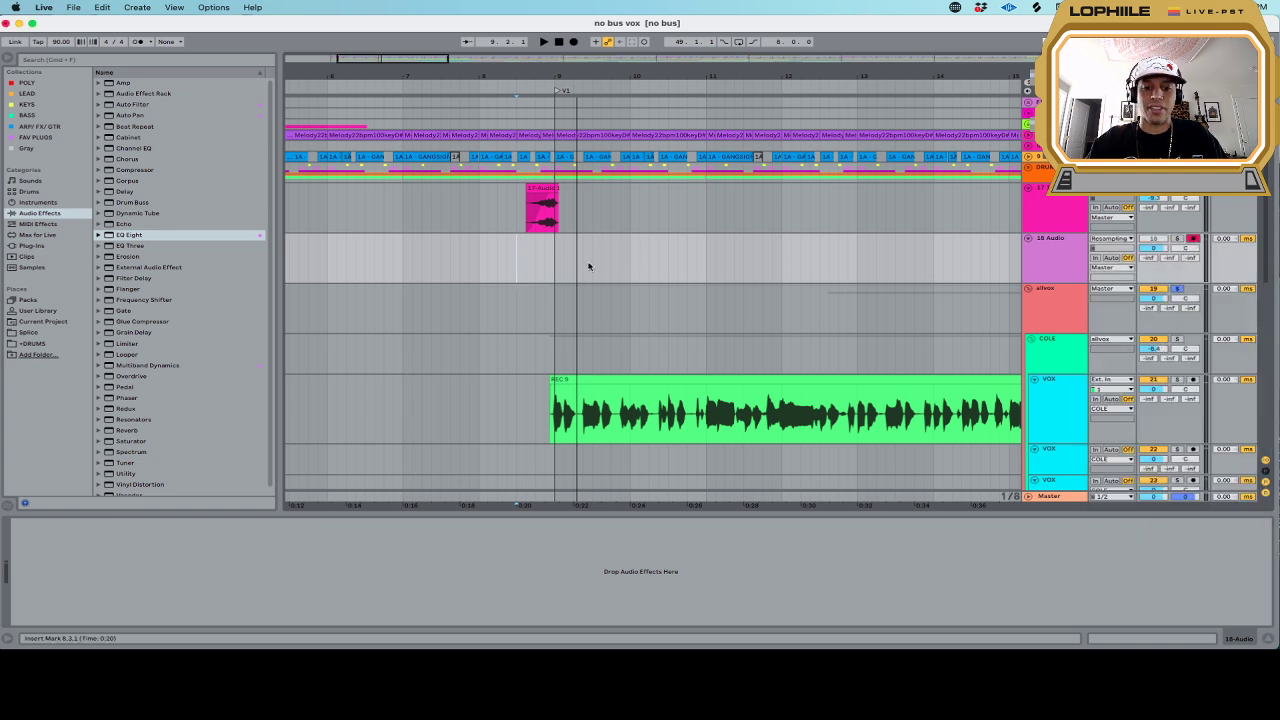
Record a short resampled vocal snippet on the 18 Audio track from 9.1.1 and trim its end to 9.1.3
click(554, 266)
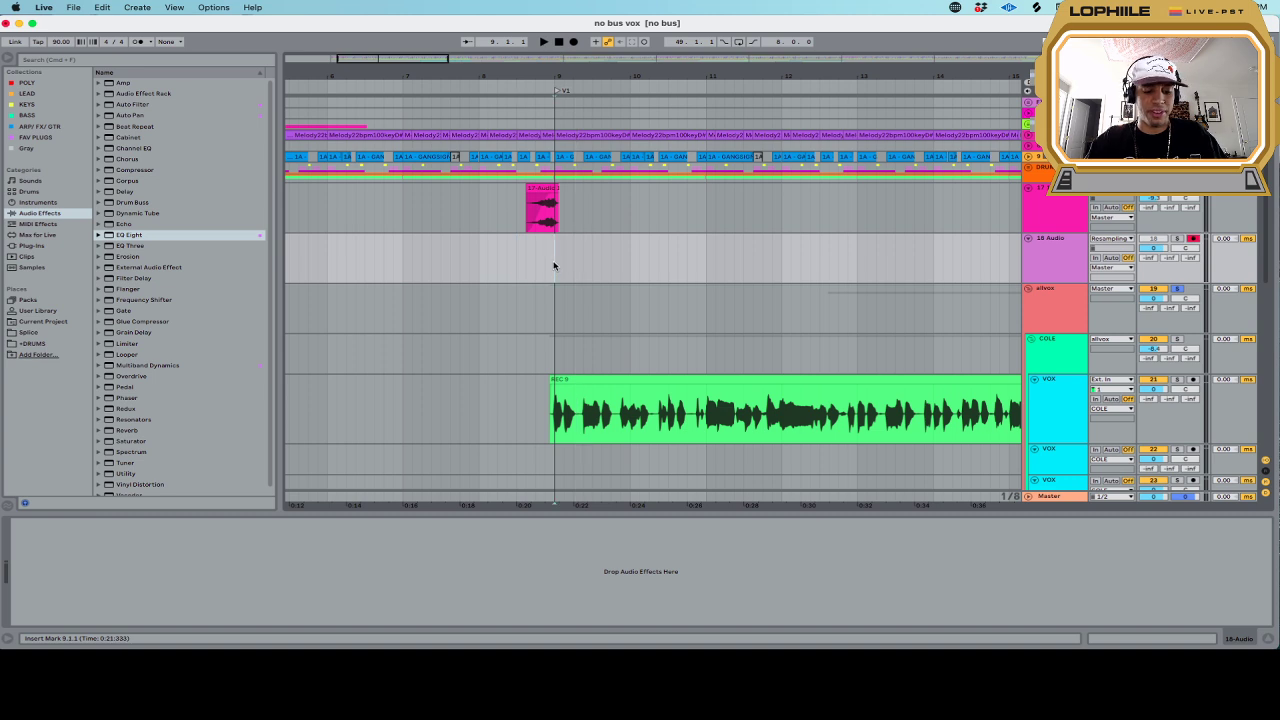
key(F9)
key(space)
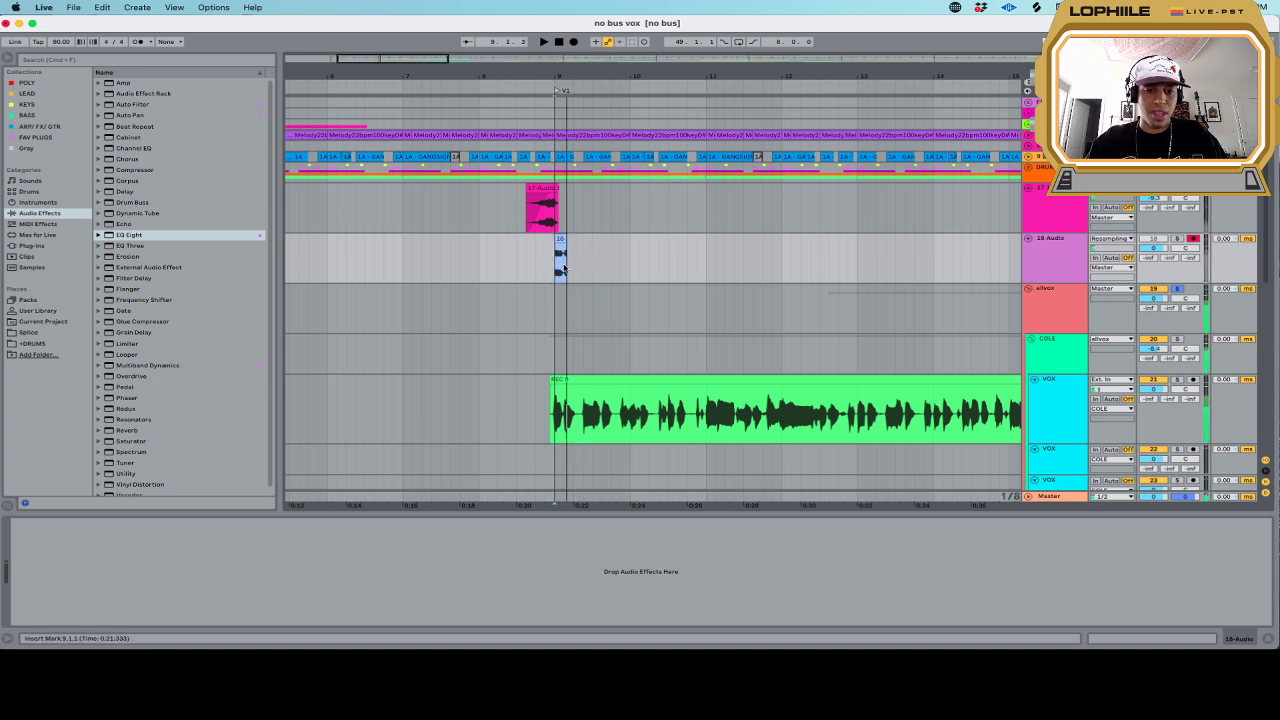
key(plus)
key(plus)
drag(604, 245, 594, 245)
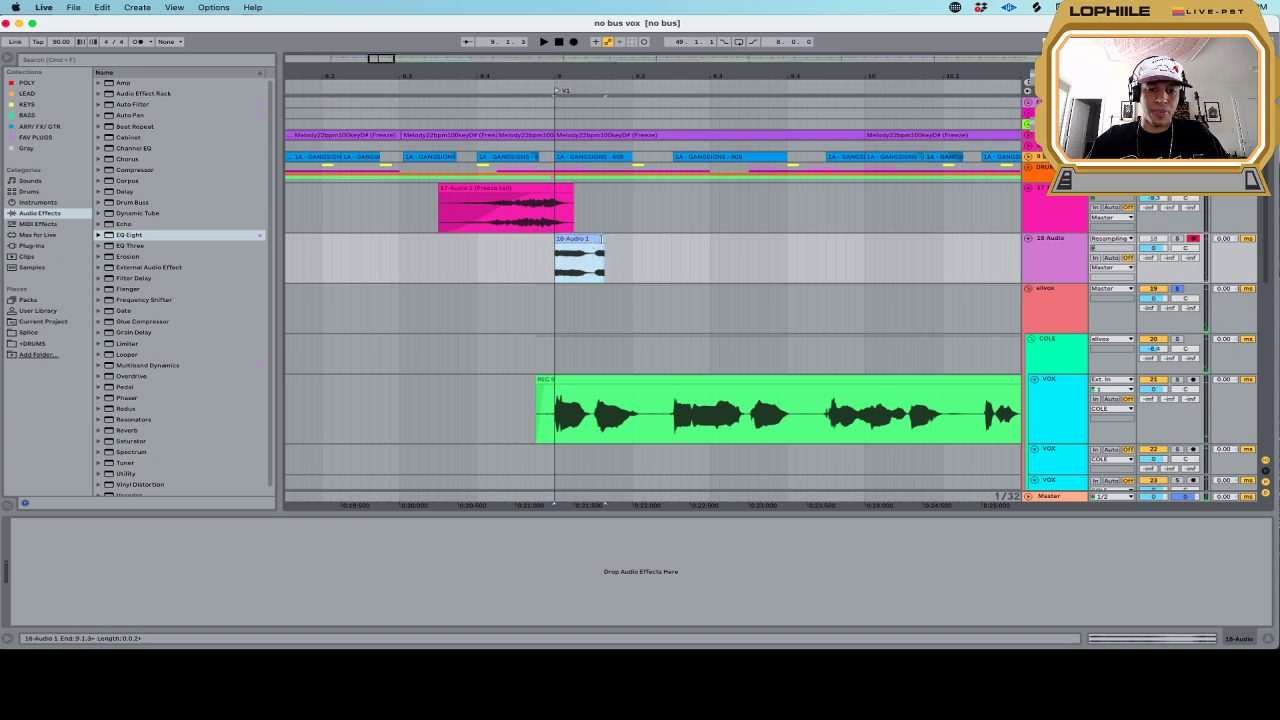
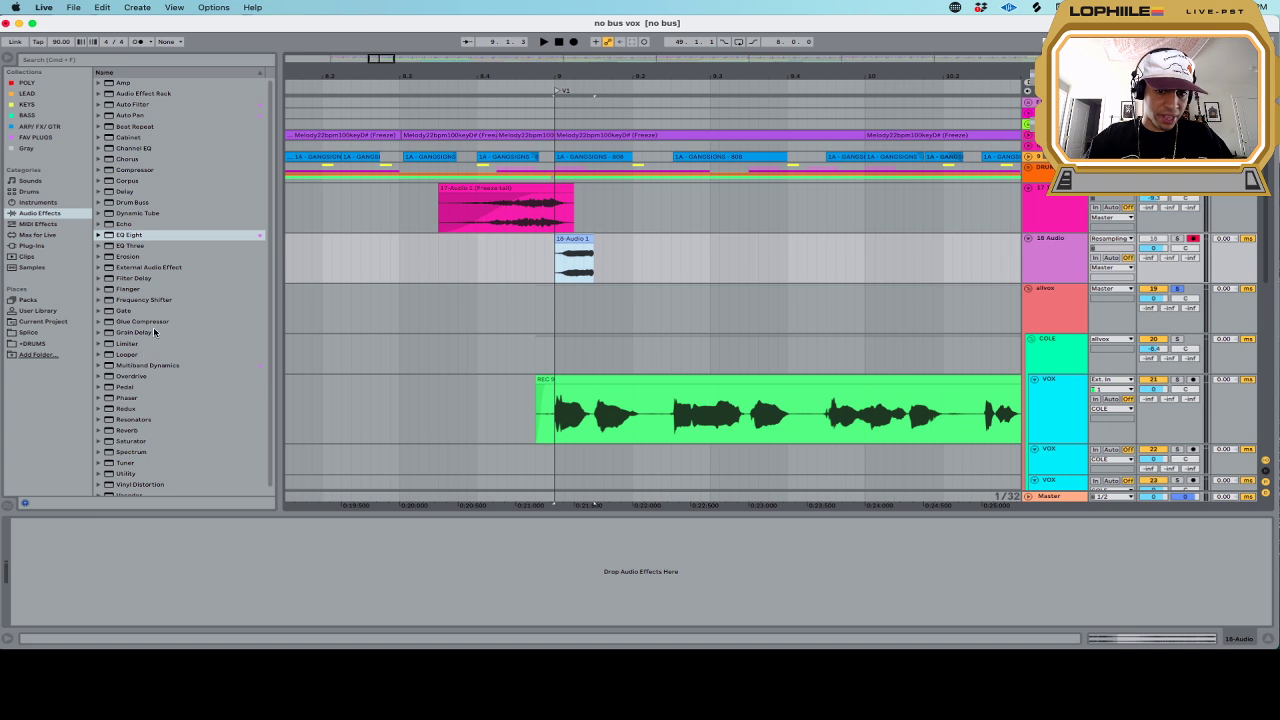
Add a Delay to the 18 Audio track with both sides synced to 2 sixteenths and Feedback at 31%
drag(125, 191, 624, 268)
click(74, 543)
click(83, 551)
key(space)
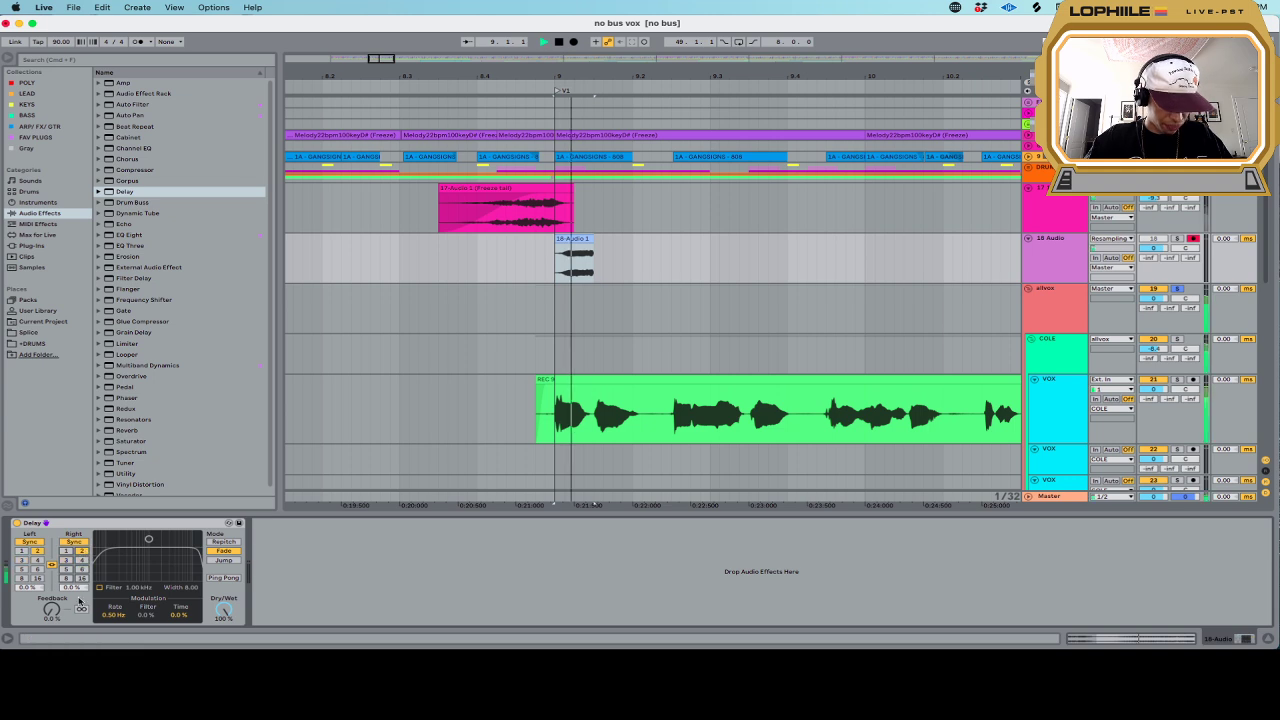
drag(51, 609, 51, 578)
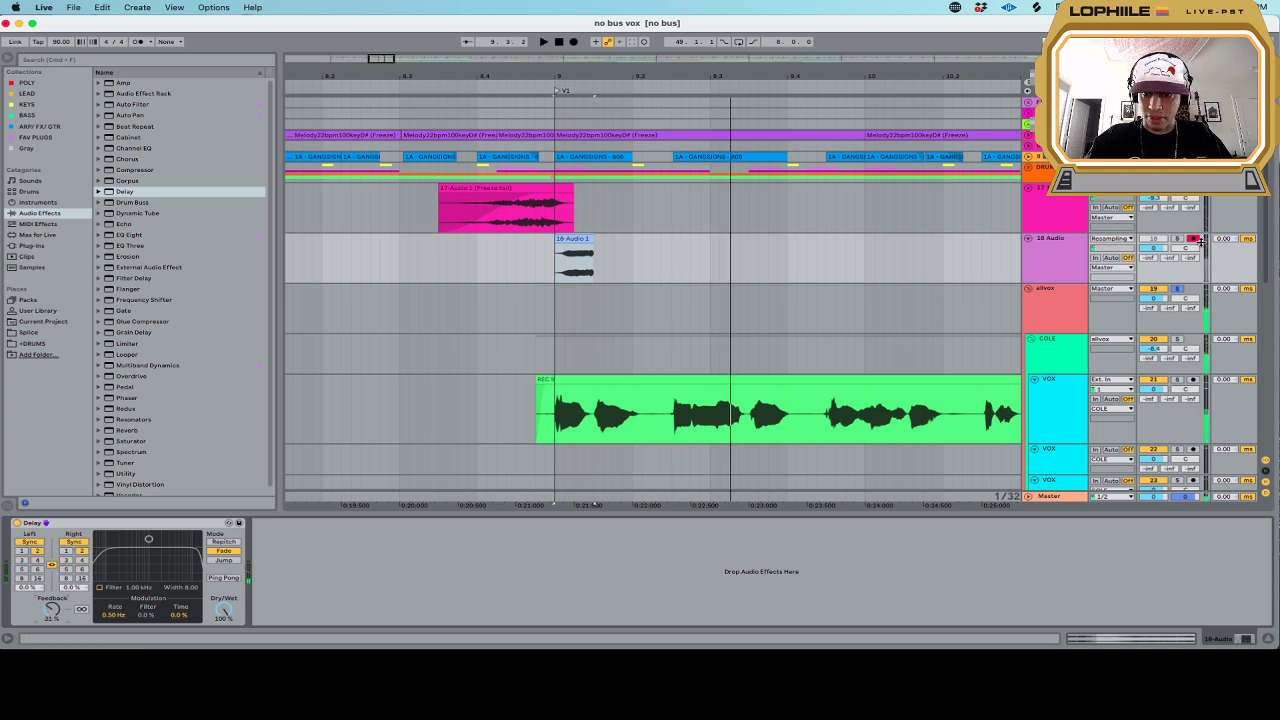
Solo the 18 Audio track instead of allvox and raise the Delay's Feedback to 42% while auditioning the snippet
click(565, 275)
key(space)
key(space)
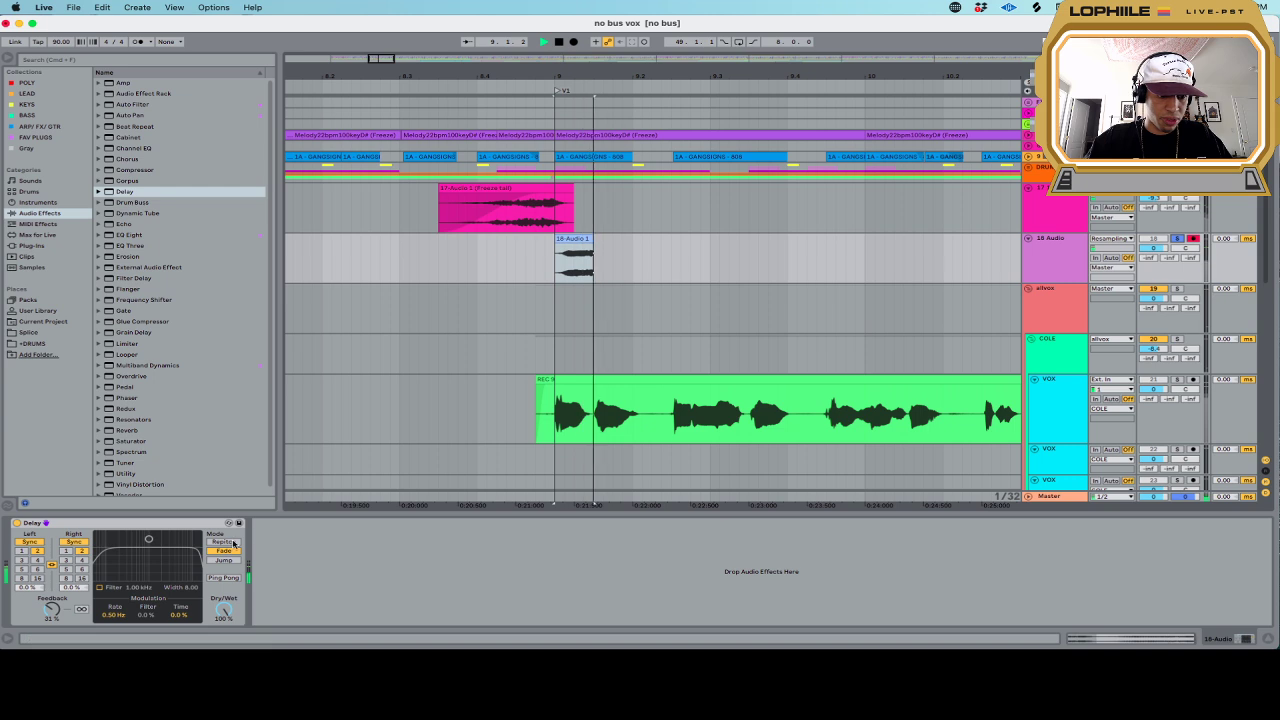
drag(51, 609, 51, 598)
key(space)
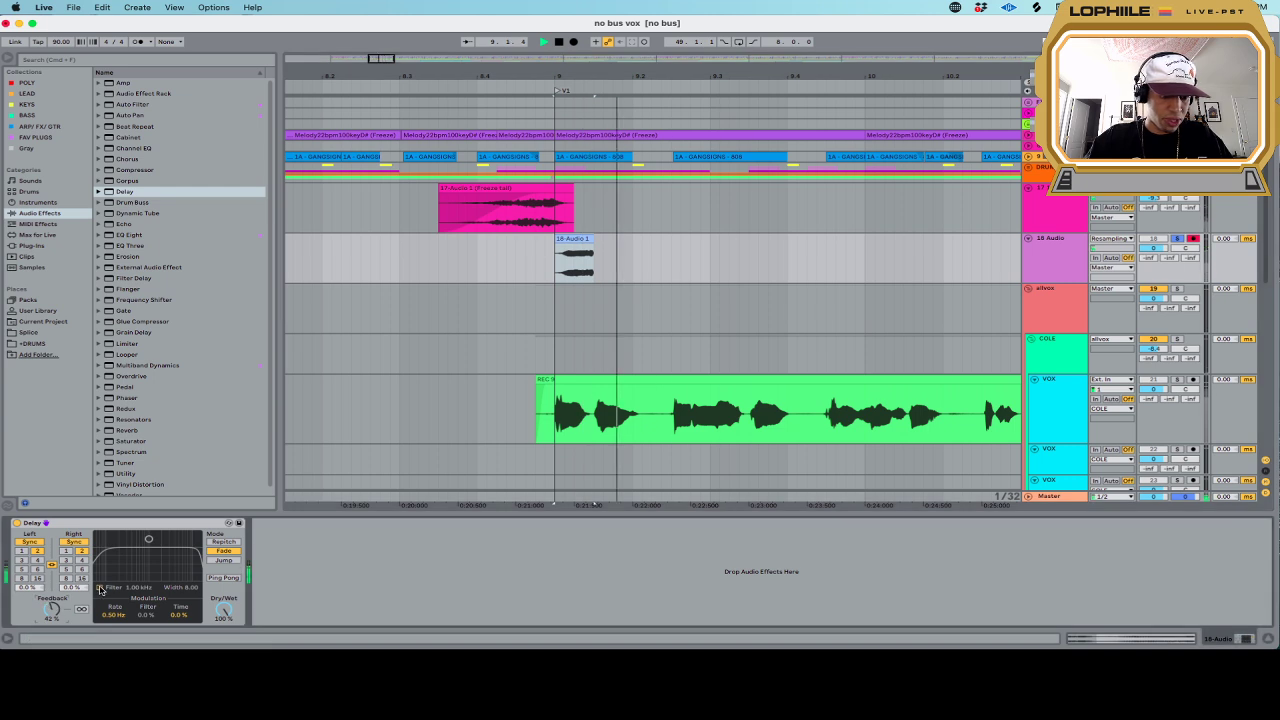
Turn on Ping Pong in the 18 Audio track's Delay and raise Feedback to 47% while auditioning the snippet
click(591, 249)
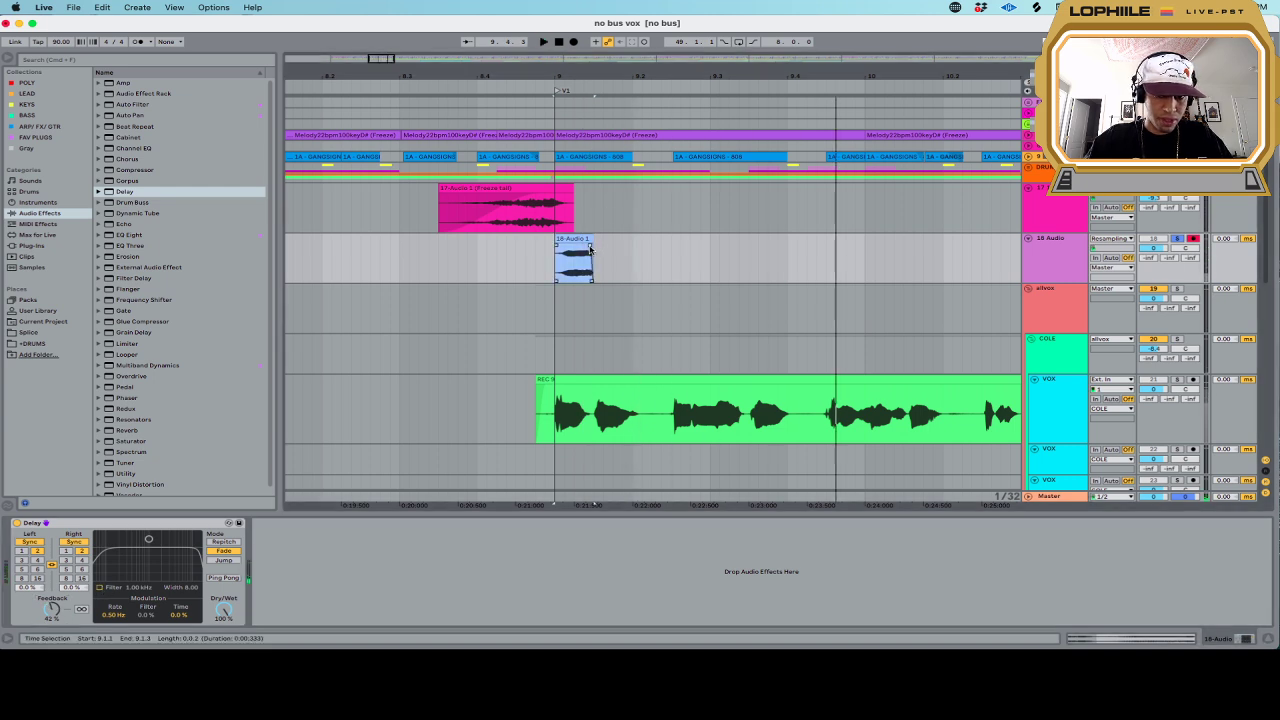
key(space)
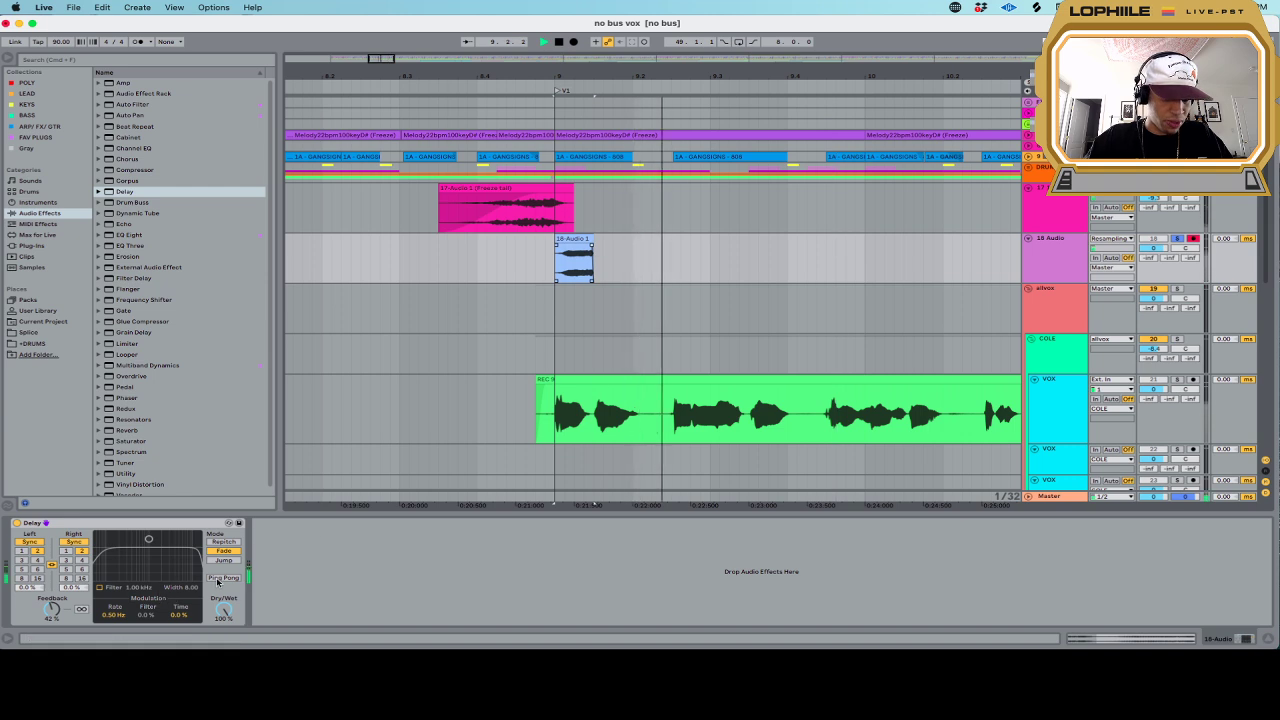
click(220, 578)
drag(57, 611, 57, 606)
key(space)
key(space)
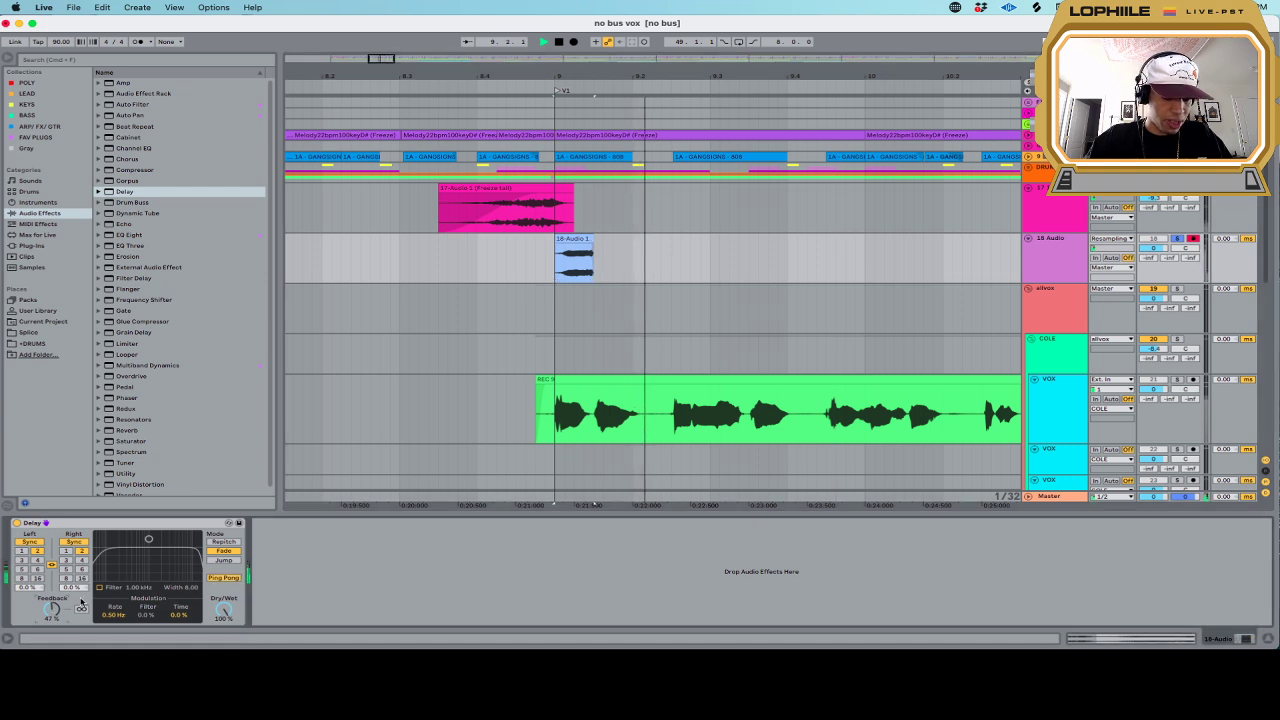
key(space)
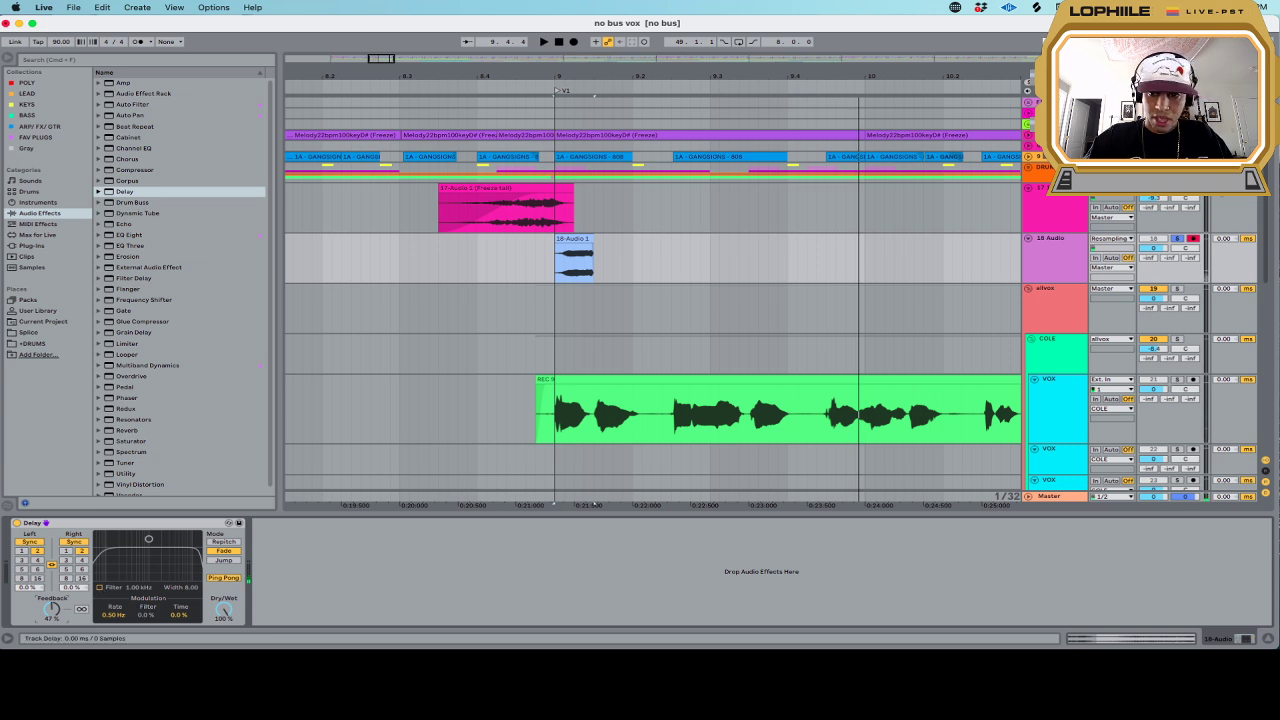
right_click(1064, 259)
click(1090, 327)
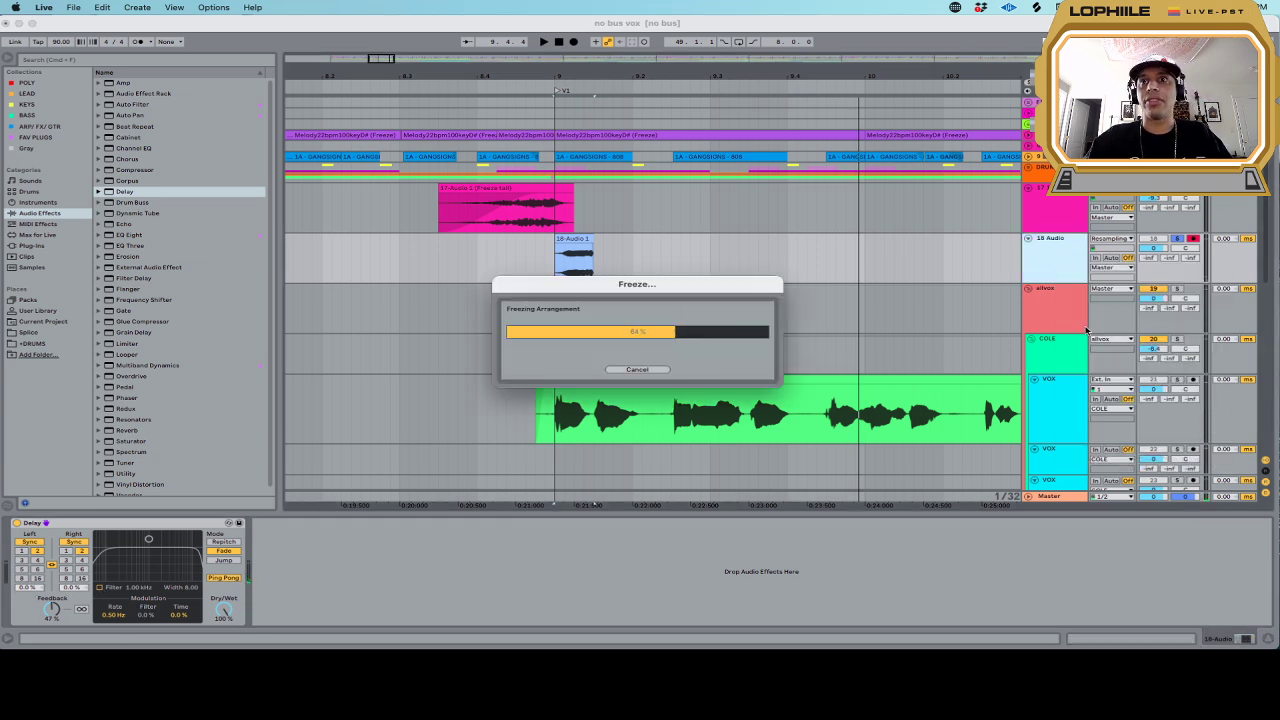
right_click(1045, 263)
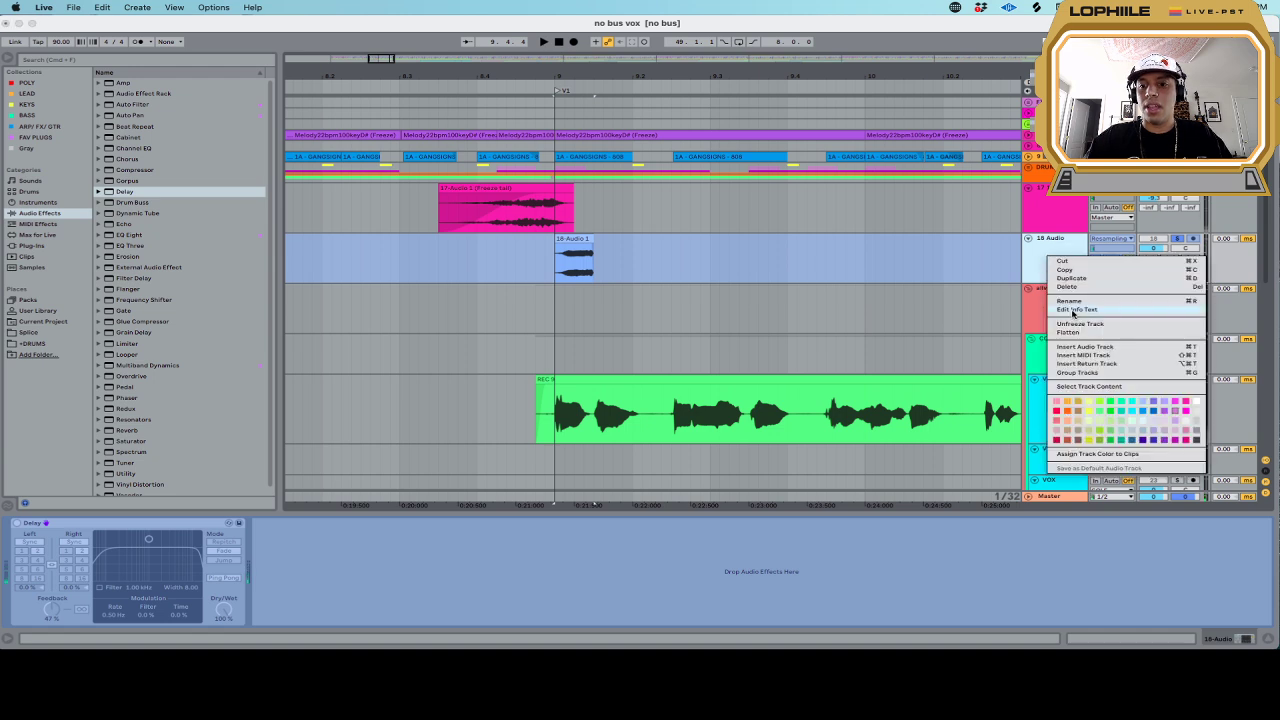
click(1068, 332)
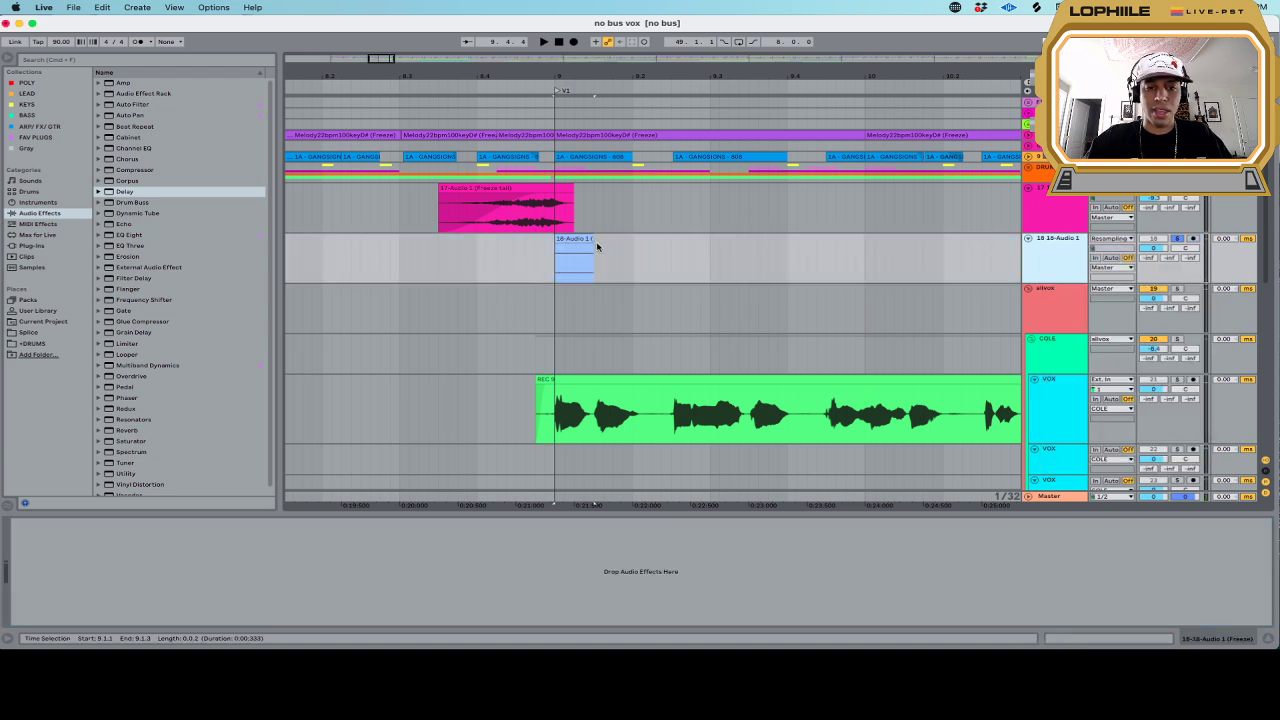
click(546, 268)
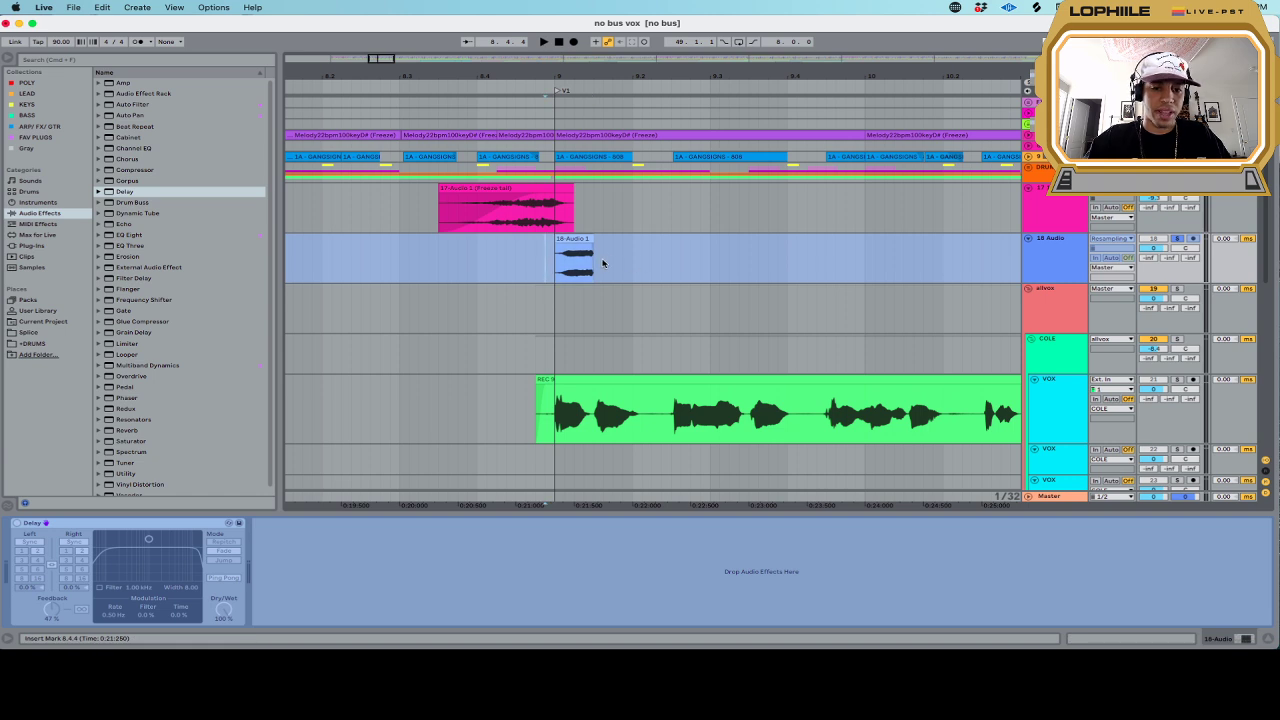
right_click(1042, 259)
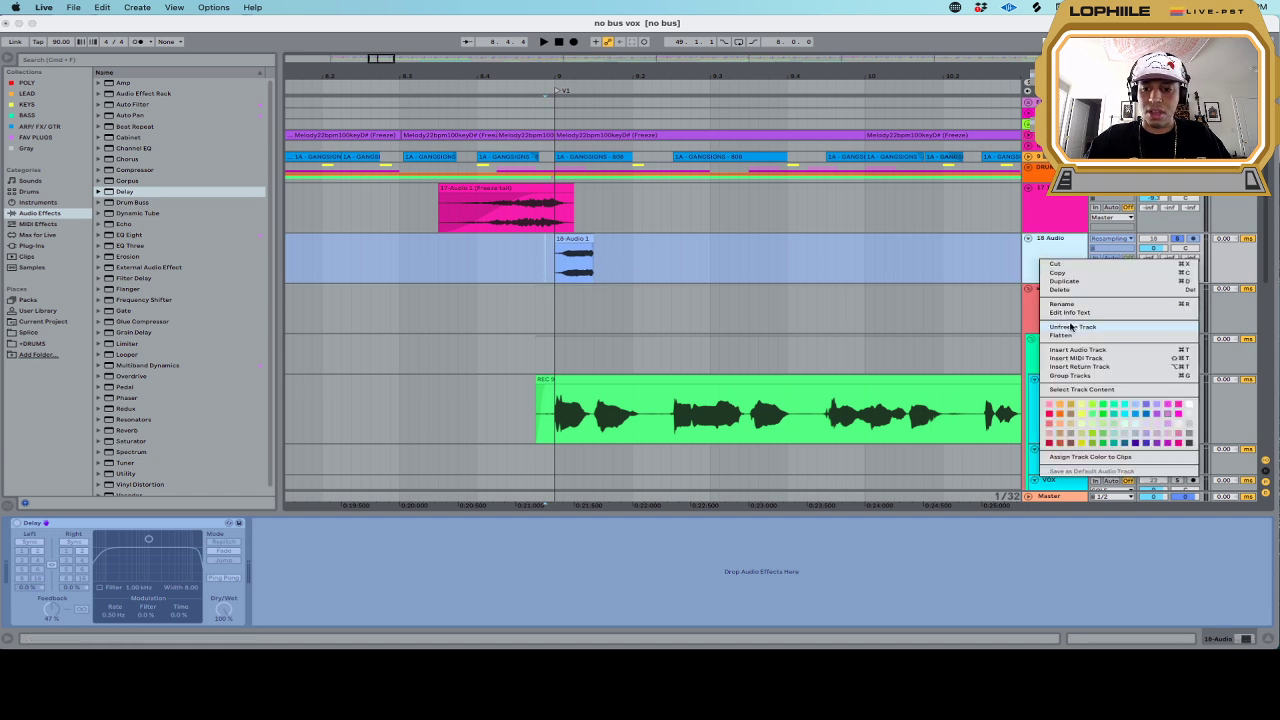
click(1070, 327)
Duplicate the snippet at 10.2.3 on the 18 Audio track to make room for the delay tail, then freeze and flatten the track
key(space)
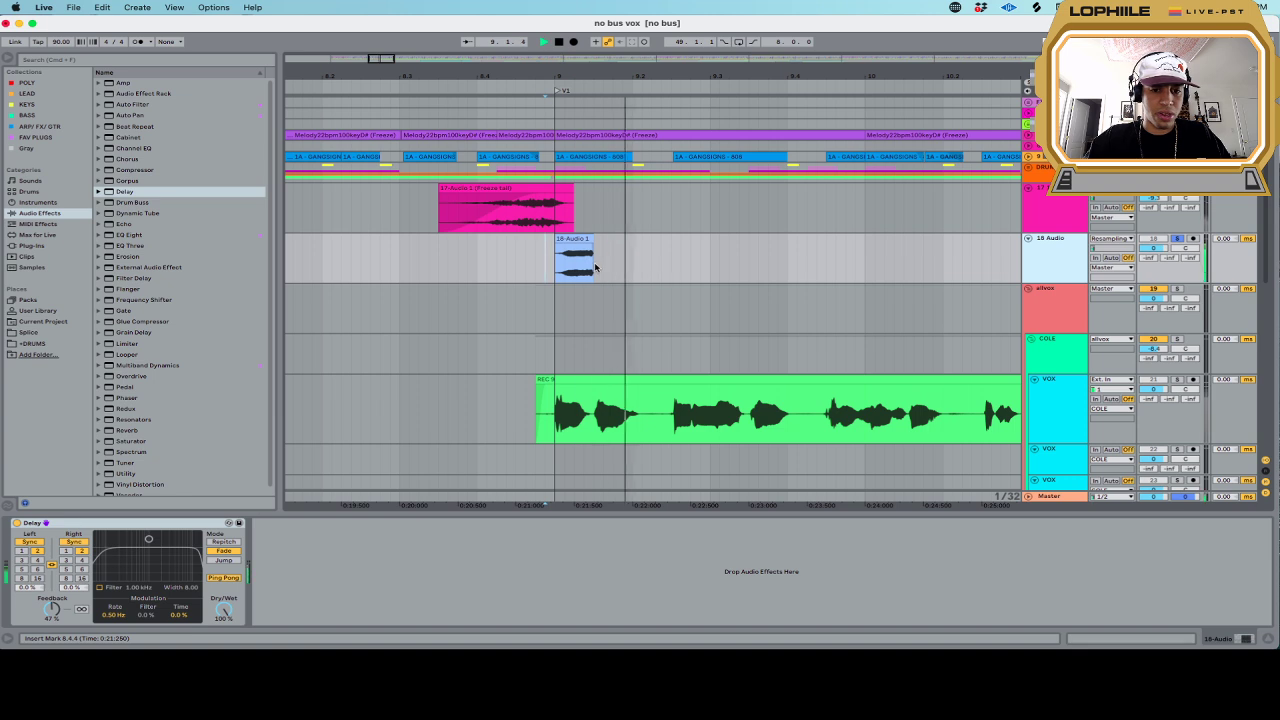
drag(578, 254, 998, 246)
scroll(957, 257, left, 3)
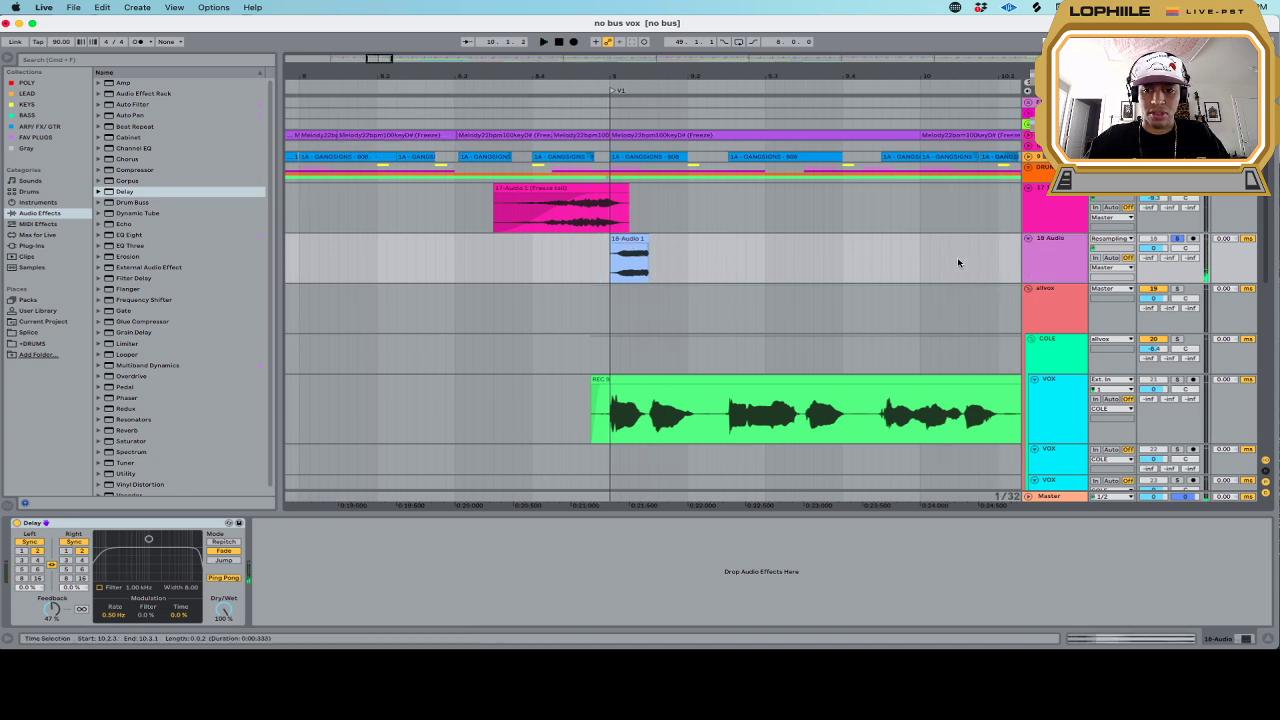
scroll(990, 251, right, 5)
right_click(1040, 252)
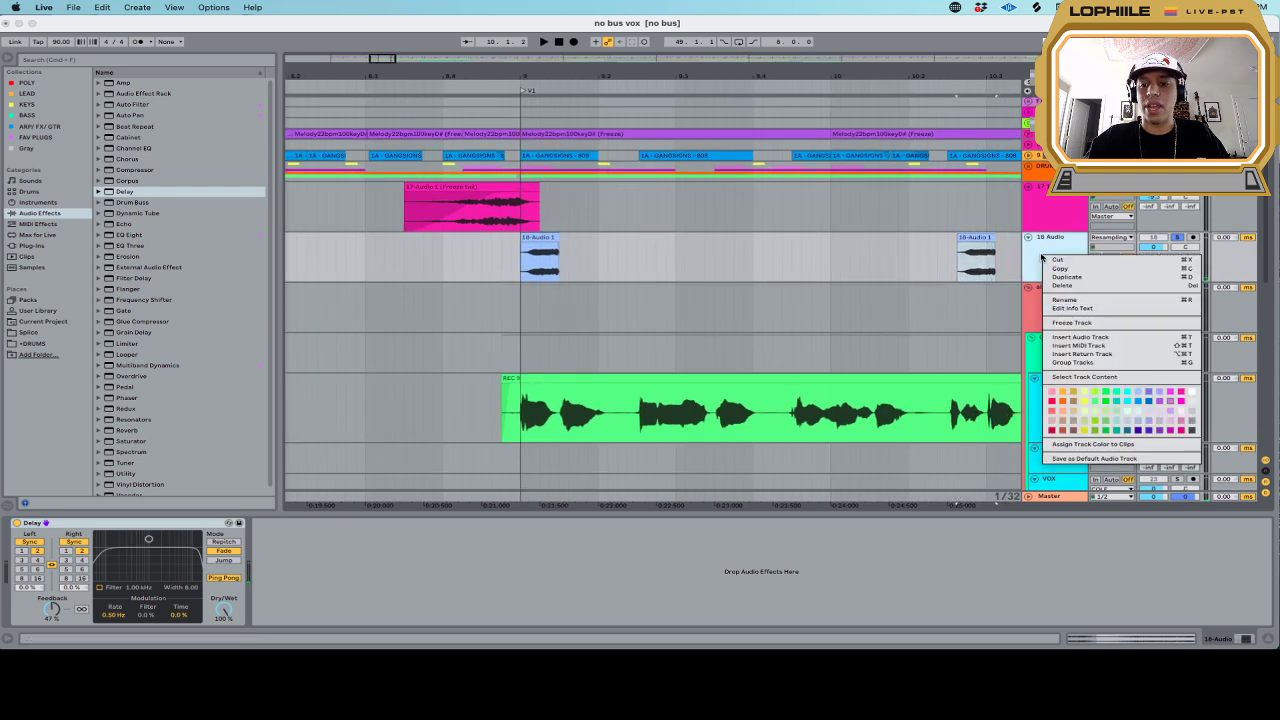
click(1075, 323)
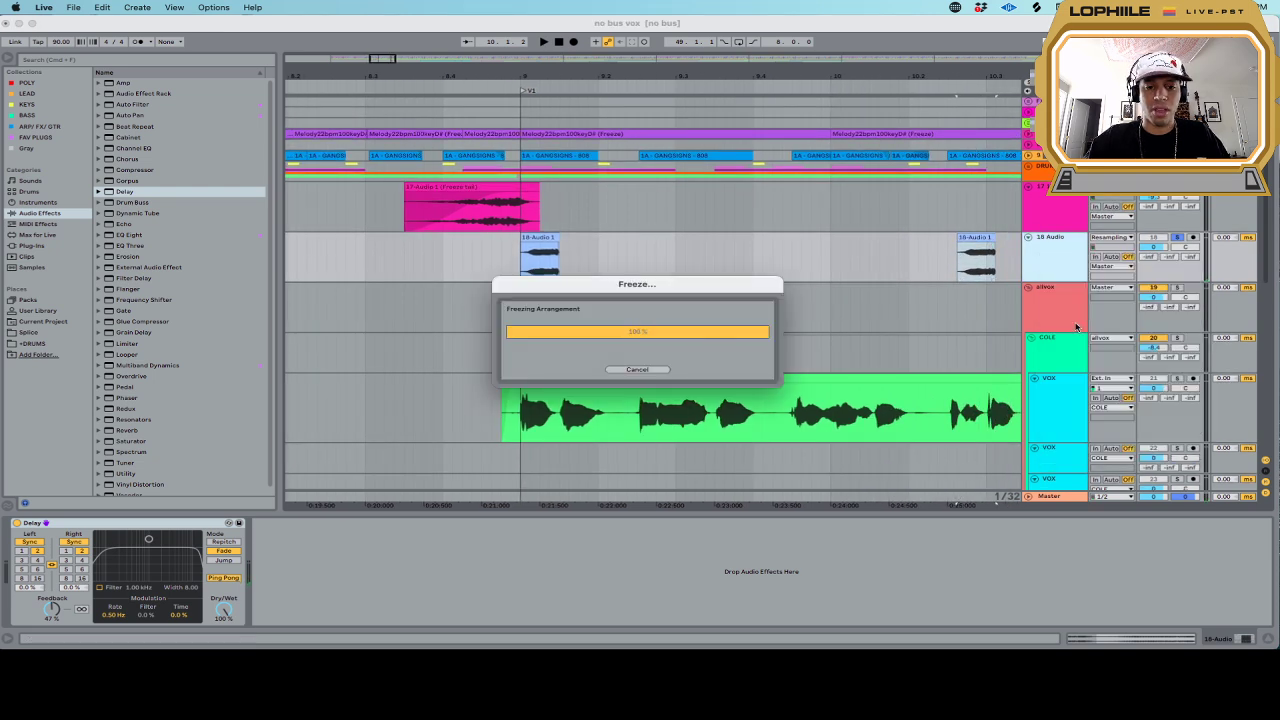
right_click(1070, 250)
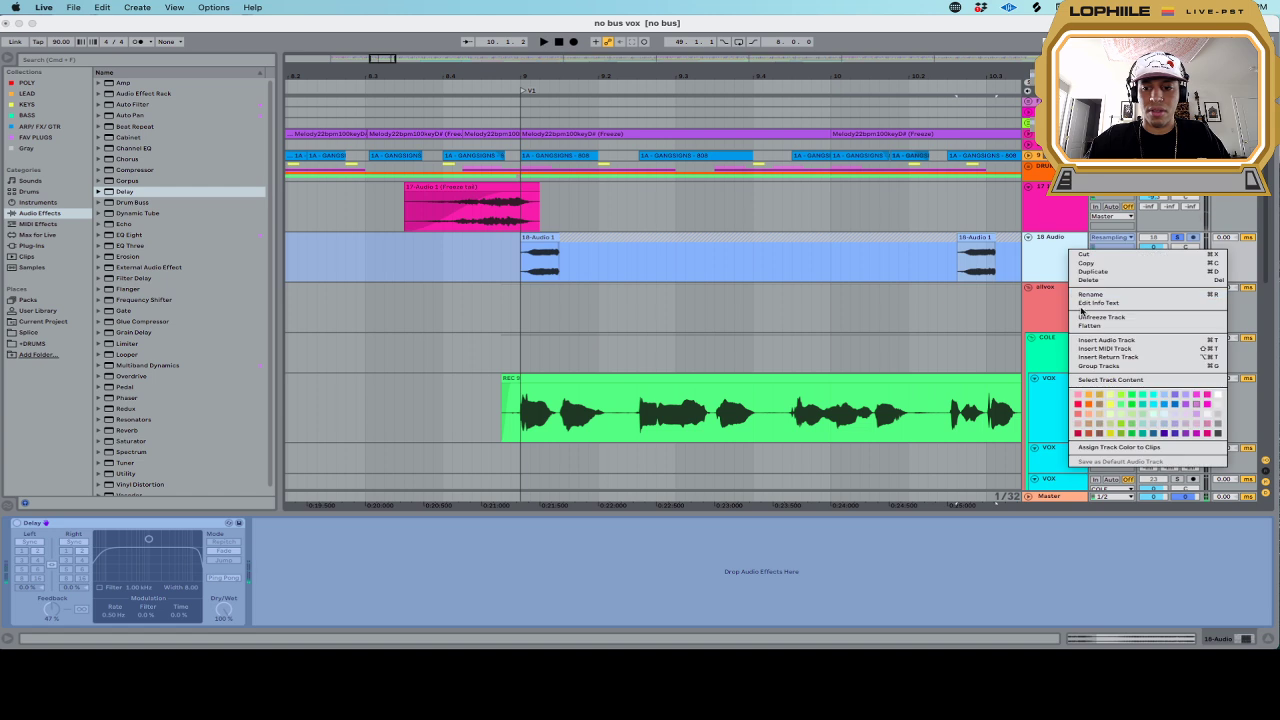
click(1086, 325)
Delete the rendered duplicate at 10.2.3 and the tail clip following it on the flattened track
click(983, 240)
key(Delete)
click(1012, 241)
key(Delete)
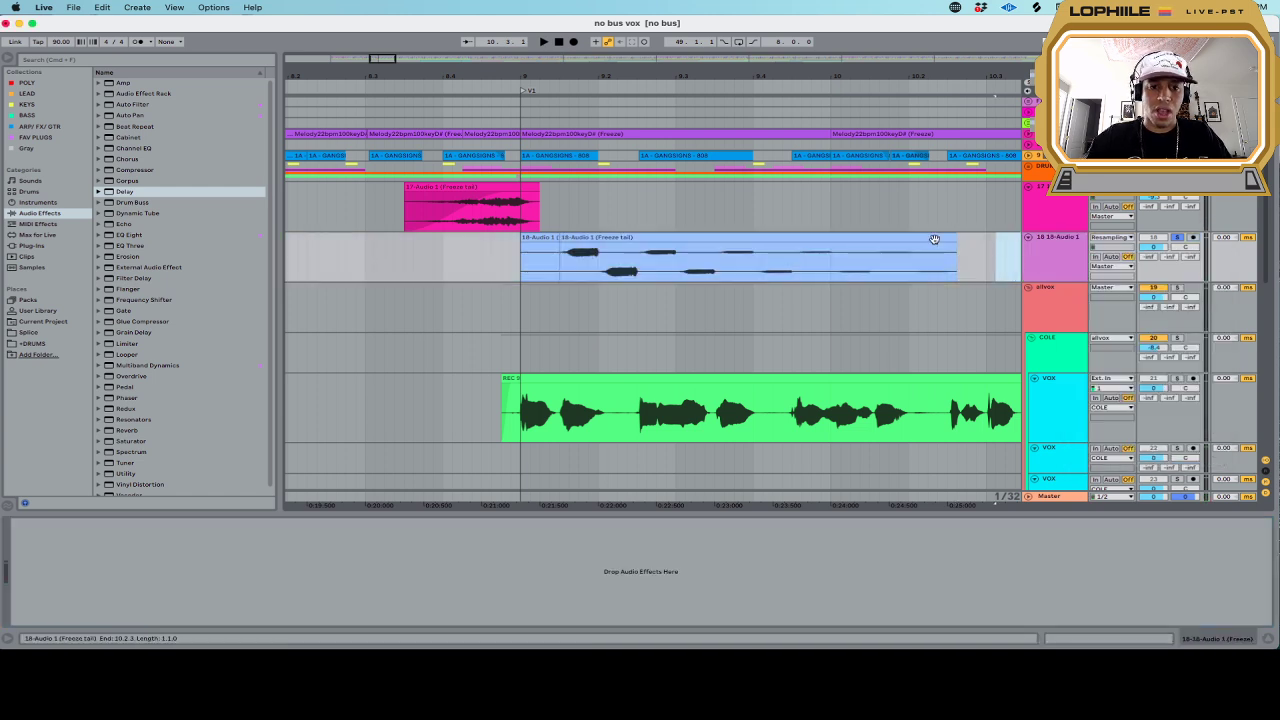
Remove the short clip at 9.1.1 and move the remaining delay freeze tail to start at 9.1.1
drag(525, 236, 560, 237)
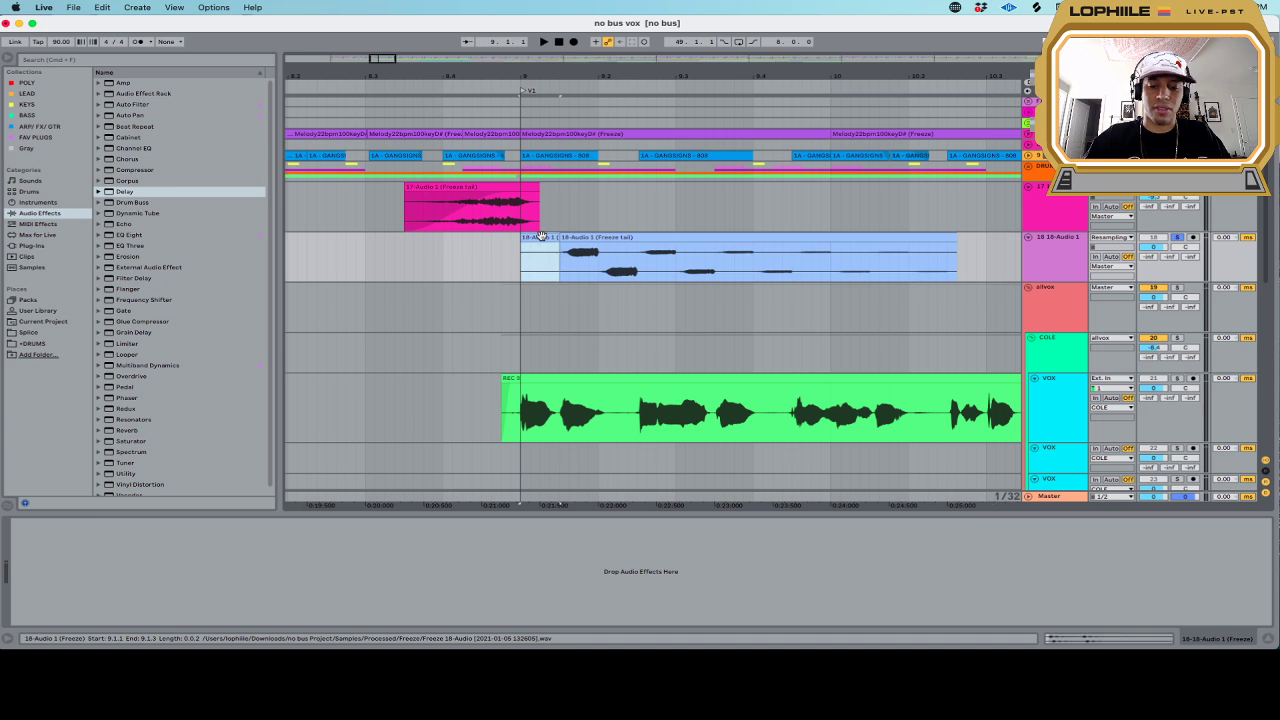
double_click(604, 240)
key(shift+Tab)
drag(604, 240, 563, 238)
key(super+2)
key(minus)
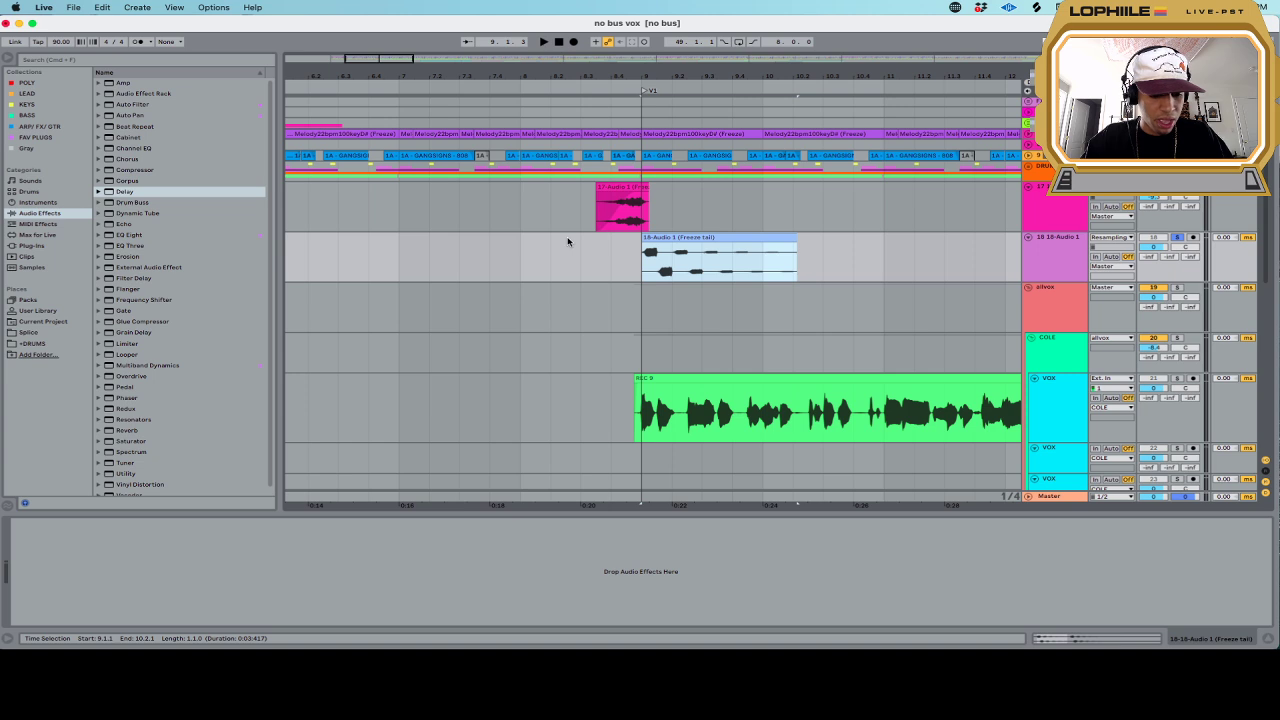
Reverse the delay freeze tail and move it earlier so it ends at V1, fine-tuning its position off the grid
key(r)
key(space)
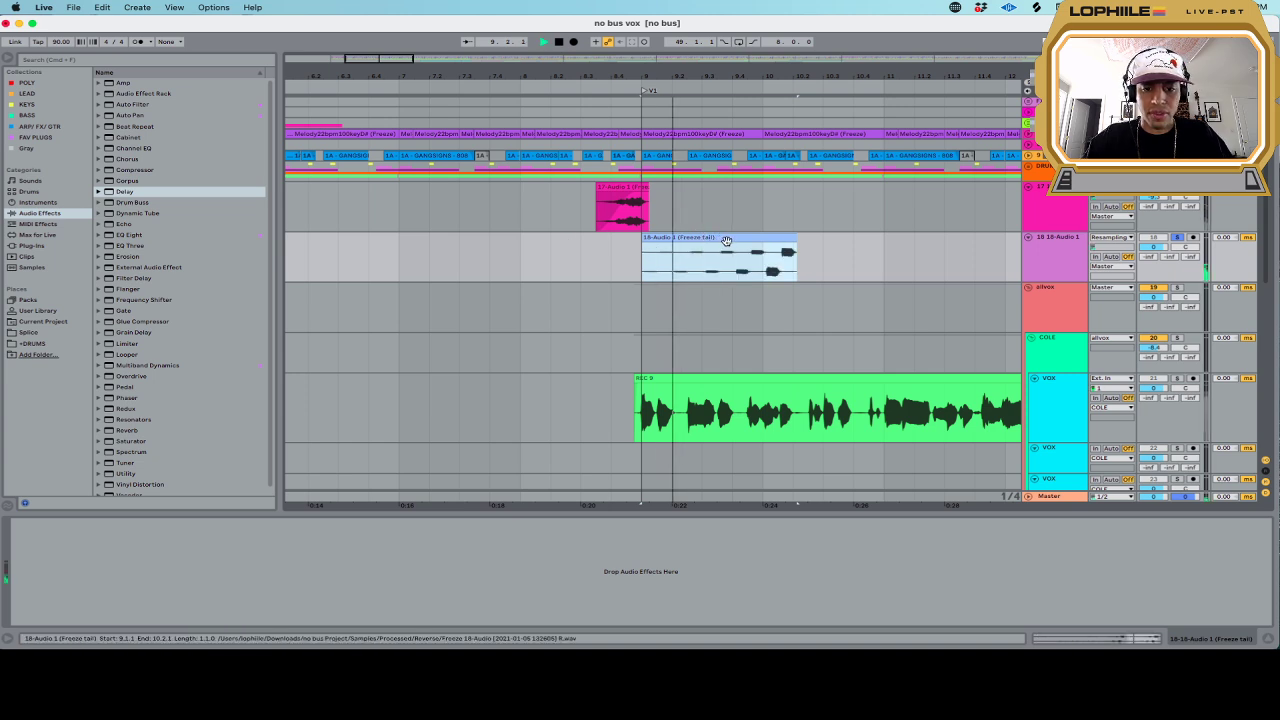
key(space)
drag(723, 240, 570, 238)
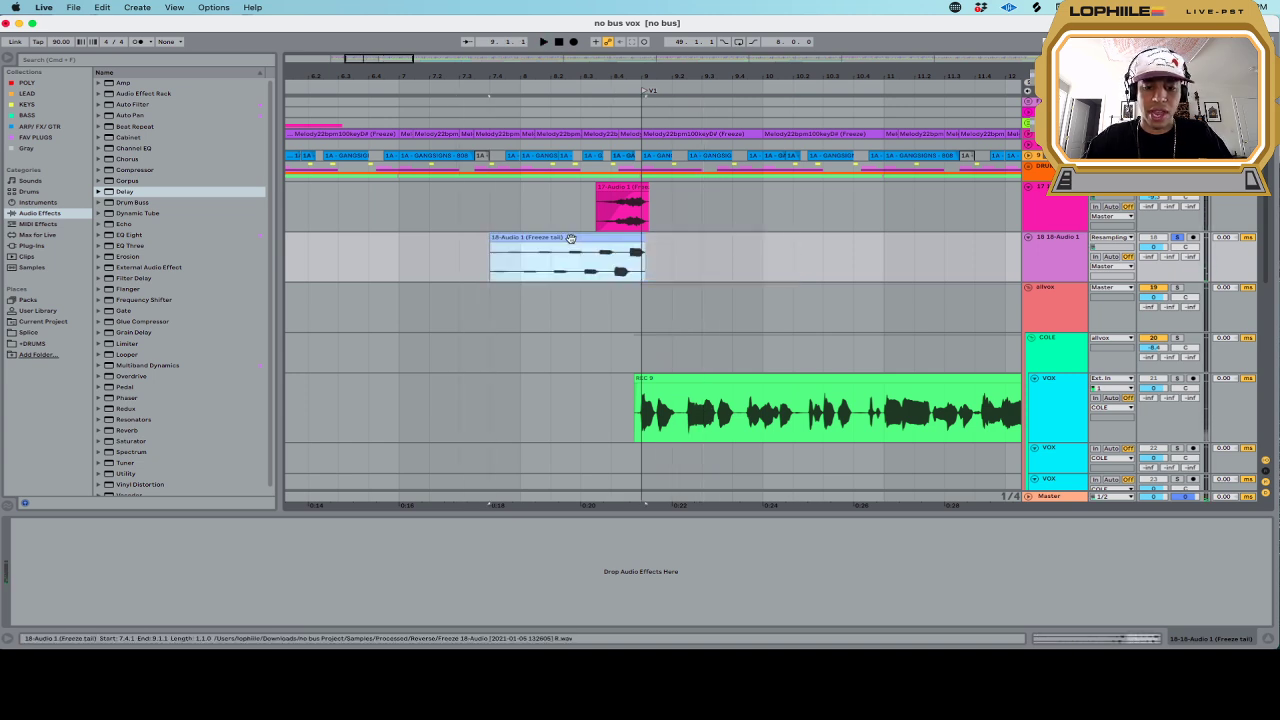
key(plus)
drag(740, 246, 734, 249)
Unsolo the reversed delay track, trim the clip's start to about 8.2 and add a long fade-in
key(space)
click(1176, 238)
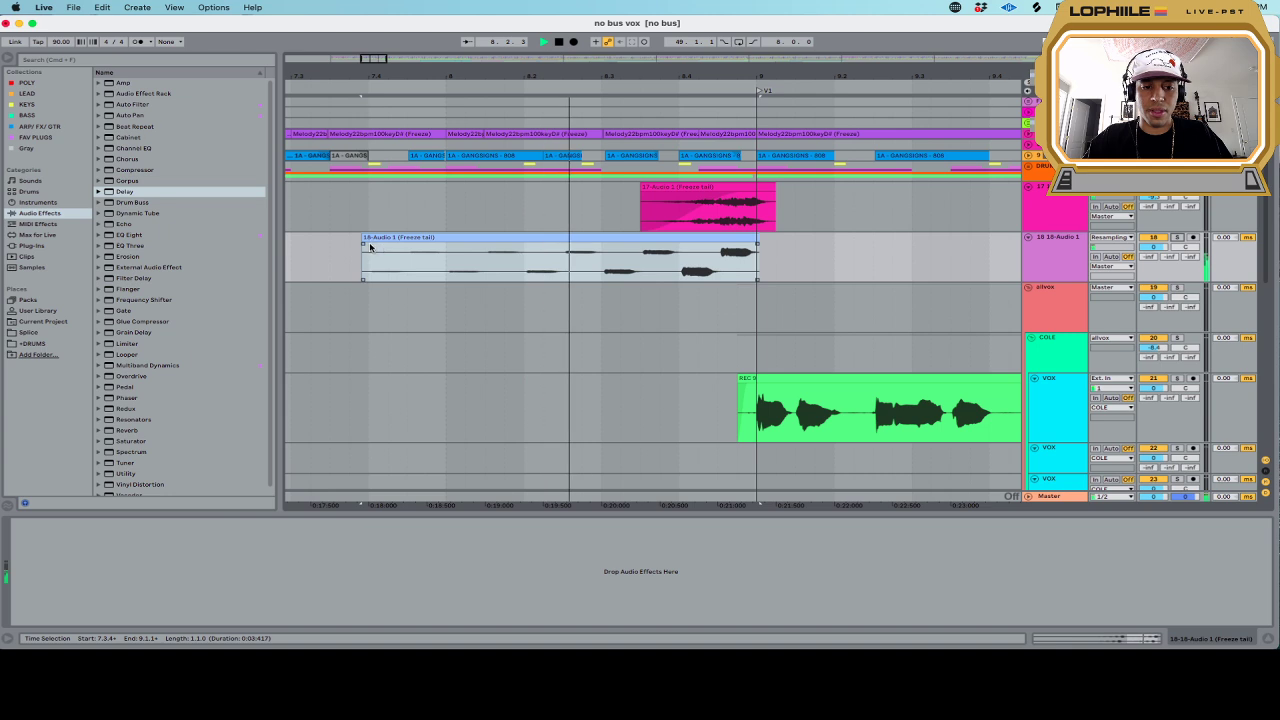
drag(366, 240, 625, 248)
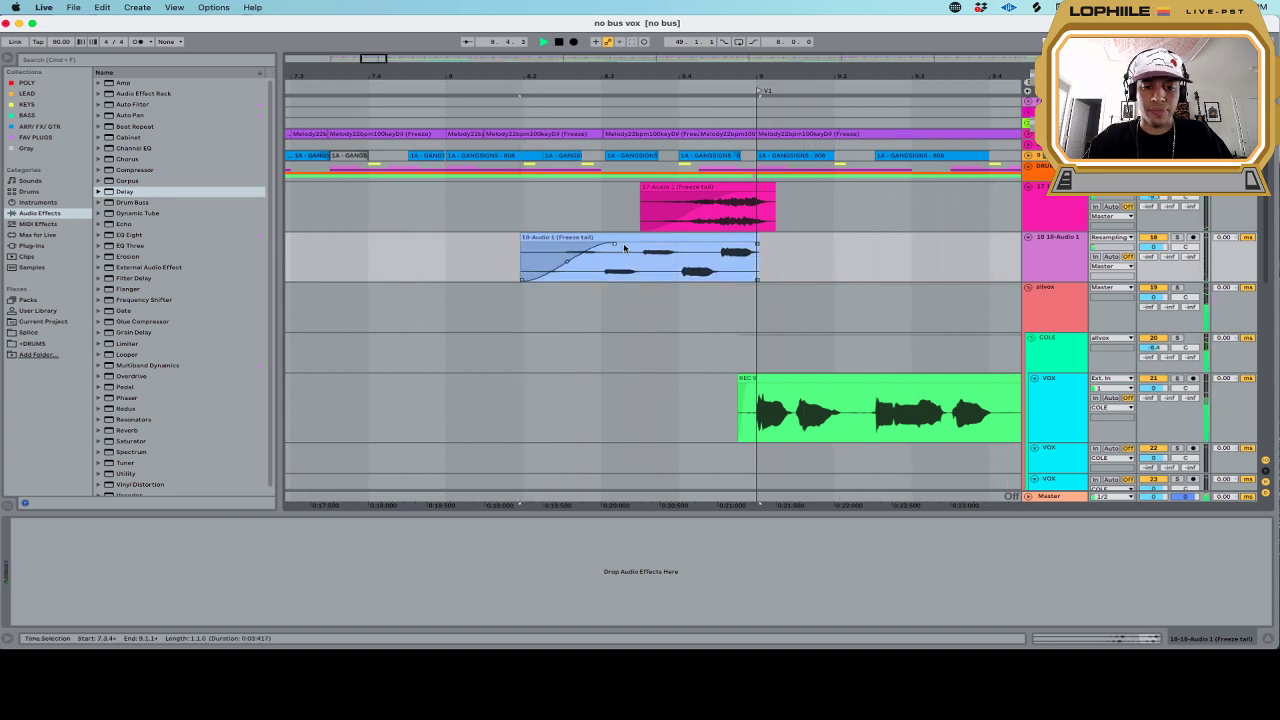
key(space)
key(space)
key(space)
Lower the reversed delay track's volume to -17.8 dB while auditioning it in the mix, and save the set
drag(1155, 247, 1160, 278)
key(space)
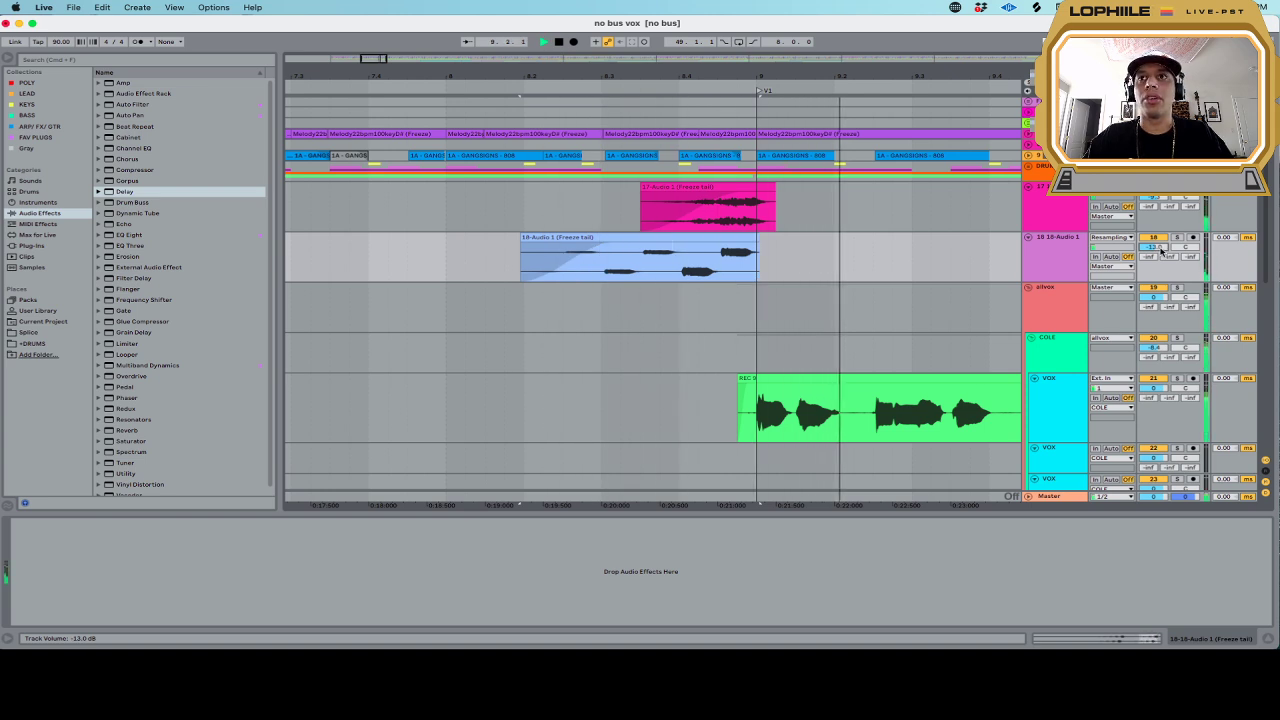
key(space)
key(space)
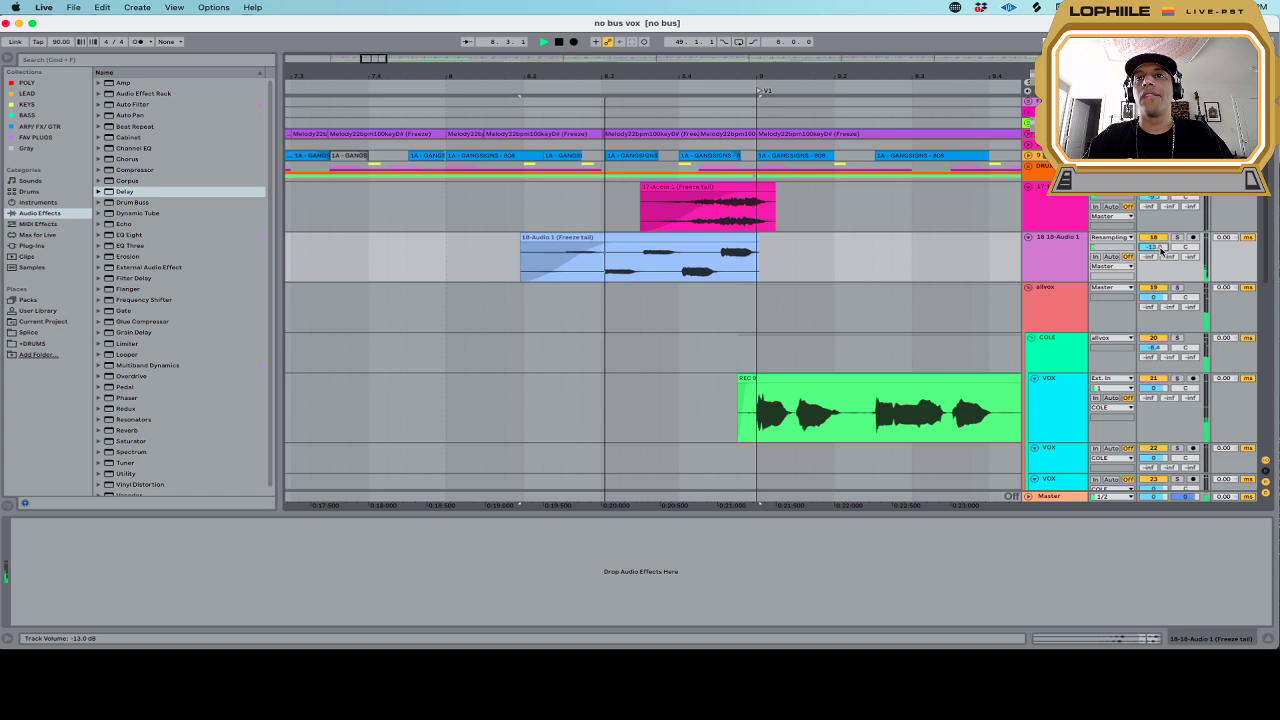
key(space)
drag(1160, 249, 1160, 255)
key(space)
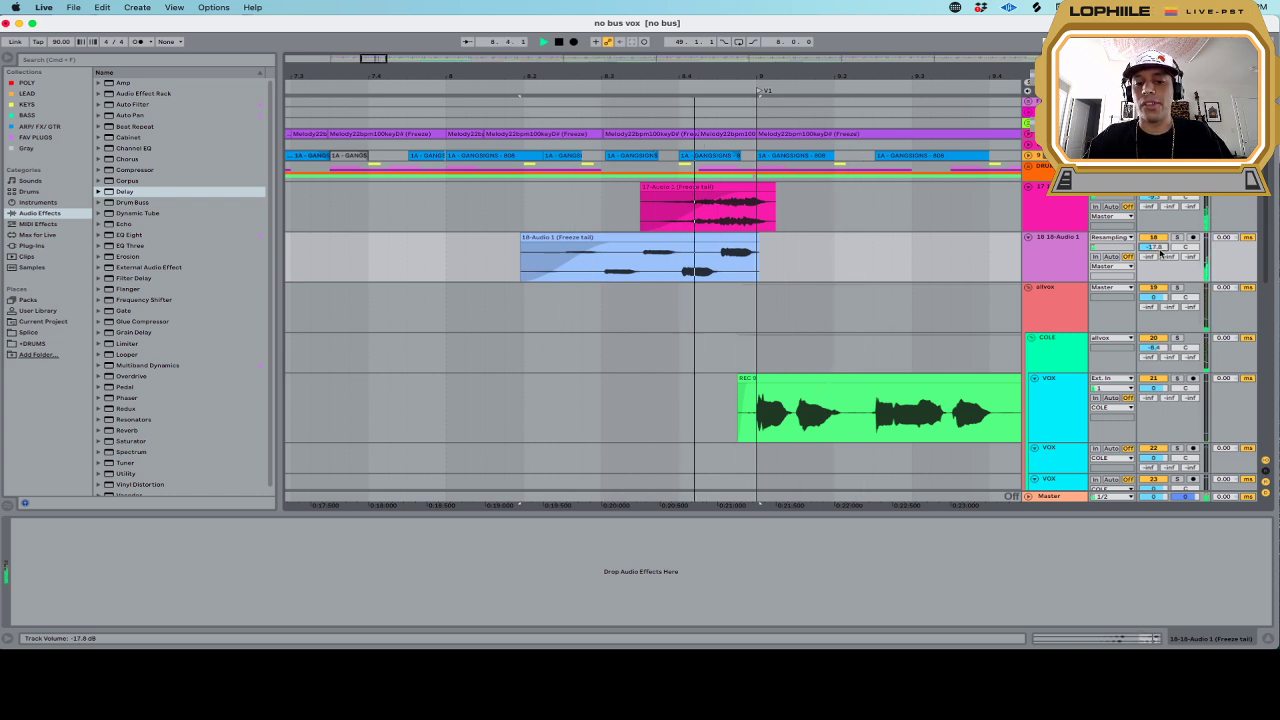
key(space)
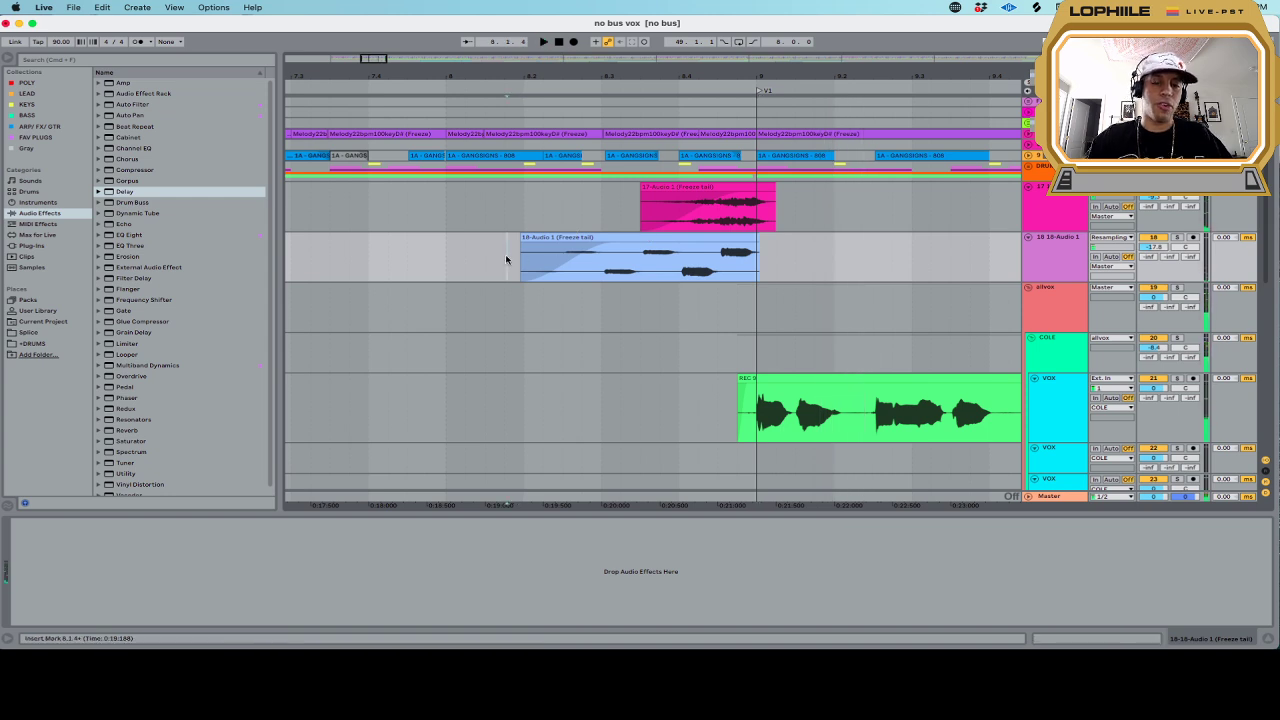
scroll(506, 260, down, 5)
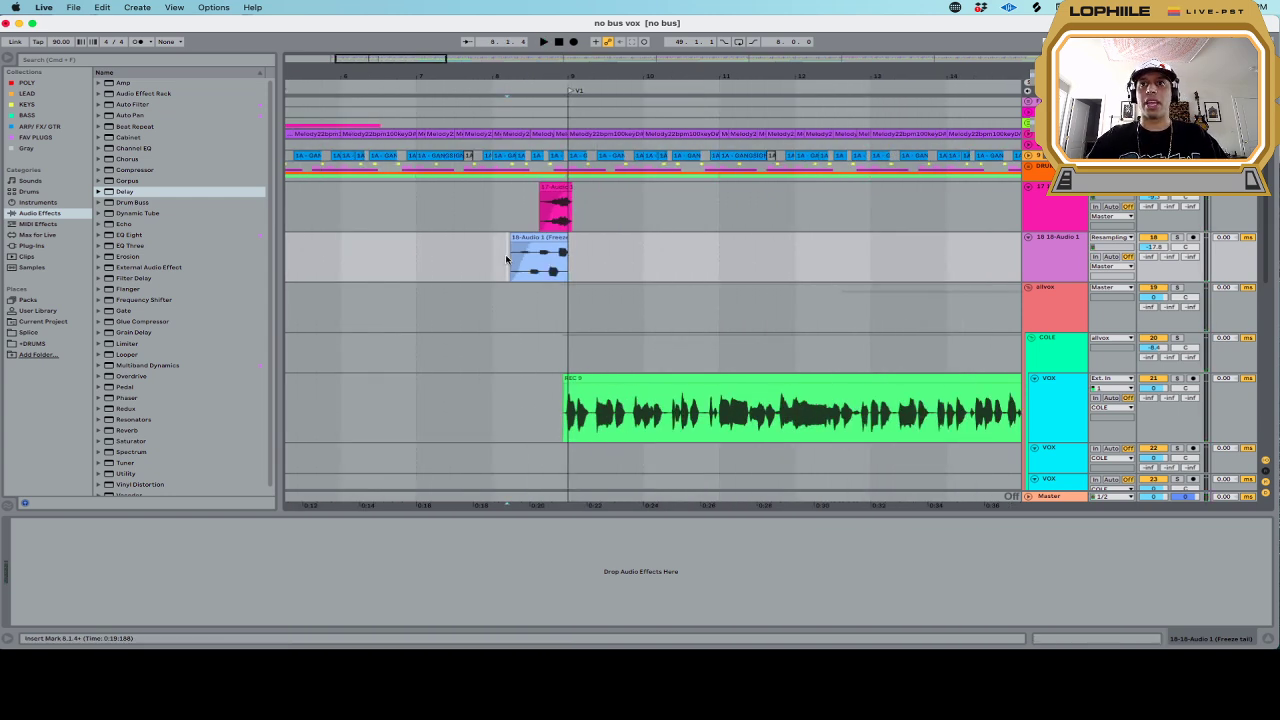
key(cmd+s)
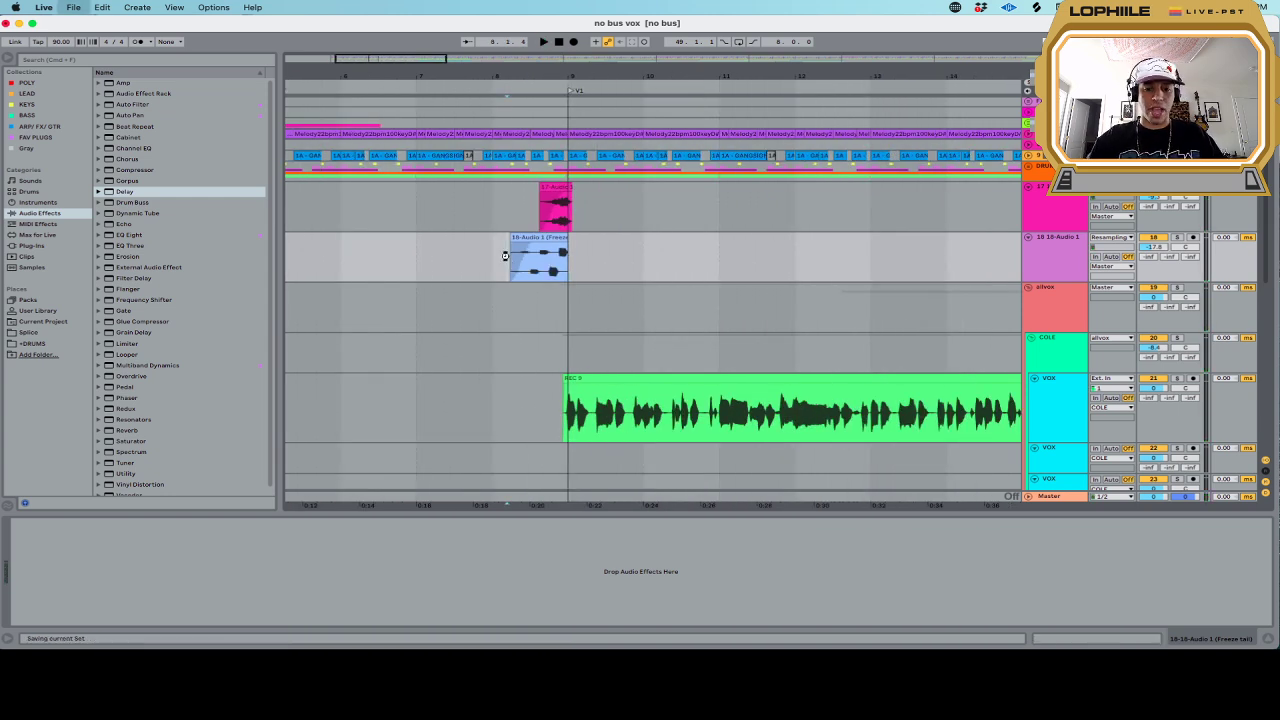
Review the remaining vocal layers, auditioning the mix from about 16.2 and the stacked HK1 vocals from 27.2
scroll(506, 258, down, 4)
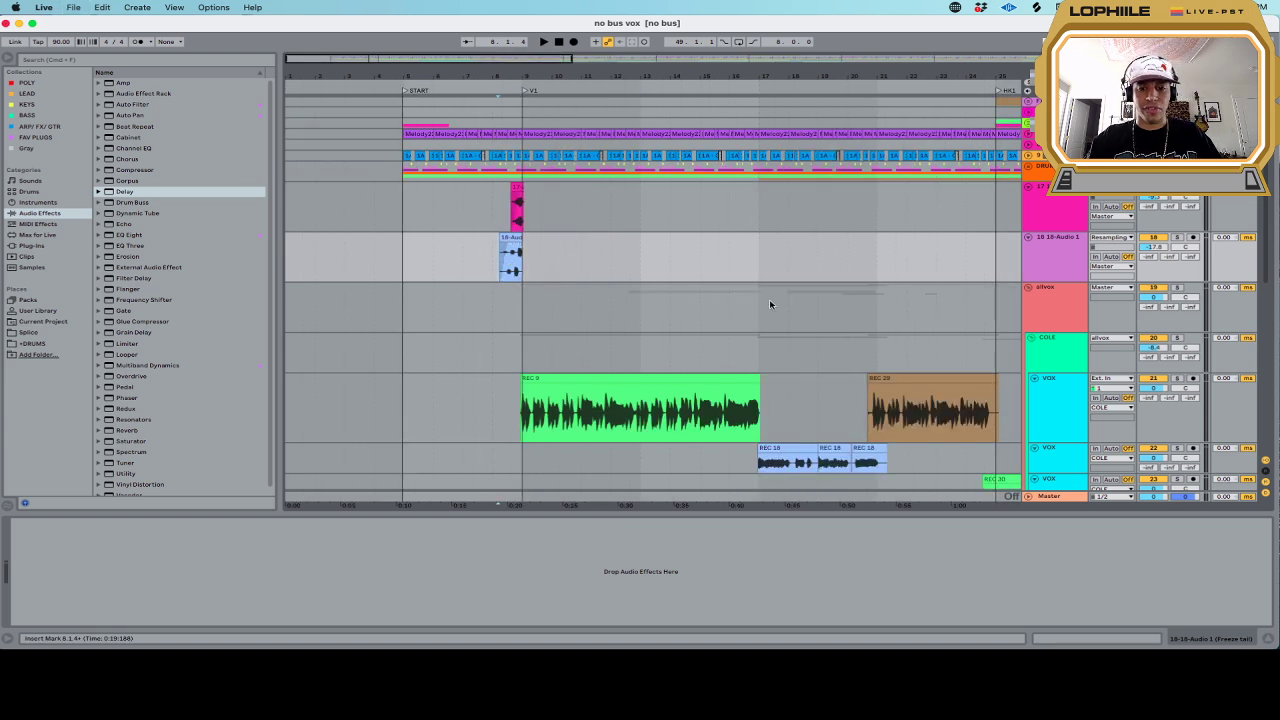
click(743, 306)
key(space)
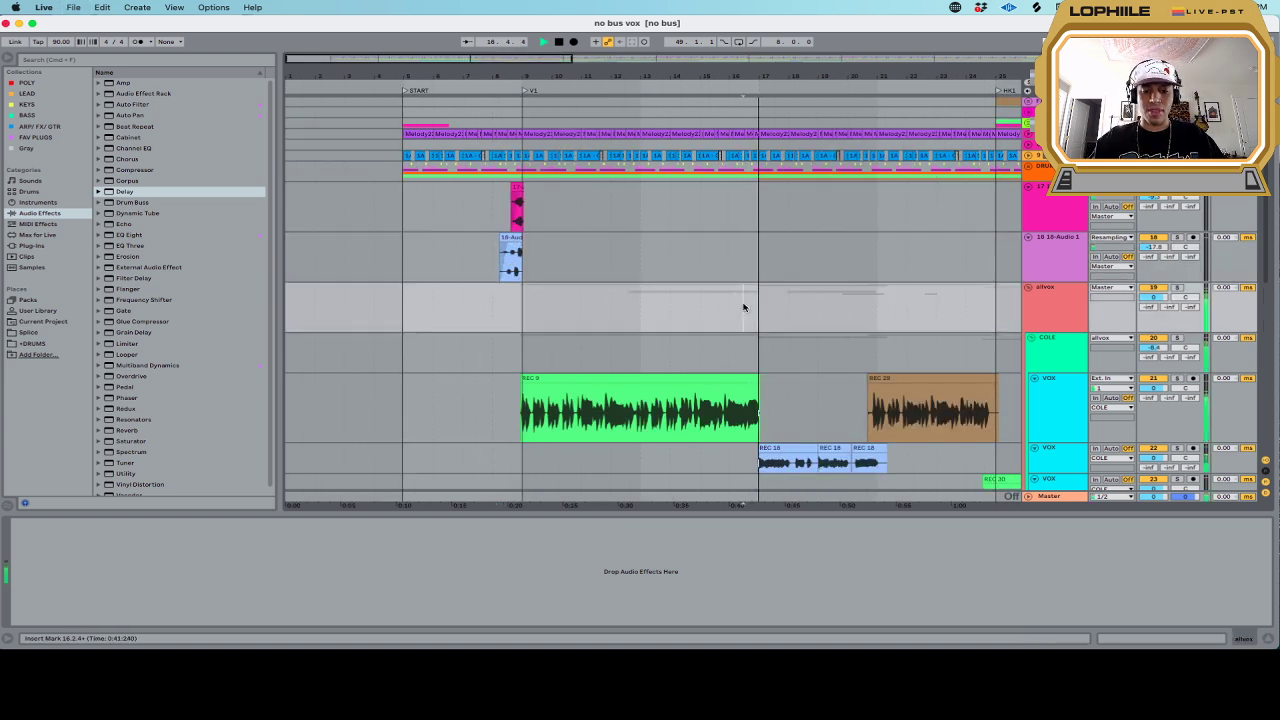
scroll(795, 300, down, 5)
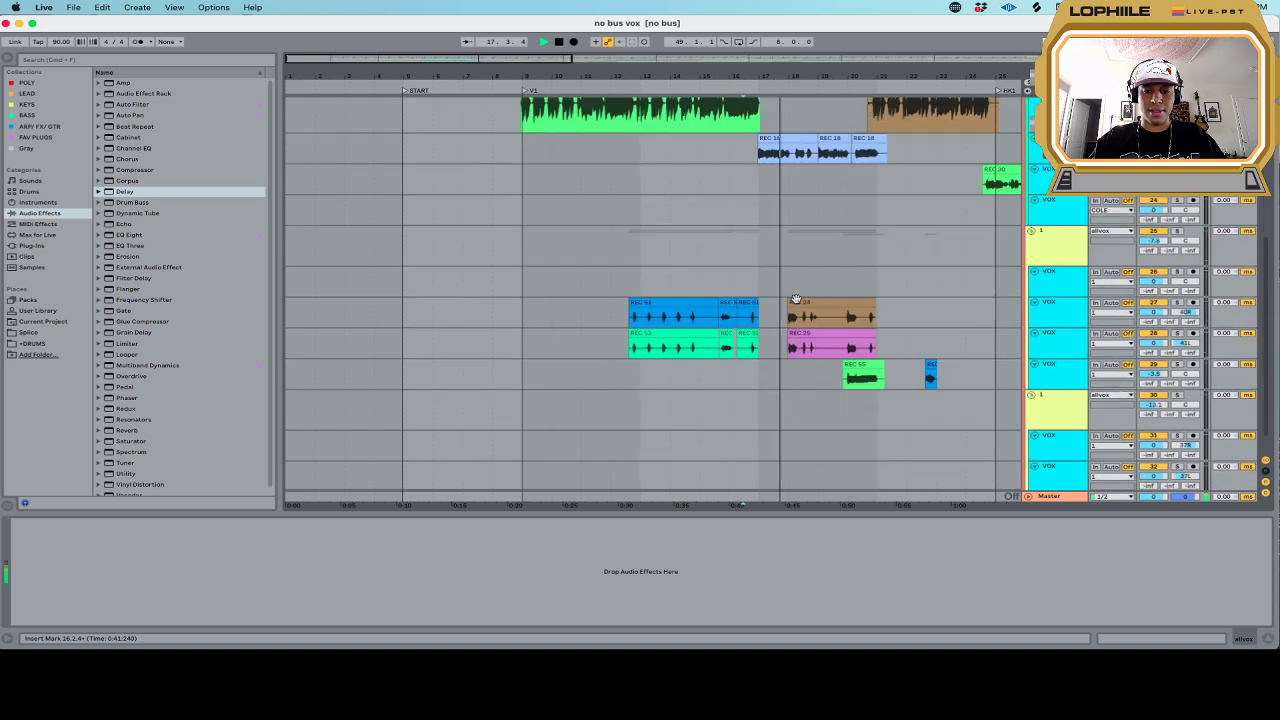
scroll(795, 300, down, 1)
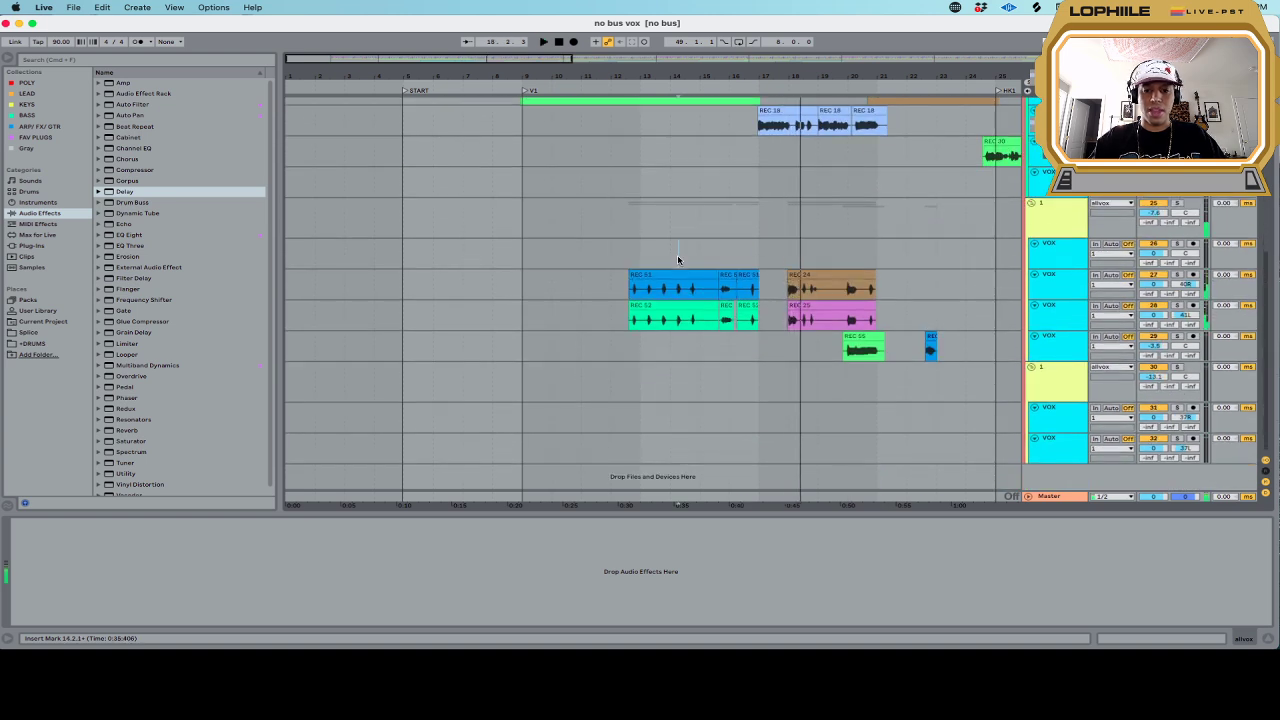
click(620, 289)
scroll(650, 289, right, 6)
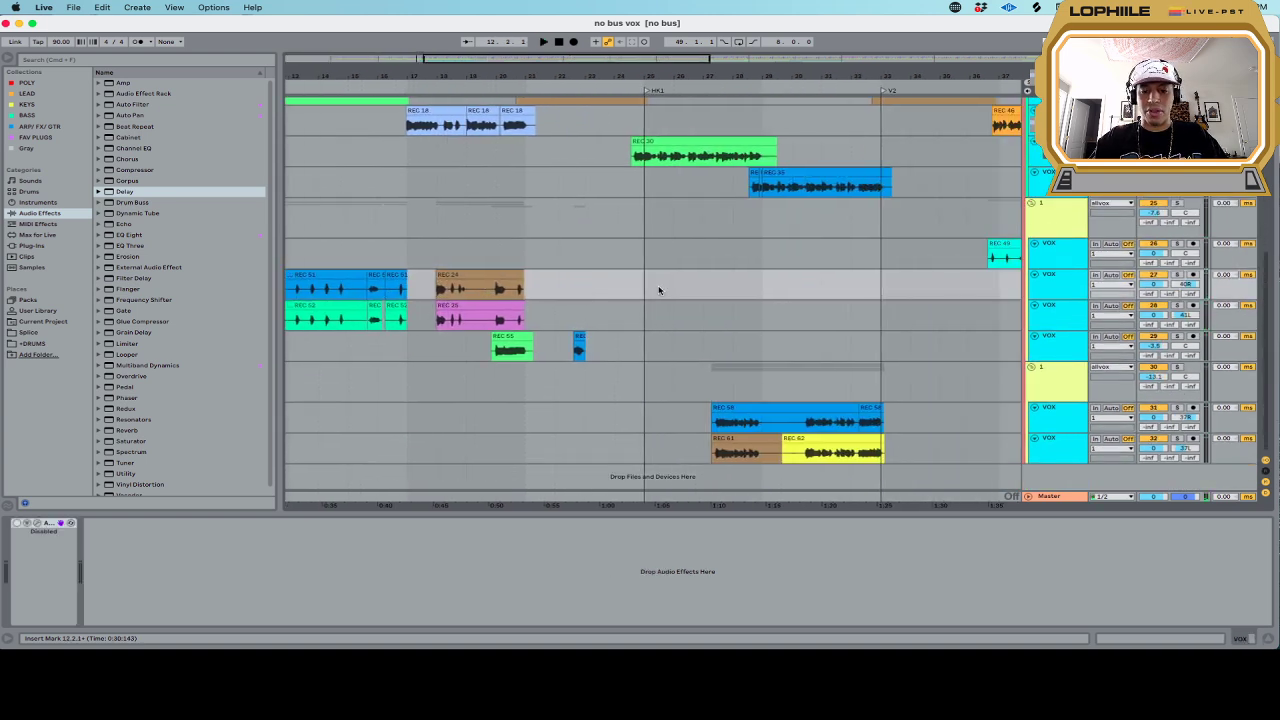
click(714, 390)
key(space)
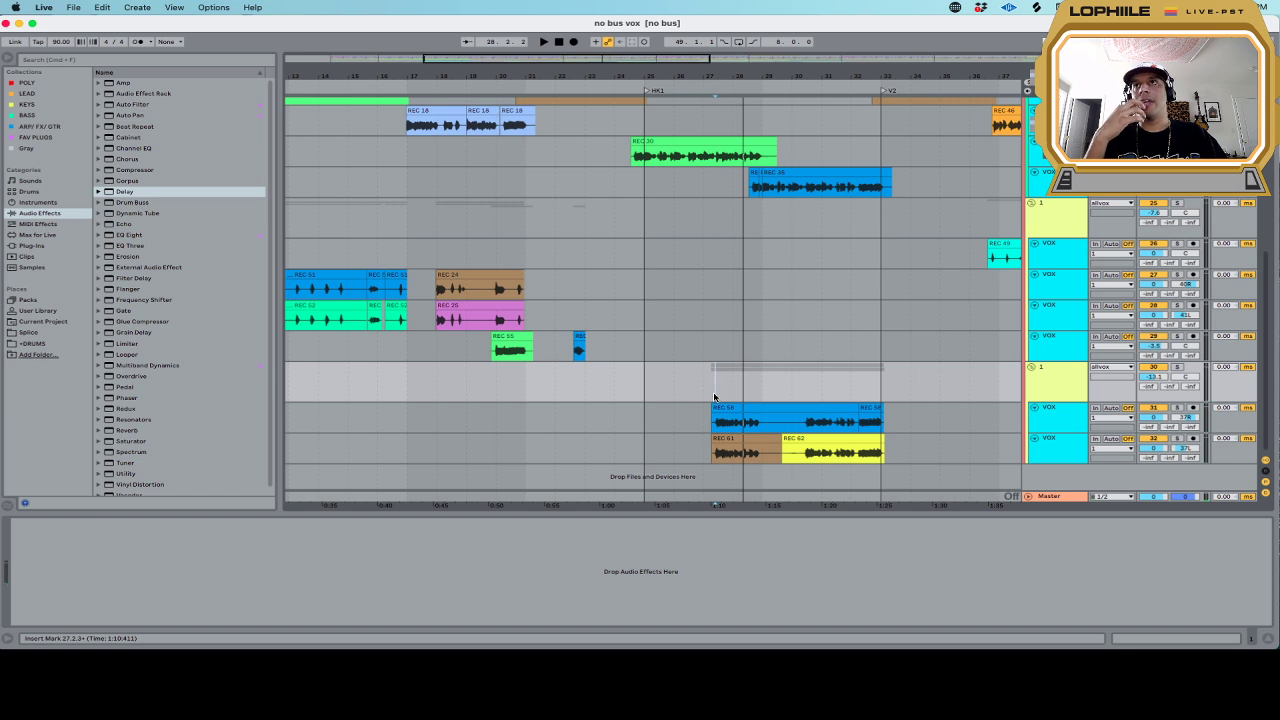
scroll(714, 397, up, 5)
Audition the stacked HK1 vocal group in solo from about 27.2
key(space)
key(space)
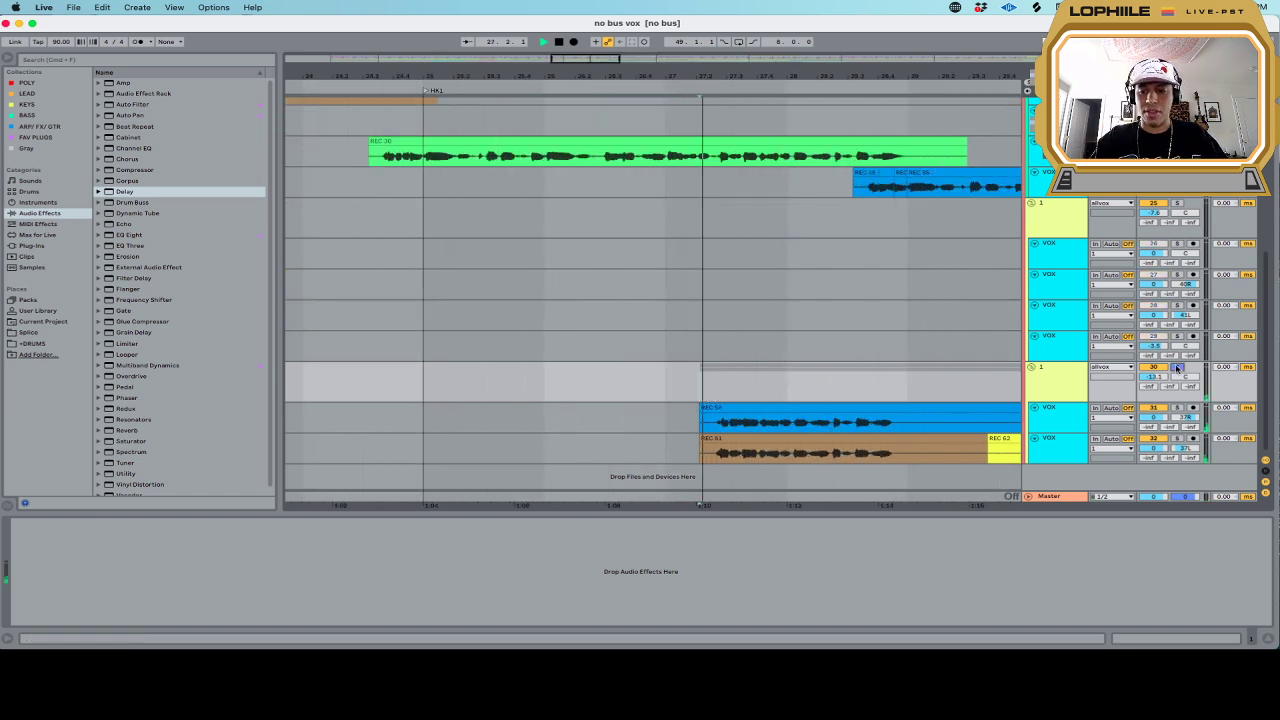
key(Down)
key(space)
Search the plug-ins for "auto" and load UAD Antares Auto-Tune Realtime on the upper HK1 vocal layer, track 31
click(39, 63)
text(auto)
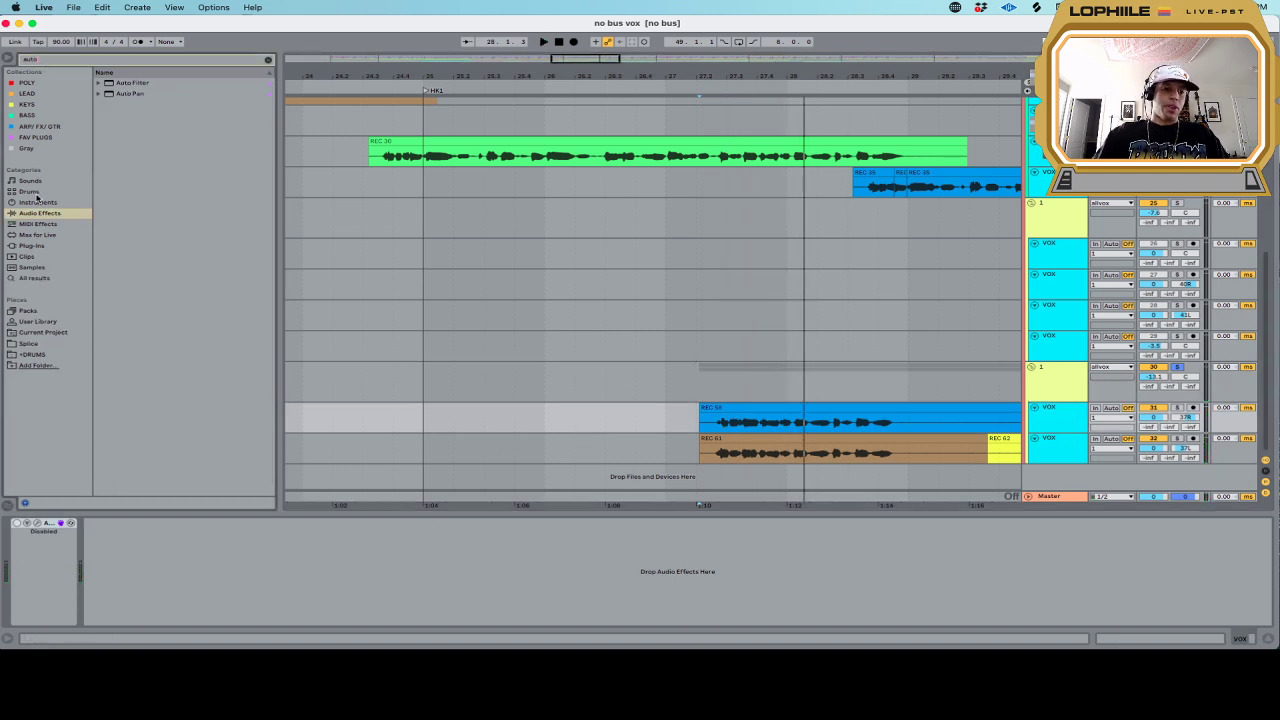
click(35, 246)
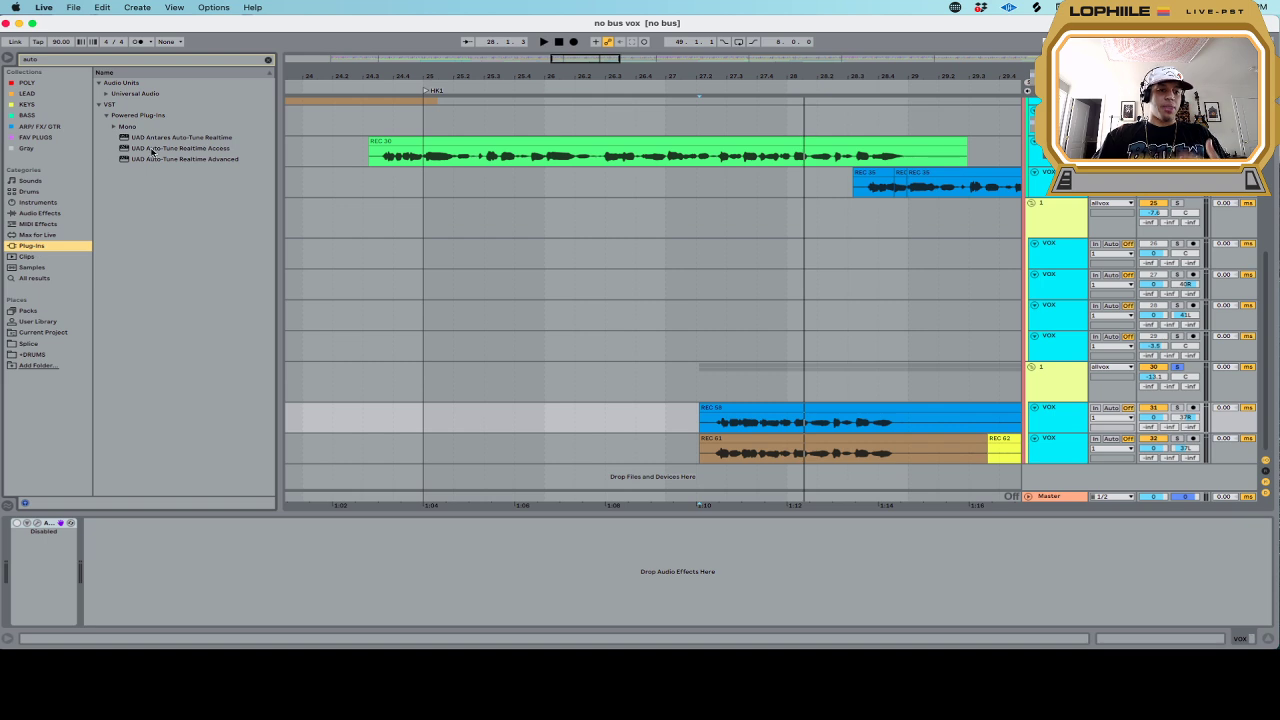
drag(171, 137, 727, 423)
Set Auto-Tune's key to Eb with the minor note set, and close the plug-in window
click(556, 285)
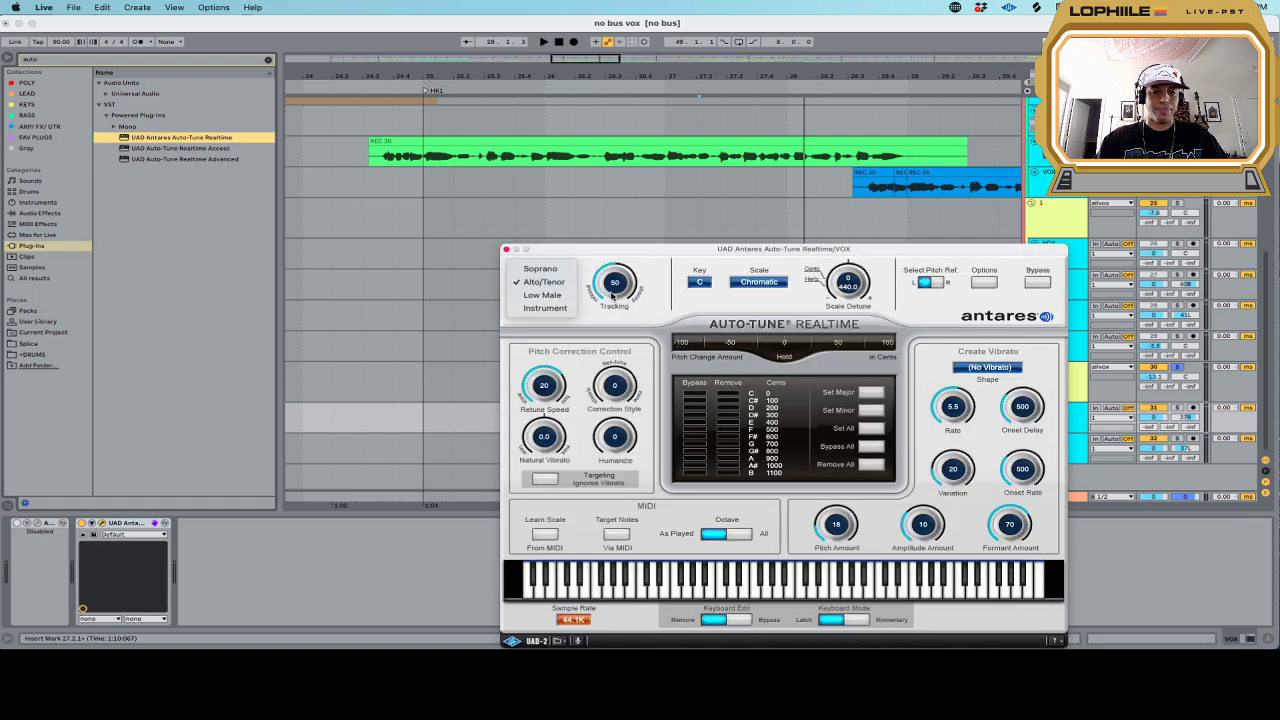
click(724, 272)
click(701, 281)
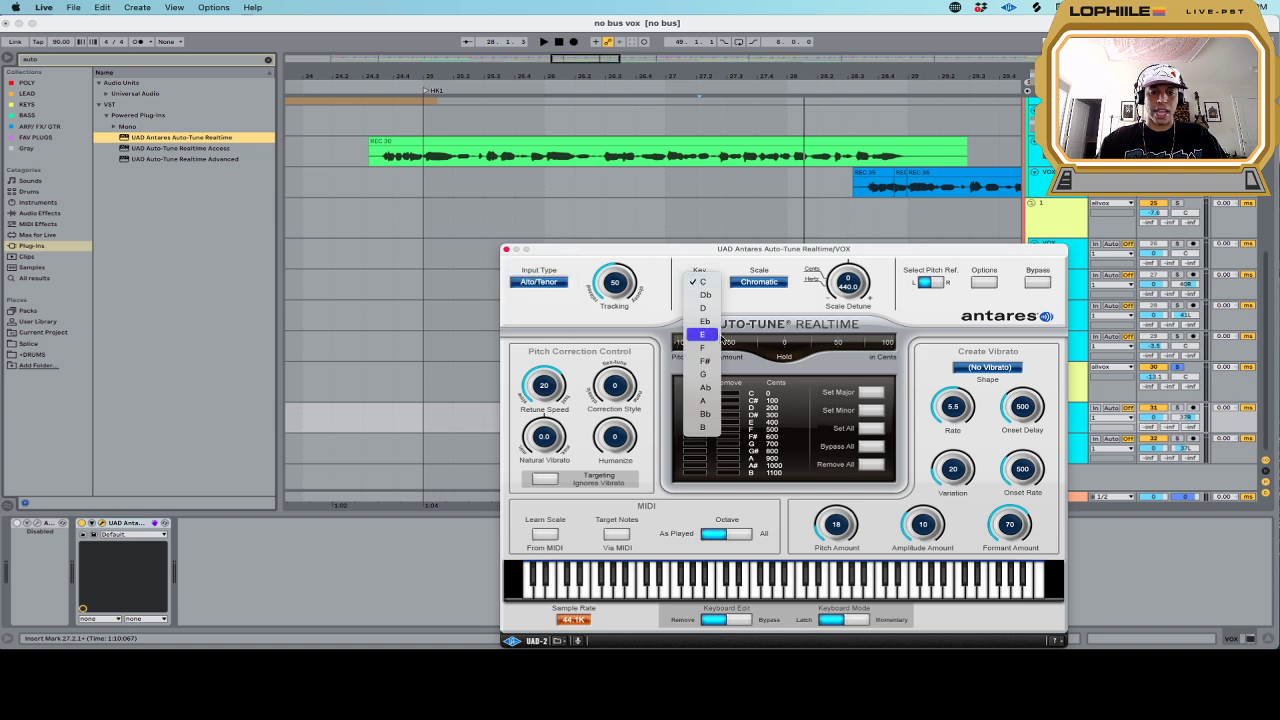
click(706, 321)
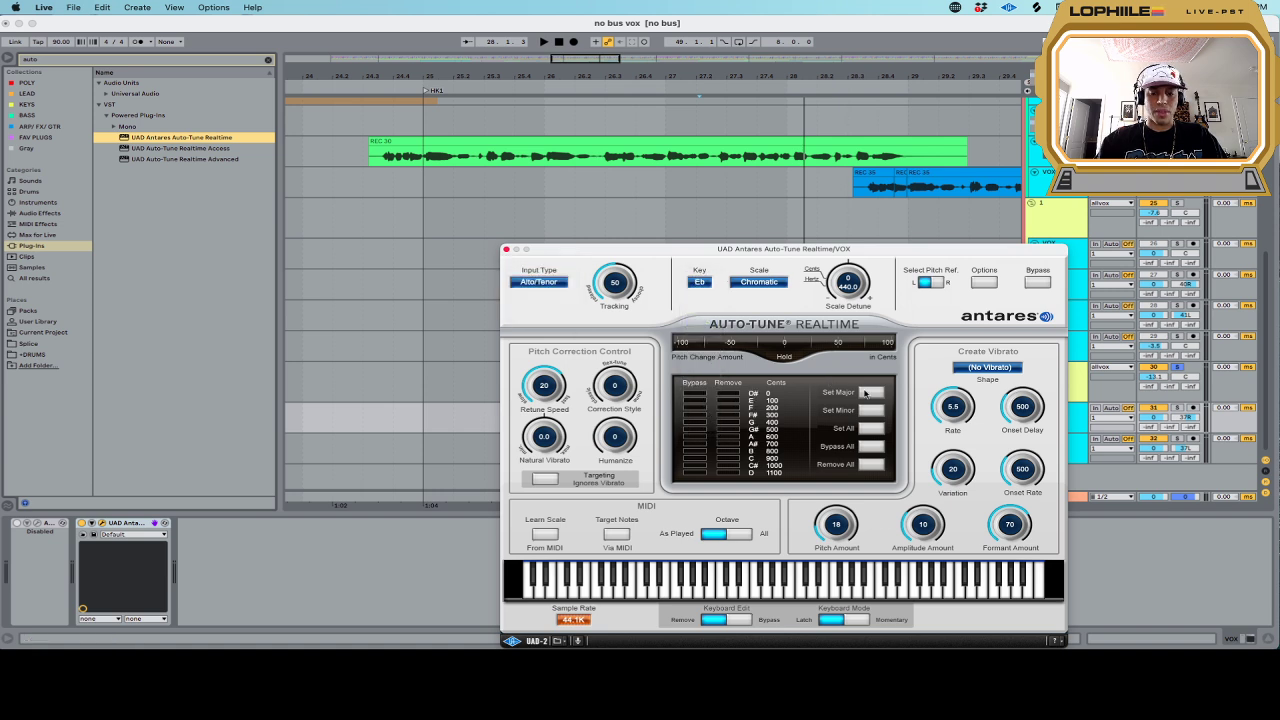
click(866, 412)
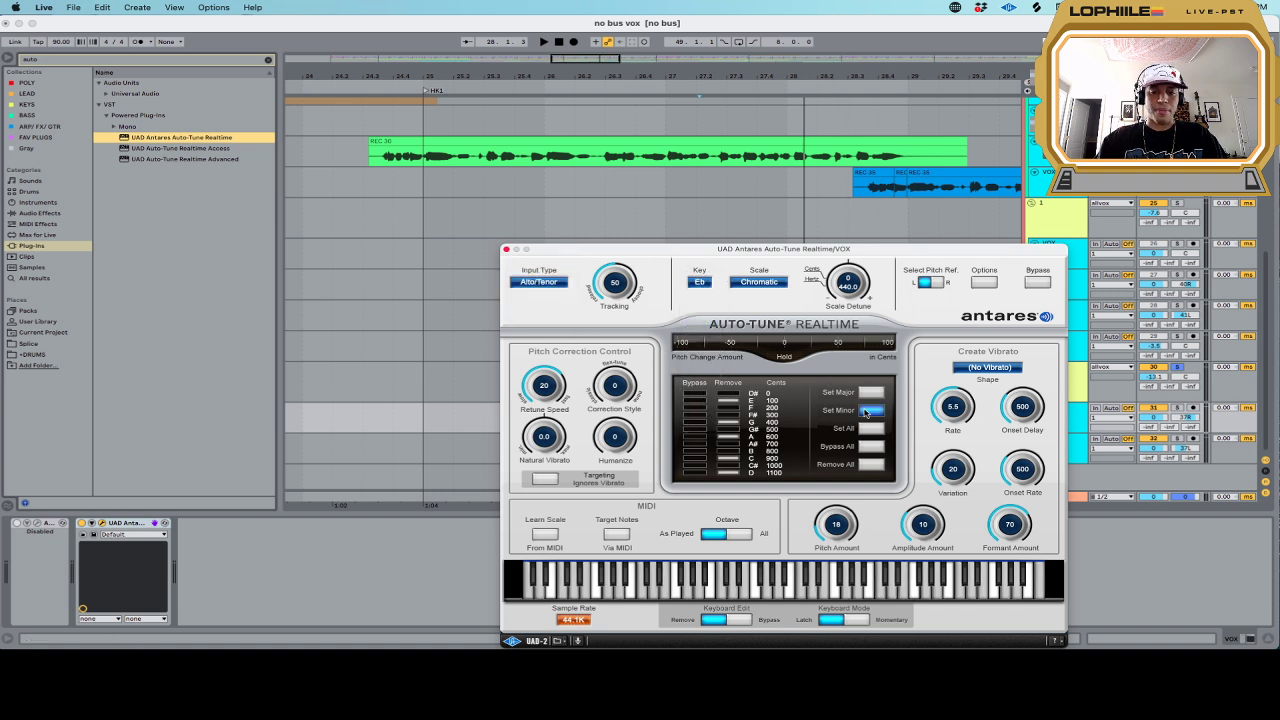
click(506, 250)
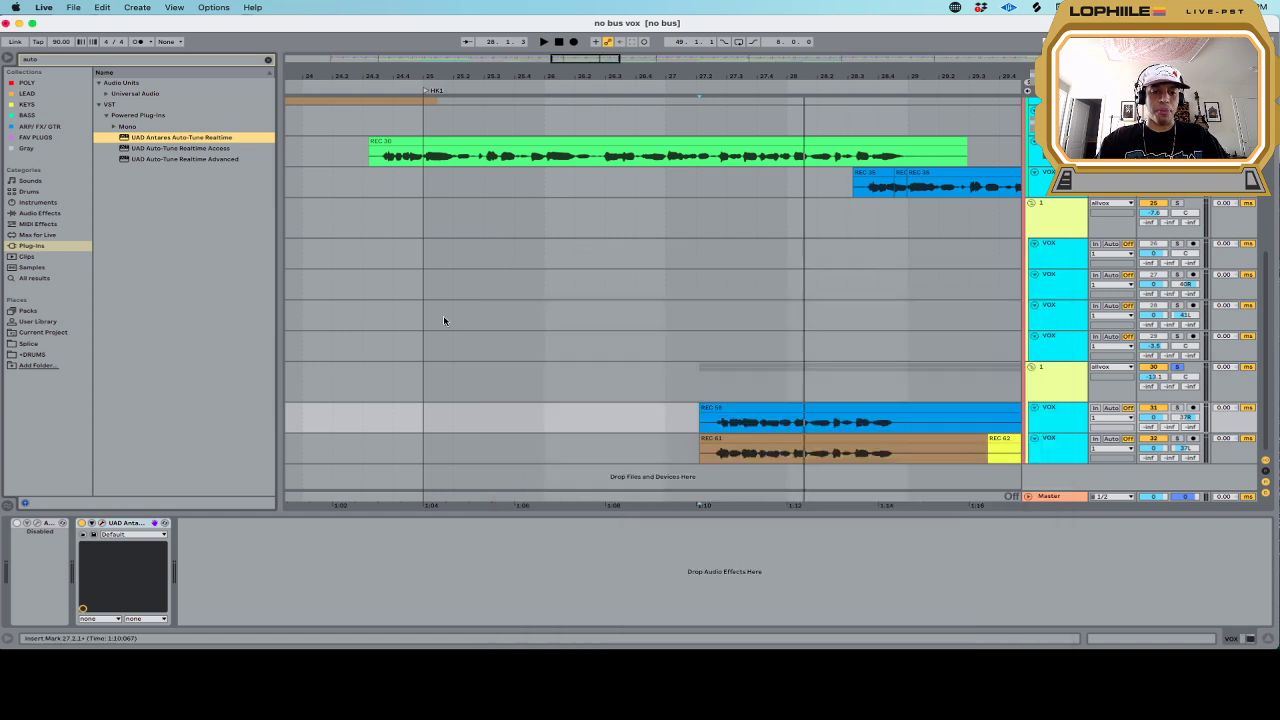
Audition the soloed HK1 vocal layers with the pitch correction from about 27.2.3
click(677, 443)
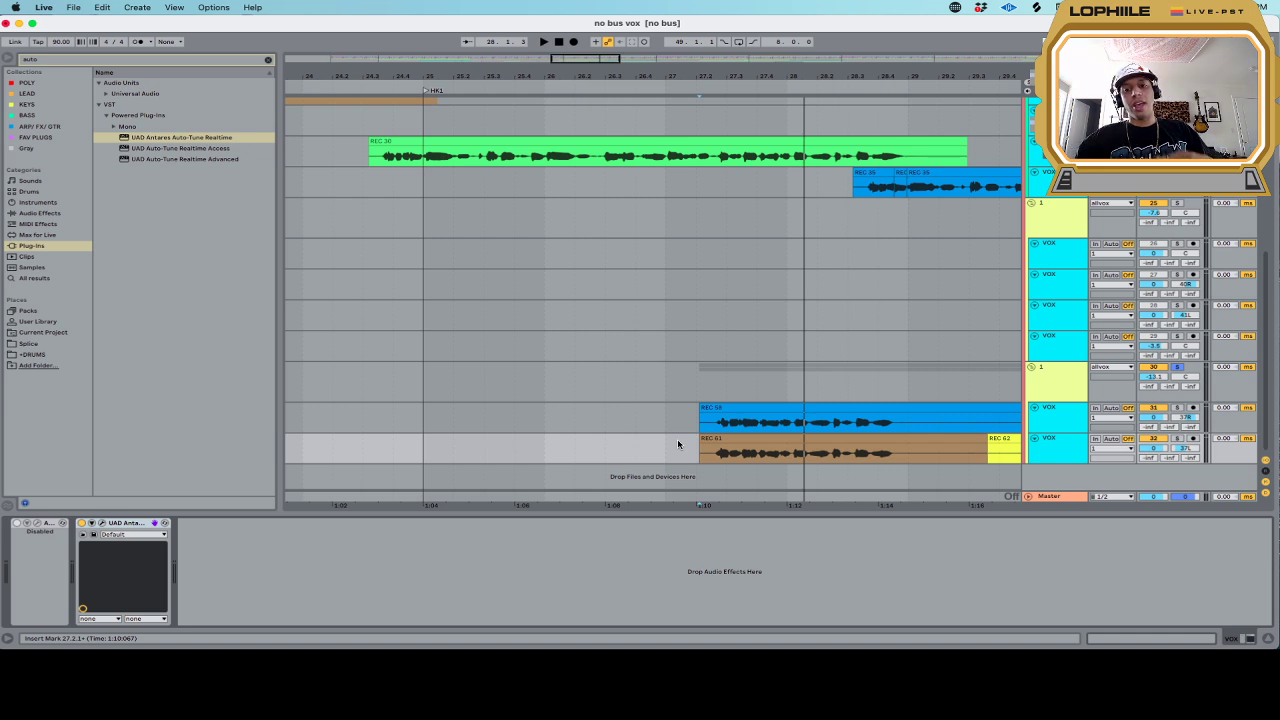
click(709, 395)
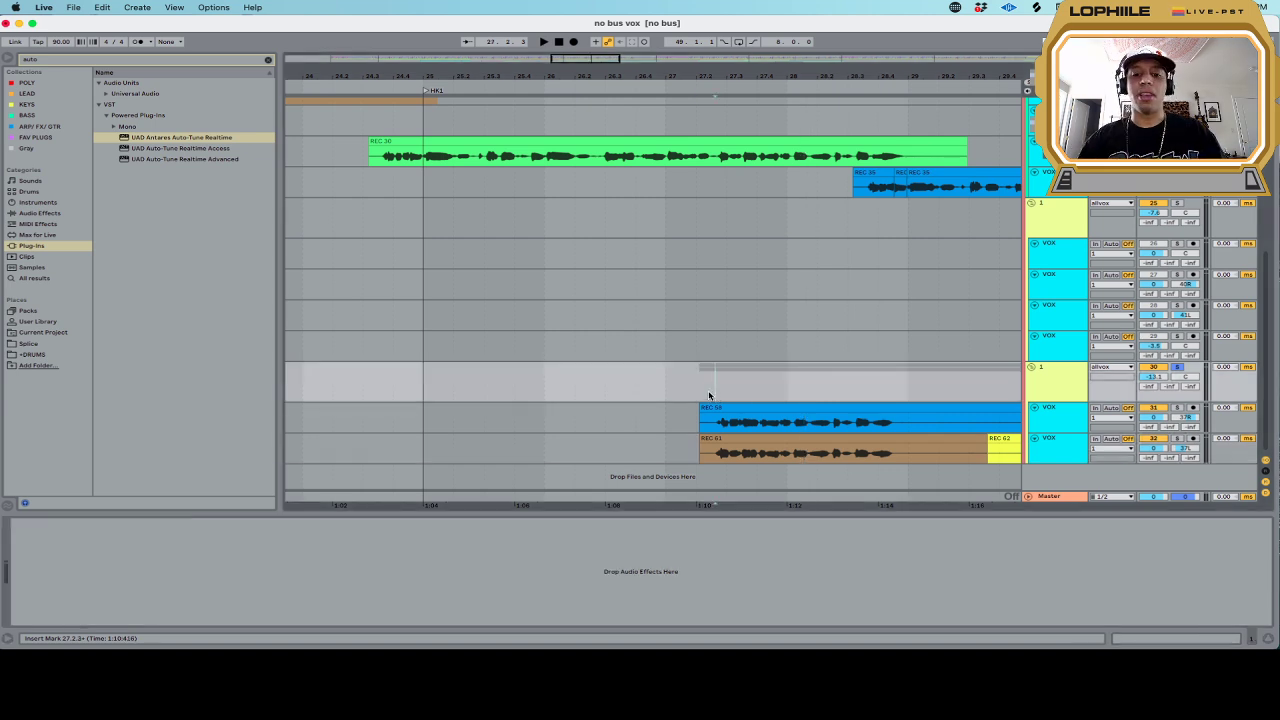
key(space)
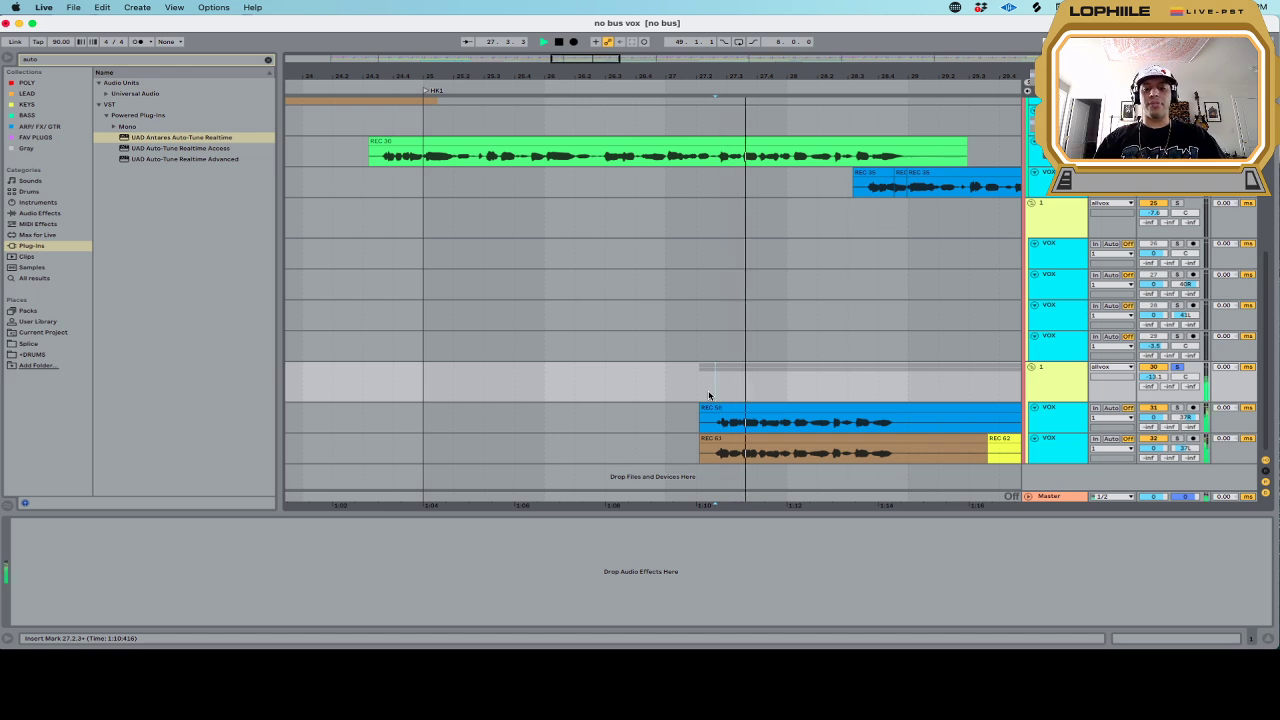
key(space)
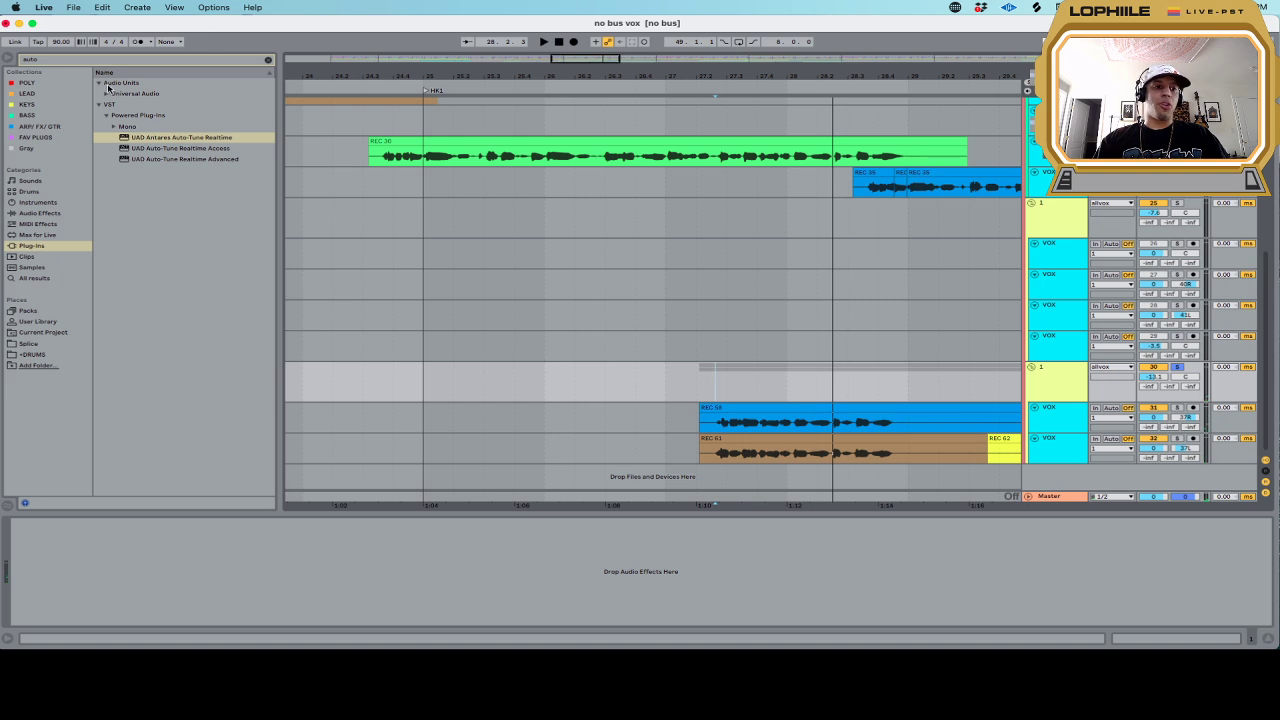
Add RVox Stereo to the HK1 vocal group, lower its compression threshold to about -10.6, and audition the result in the full mix
click(46, 62)
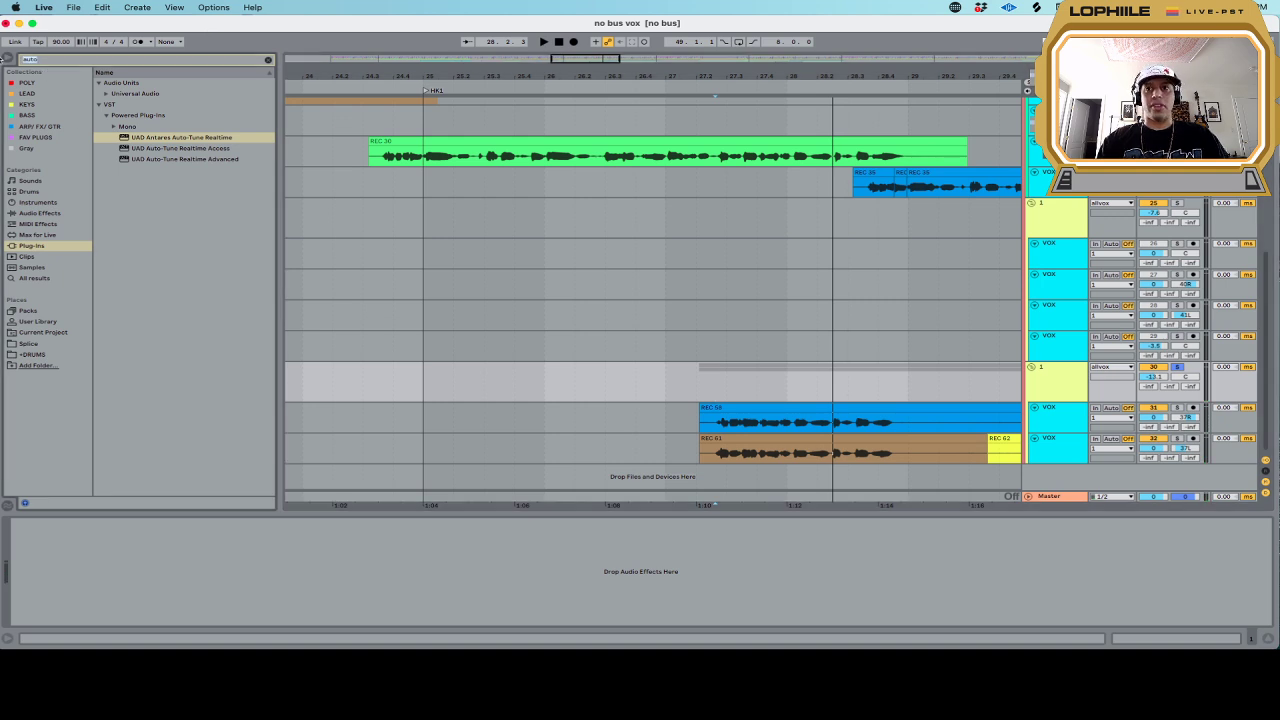
text(rvo)
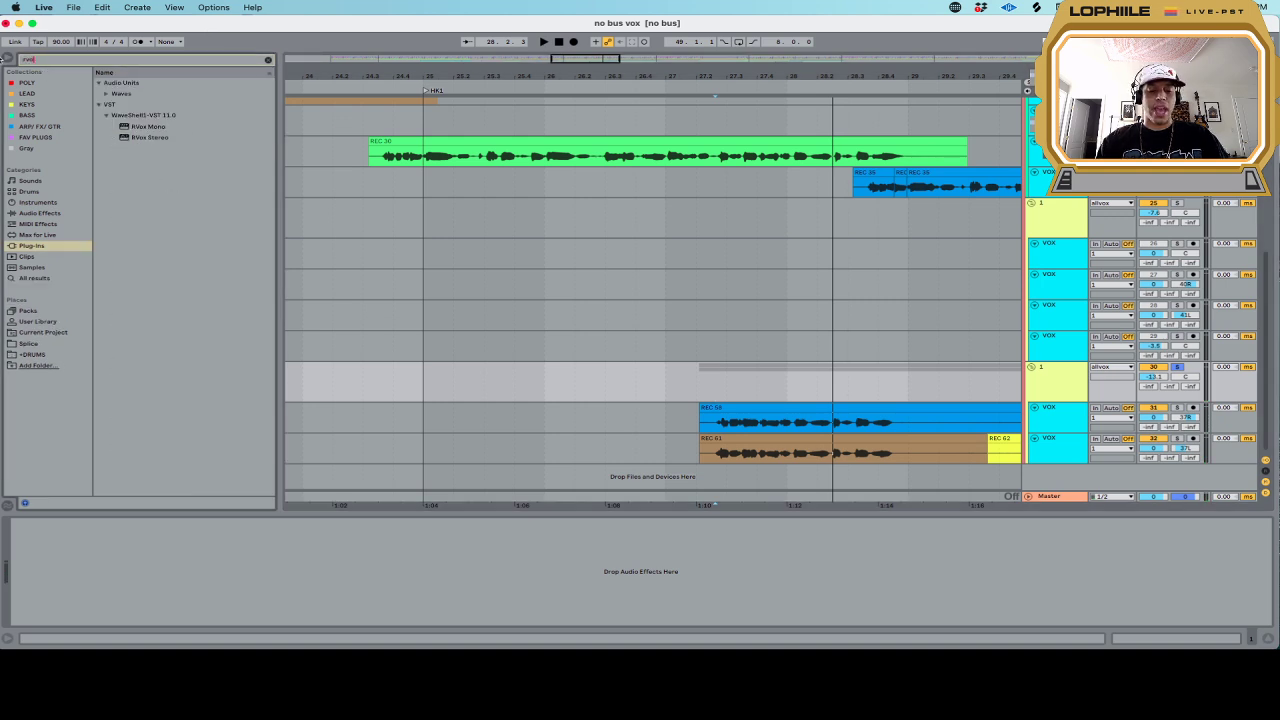
drag(132, 139, 773, 378)
key(space)
drag(684, 308, 684, 341)
key(space)
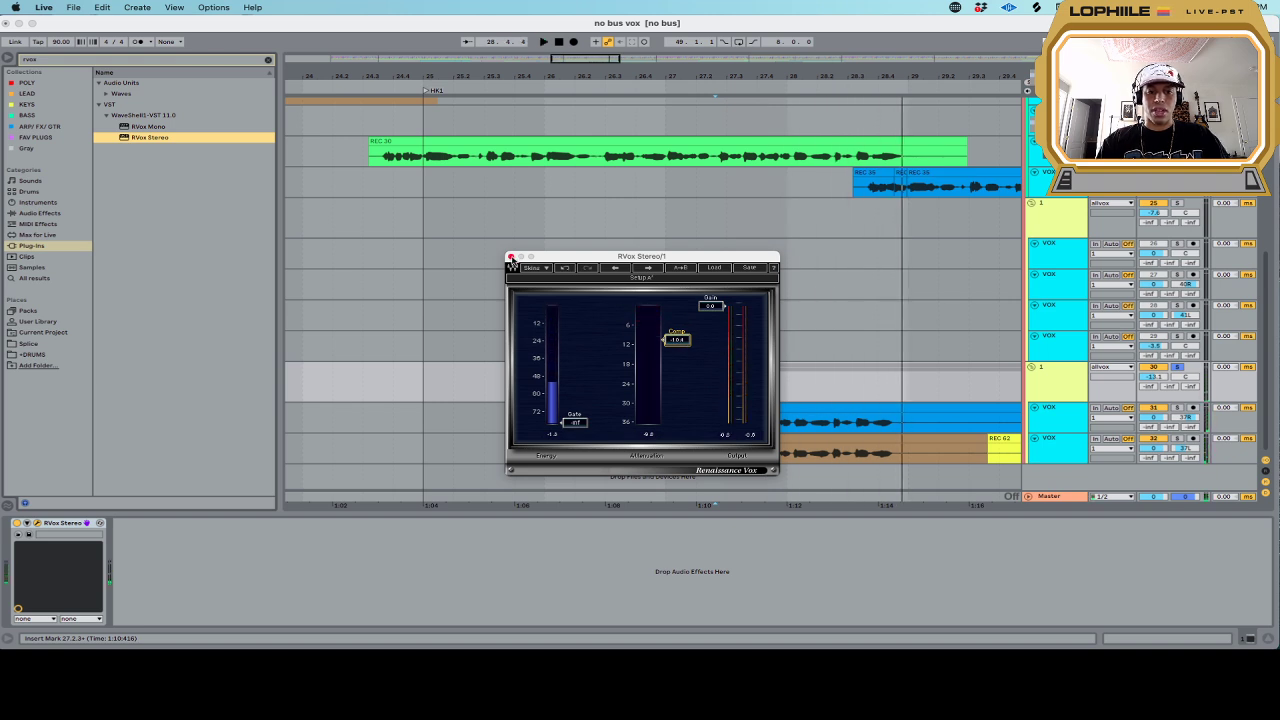
click(510, 257)
key(space)
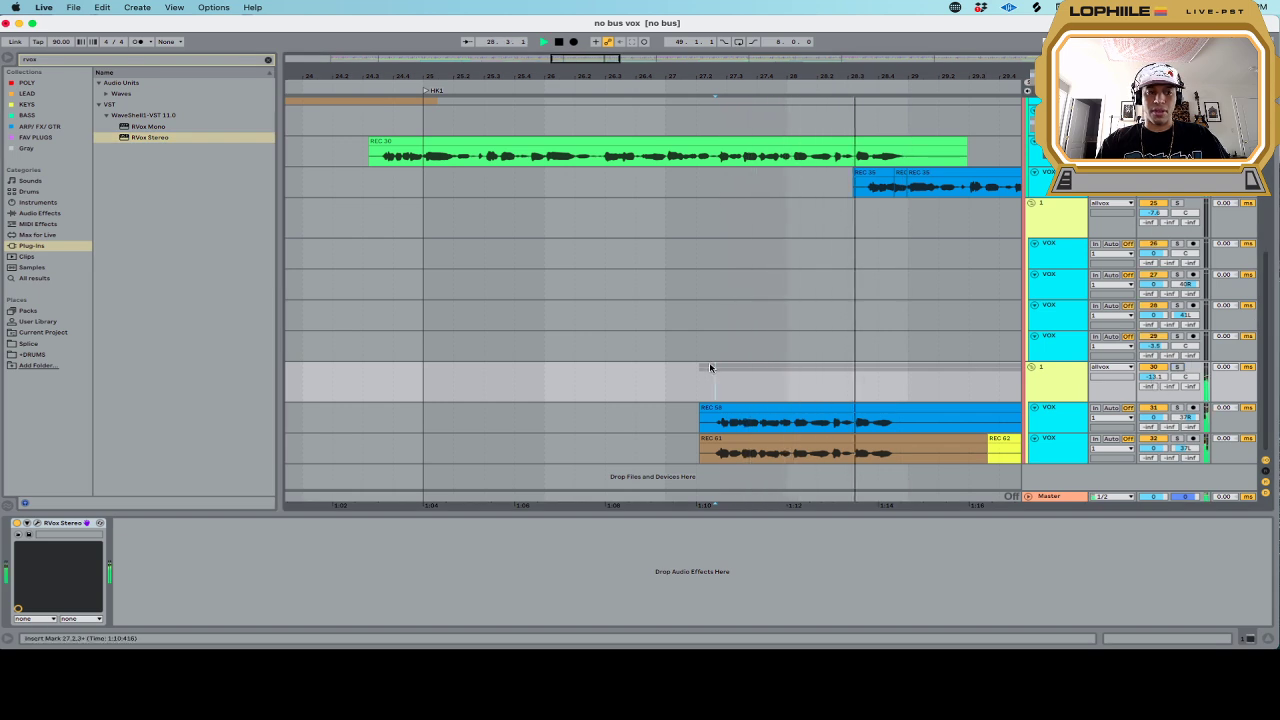
key(space)
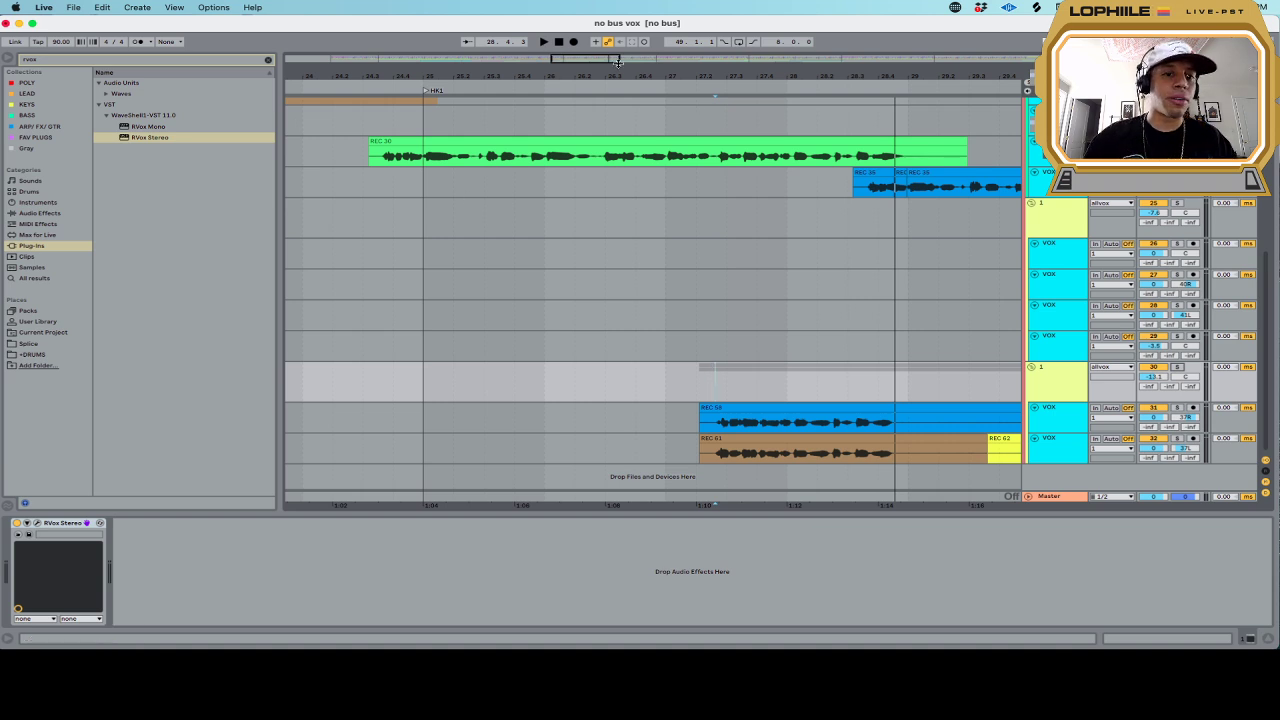
Add EQ Eight after RVox on the HK1 group and set its low cut to about 135 Hz while listening
click(269, 60)
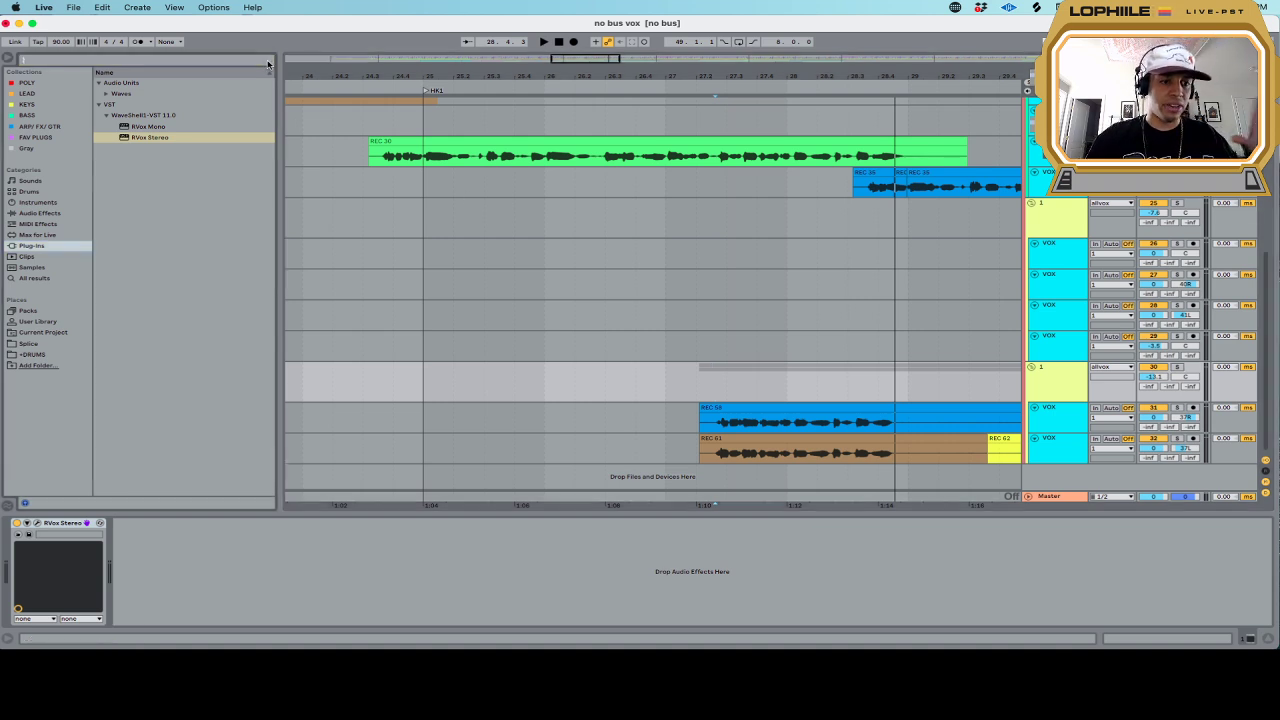
click(52, 216)
drag(144, 234, 740, 382)
drag(182, 577, 233, 583)
key(space)
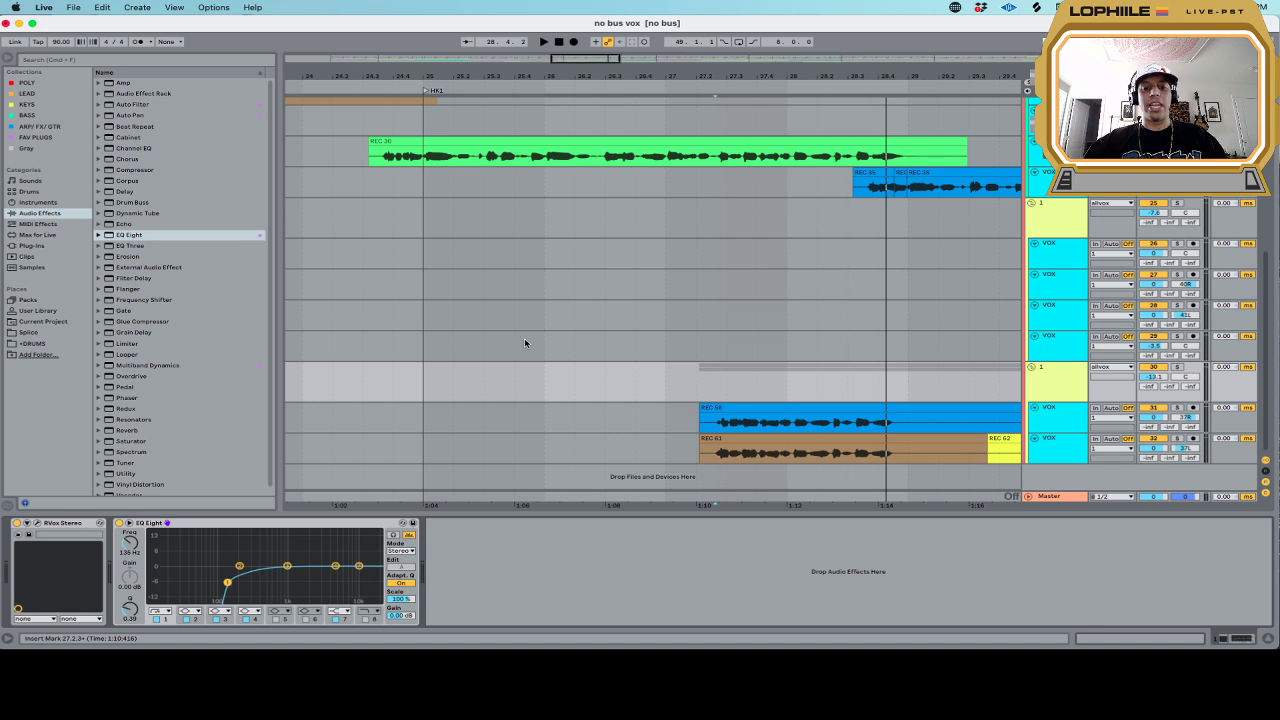
Trim the silent start of both HK1 vocal clips to about 27.2.2 and audition the group in solo and in the mix
drag(674, 418, 704, 452)
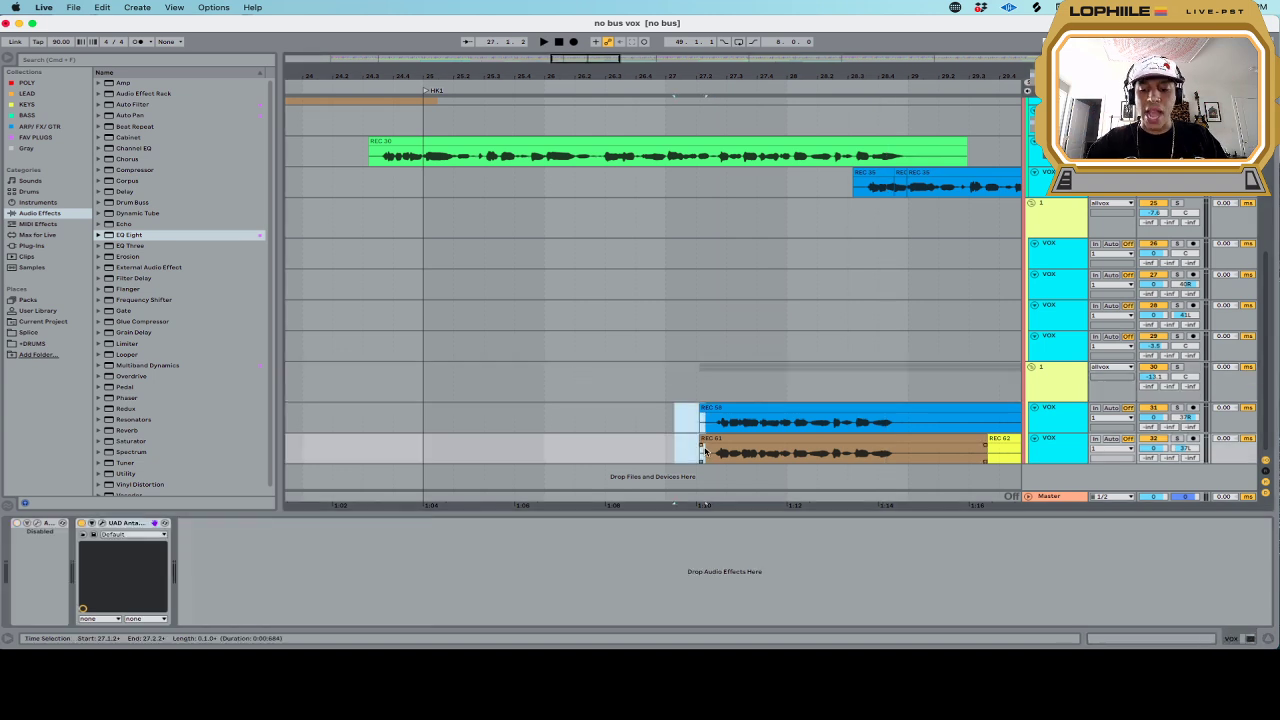
click(698, 393)
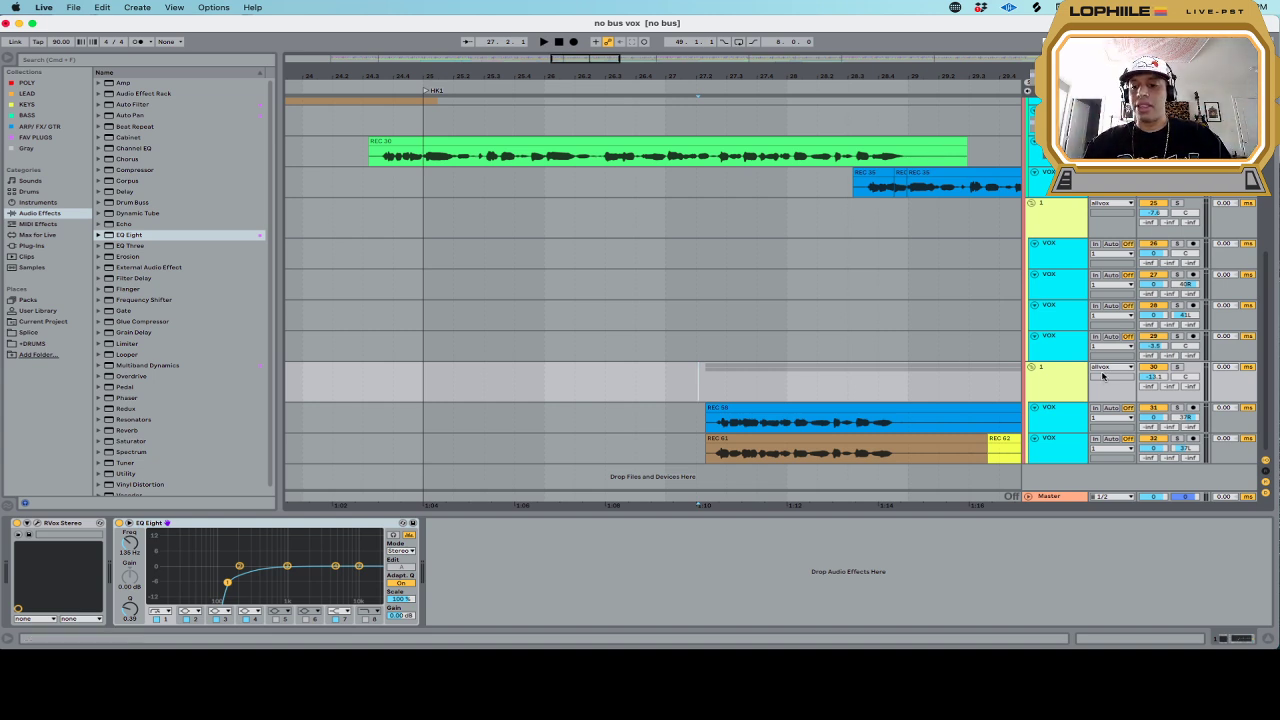
click(1177, 368)
key(space)
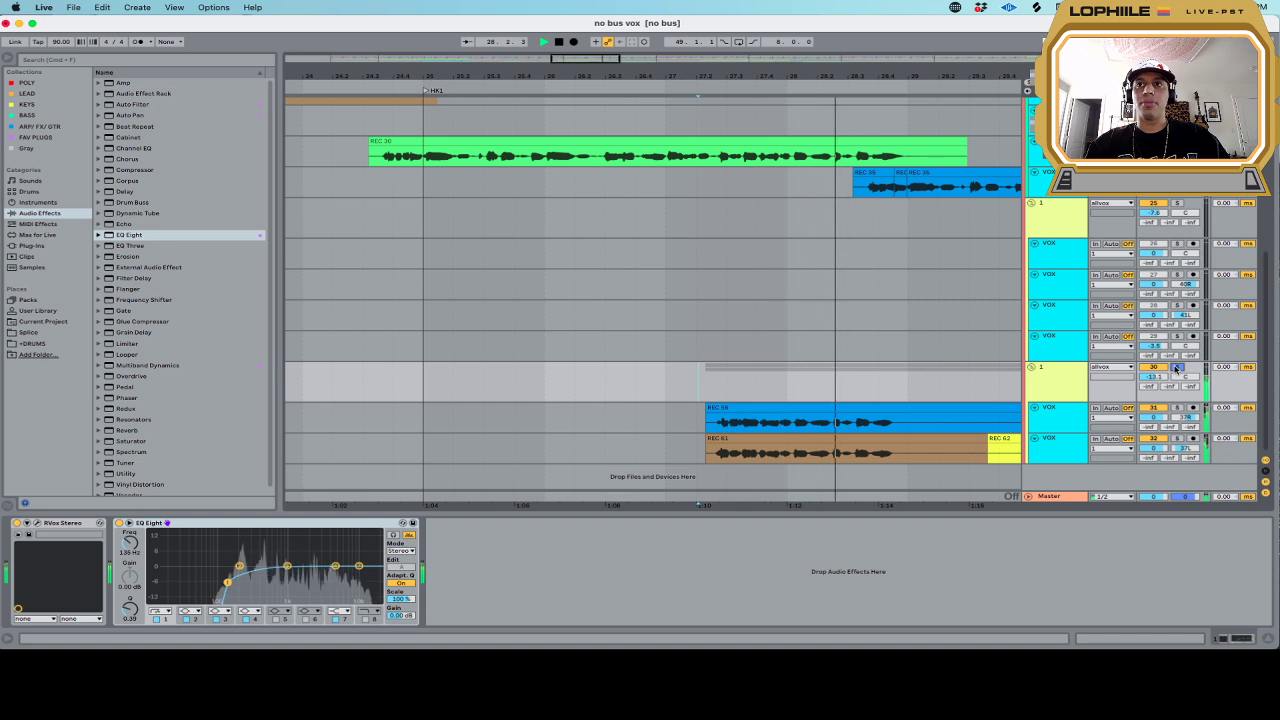
click(1177, 368)
key(space)
key(space)
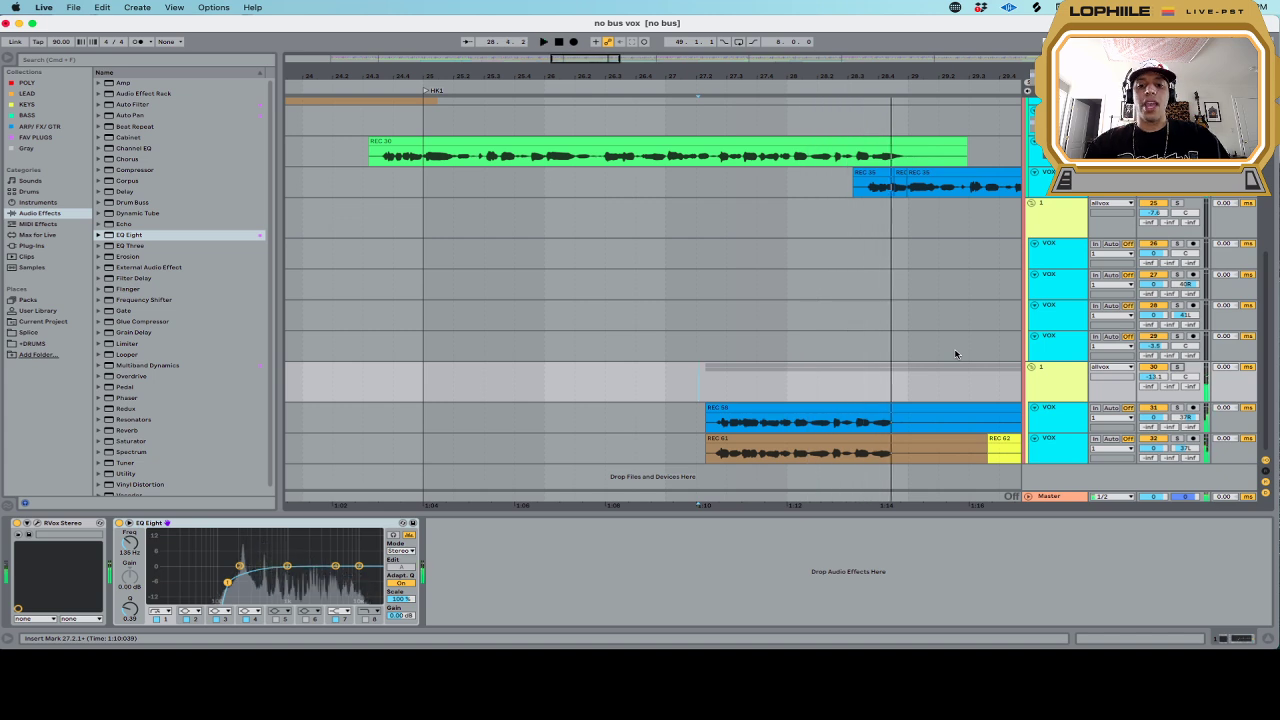
key(space)
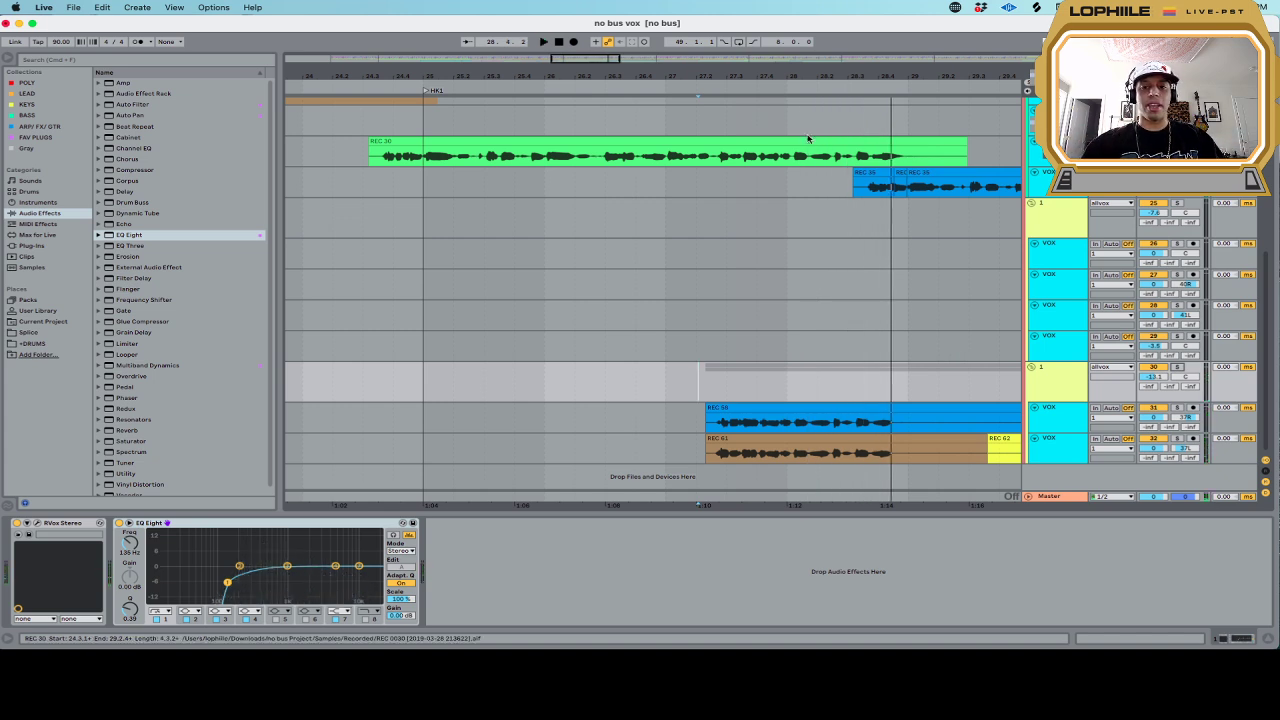
Play the mix from about 27.2 and delete the silent gap from about 29.1.3 to 30.1.4 on both HK1 vocal layers
click(711, 158)
key(space)
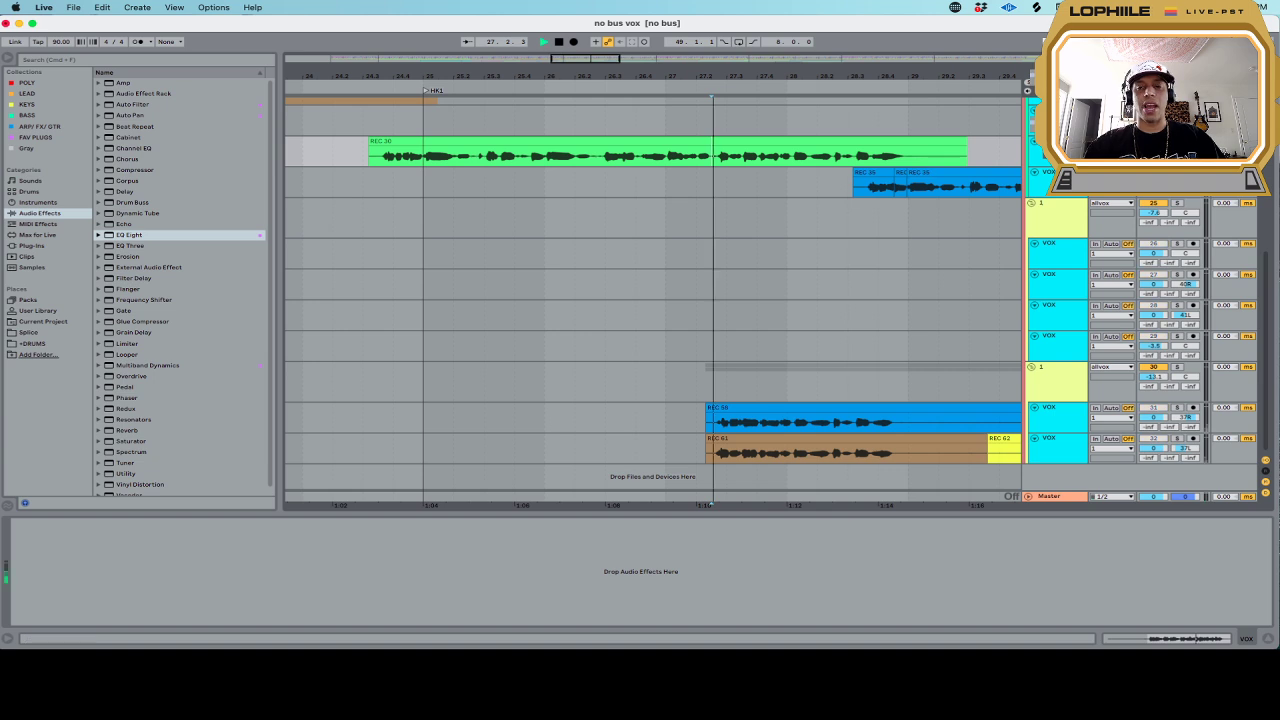
key(space)
key(space)
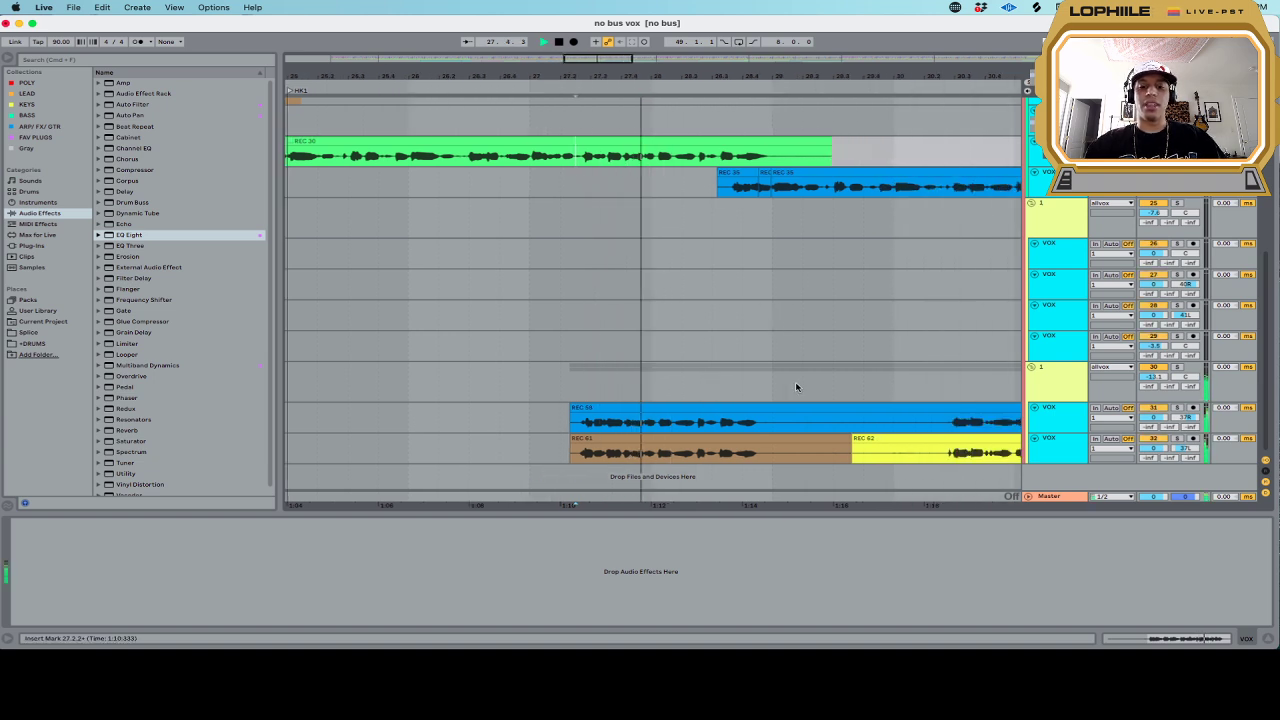
drag(770, 416, 902, 448)
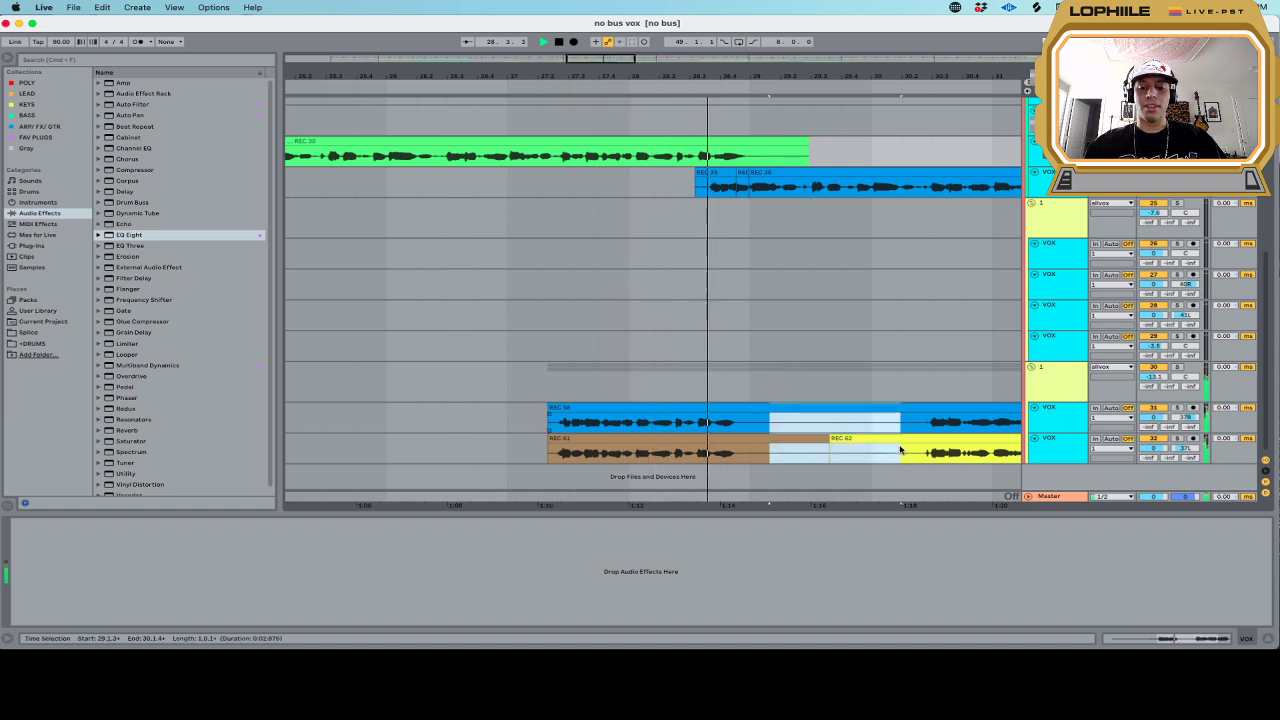
key(Delete)
key(space)
click(647, 388)
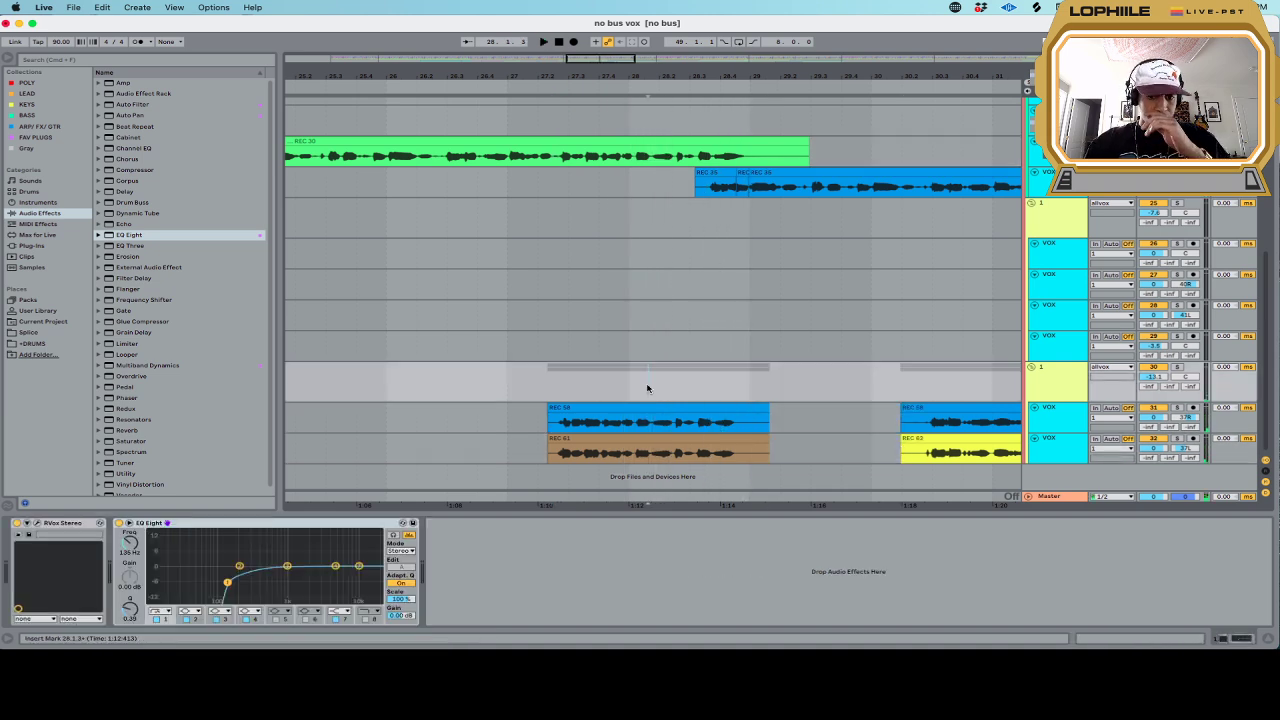
Add the favorite rack Quick Verb Rverb to the HK1 vocal group after the EQ Eight
click(557, 384)
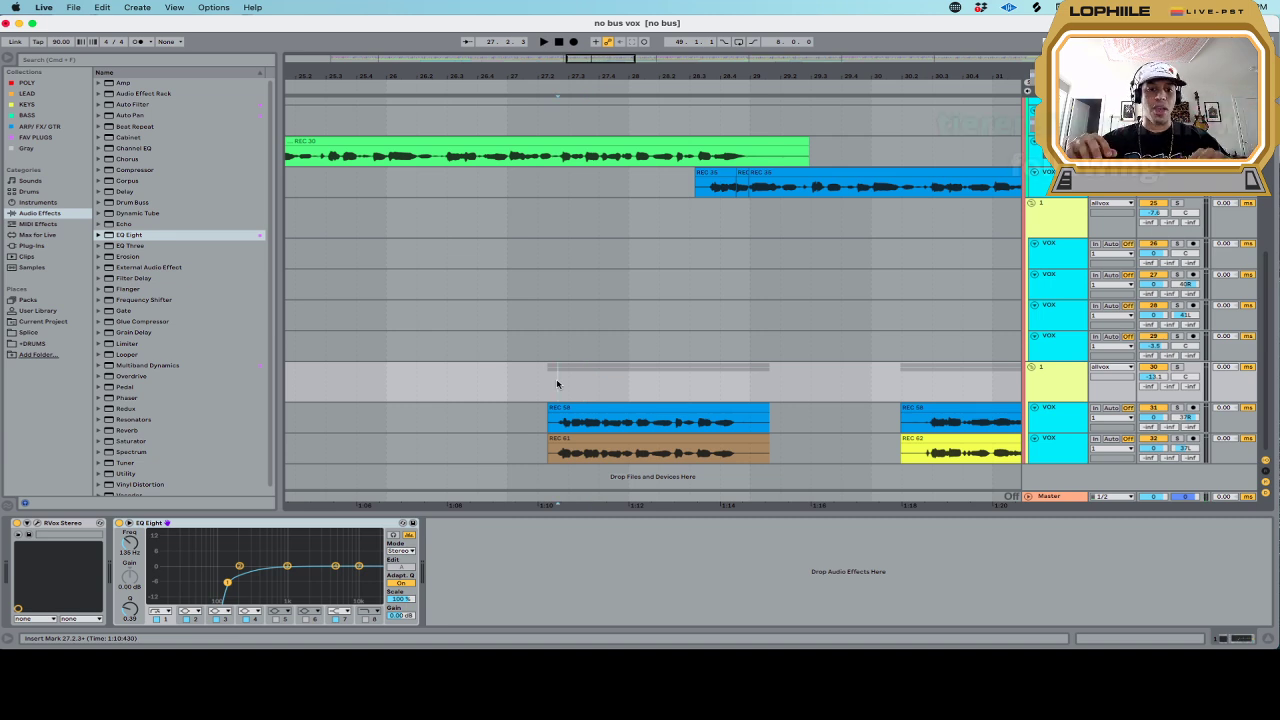
click(1038, 371)
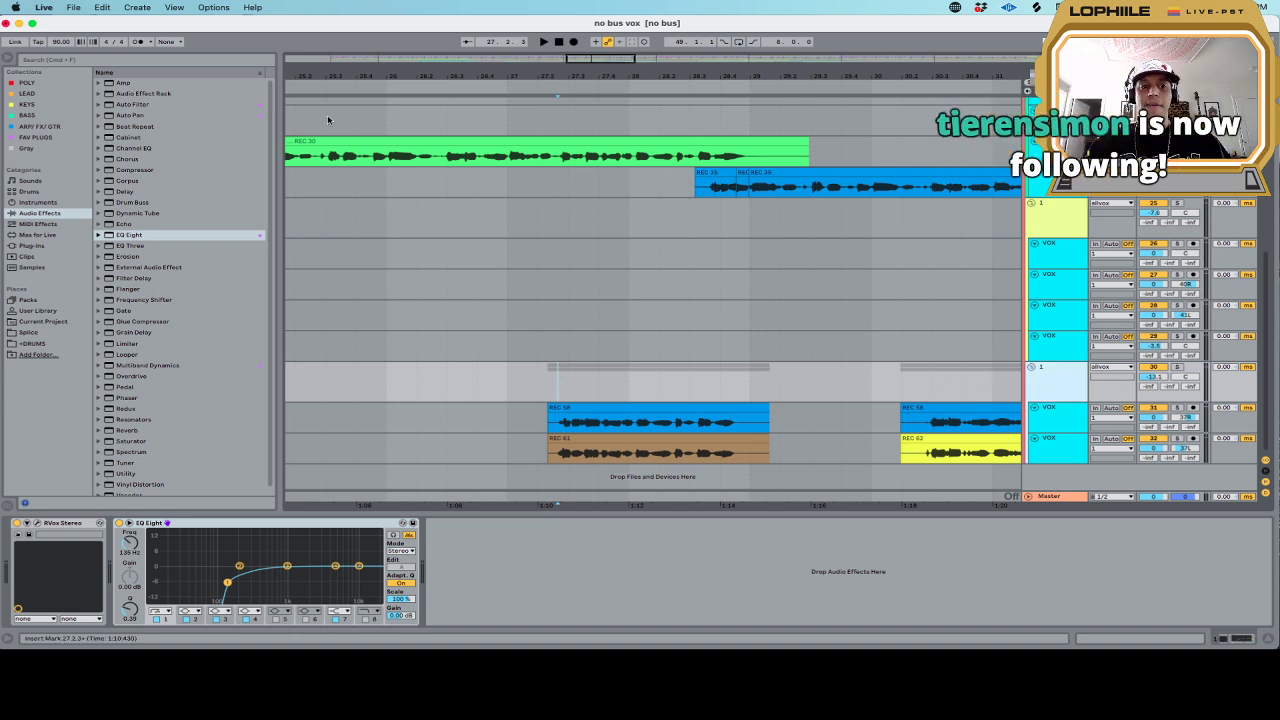
click(135, 60)
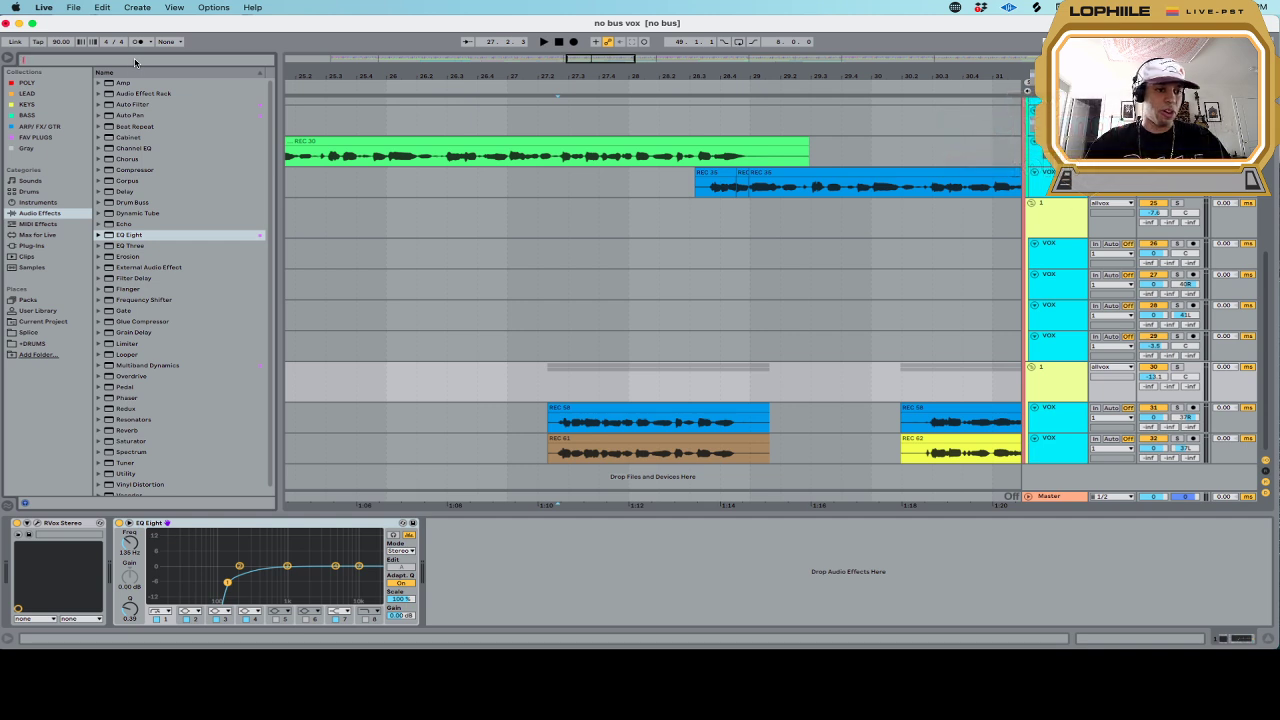
click(52, 139)
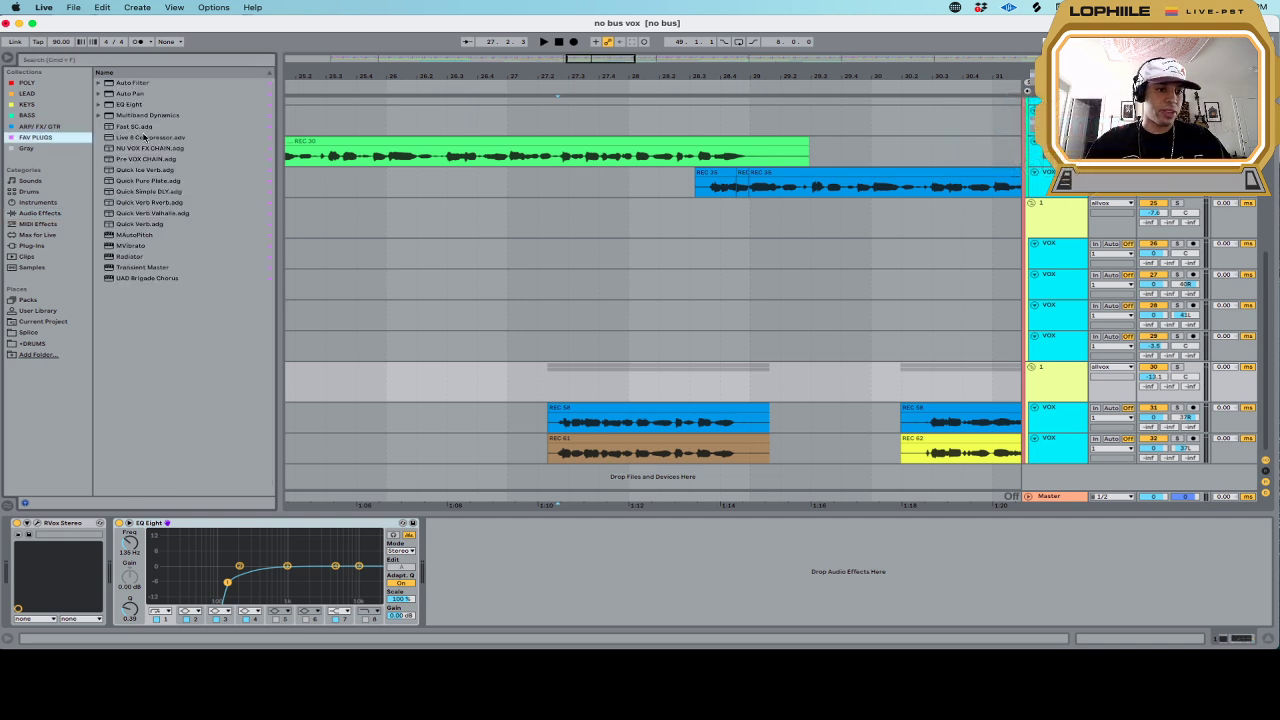
click(168, 203)
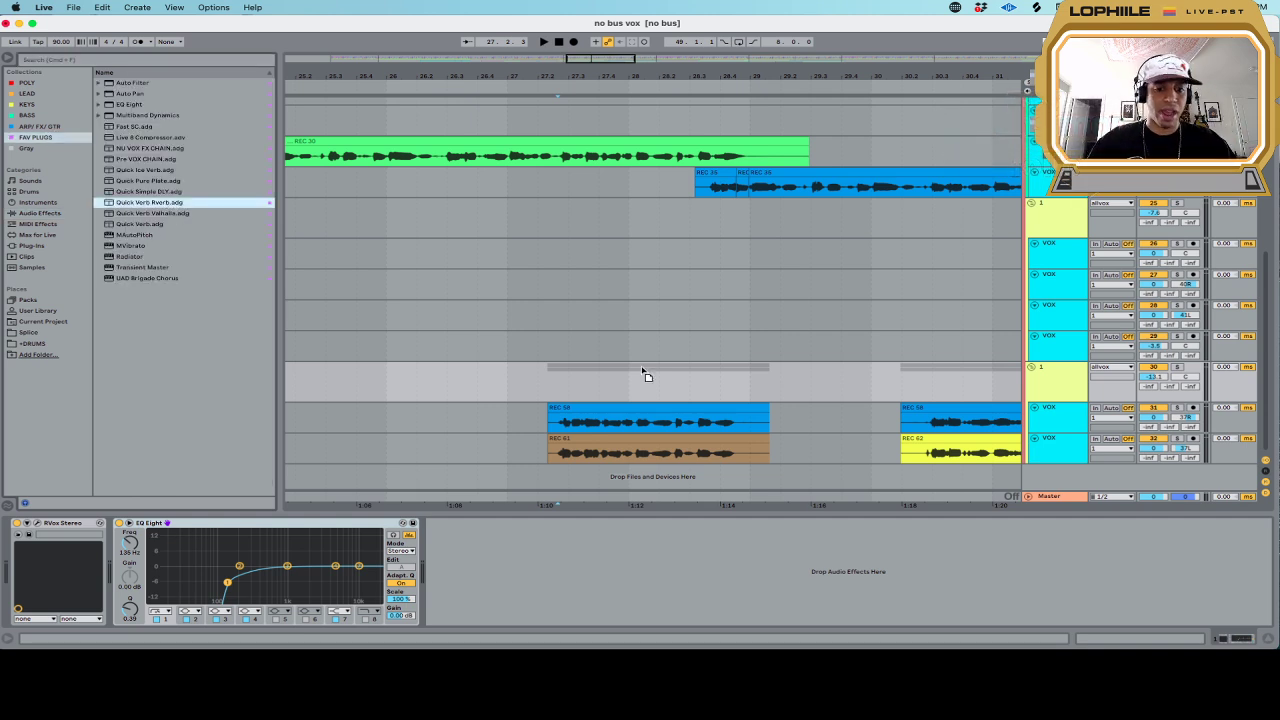
drag(628, 378, 630, 380)
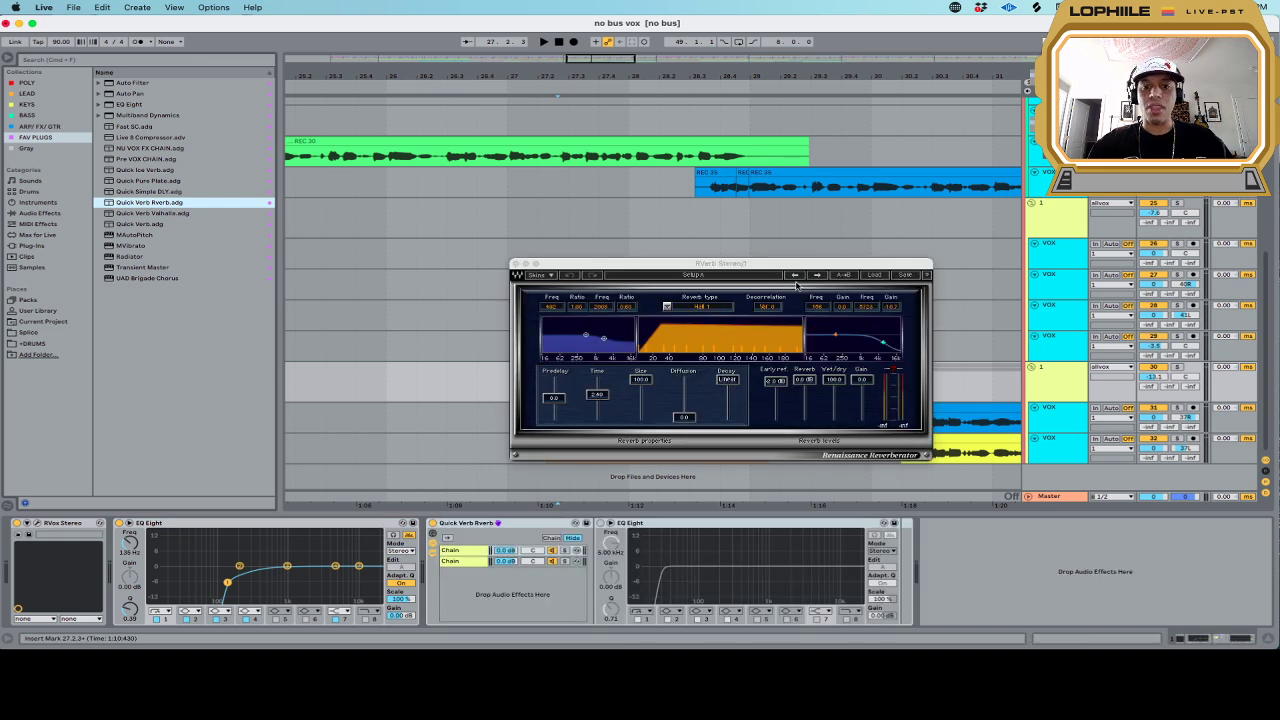
Load the factory Vocal Plate preset in the HK1 group's RVerb and shorten its reverb time to about 0.84
click(873, 276)
mouse_move(966, 382)
mouse_move(1079, 463)
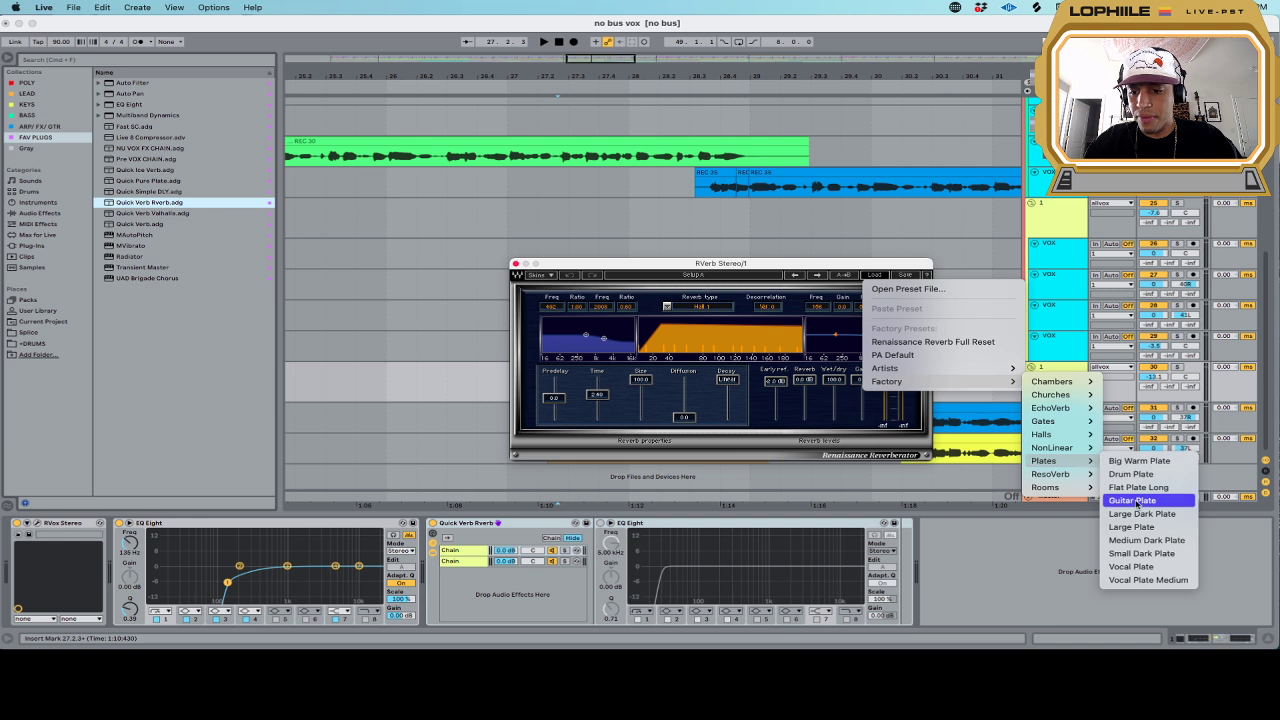
click(1160, 567)
drag(597, 395, 597, 401)
Lower the Quick Verb Rverb rack's second chain to about -14 dB during playback, and close the RVerb window
key(space)
key(space)
key(space)
drag(506, 561, 506, 581)
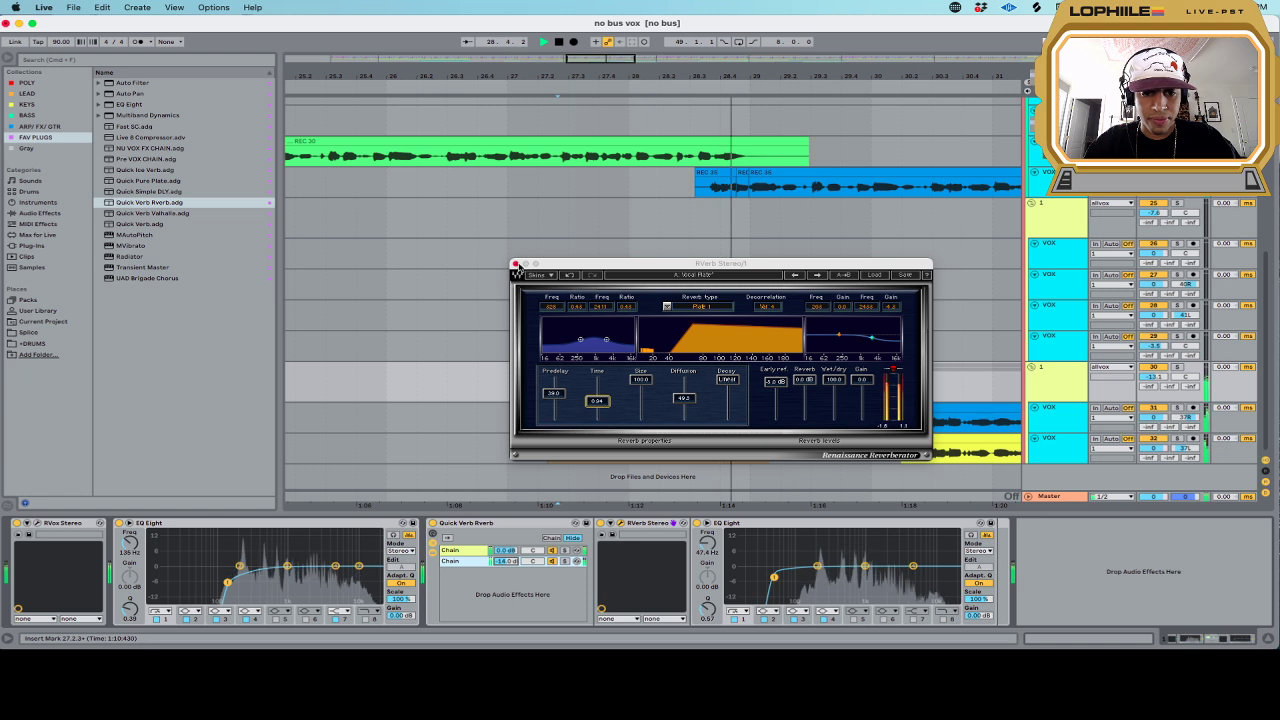
click(515, 265)
key(space)
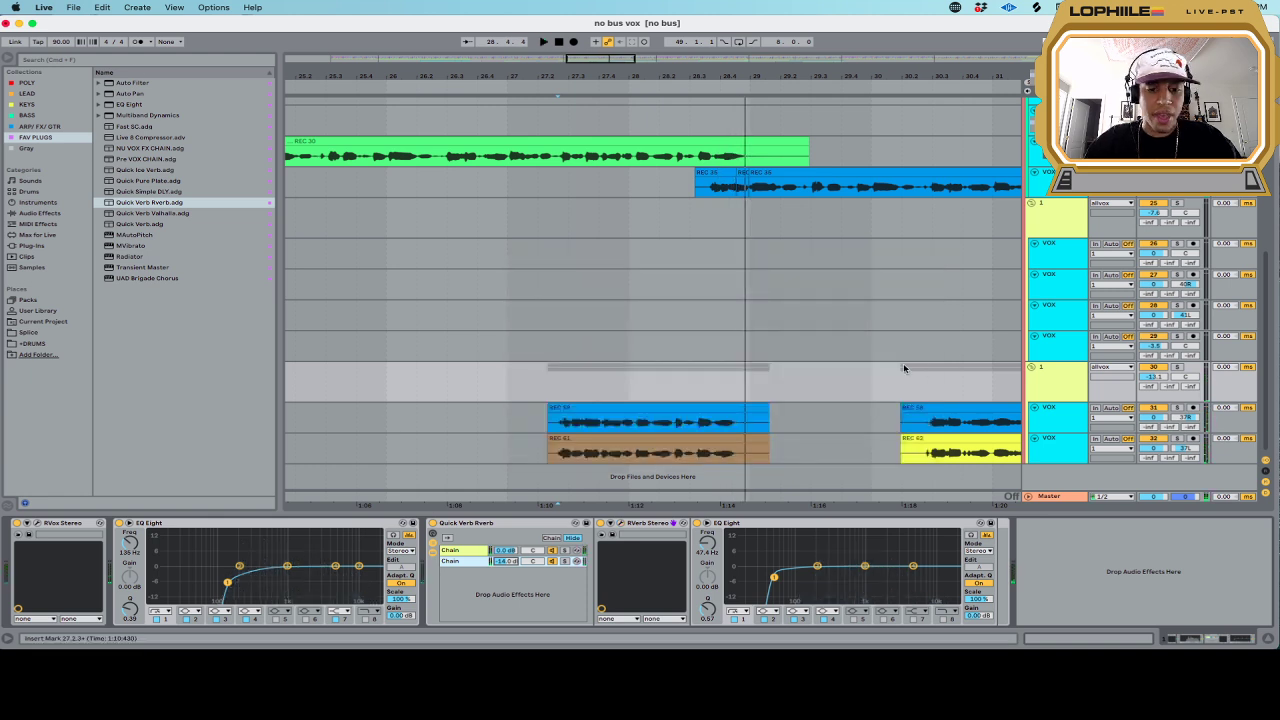
Try a band 3 boost of about 1.67 dB at 574 Hz on the HK1 group's EQ Eight while listening
click(552, 382)
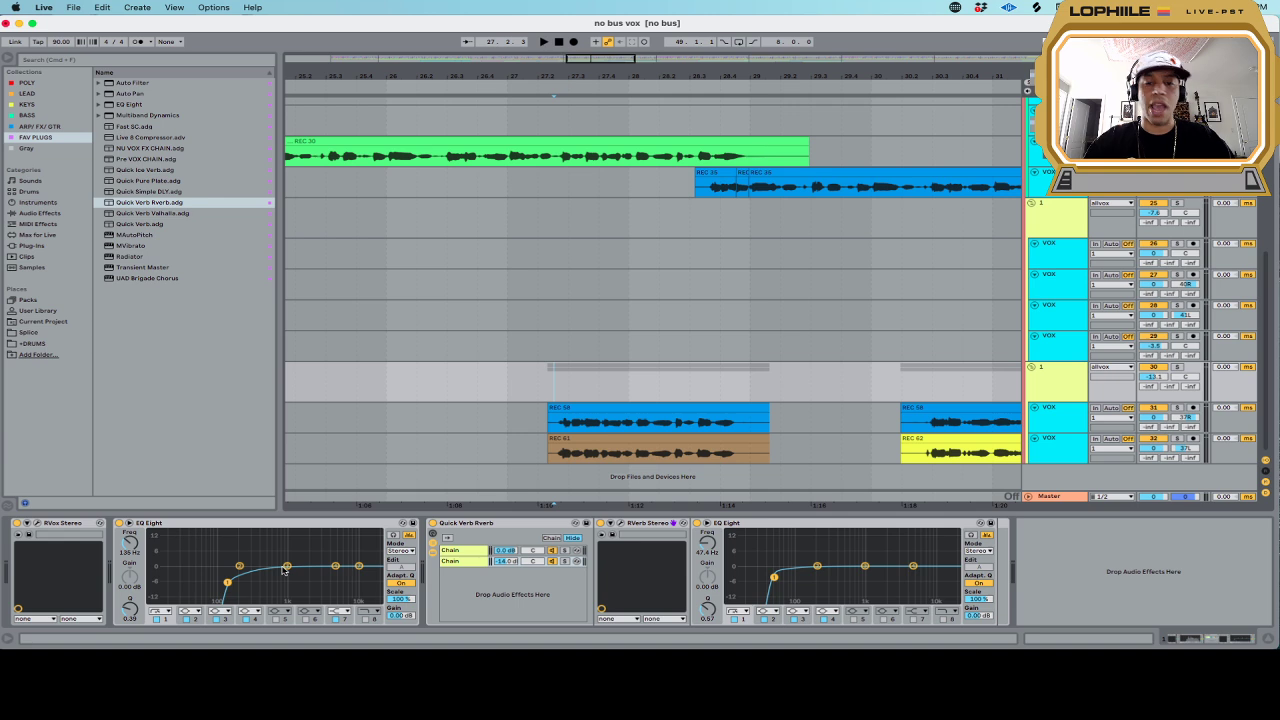
key(space)
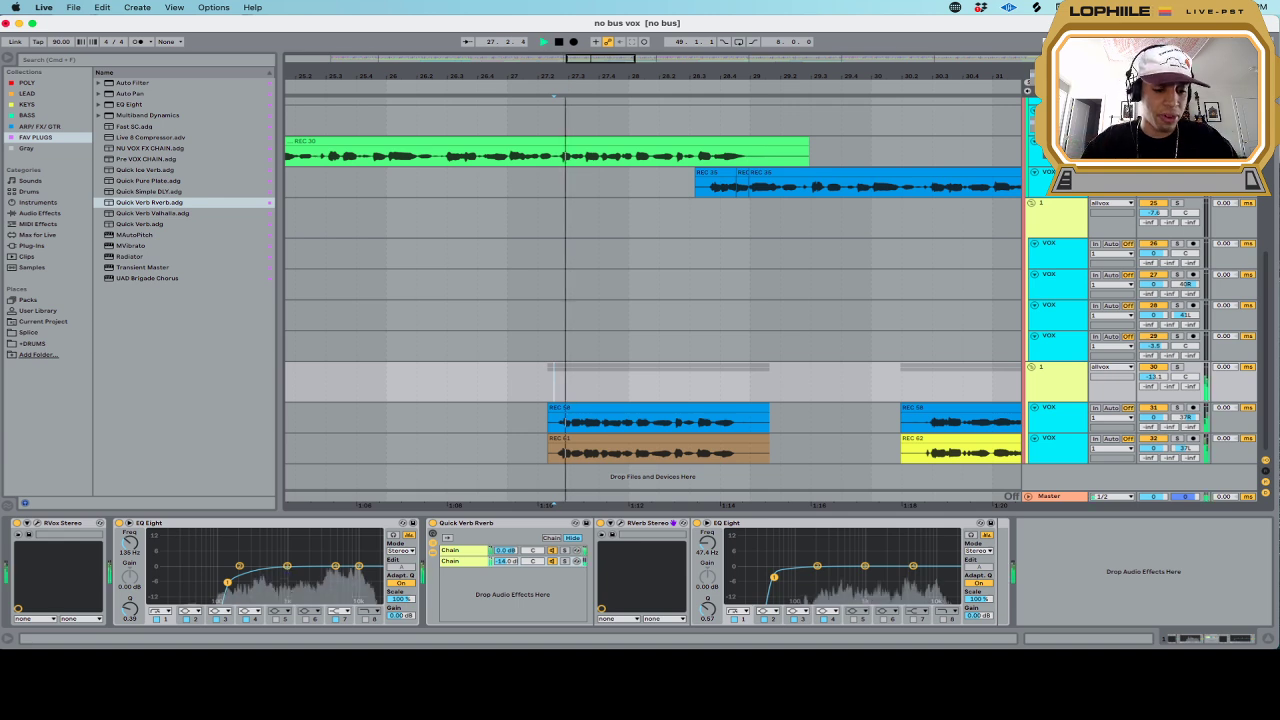
drag(286, 568, 270, 546)
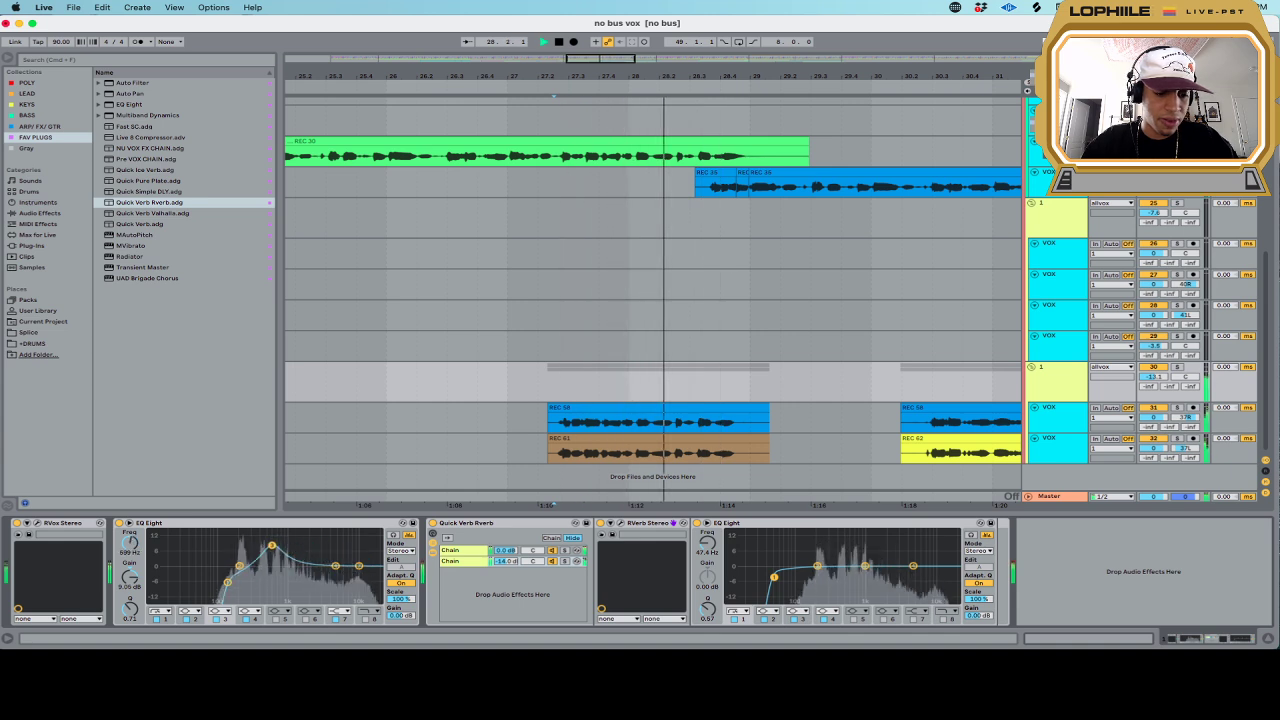
key(space)
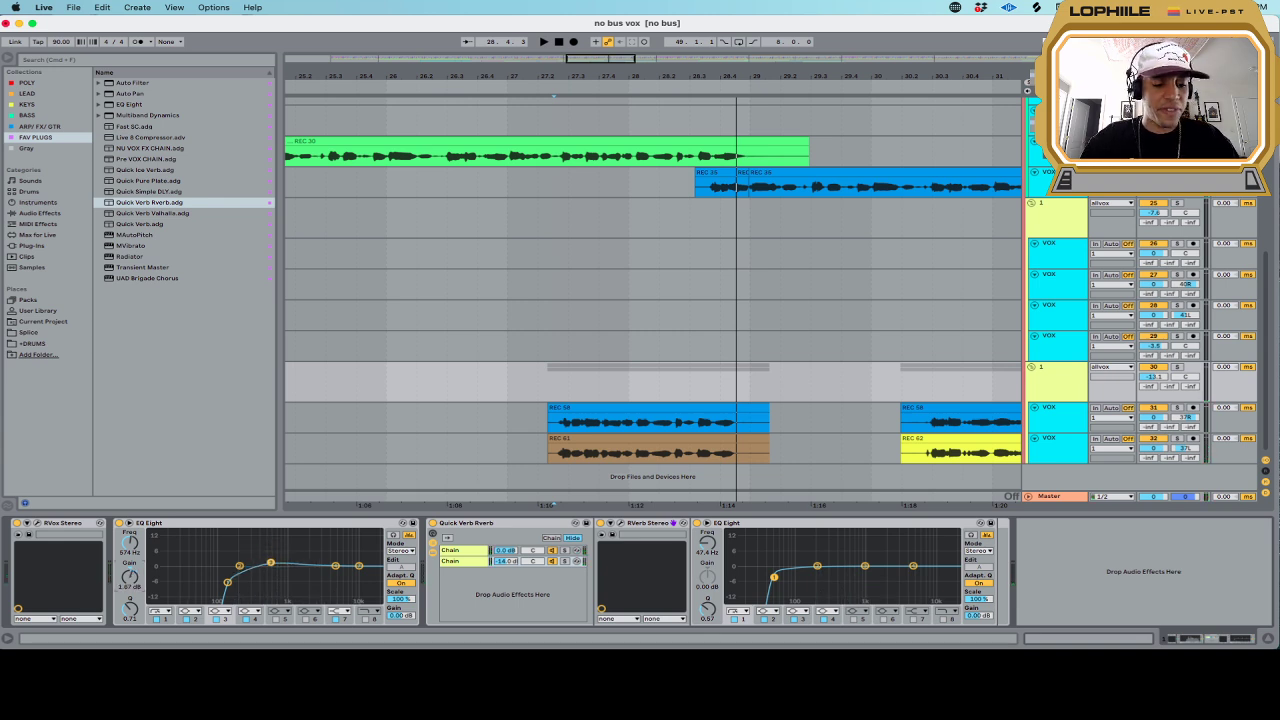
key(space)
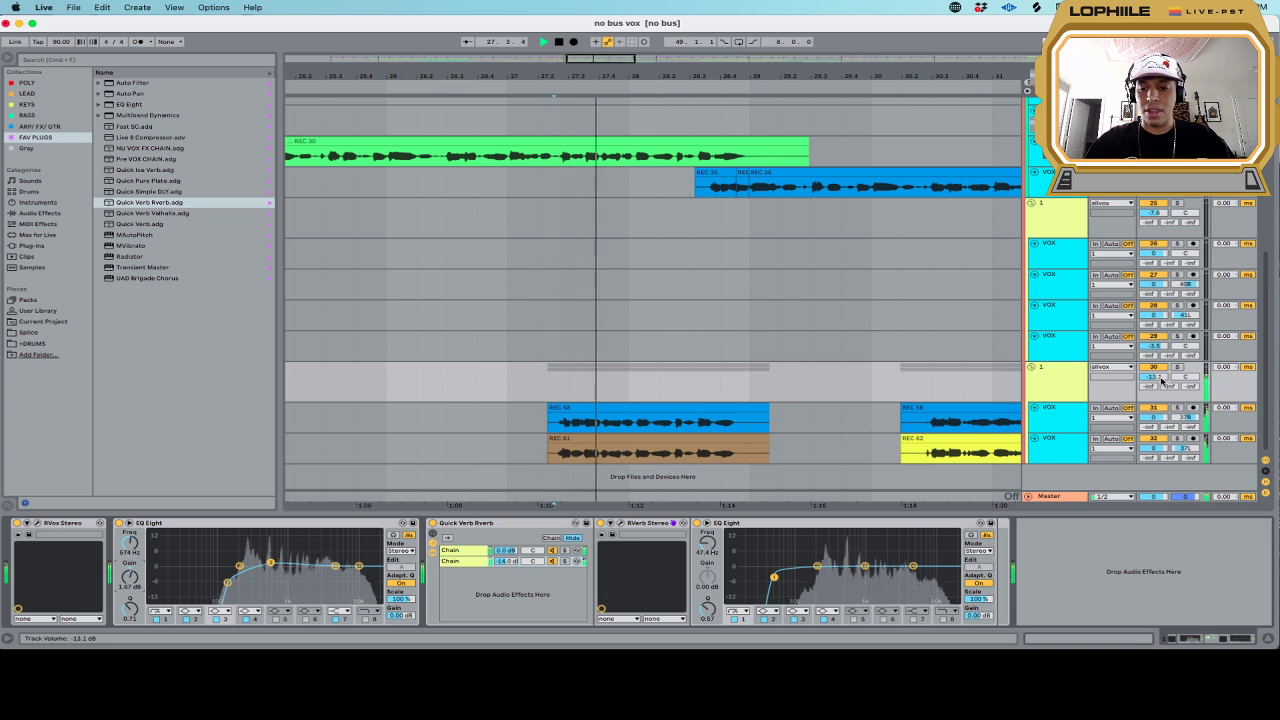
Try lowering the HK1 group to about -15 dB and raising its 574 Hz EQ boost to 4.76 dB with Q 0.59
drag(1158, 380, 1163, 382)
key(space)
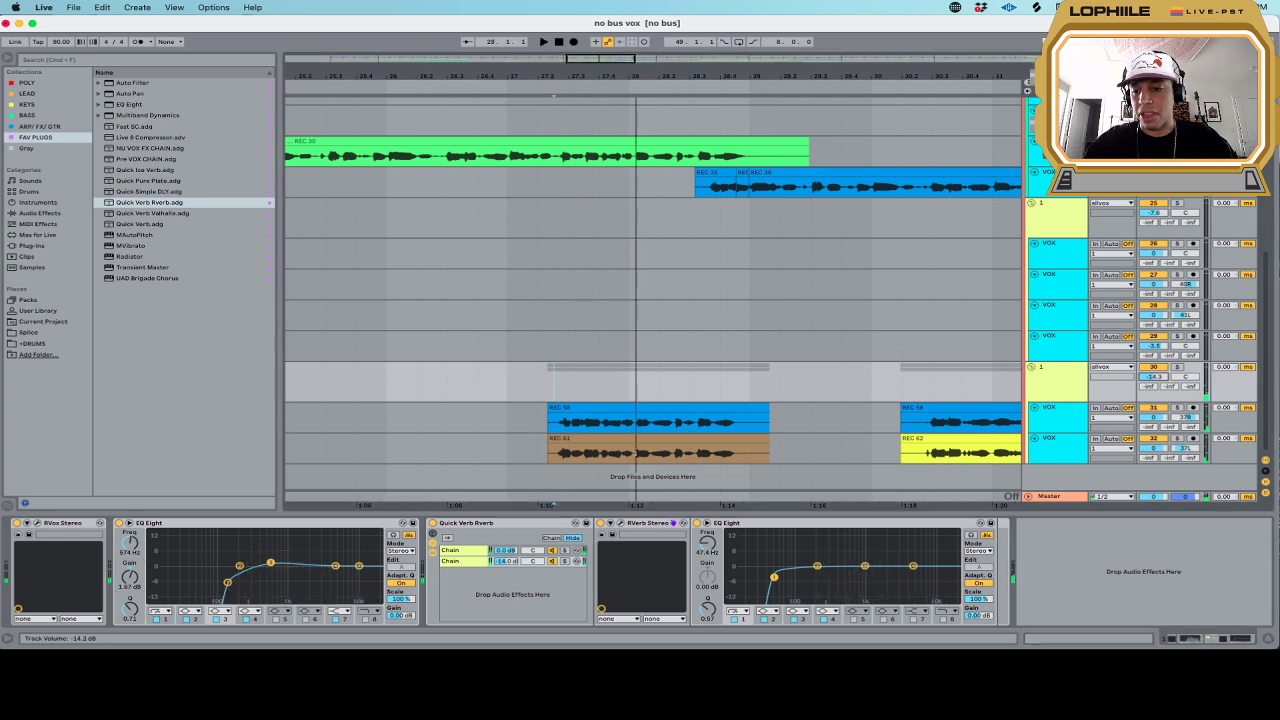
key(space)
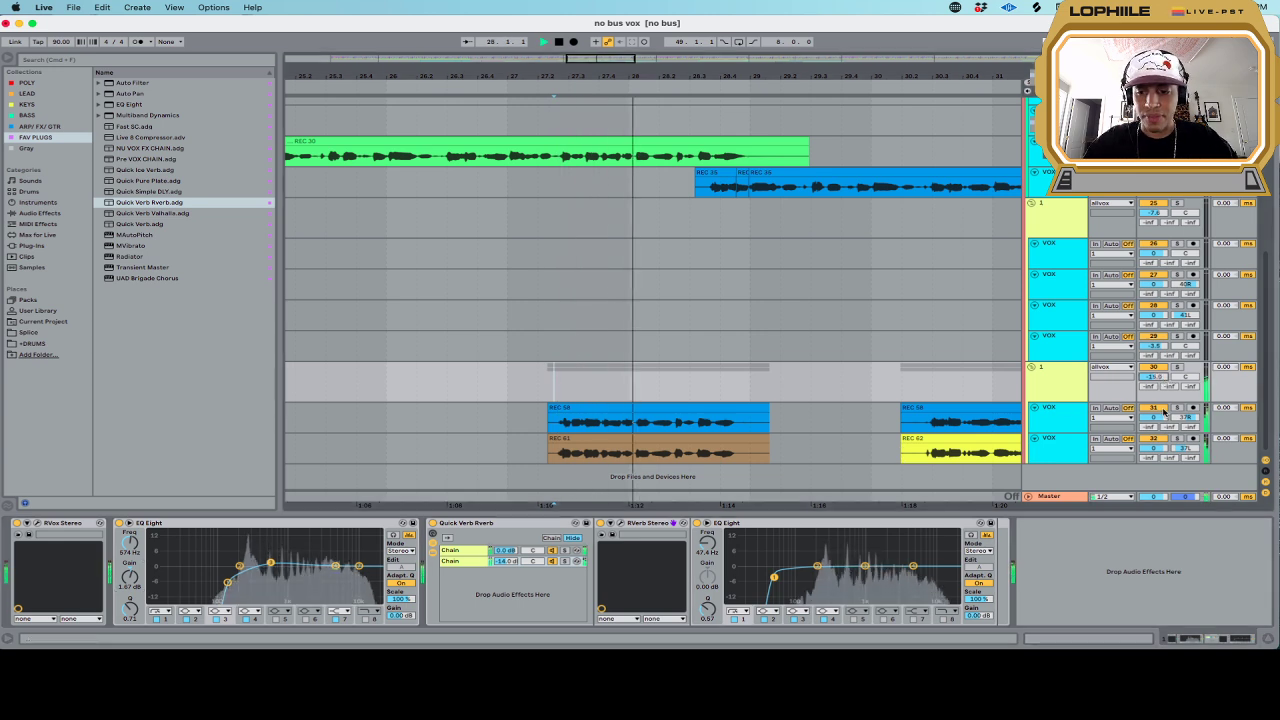
key(space)
key(space)
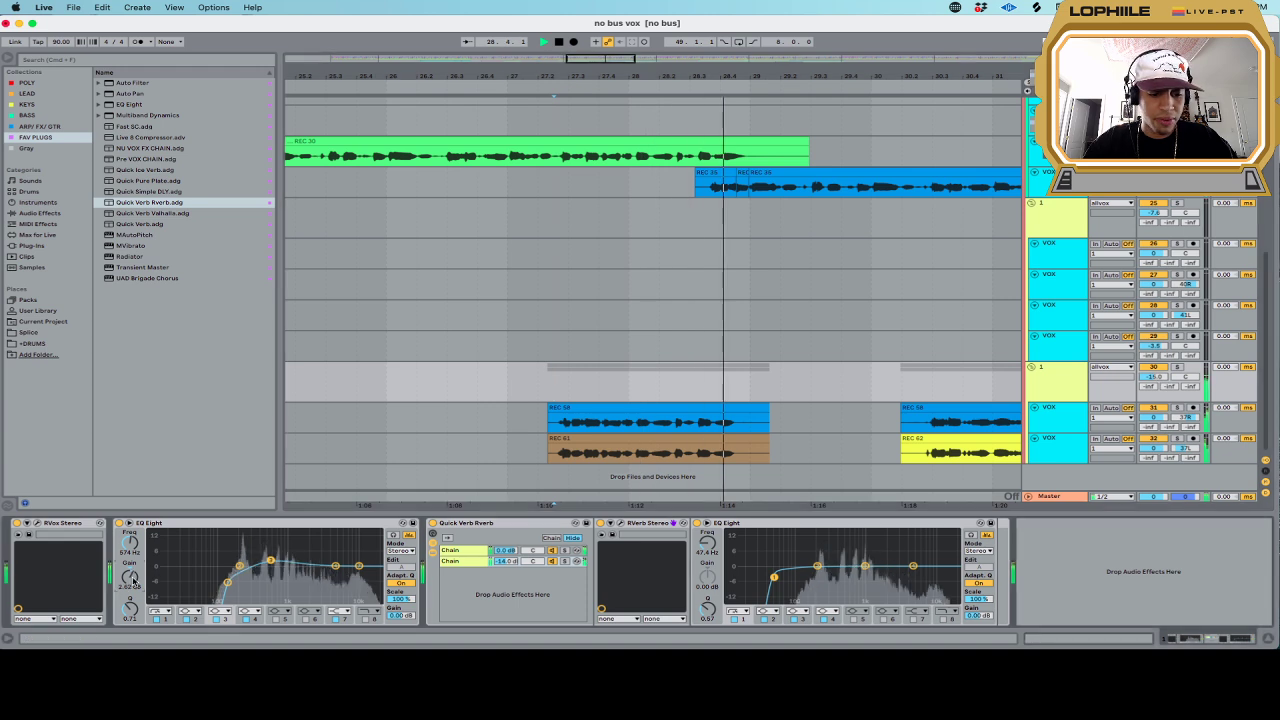
drag(130, 606, 130, 564)
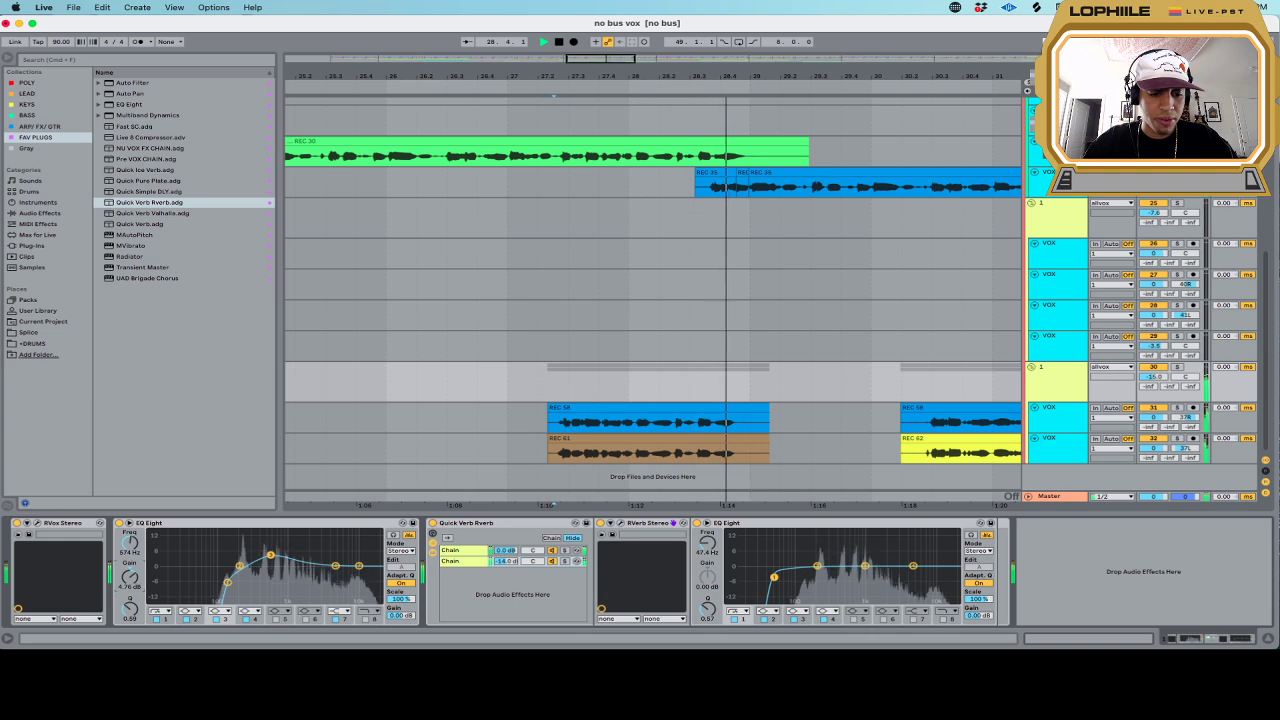
Stop playback and undo the trial band 3 boost and volume changes on the HK1 group
key(space)
key(super+z)
key(super+z)
key(super+z)
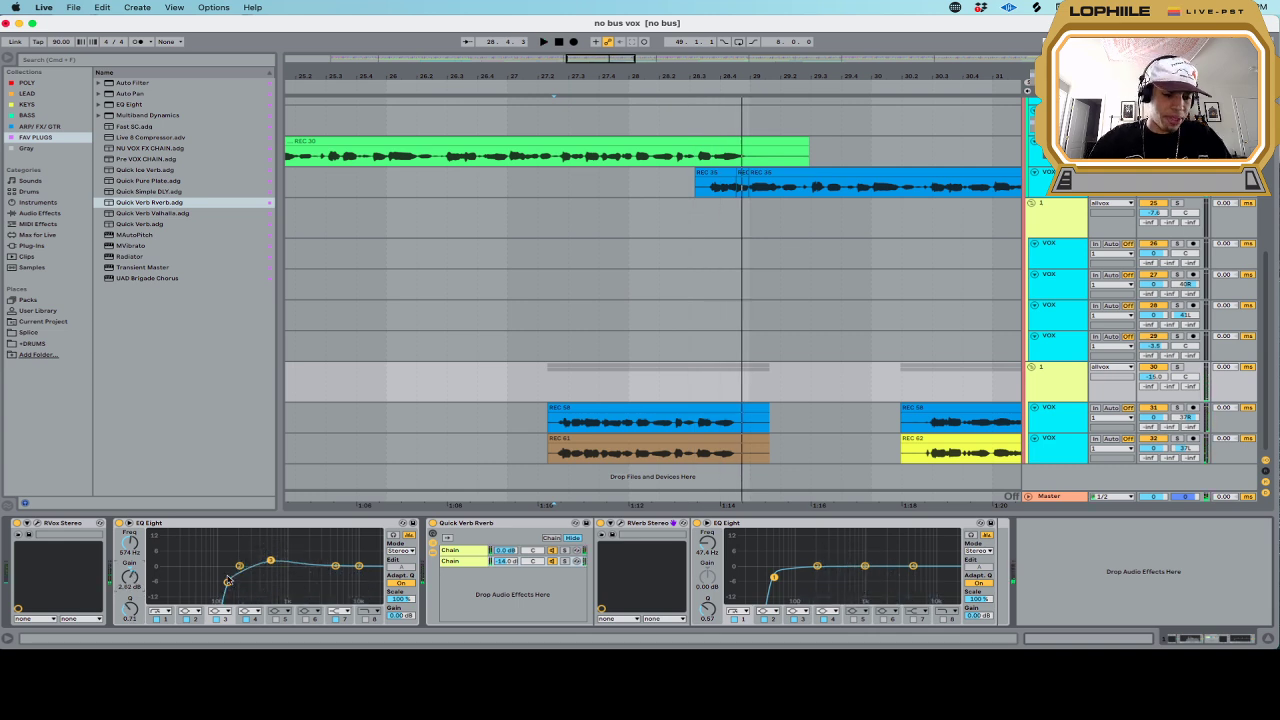
key(super+z)
key(super+z)
key(super+z)
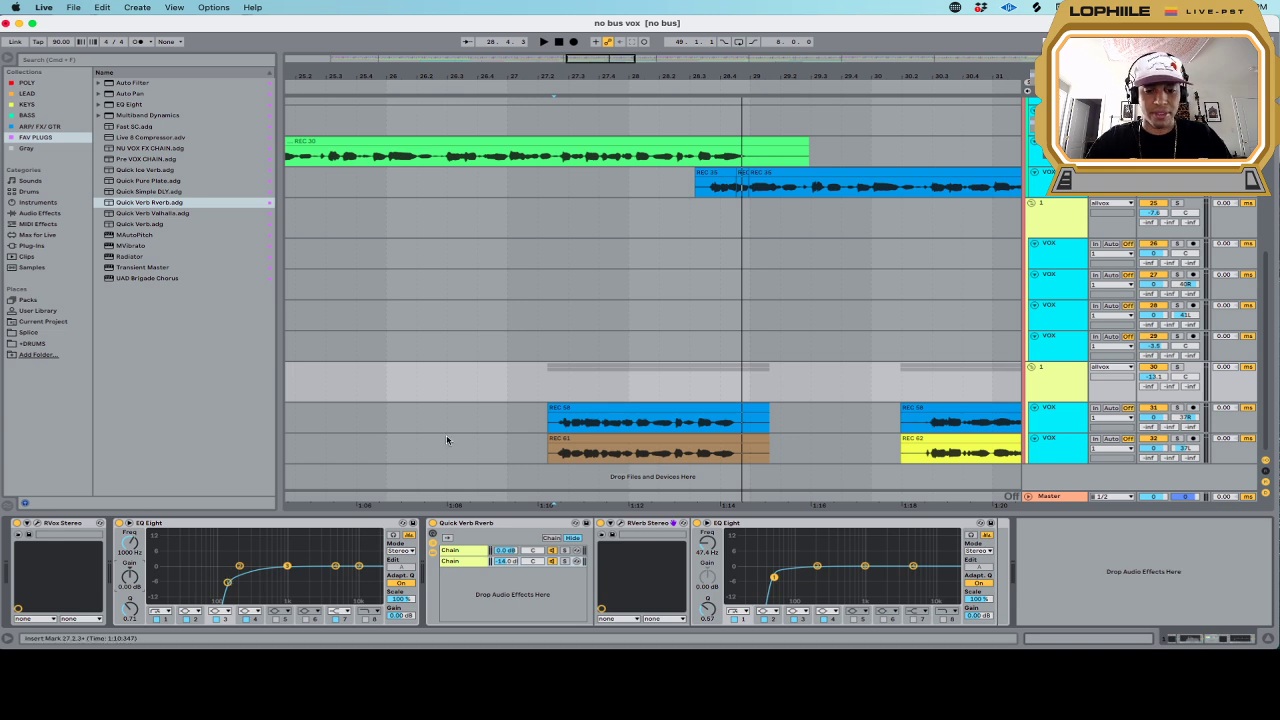
Save the set and set the HK1 vocal group's volume to -13.4 dB while playing from about 27.2.3
key(super+s)
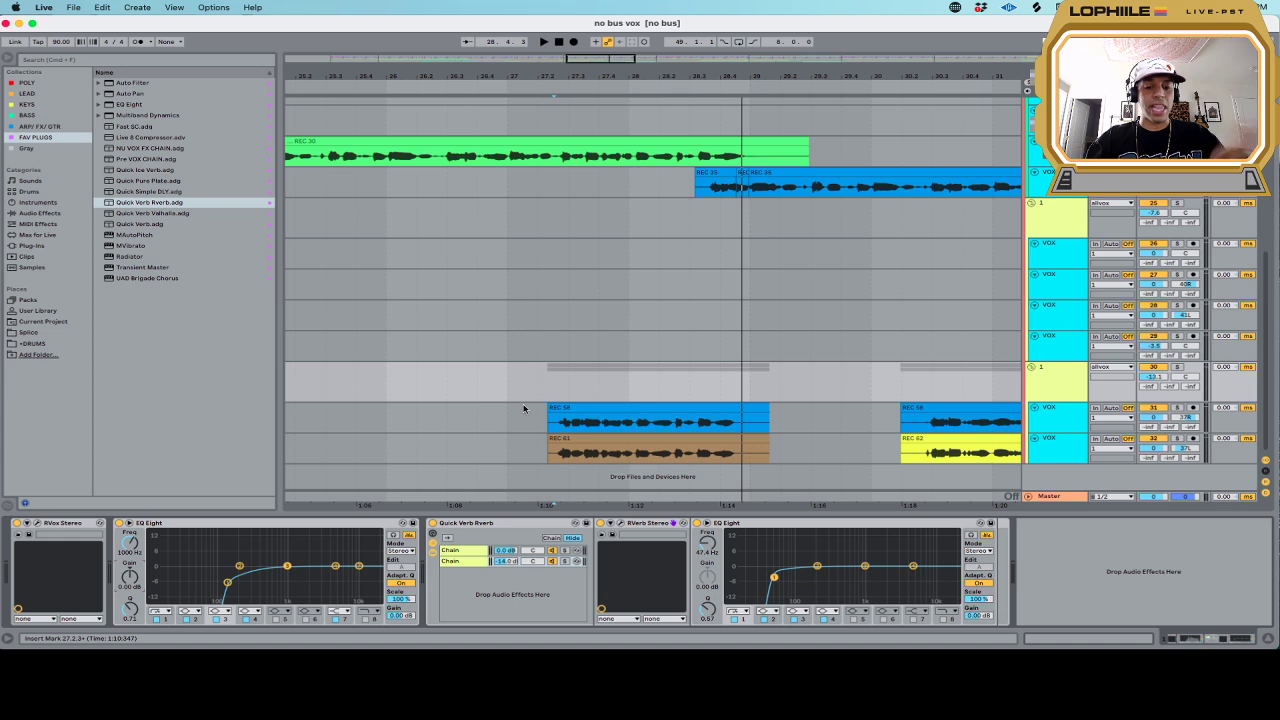
click(557, 390)
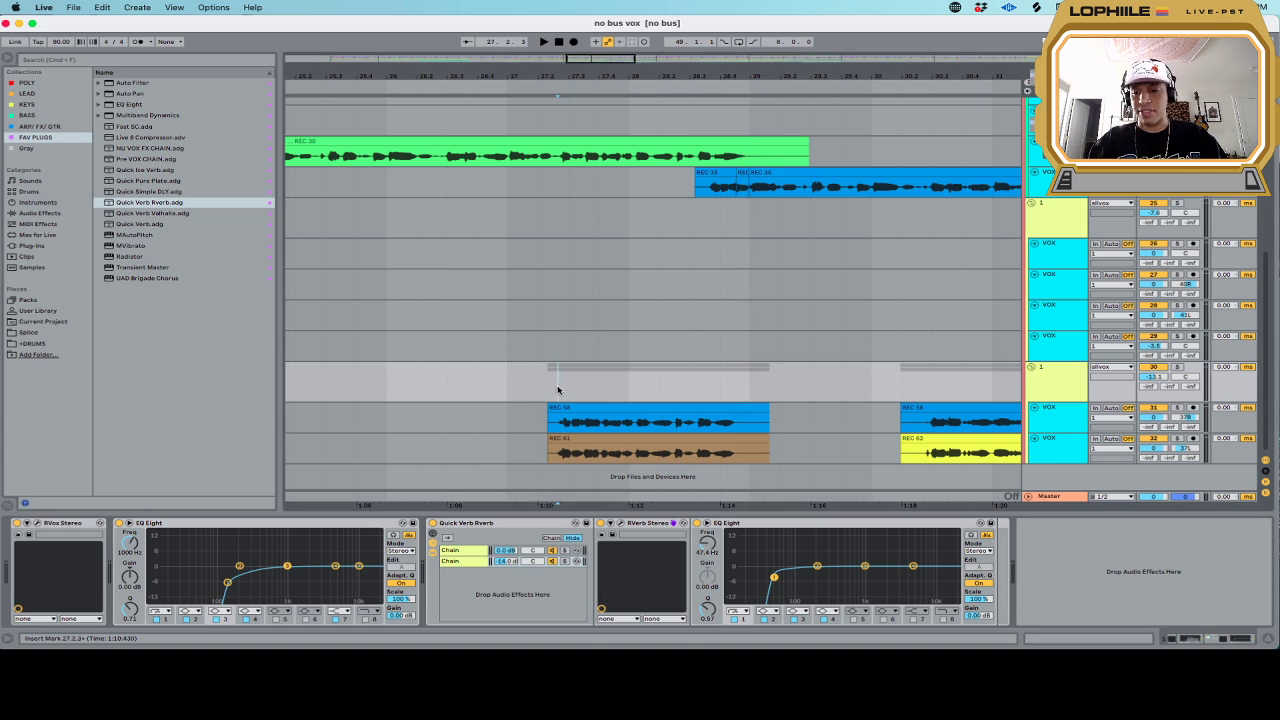
key(space)
drag(1157, 377, 1157, 380)
Listen to the HK1 background vocals against the lead vocals up to about bar 32
scroll(843, 377, right, 5)
click(636, 368)
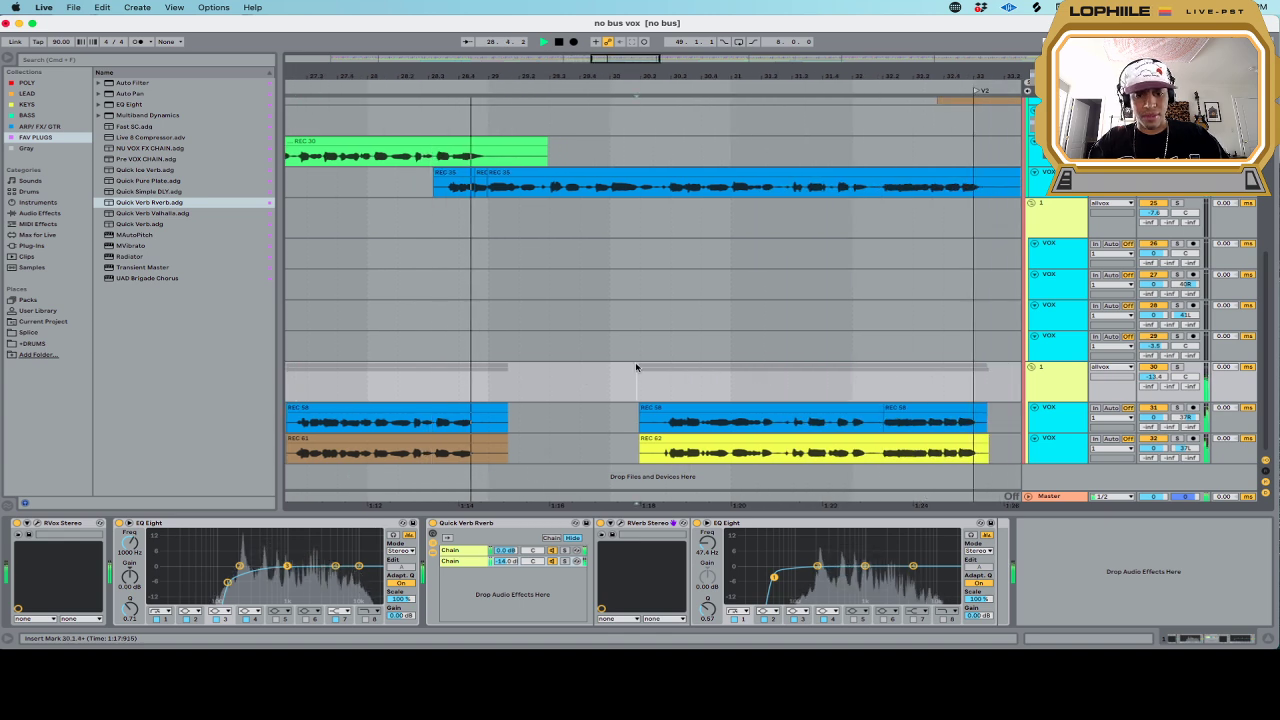
key(minus)
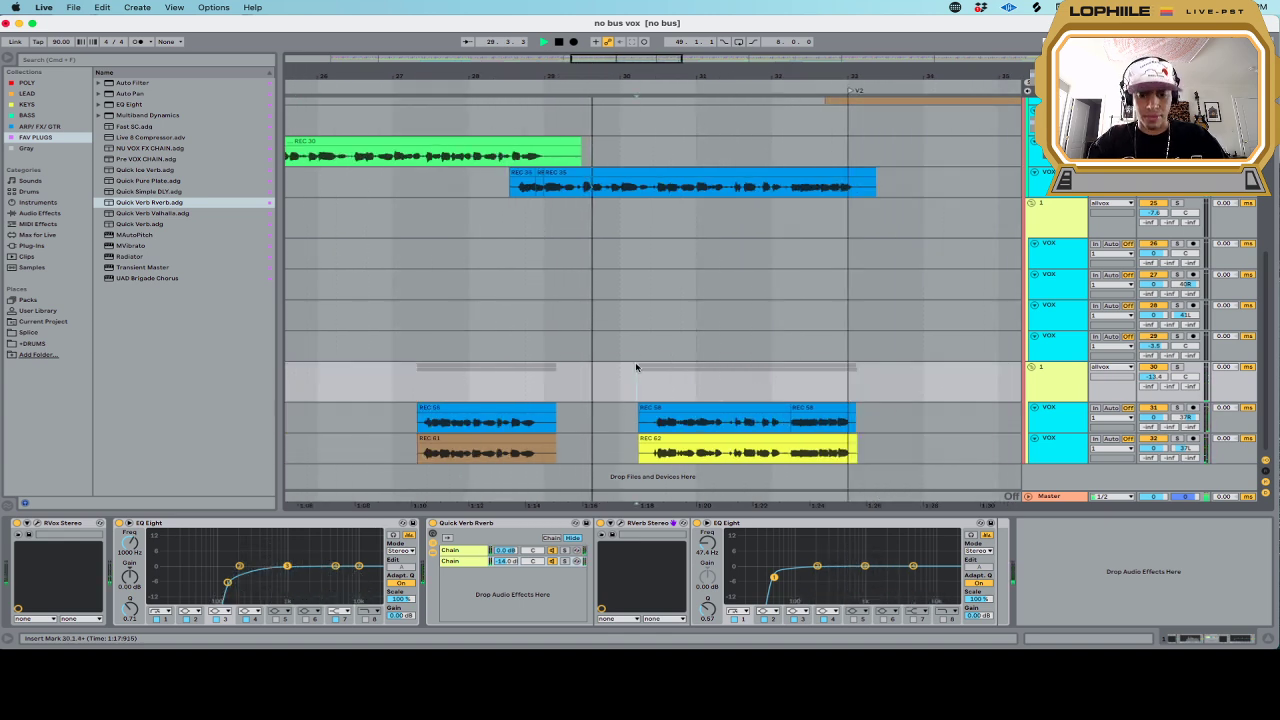
scroll(646, 358, up, 2)
scroll(647, 357, up, 6)
scroll(711, 322, down, 4)
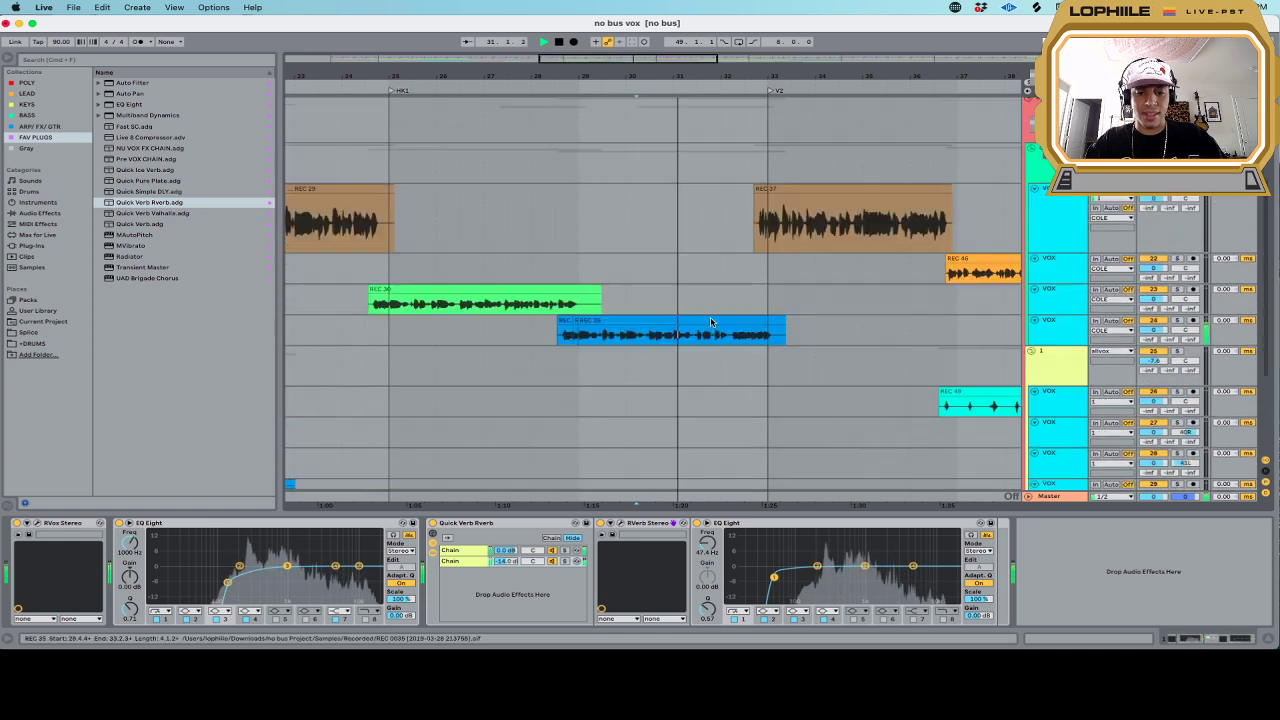
scroll(711, 322, down, 5)
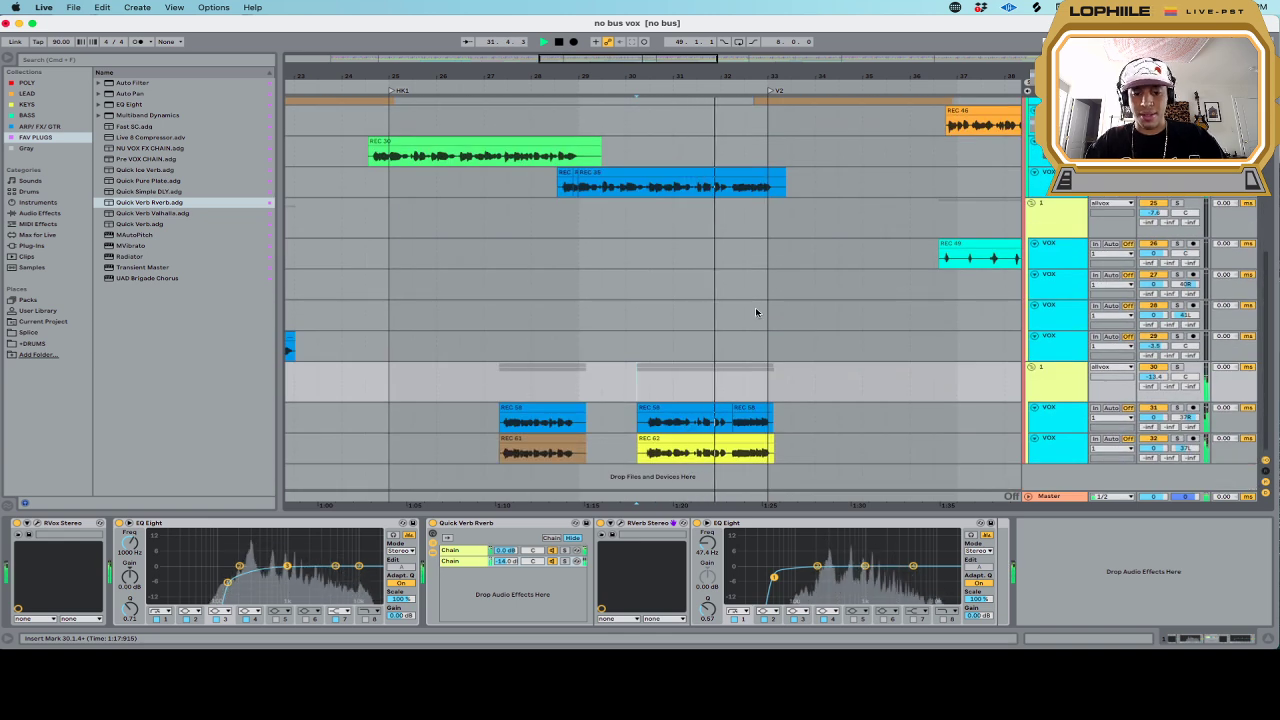
key(space)
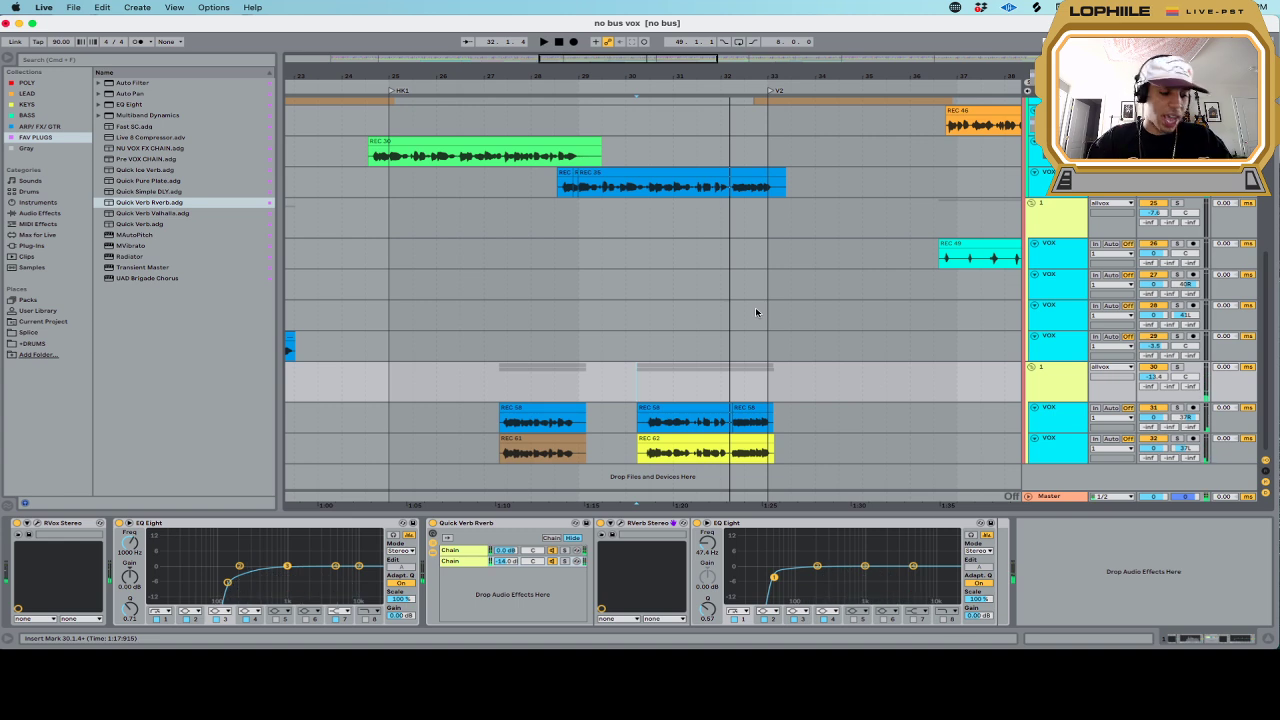
click(669, 384)
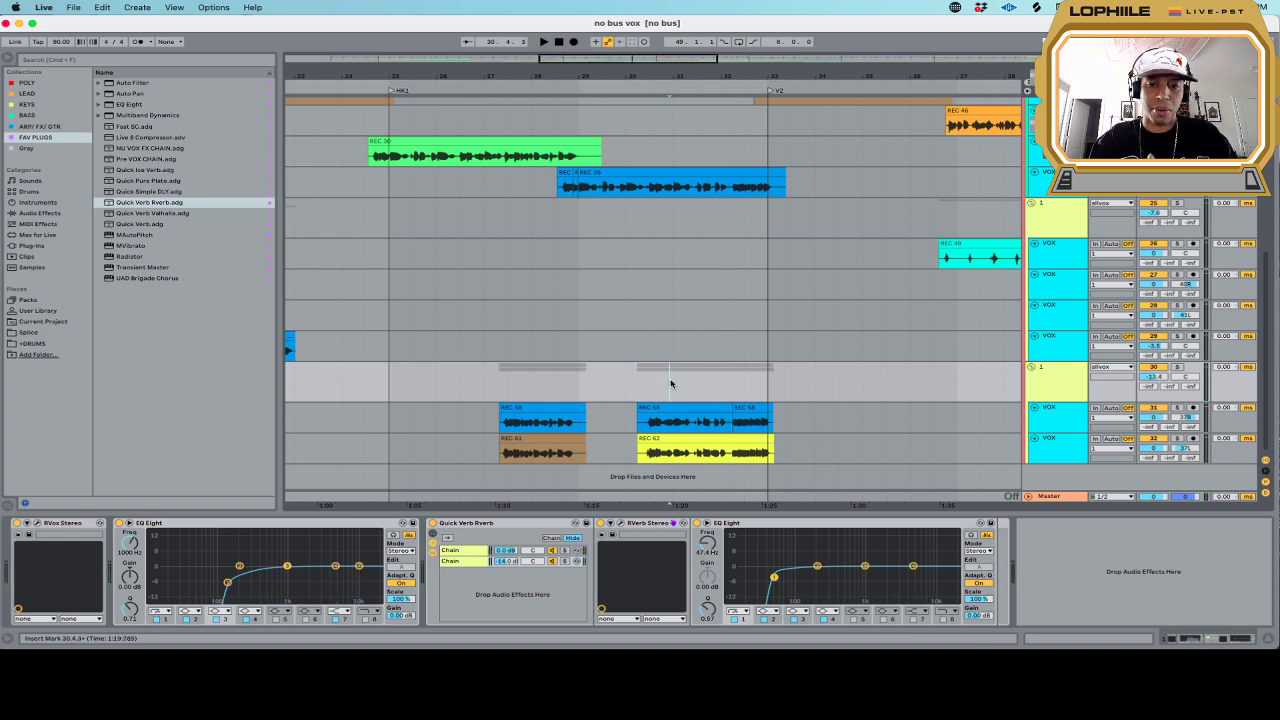
scroll(670, 384, up, 10)
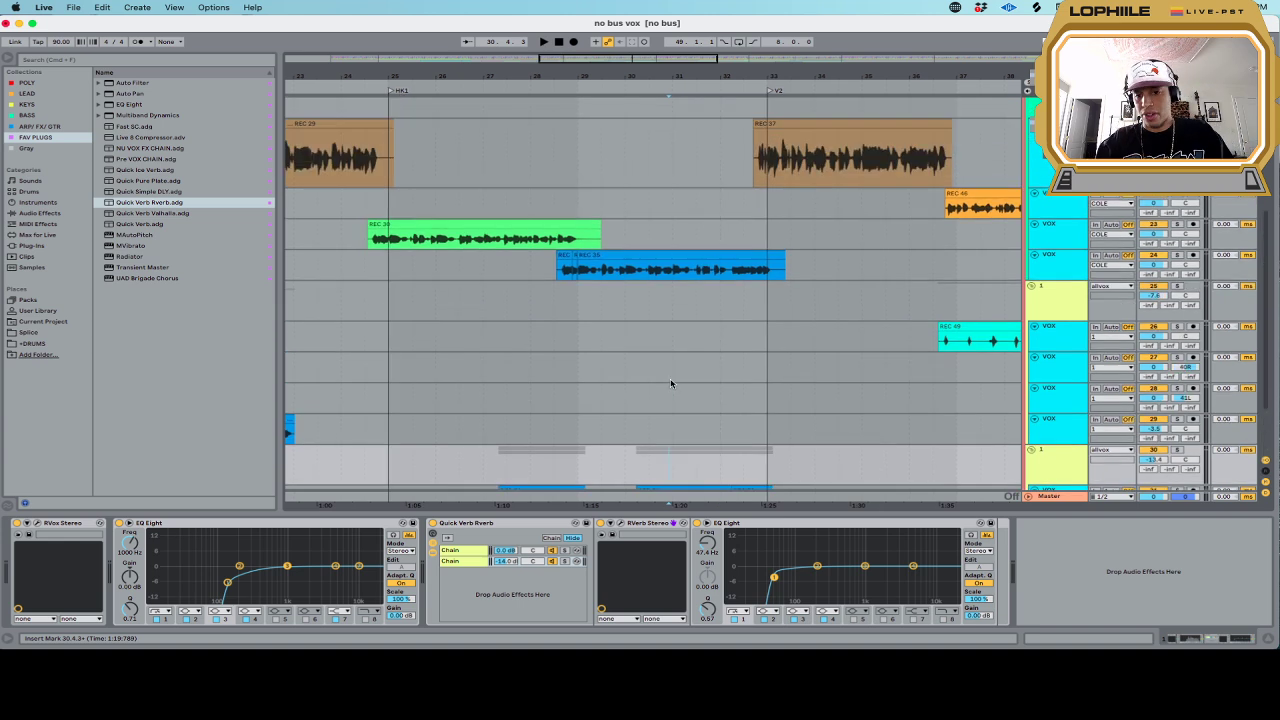
scroll(670, 384, down, 3)
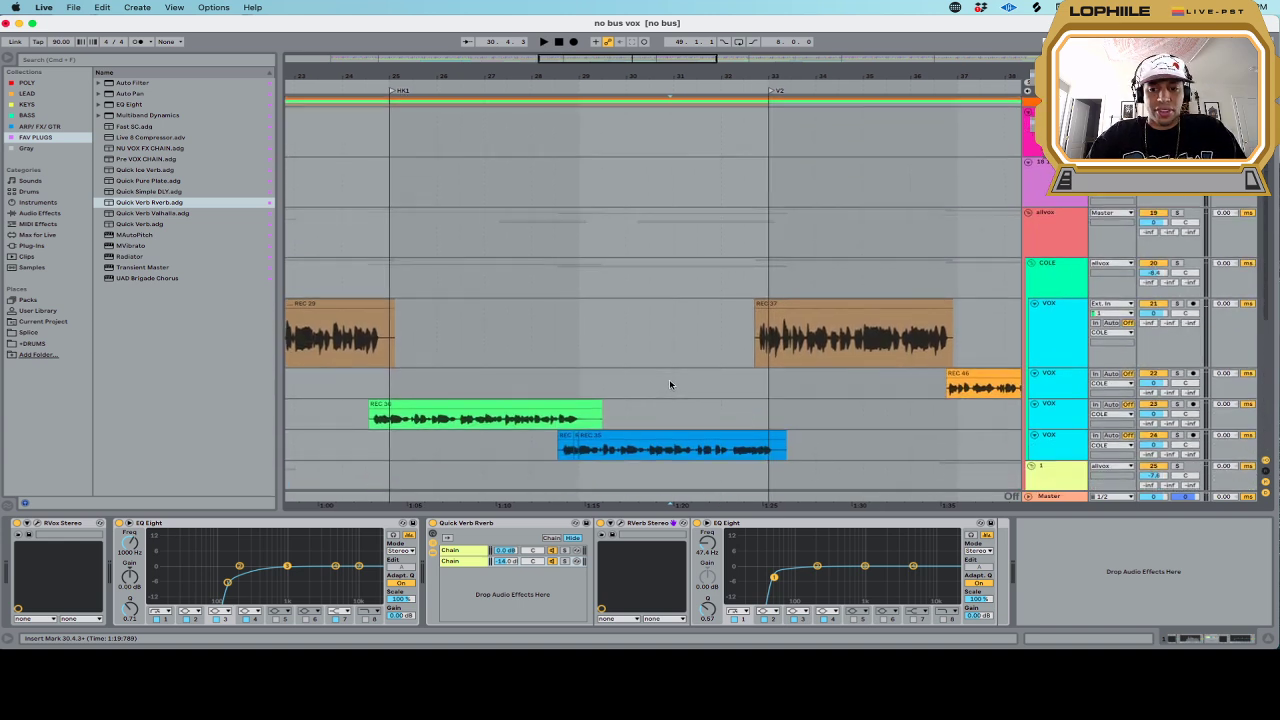
click(620, 250)
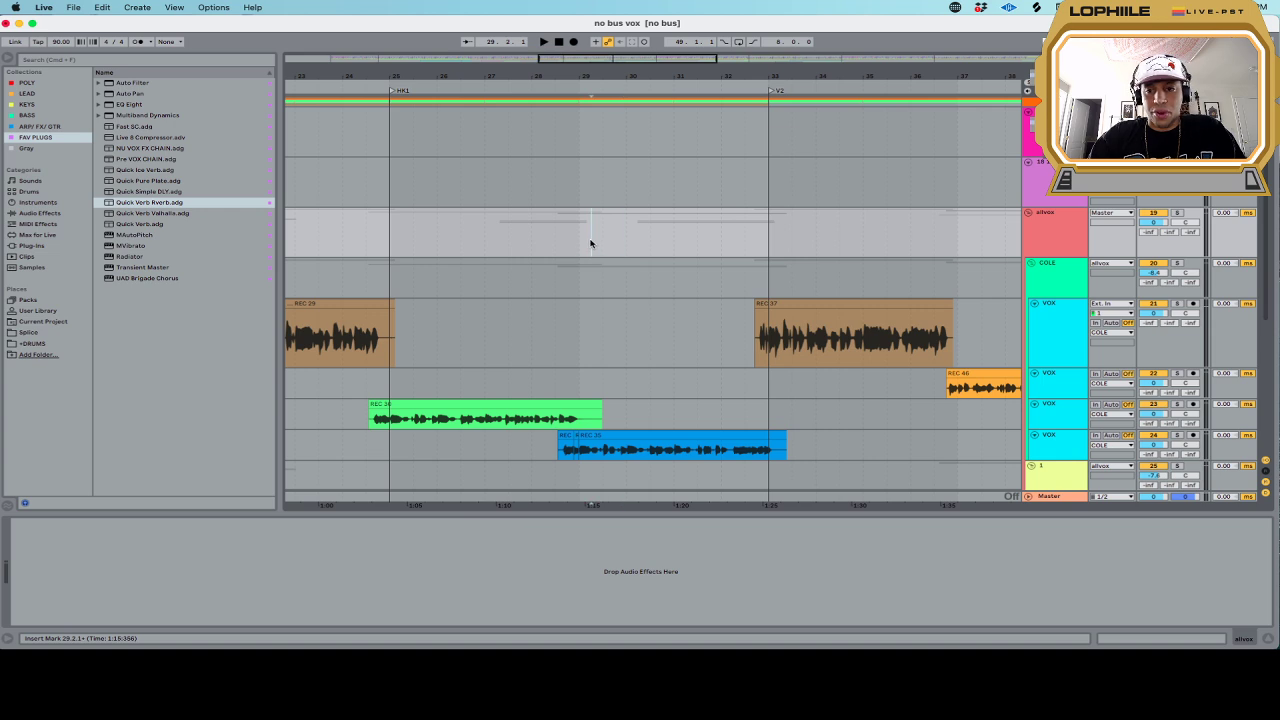
scroll(590, 243, up, 2)
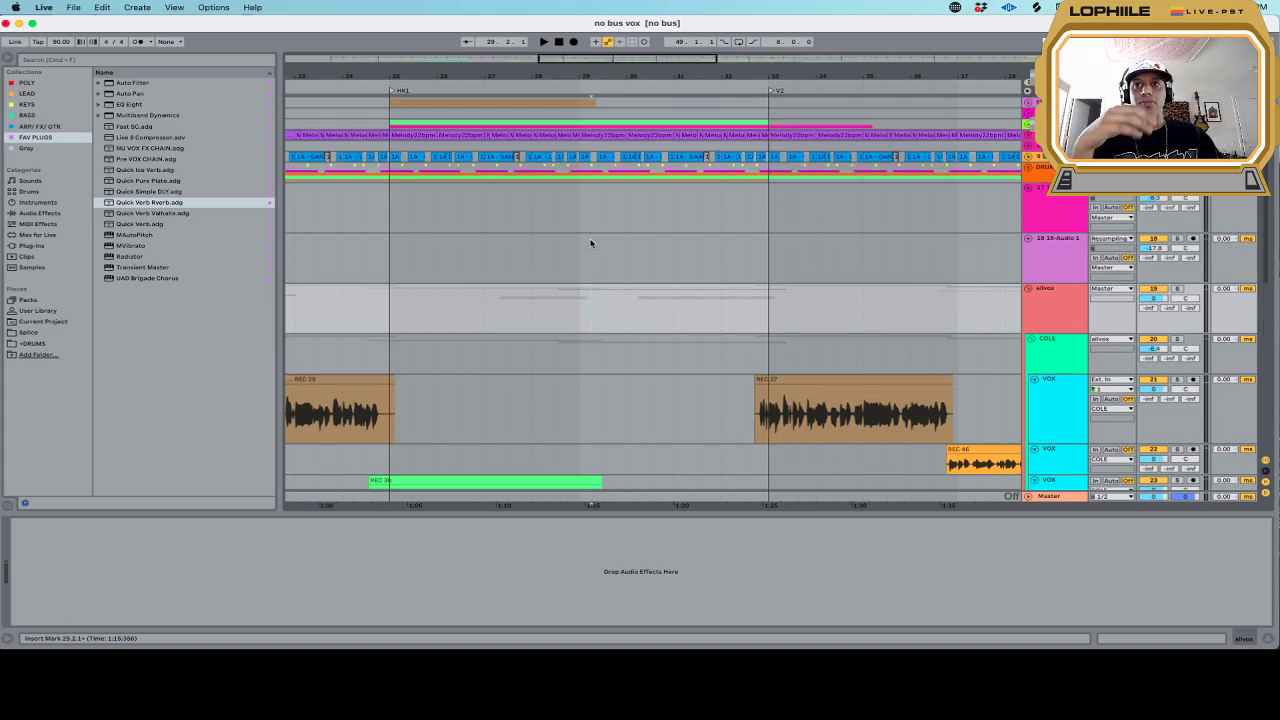
scroll(590, 243, down, 9)
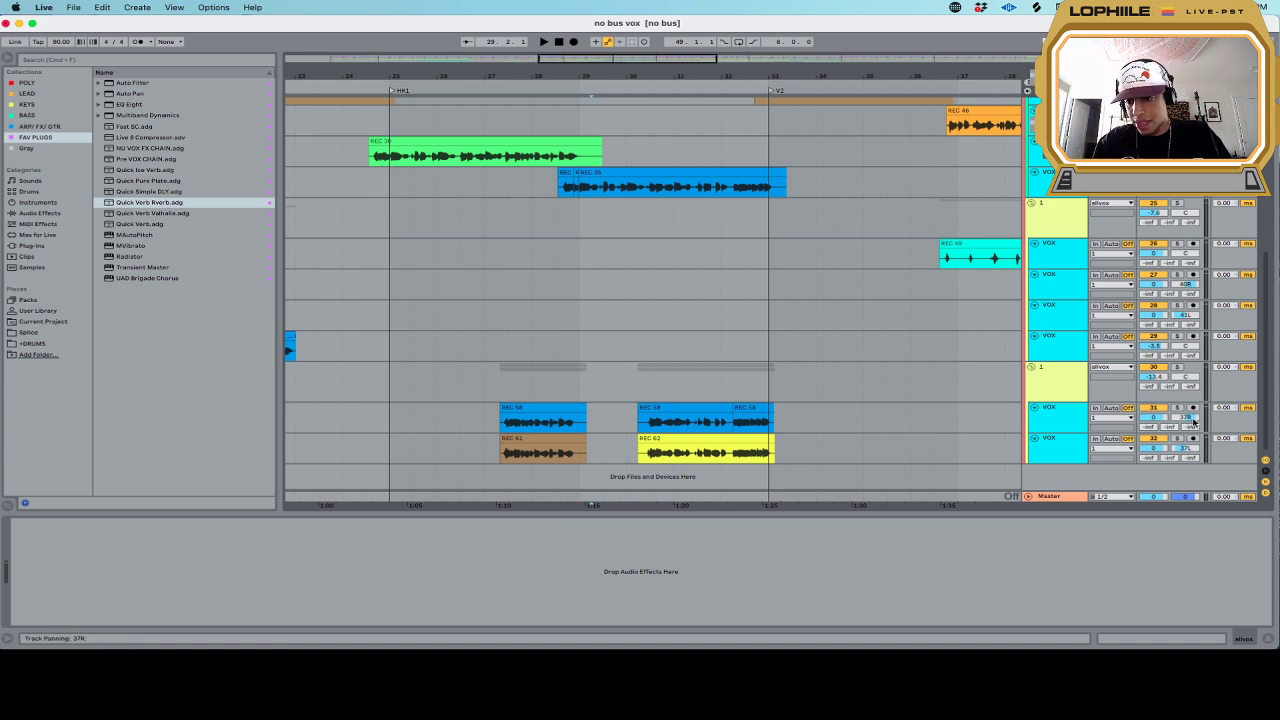
Replay the HK1 background vocals from about 27.2 and return the insert marker to their start
click(504, 386)
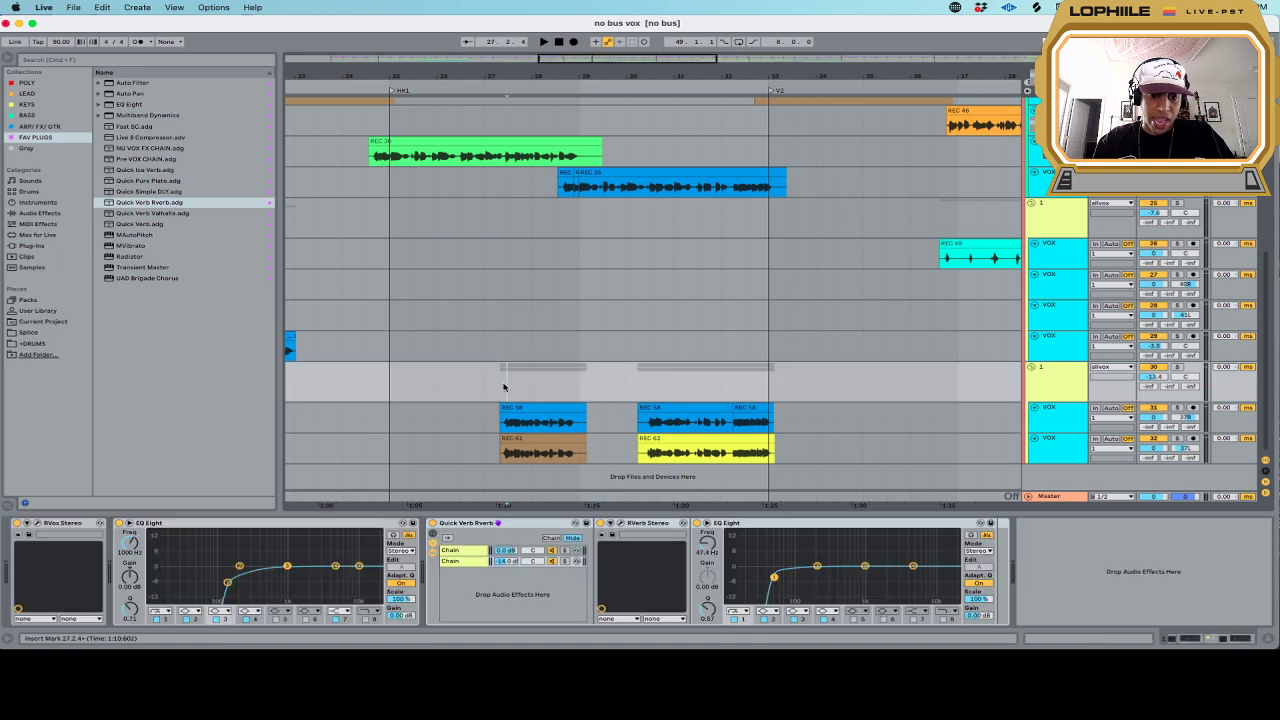
key(space)
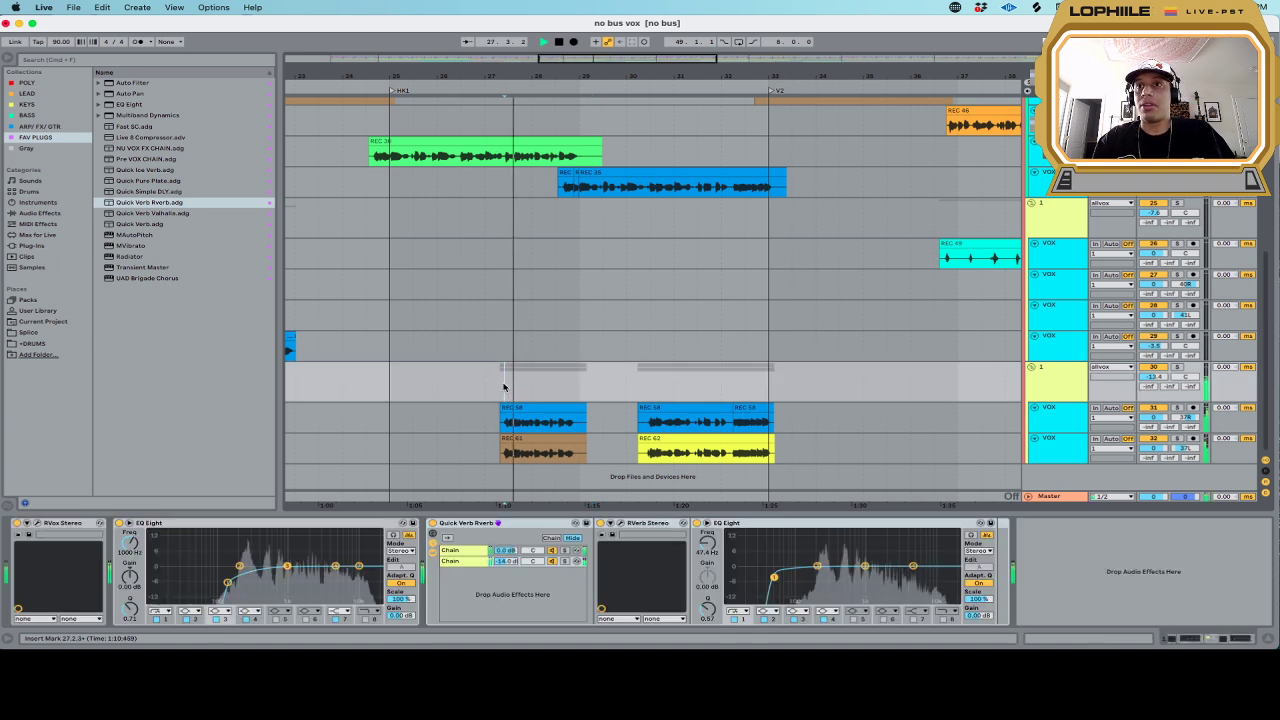
key(space)
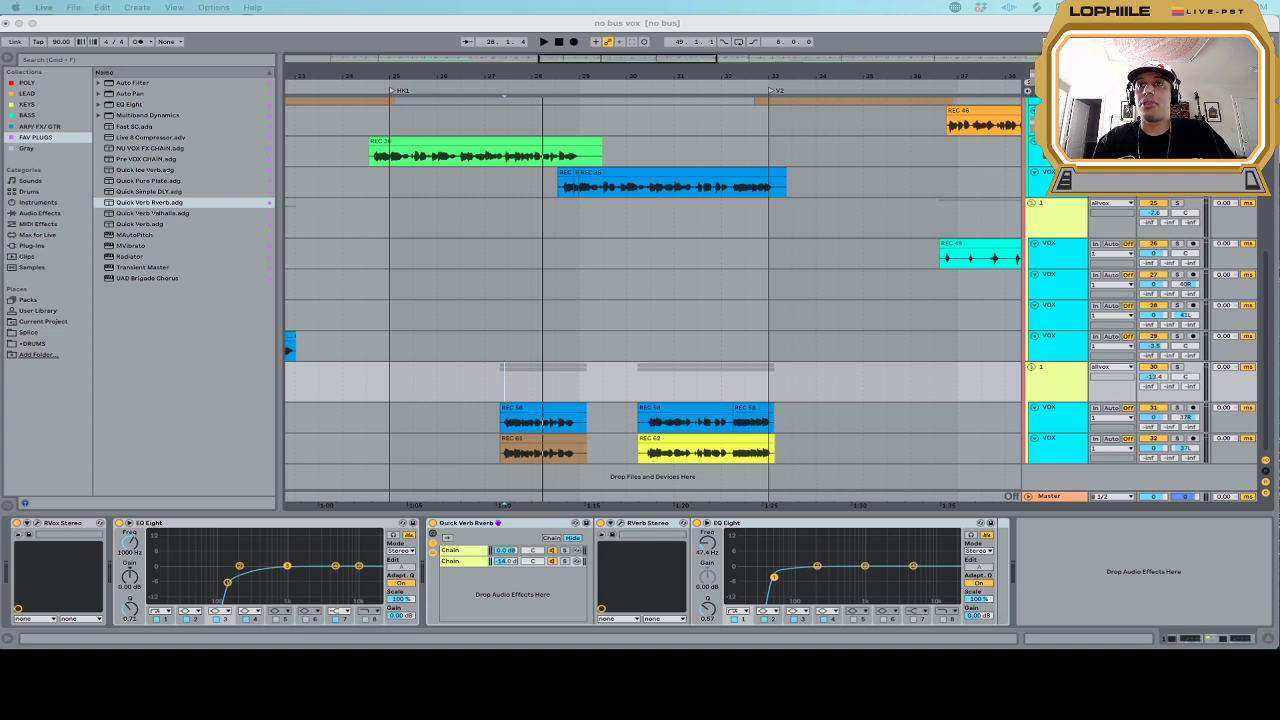
click(503, 377)
click(502, 379)
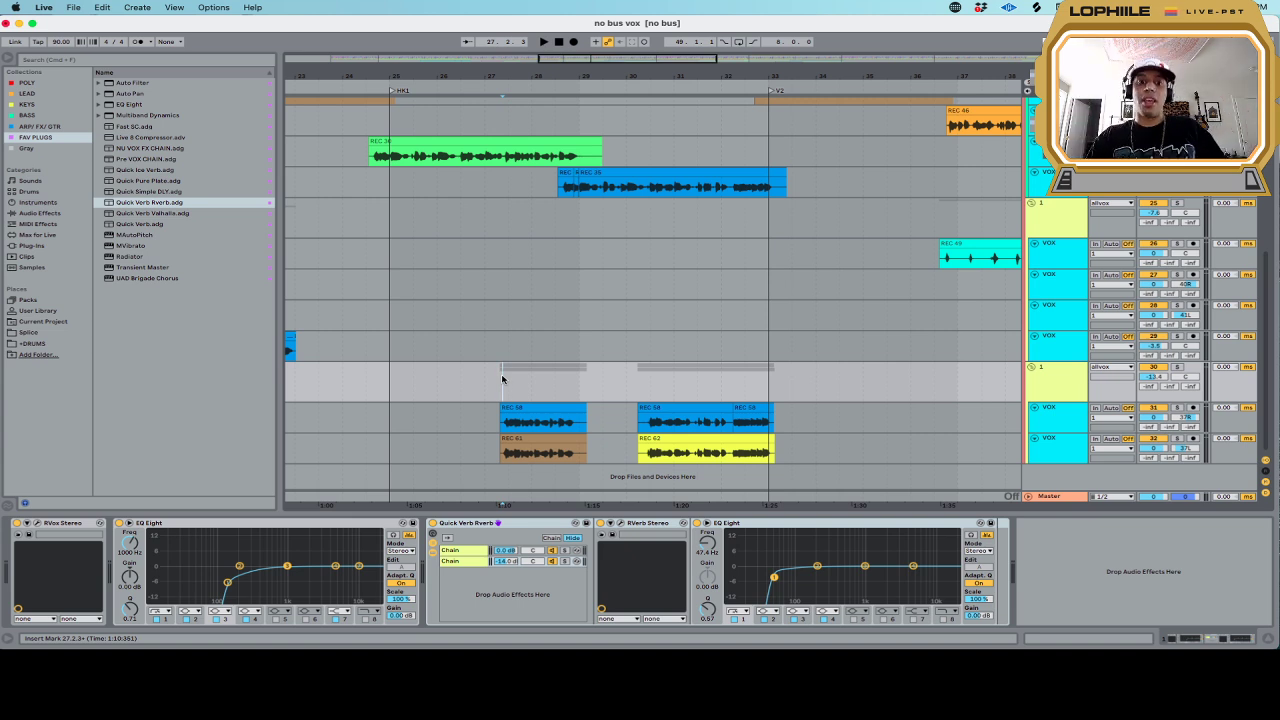
Unfold the purple Melody track and examine its arrangement across the song sections from HK1 to END
scroll(502, 378, up, 6)
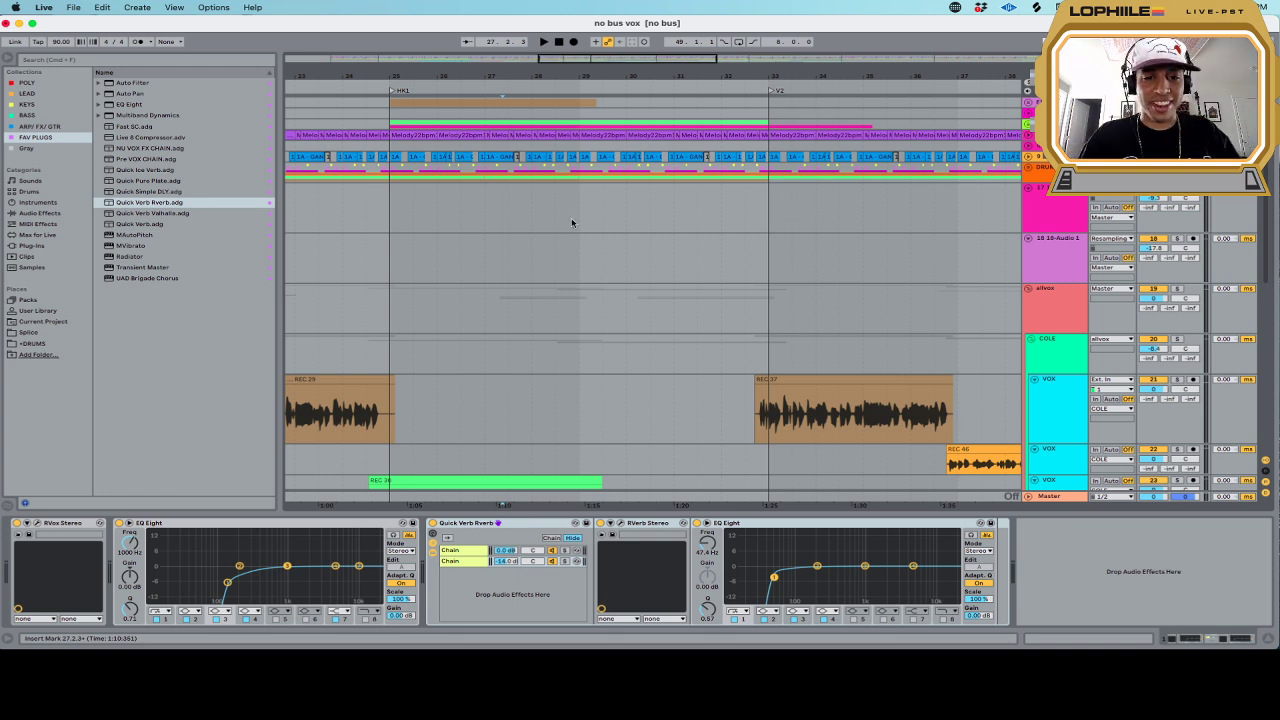
click(1028, 135)
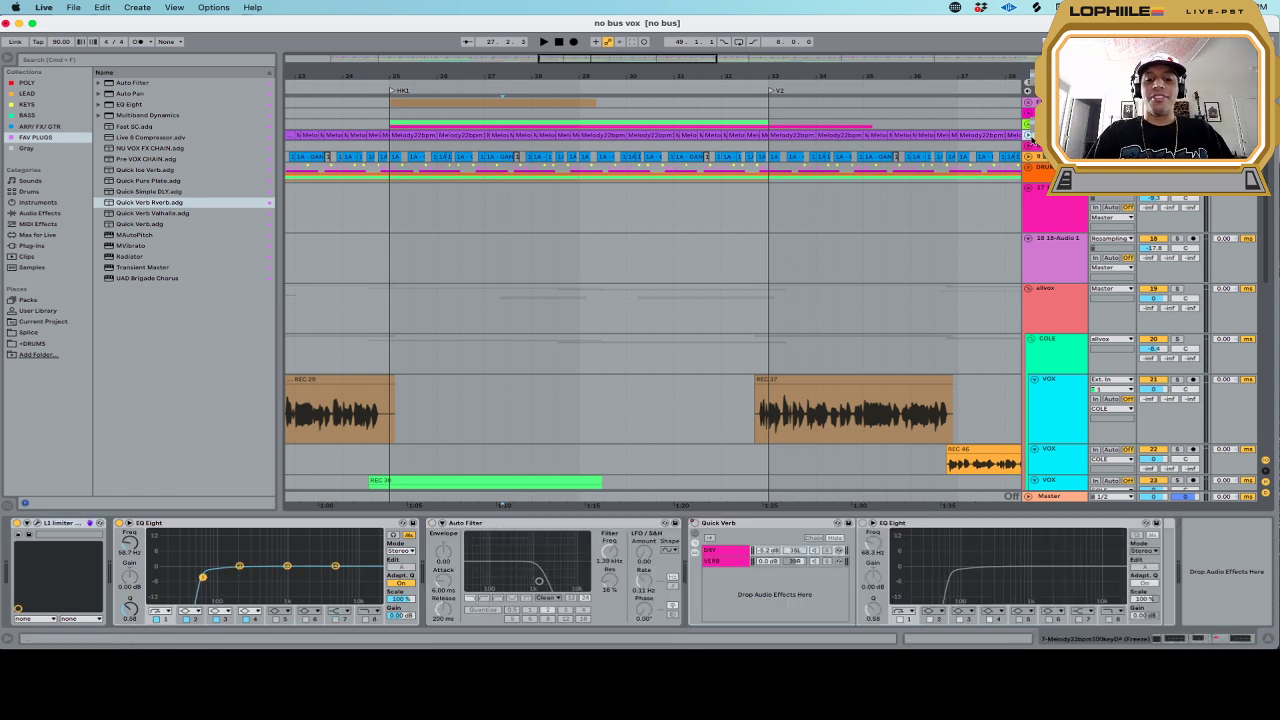
click(1028, 135)
click(387, 168)
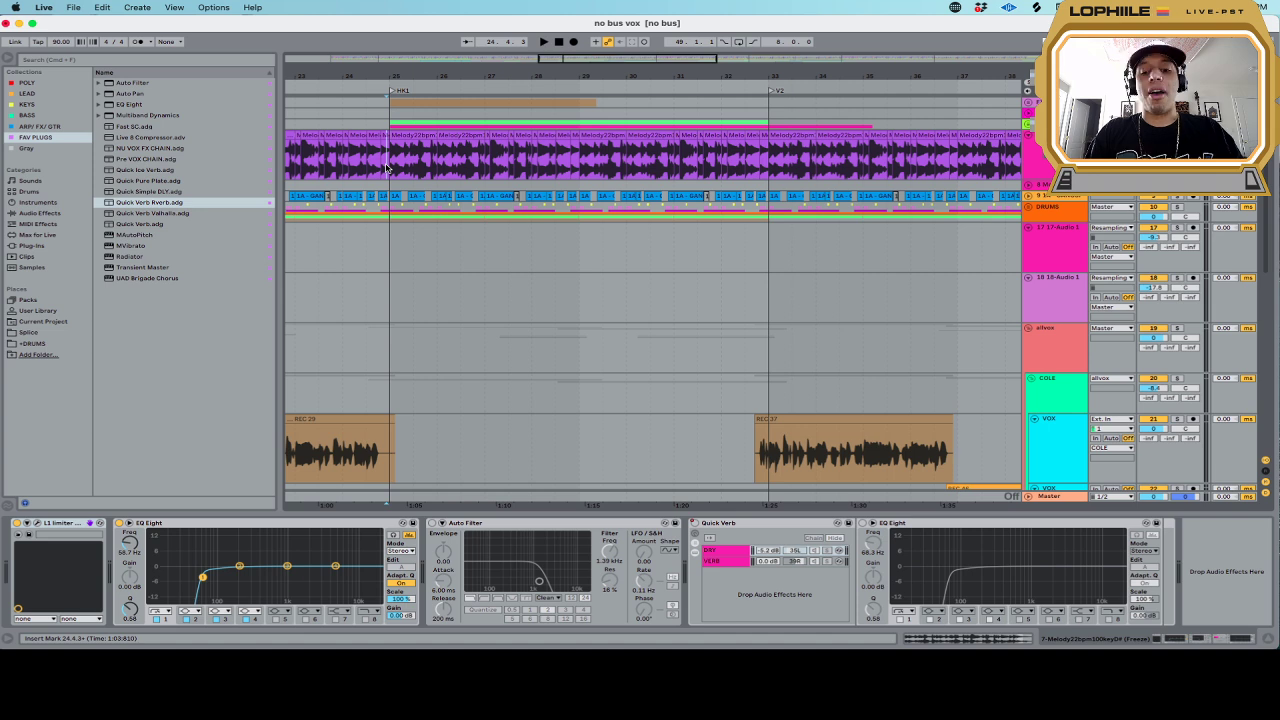
key(minus)
key(minus)
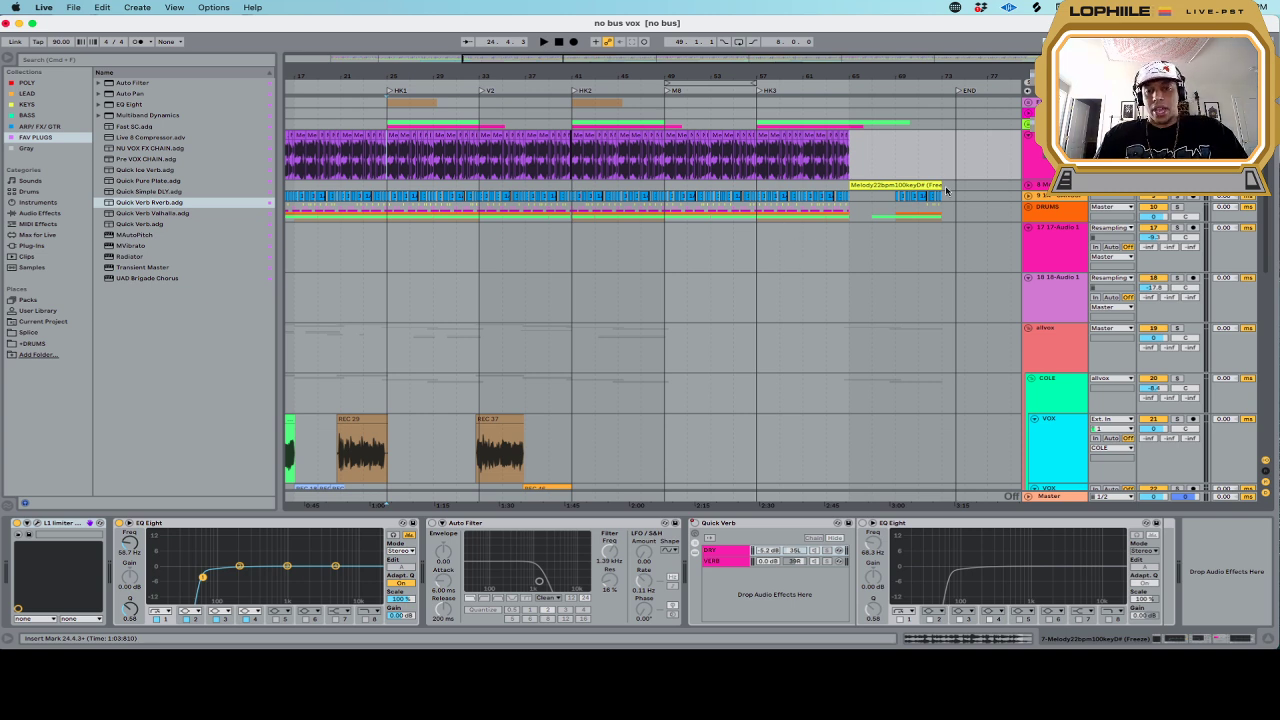
Play the HK1 section from 25.1.1 to about bar 27 and check the contents of the keys group
scroll(680, 266, up, 2)
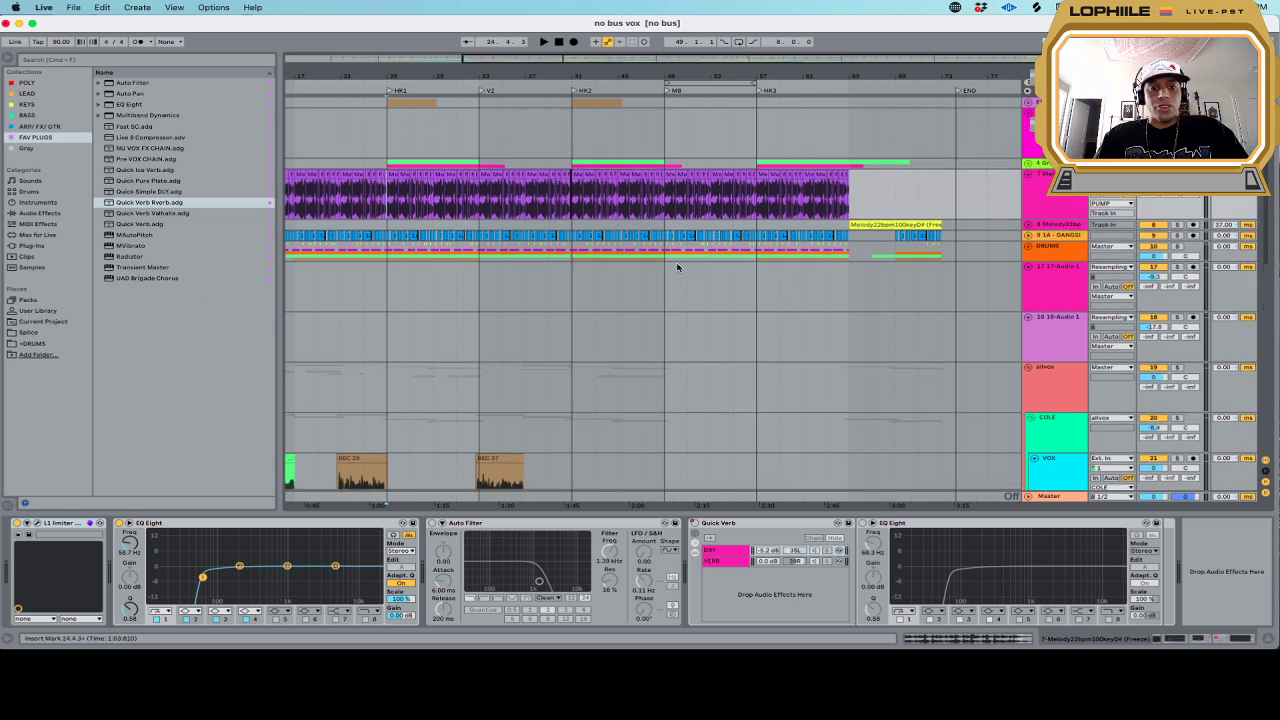
click(373, 134)
click(386, 134)
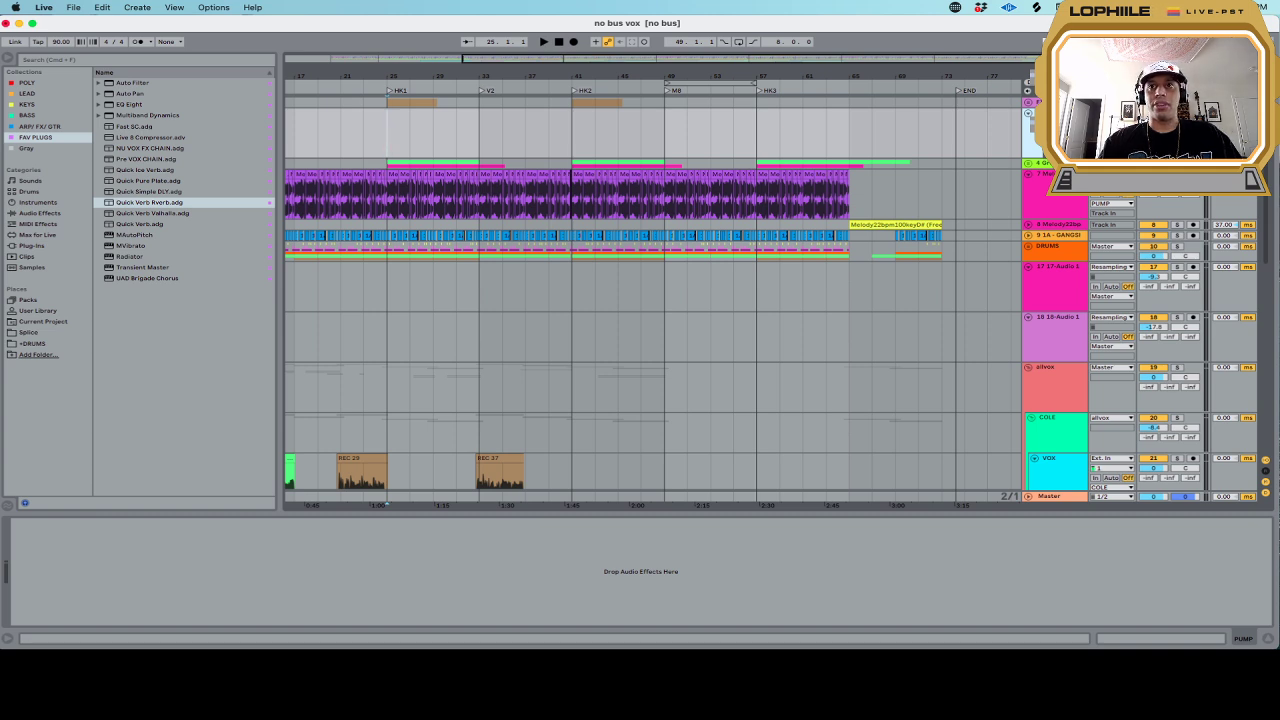
key(space)
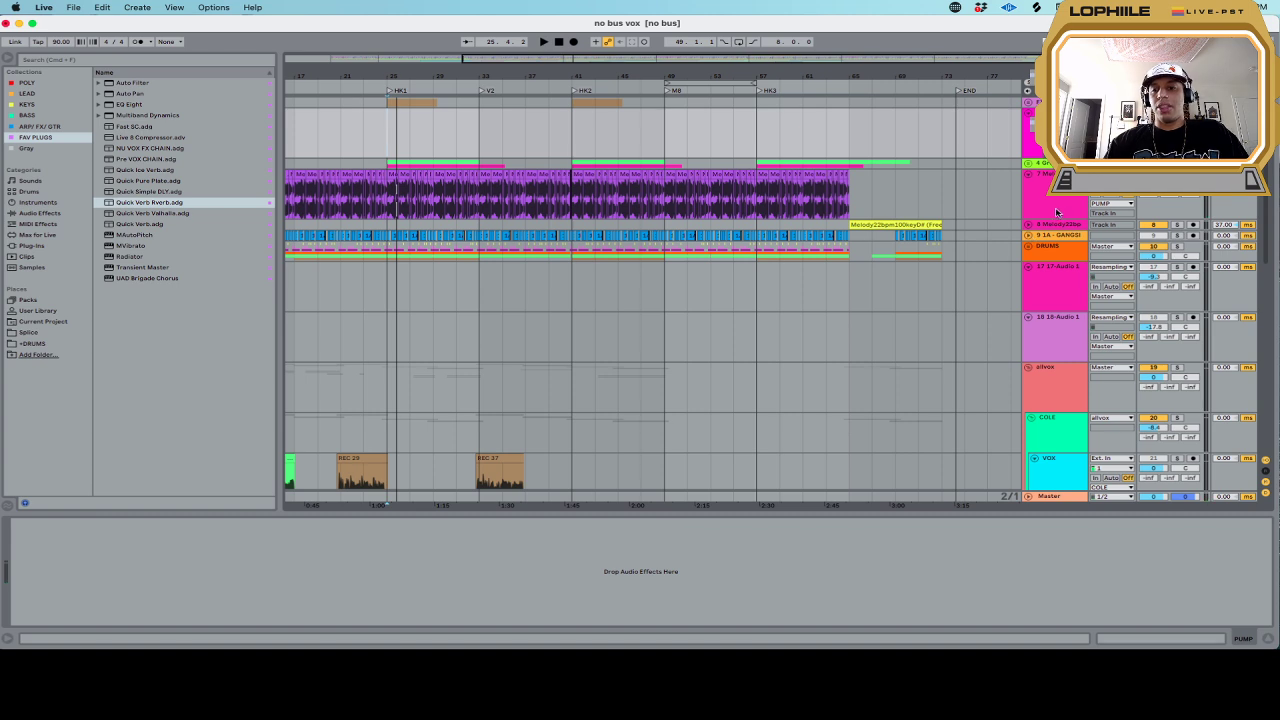
click(1030, 166)
click(1029, 164)
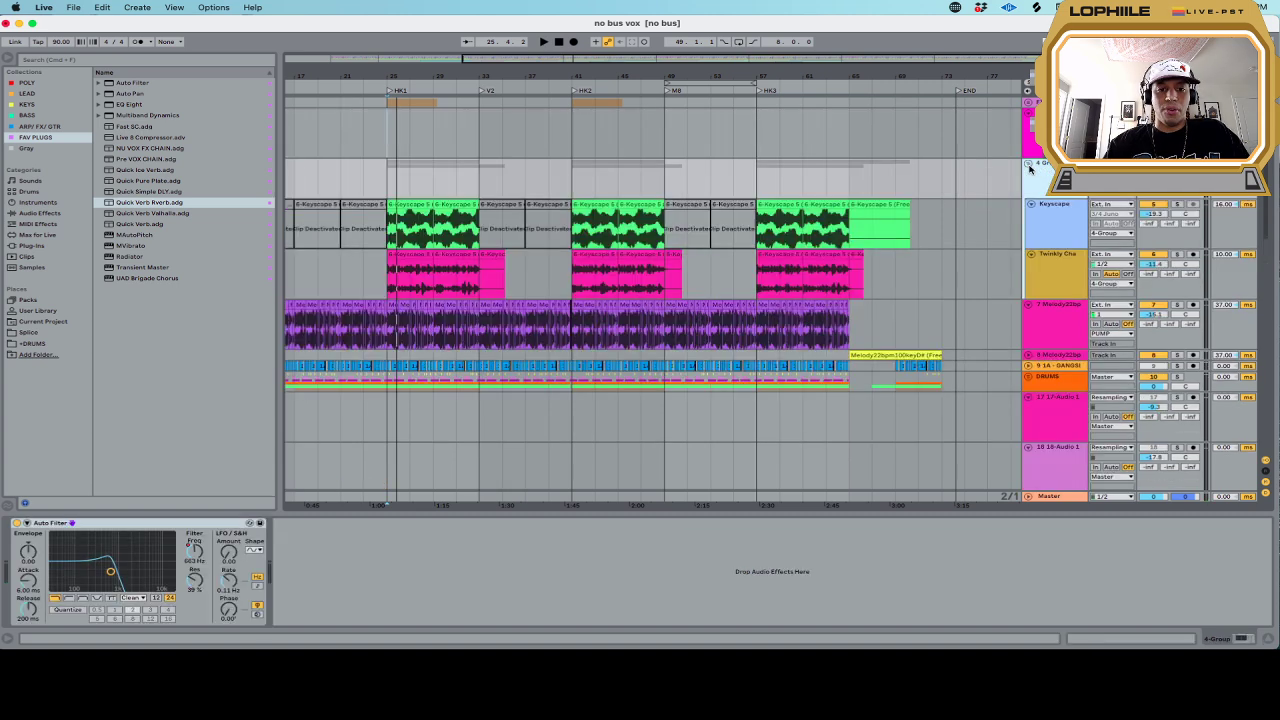
click(1029, 164)
key(space)
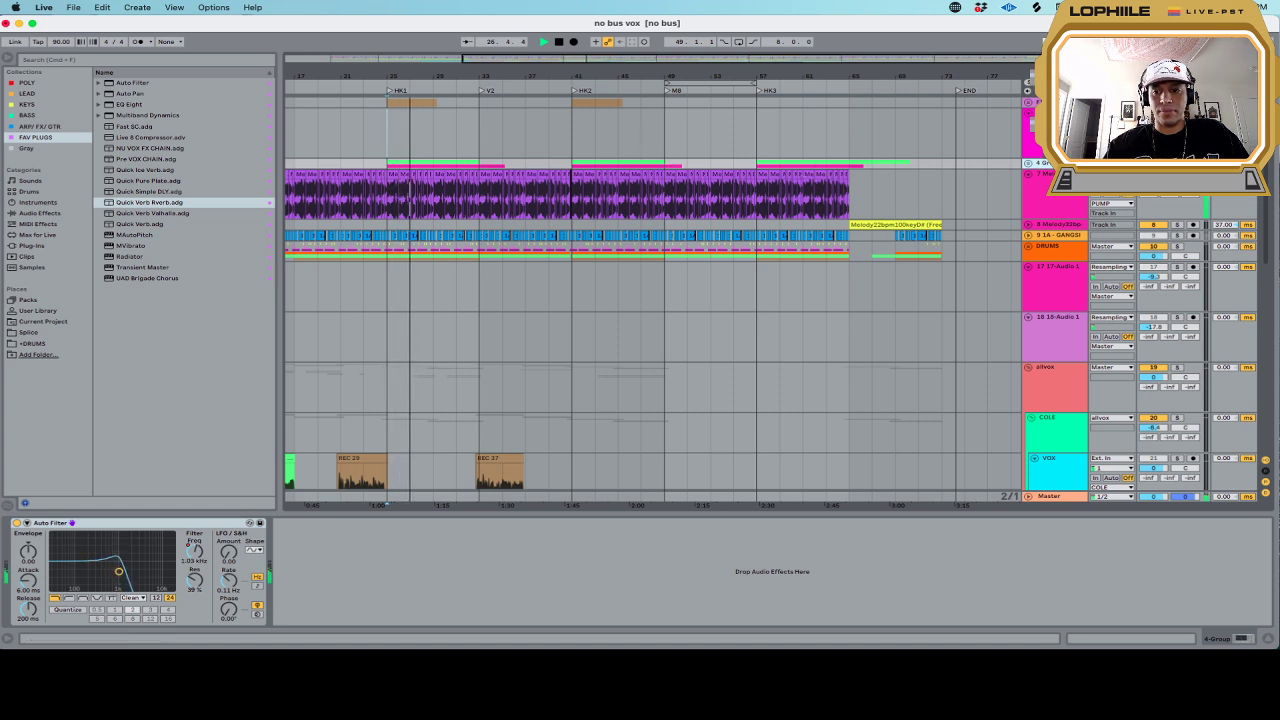
key(space)
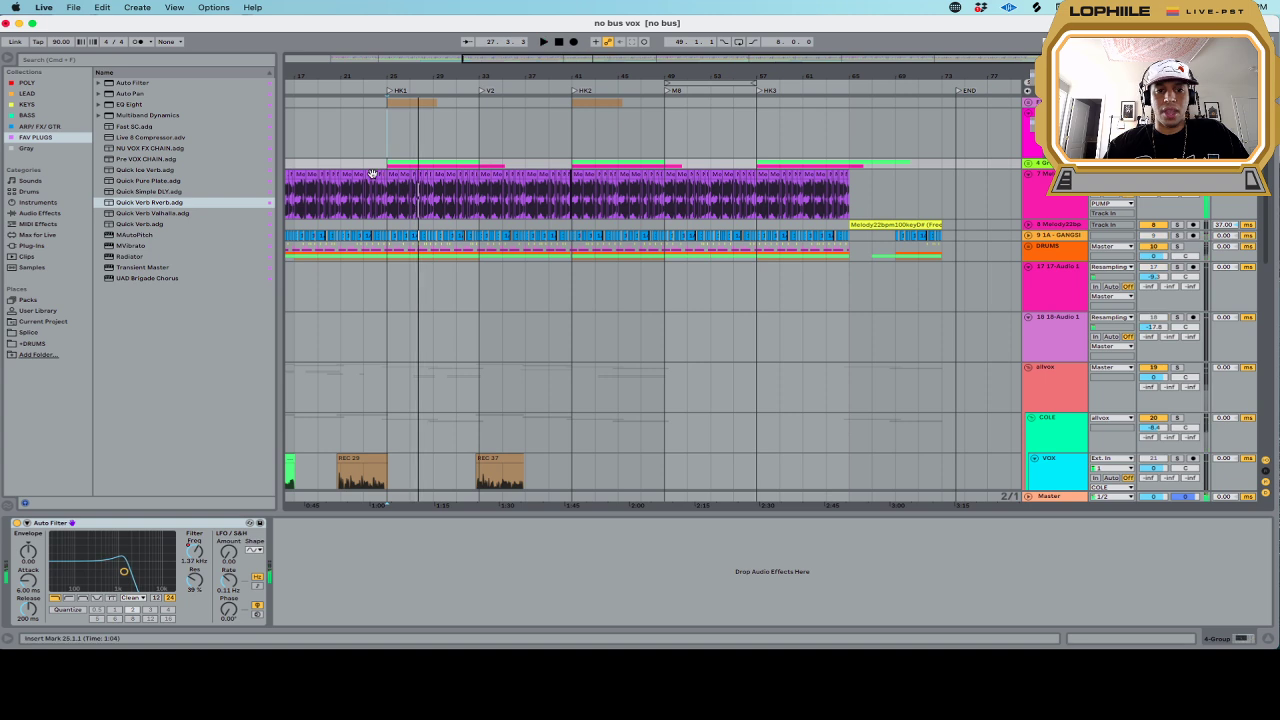
Find the Trackspacer plug-in, add it to the PUMP group and set its sidechain input to allvox
click(400, 135)
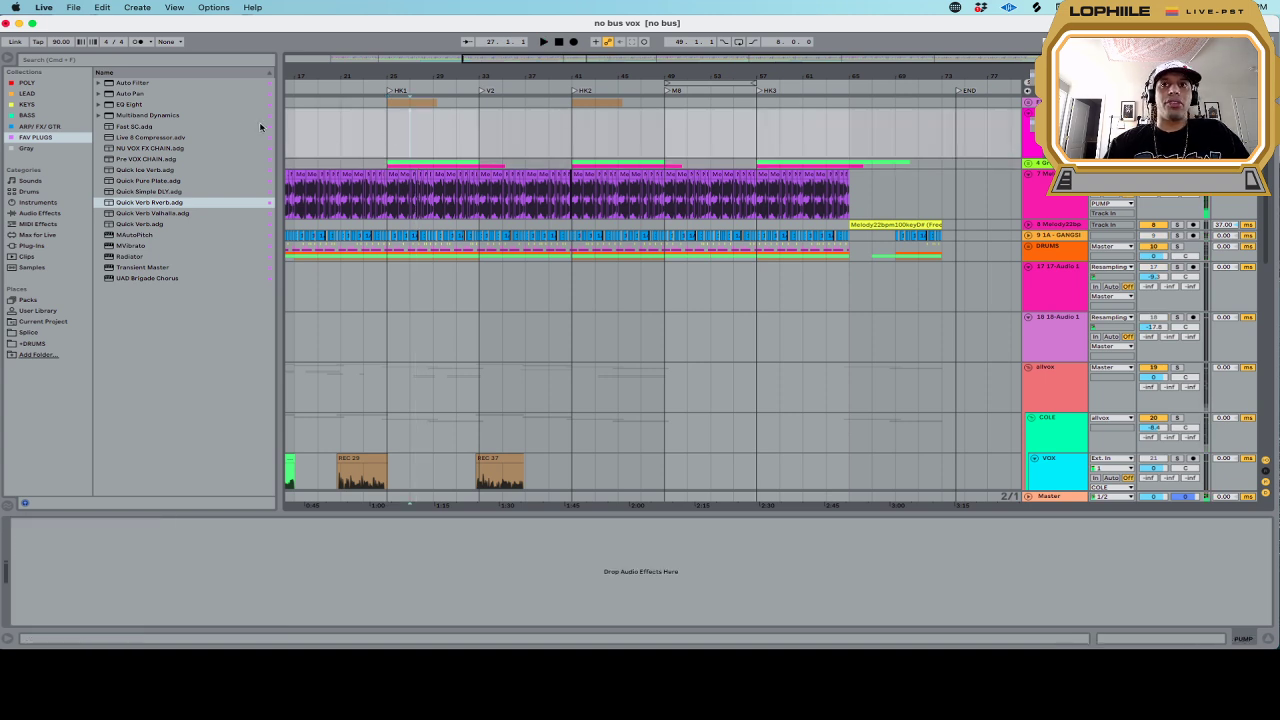
click(91, 60)
text(track)
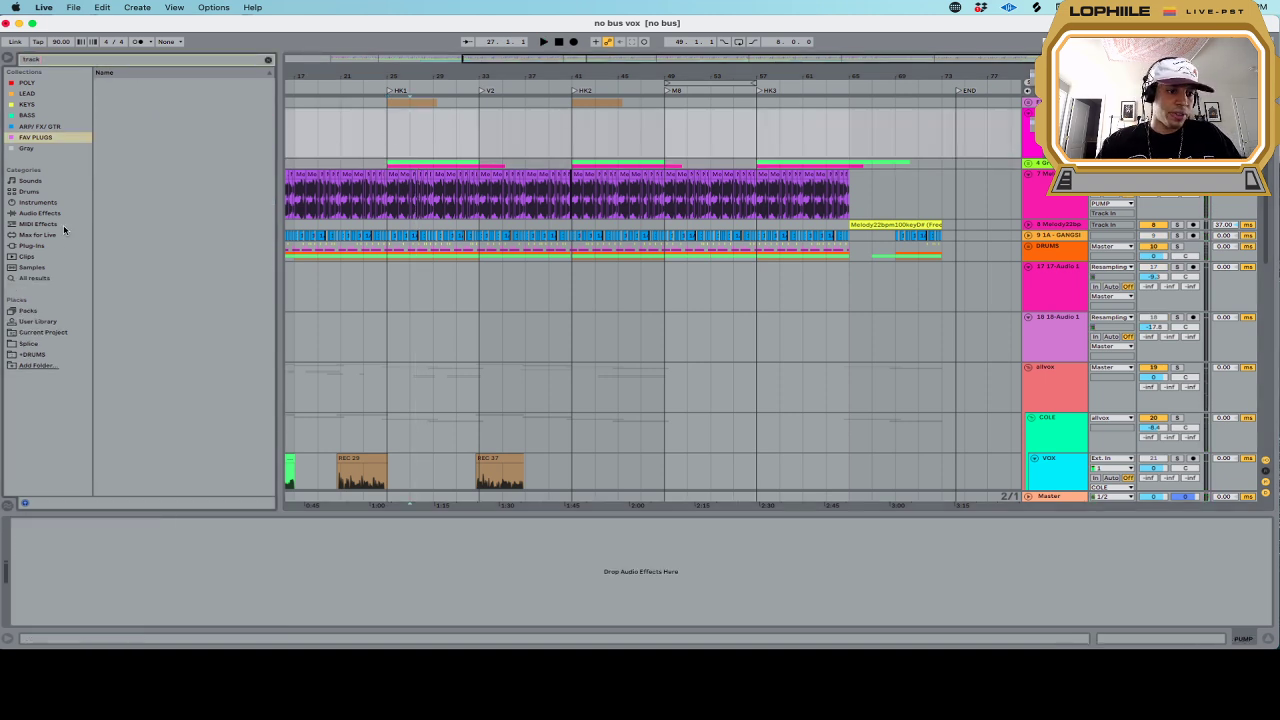
click(48, 248)
drag(144, 160, 426, 130)
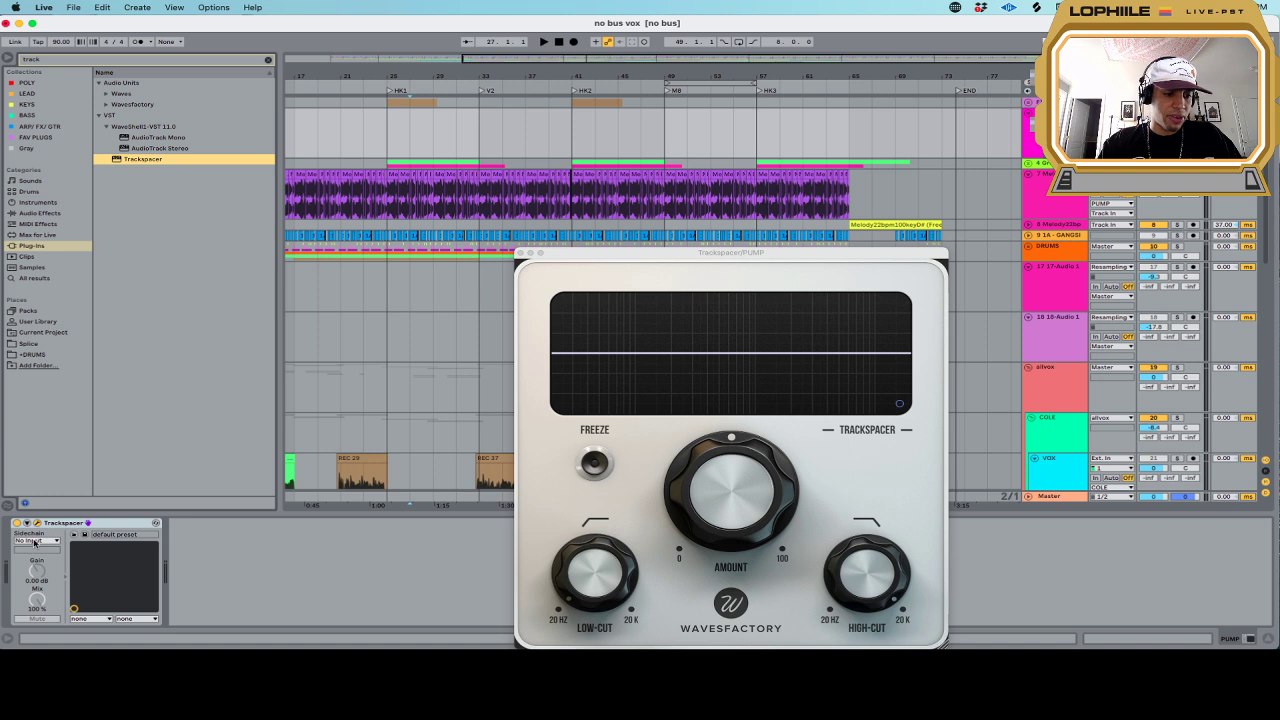
click(34, 541)
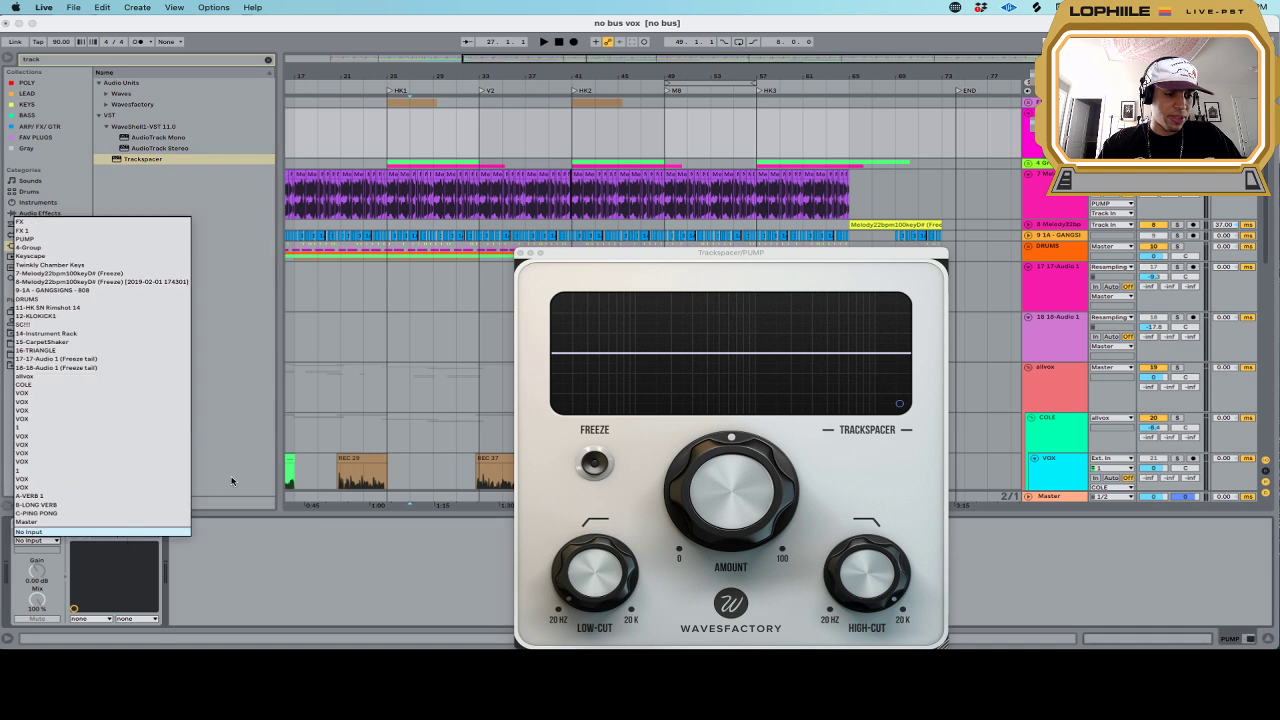
click(149, 377)
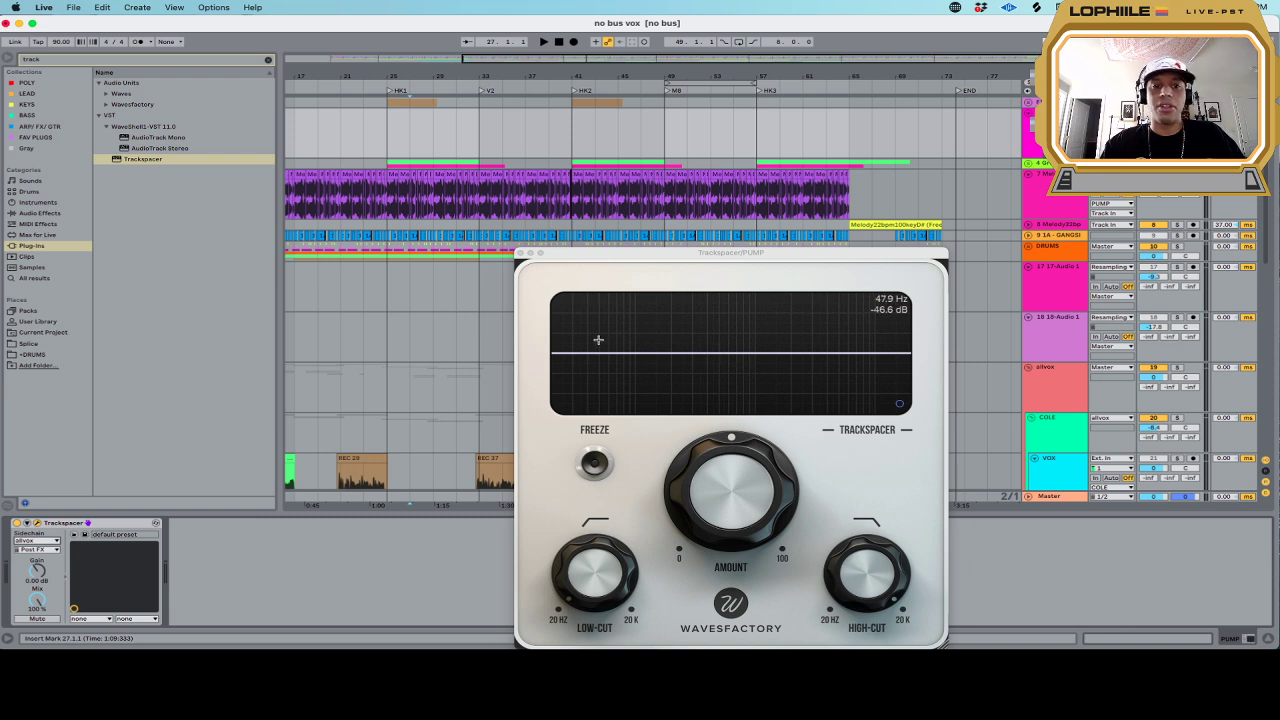
Set Trackspacer's amount to 5.3% while playing the HK1 section from 27.1.1
key(space)
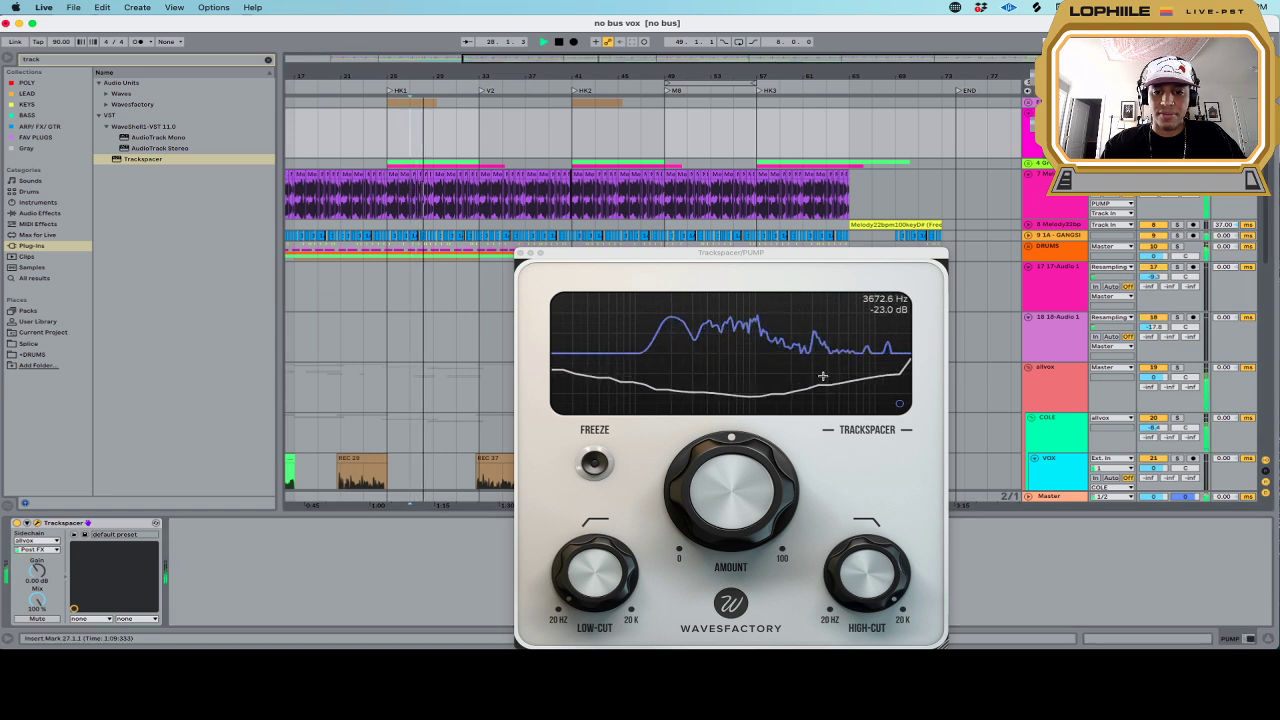
key(space)
mouse_move(755, 470)
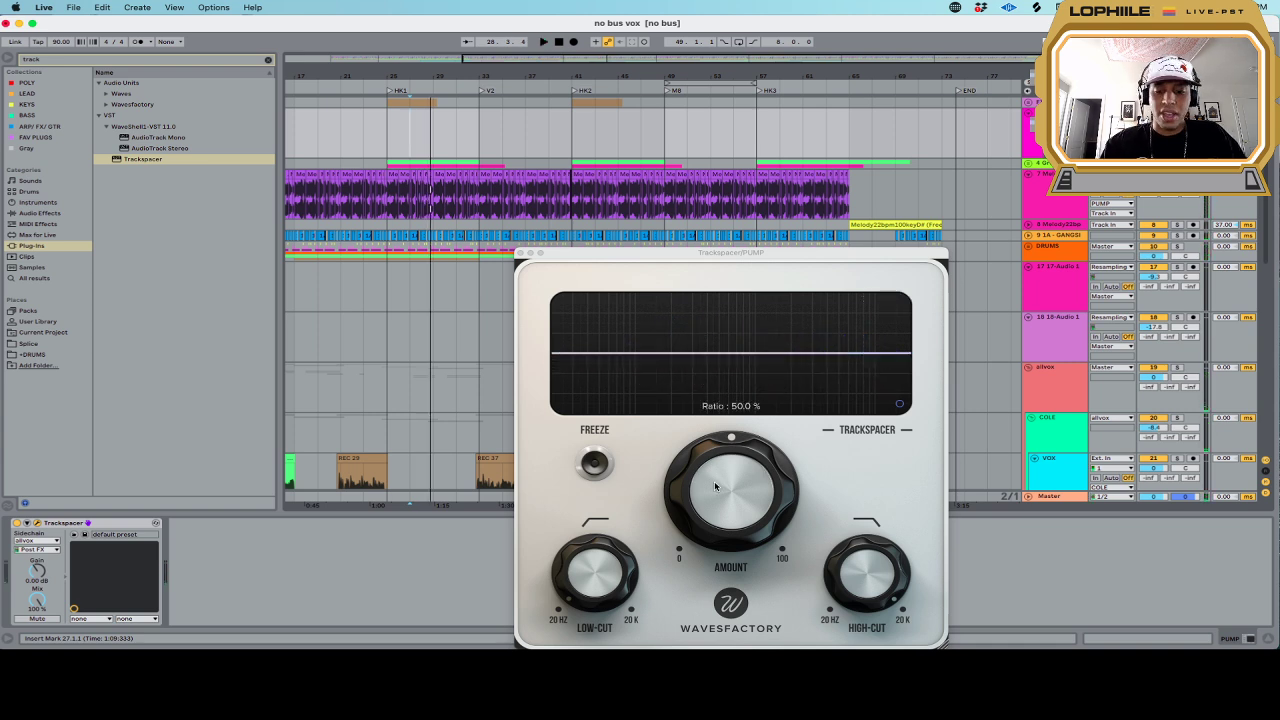
drag(710, 478, 705, 523)
key(space)
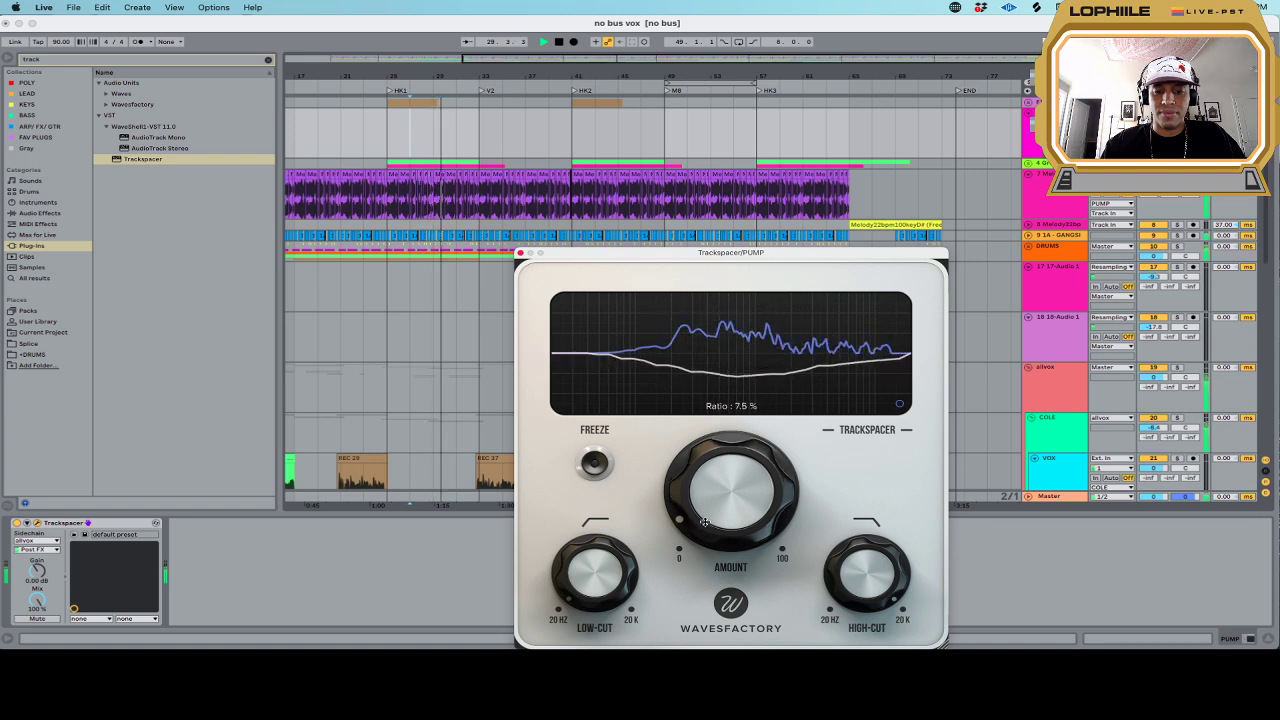
drag(705, 522, 705, 529)
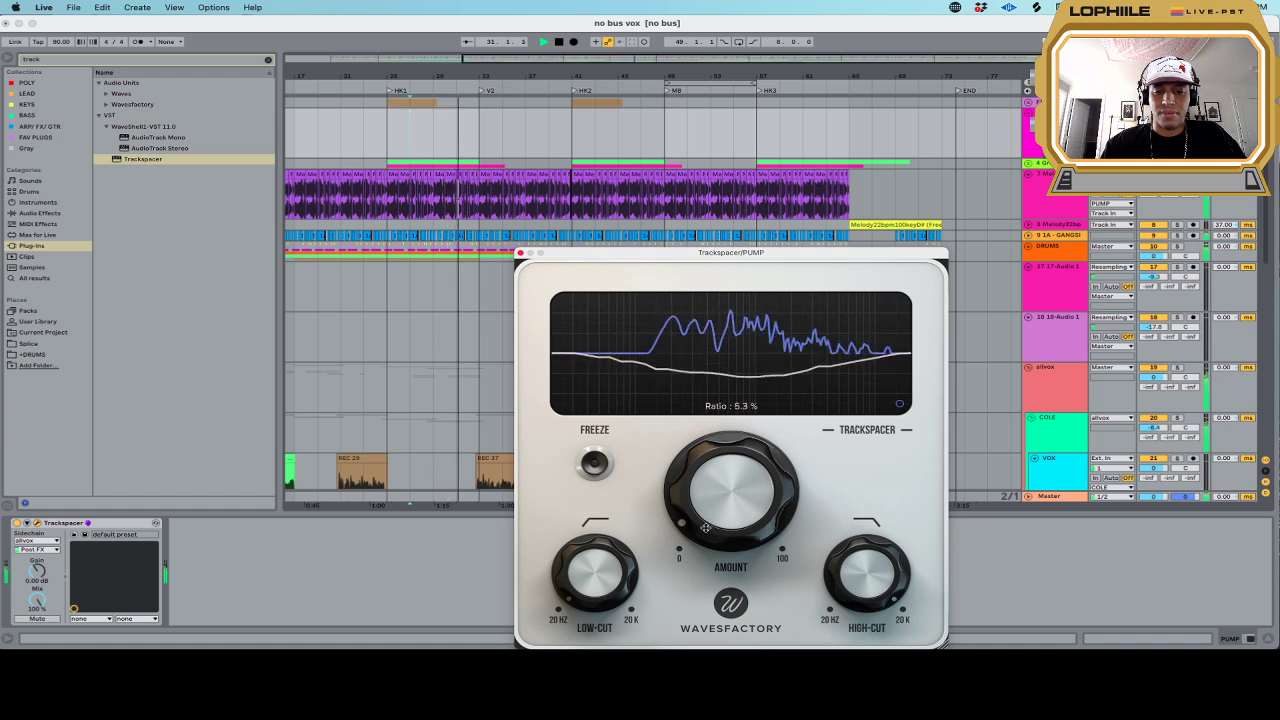
key(space)
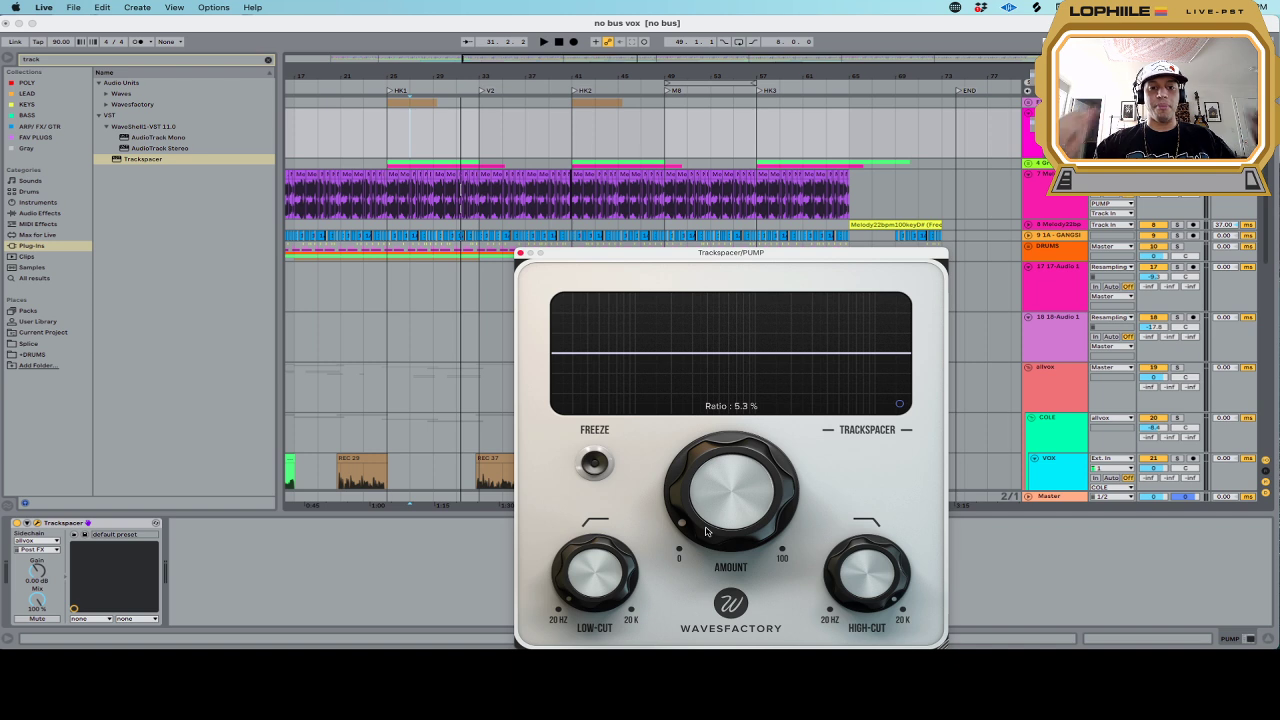
Adjust Trackspacer's high-cut and raise its low-cut to exclude the lowest frequencies of the PUMP group from ducking
scroll(486, 423, down, 5)
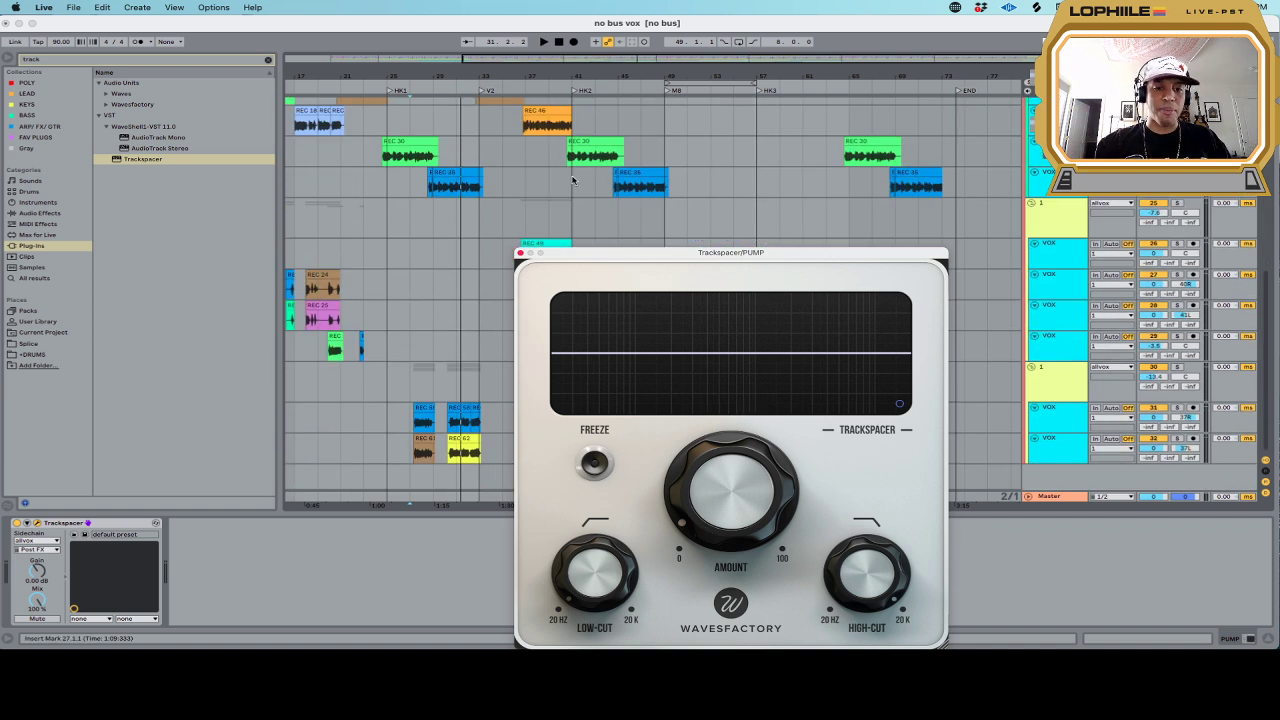
scroll(503, 183, down, 2)
scroll(503, 183, up, 2)
scroll(491, 180, down, 4)
scroll(486, 175, up, 4)
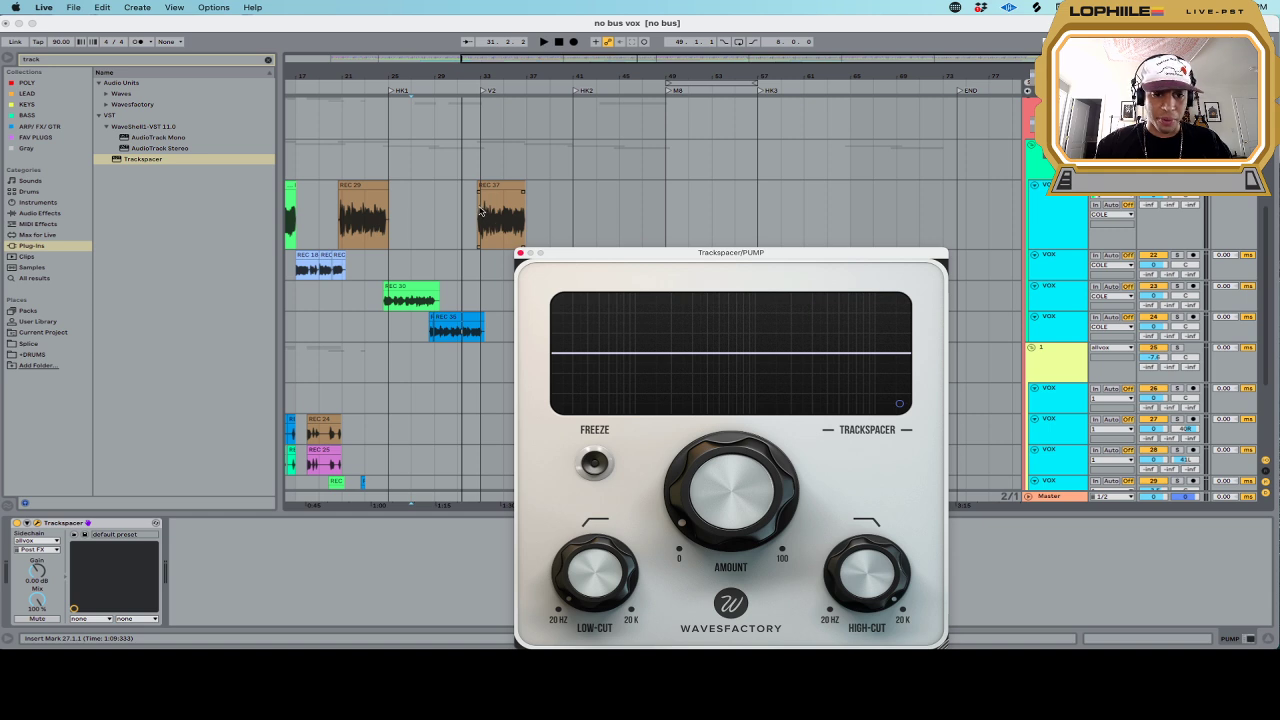
scroll(487, 225, up, 8)
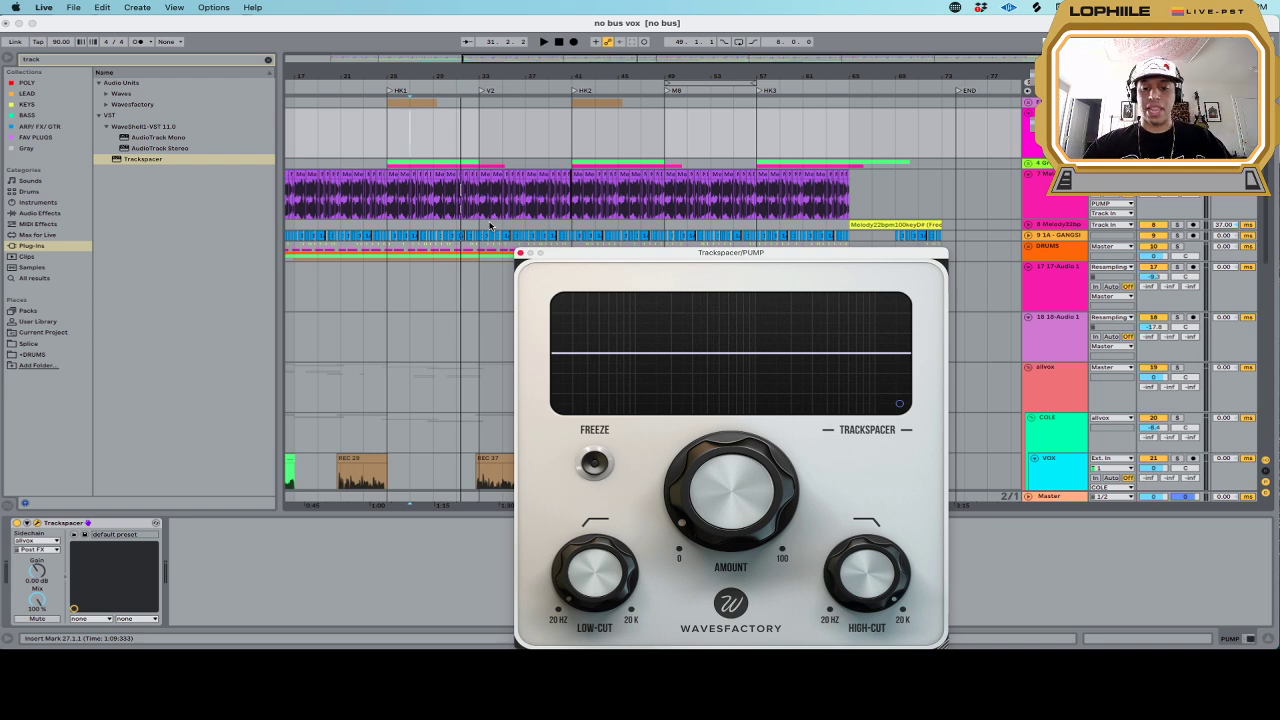
mouse_move(872, 572)
mouse_down()
mouse_move(847, 594)
mouse_move(895, 580)
mouse_move(879, 579)
mouse_move(890, 552)
mouse_move(889, 576)
mouse_up()
drag(587, 600, 585, 558)
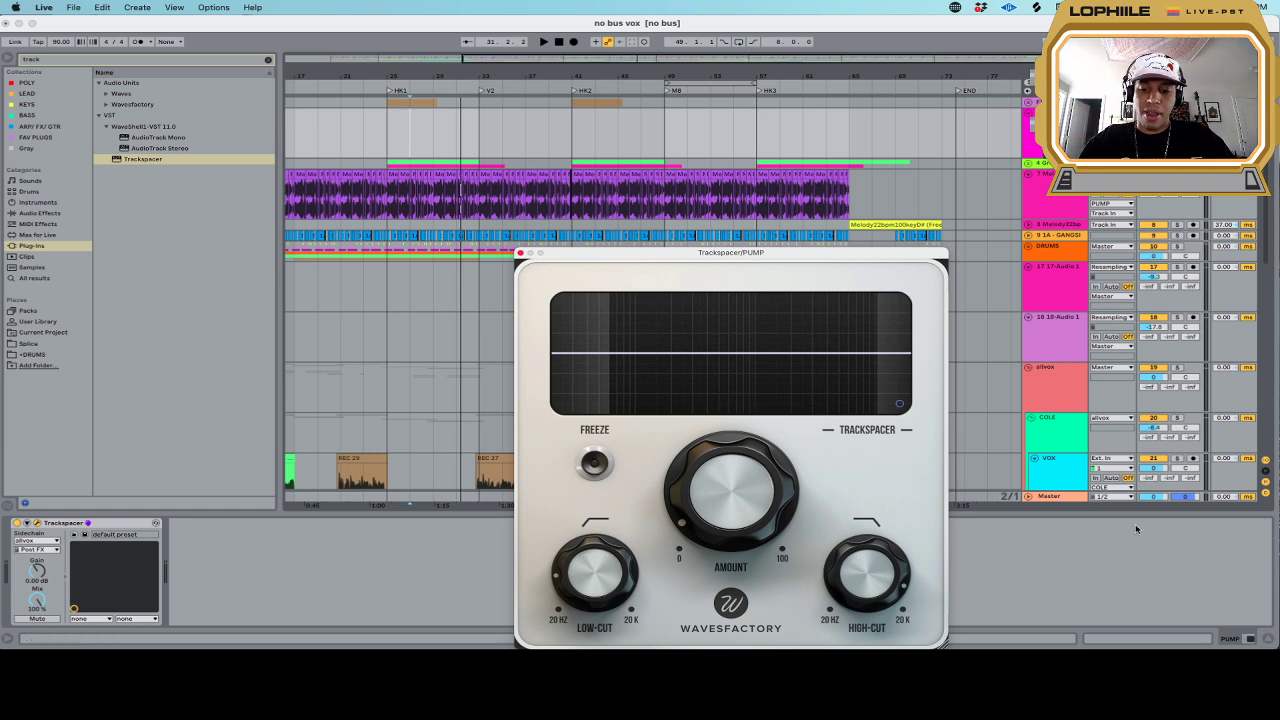
Inspect the FabFilter Pro-L limiter settings on the Master track and close its window
click(1055, 497)
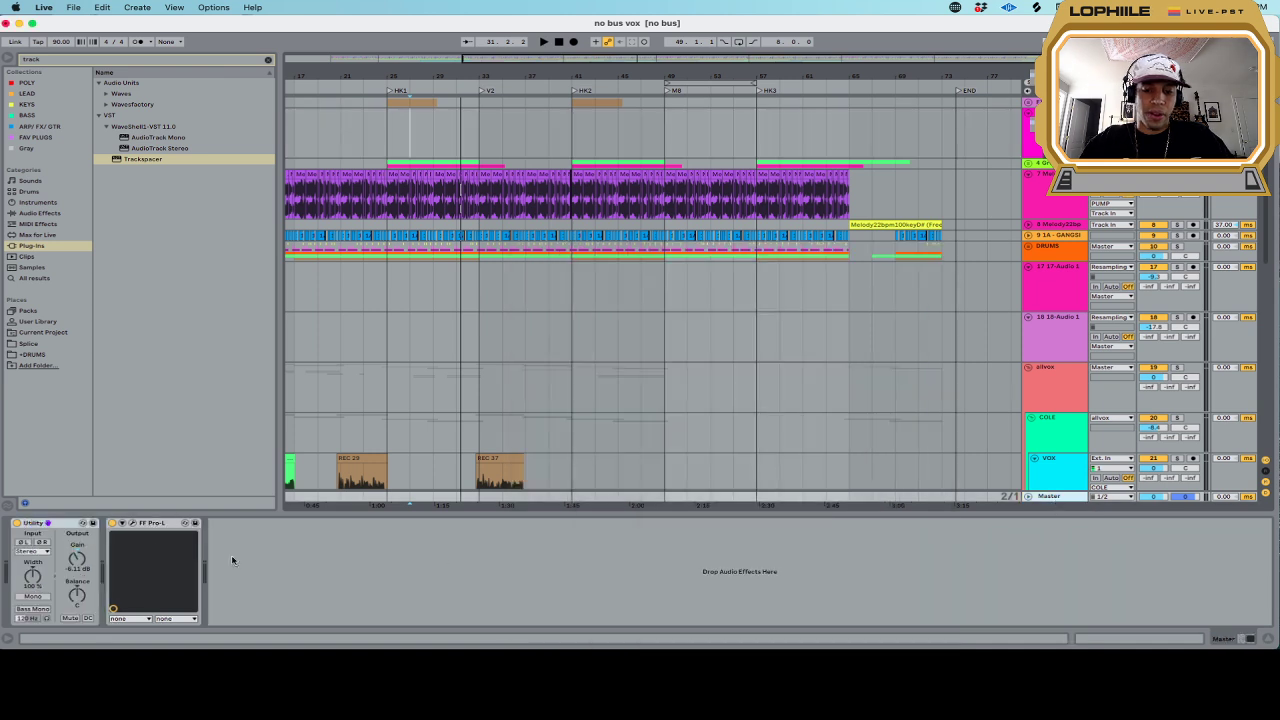
click(131, 526)
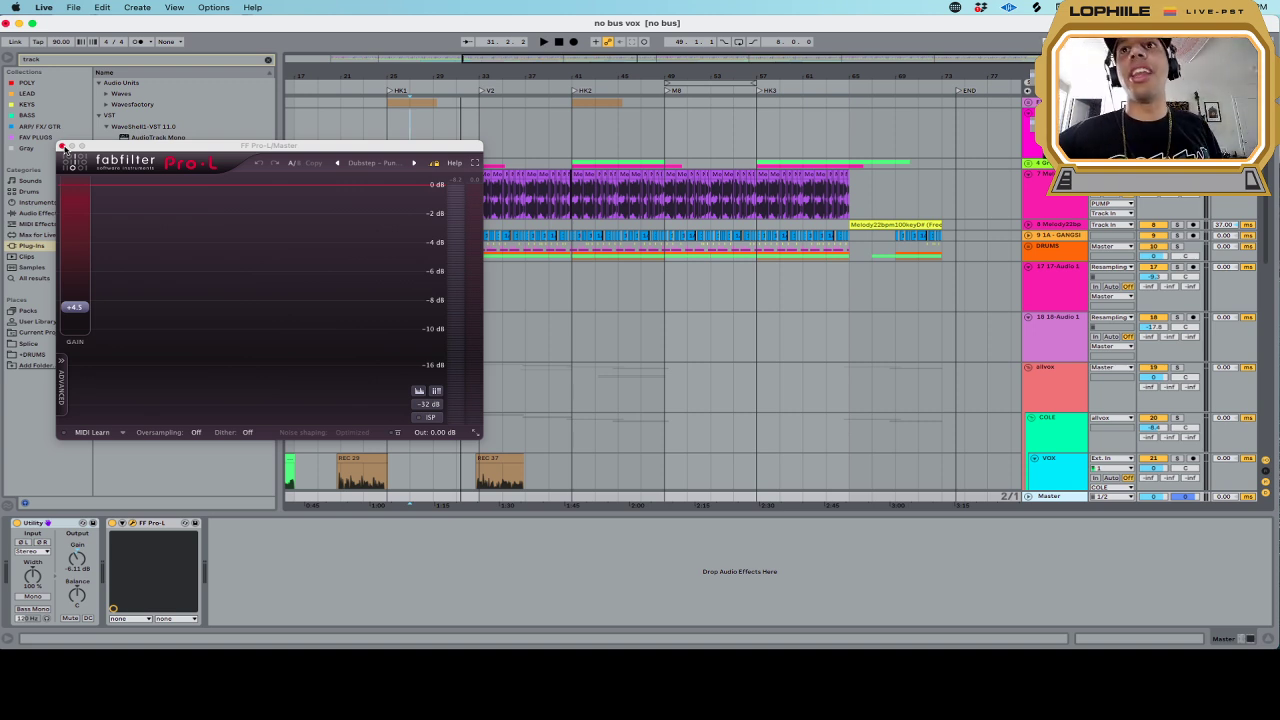
click(62, 147)
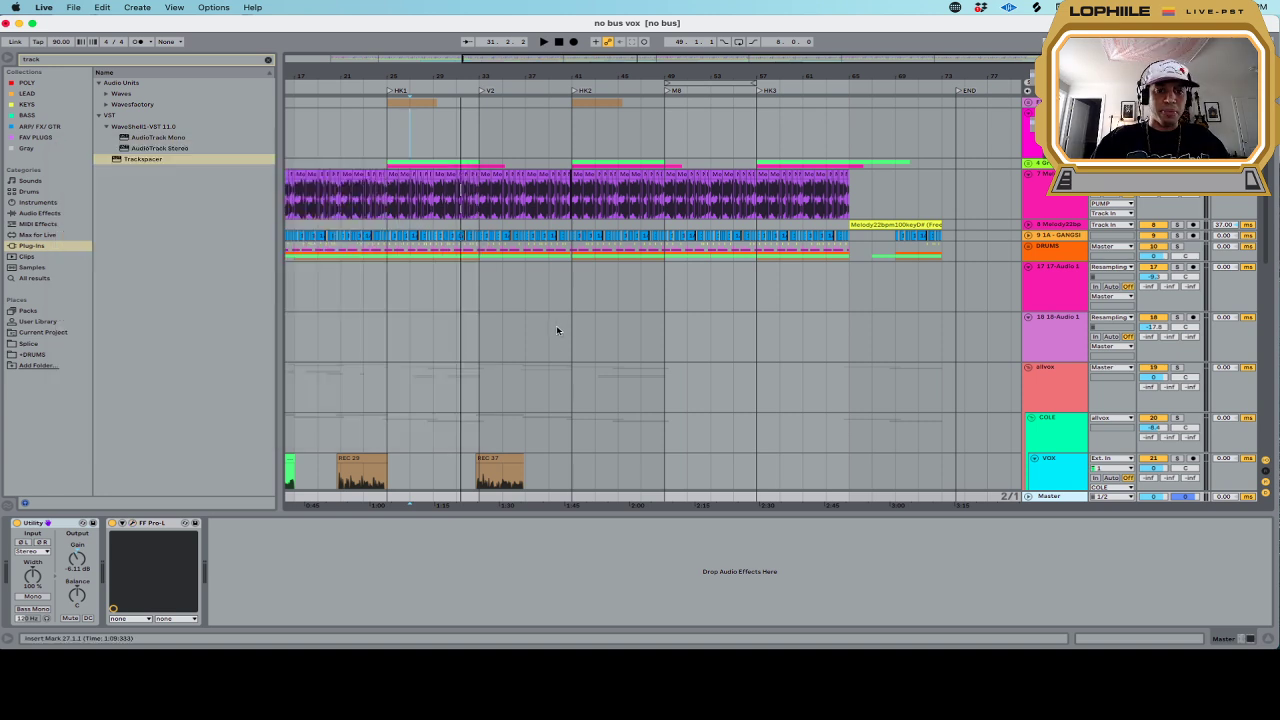
Examine how the lead and background vocal clips are laid out across the song sections from START to HK2
scroll(548, 328, down, 6)
scroll(561, 329, down, 2)
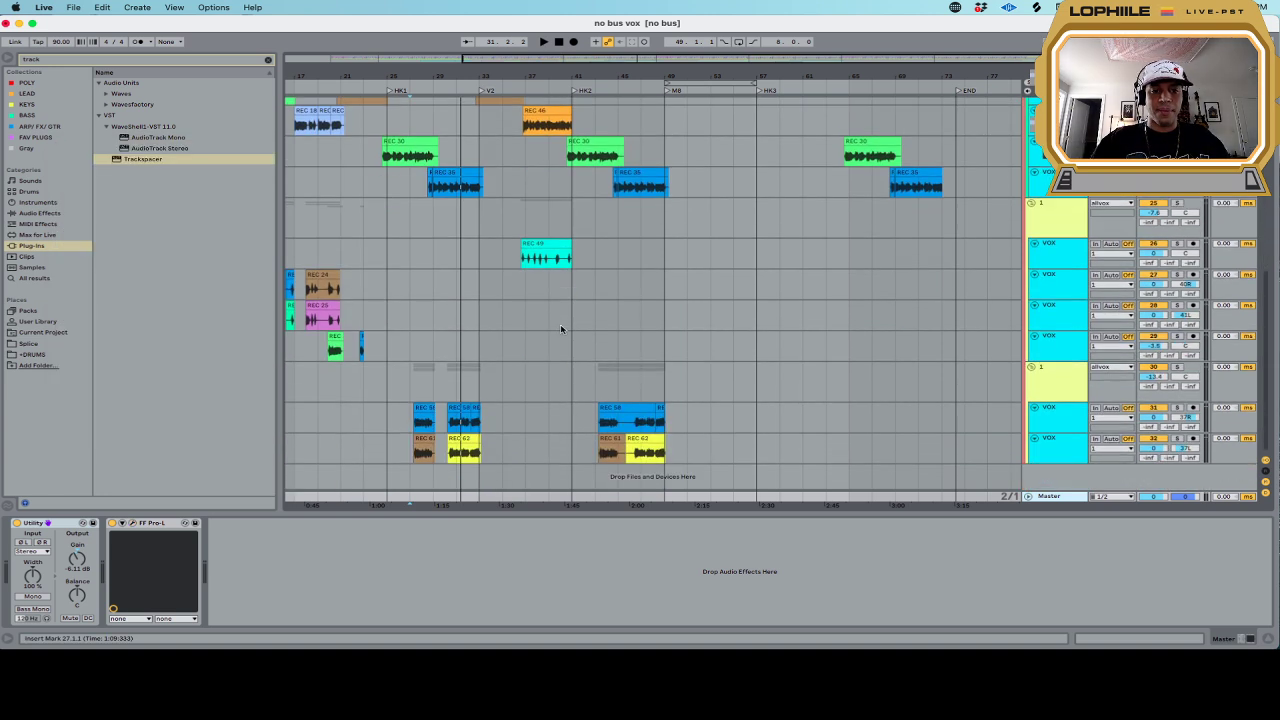
scroll(560, 324, left, 4)
scroll(560, 324, up, 6)
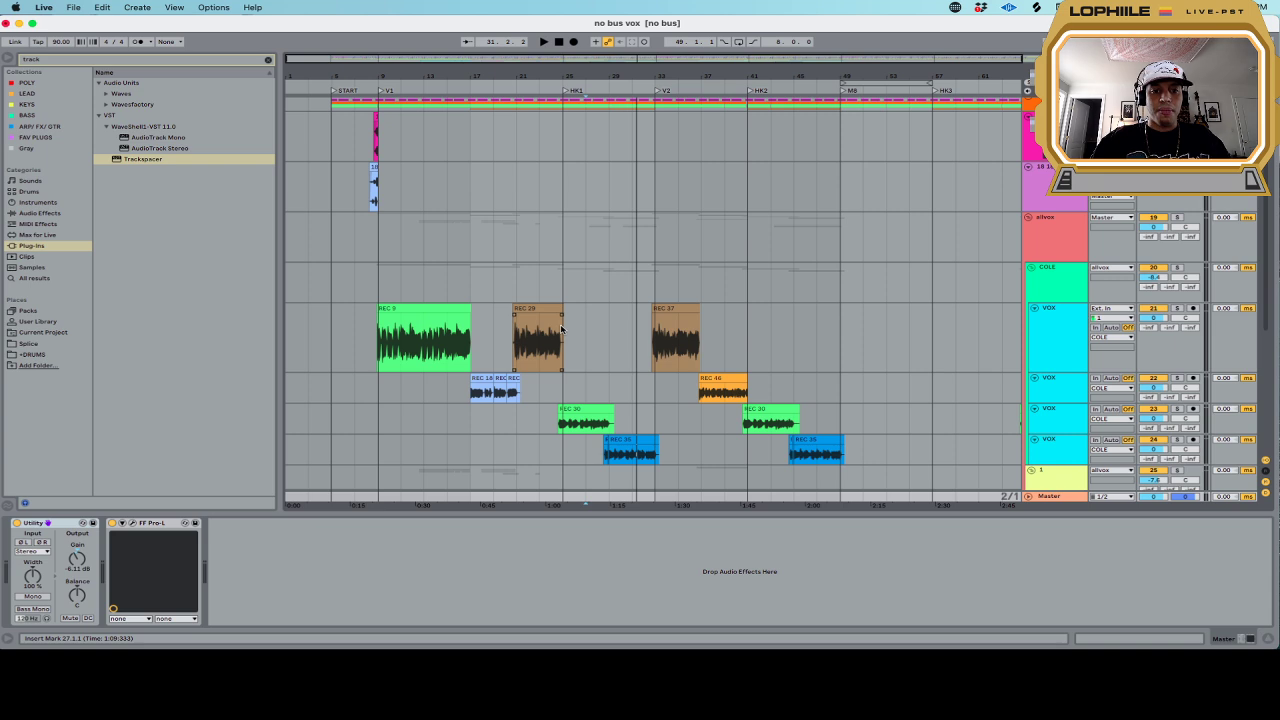
scroll(561, 329, down, 3)
scroll(561, 329, down, 5)
scroll(561, 329, up, 9)
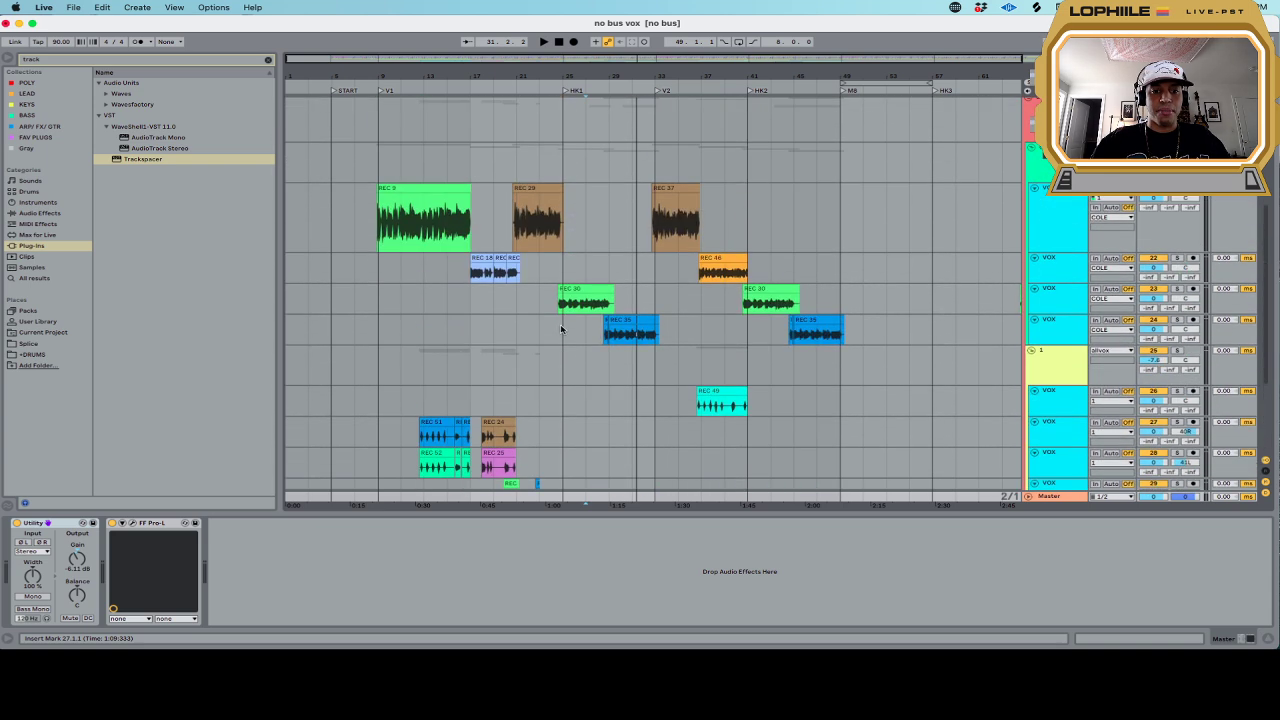
scroll(561, 329, up, 1)
scroll(560, 334, down, 3)
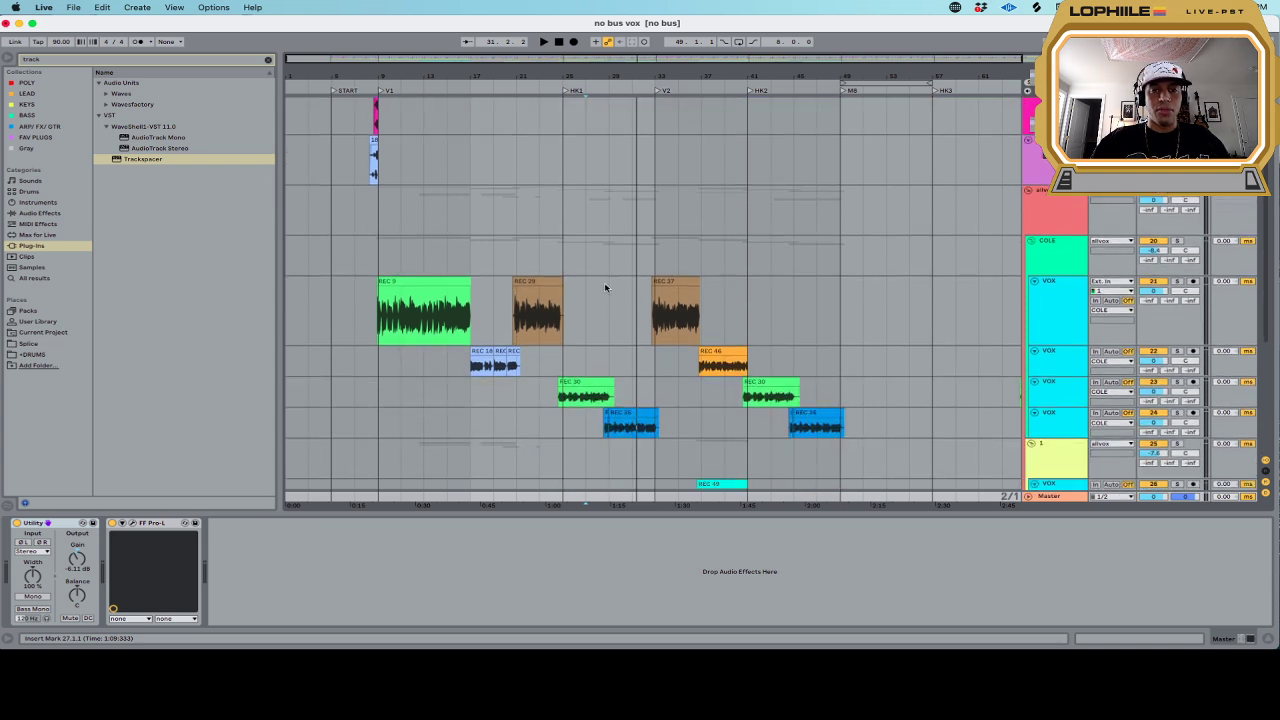
Inspect the vocal clips from bar 21 into HK1 and the device chains of the lead vocal group and the Master
click(520, 264)
click(520, 264)
key(plus)
key(plus)
key(plus)
key(plus)
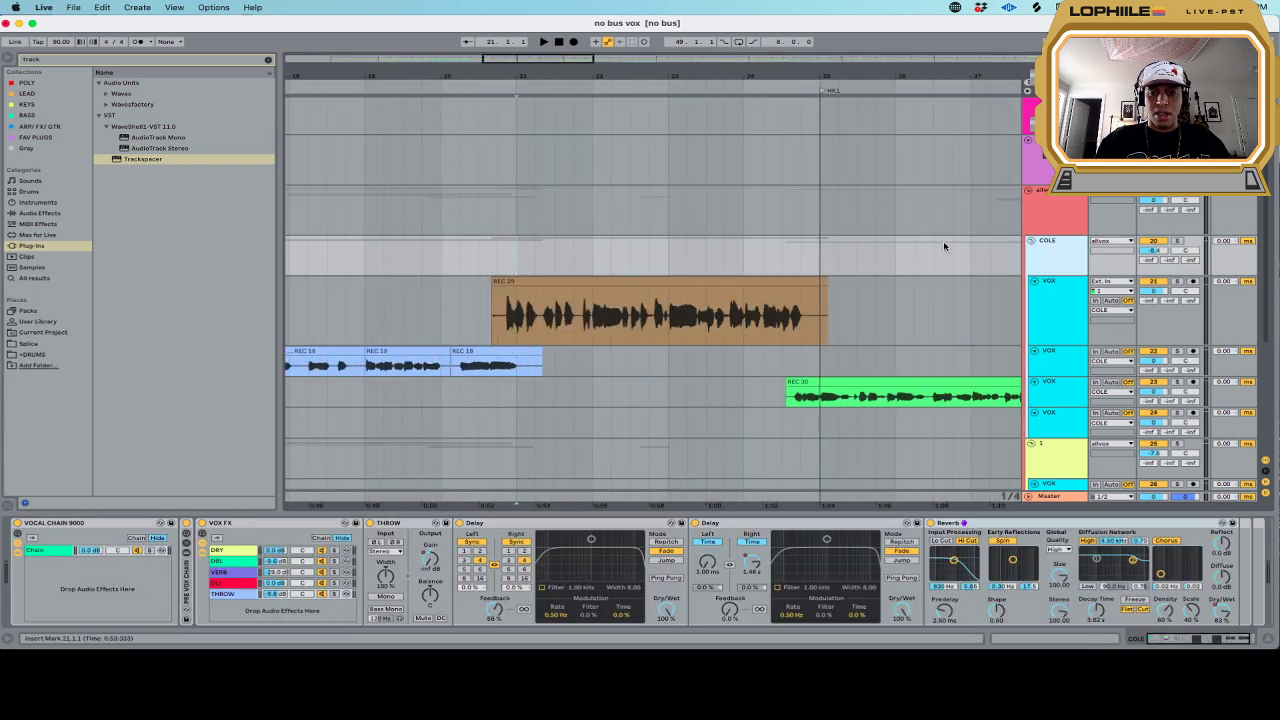
click(829, 217)
key(minus)
key(minus)
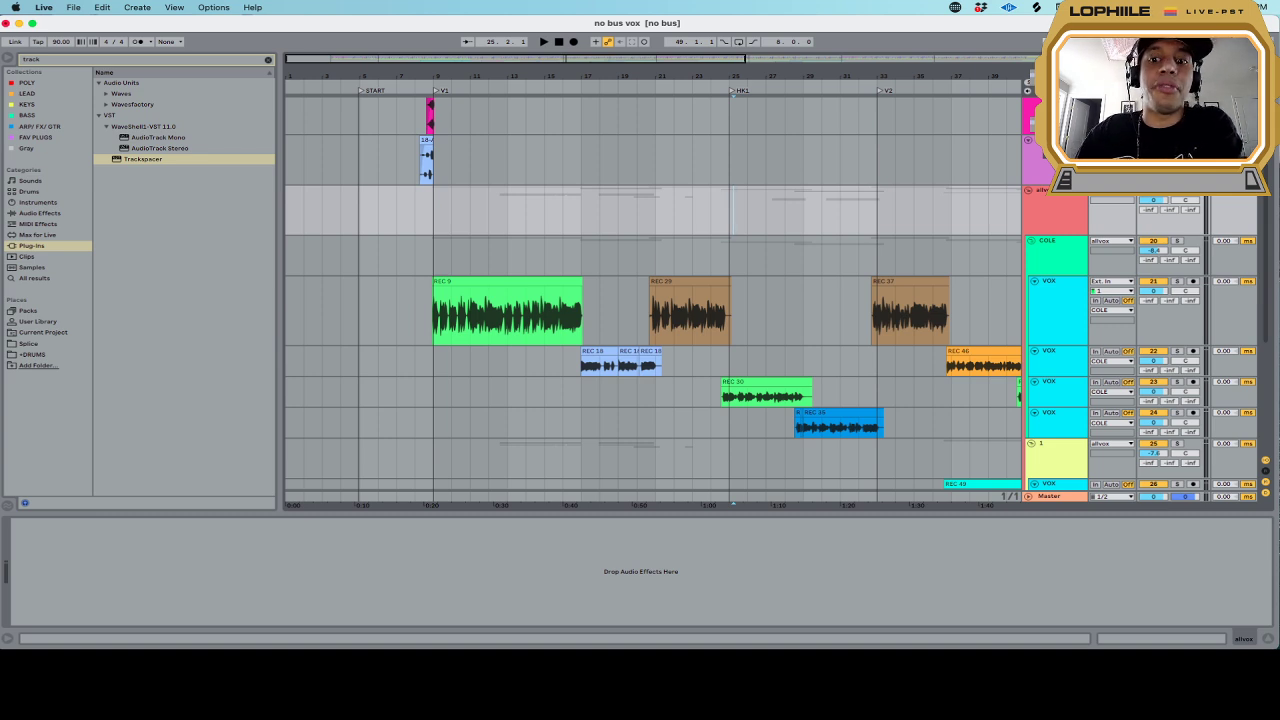
click(1061, 500)
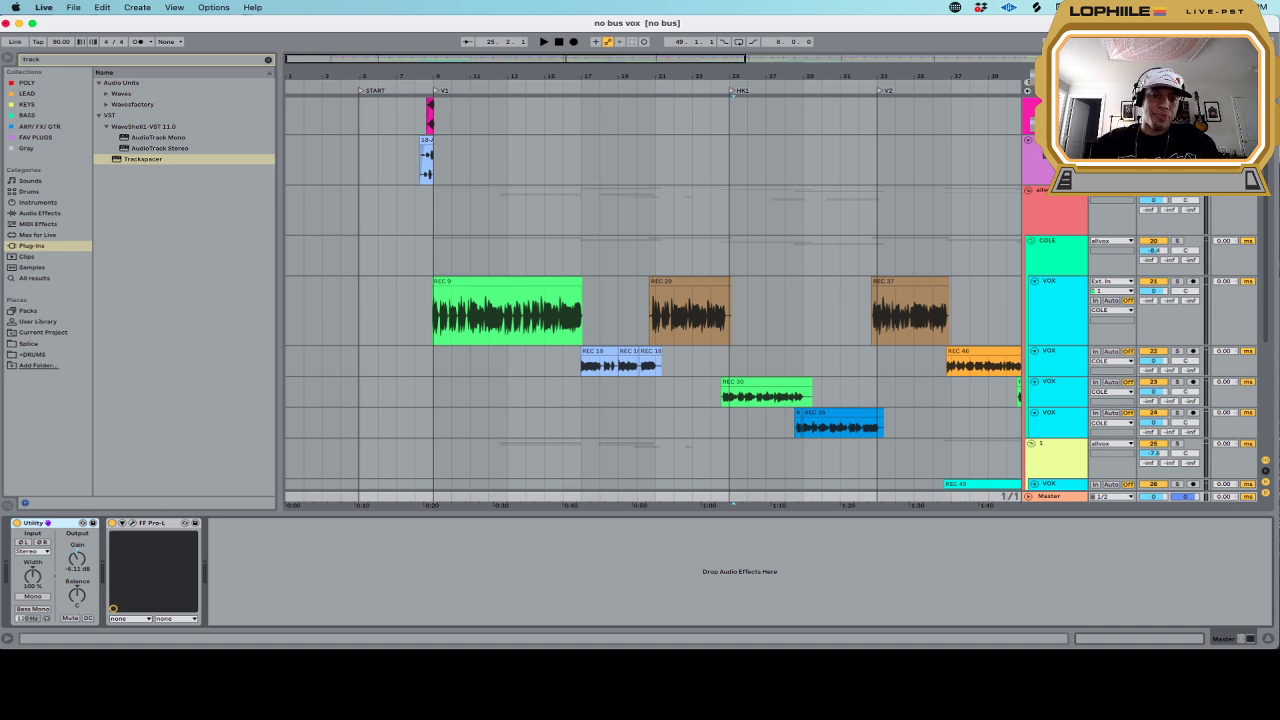
Play HK1 from 25.1.1 to about bar 28 and check the Keyscape and Twinkly Chamber Keys clips
scroll(766, 162, up, 5)
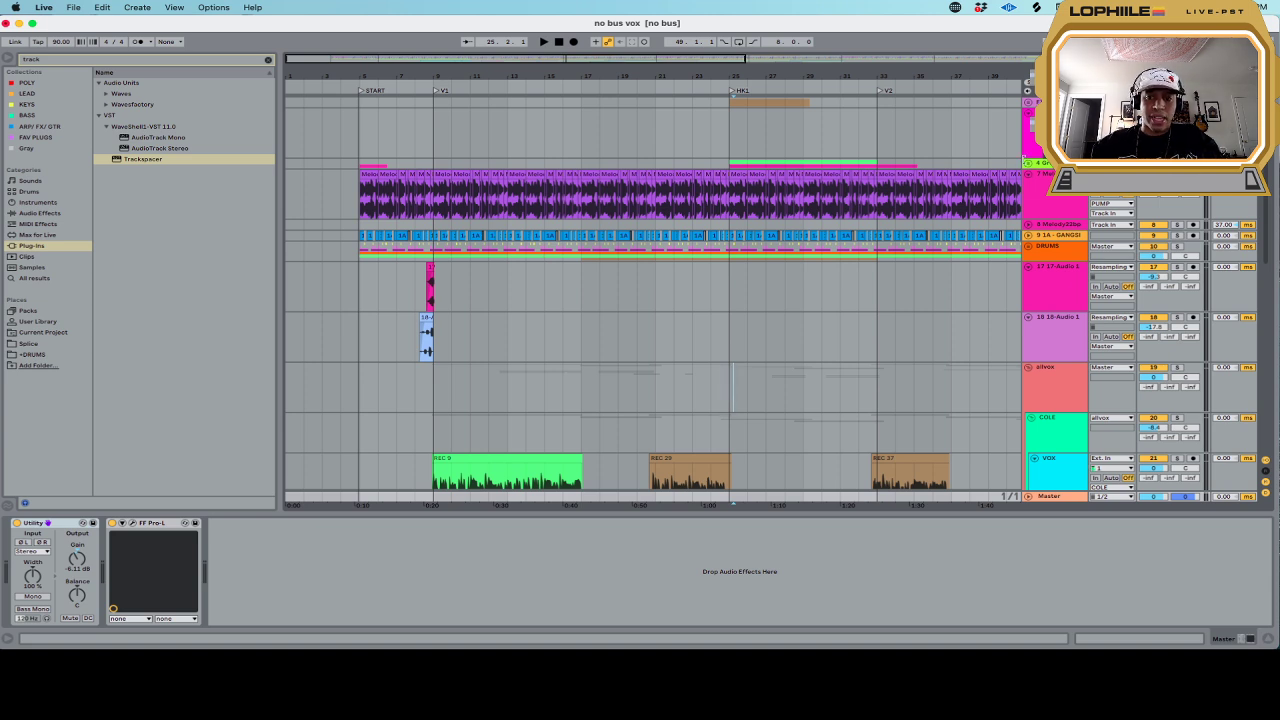
scroll(1027, 165, up, 4)
click(735, 181)
scroll(784, 208, down, 10)
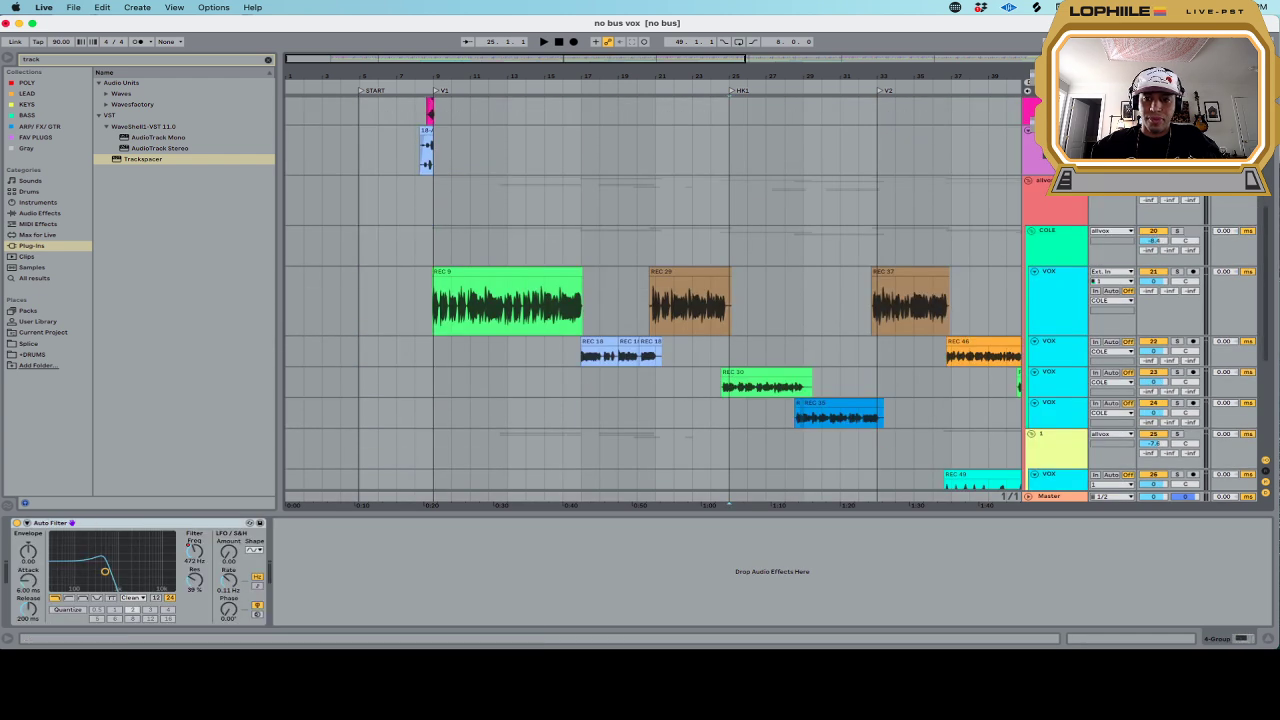
key(space)
scroll(869, 211, up, 10)
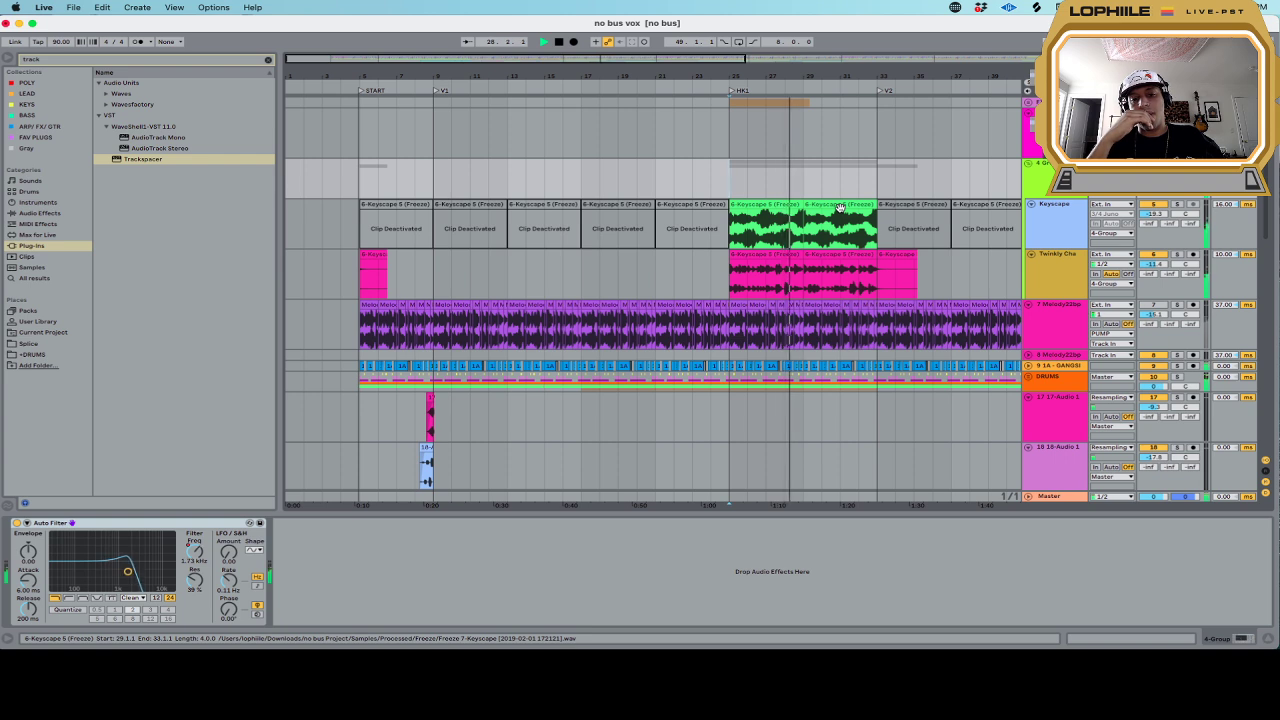
key(space)
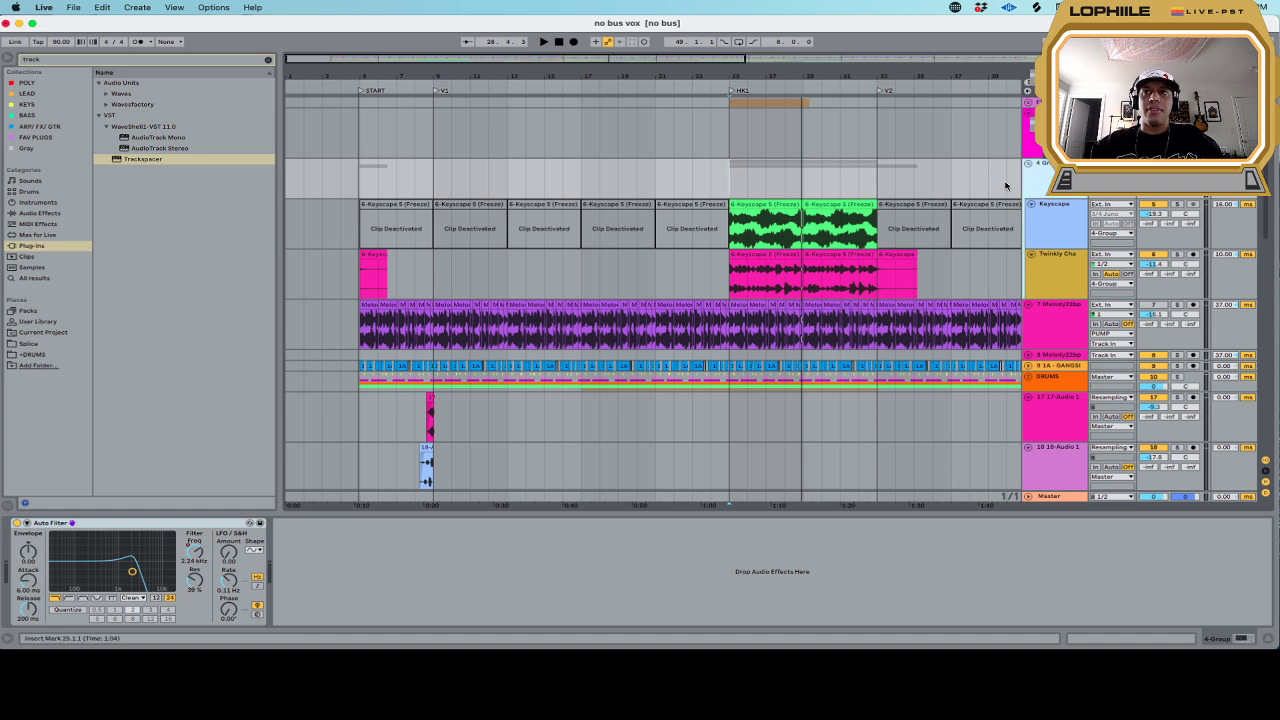
scroll(1036, 180, down, 1)
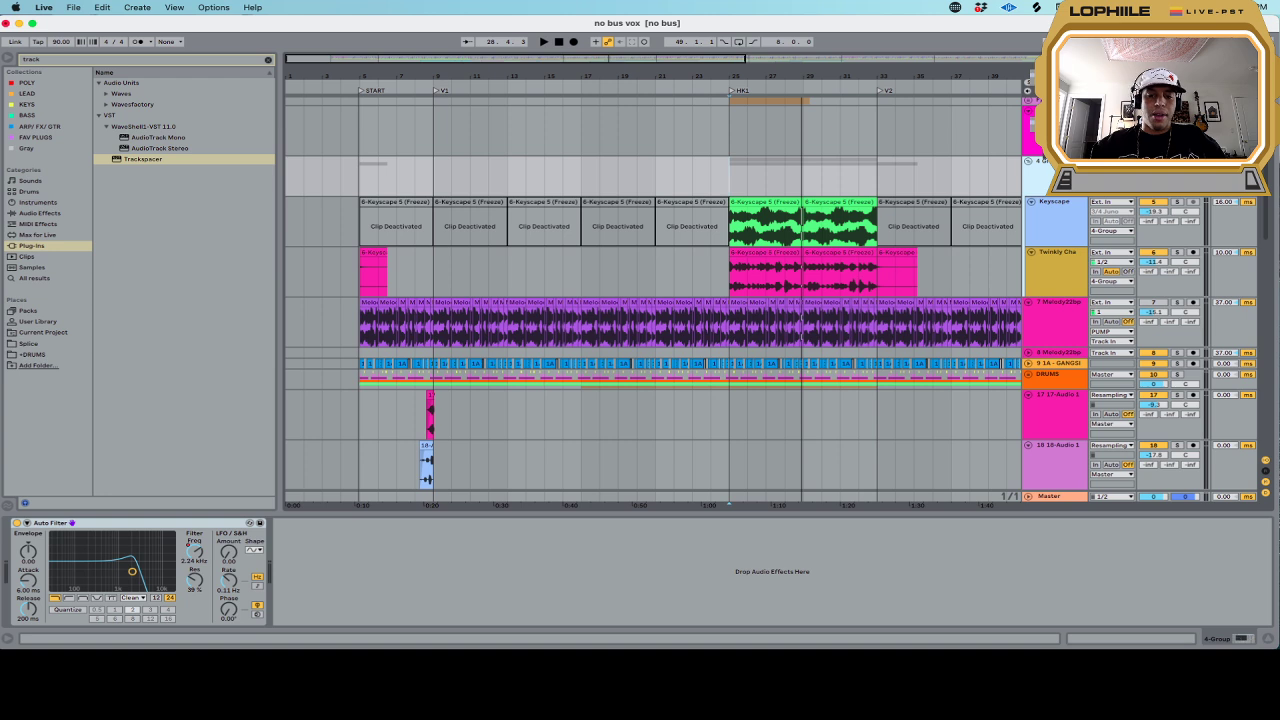
Insert a new audio track below the Twinkly Chamber Keys track and clear the browser search
key(super+t)
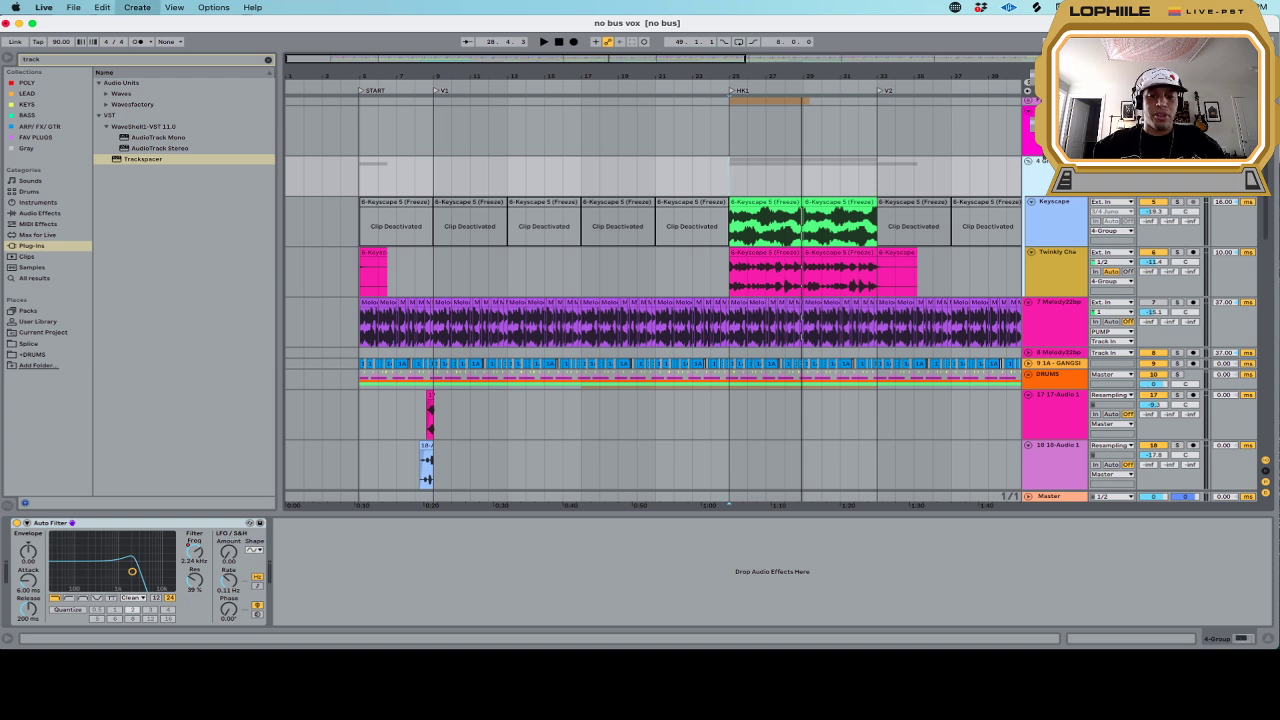
drag(53, 58, 1, 58)
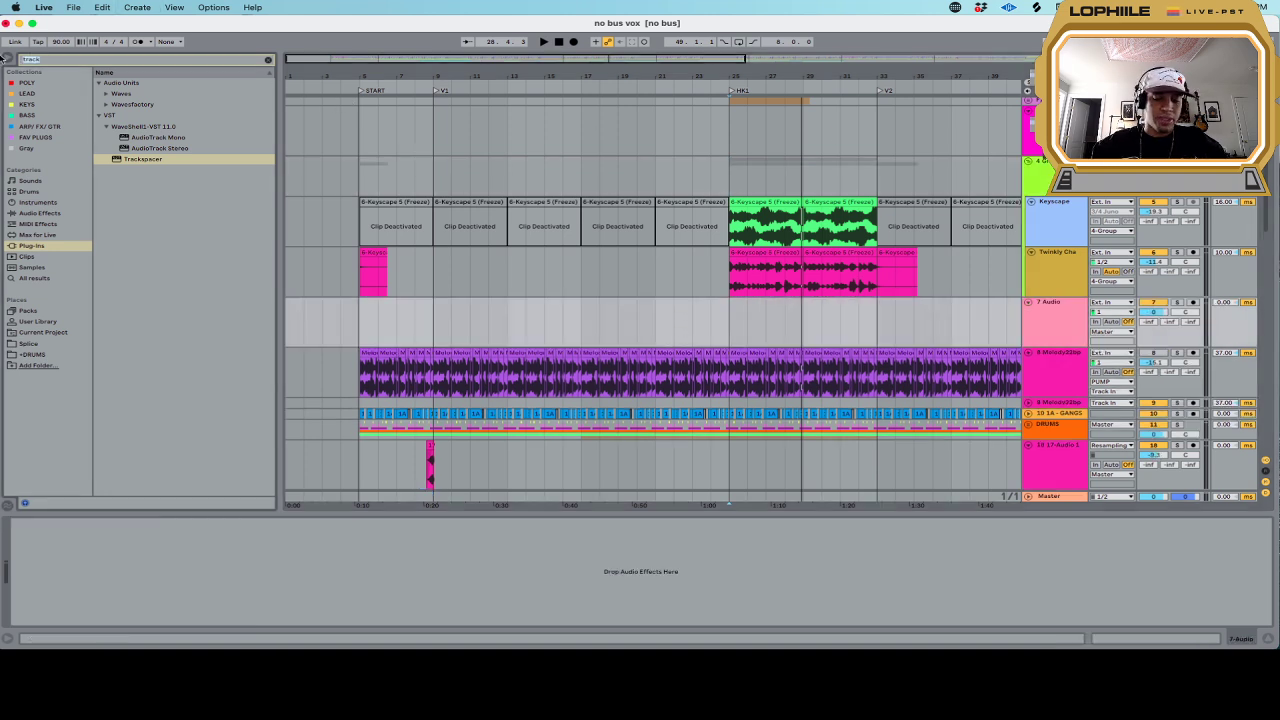
key(BackSpace)
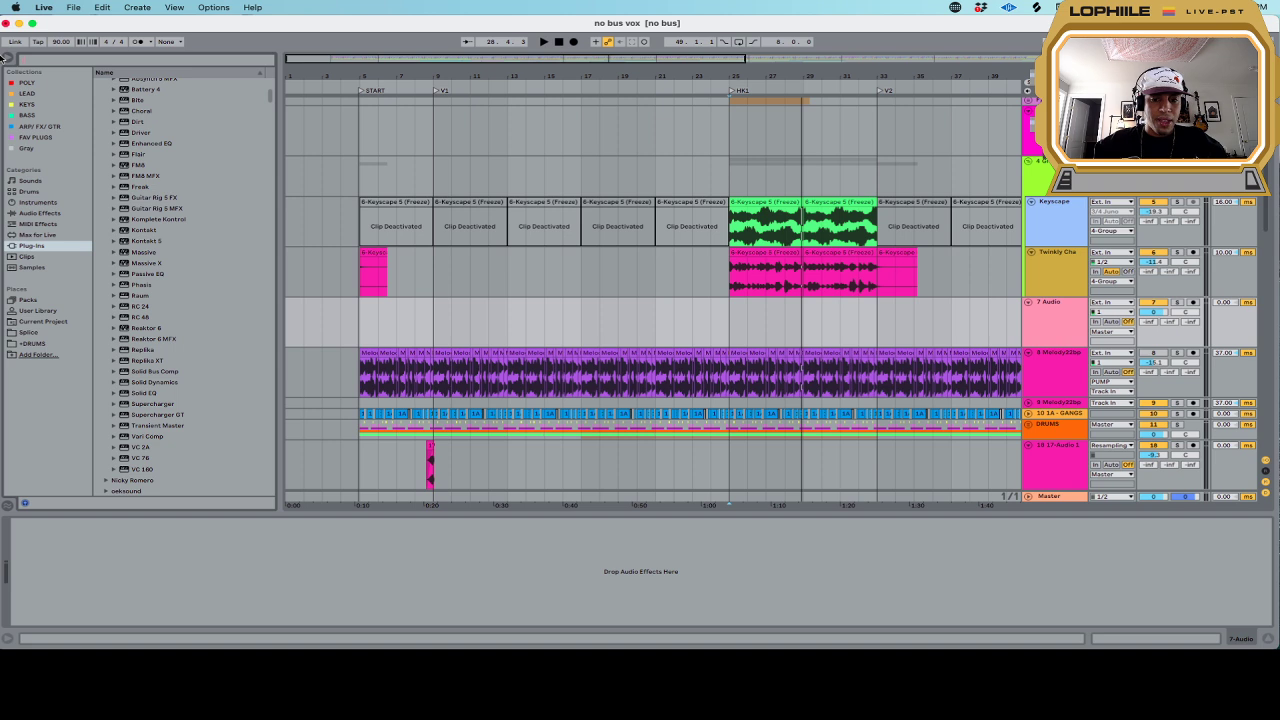
Search for "melody22" across all browser results to find the melody sample used in the song
click(564, 317)
key(plus)
key(plus)
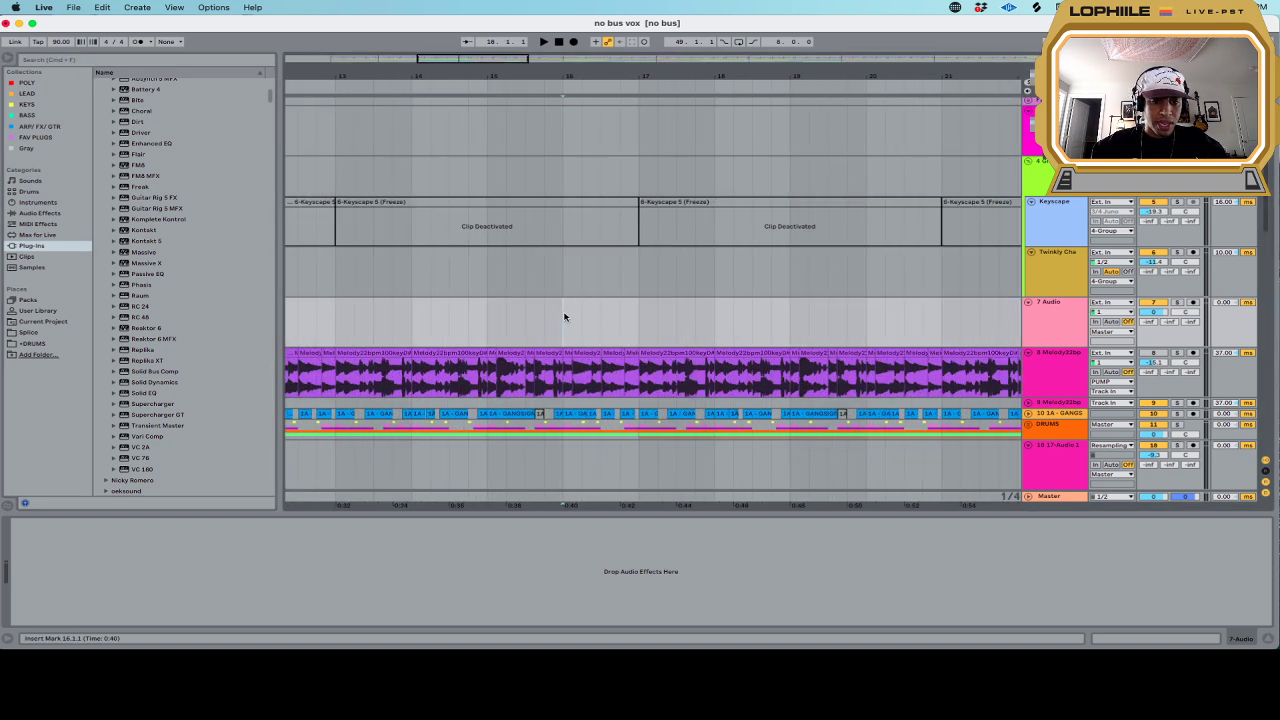
click(93, 62)
text(melody22)
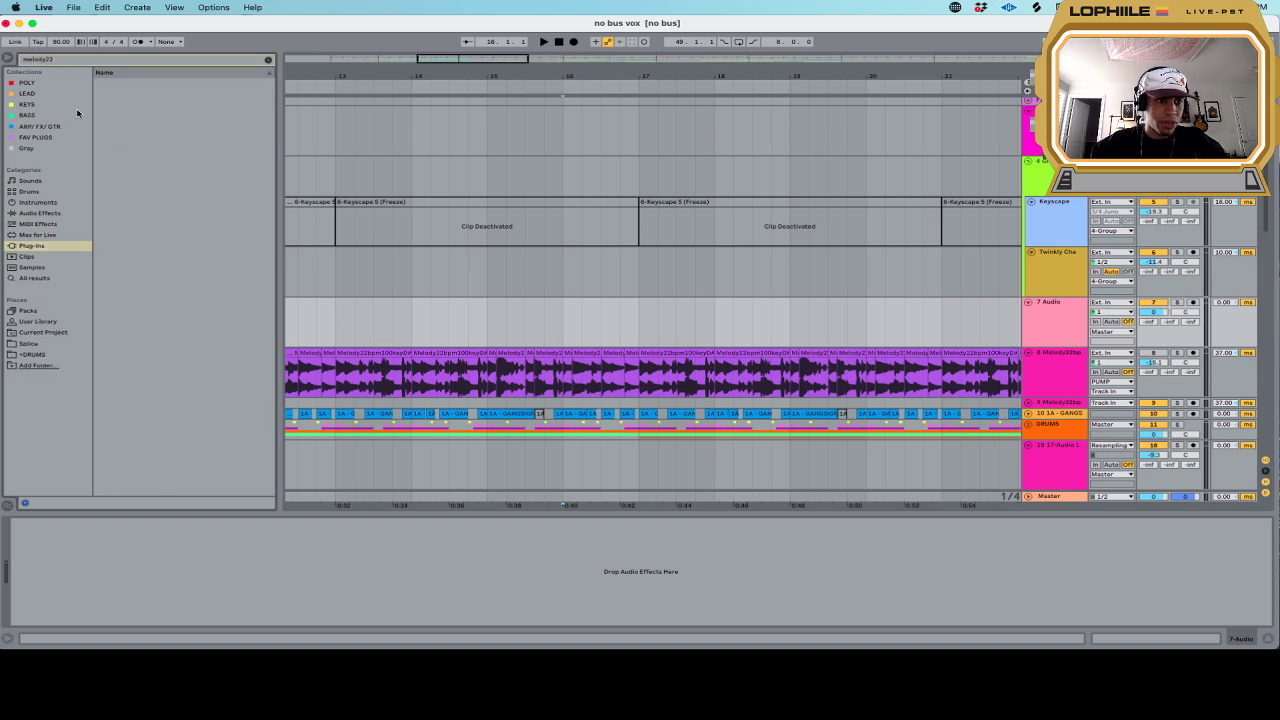
click(42, 278)
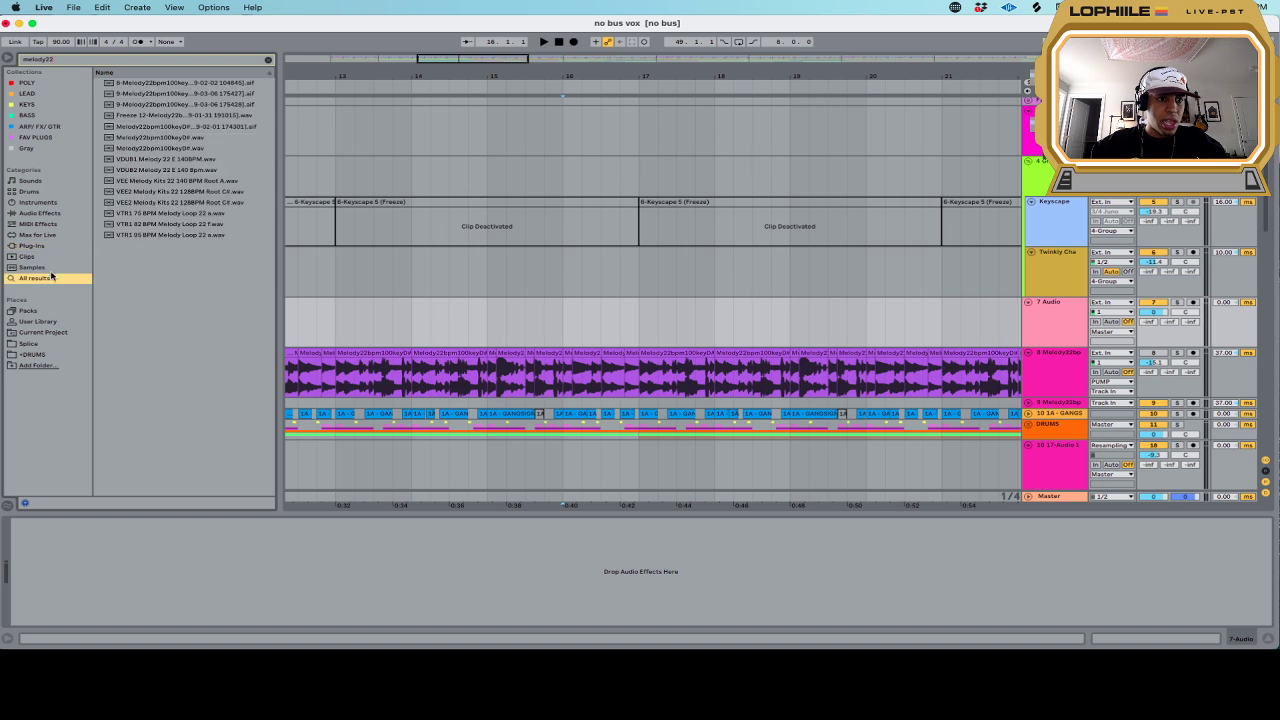
Place the Melody22bpm100keyD#.wav sample on the new audio track at the start of HK1, bar 25
scroll(718, 296, right, 10)
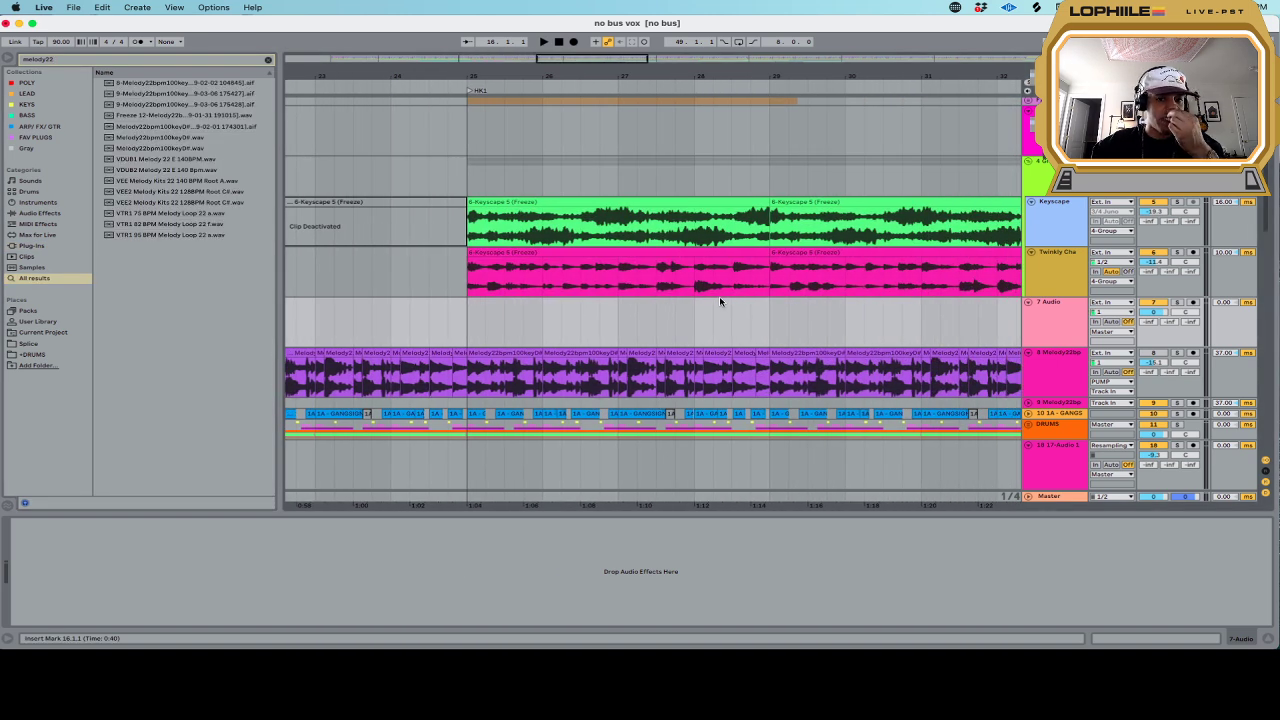
click(172, 148)
drag(146, 152, 470, 312)
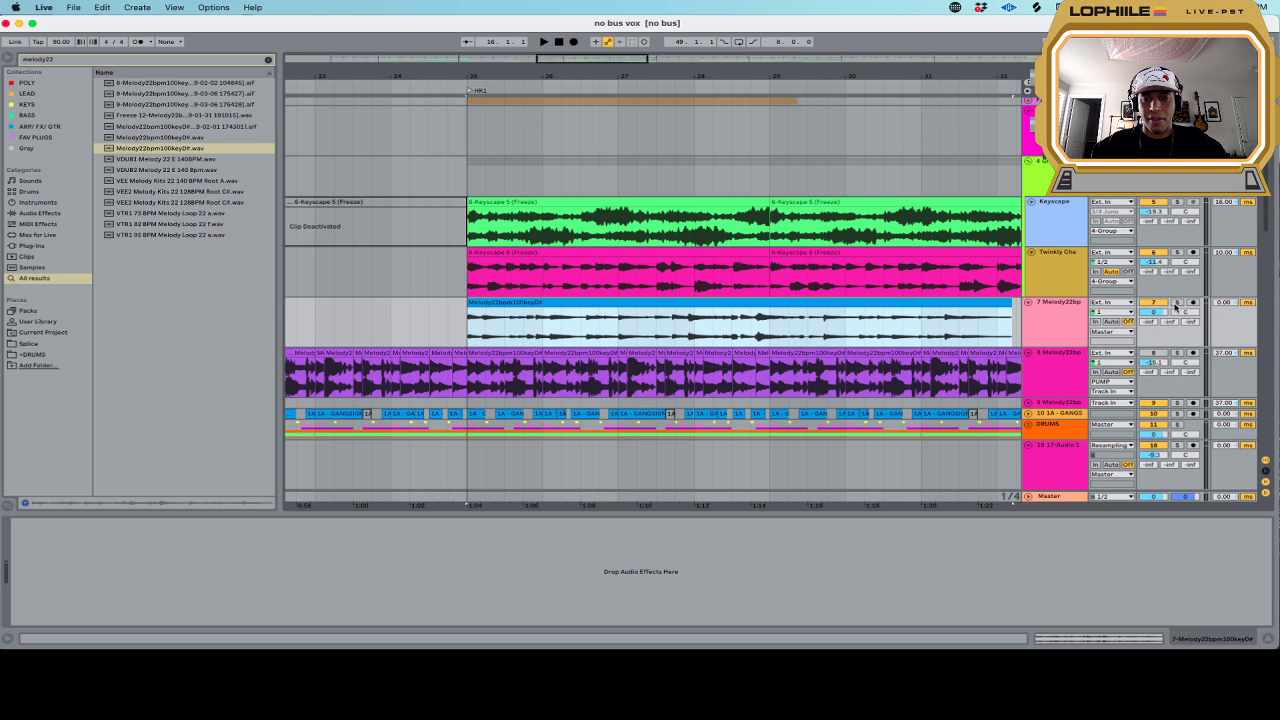
Solo the new melody track and play the sample from 25.1.1
click(1176, 304)
key(space)
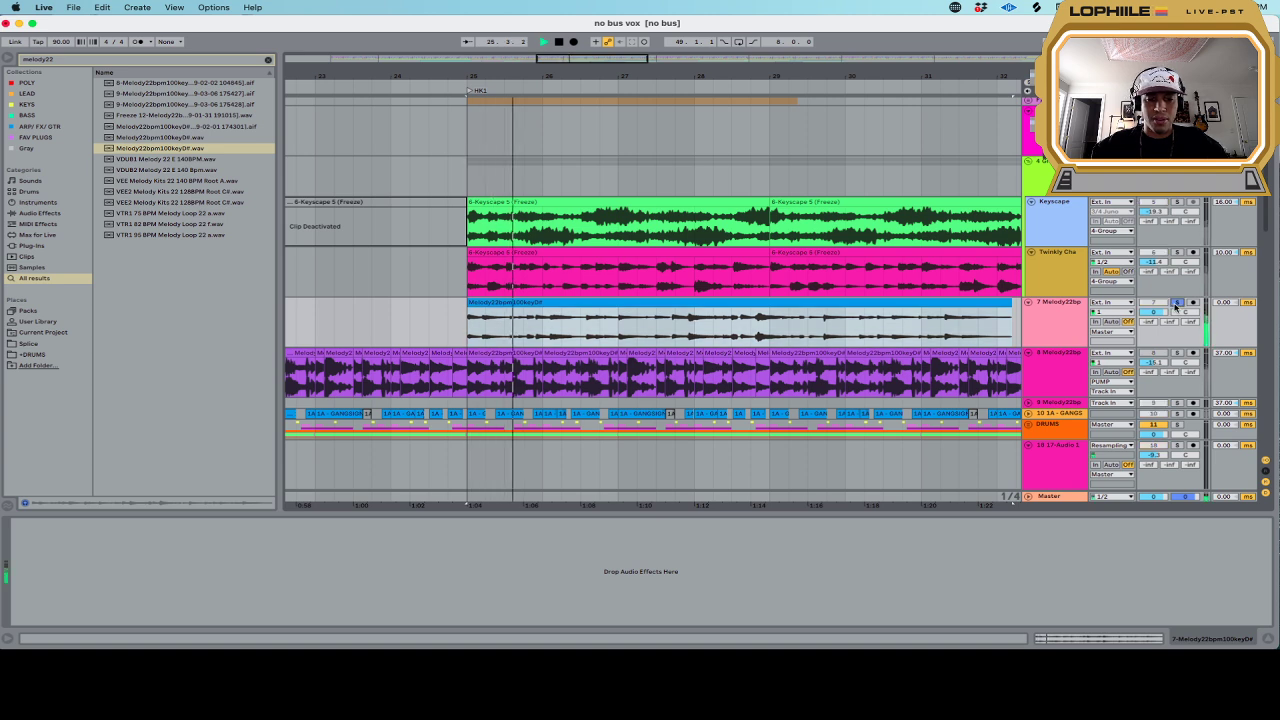
click(552, 304)
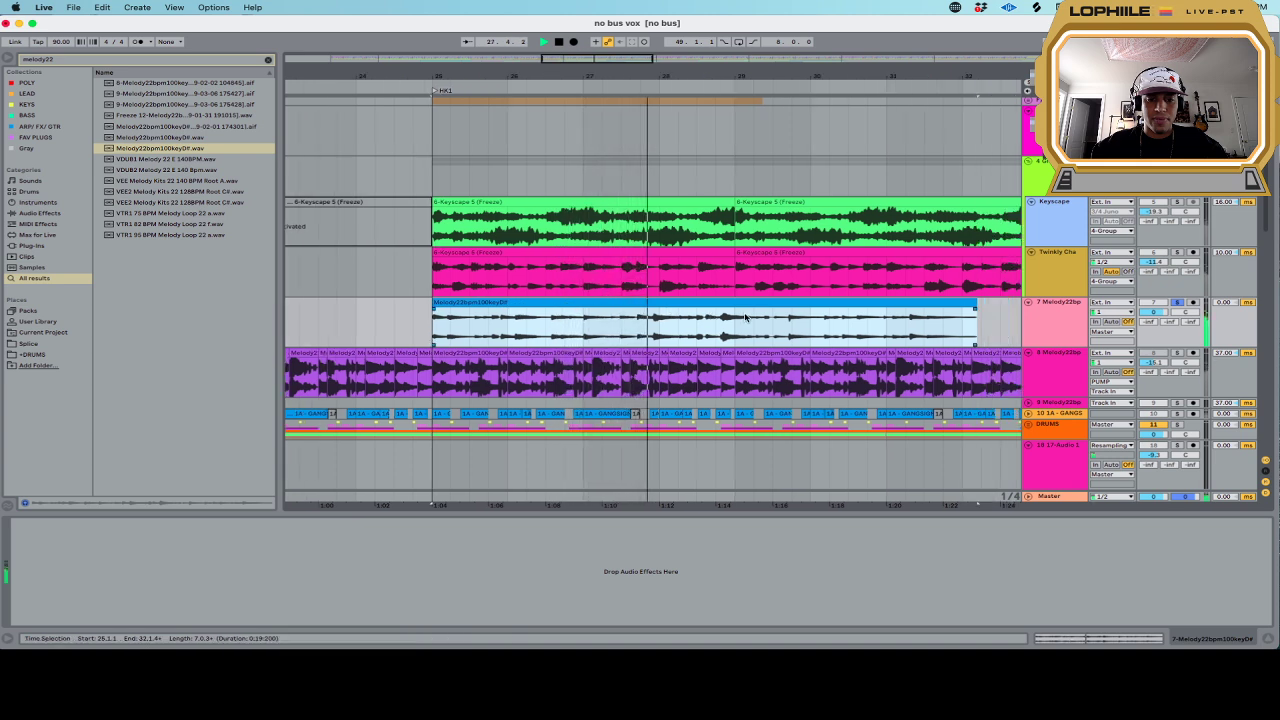
key(space)
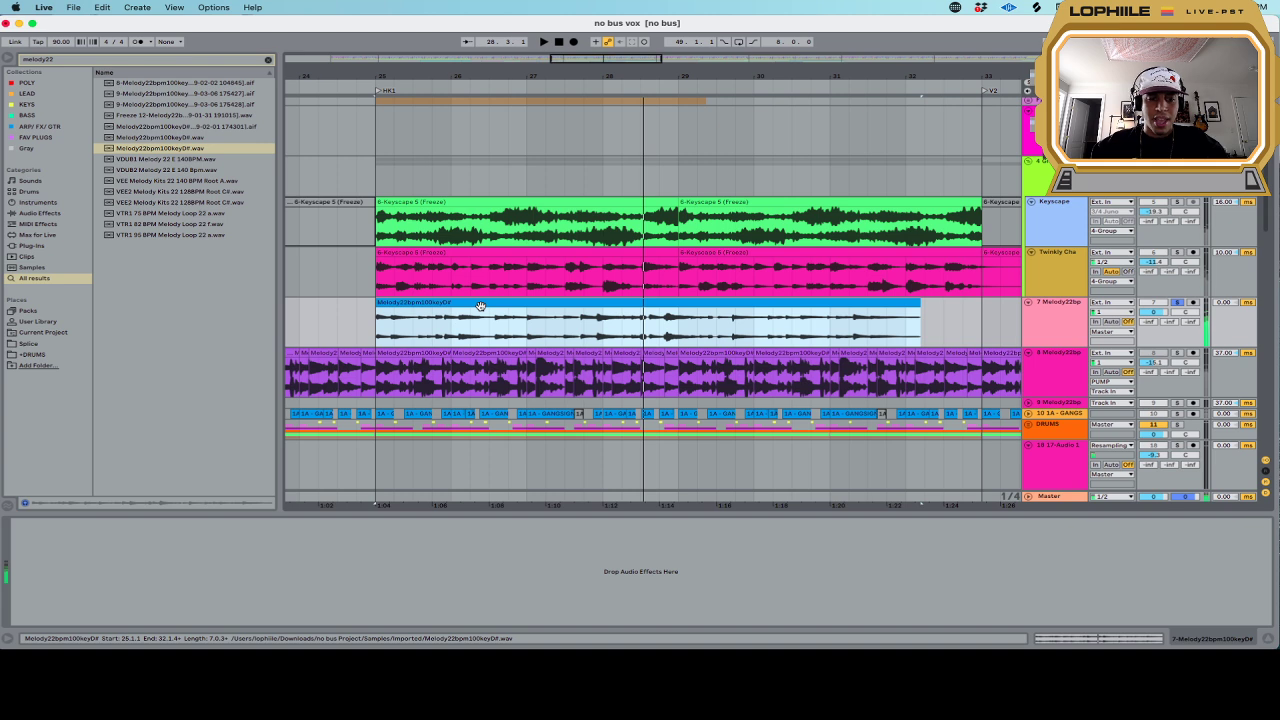
Open the new melody clip's sample settings and set its segment BPM to 100
double_click(480, 305)
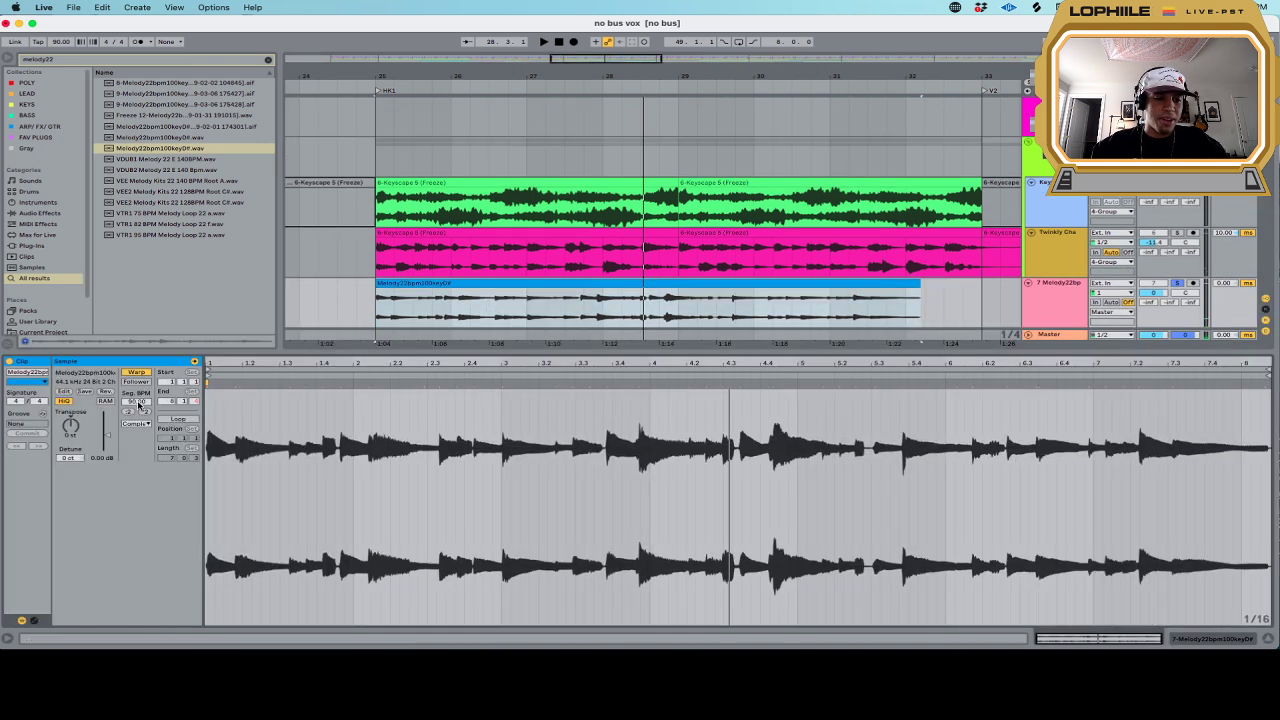
click(139, 404)
text(22)
key(BackSpace)
key(BackSpace)
text(100)
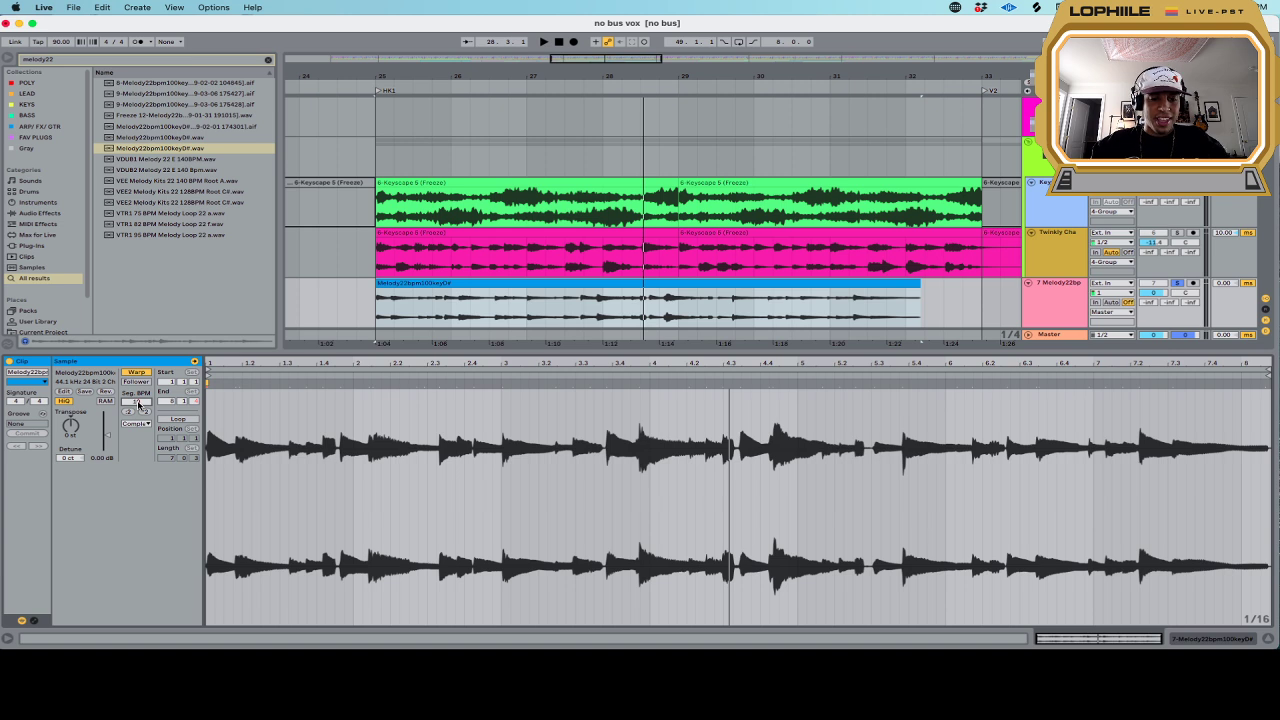
key(Return)
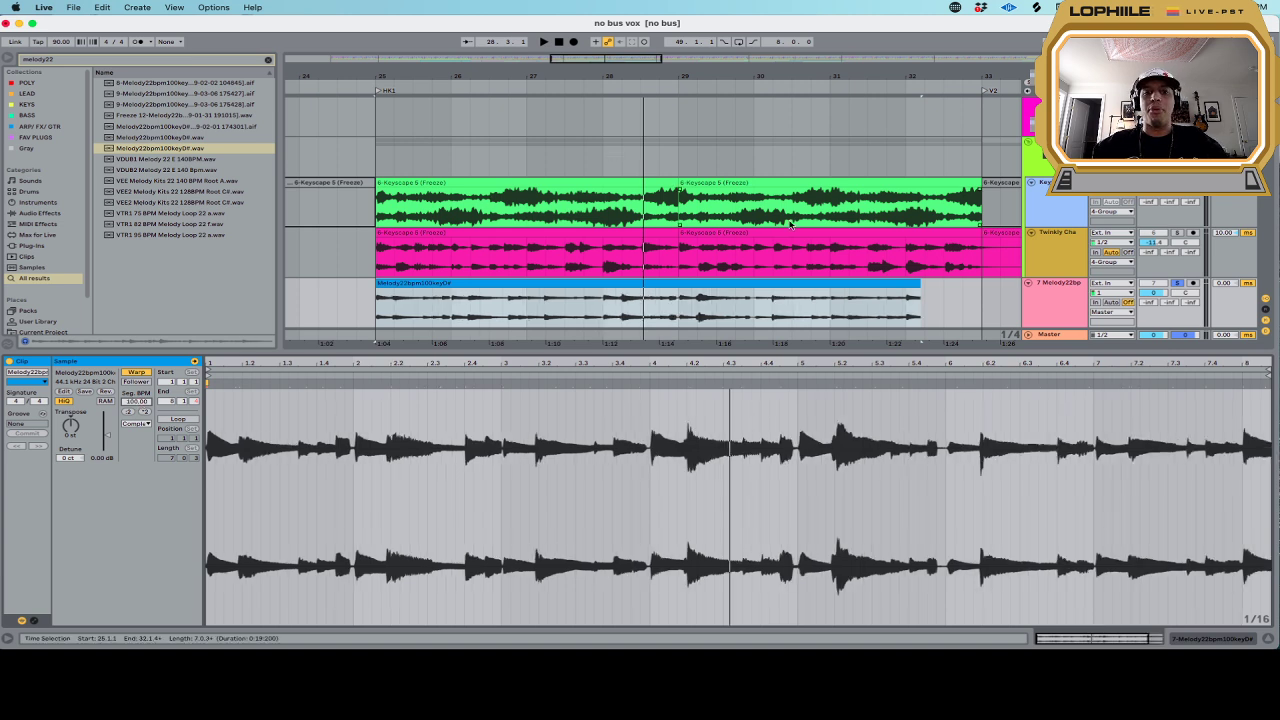
Extend the melody clip's end to 33.1.1 and play the start of HK1
key(space)
drag(920, 296, 982, 296)
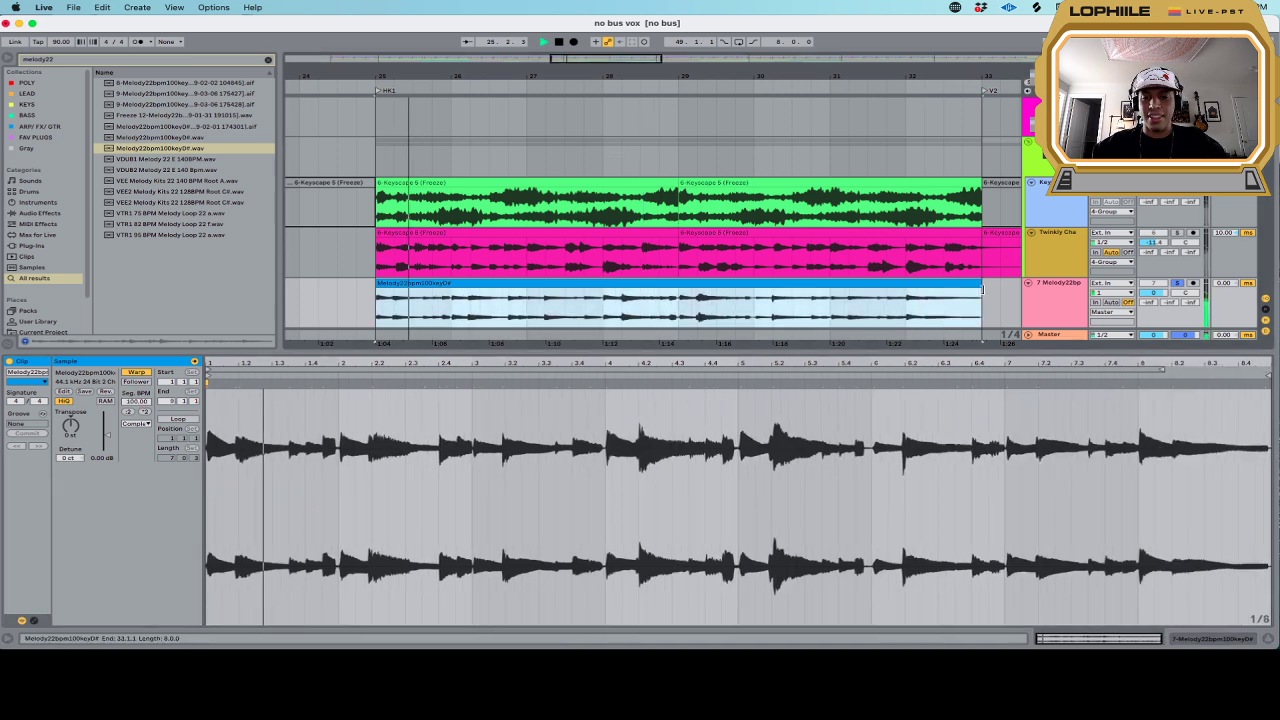
key(space)
key(space)
key(space)
scroll(1073, 283, down, 1)
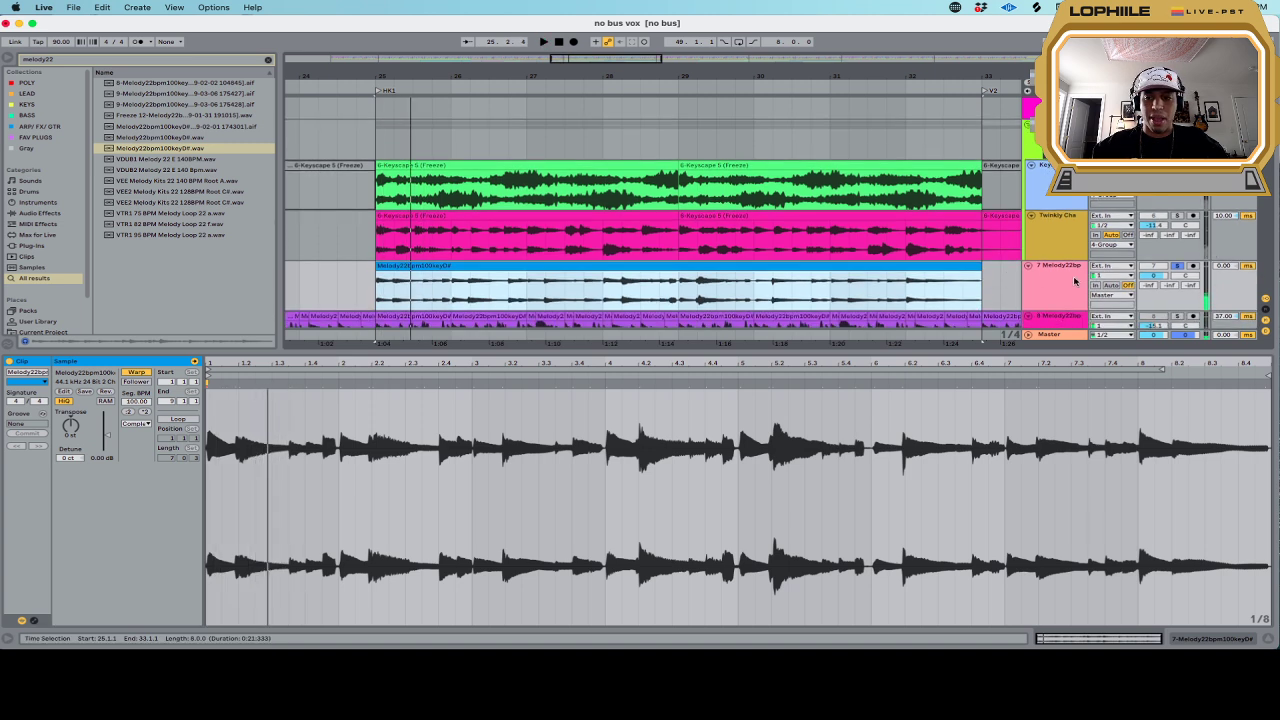
Unsolo the melody track, play HK1 with the full mix and halve the clip's segment BPM to 50
click(1179, 269)
key(space)
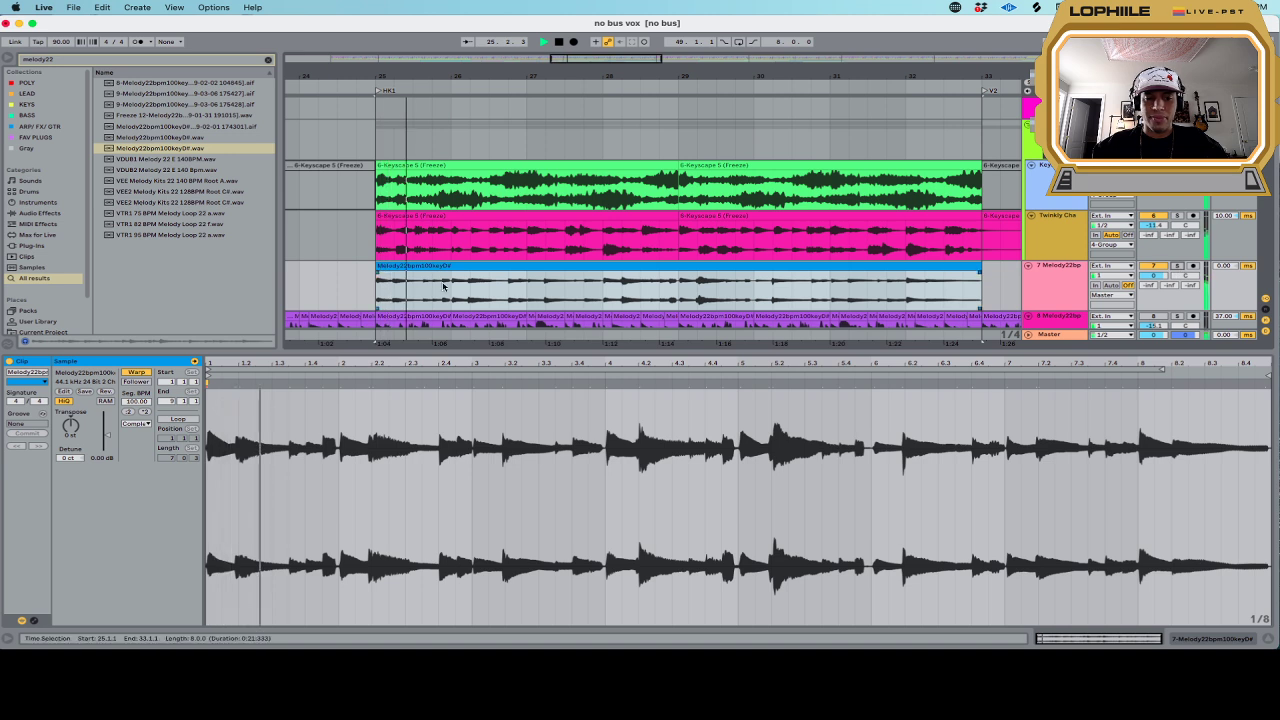
click(128, 411)
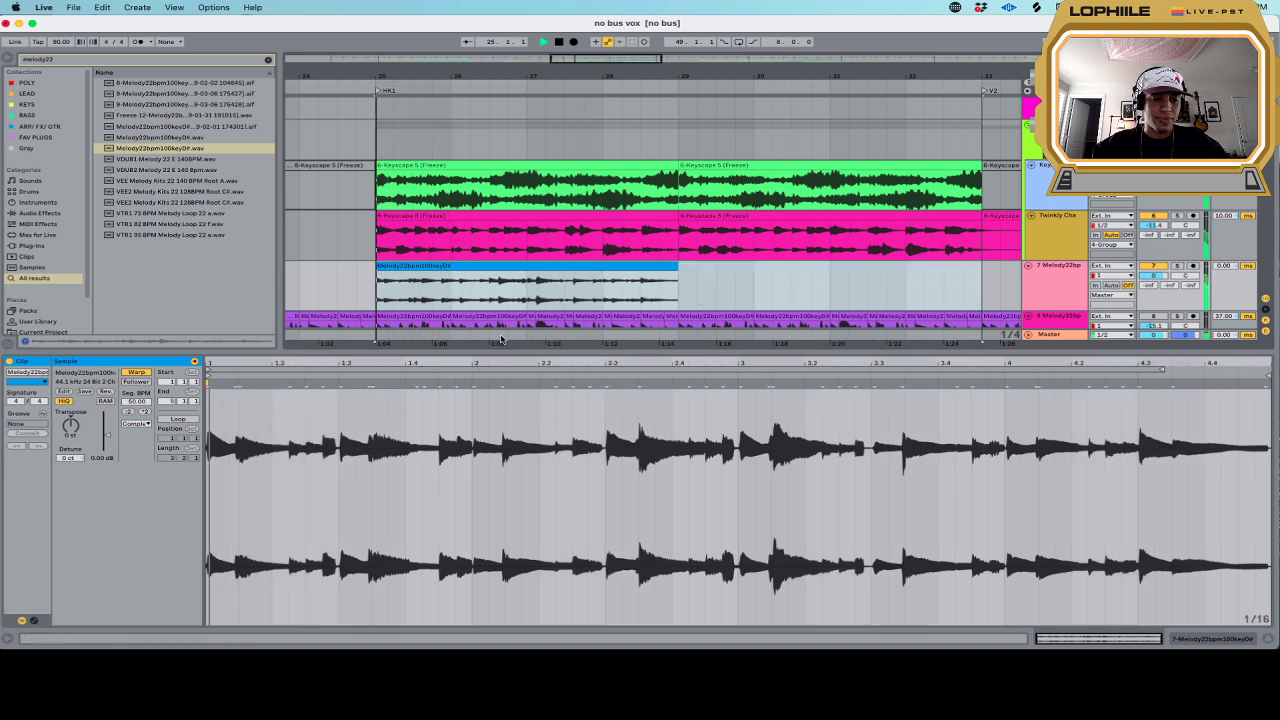
key(space)
Examine several ranges of the new melody clip's waveform between bars 25 and 29
click(411, 299)
click(413, 298)
drag(432, 285, 687, 292)
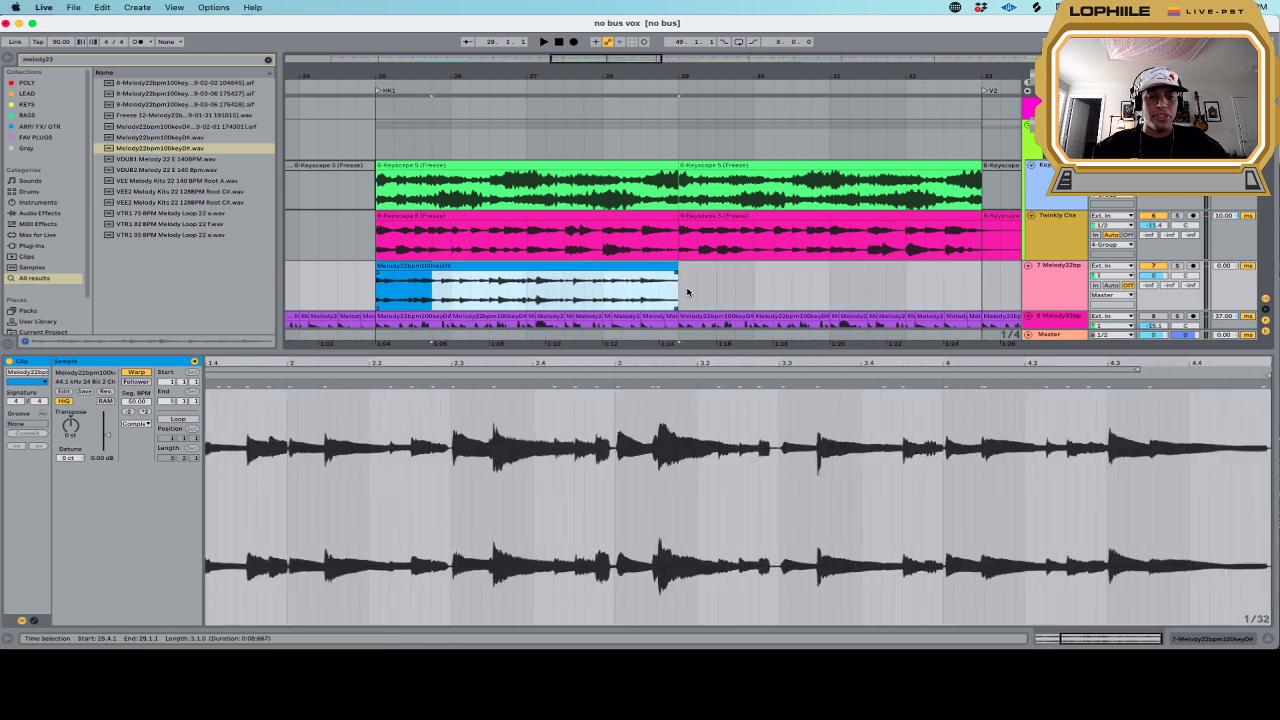
click(437, 281)
click(418, 286)
drag(417, 285, 665, 288)
click(476, 288)
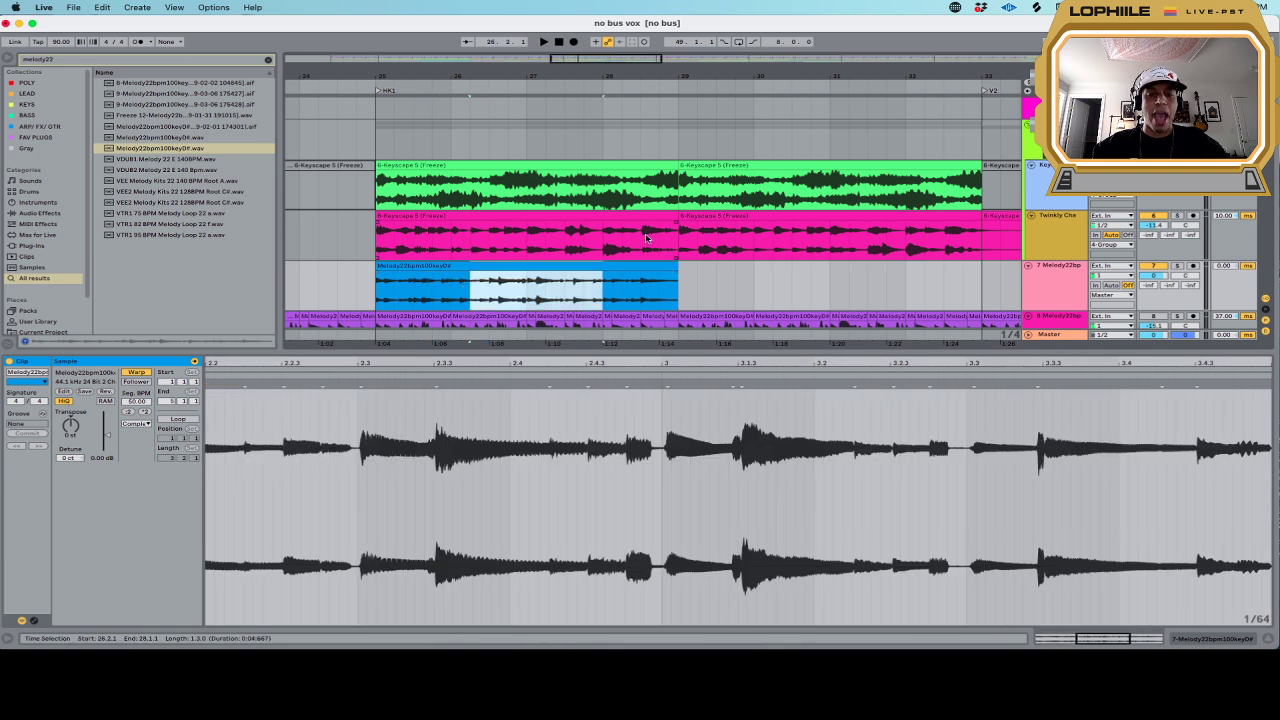
click(642, 288)
click(436, 288)
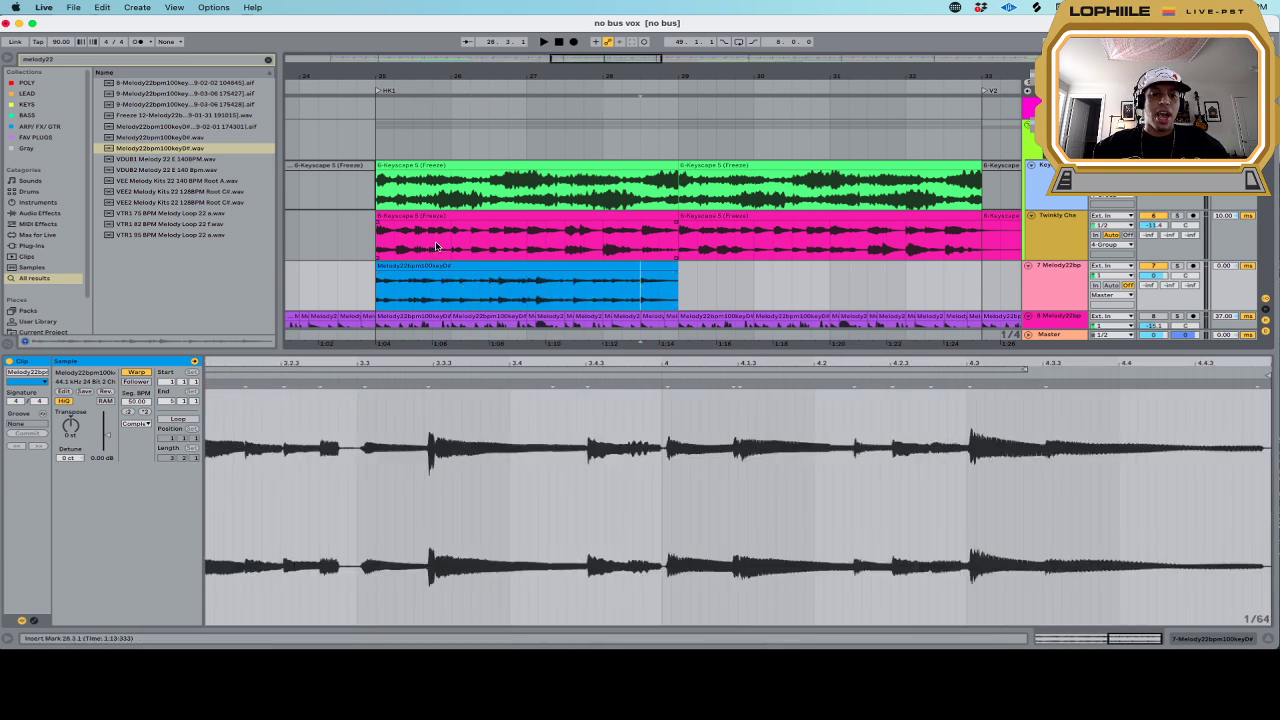
drag(507, 292, 528, 291)
mouse_move(660, 288)
mouse_down()
mouse_move(565, 287)
mouse_move(697, 286)
mouse_move(684, 286)
mouse_up()
click(563, 284)
Search the plug-ins for "littl" and add the Soundtoys LittleAlterBoy VST to the new melody track
click(78, 61)
text(littl)
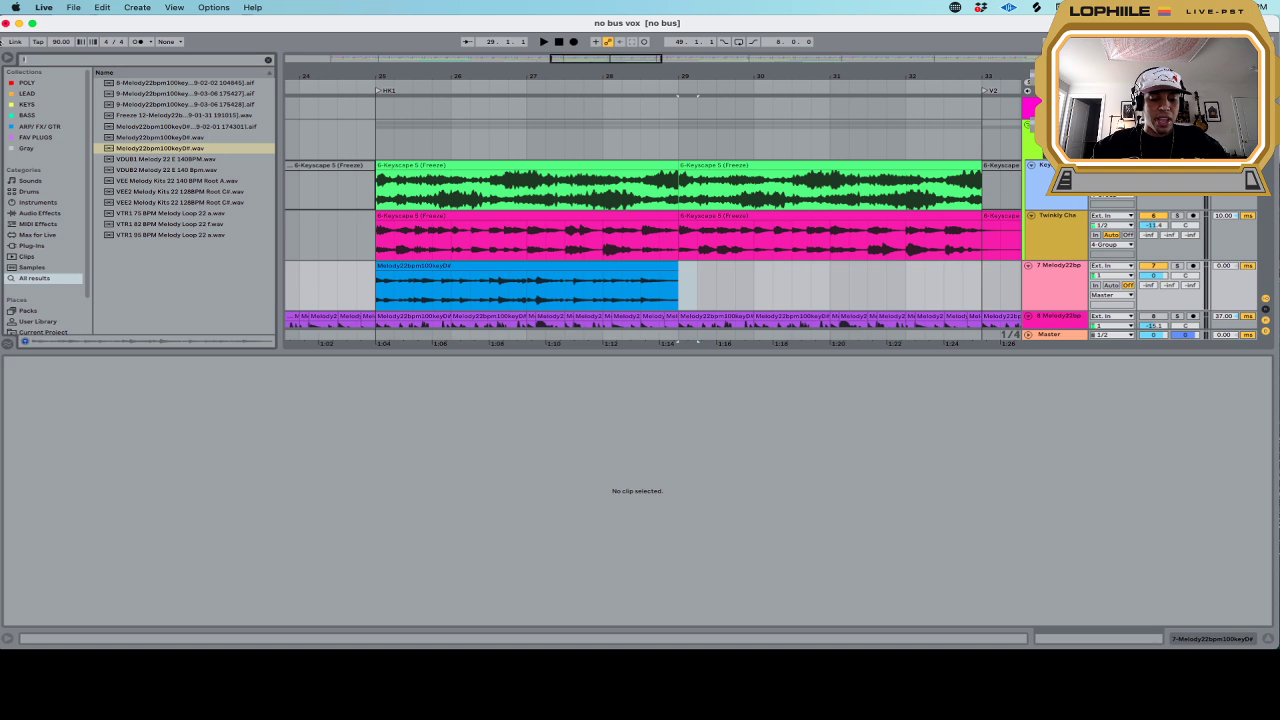
click(25, 245)
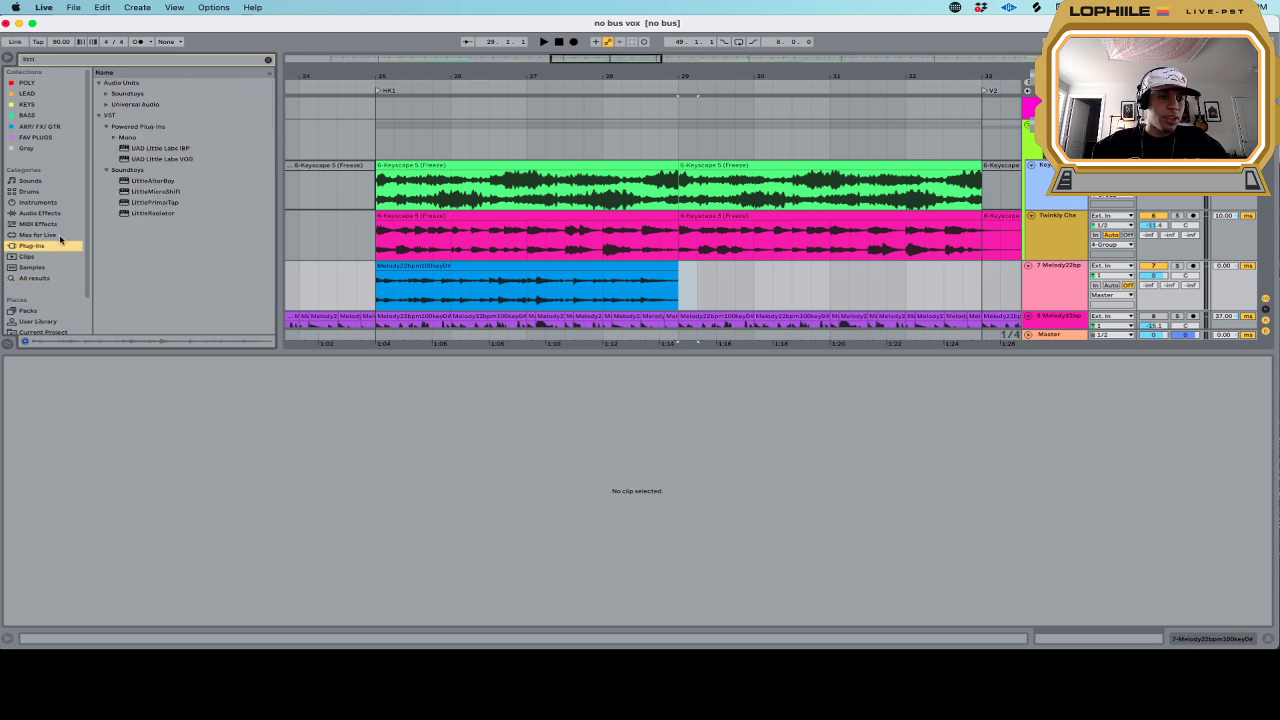
drag(166, 183, 490, 286)
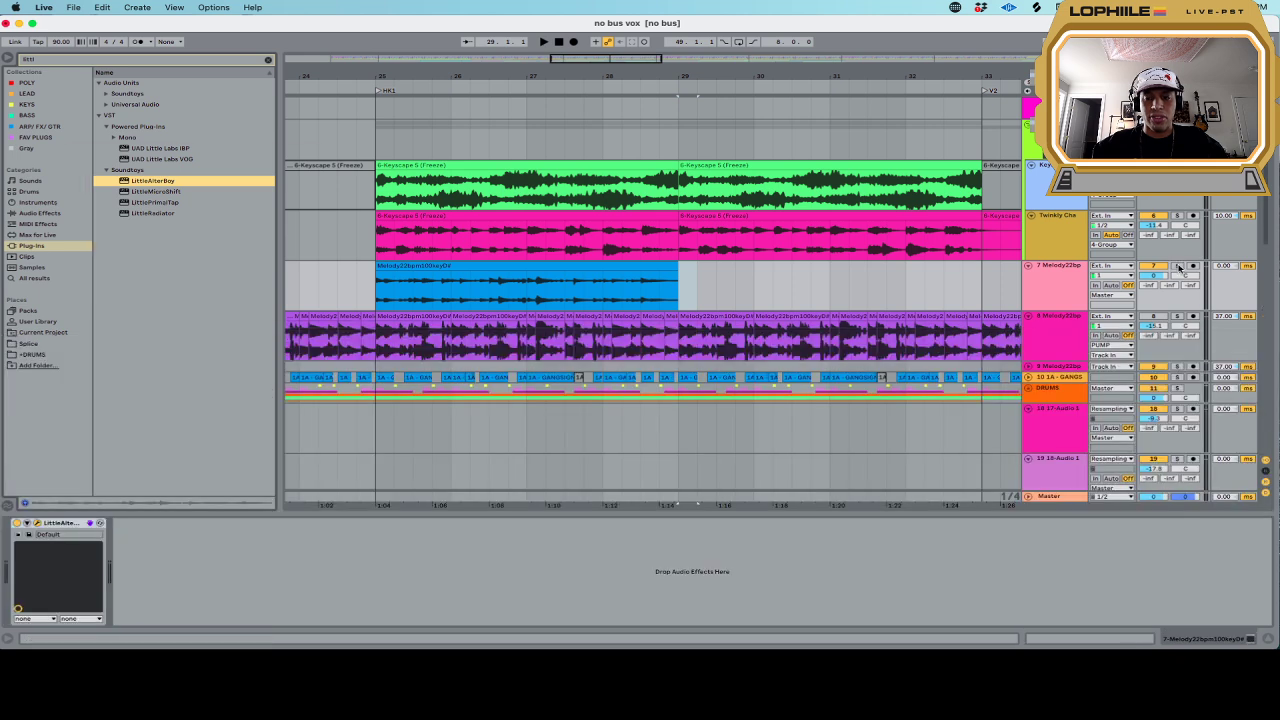
Solo the melody track, set LittleAlterBoy's formant to -12.0 during playback, and close the plug-in window
key(space)
key(space)
drag(261, 267, 277, 242)
click(672, 268)
key(space)
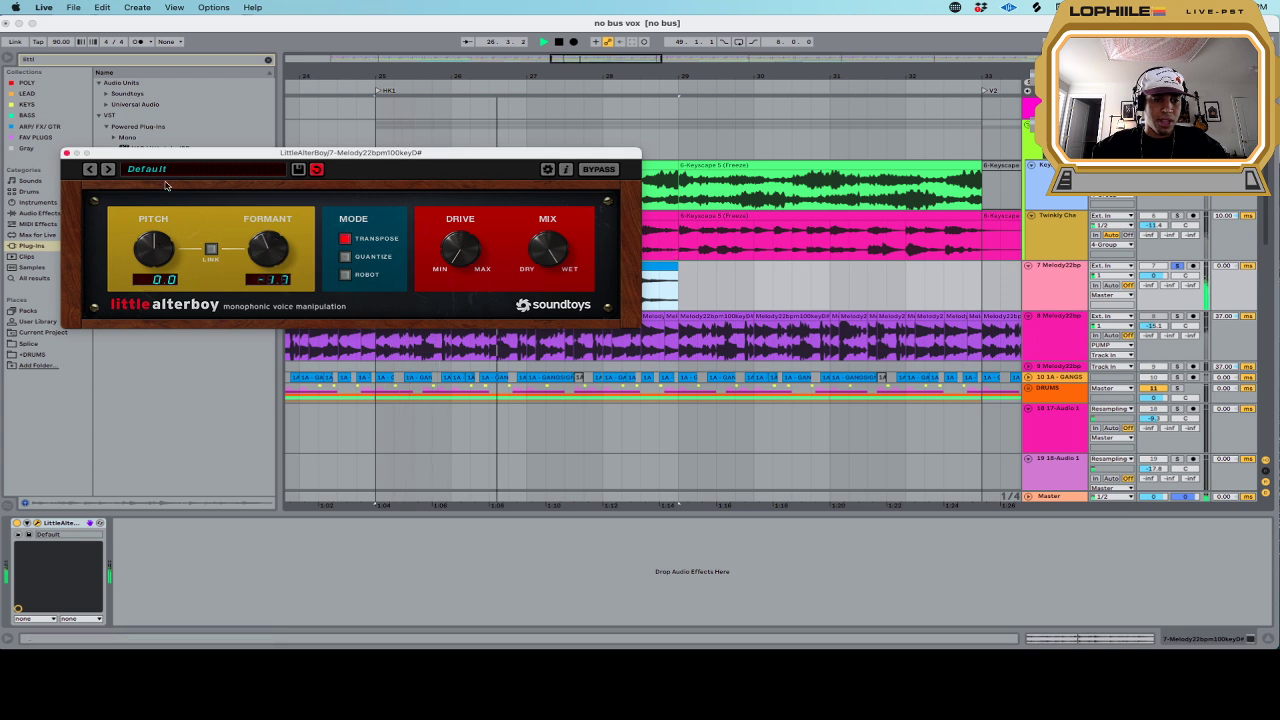
drag(266, 240, 280, 277)
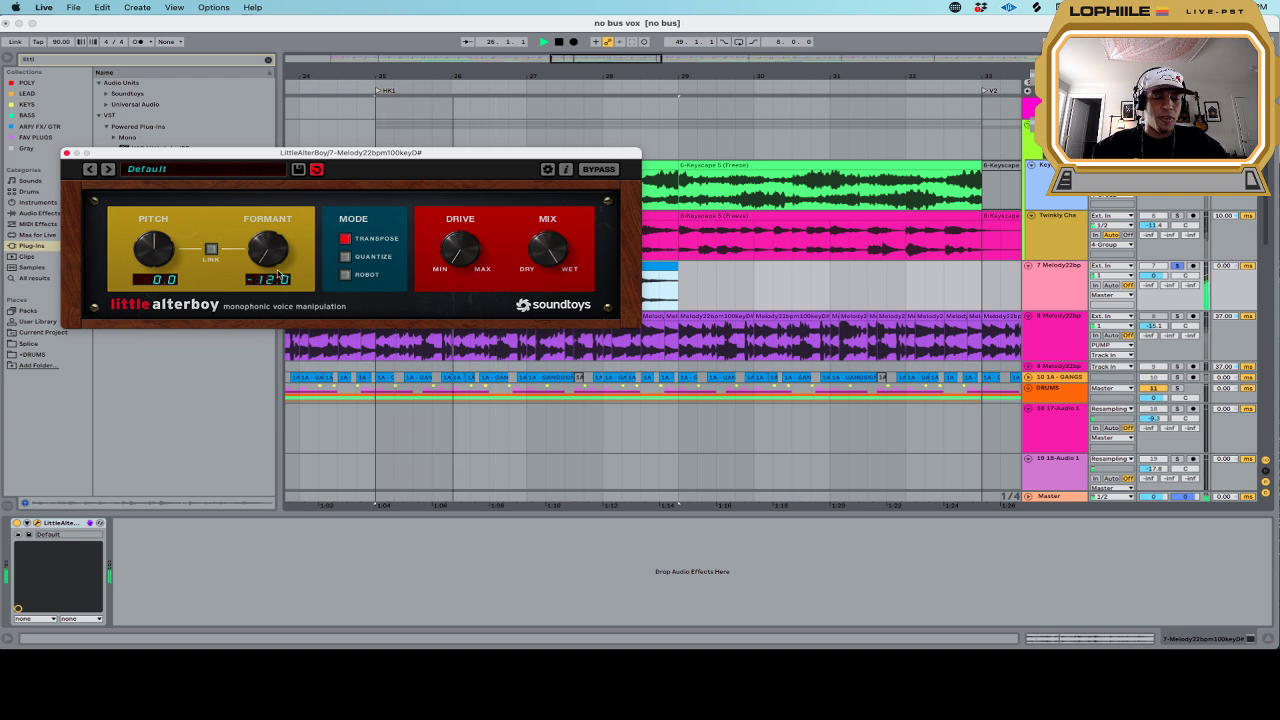
click(67, 155)
key(space)
click(547, 297)
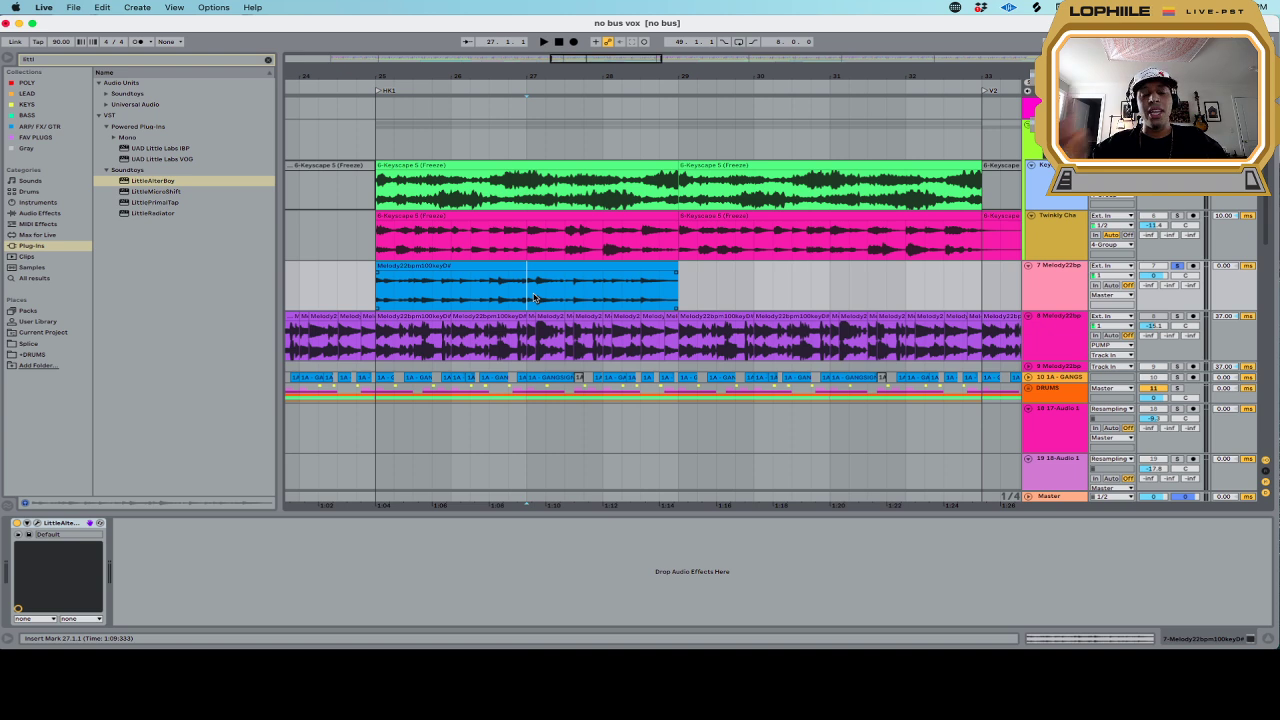
Solo the original chopped melody track instead and play it from bar 25 and from bar 27
key(space)
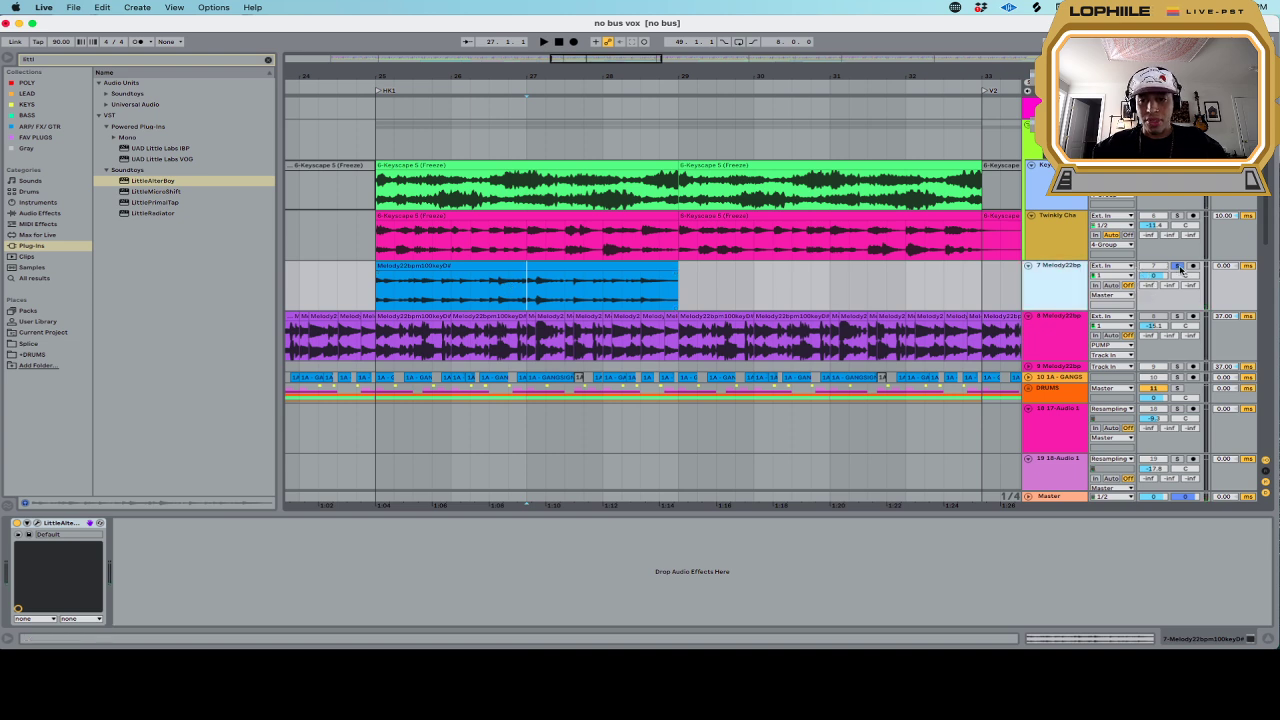
click(1177, 316)
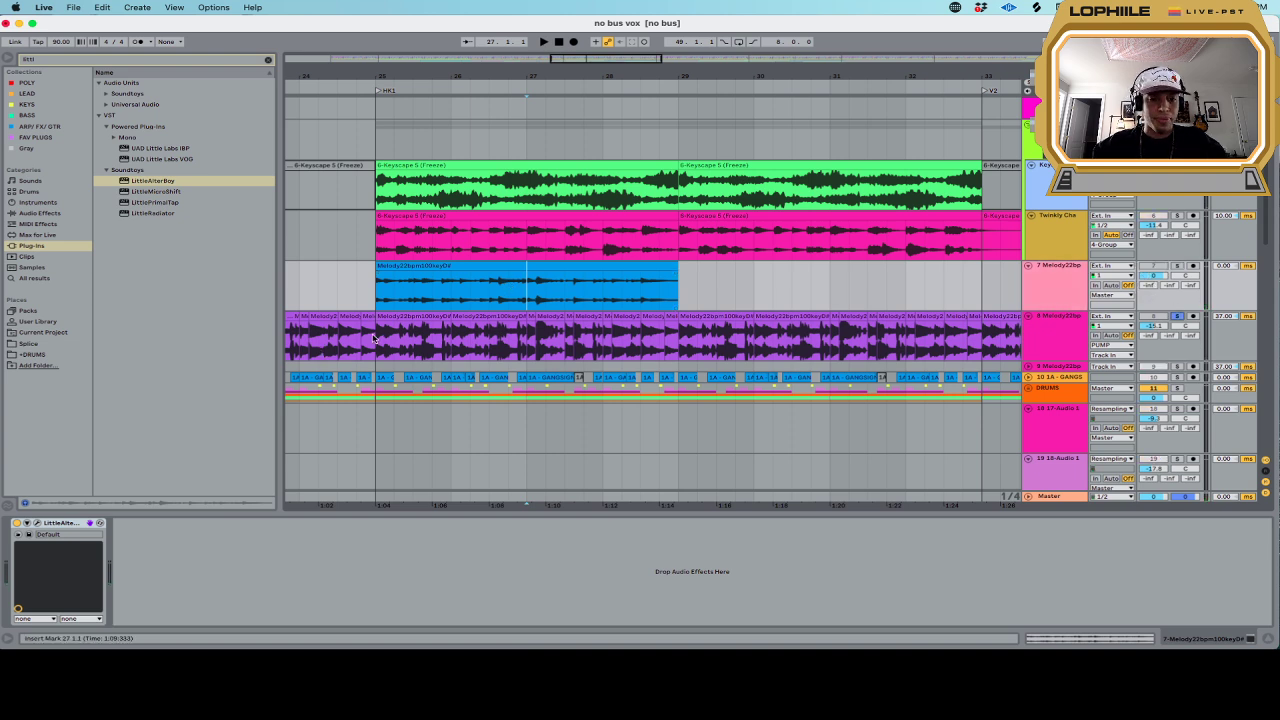
click(550, 377)
key(space)
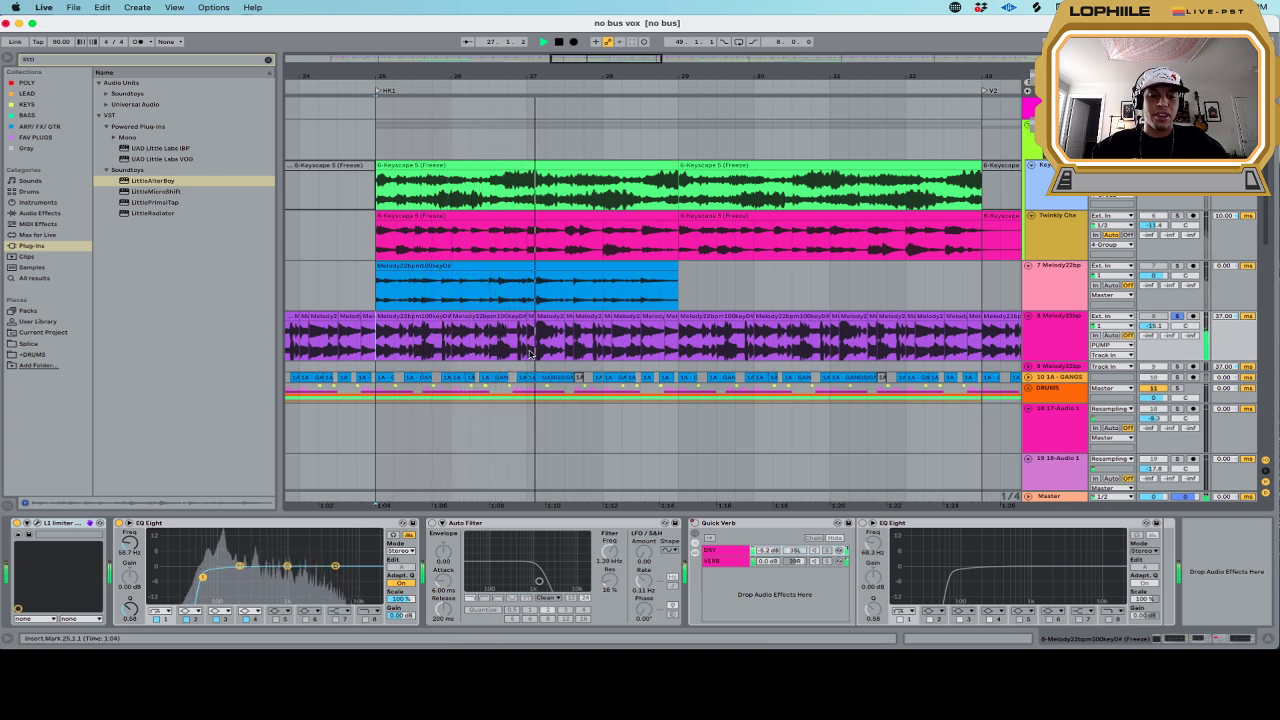
key(space)
click(530, 351)
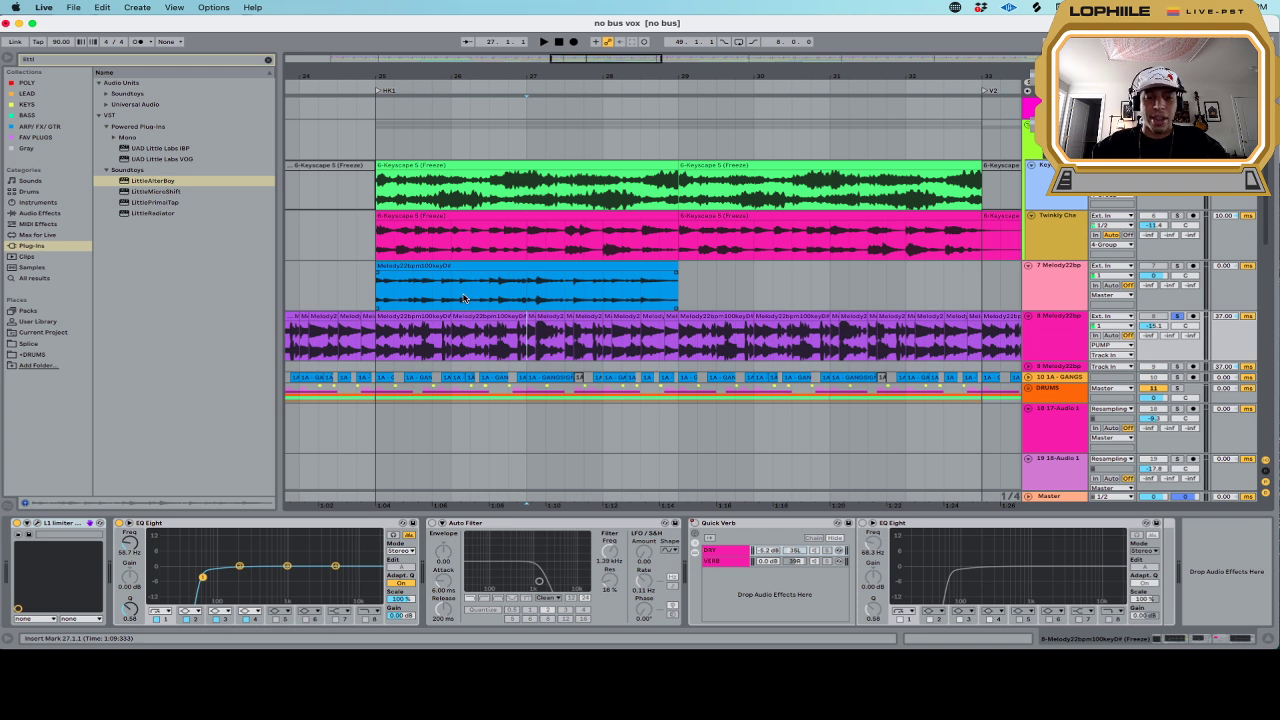
key(space)
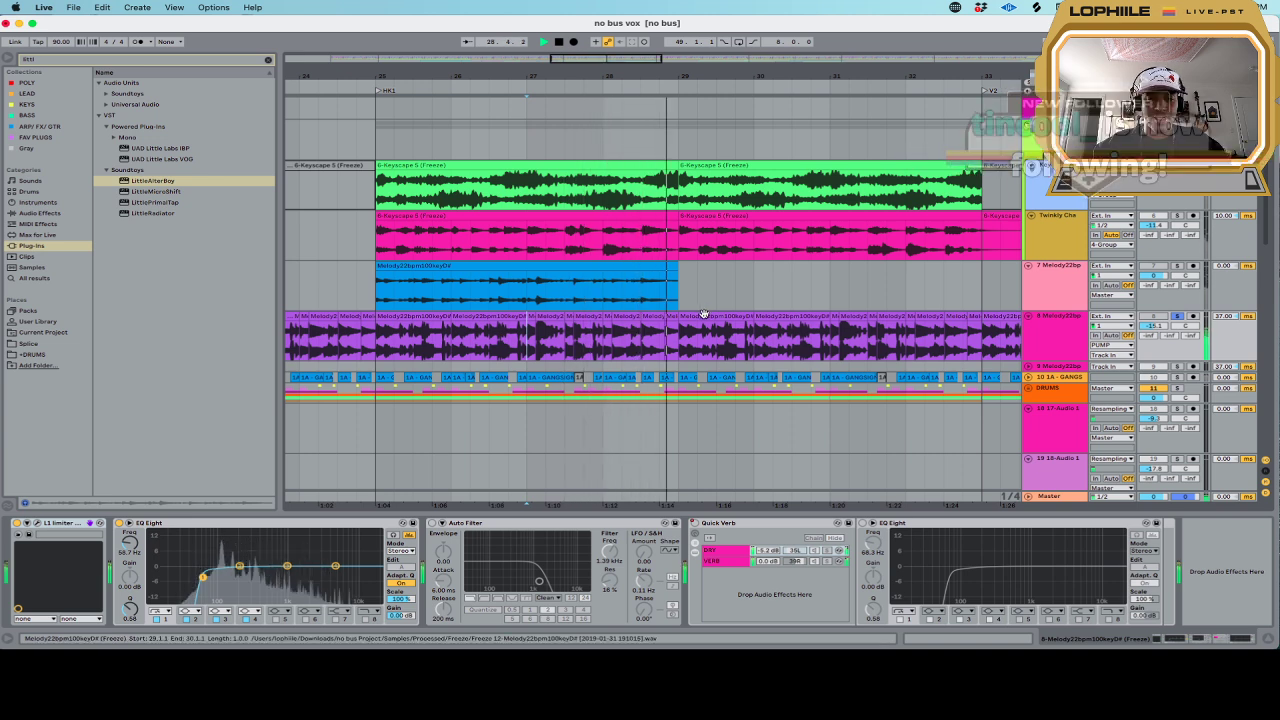
key(space)
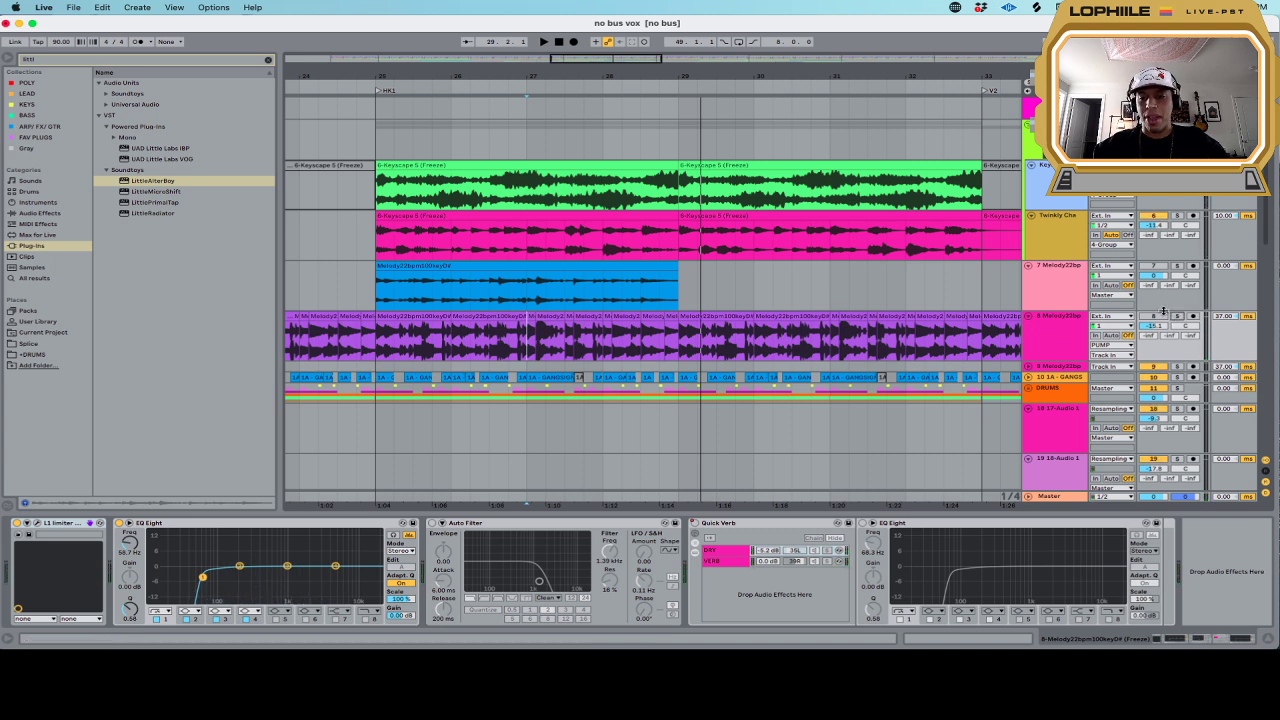
Play the full mix without any solo from 25.1.1 to hear the added melody layer
click(380, 282)
key(space)
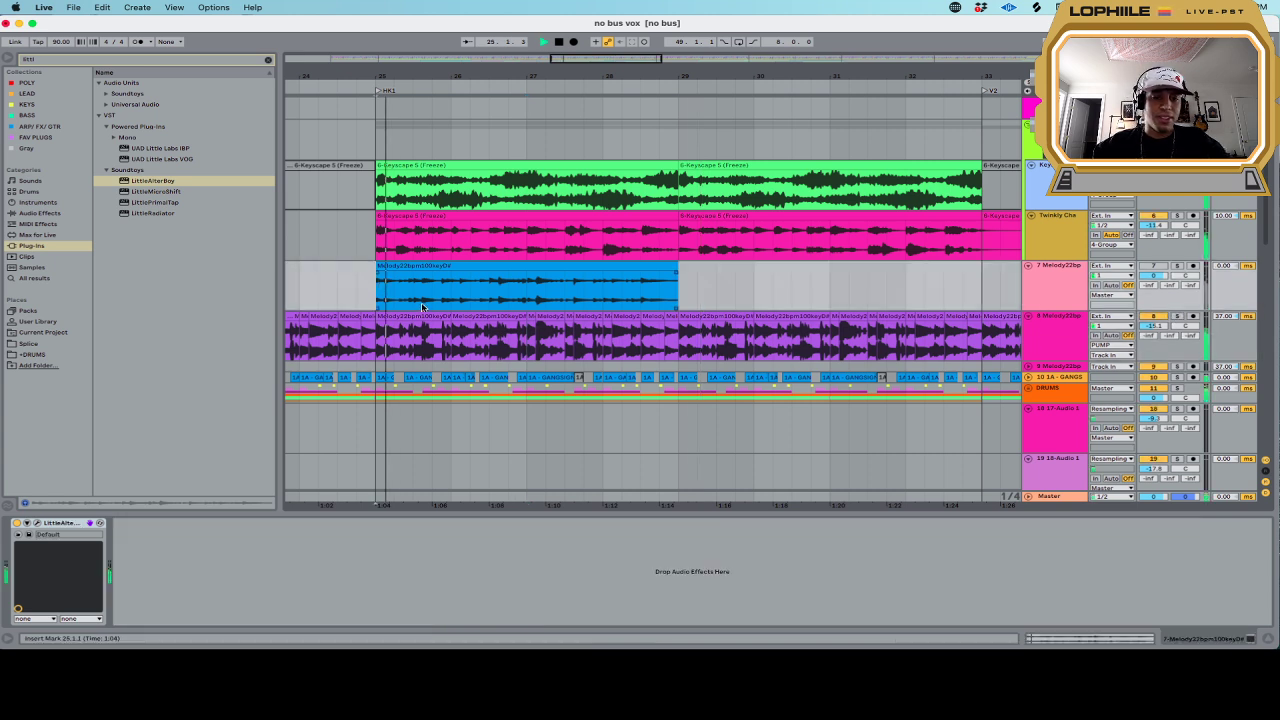
key(space)
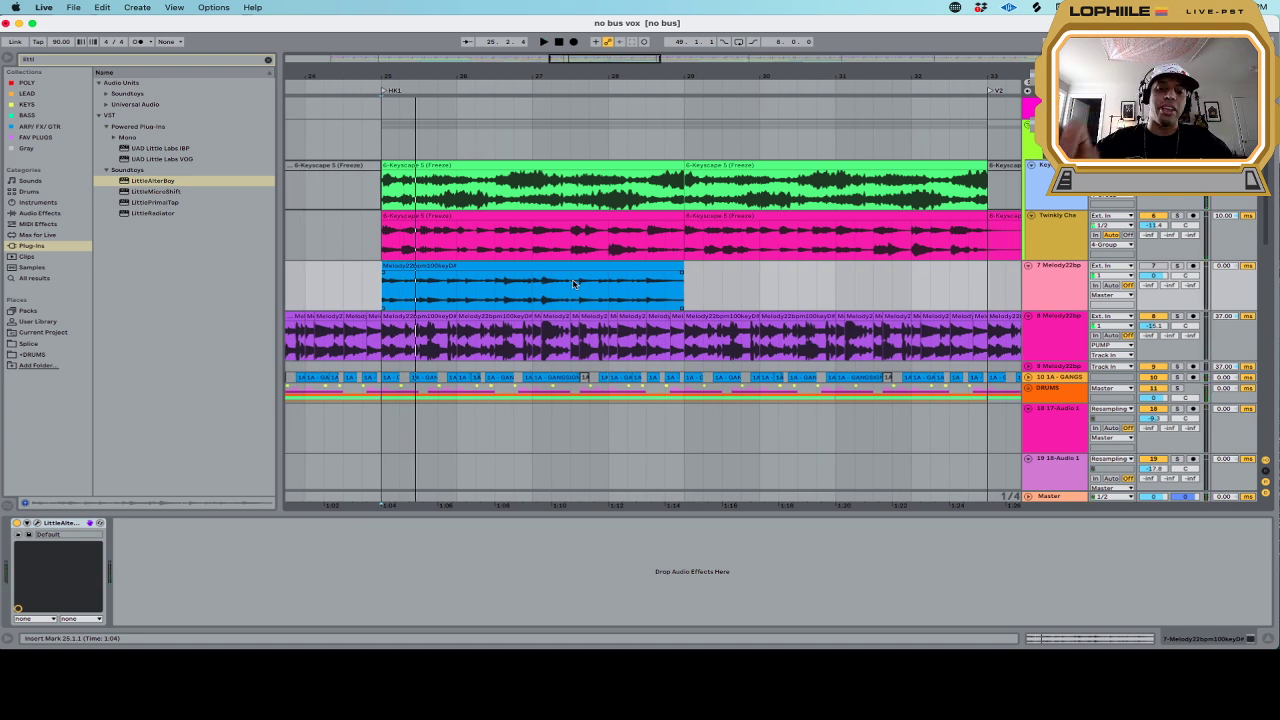
Play the layered HK1 section from 25.1.1, and play the preceding verse twice from 21.1.1 to compare the two arrangements
key(space)
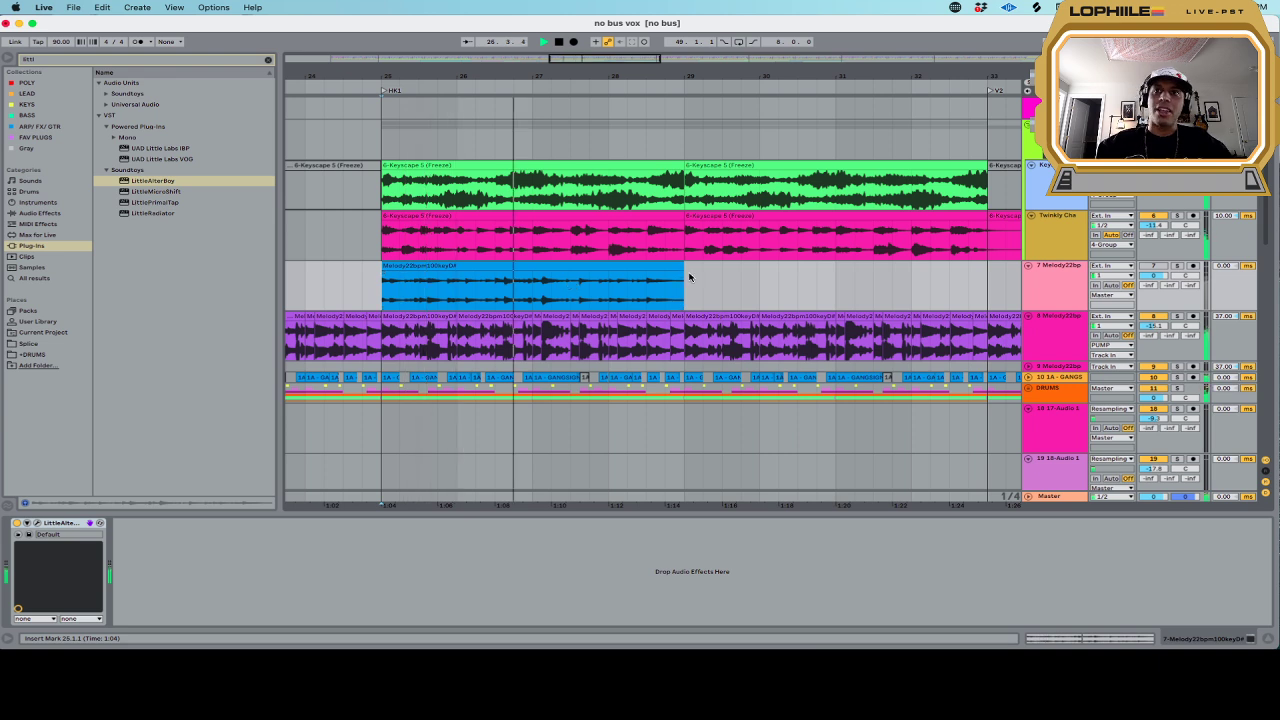
key(space)
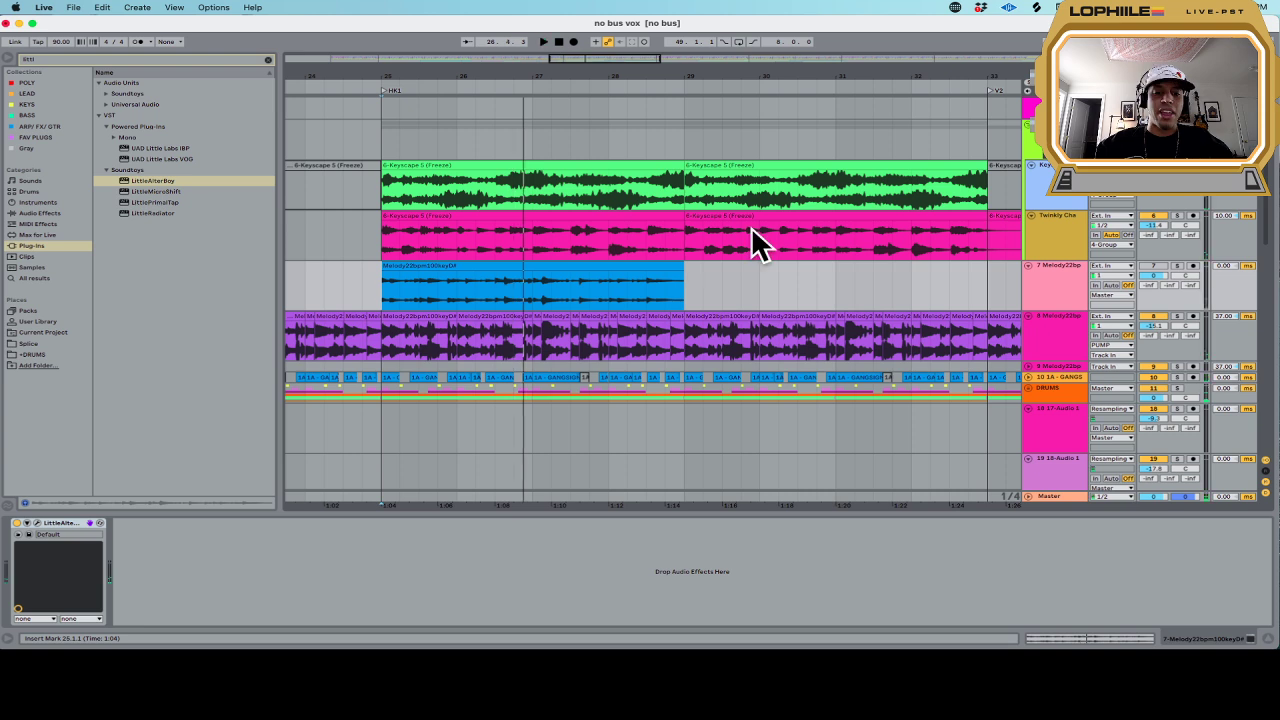
scroll(646, 252, left, 3)
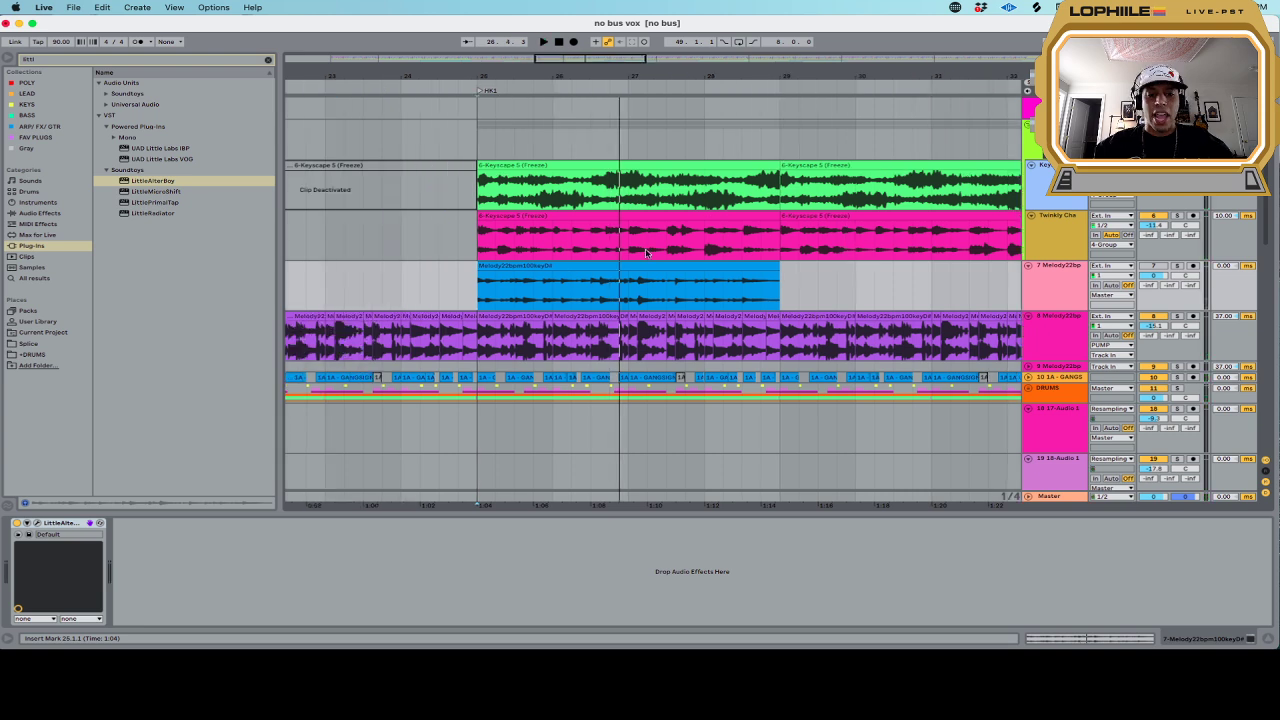
scroll(483, 267, left, 20)
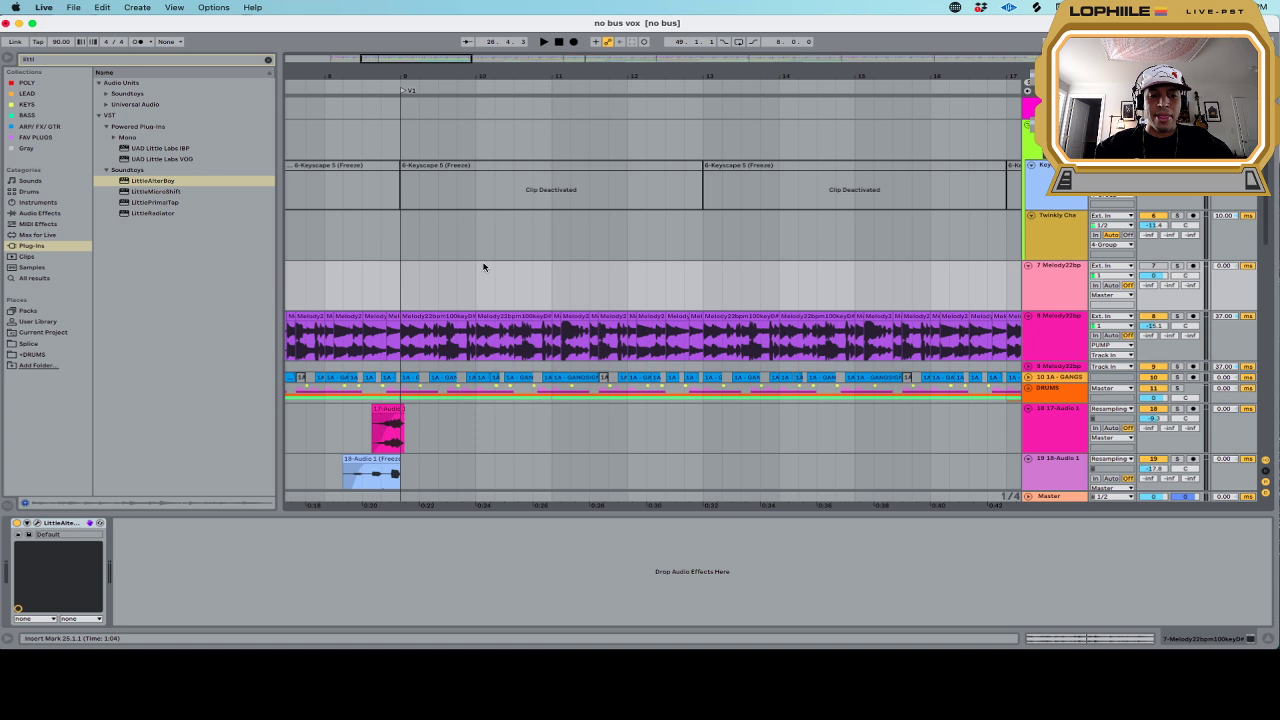
scroll(520, 235, right, 20)
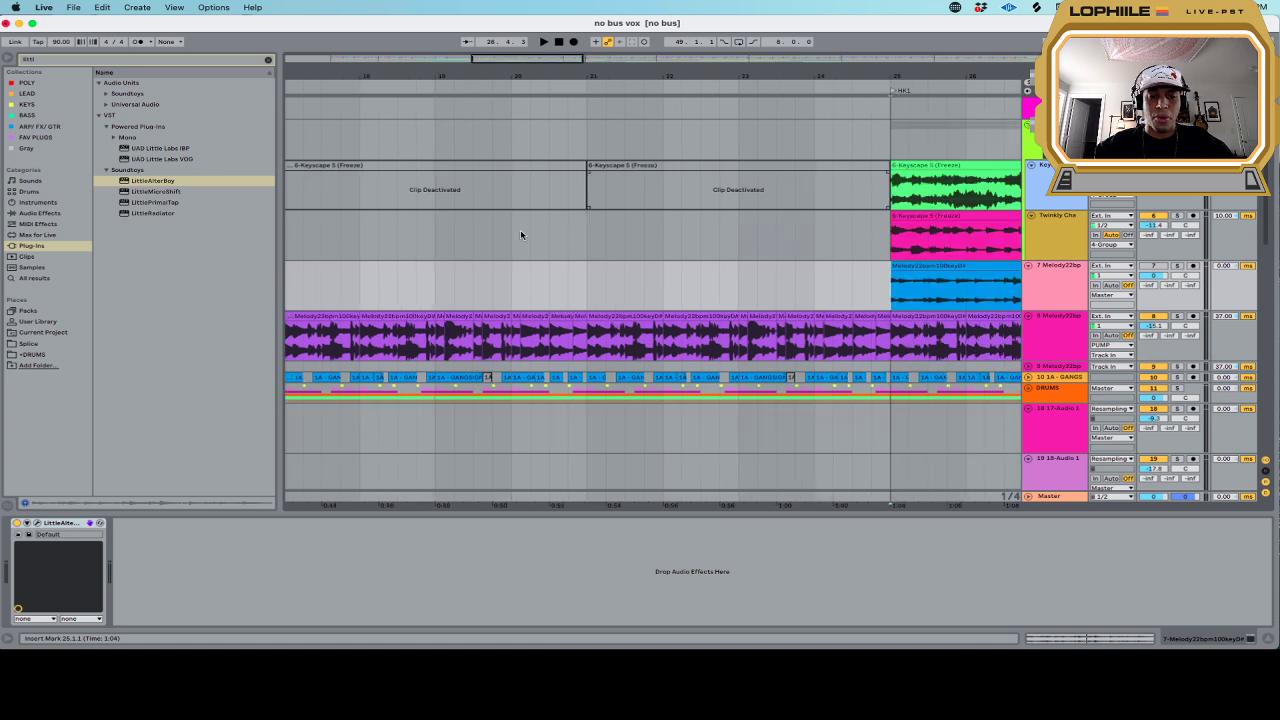
scroll(520, 235, left, 1)
click(625, 345)
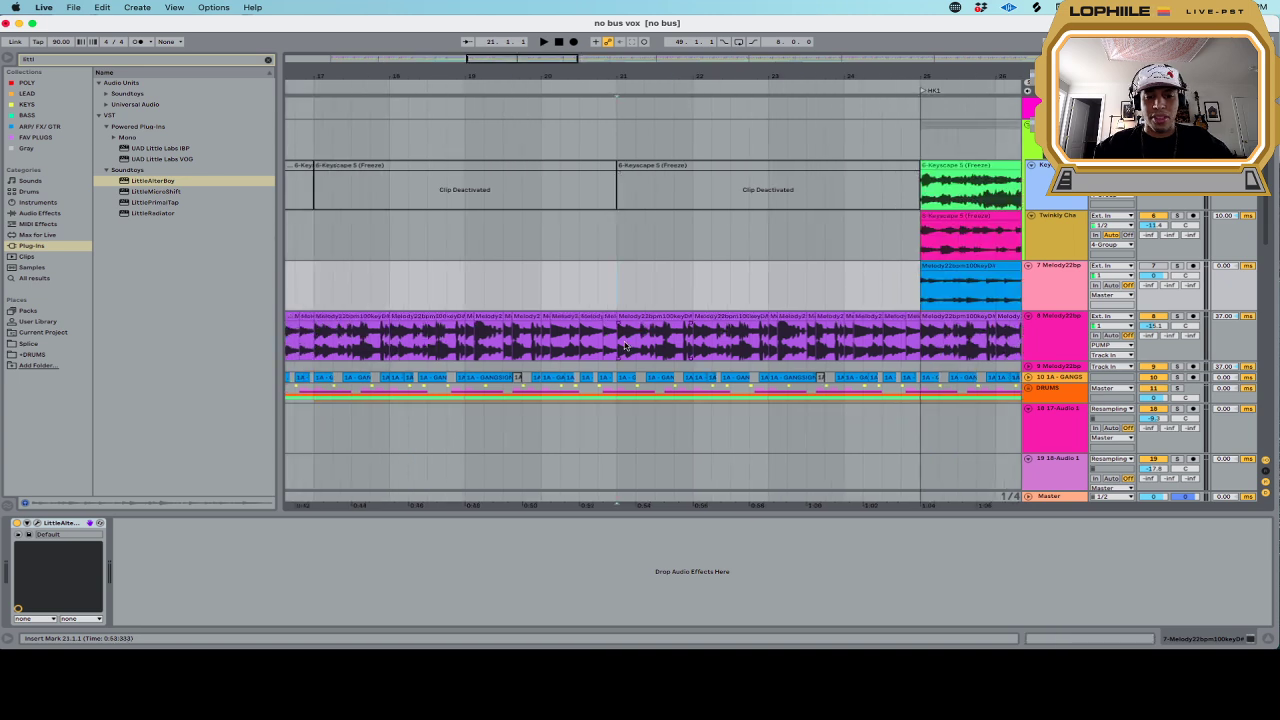
click(625, 345)
key(space)
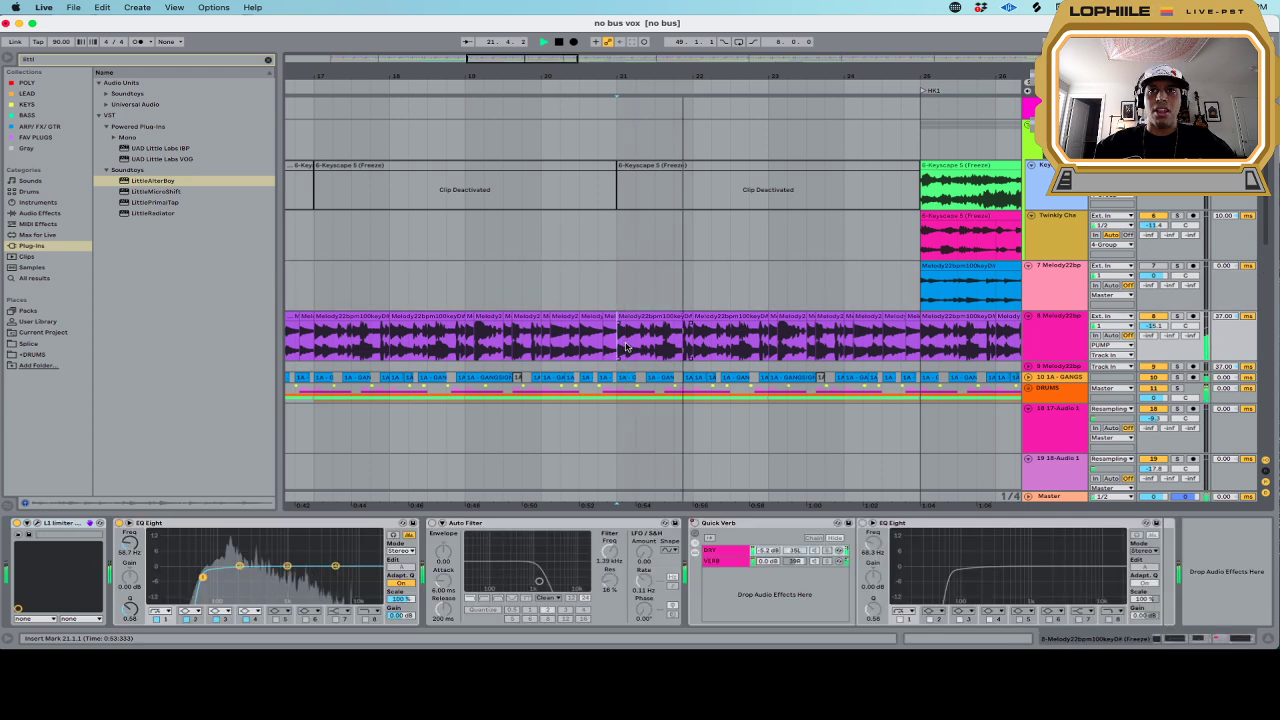
key(space)
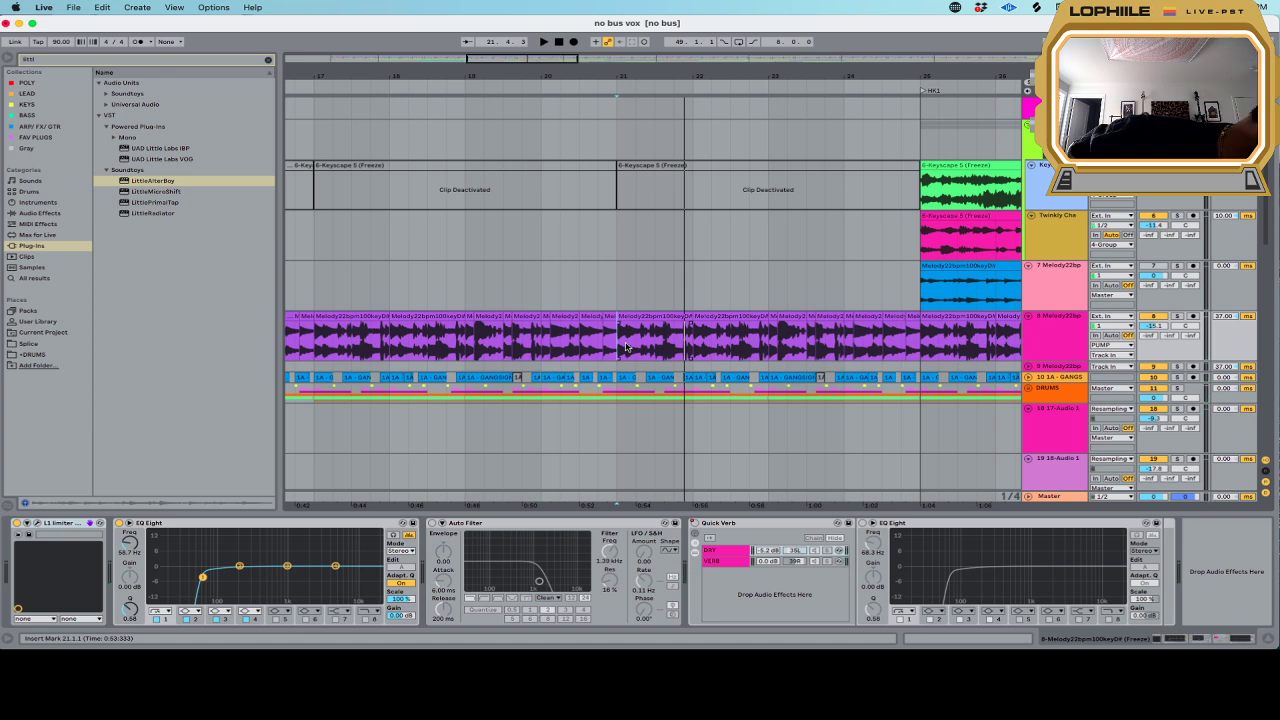
key(space)
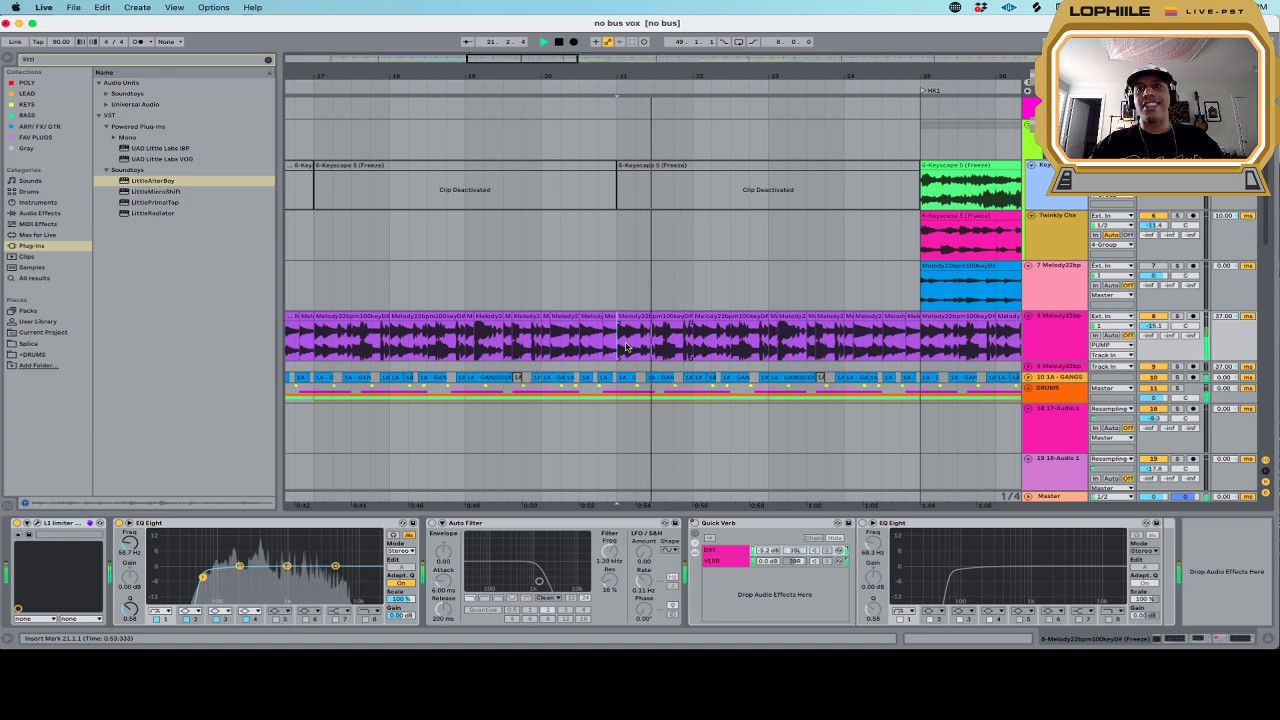
key(space)
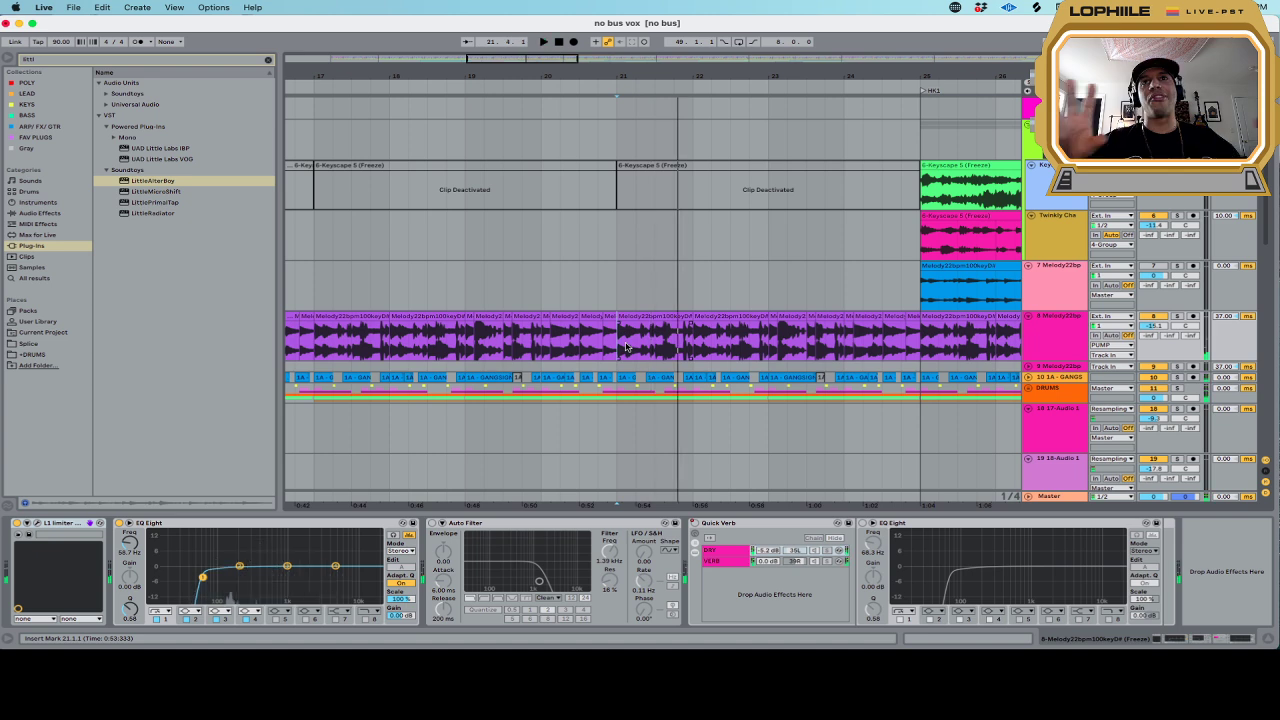